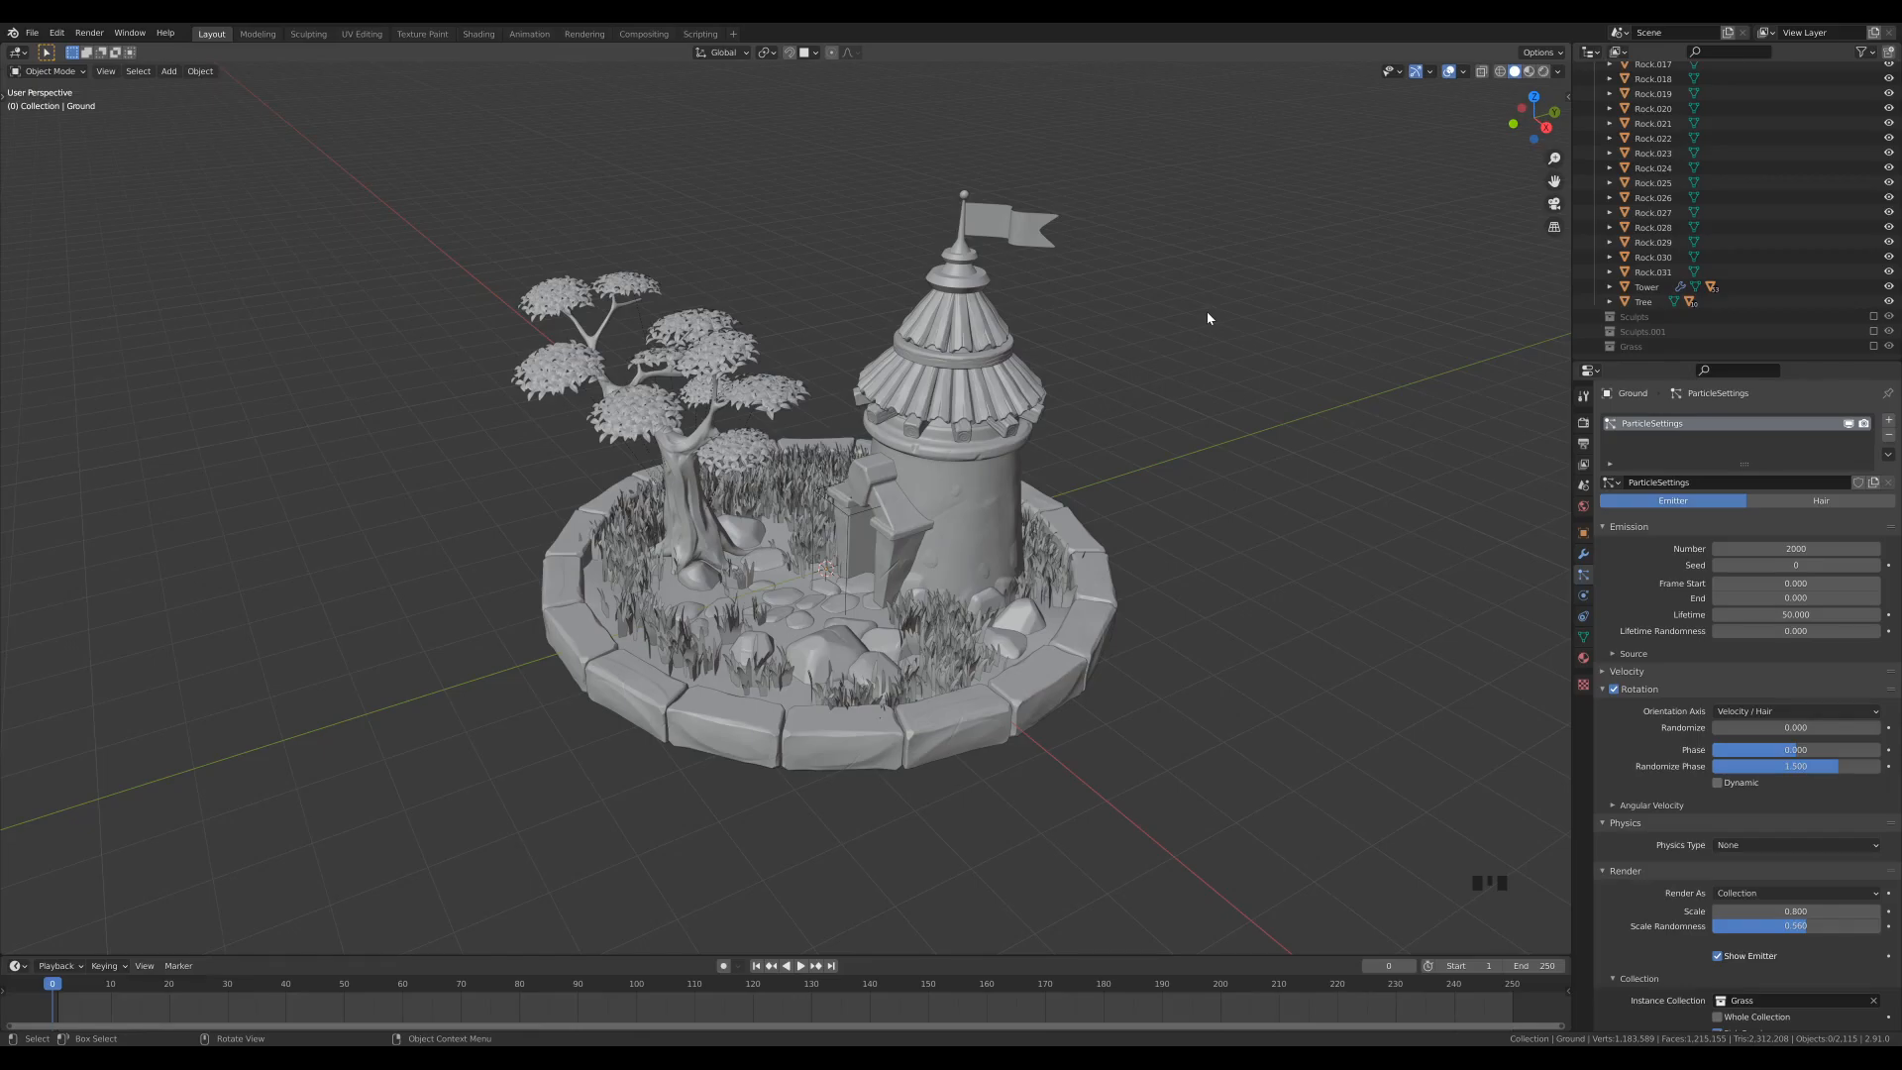
- Create a GameIsoCam camera and set its lens type to Perspective
key(n)
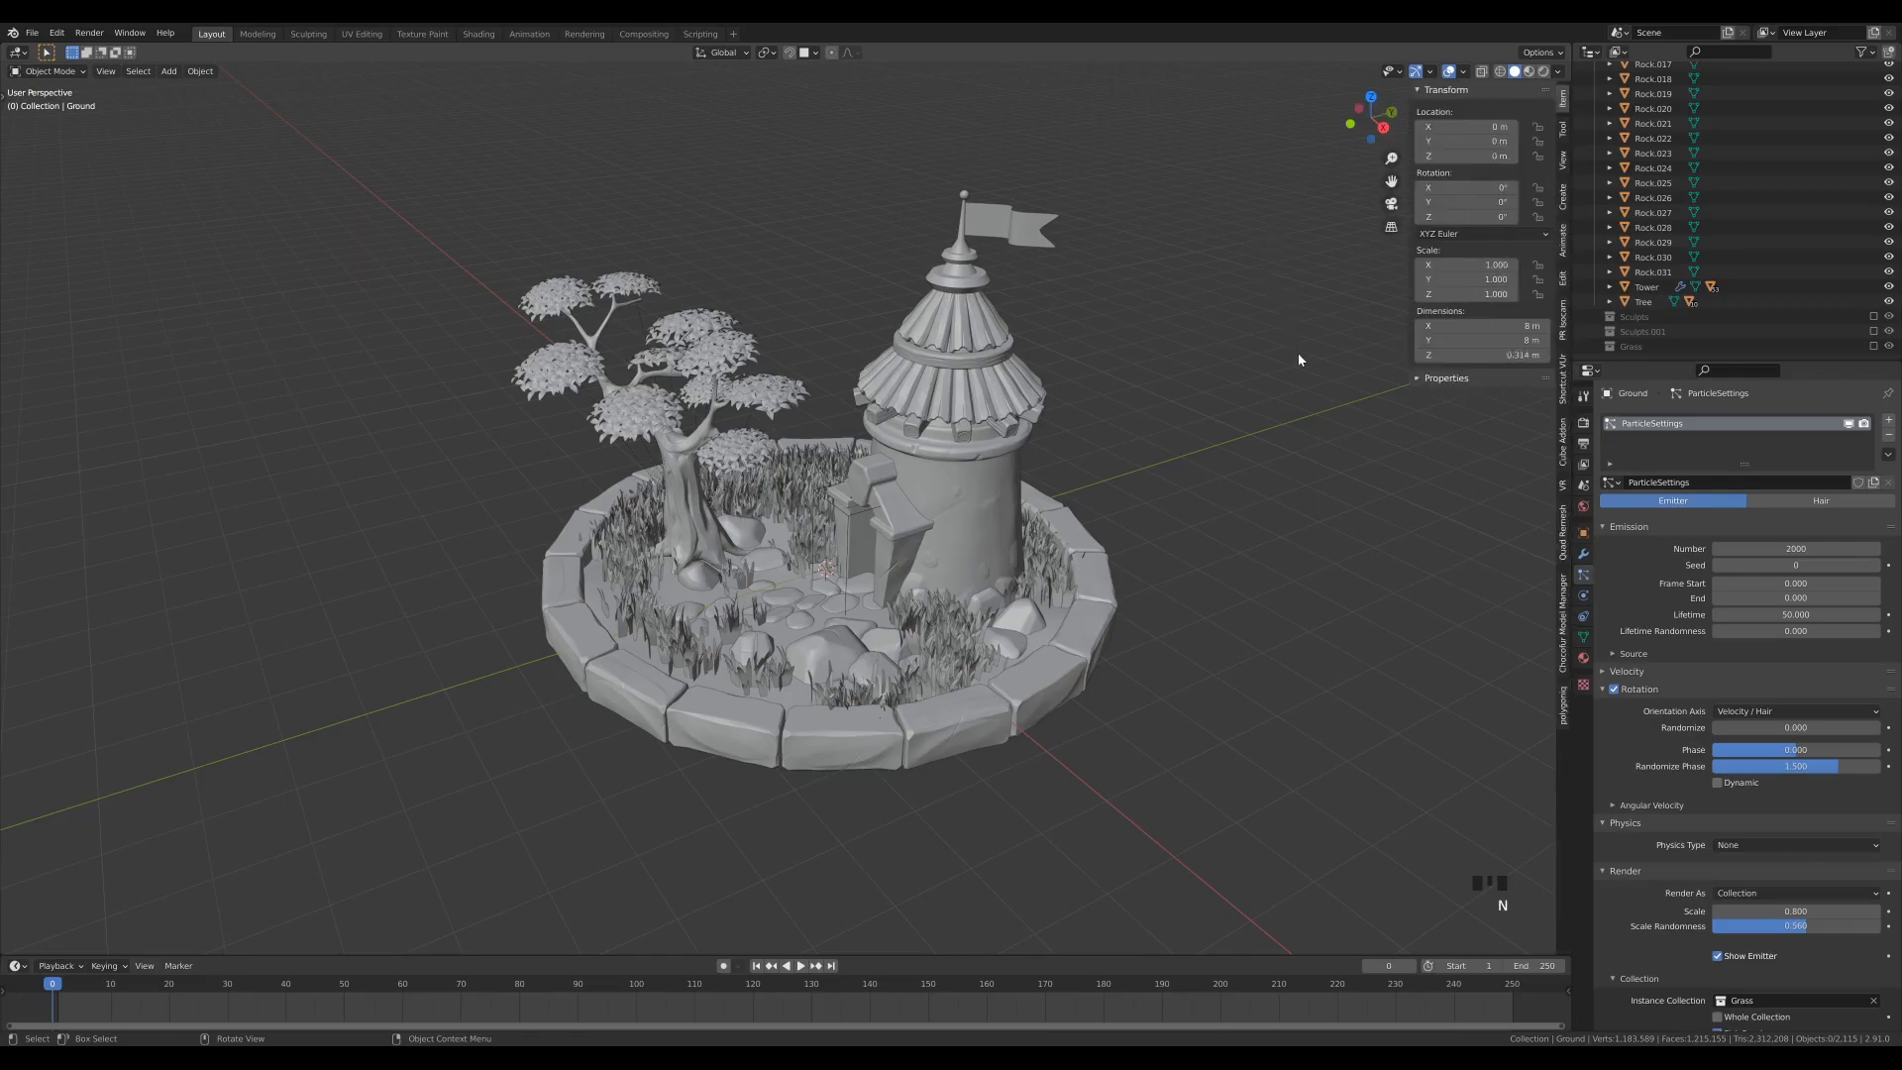
click(1563, 318)
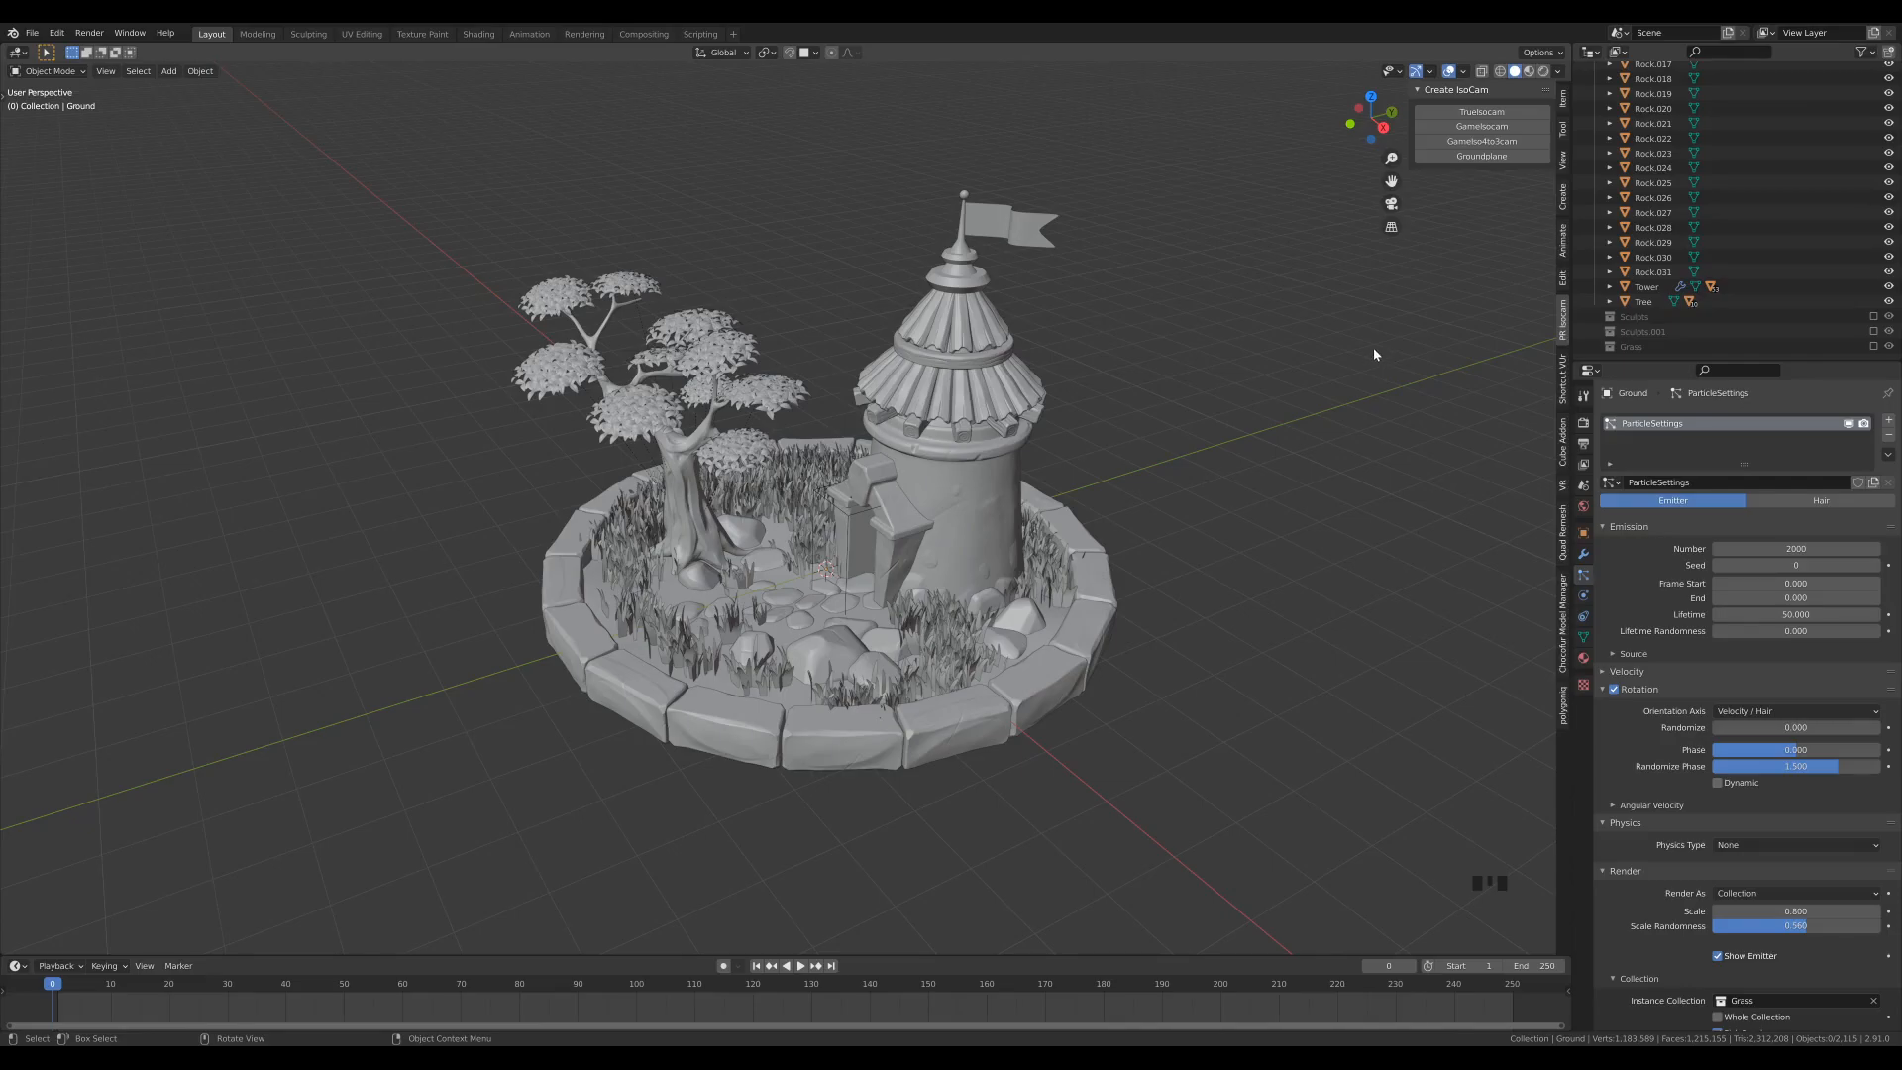
click(1501, 128)
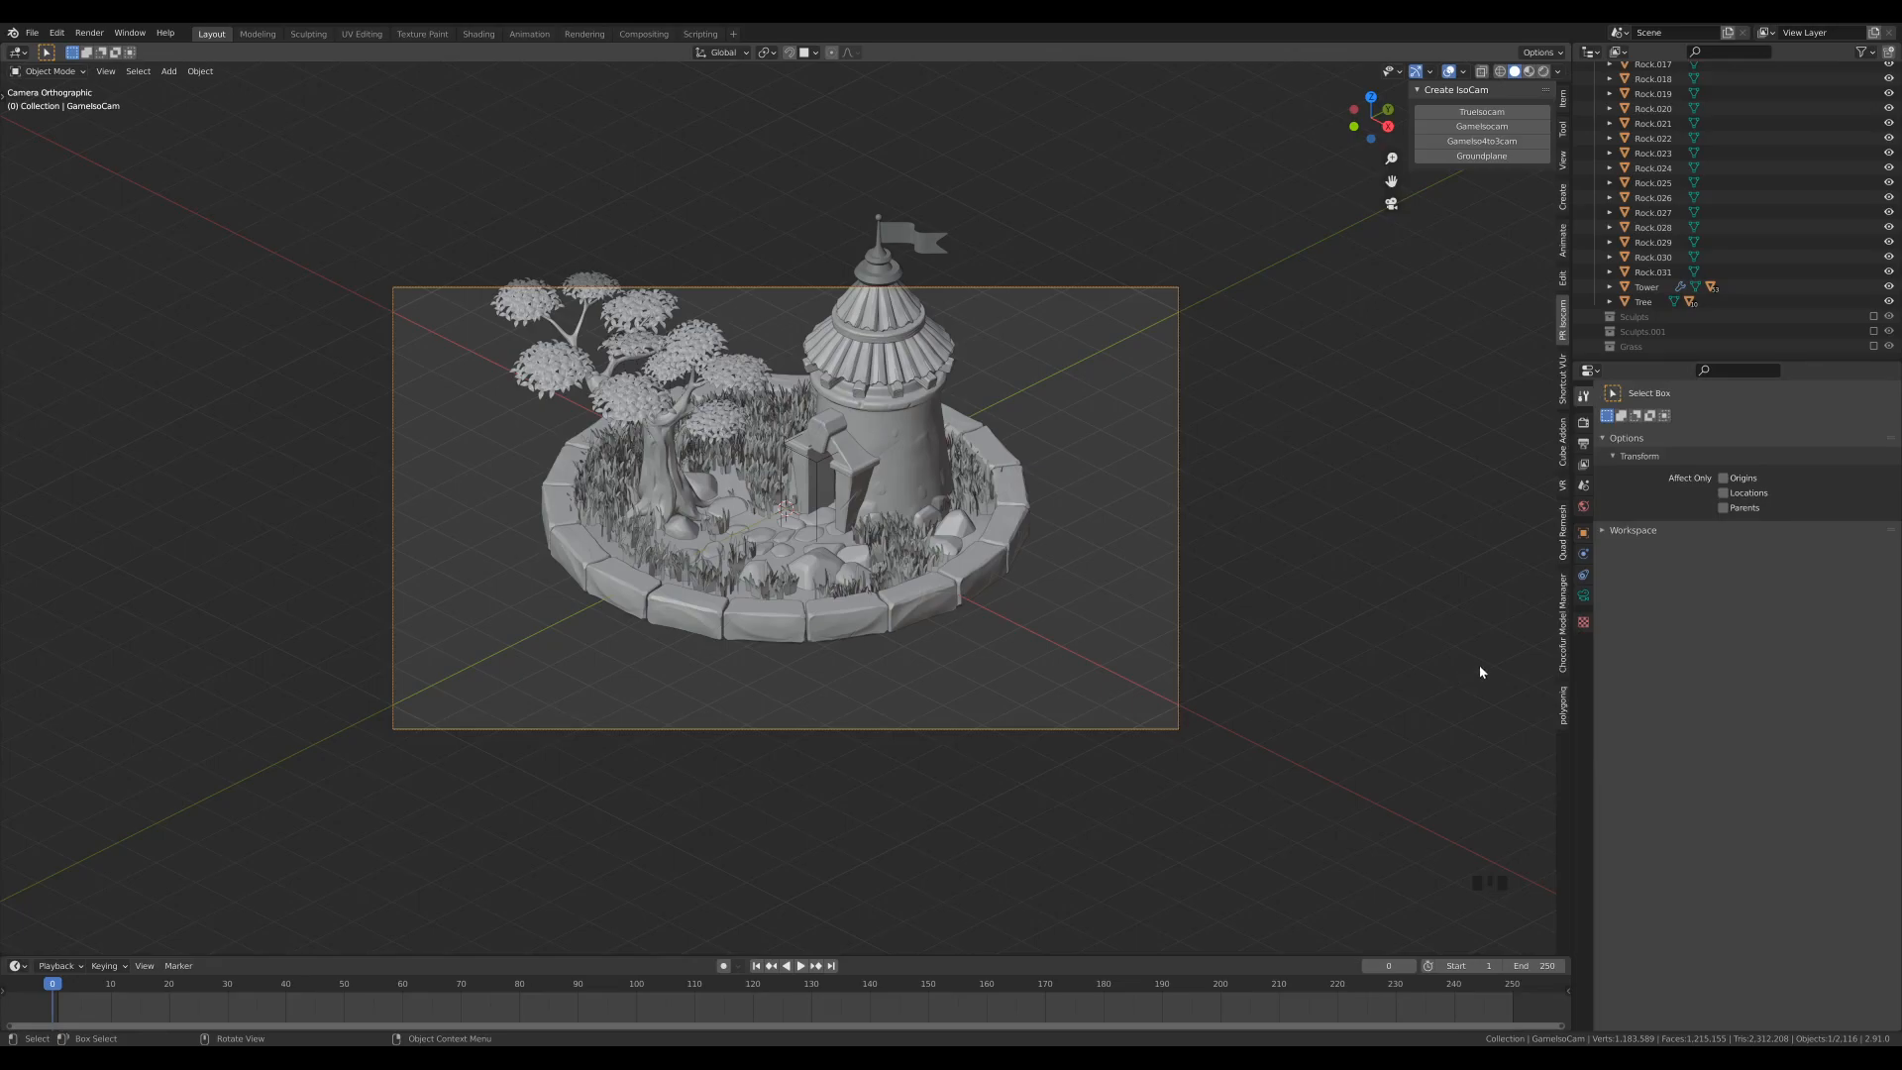
click(1583, 595)
click(1751, 469)
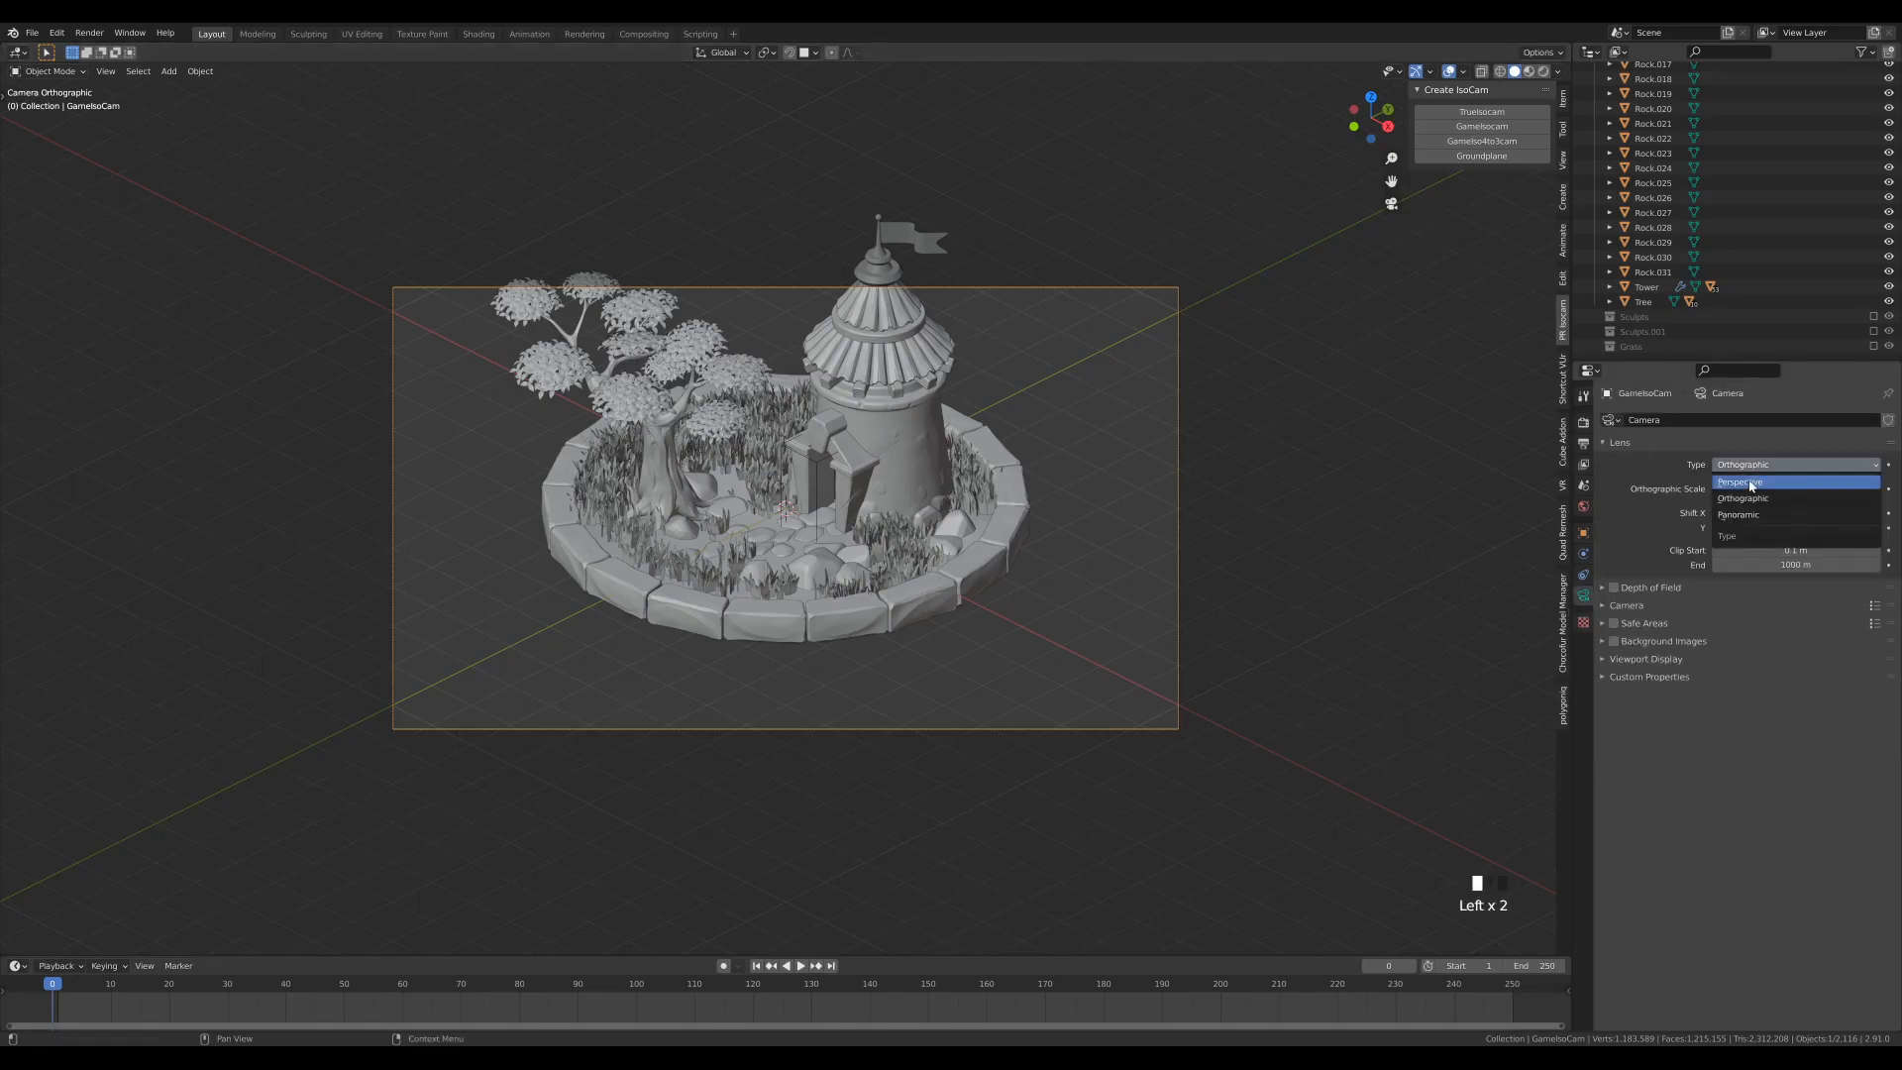
click(1749, 480)
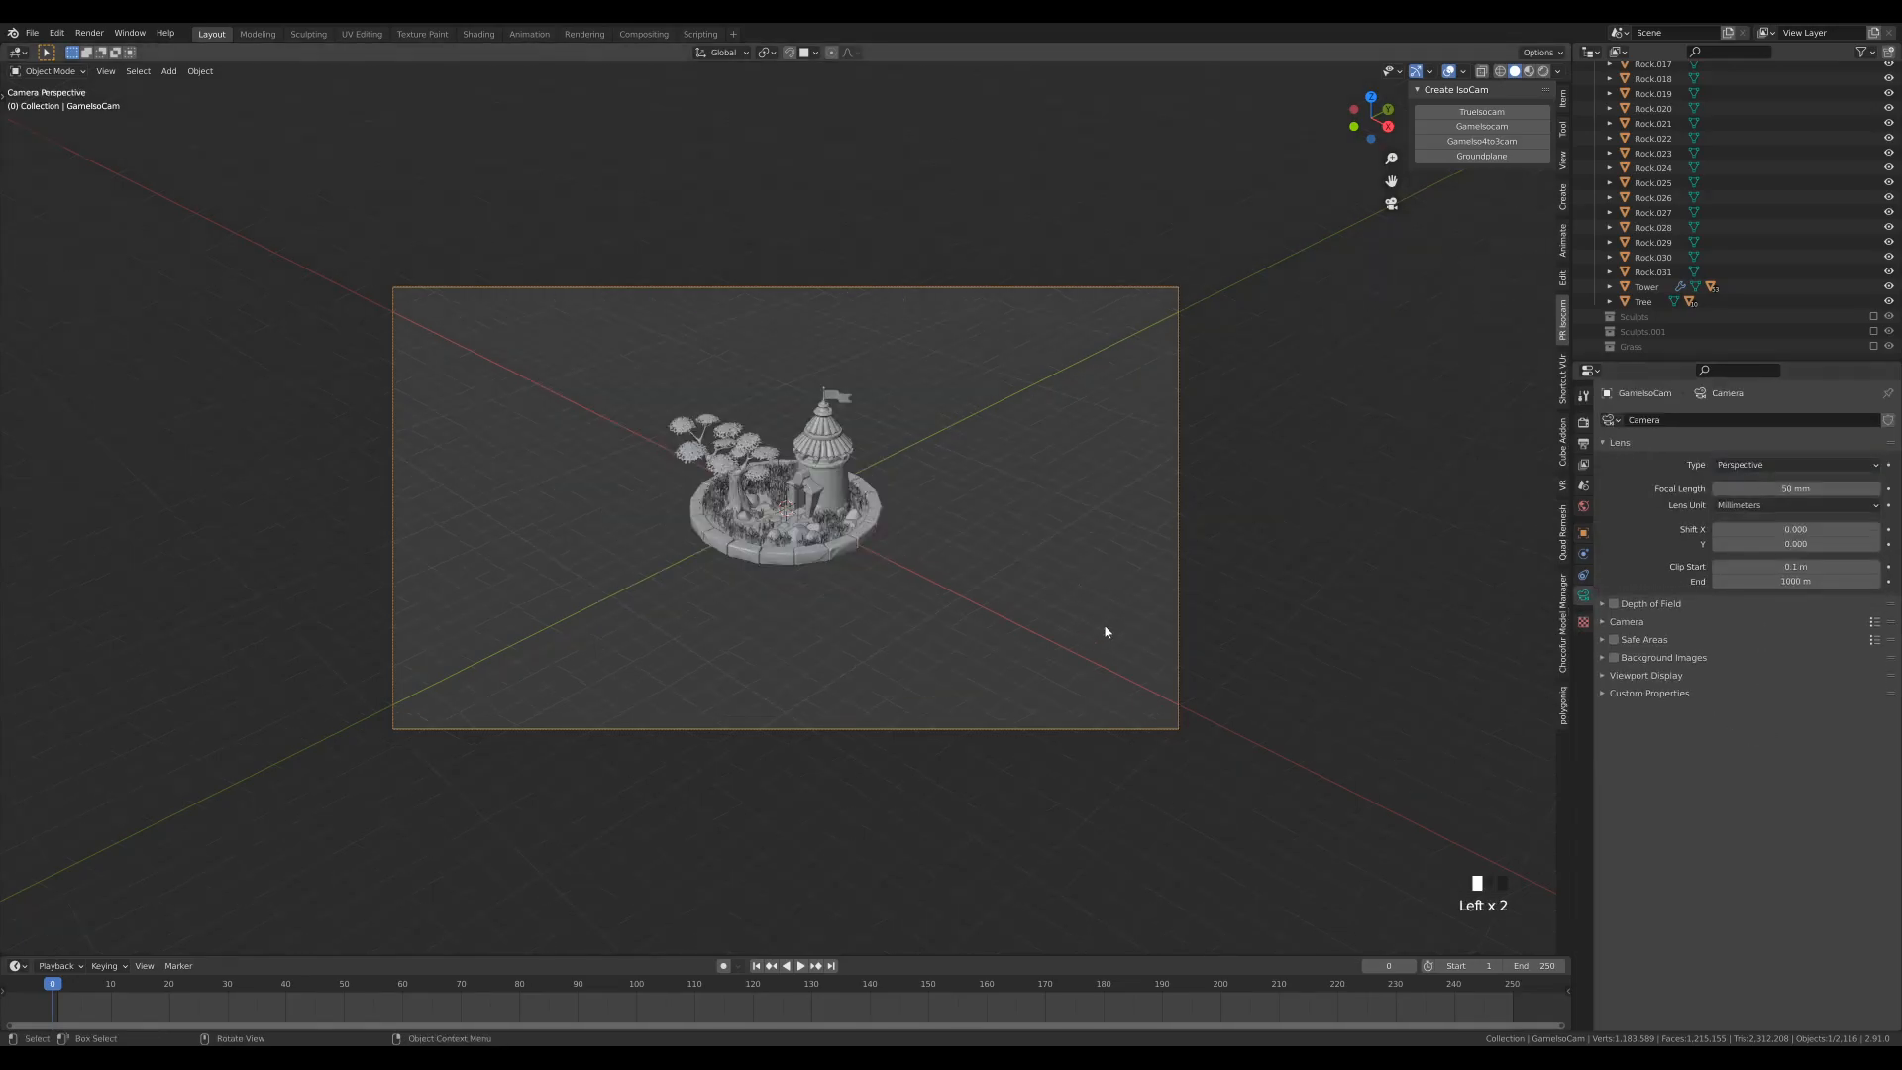
- Move the camera about 18.7 m closer to the scene along its local Z axis
key(g)
key(z)
key(z)
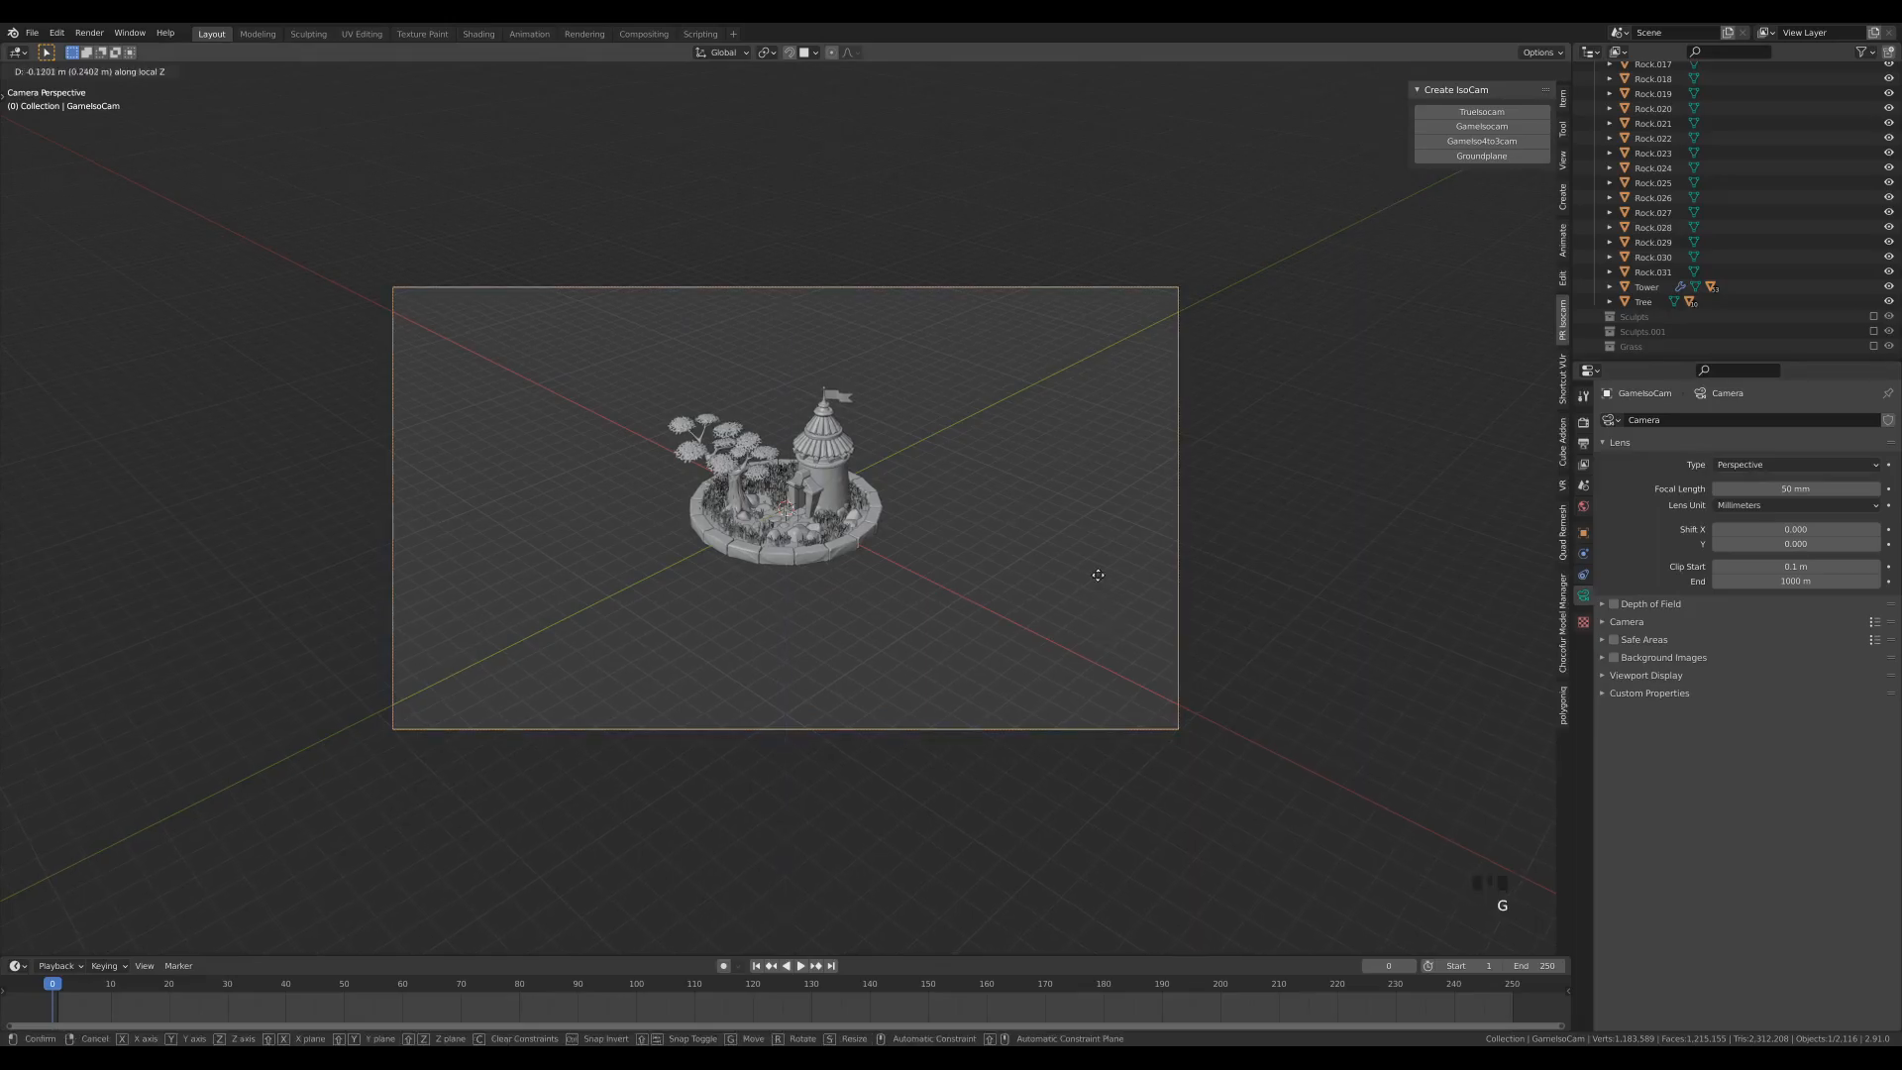
click(1017, 243)
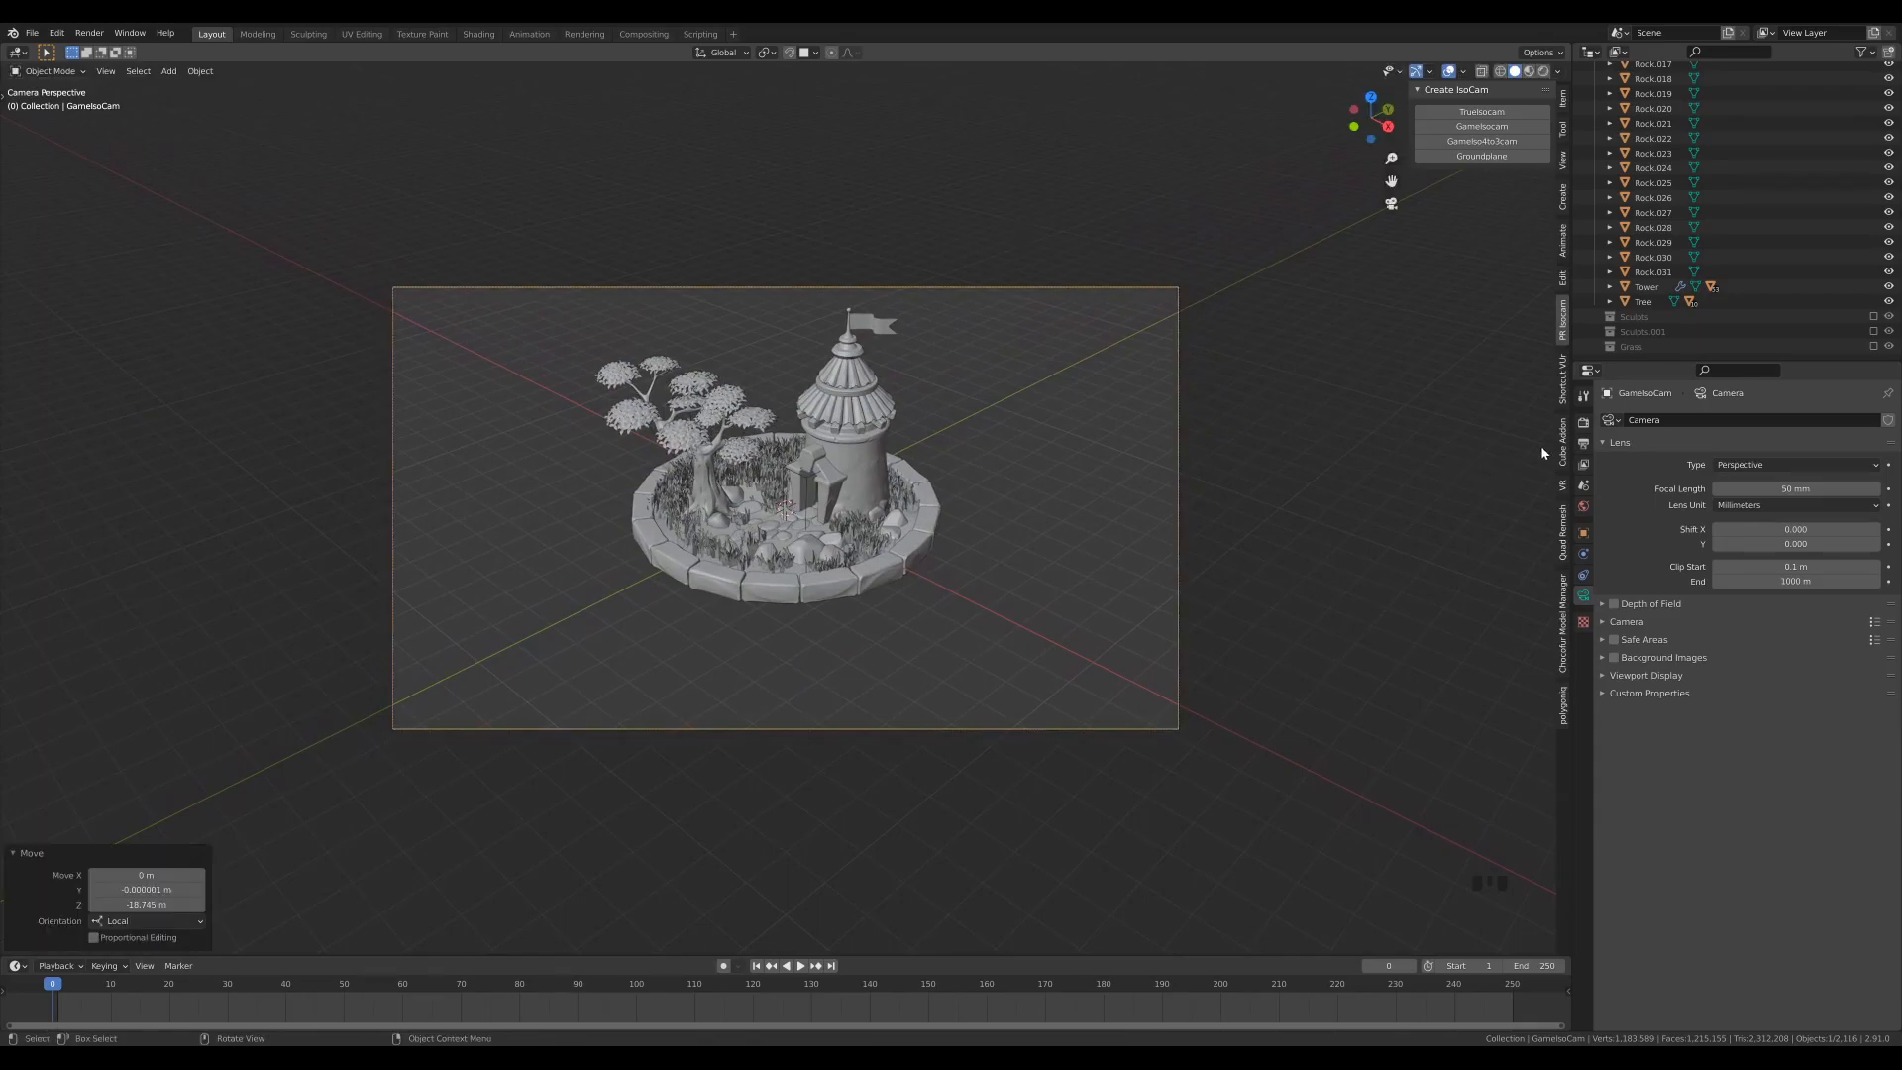
- Set the render resolution to 1600 by 1200 px
click(1583, 443)
click(1845, 439)
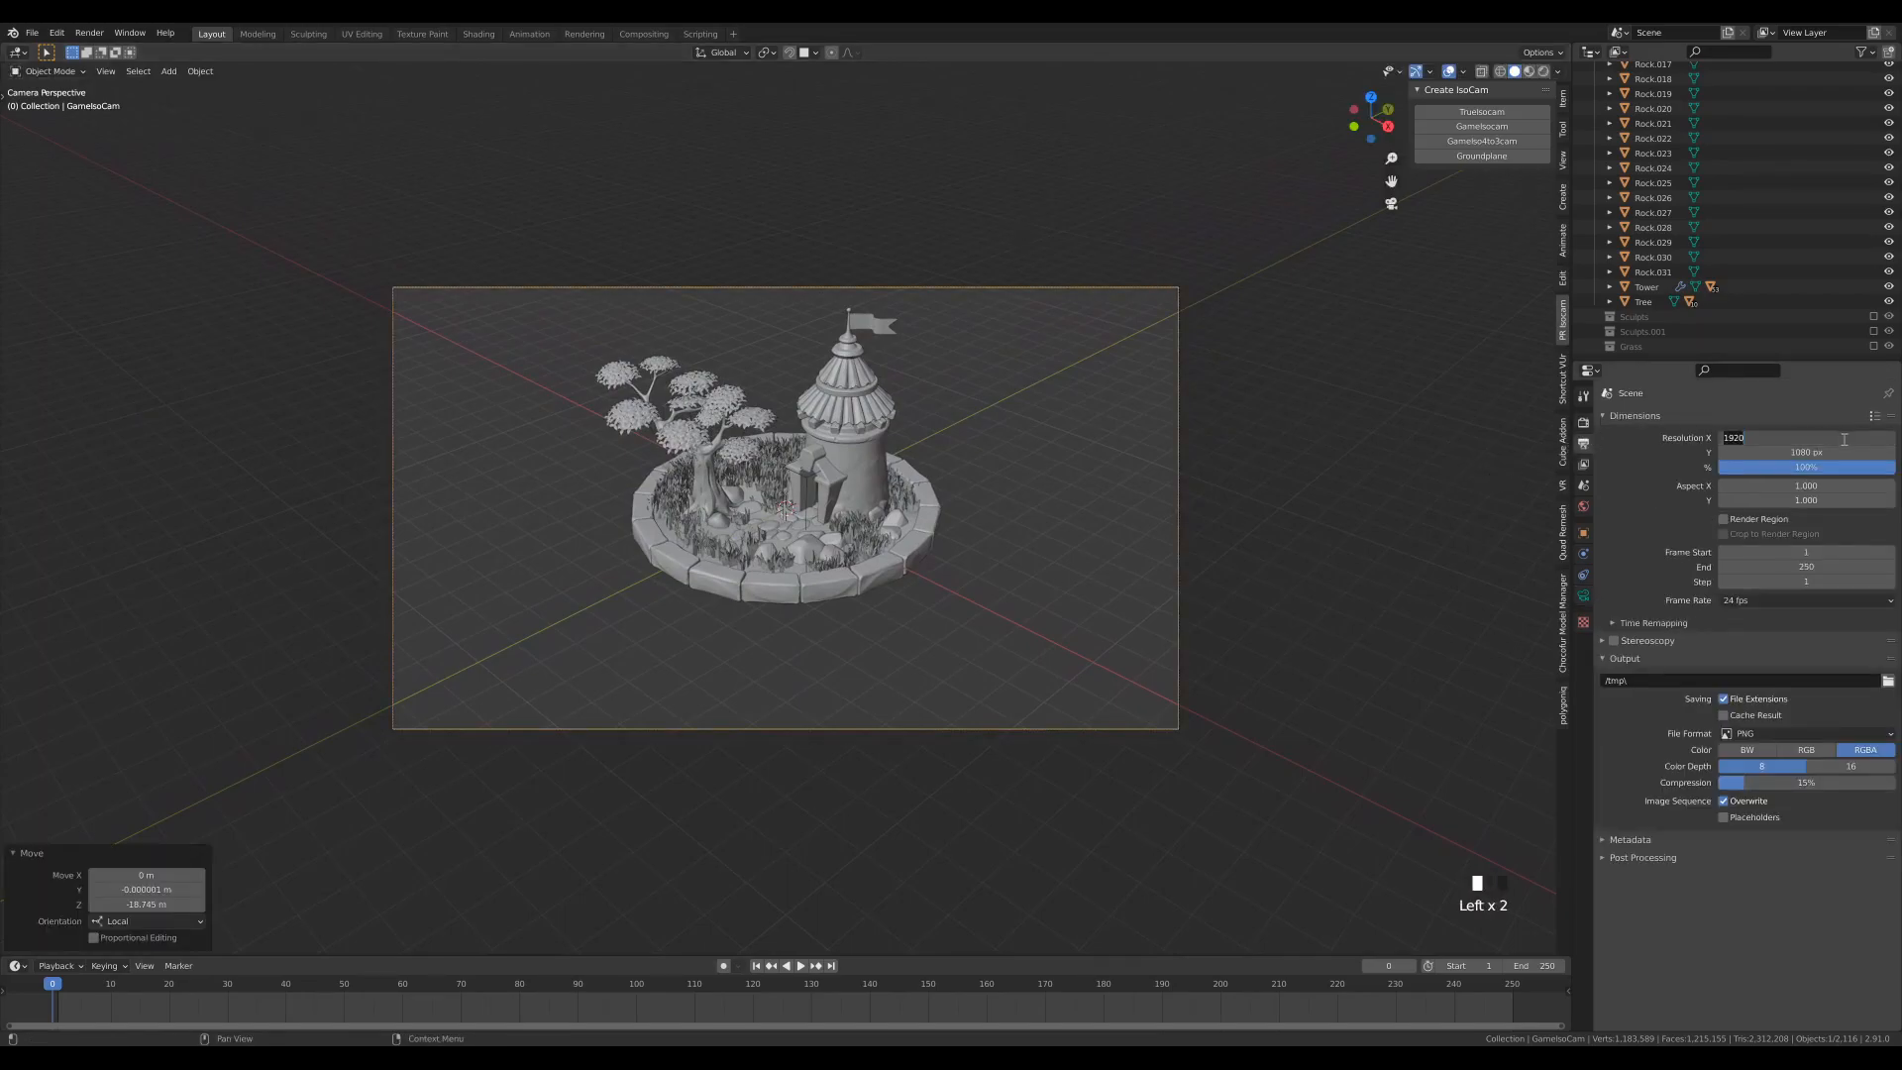
text(1600)
key(Tab)
text(1200)
key(Return)
- Move the camera about 8.55 m closer along its local Z axis and raise it about 1.21 m along global Z
key(g)
key(g)
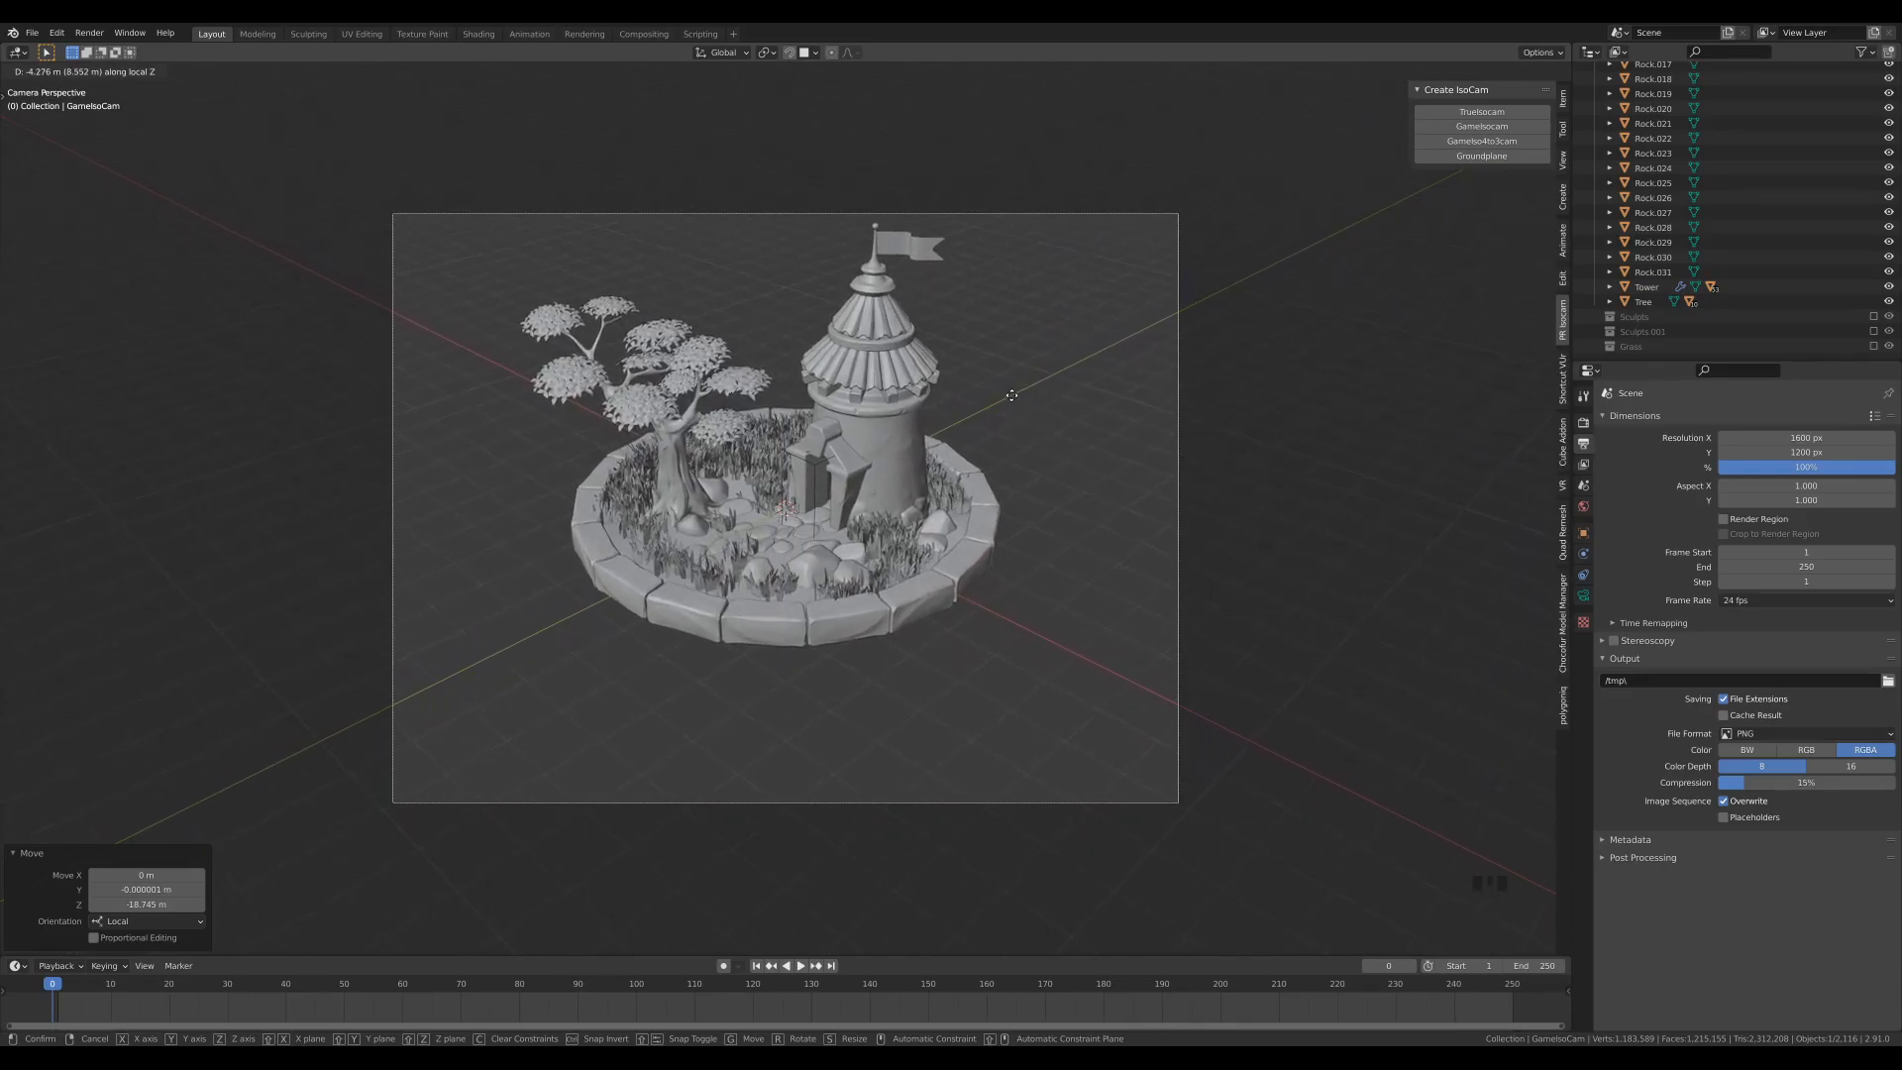
click(1010, 395)
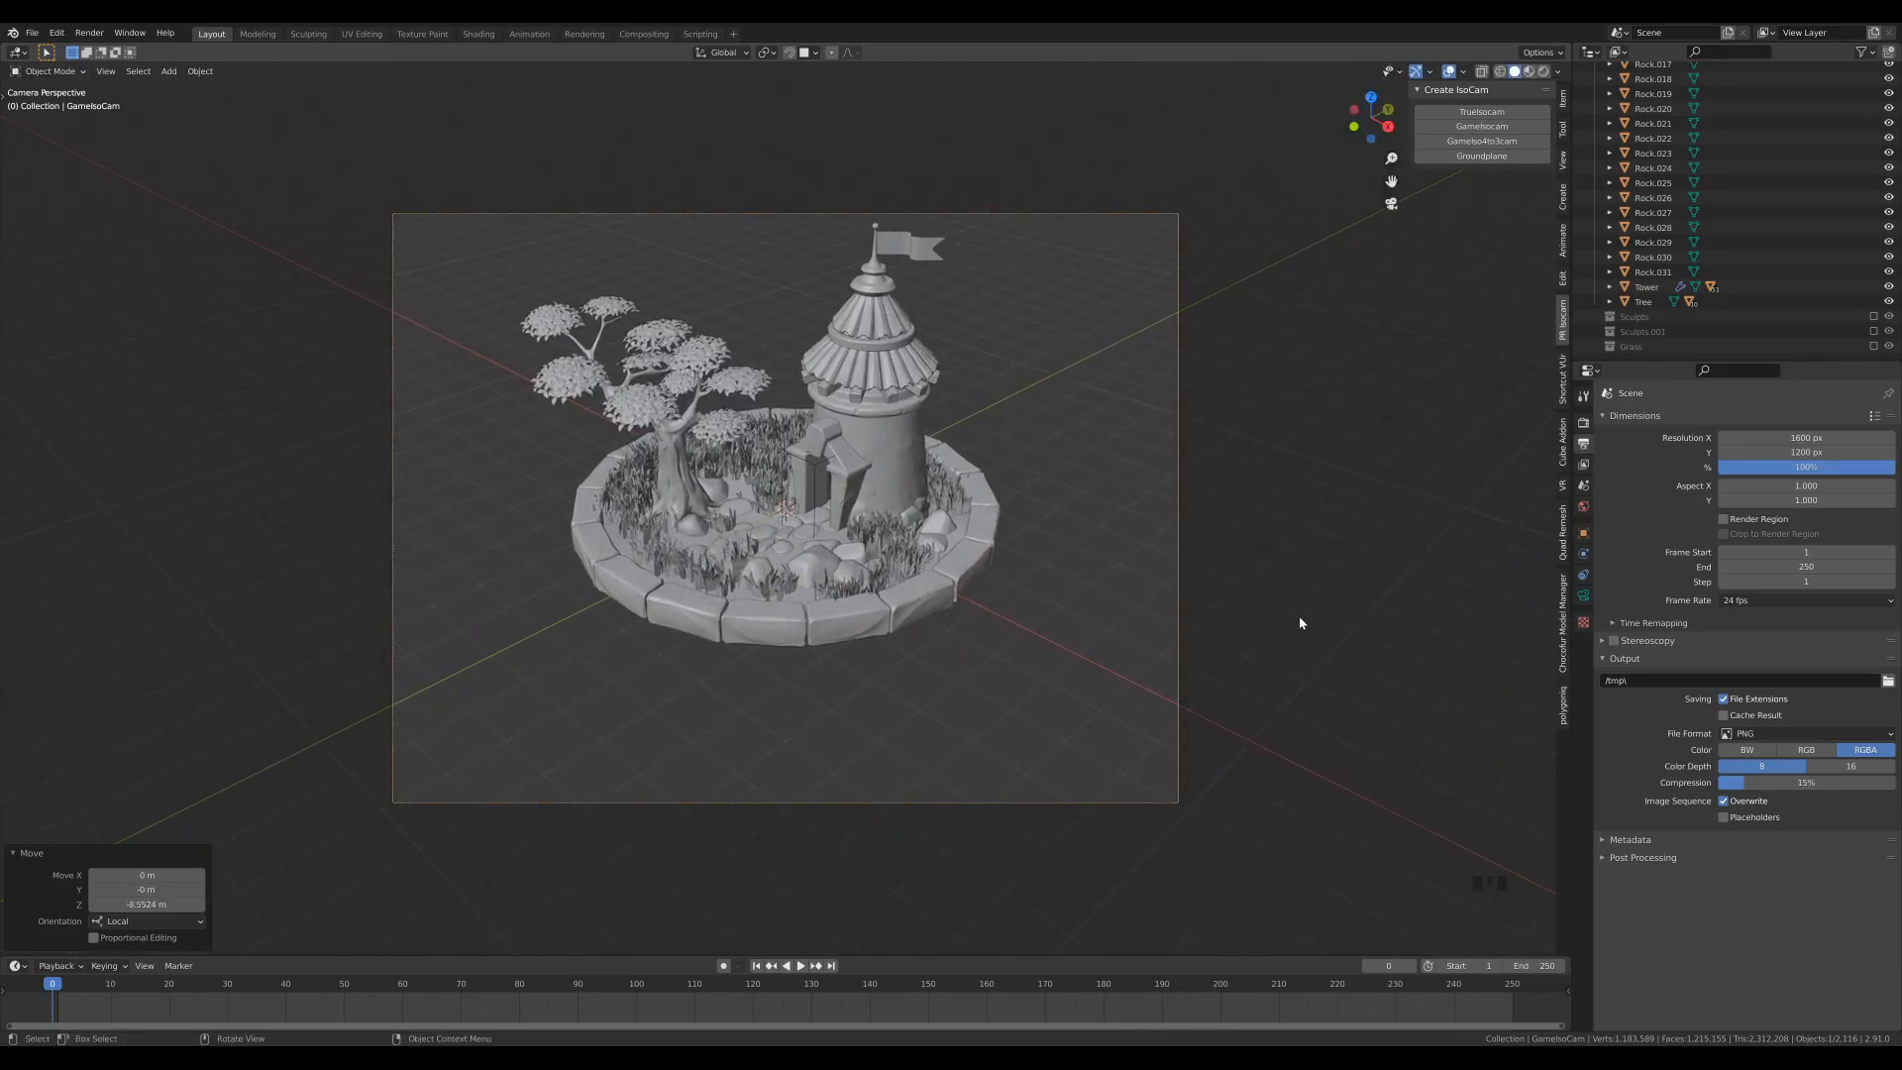
key(g)
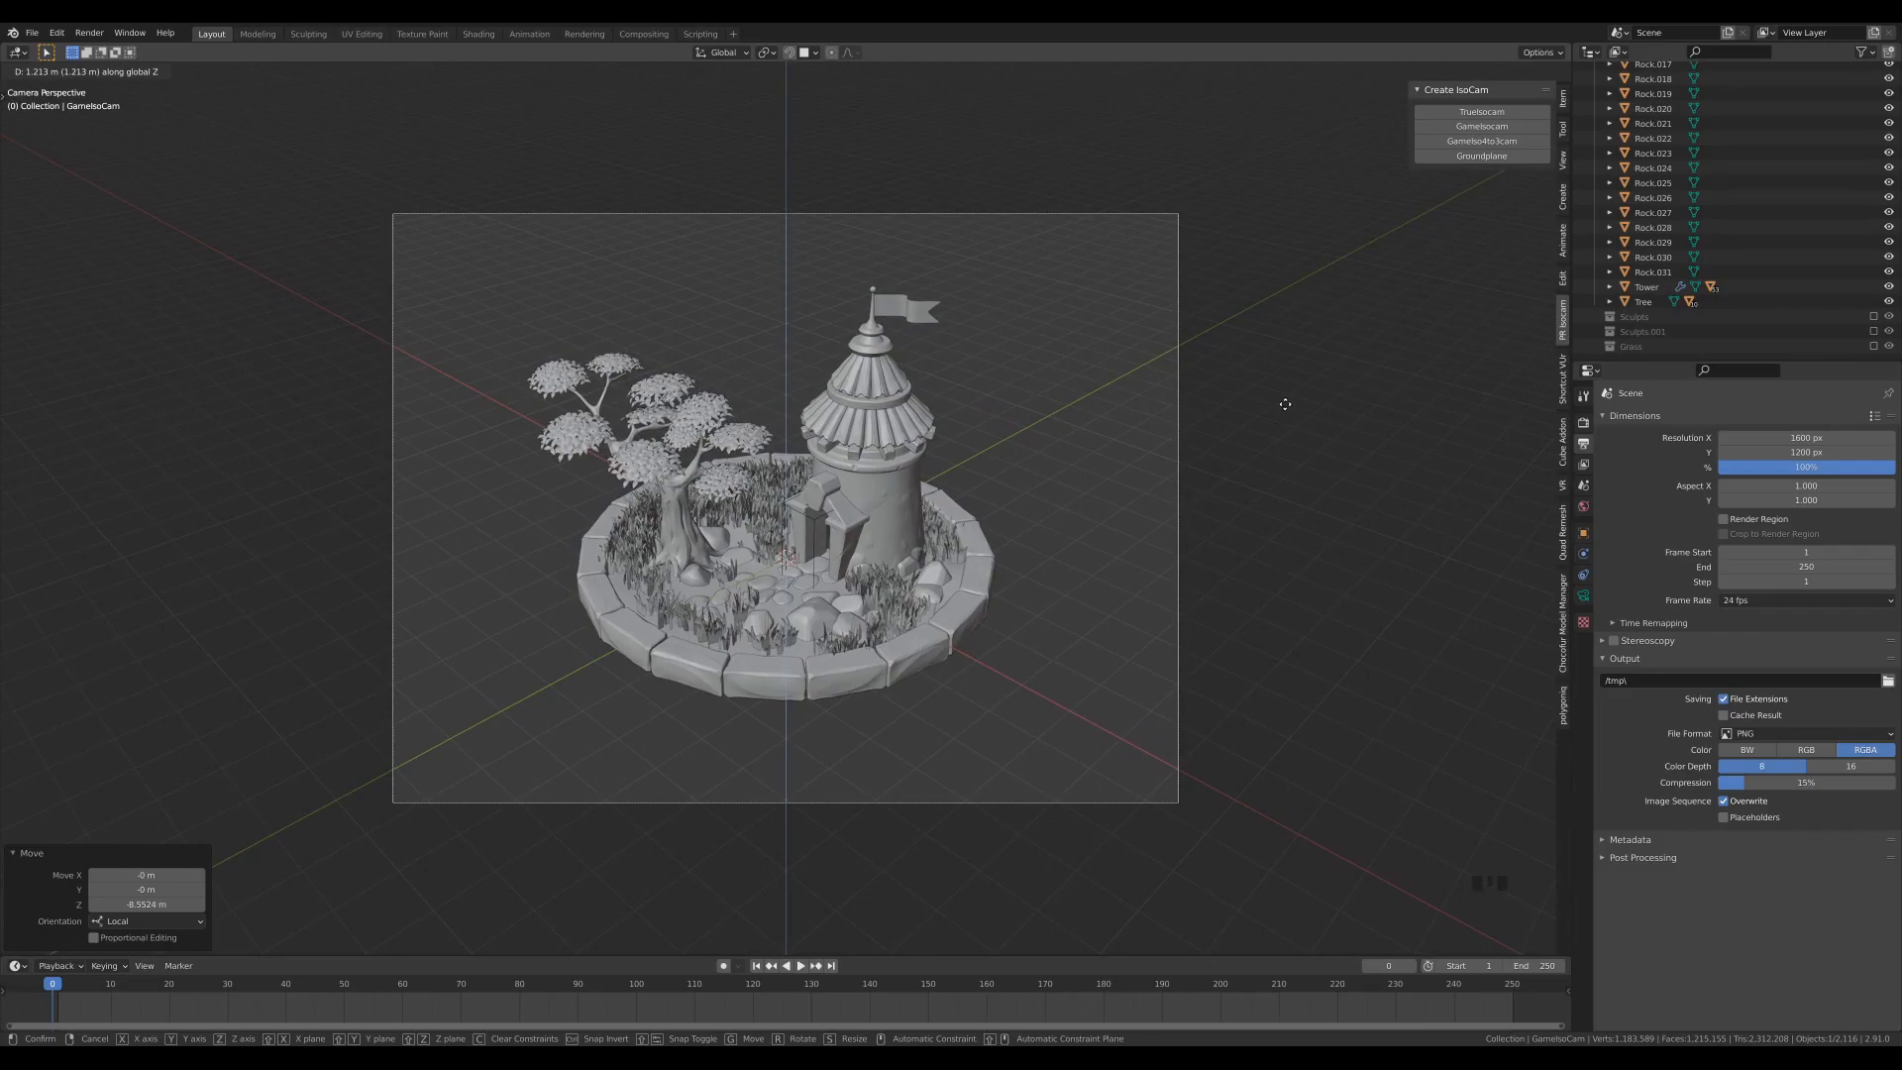
click(1284, 404)
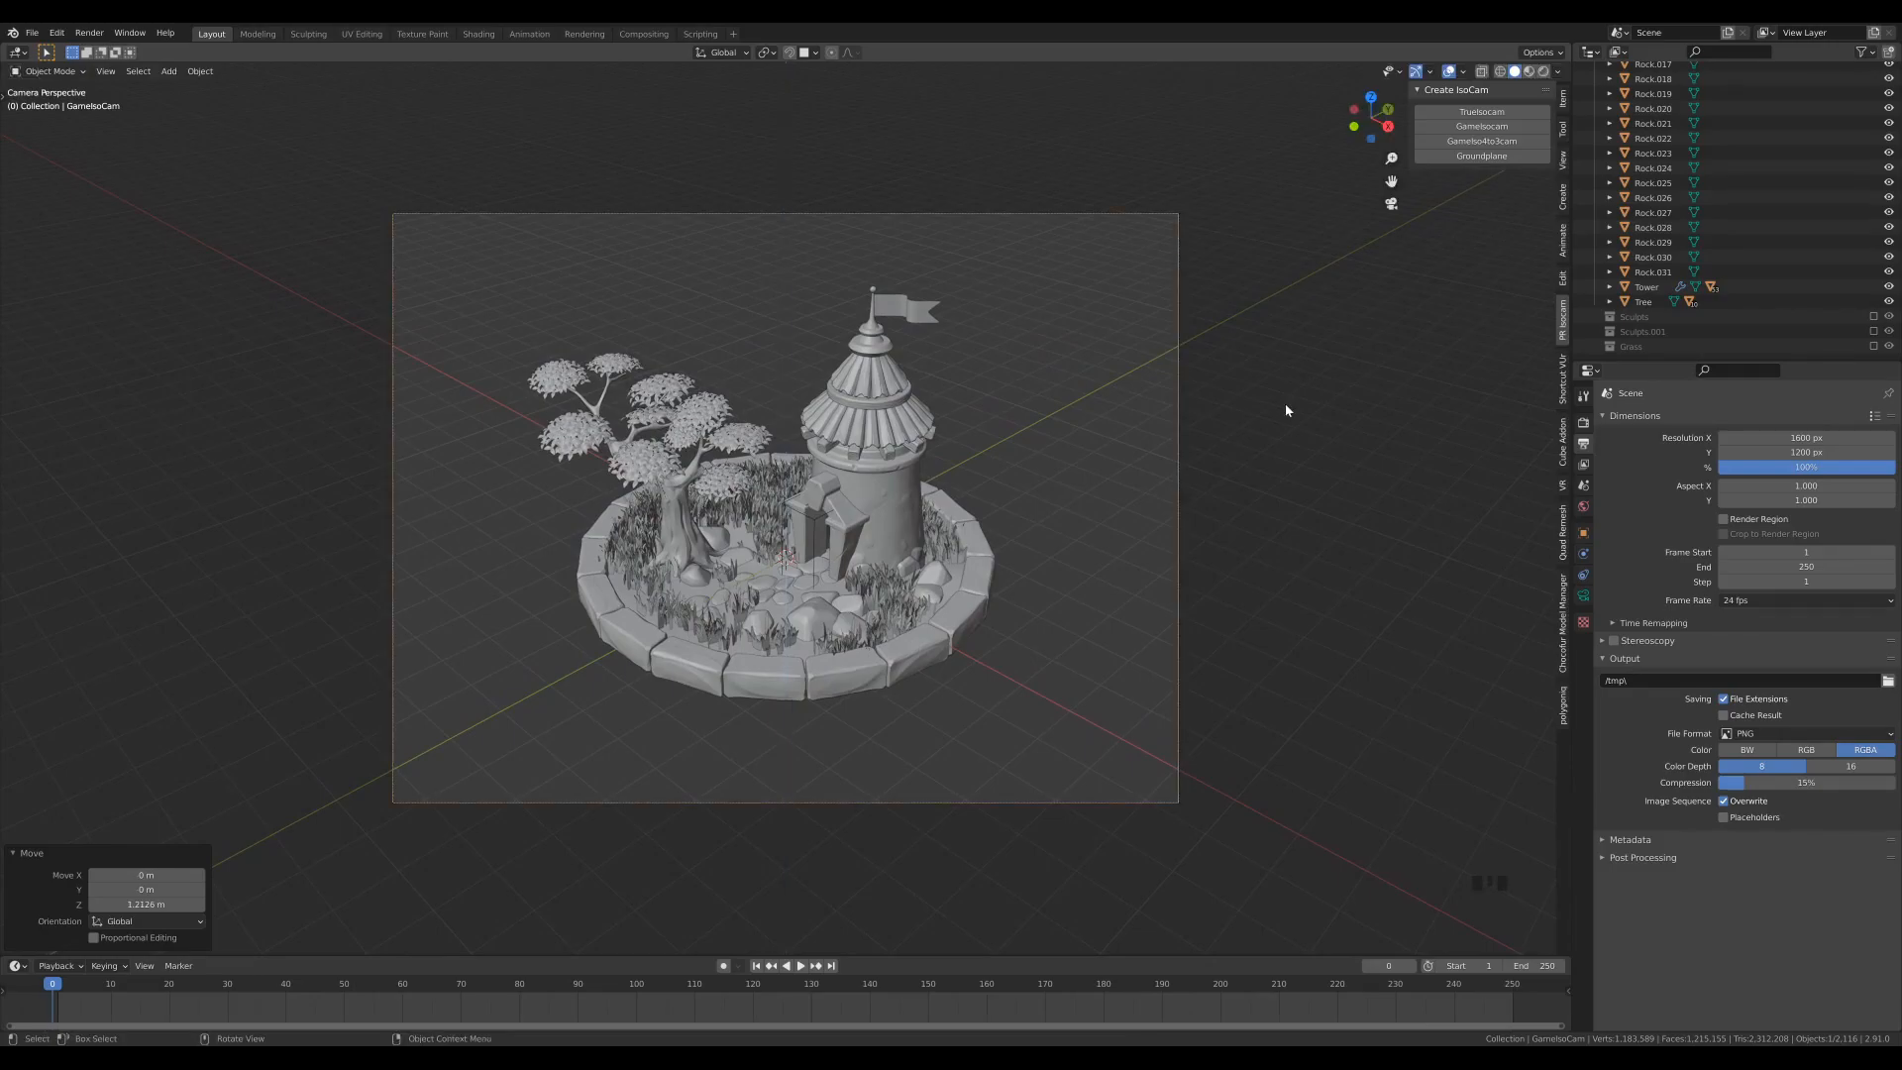
- Save the file and snap the 3D cursor to the world origin
key(ctrl+s)
key(shift+s)
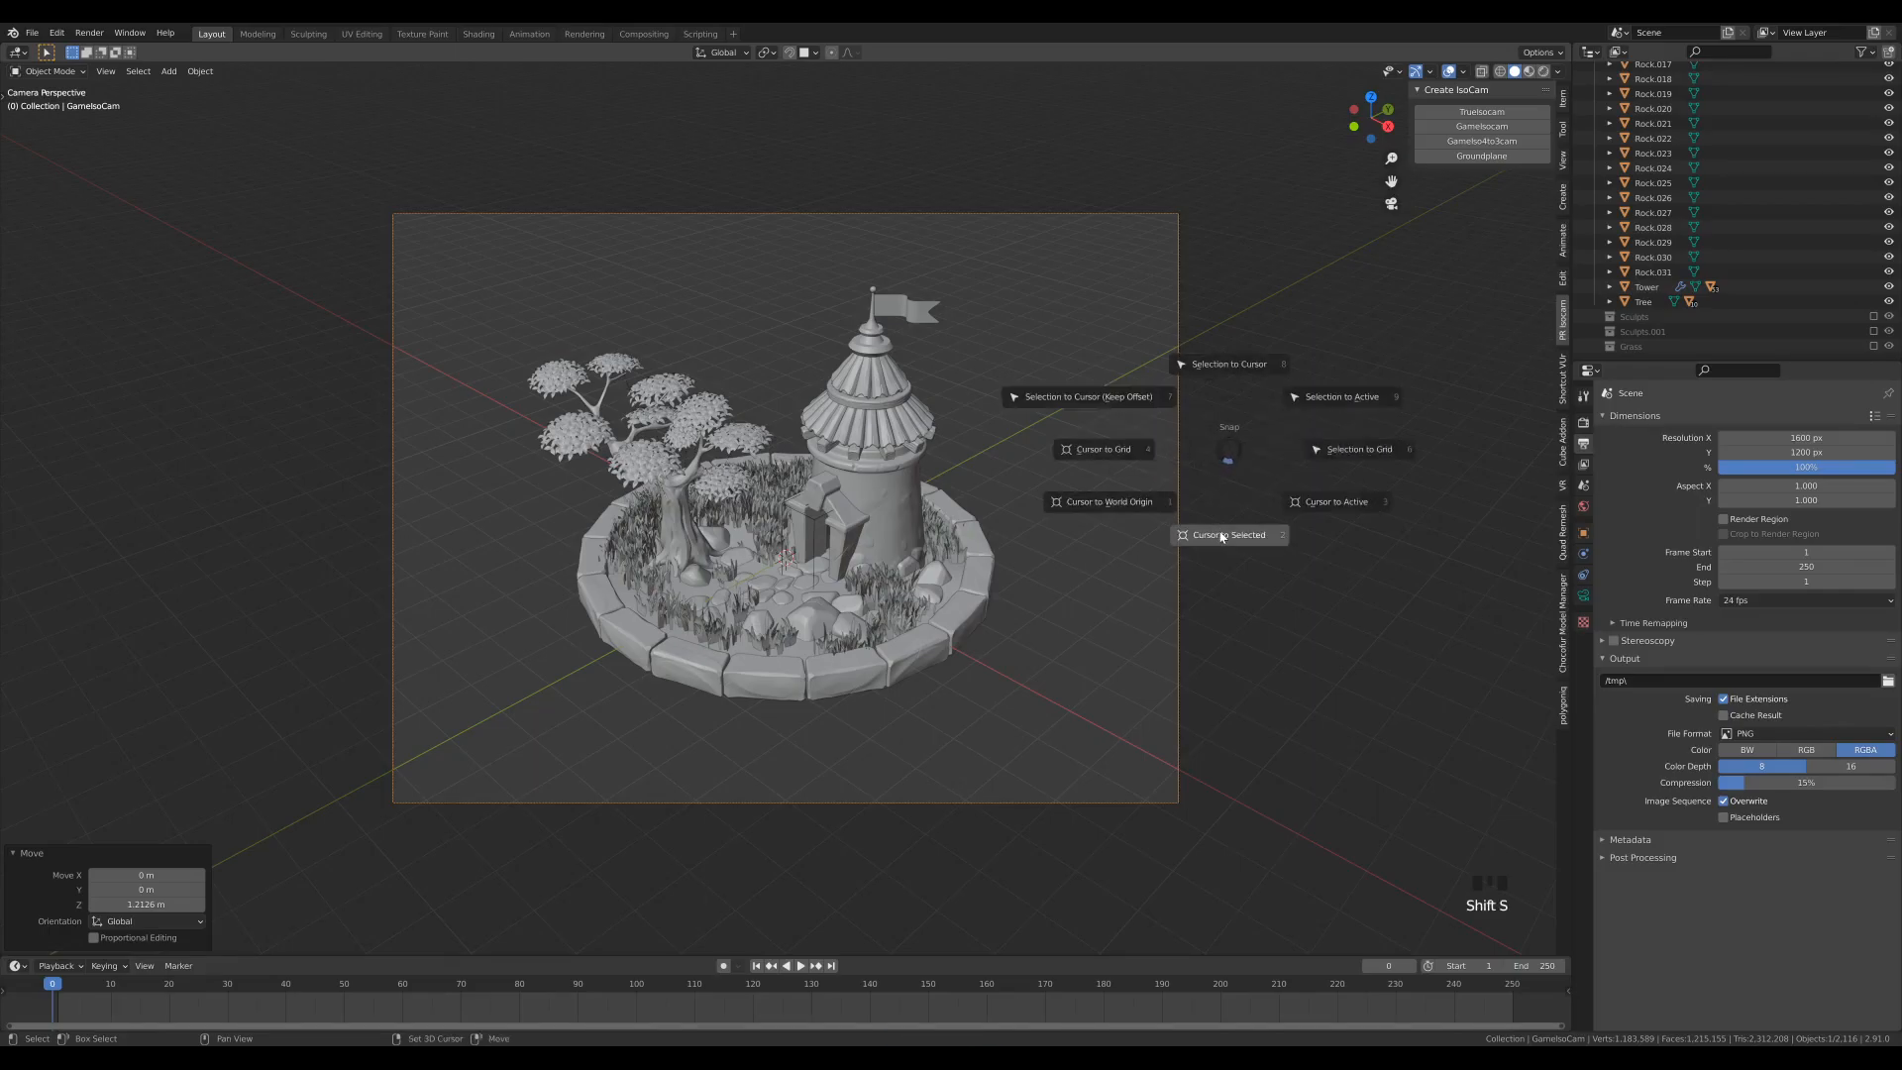
click(1087, 527)
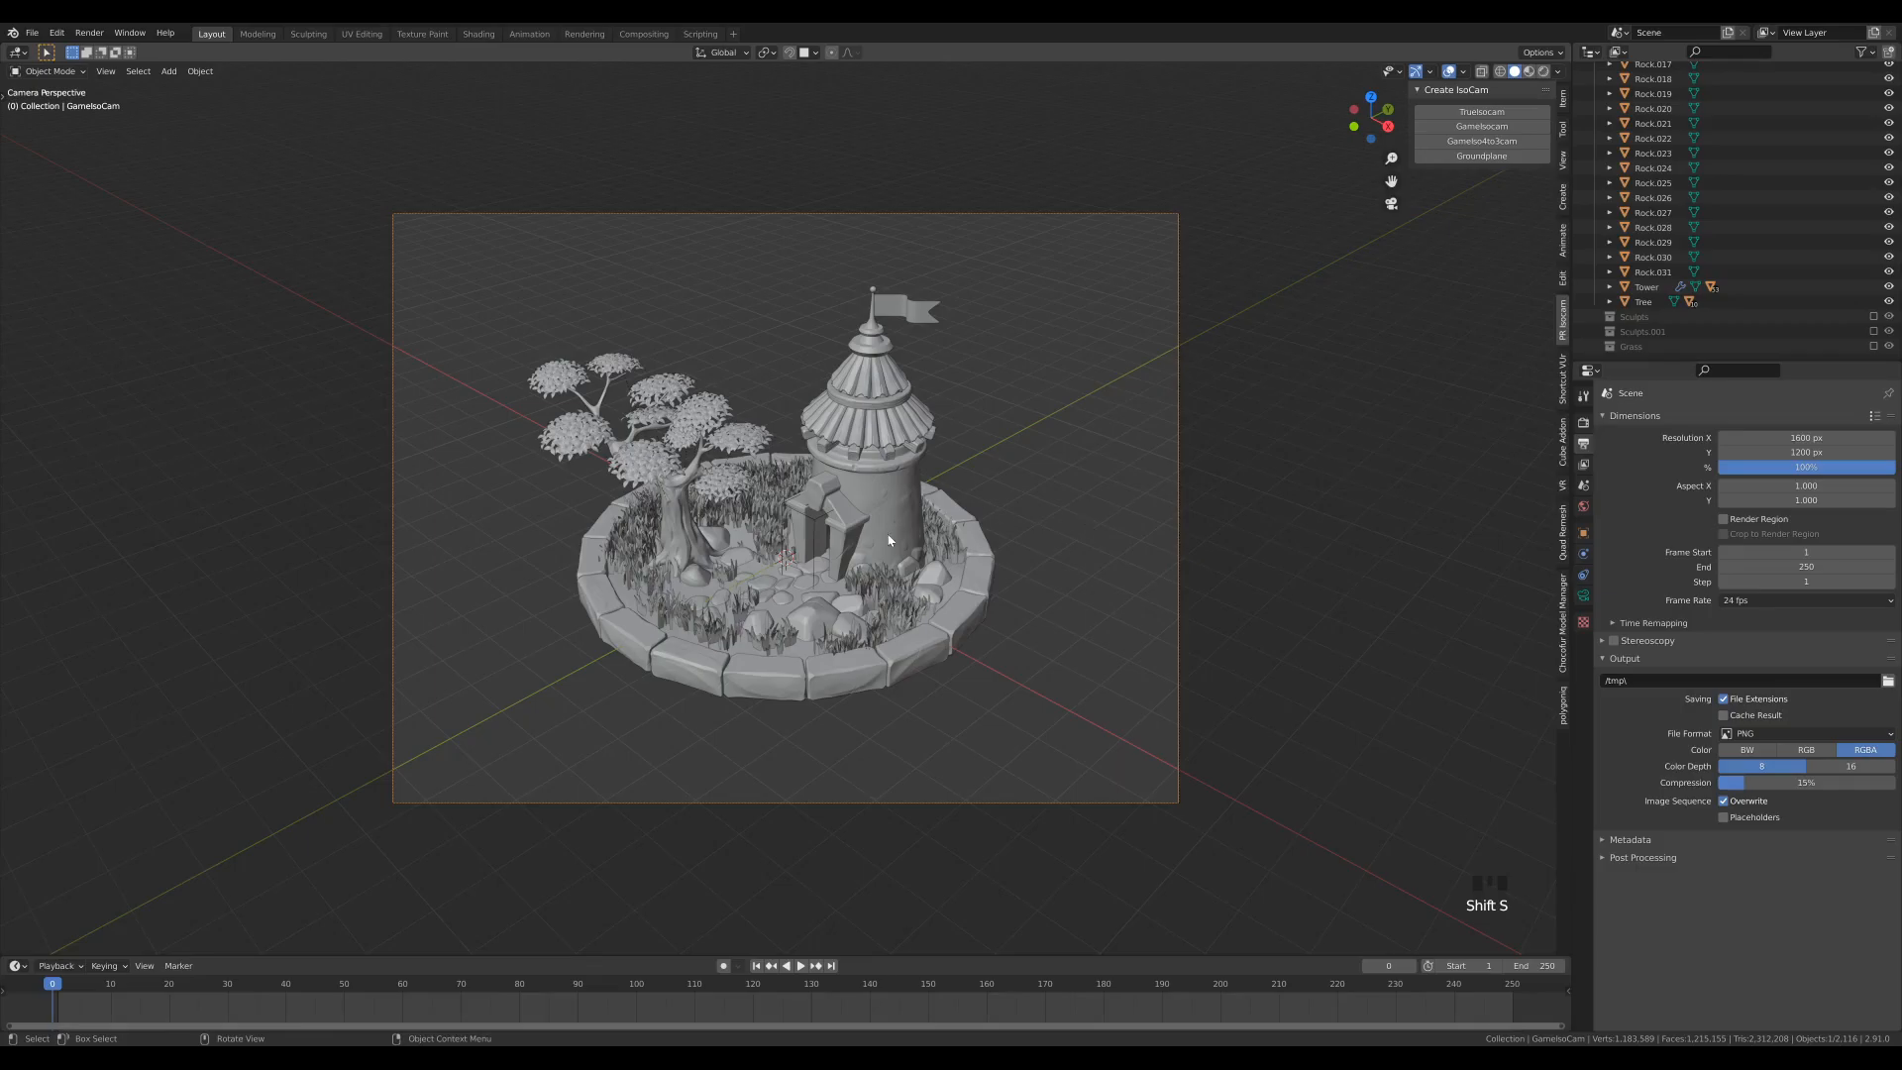
- Add a plane at the world origin and scale it up about 39.8 times to fill the camera frame
key(shift+a)
mouse_move(941, 520)
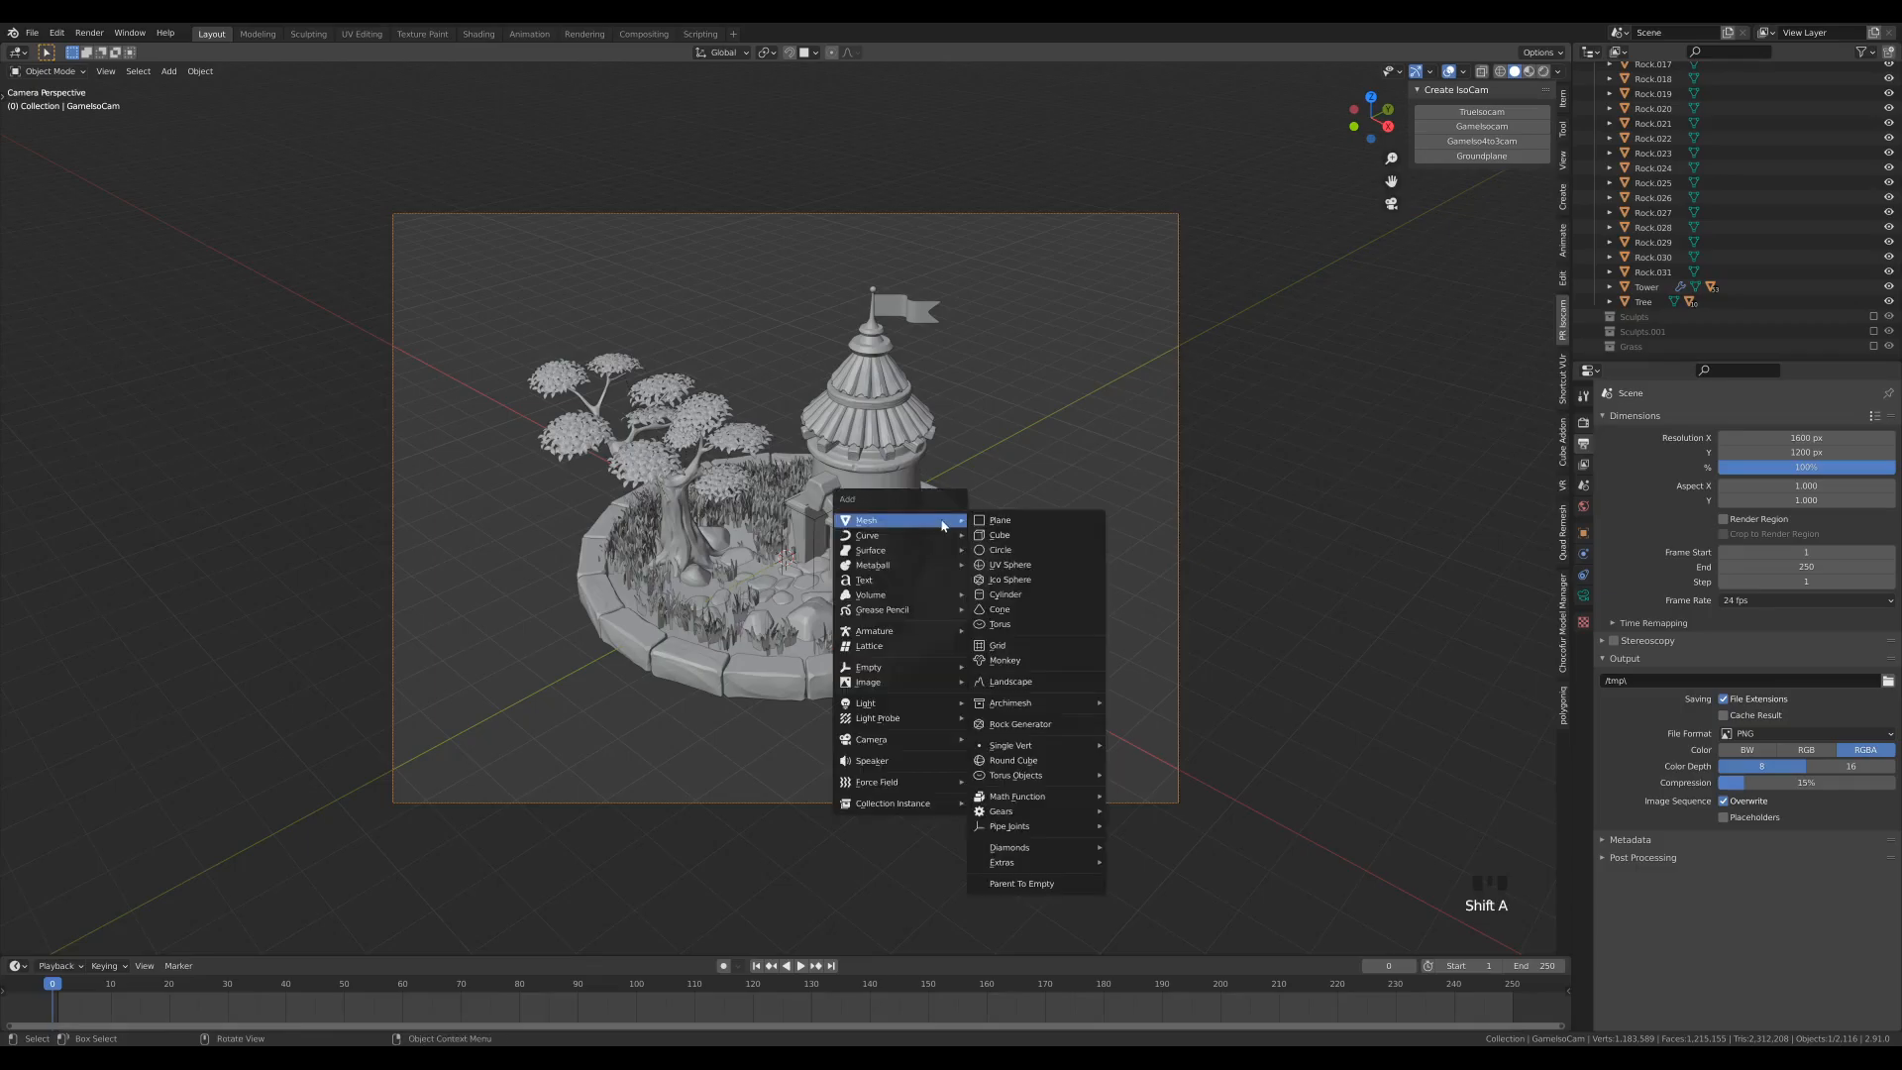
click(1025, 527)
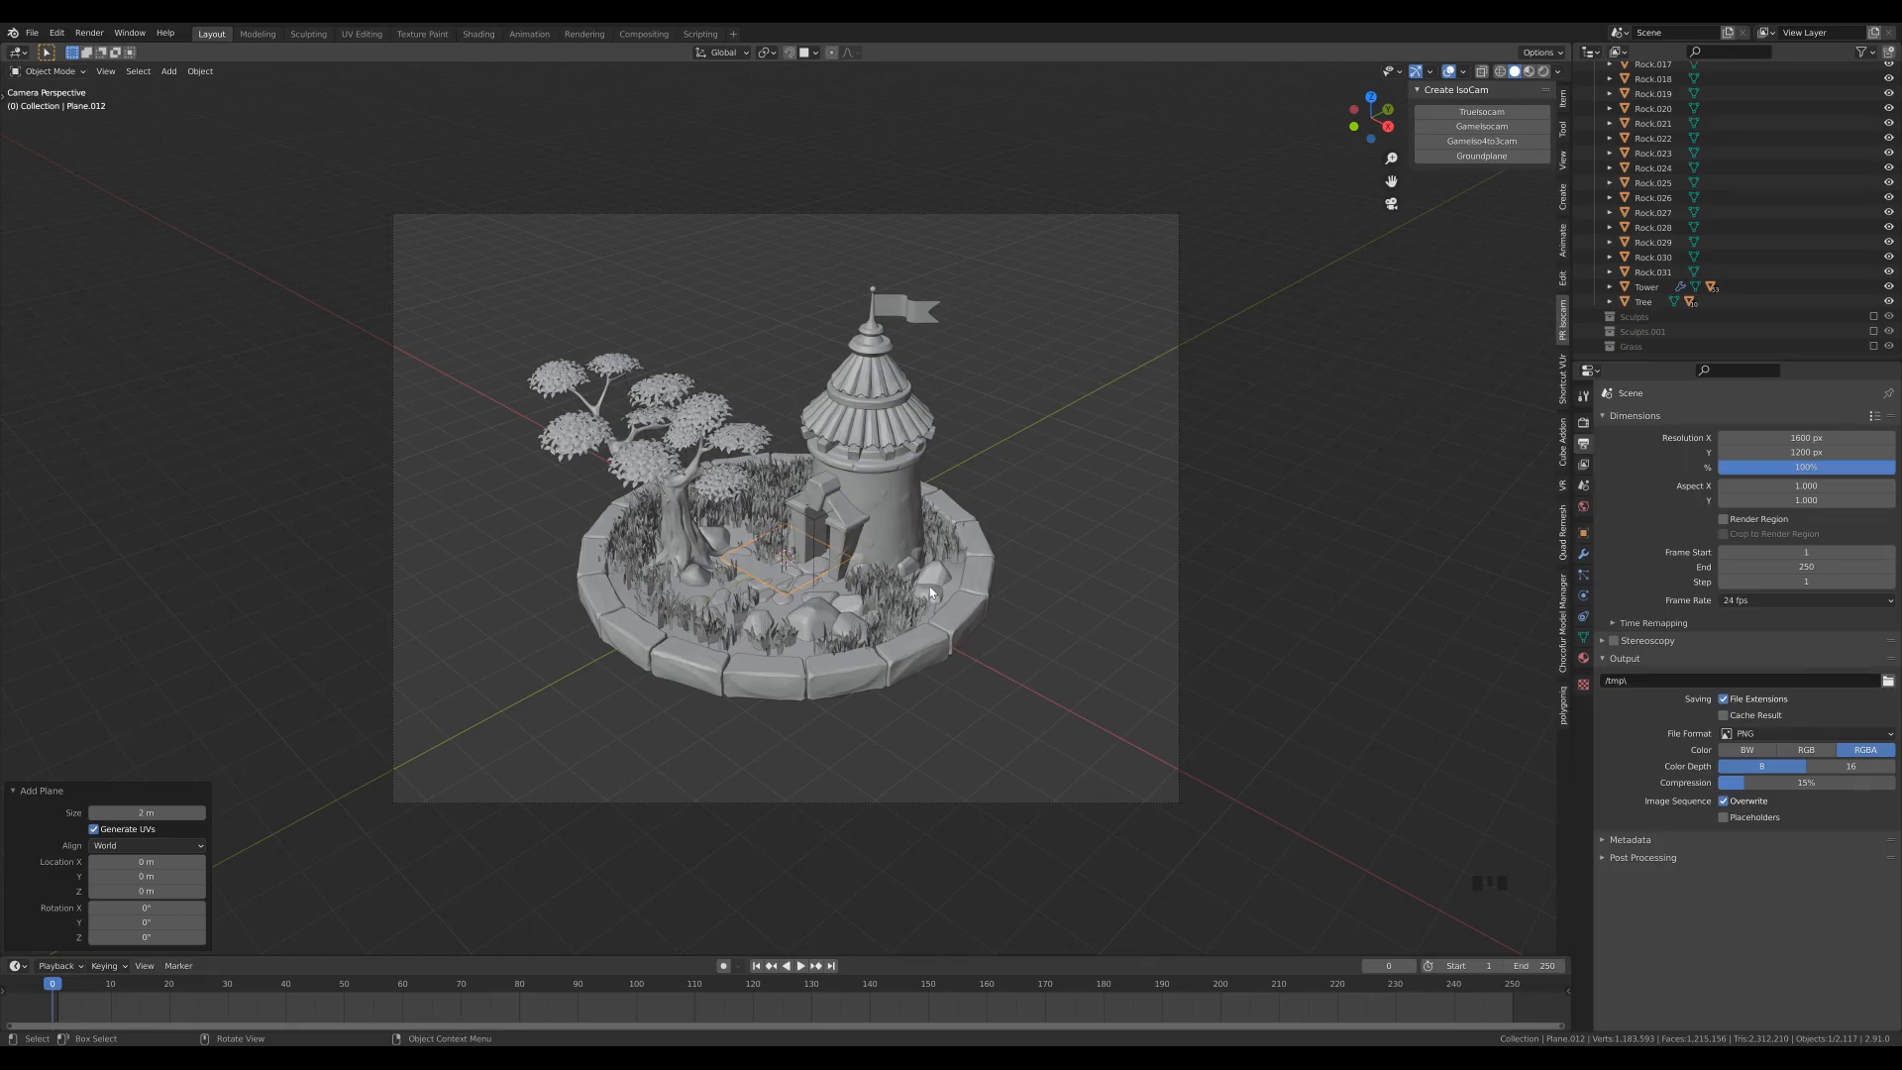
key(s)
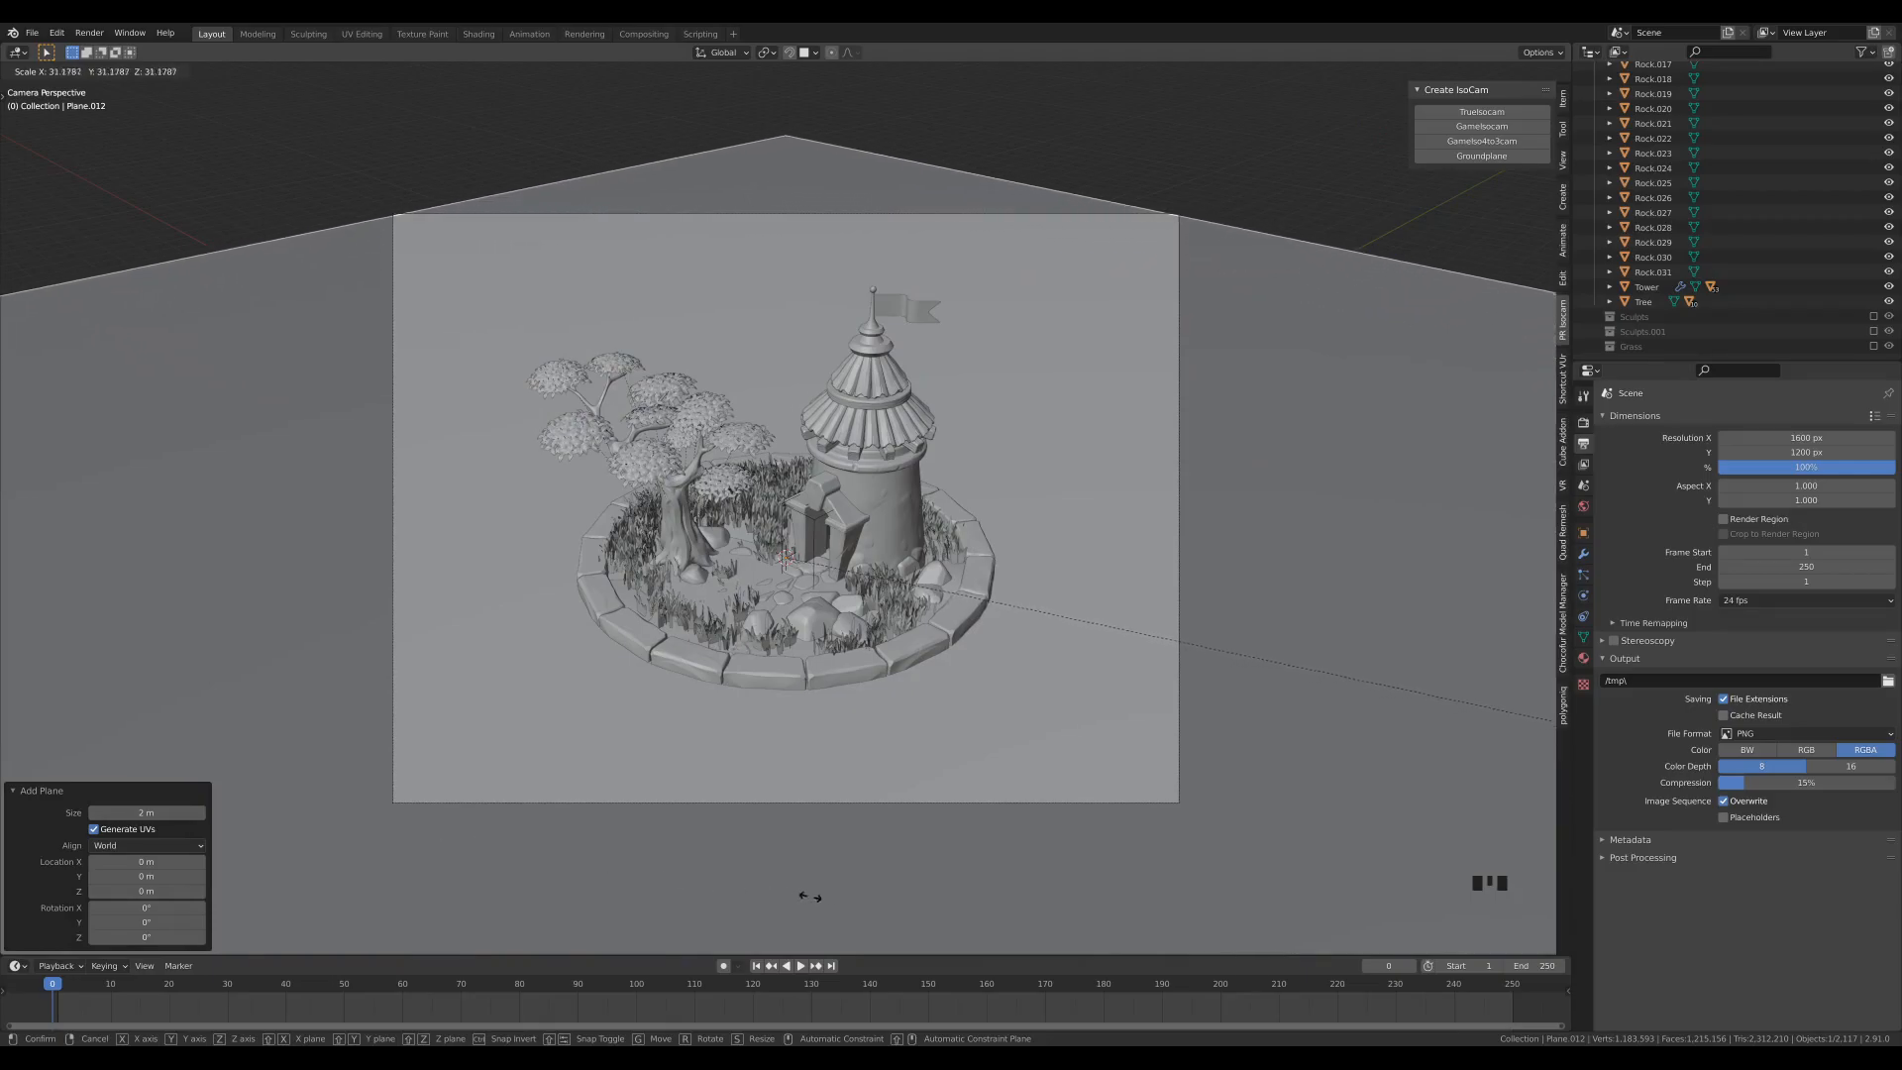
click(1246, 943)
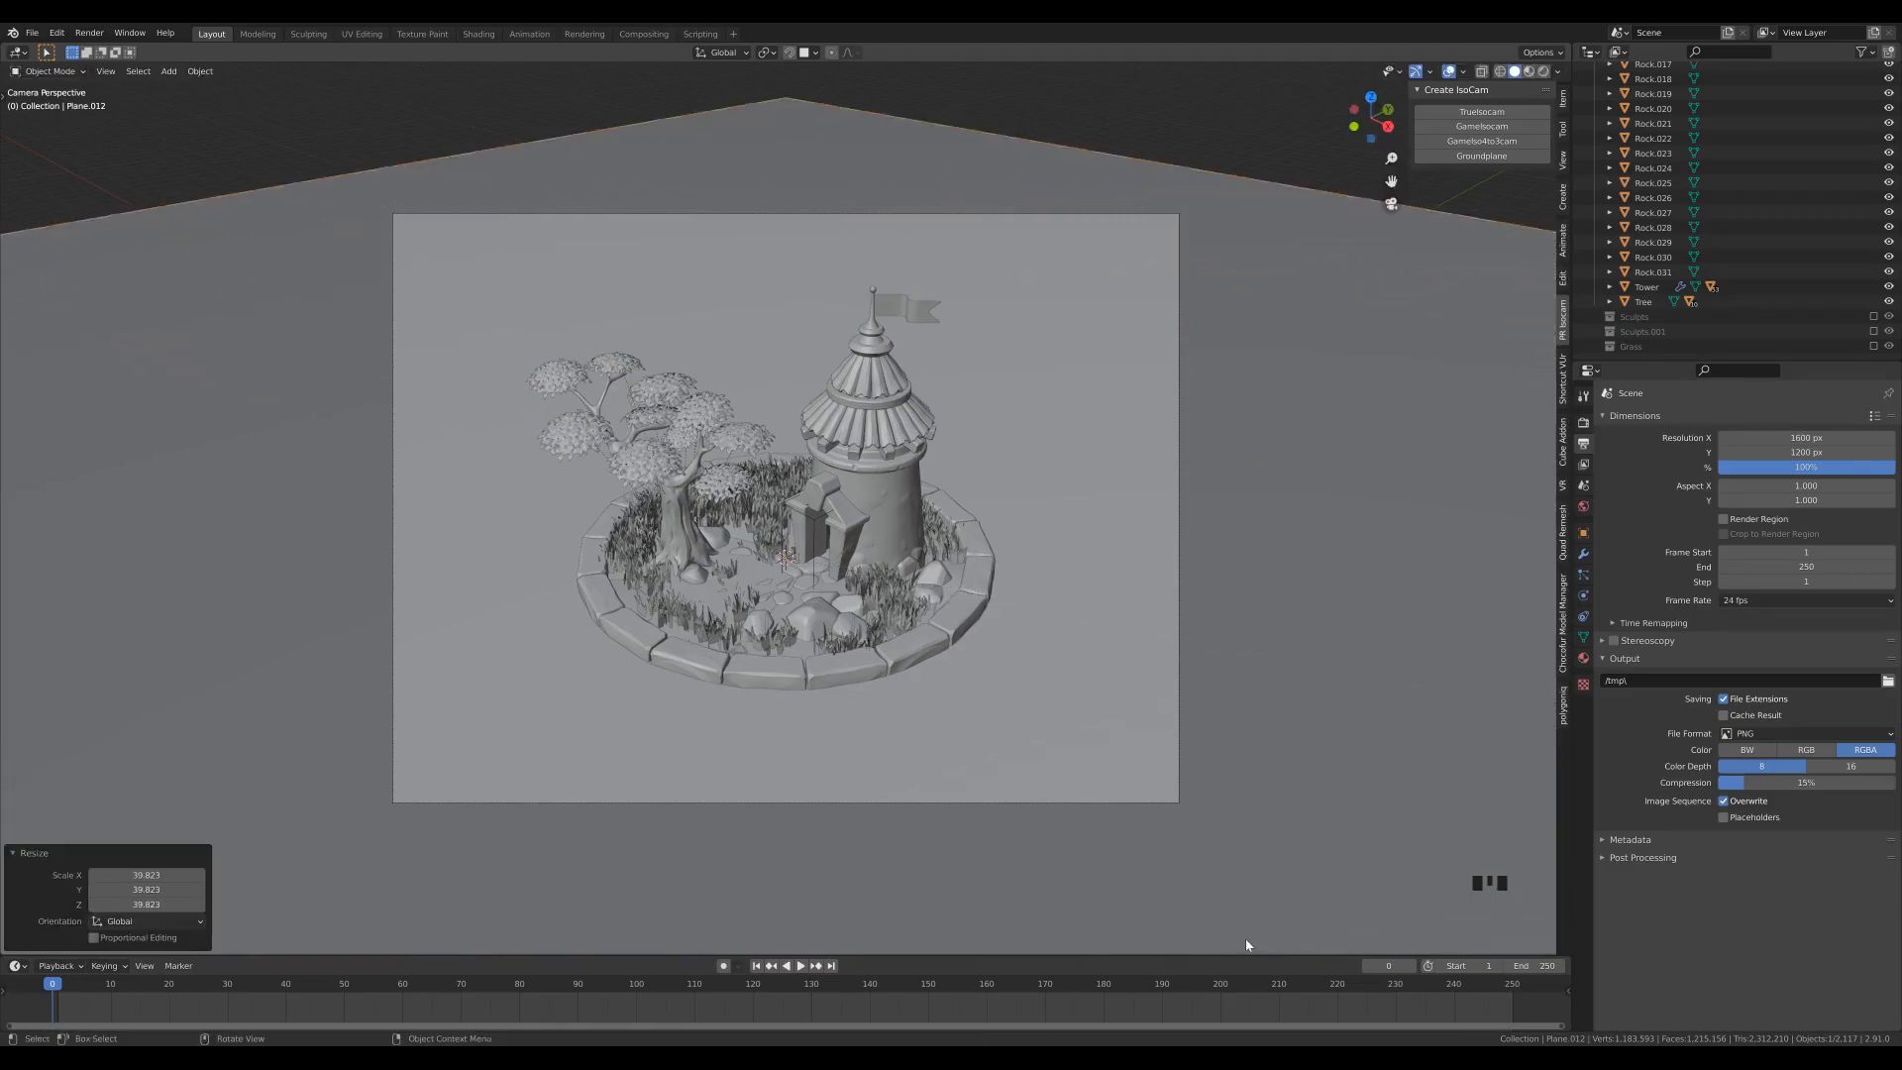
- Rename the large ground plane as Bg
click(1584, 535)
click(1693, 420)
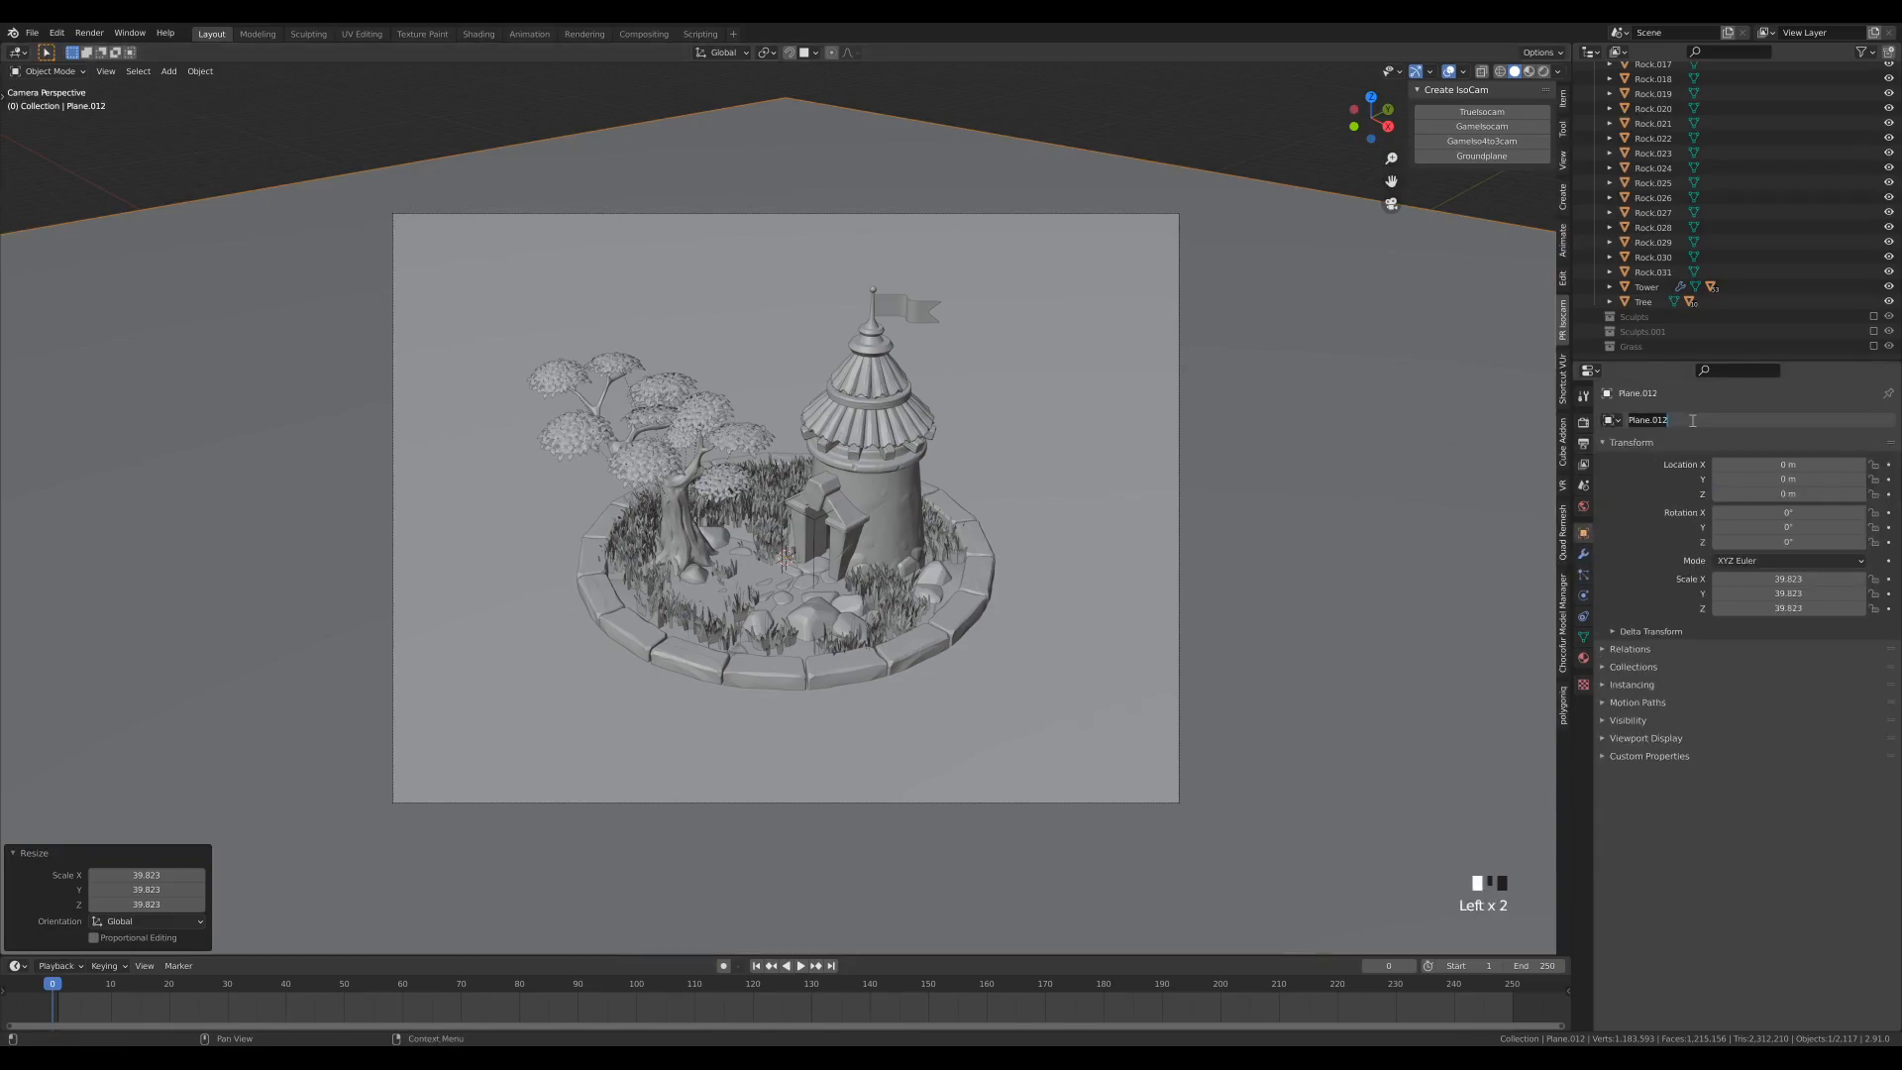
text(Bg)
key(Return)
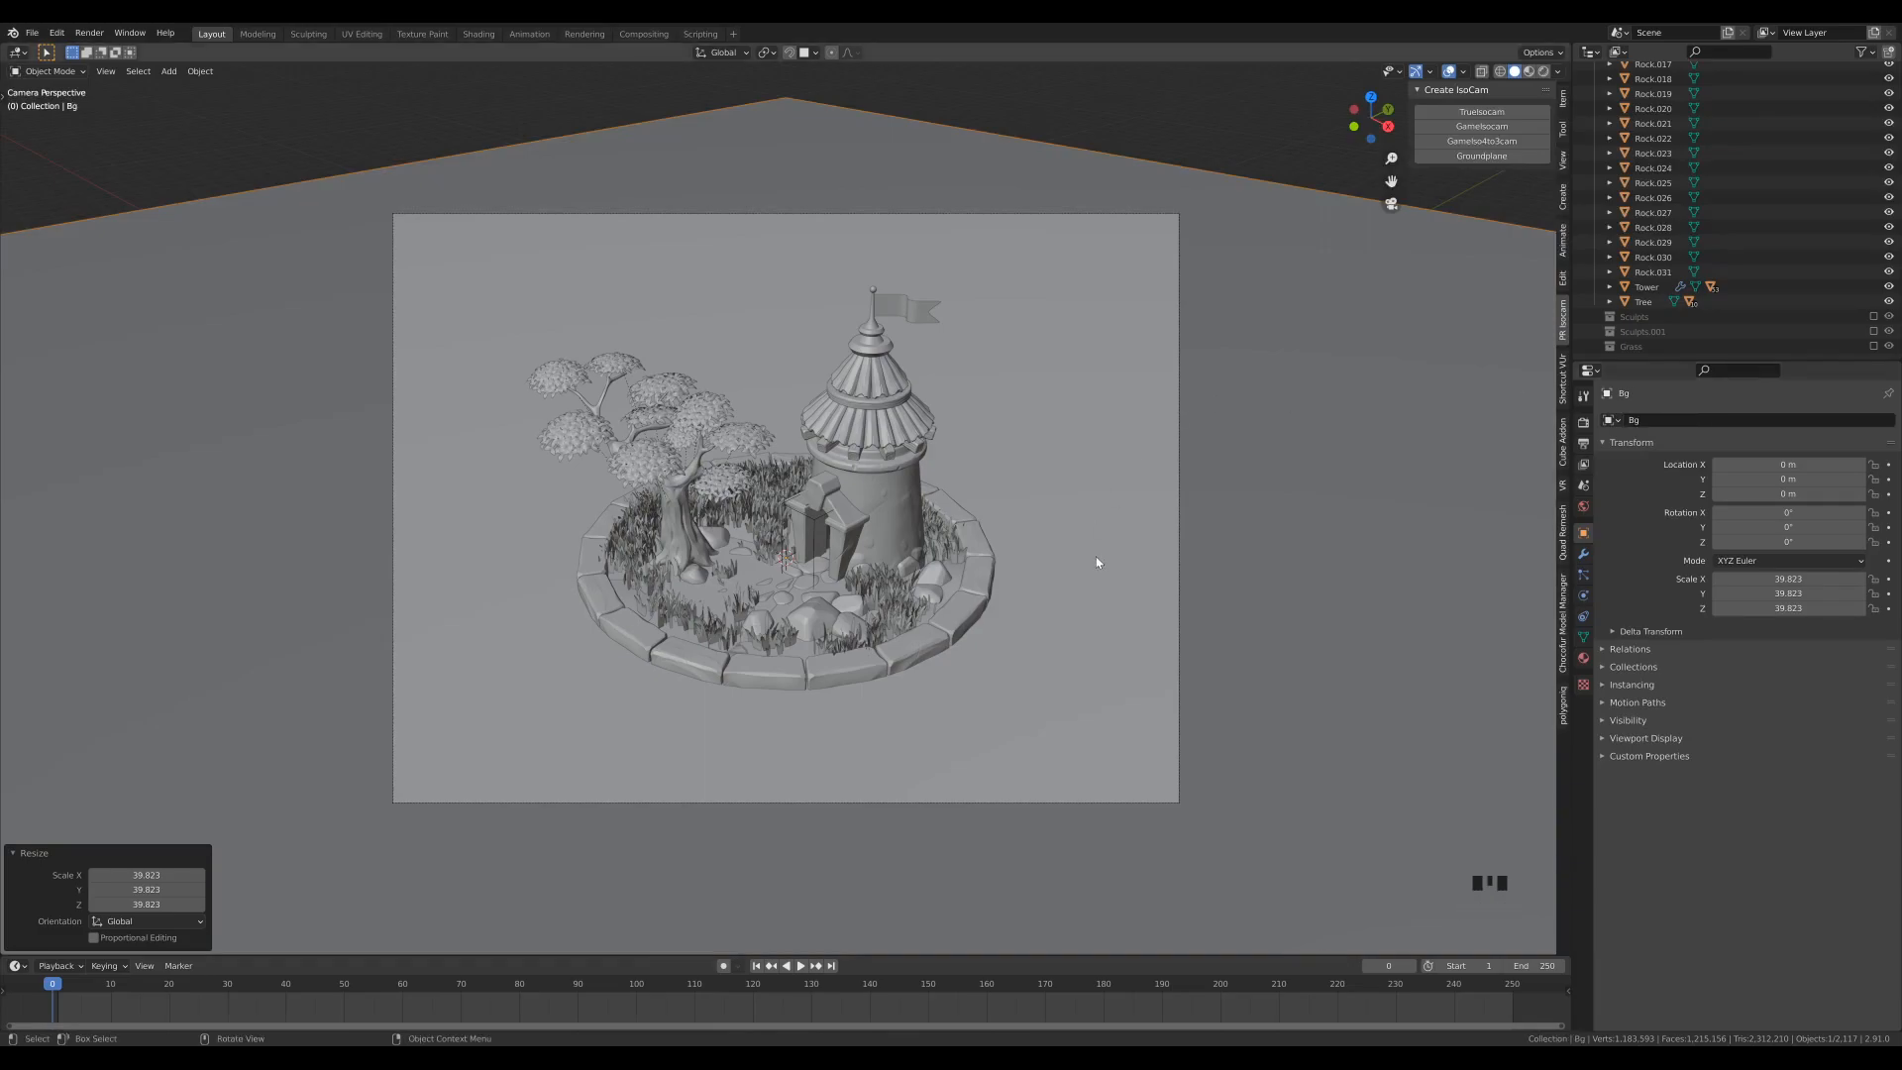
- Lower the Bg plane about 0.30 m along Z to the underside of the stone ring, returning to the camera view
key(KP_1)
scroll(1114, 711, up, 4)
shift+middle_drag(1113, 709, 889, 588)
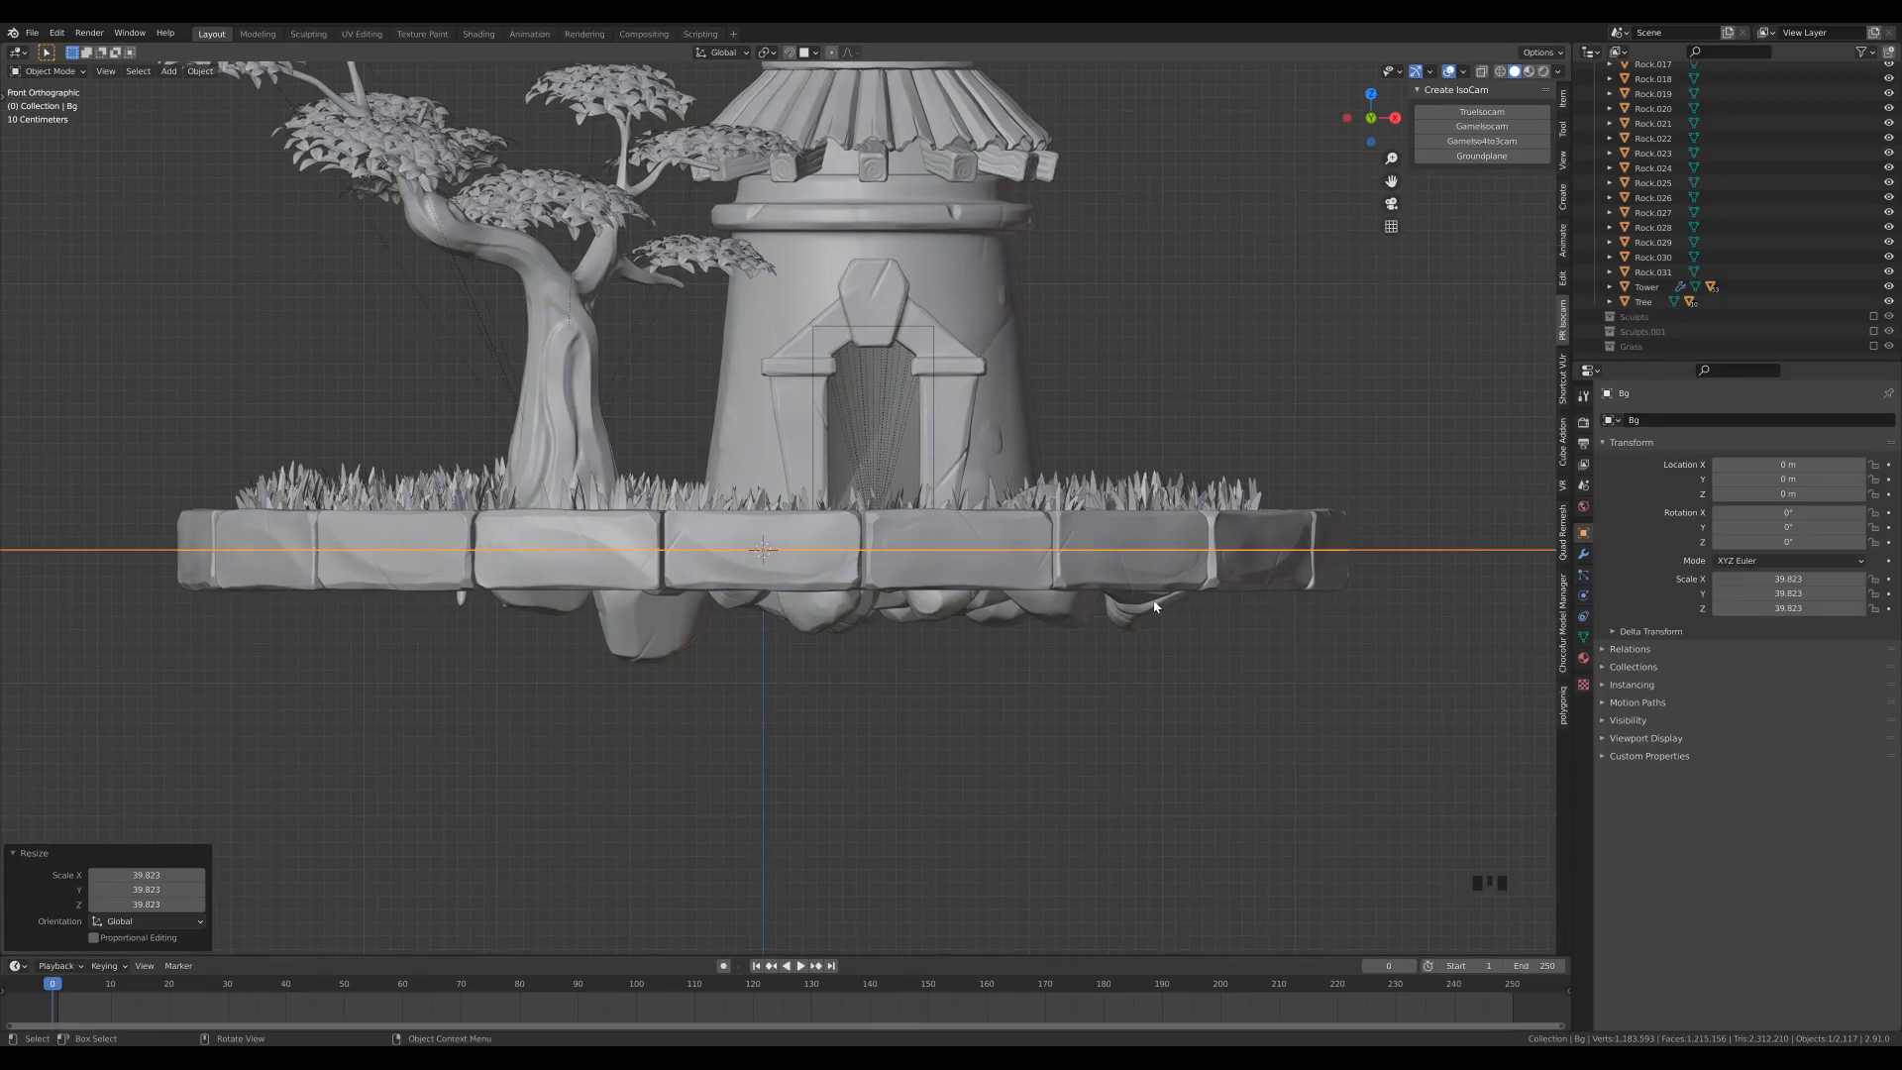
key(g)
key(z)
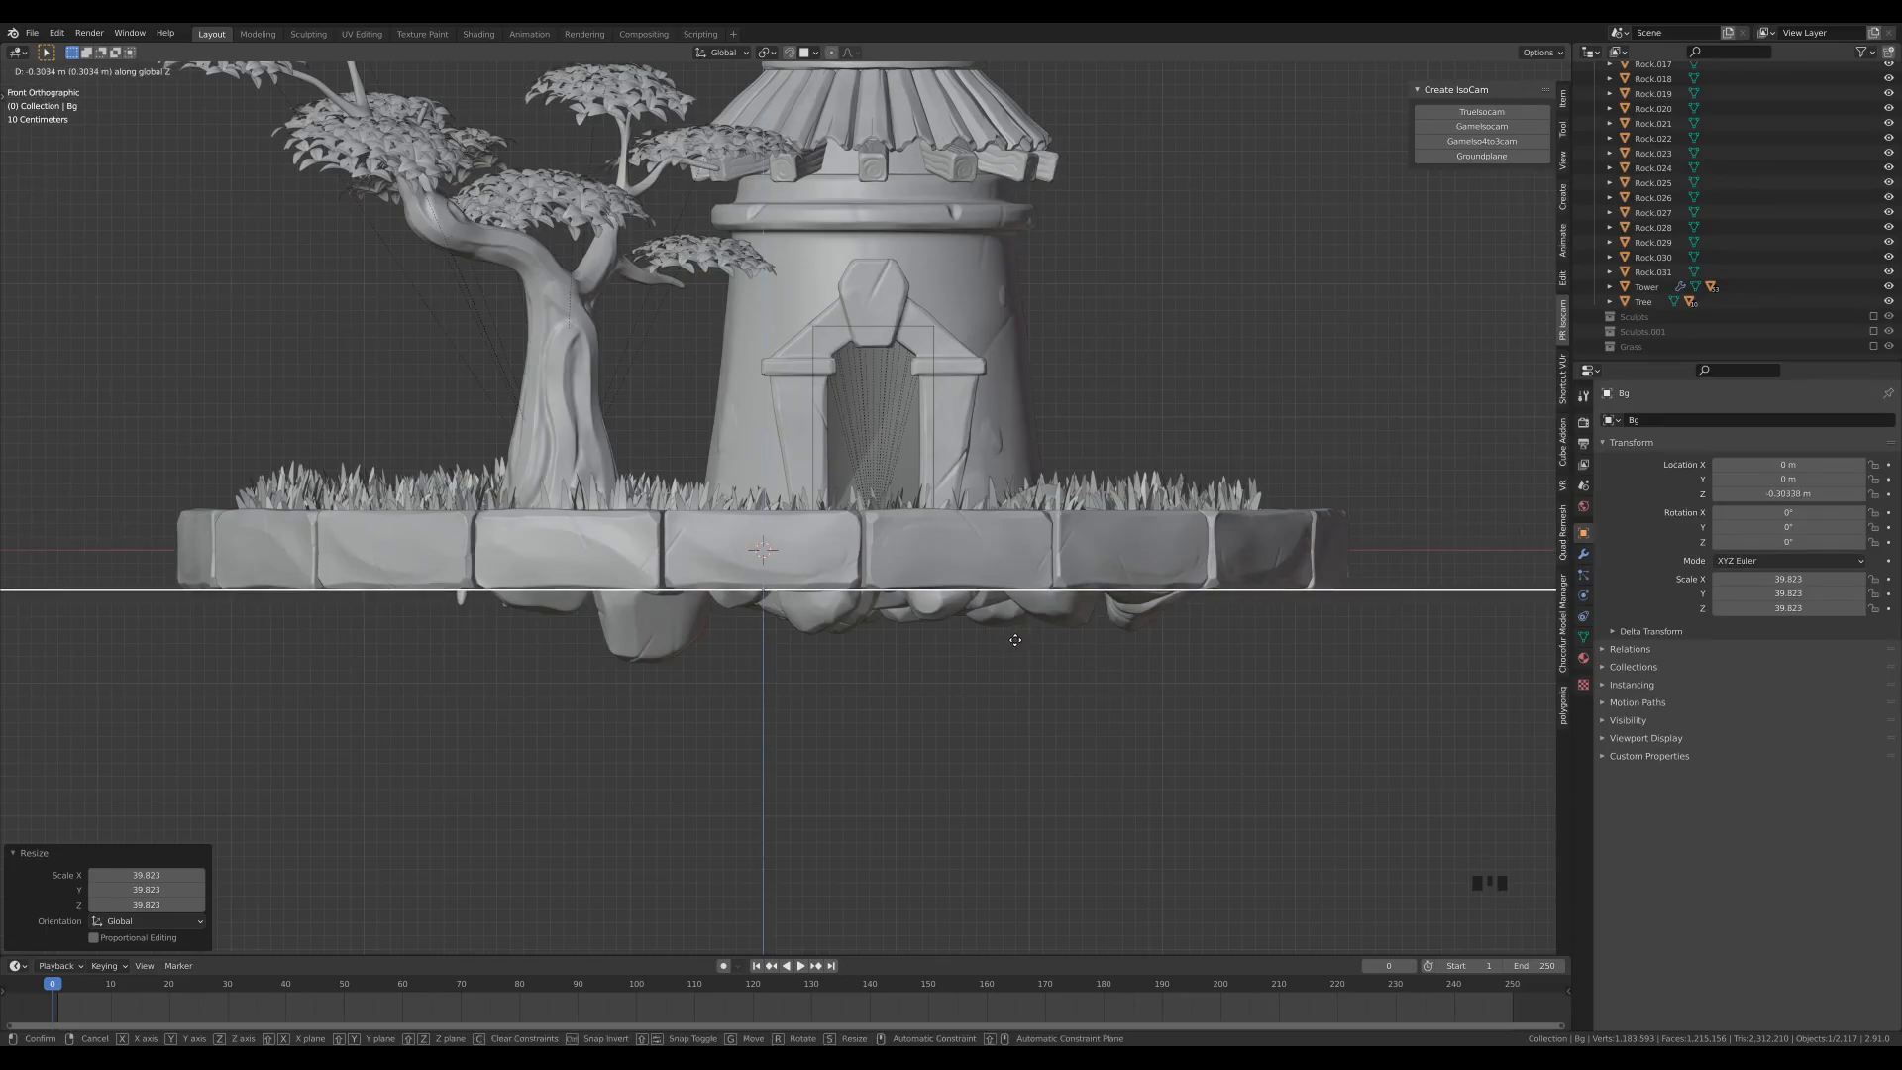
click(1015, 640)
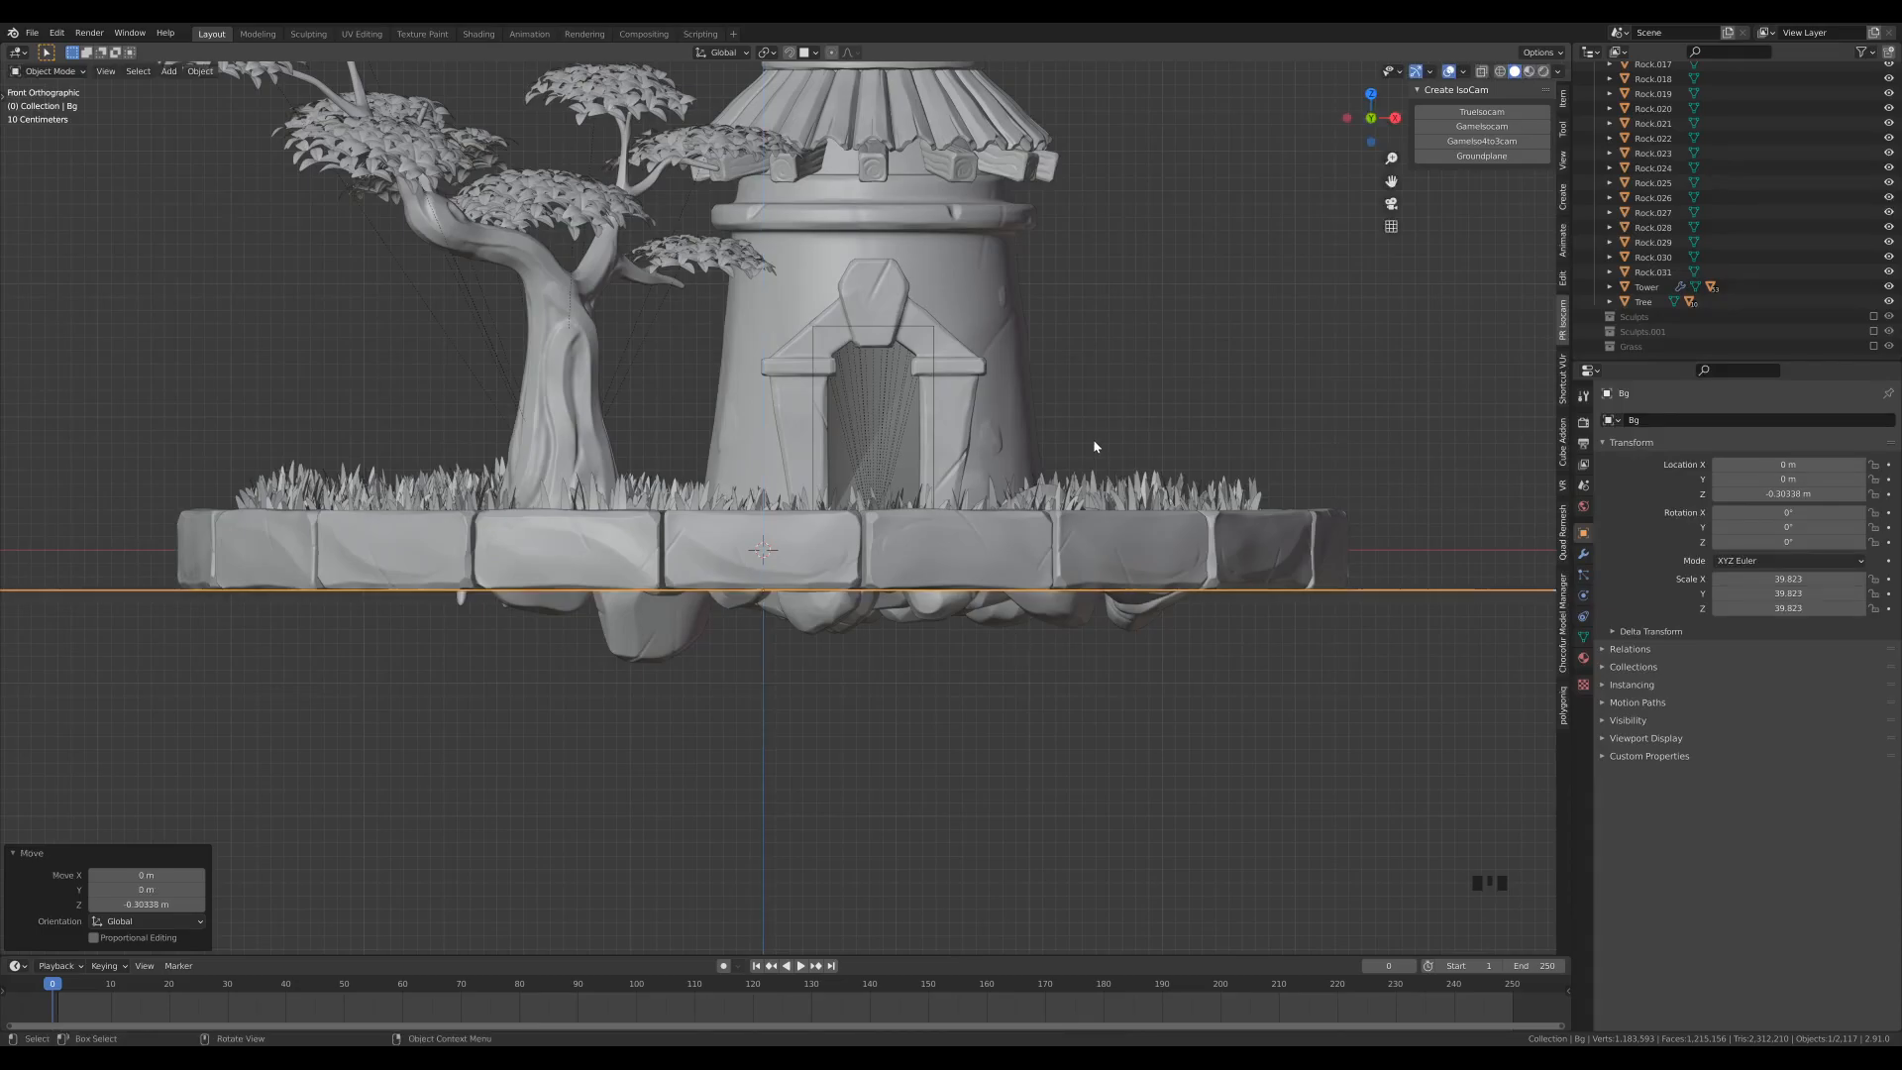
key(KP_0)
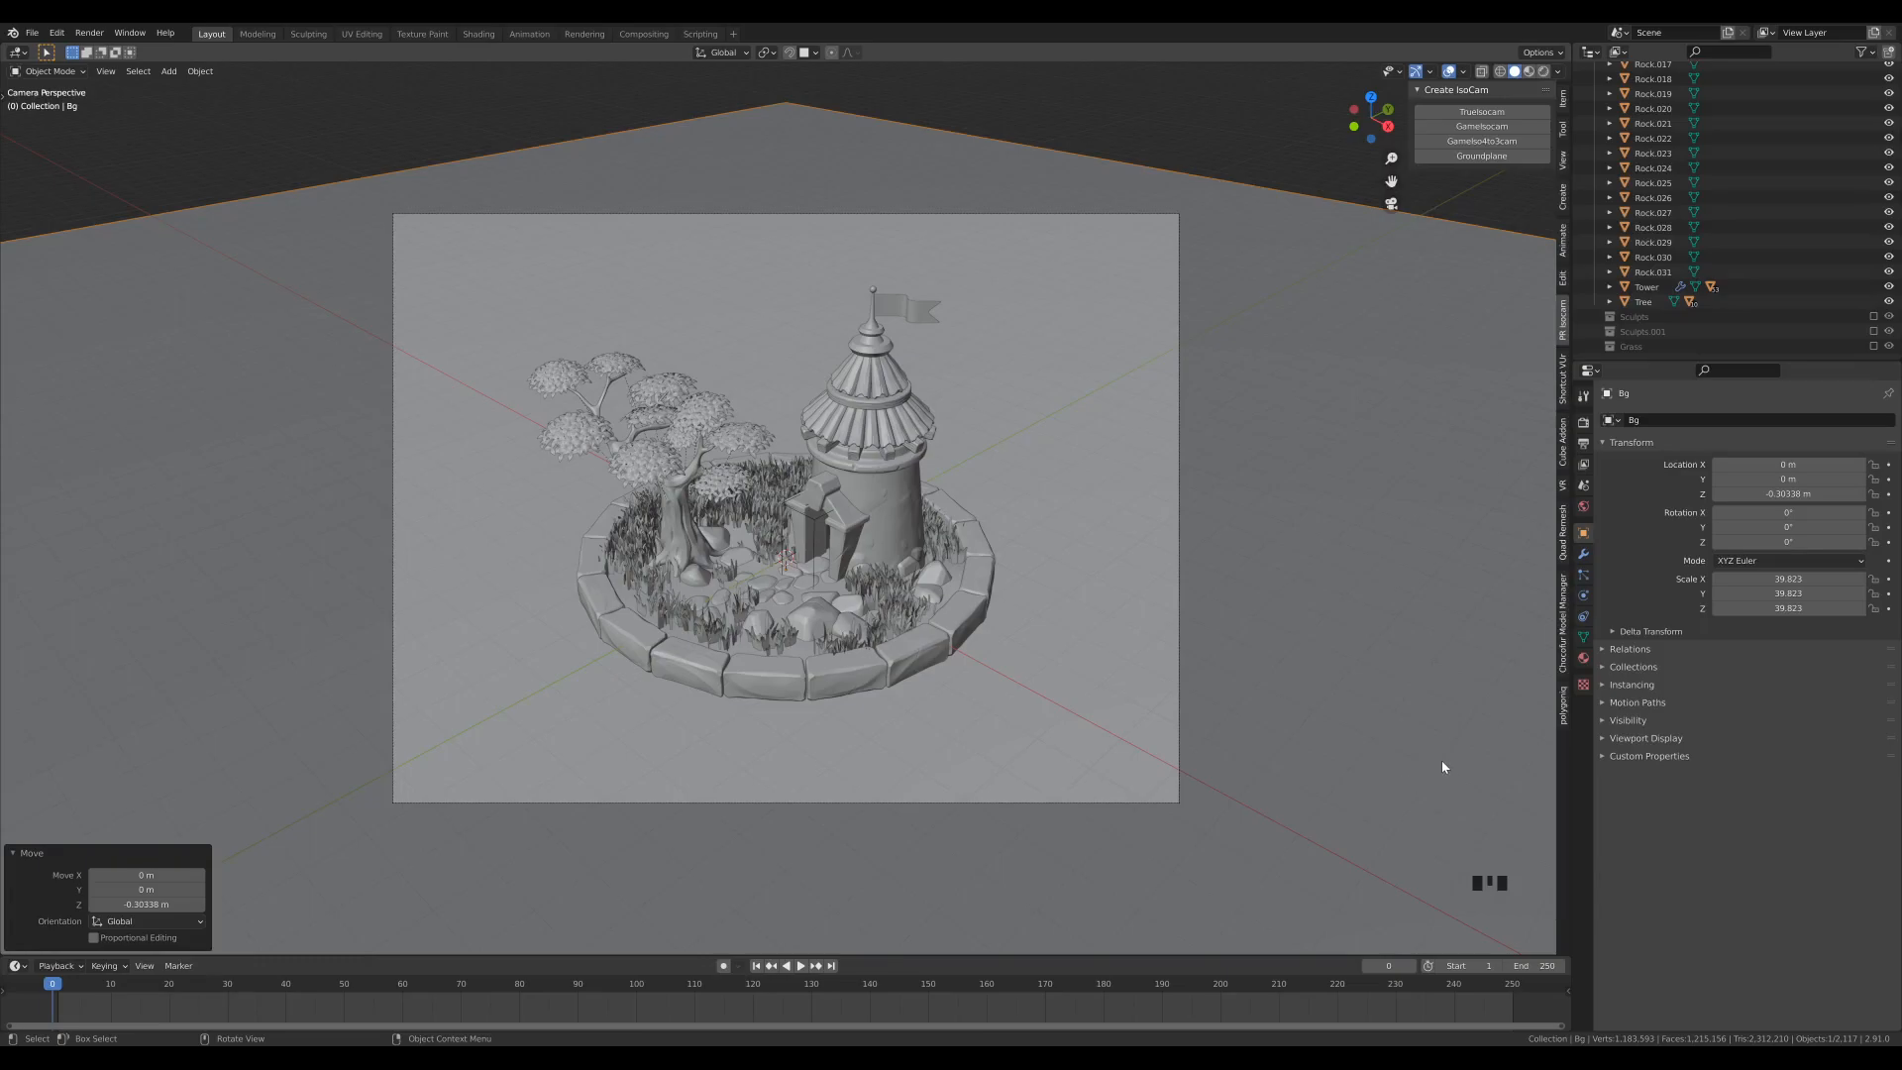
- Split a second area off the material properties and make it an Image Editor showing the whole palette.jpg
click(1583, 658)
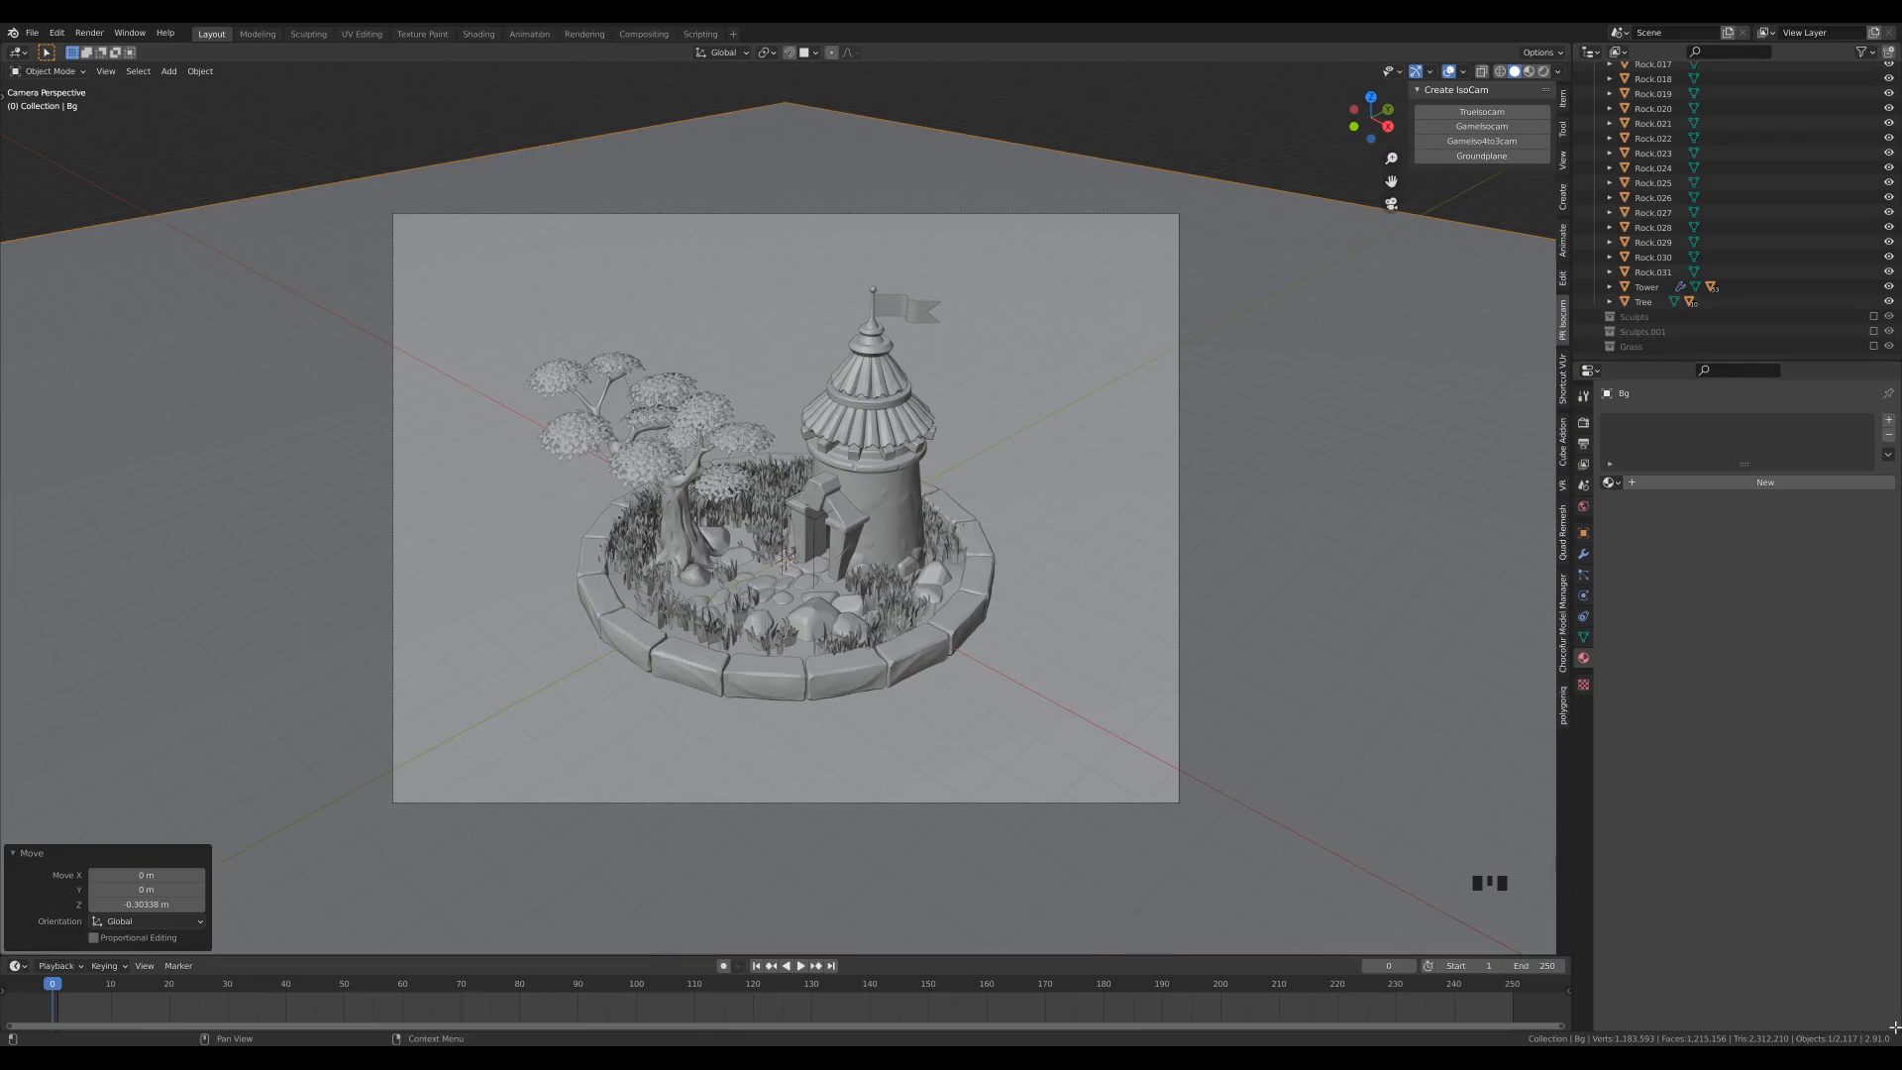
drag(1894, 1027, 1877, 712)
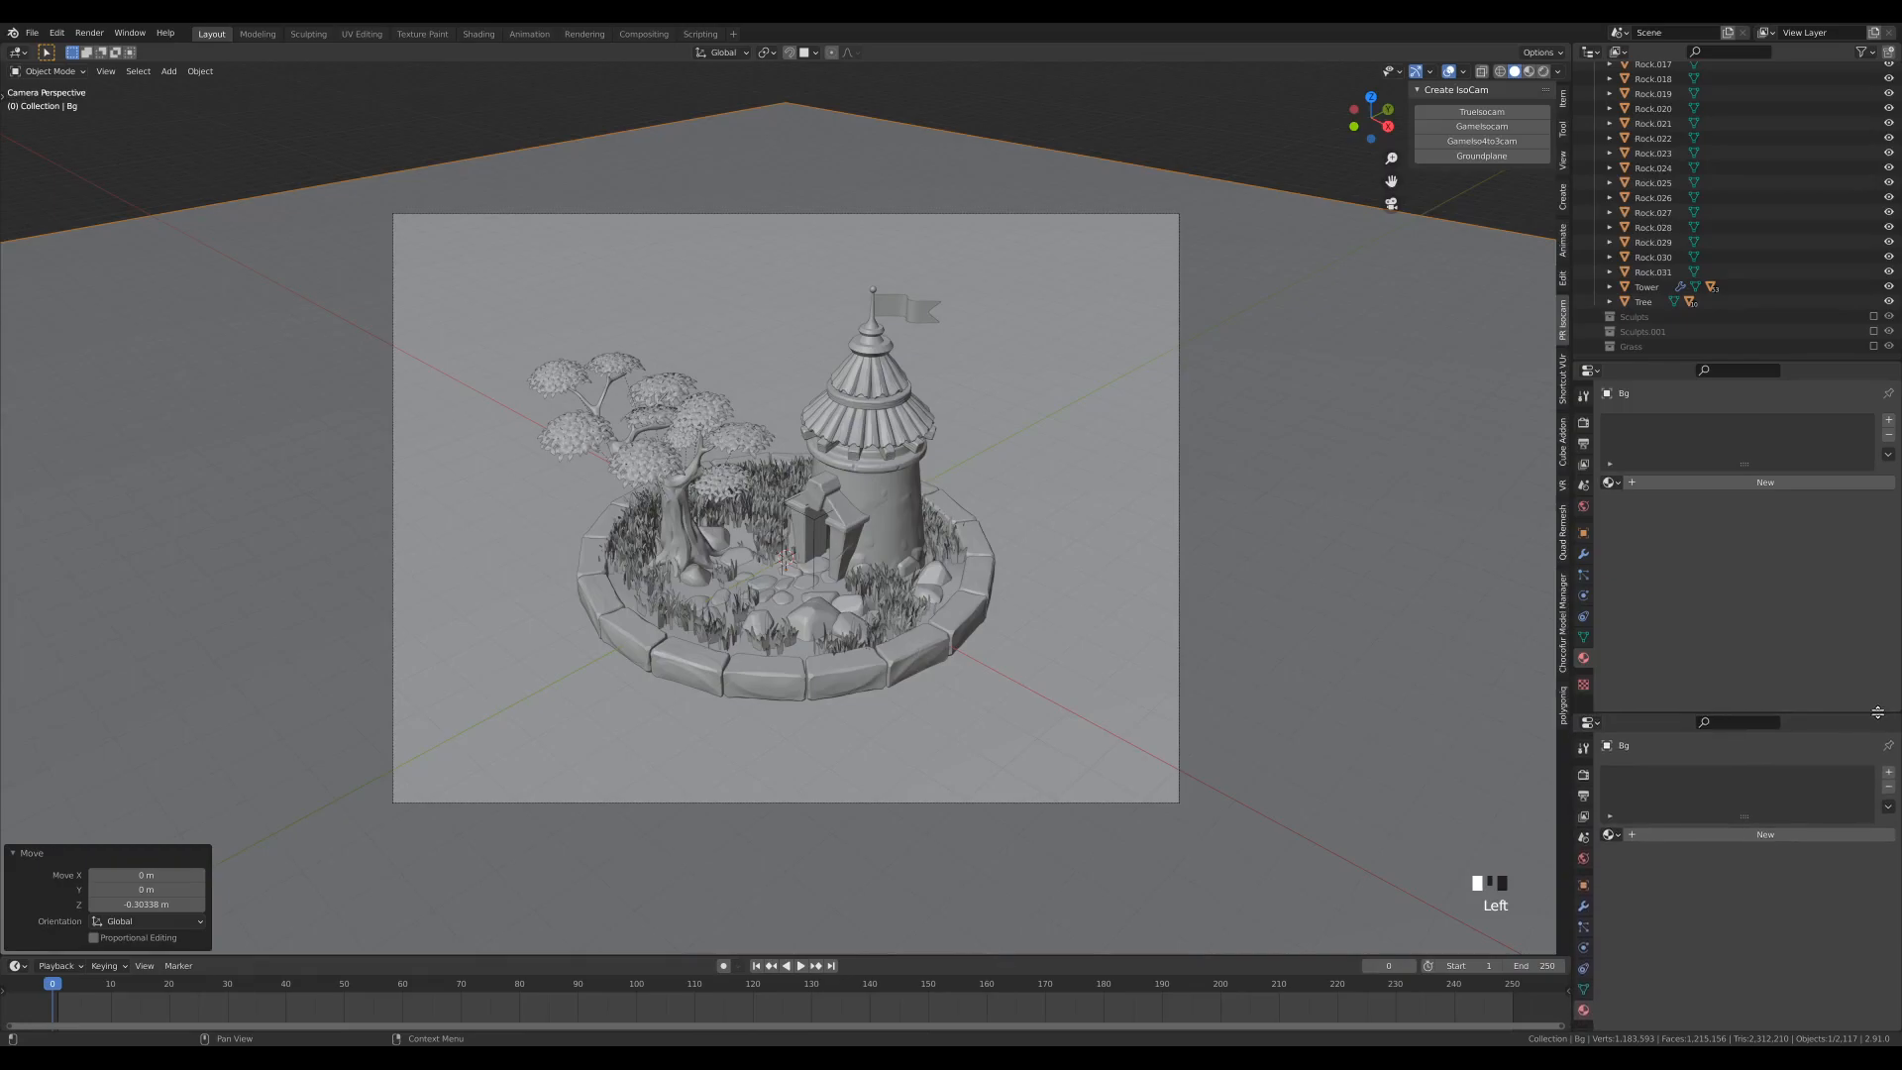
click(1590, 723)
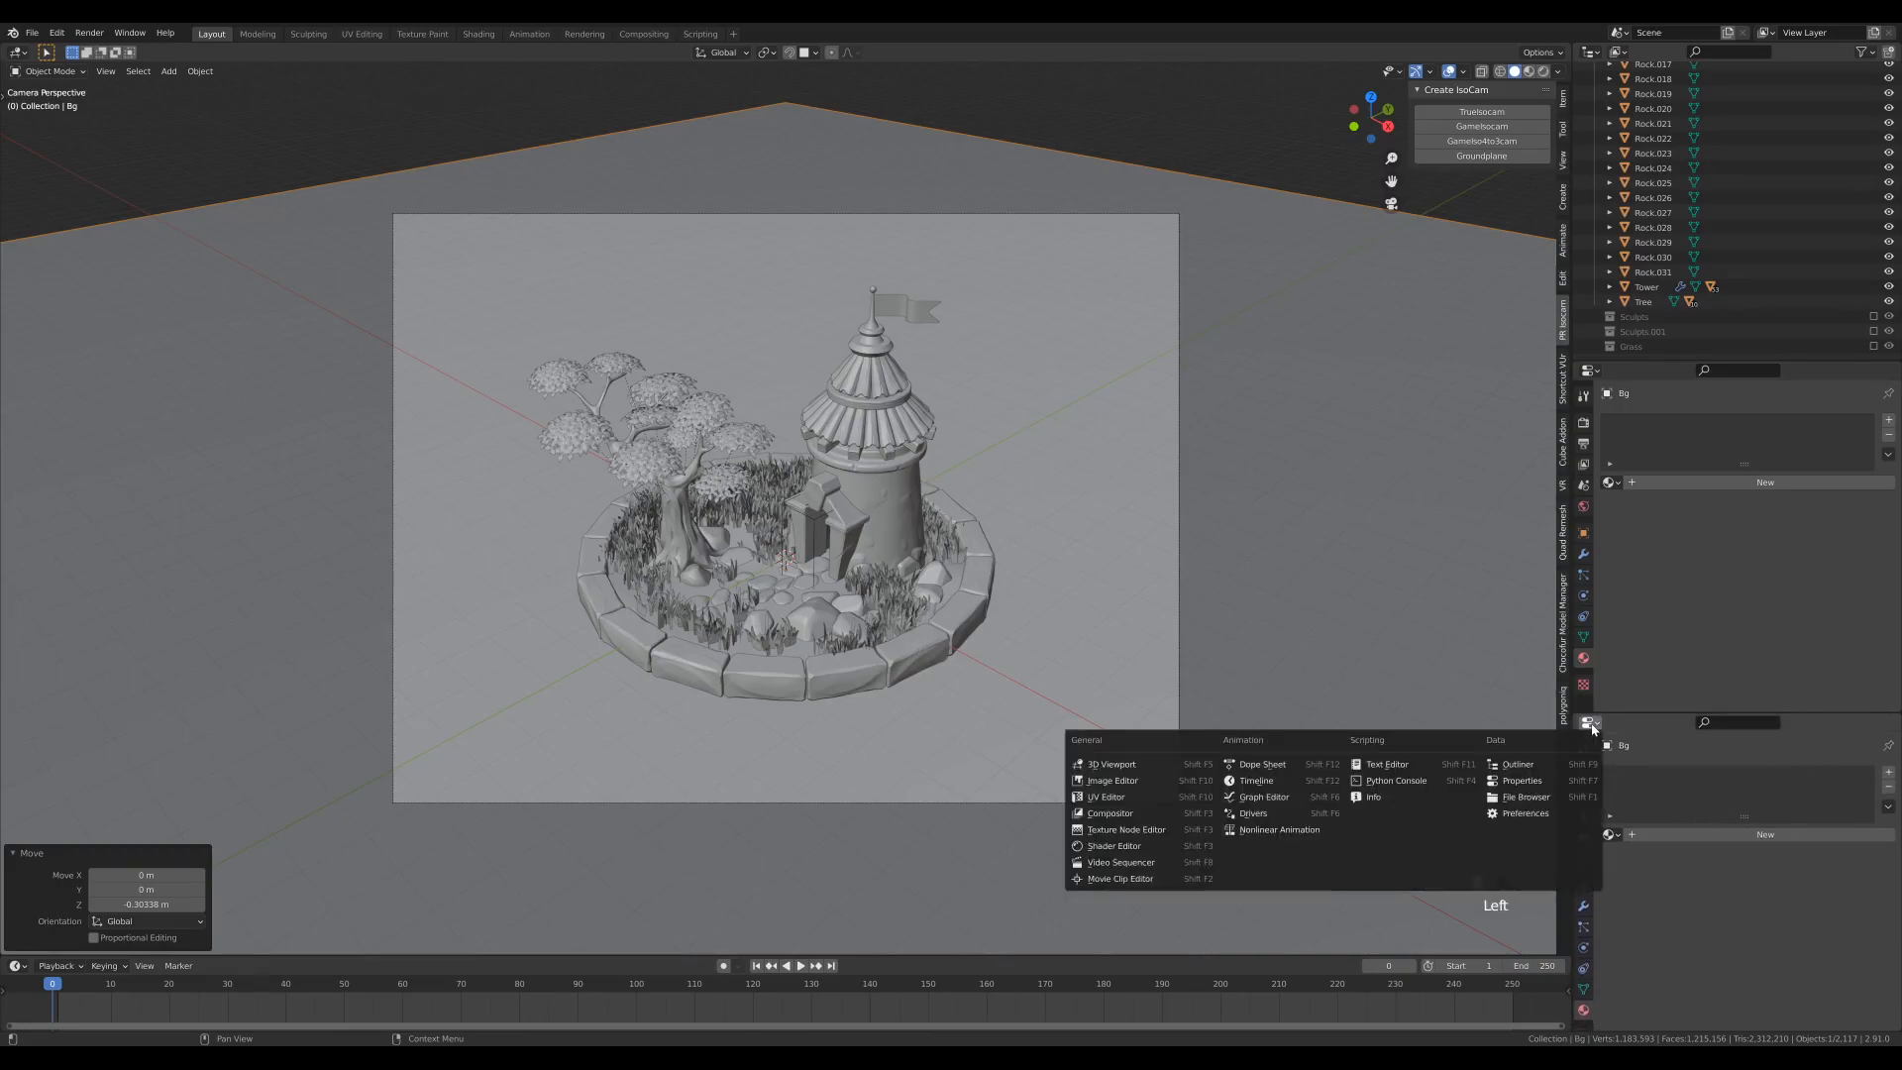
click(1116, 783)
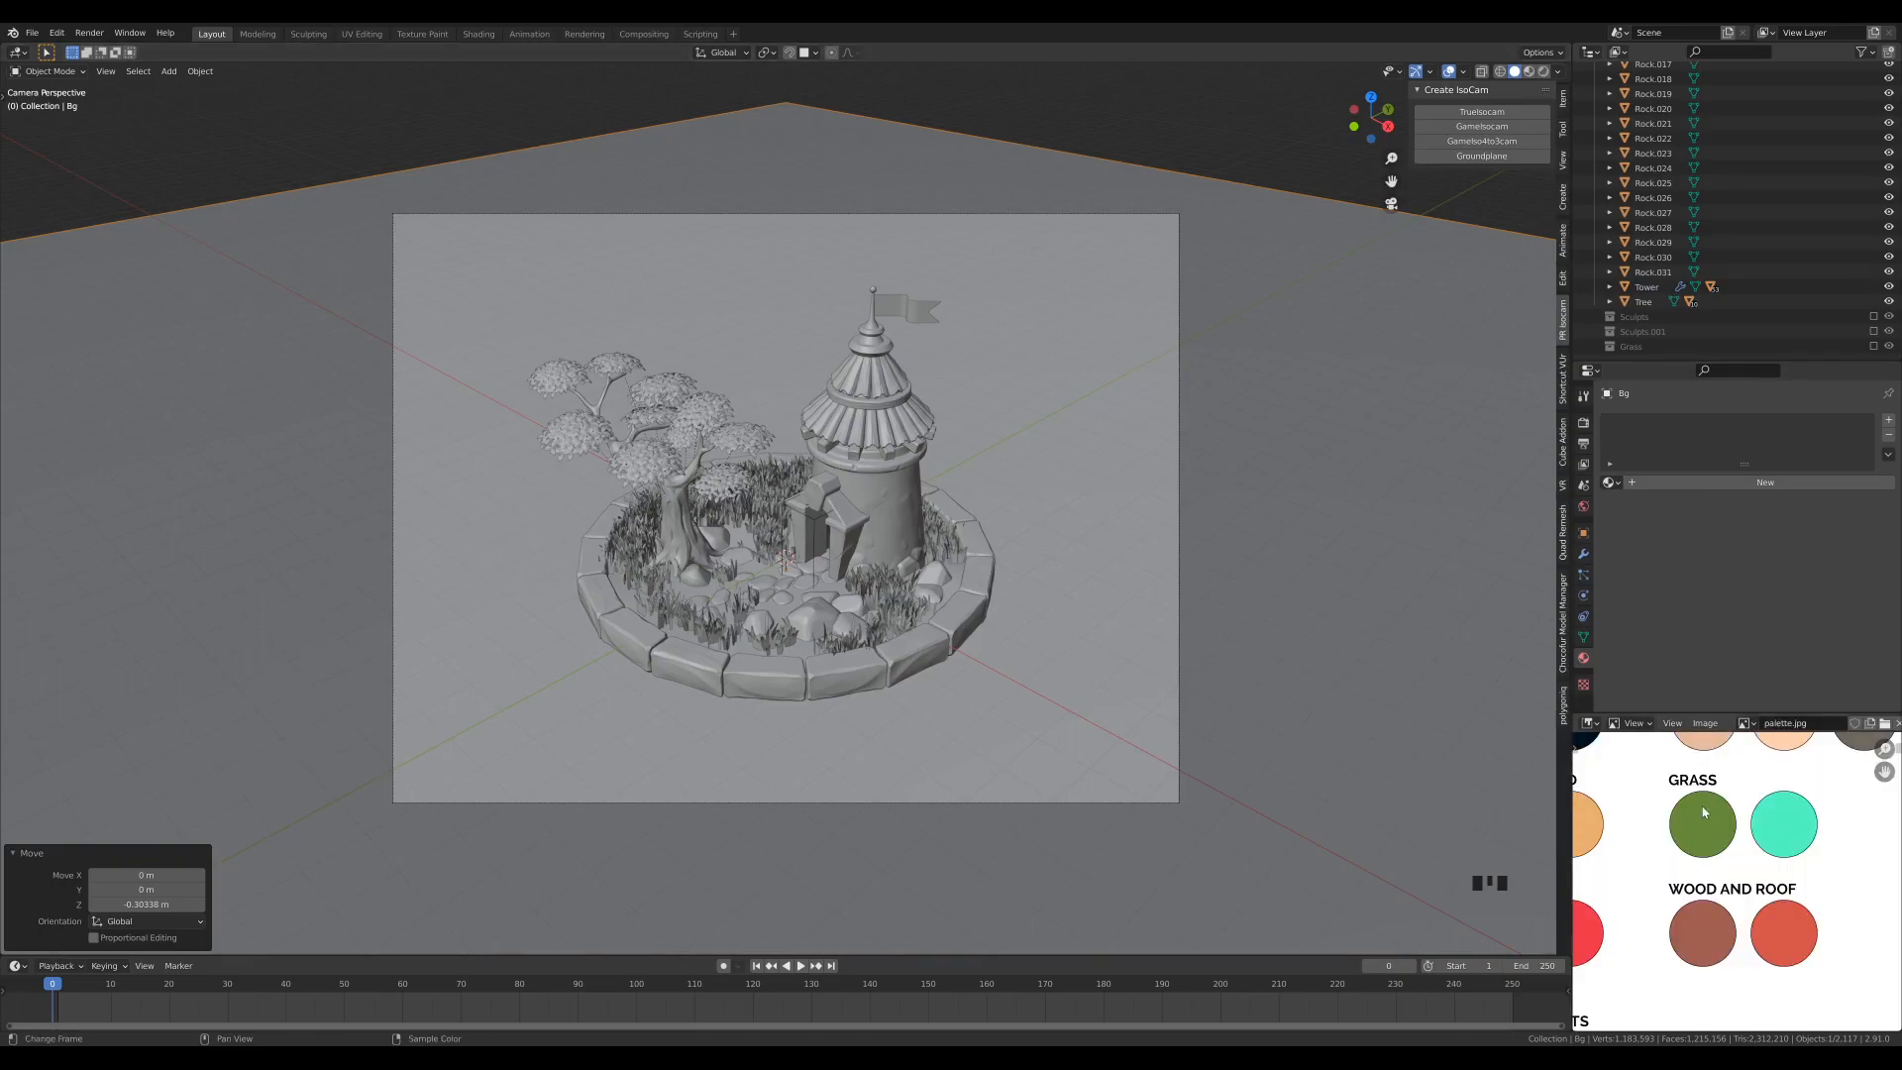
scroll(1704, 813, down, 3)
middle_drag(1792, 862, 1791, 865)
scroll(1791, 864, up, 1)
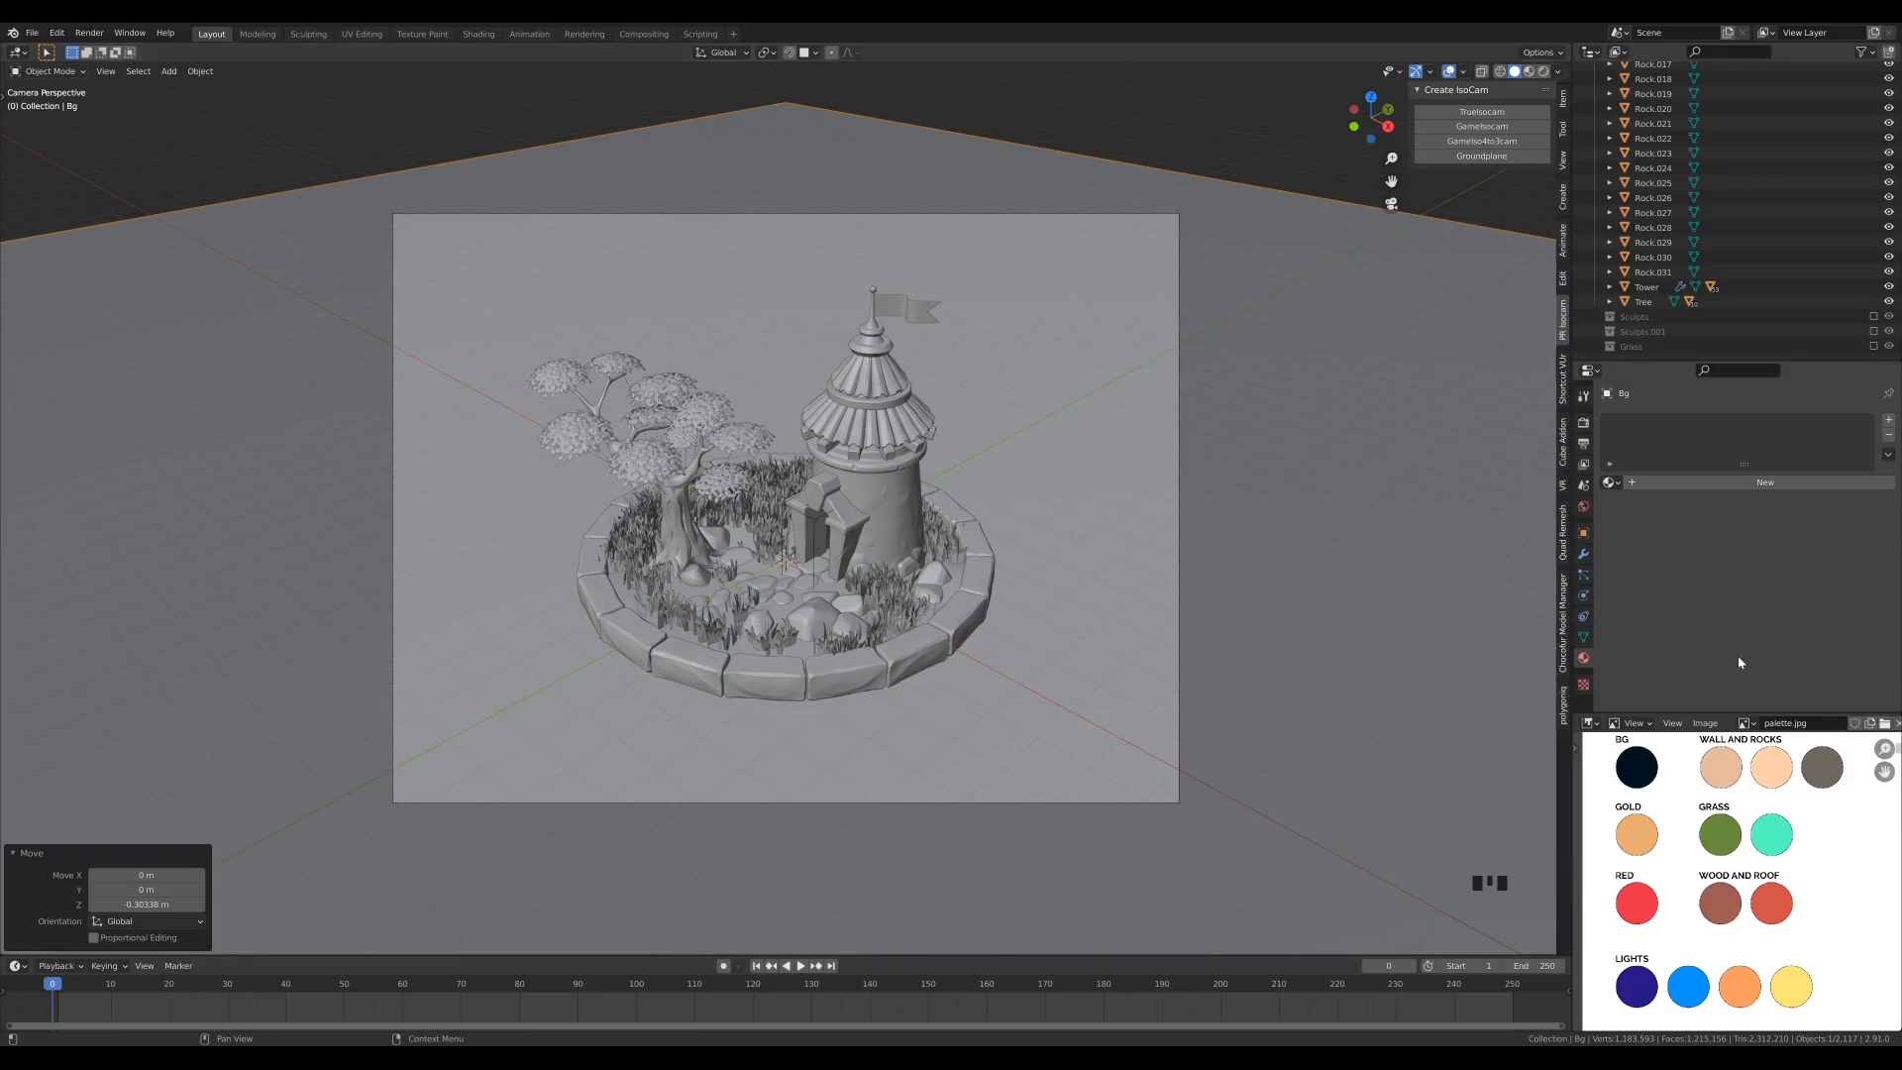
- Create a new material on the background plane and name it Bg
click(1693, 486)
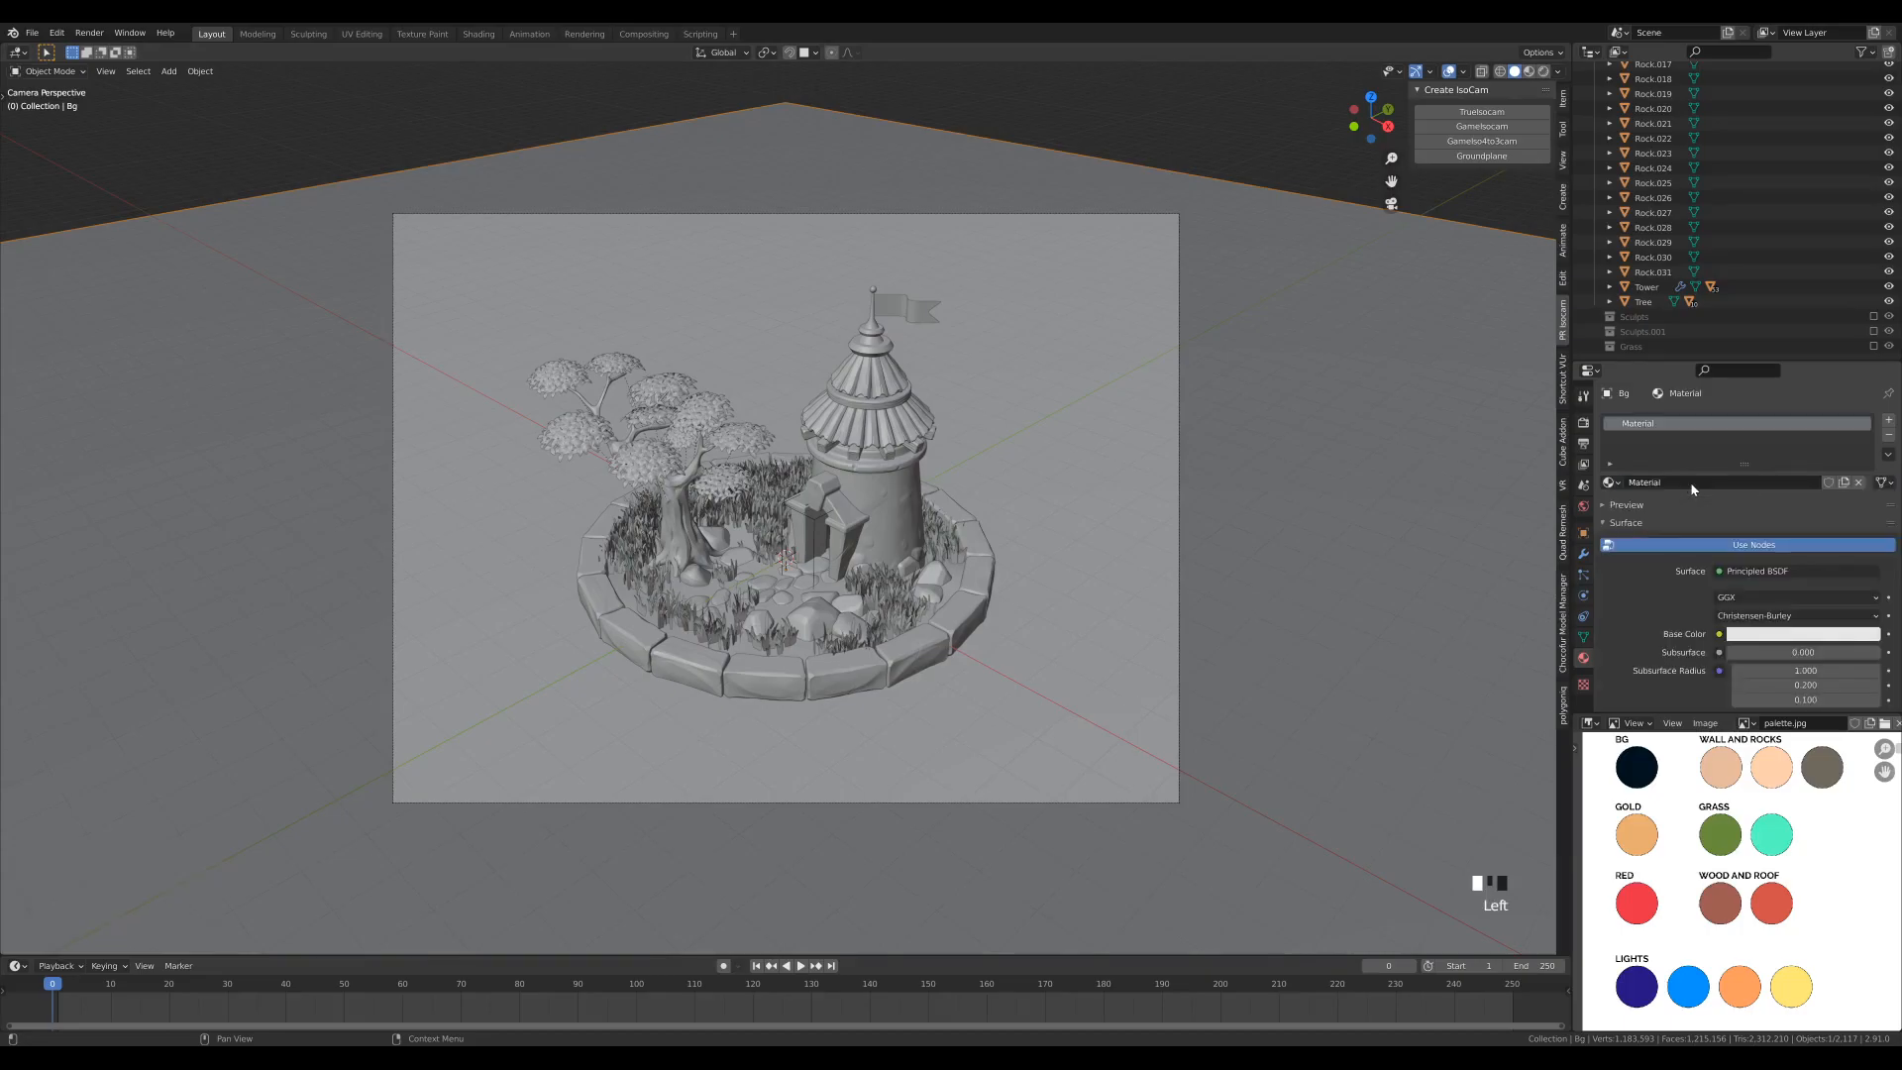
double_click(1641, 431)
text(Bg)
- Sample the Bg material's base color from the palette's dark BG swatch and switch the viewport to Material Preview shading
click(1803, 634)
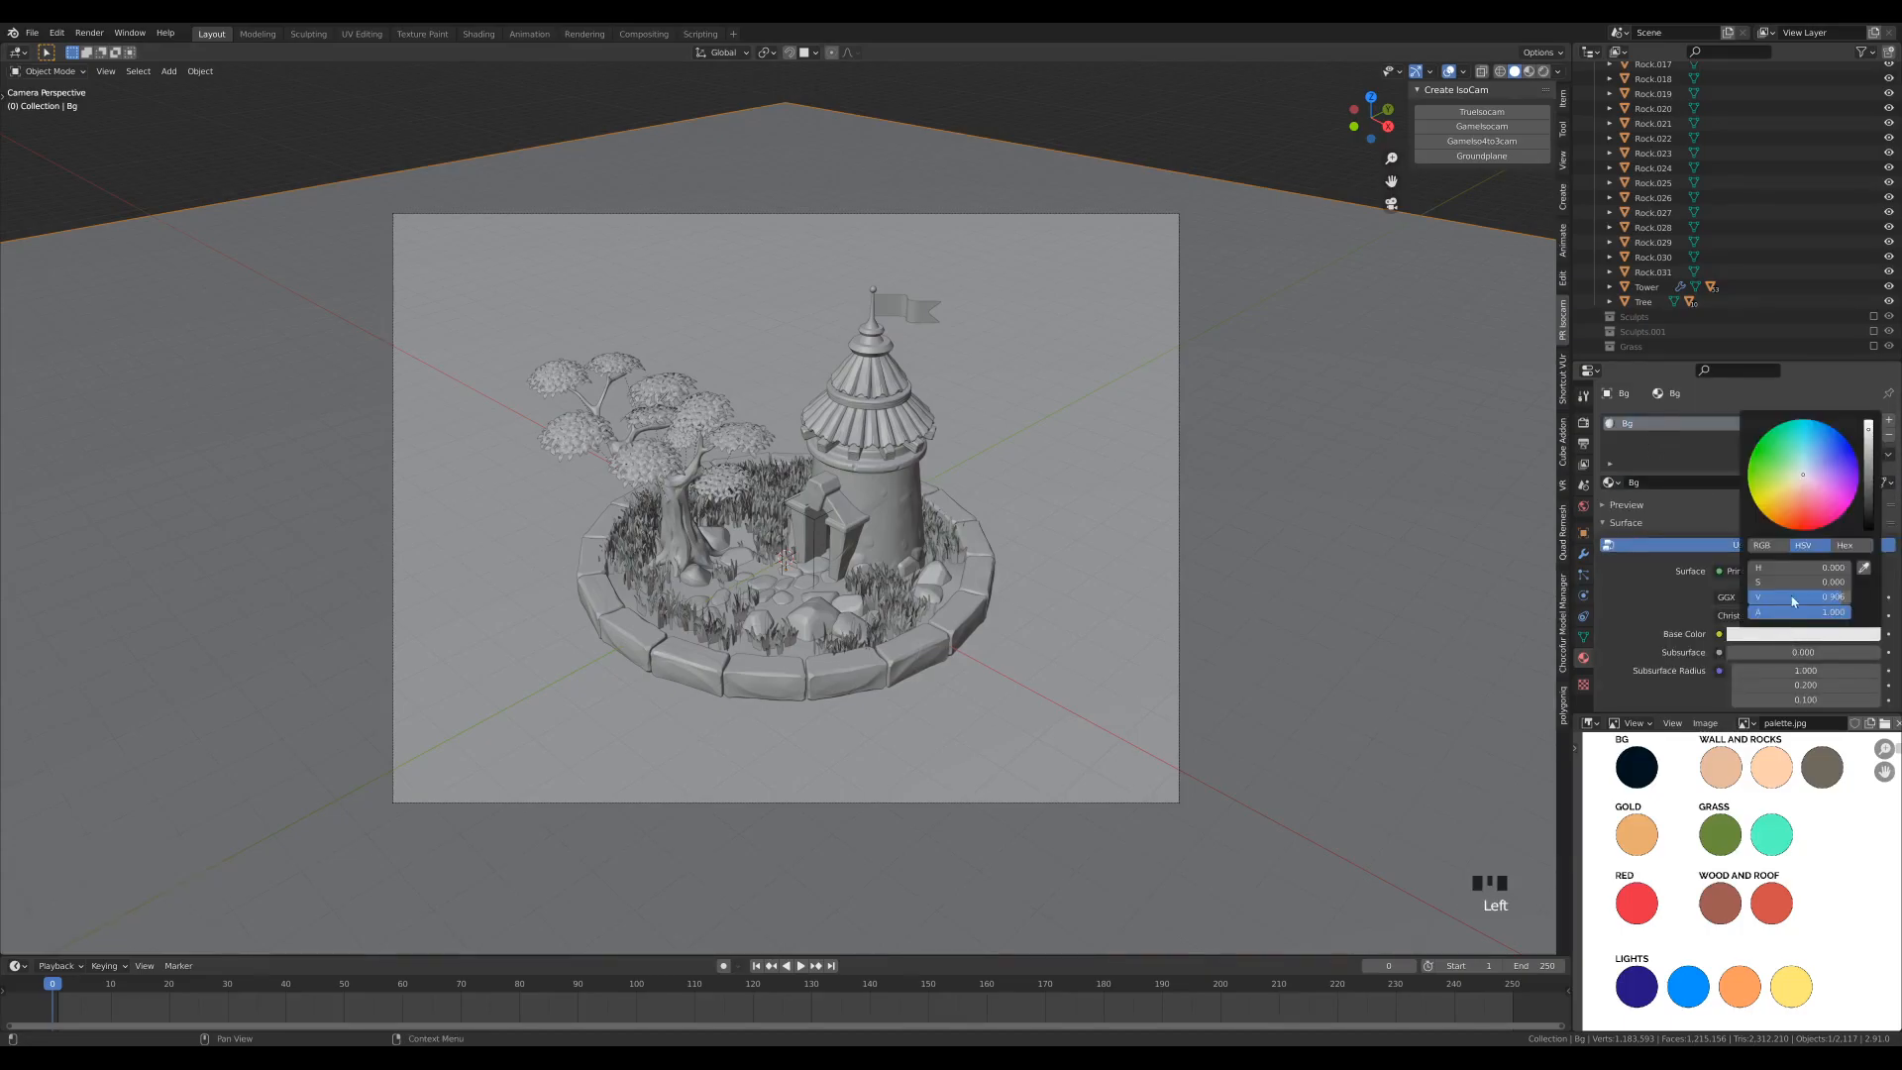
click(1864, 568)
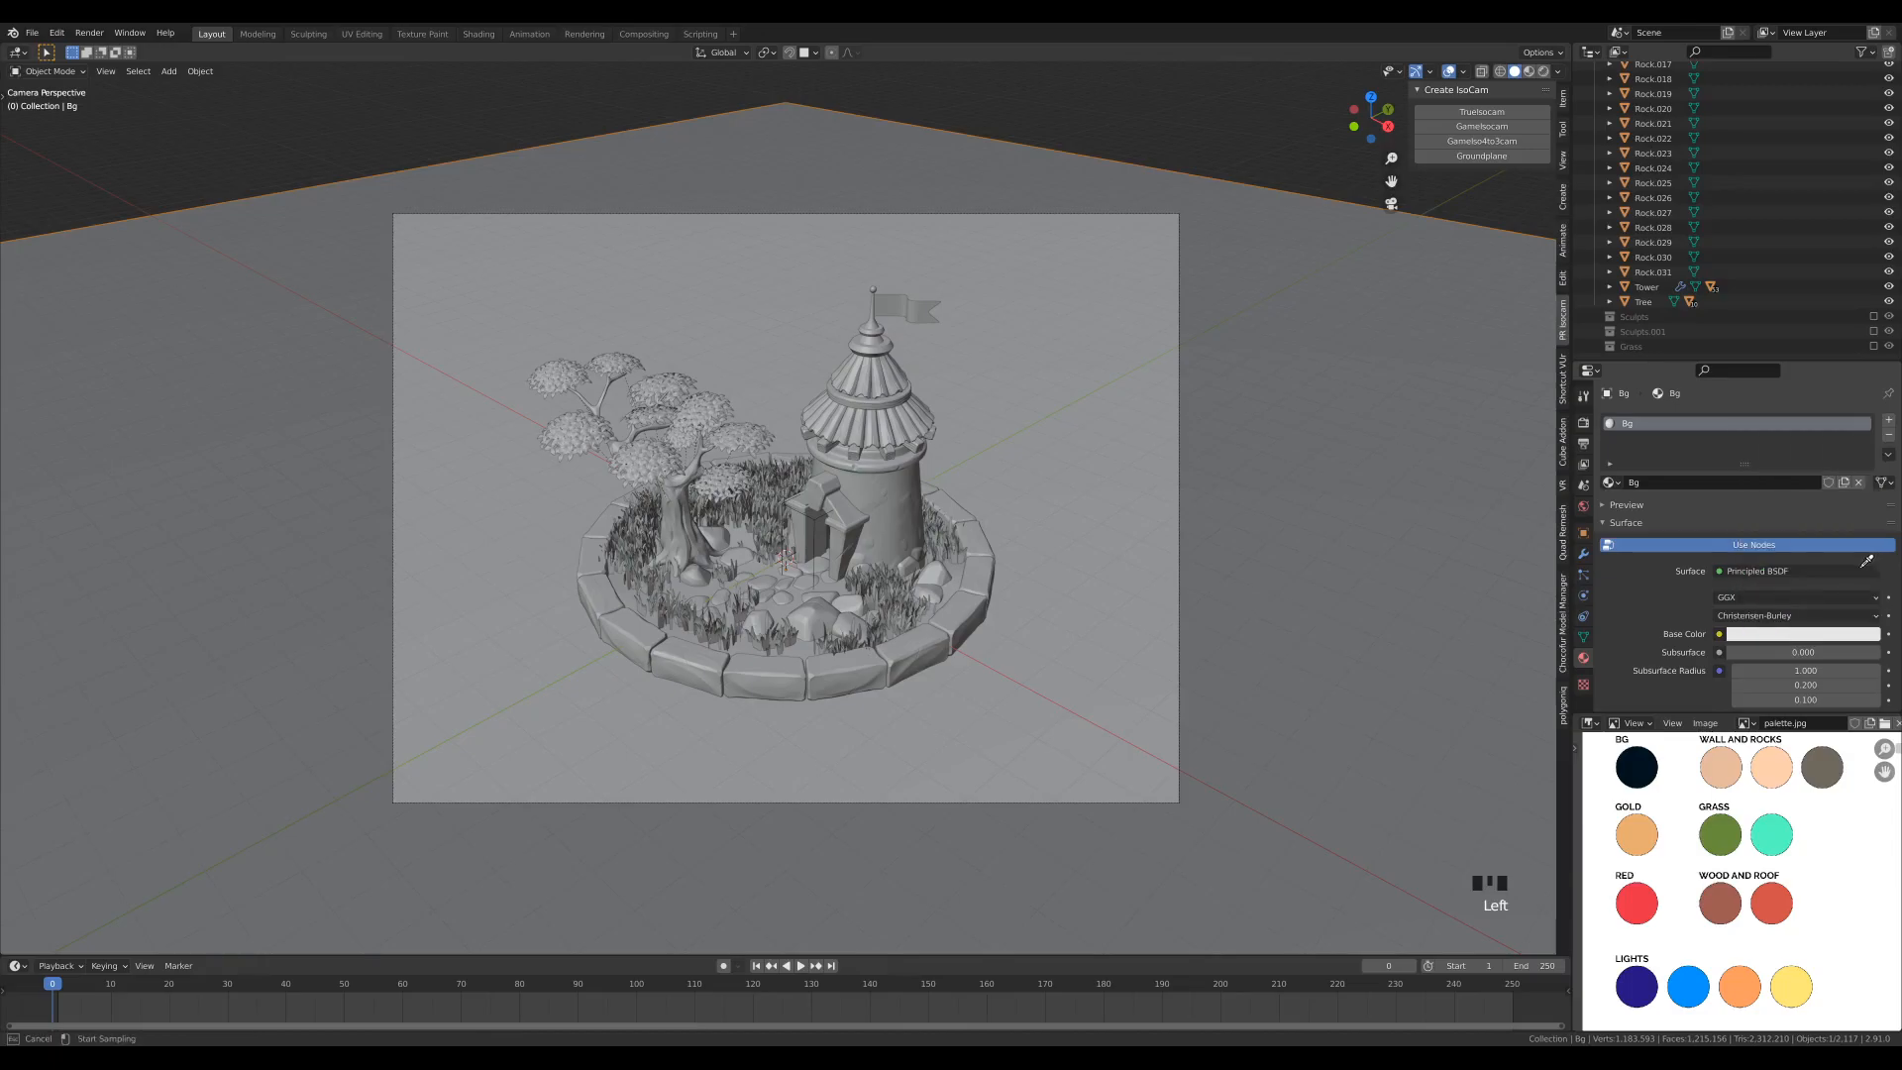
click(1639, 766)
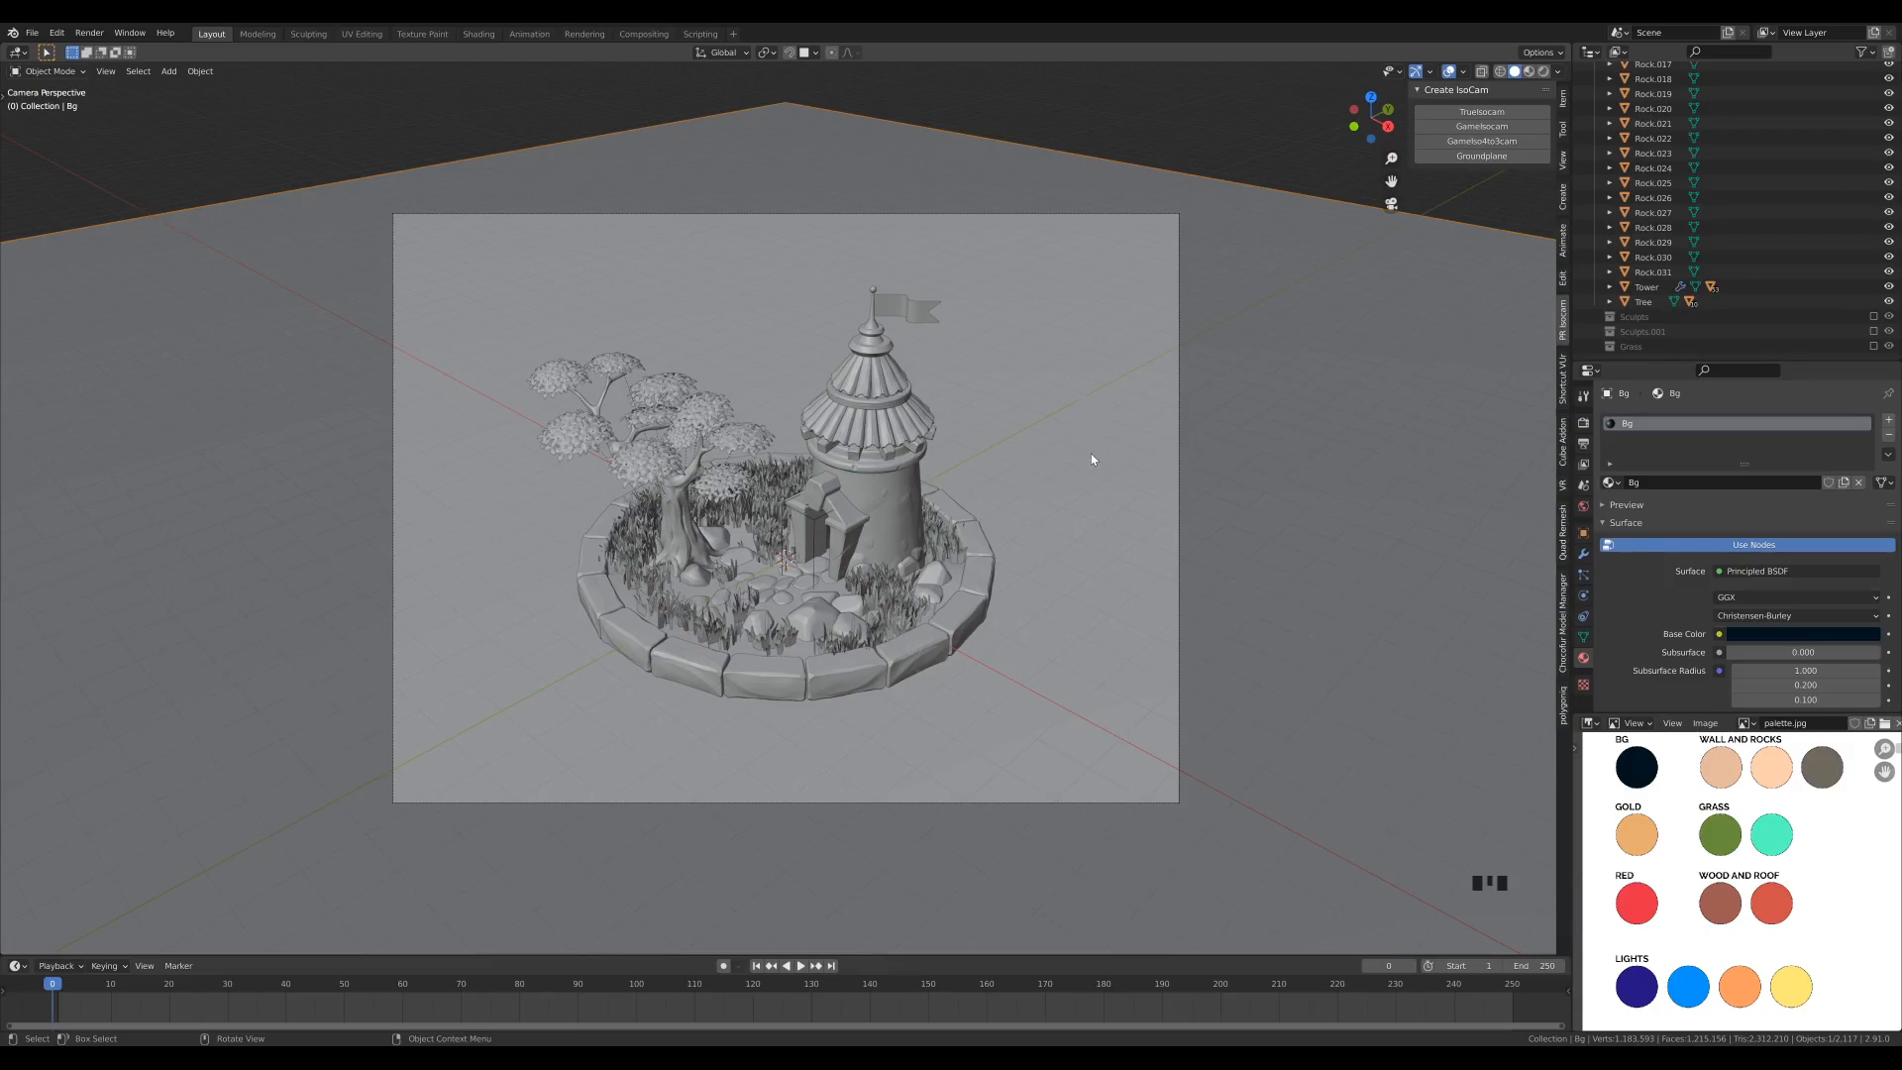
key(z)
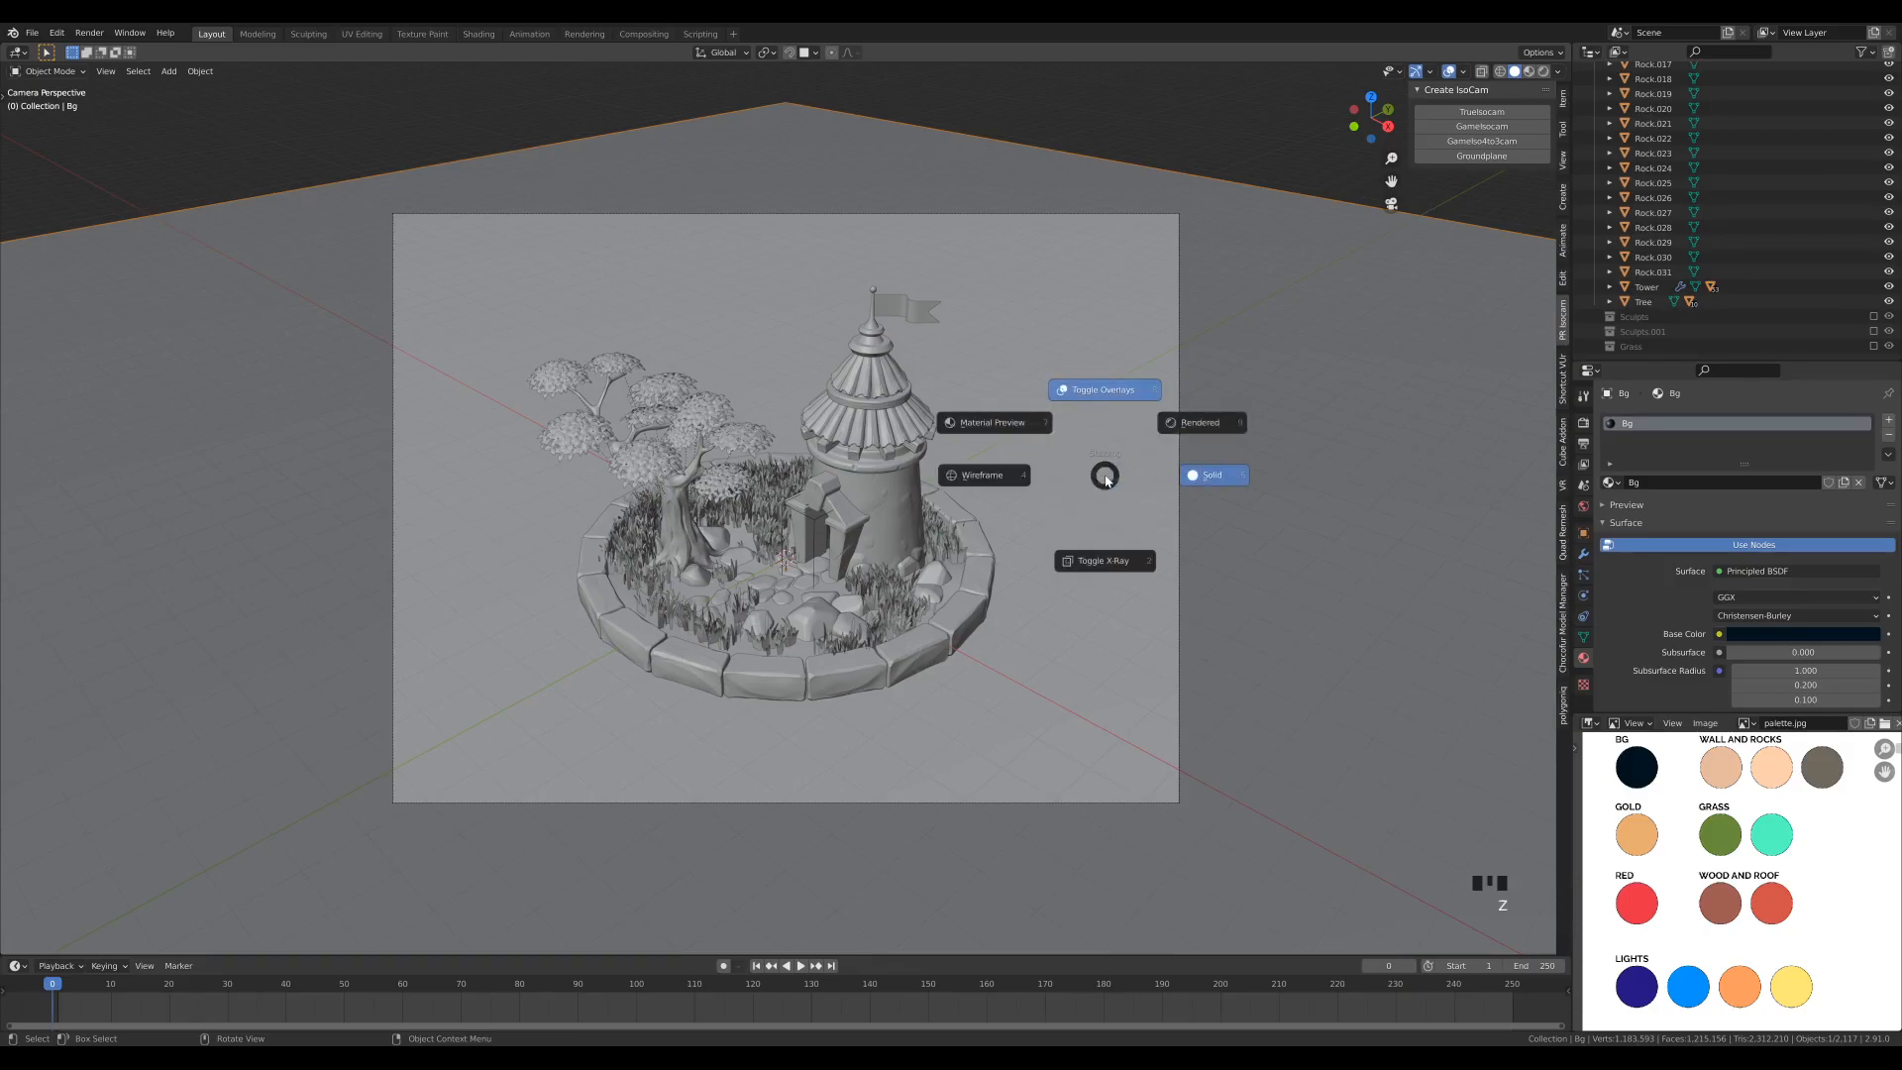
click(961, 404)
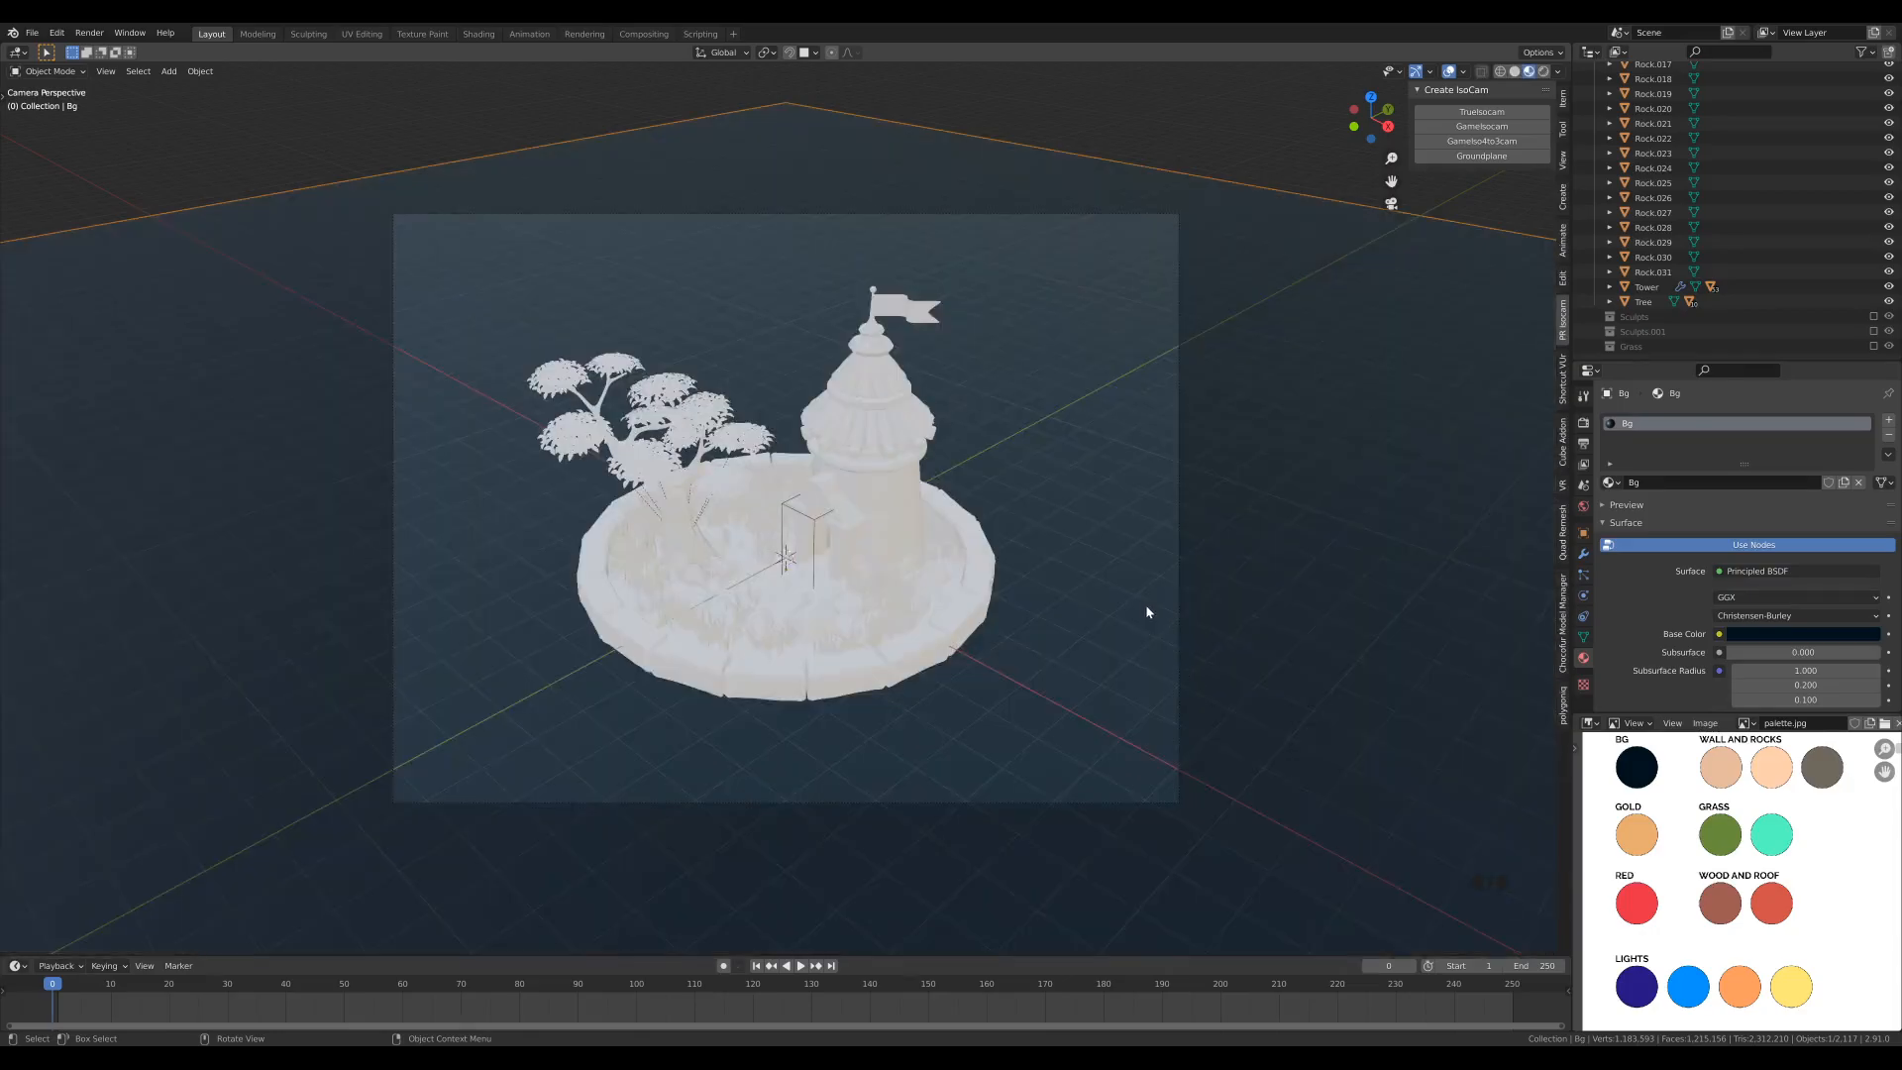
- Set the Bg material's roughness to 0.7
scroll(1138, 620, up, 2)
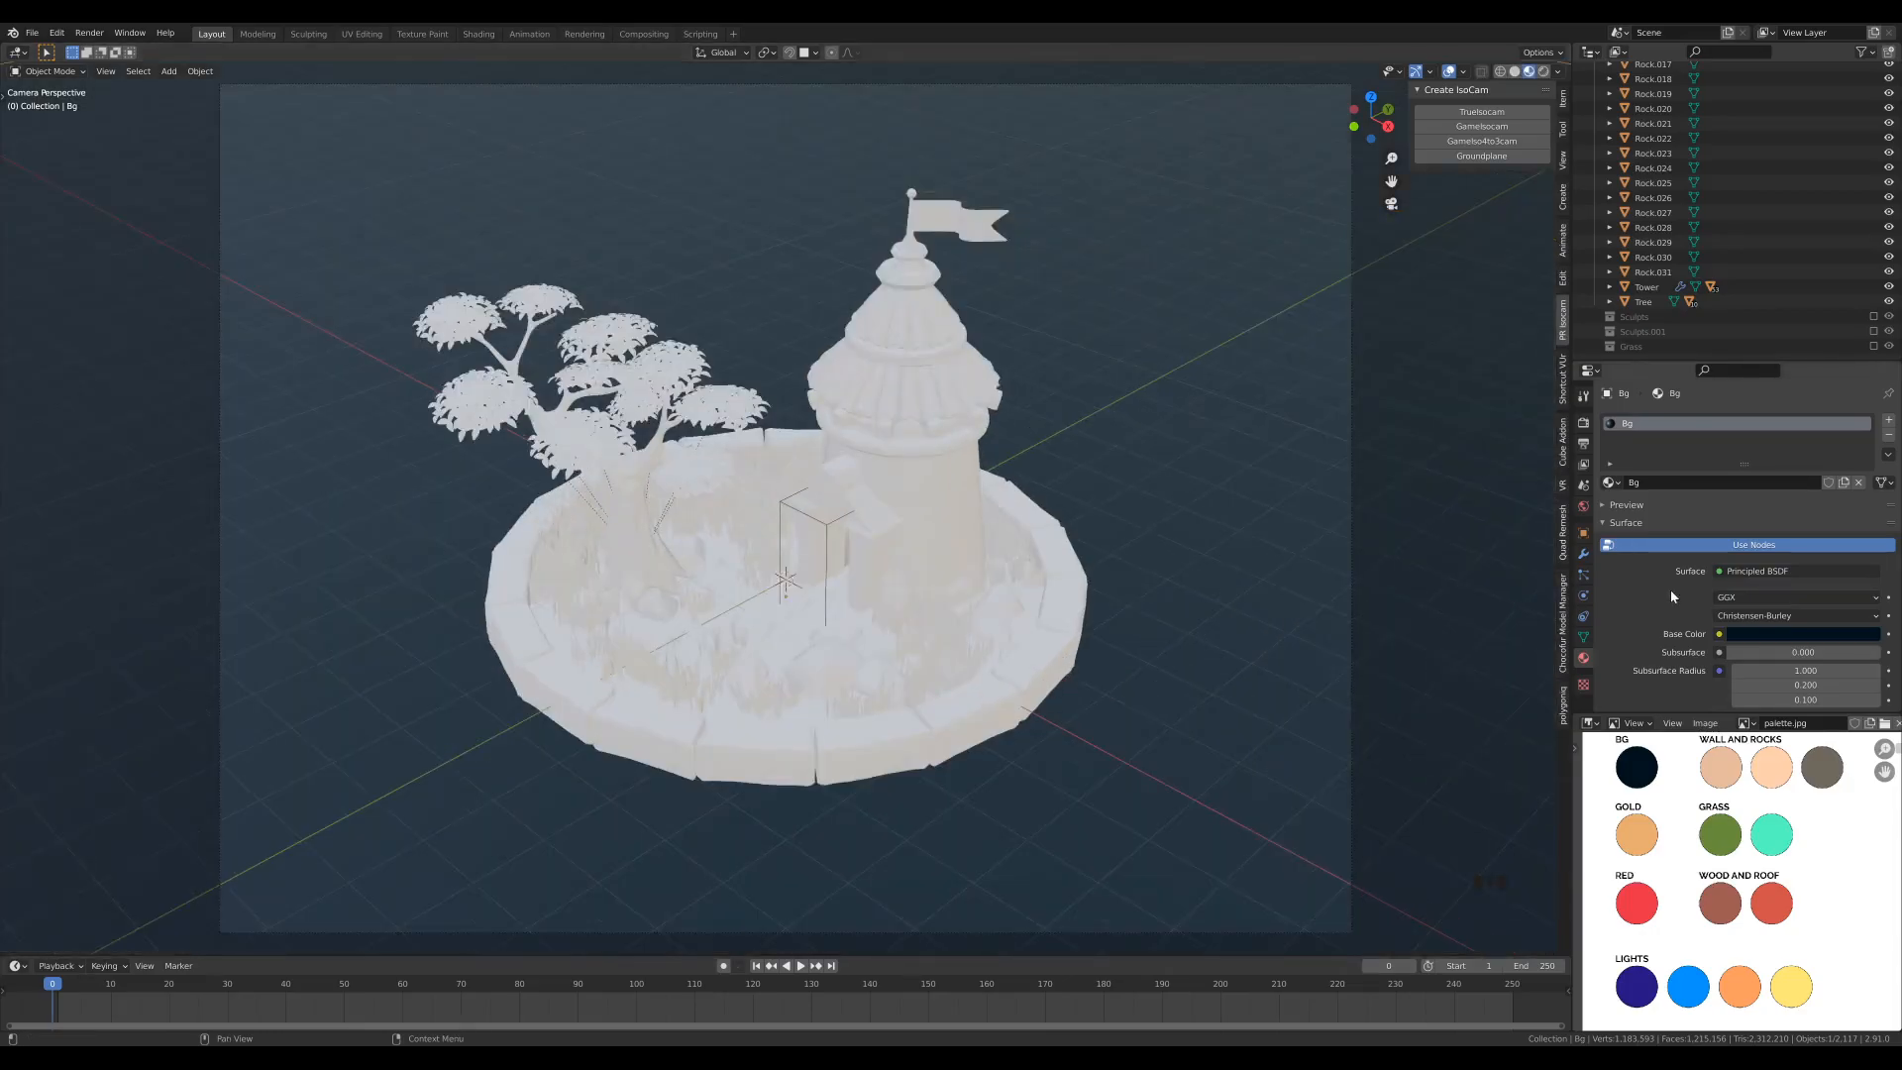
scroll(1669, 590, down, 7)
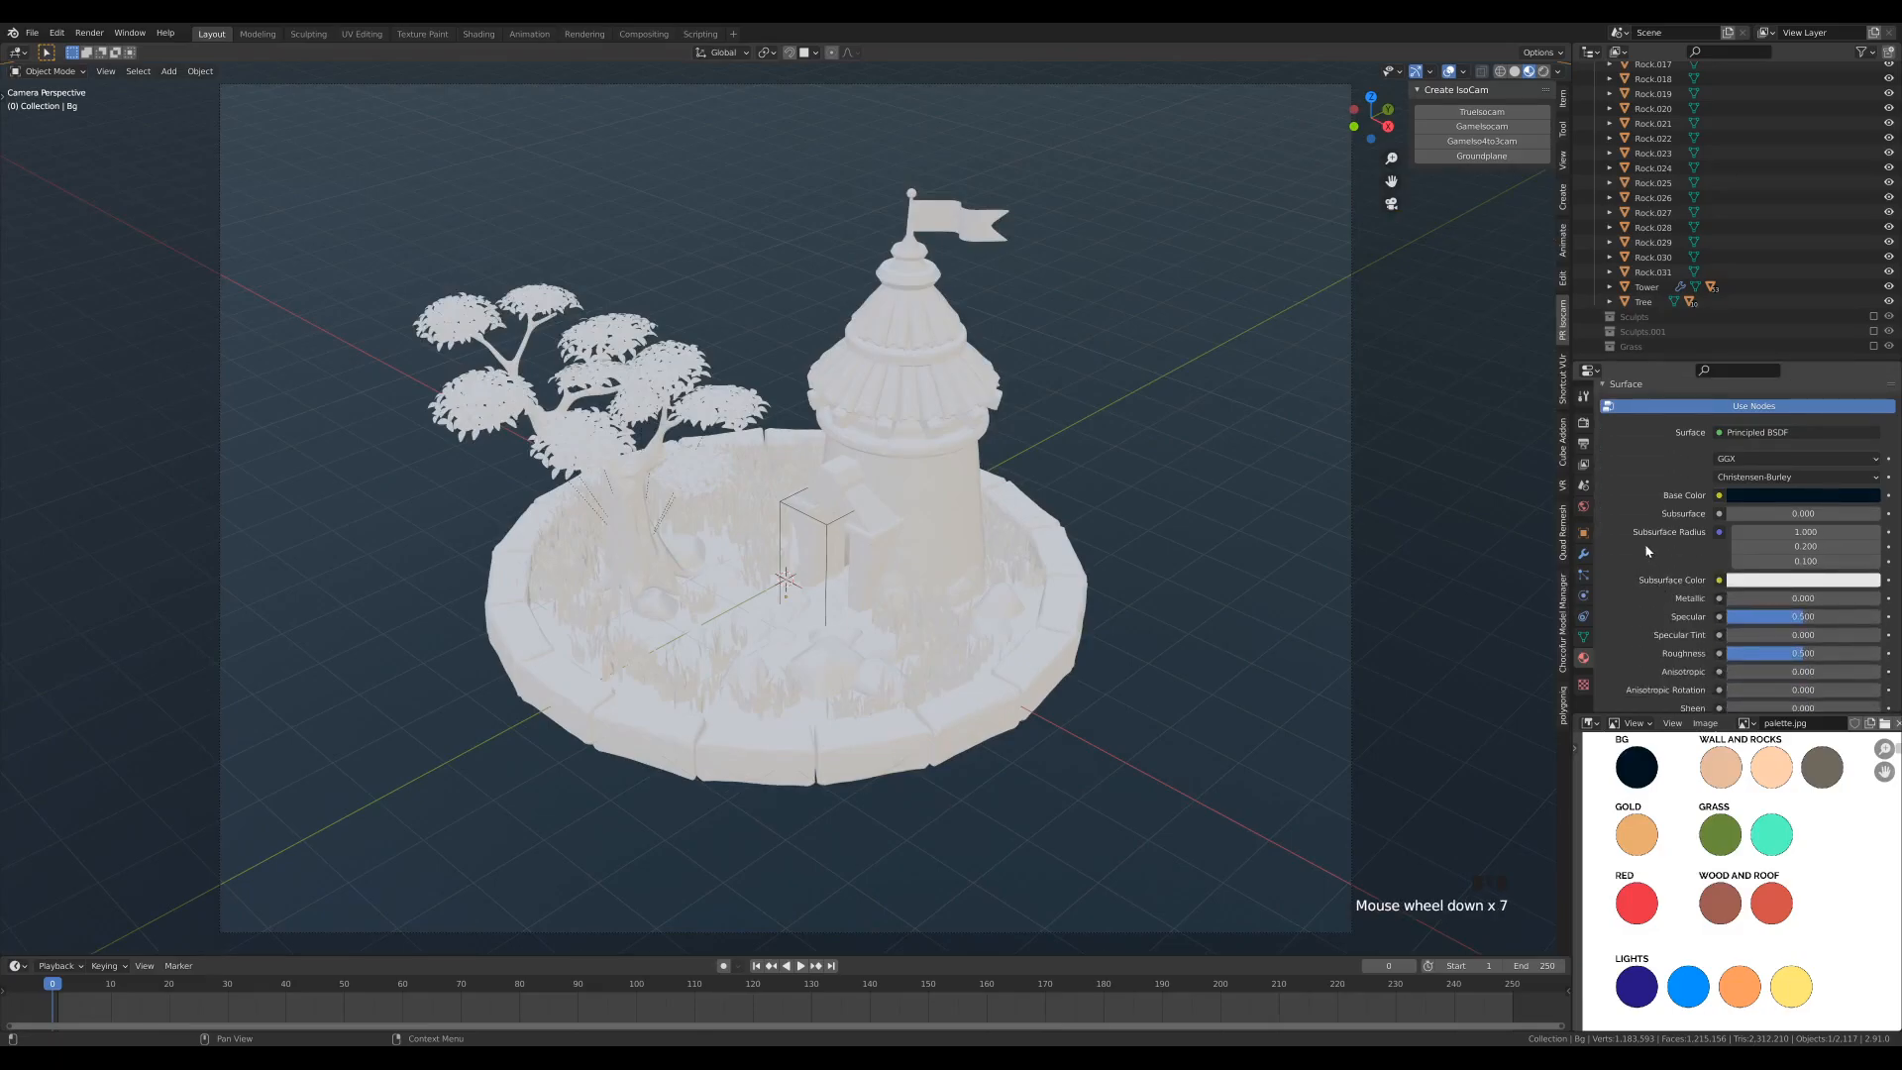
scroll(1639, 574, down, 1)
drag(1797, 613, 1813, 614)
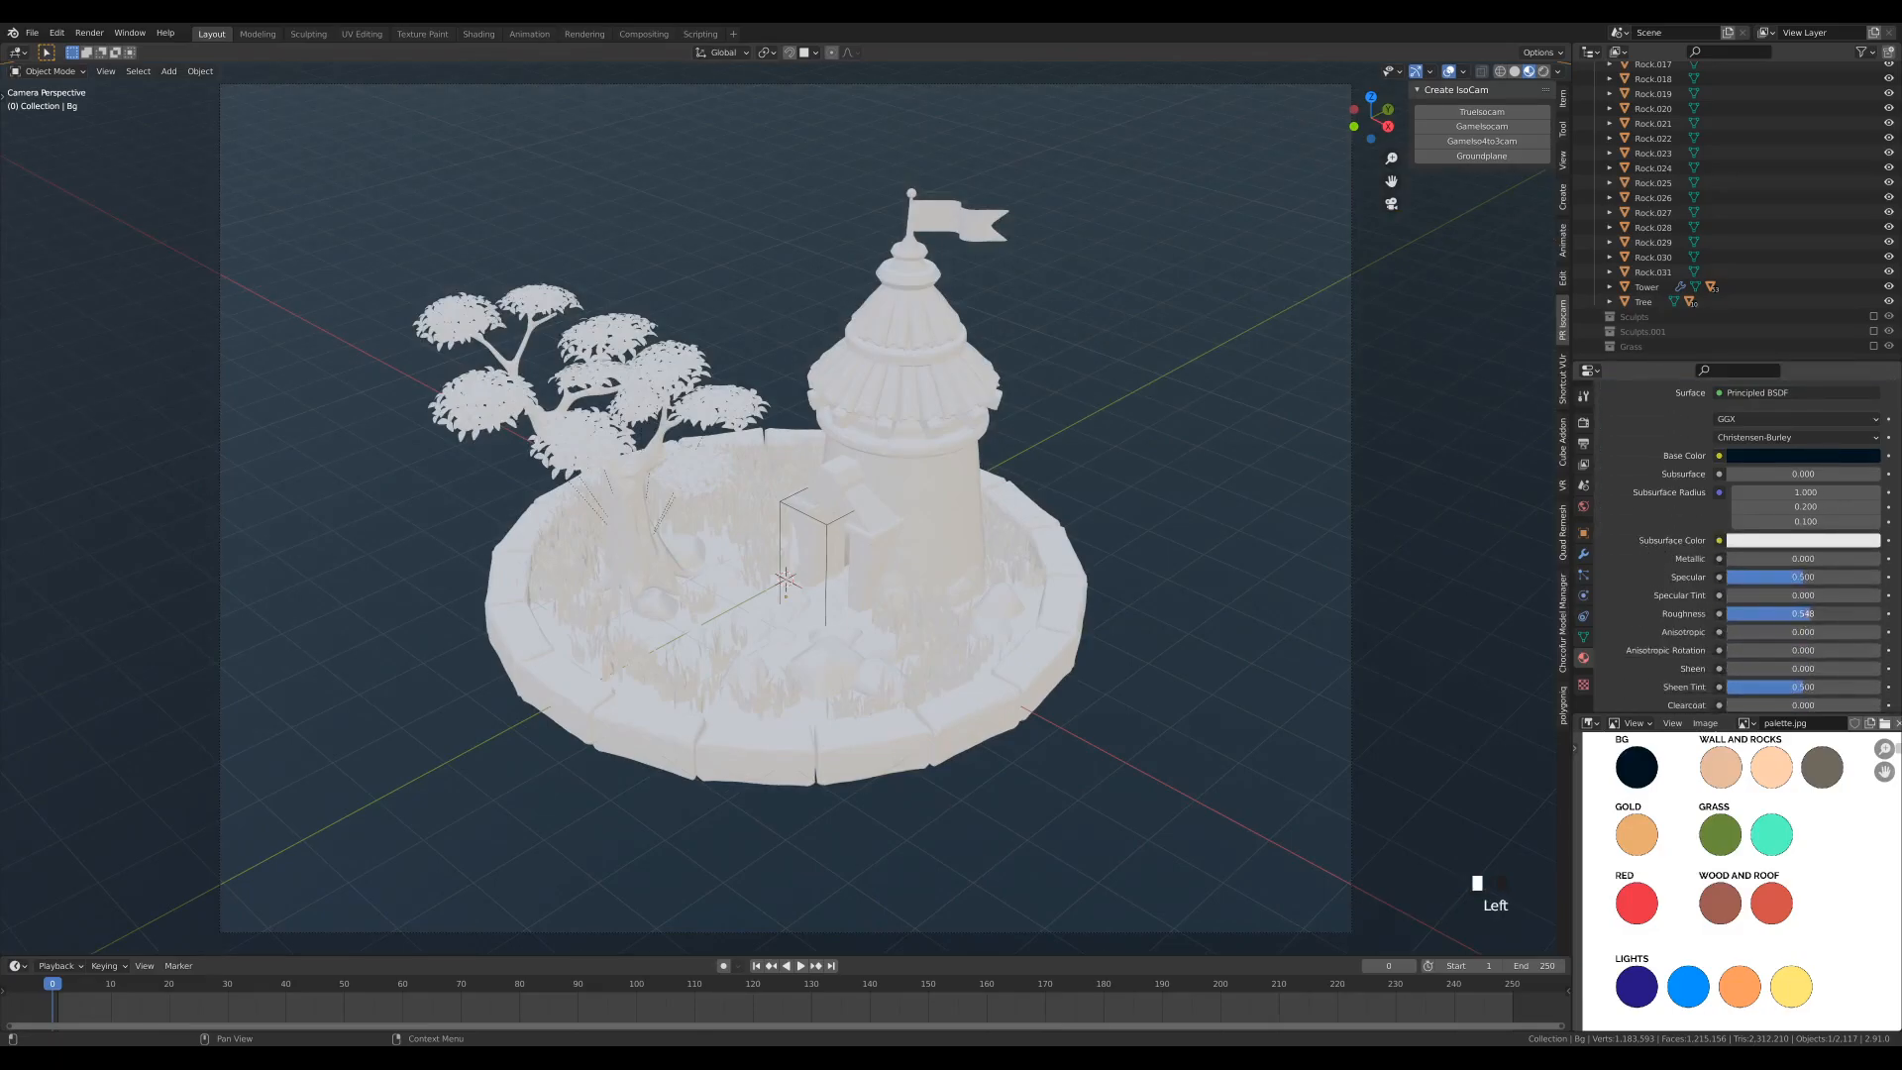
double_click(1838, 614)
text(700)
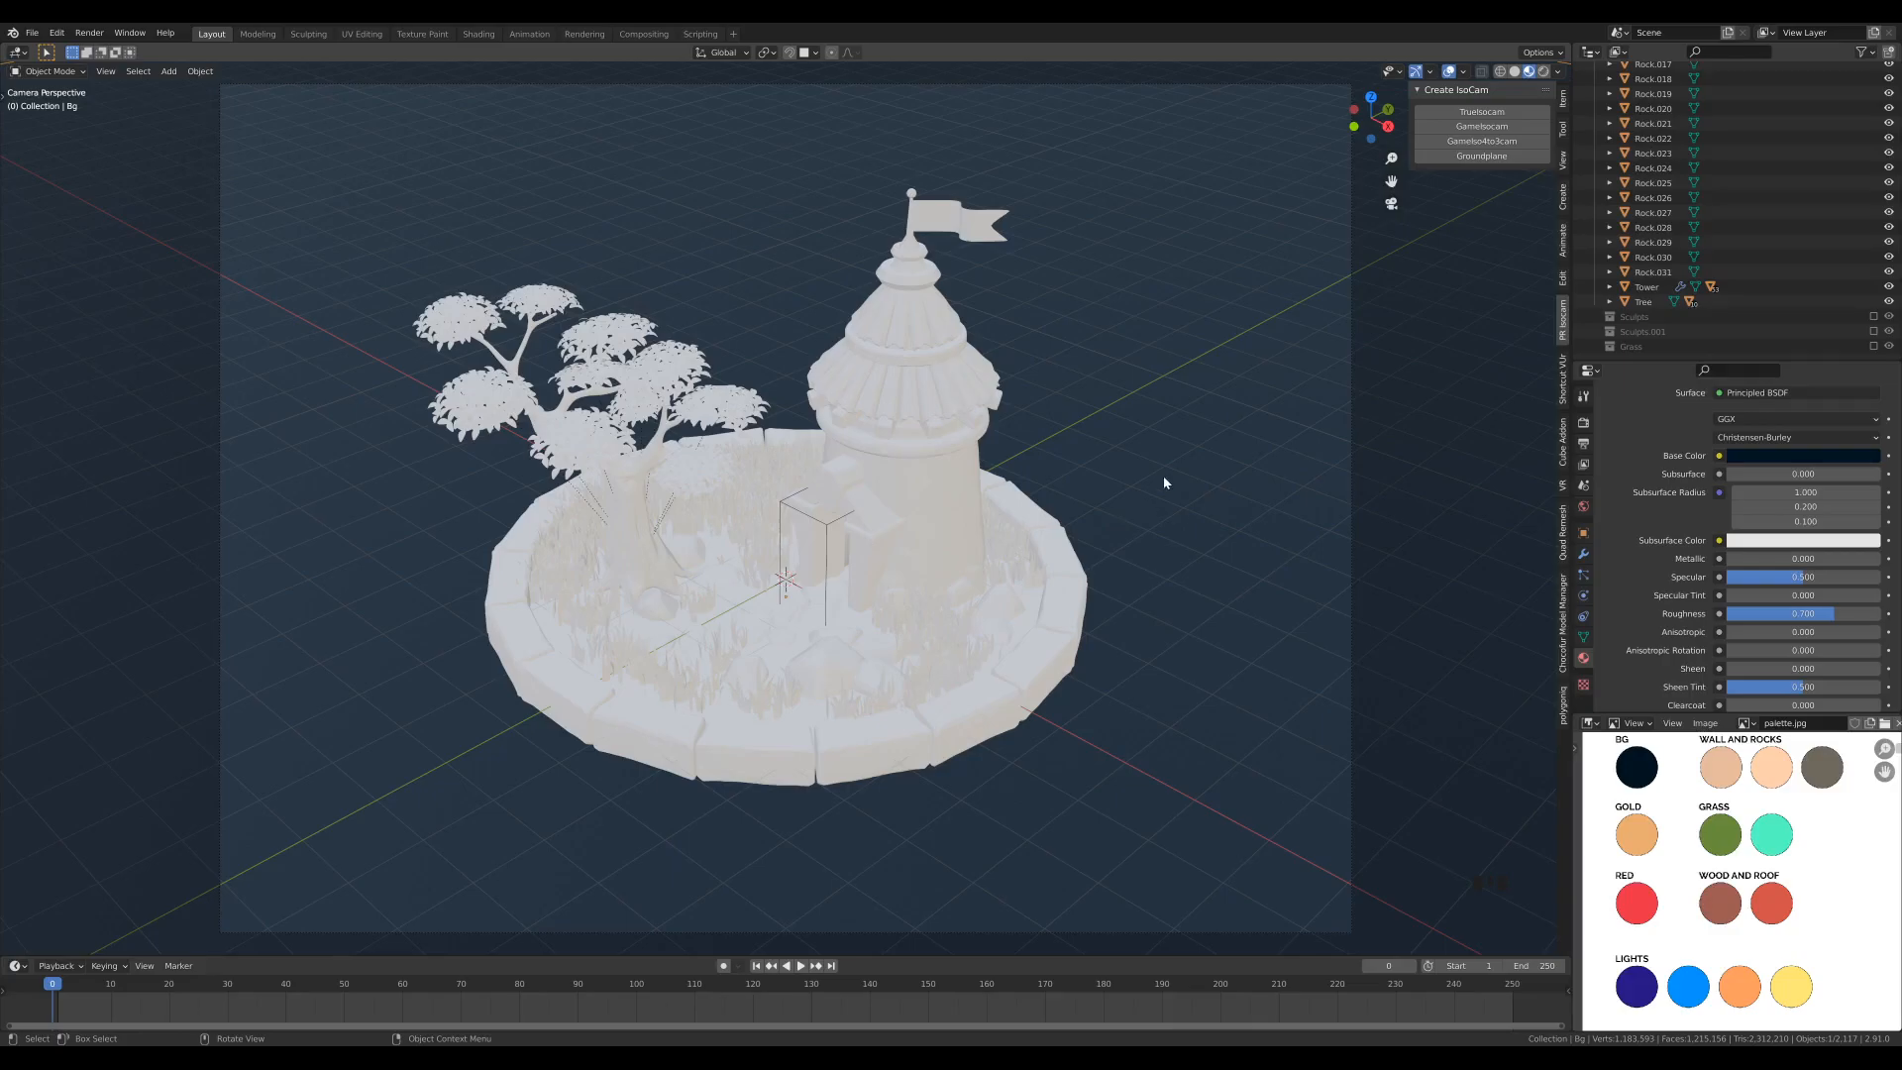
- Create a material named Wall on the tower and sample its base color from the palette's first, darker peach Wall and Rocks swatch
click(942, 462)
click(1650, 446)
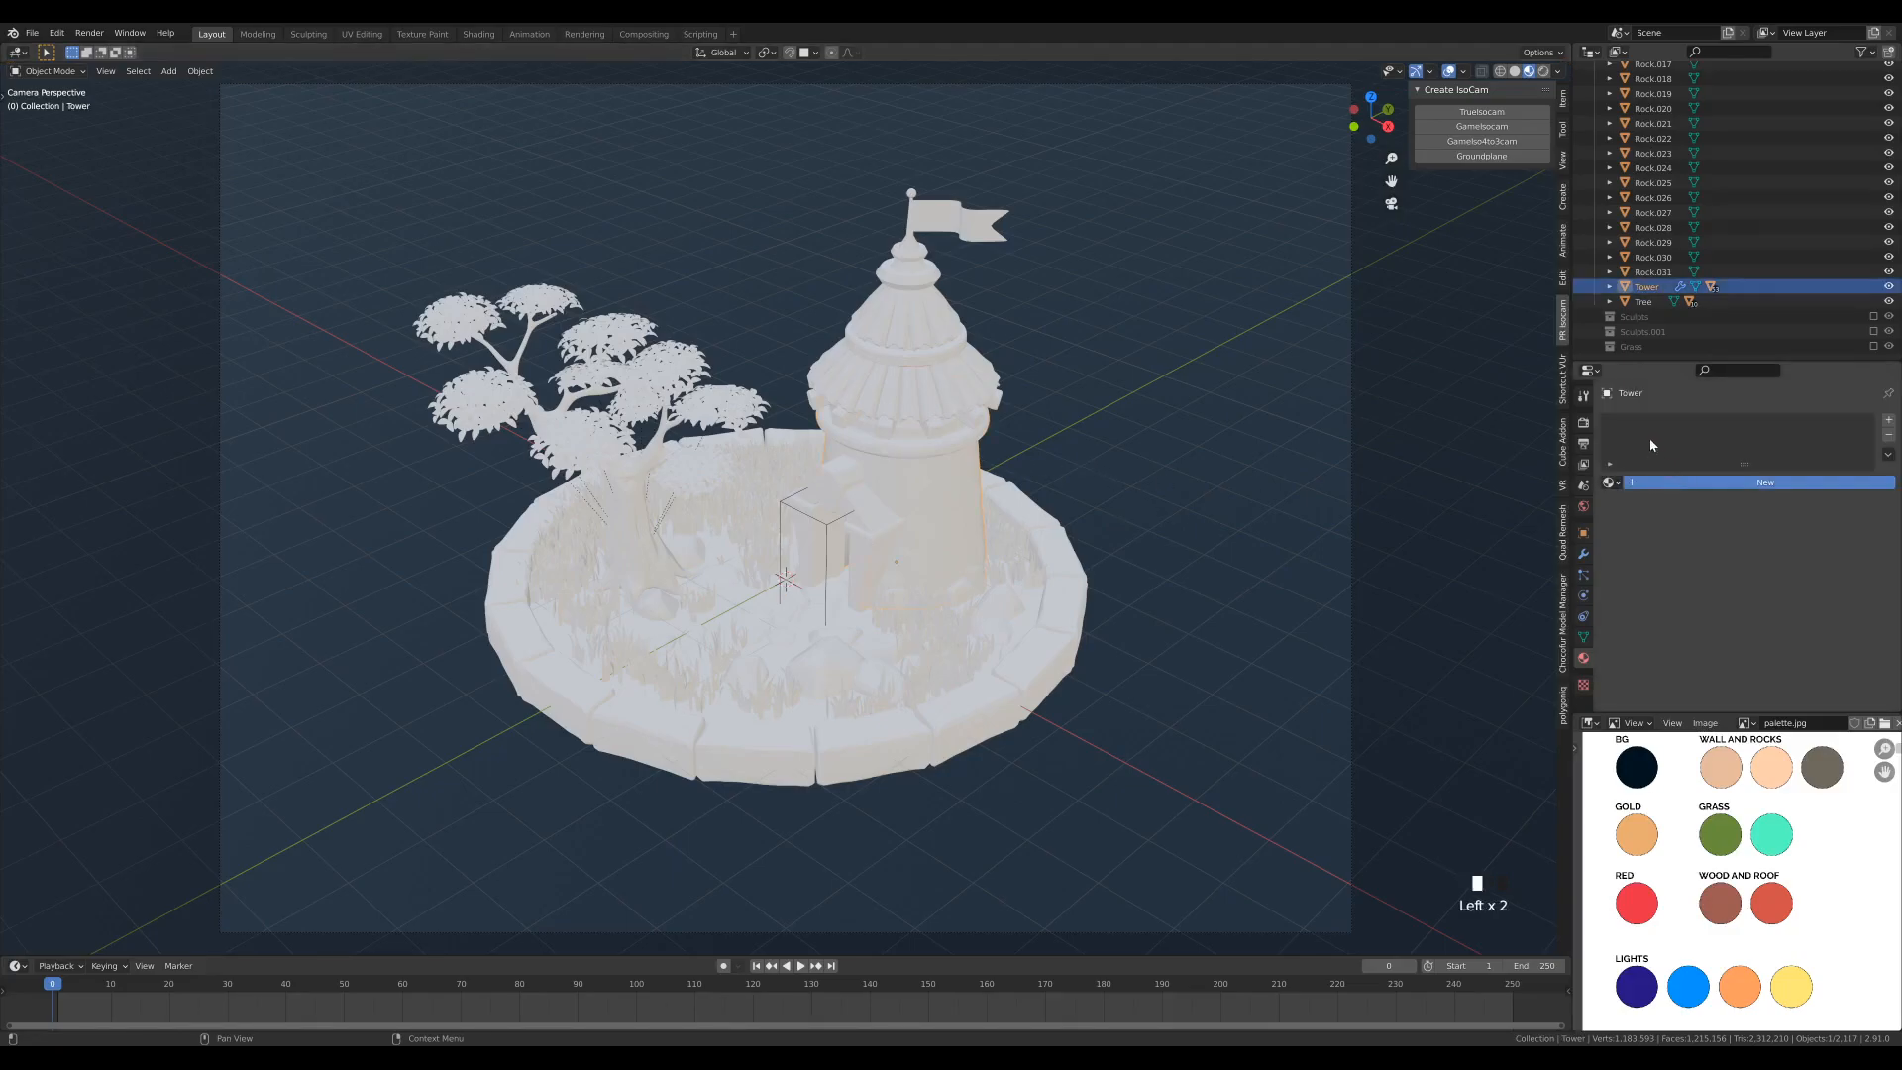
double_click(1647, 424)
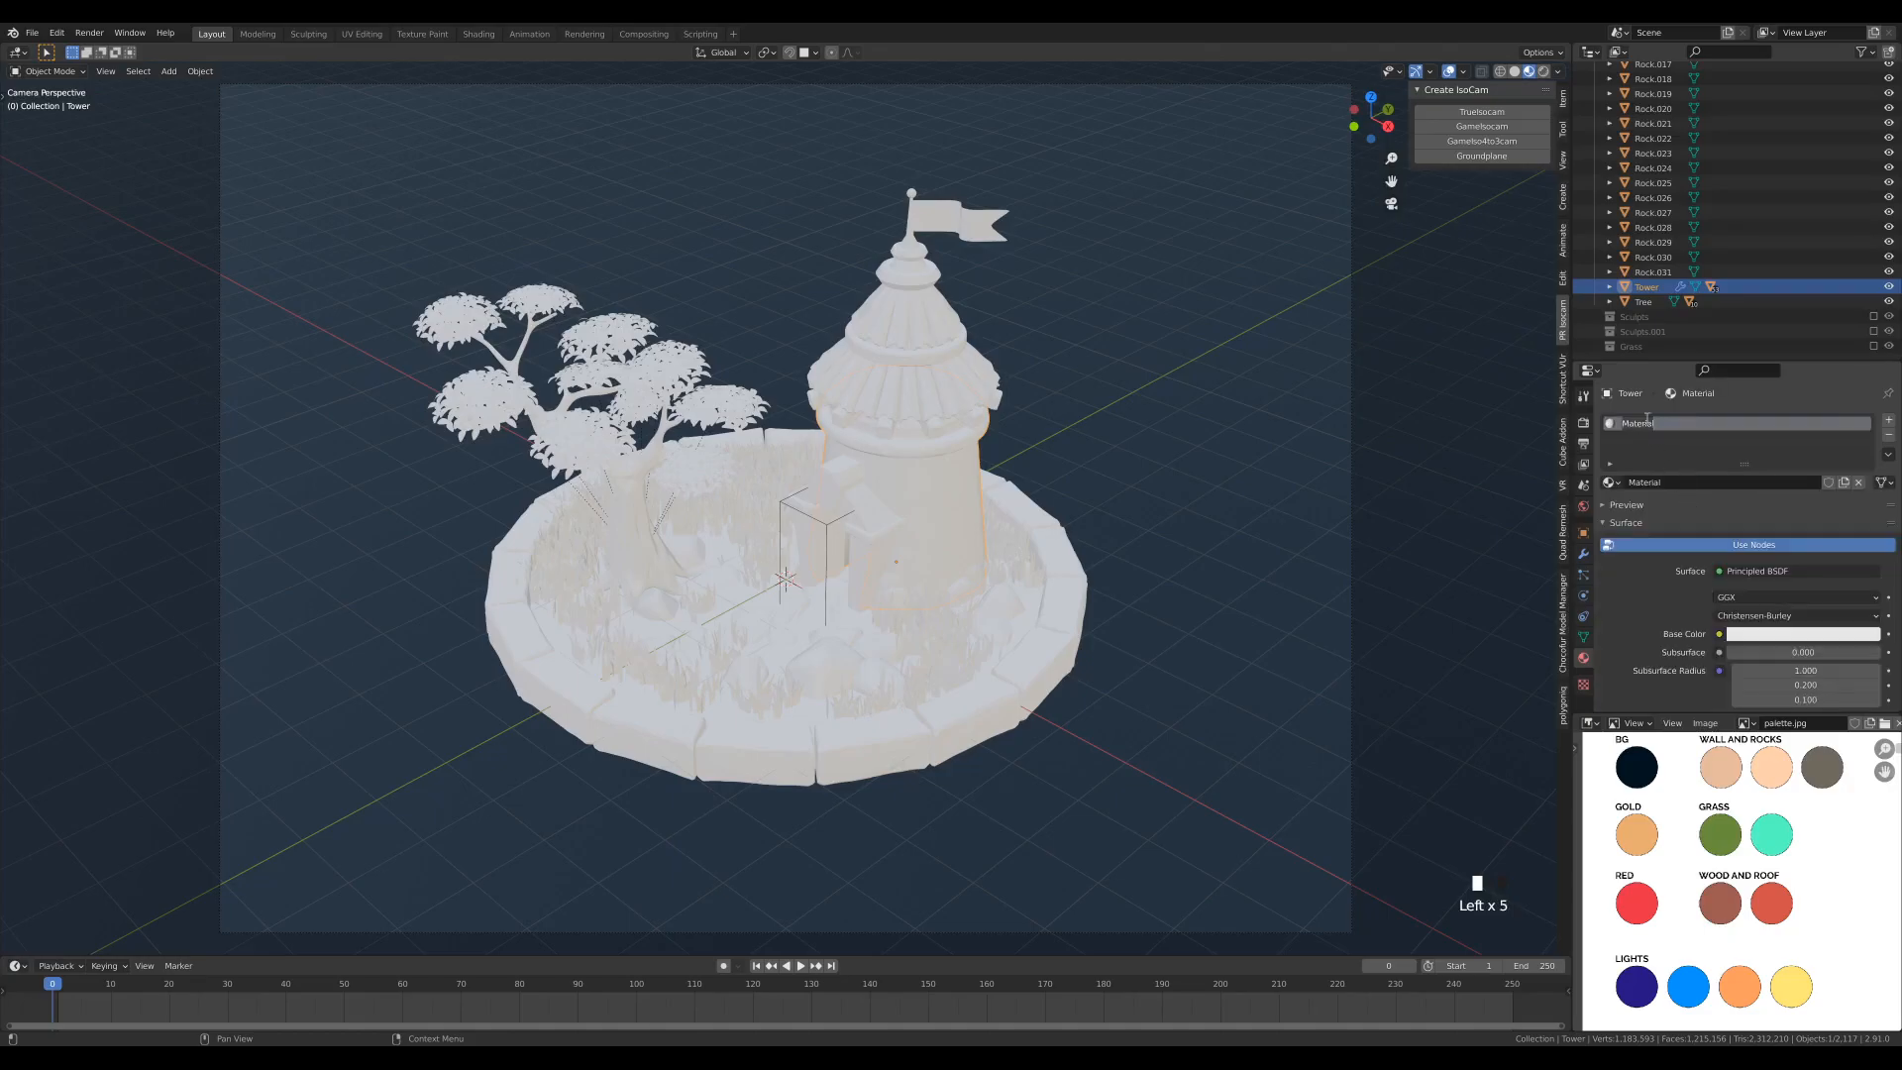
text(Wall)
click(1788, 636)
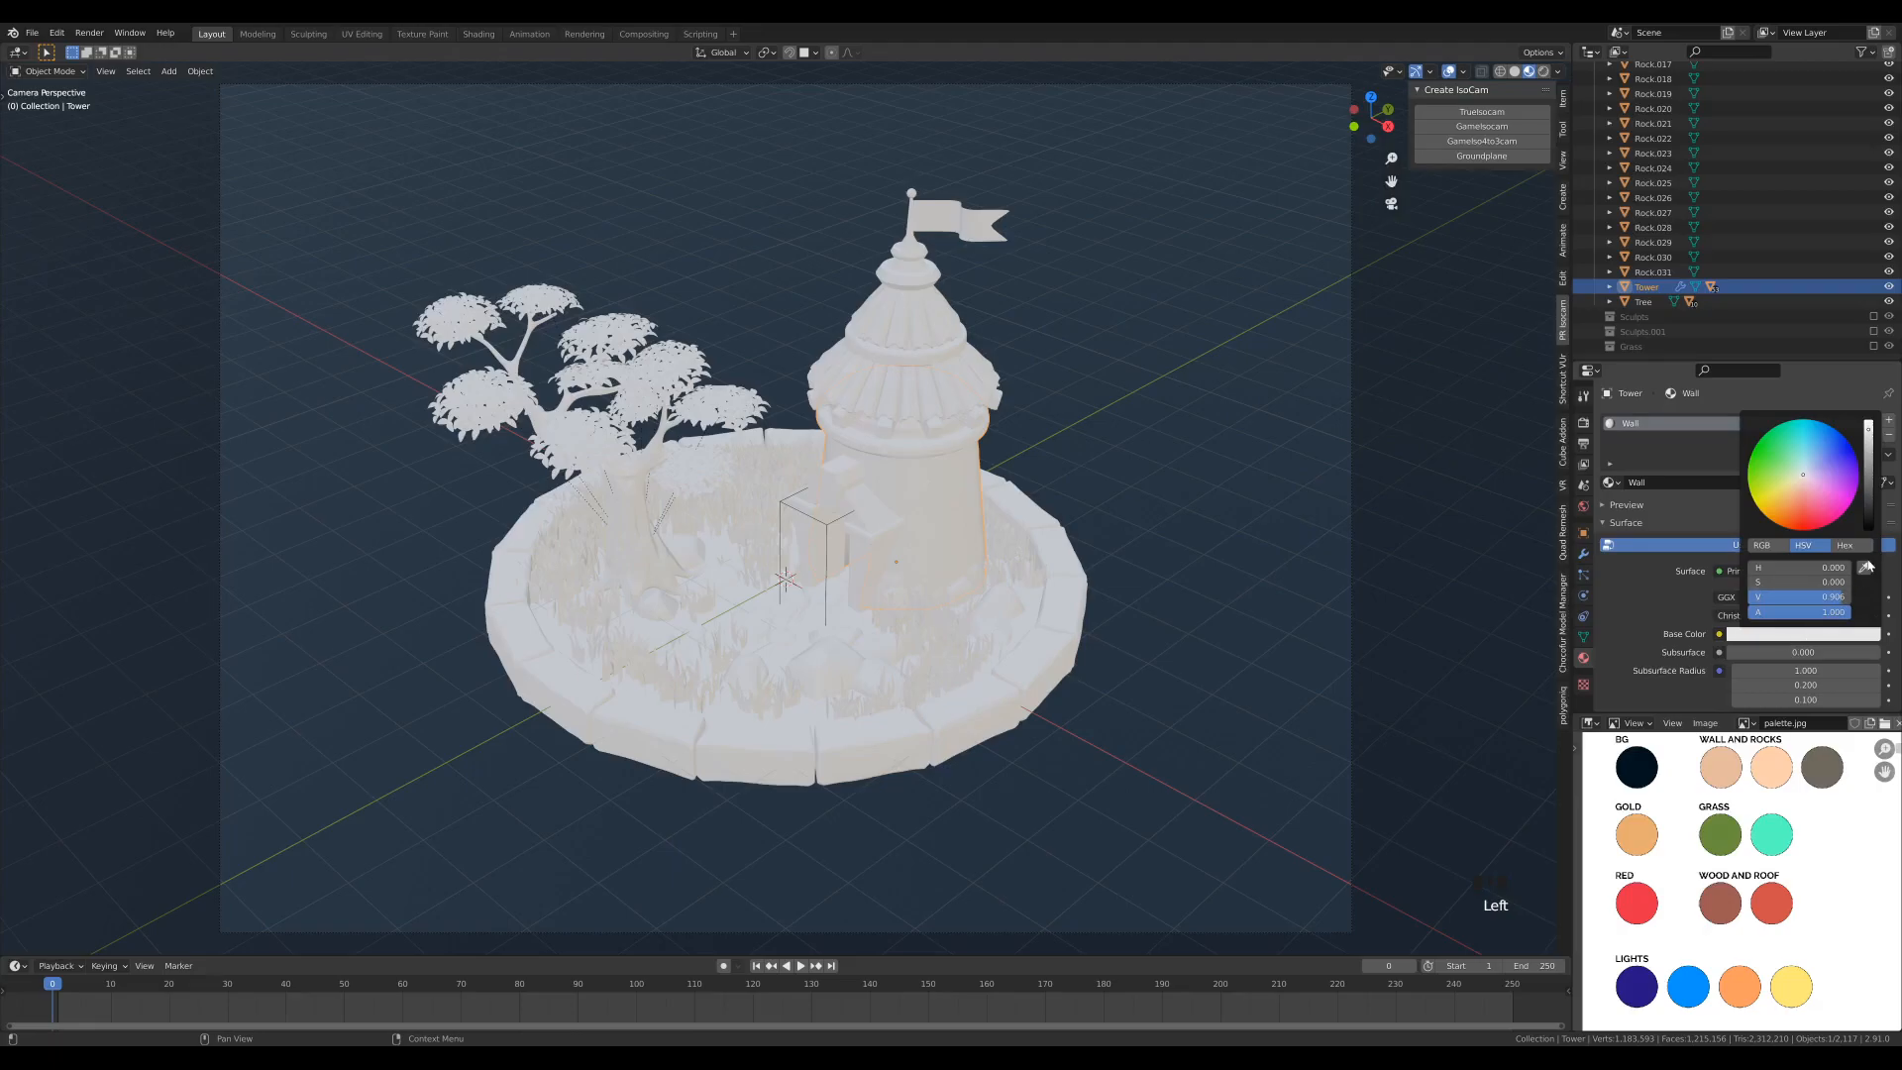
click(1865, 568)
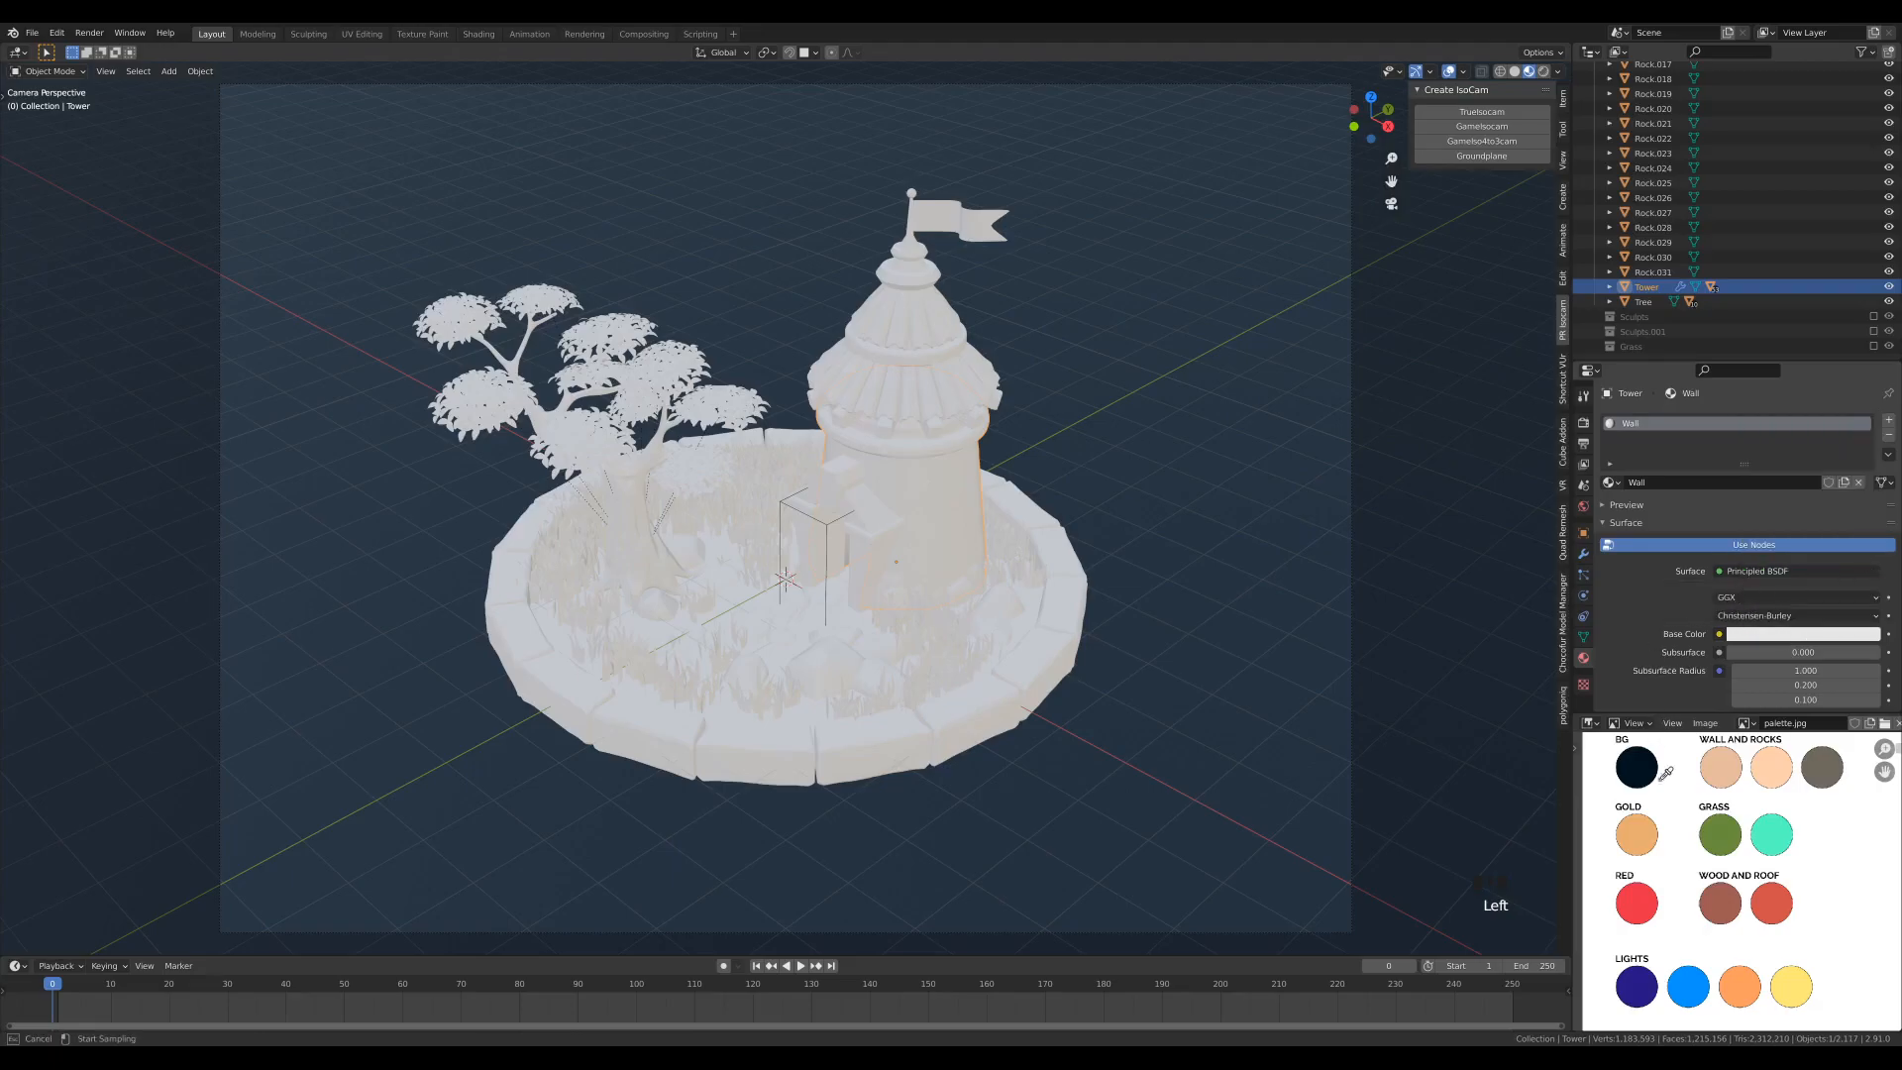
click(1724, 769)
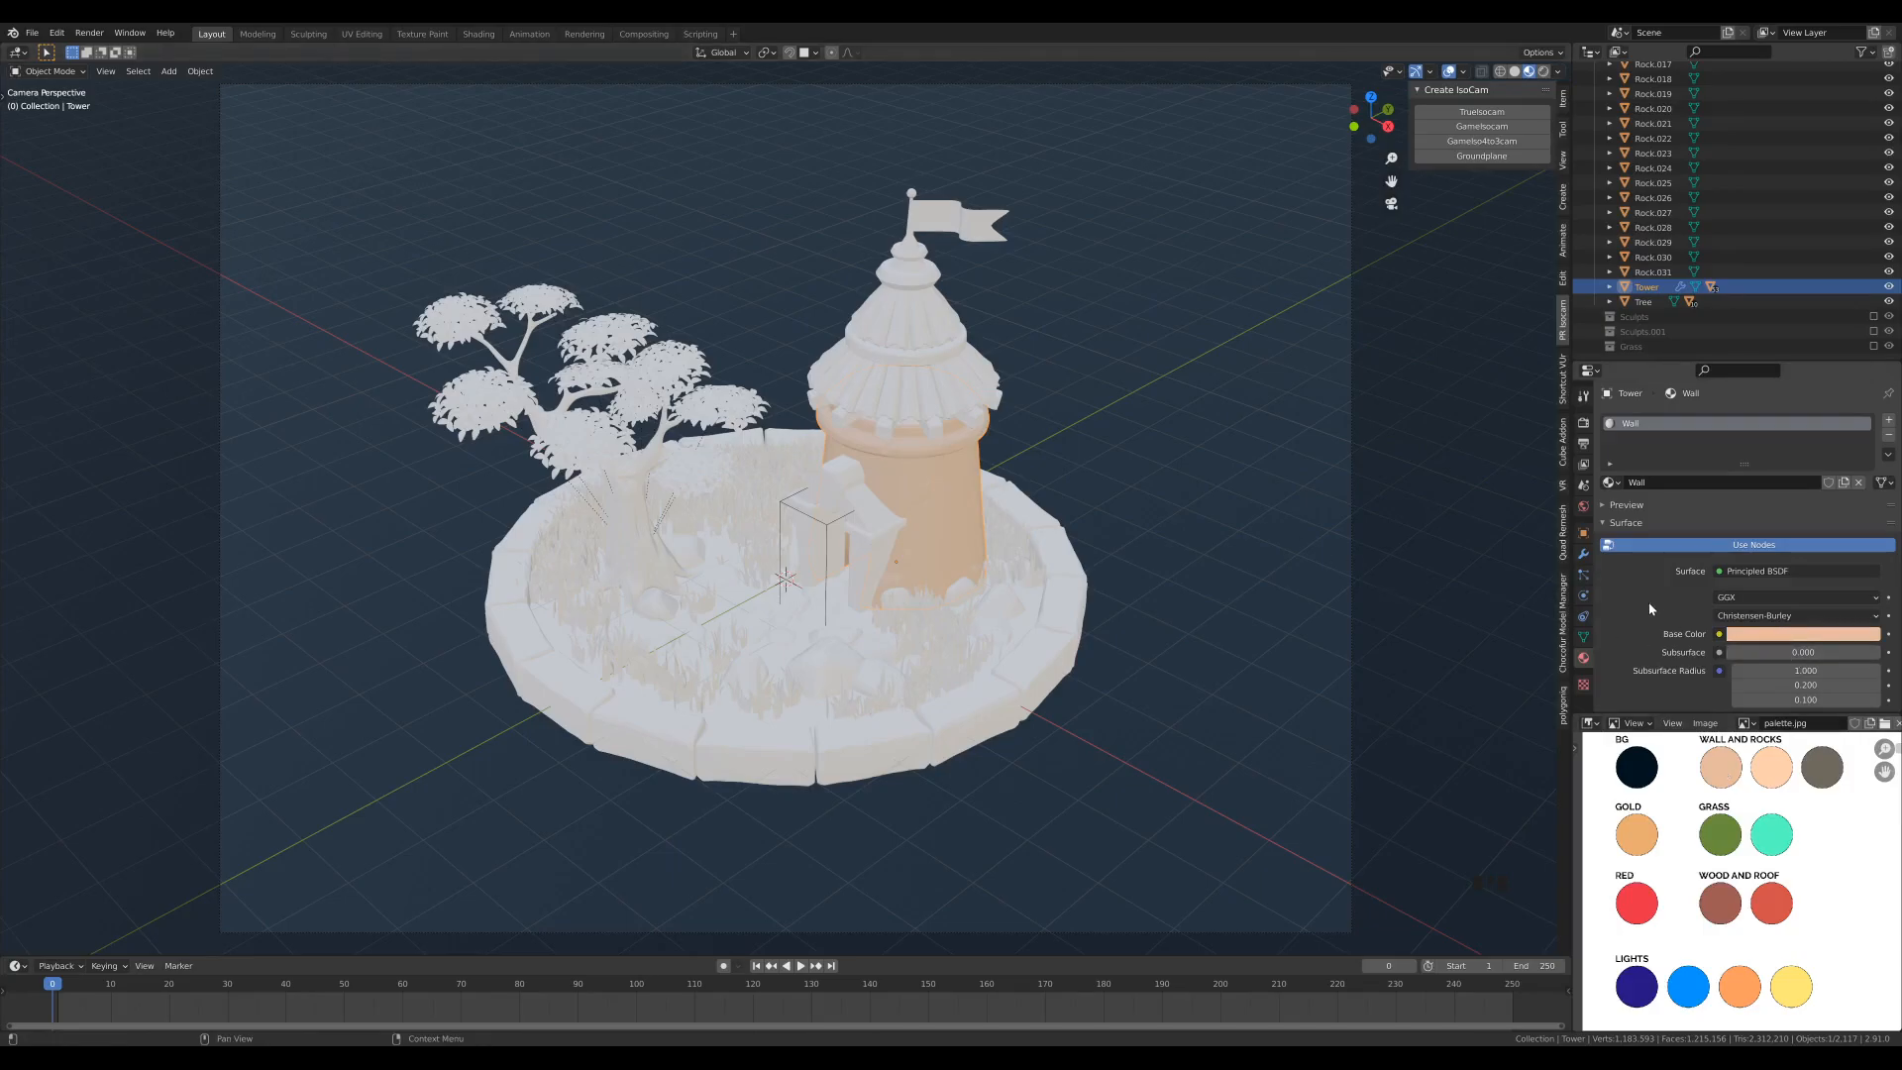
- Create a new material on the large front rock in the grass and name it Rock
click(822, 685)
click(818, 659)
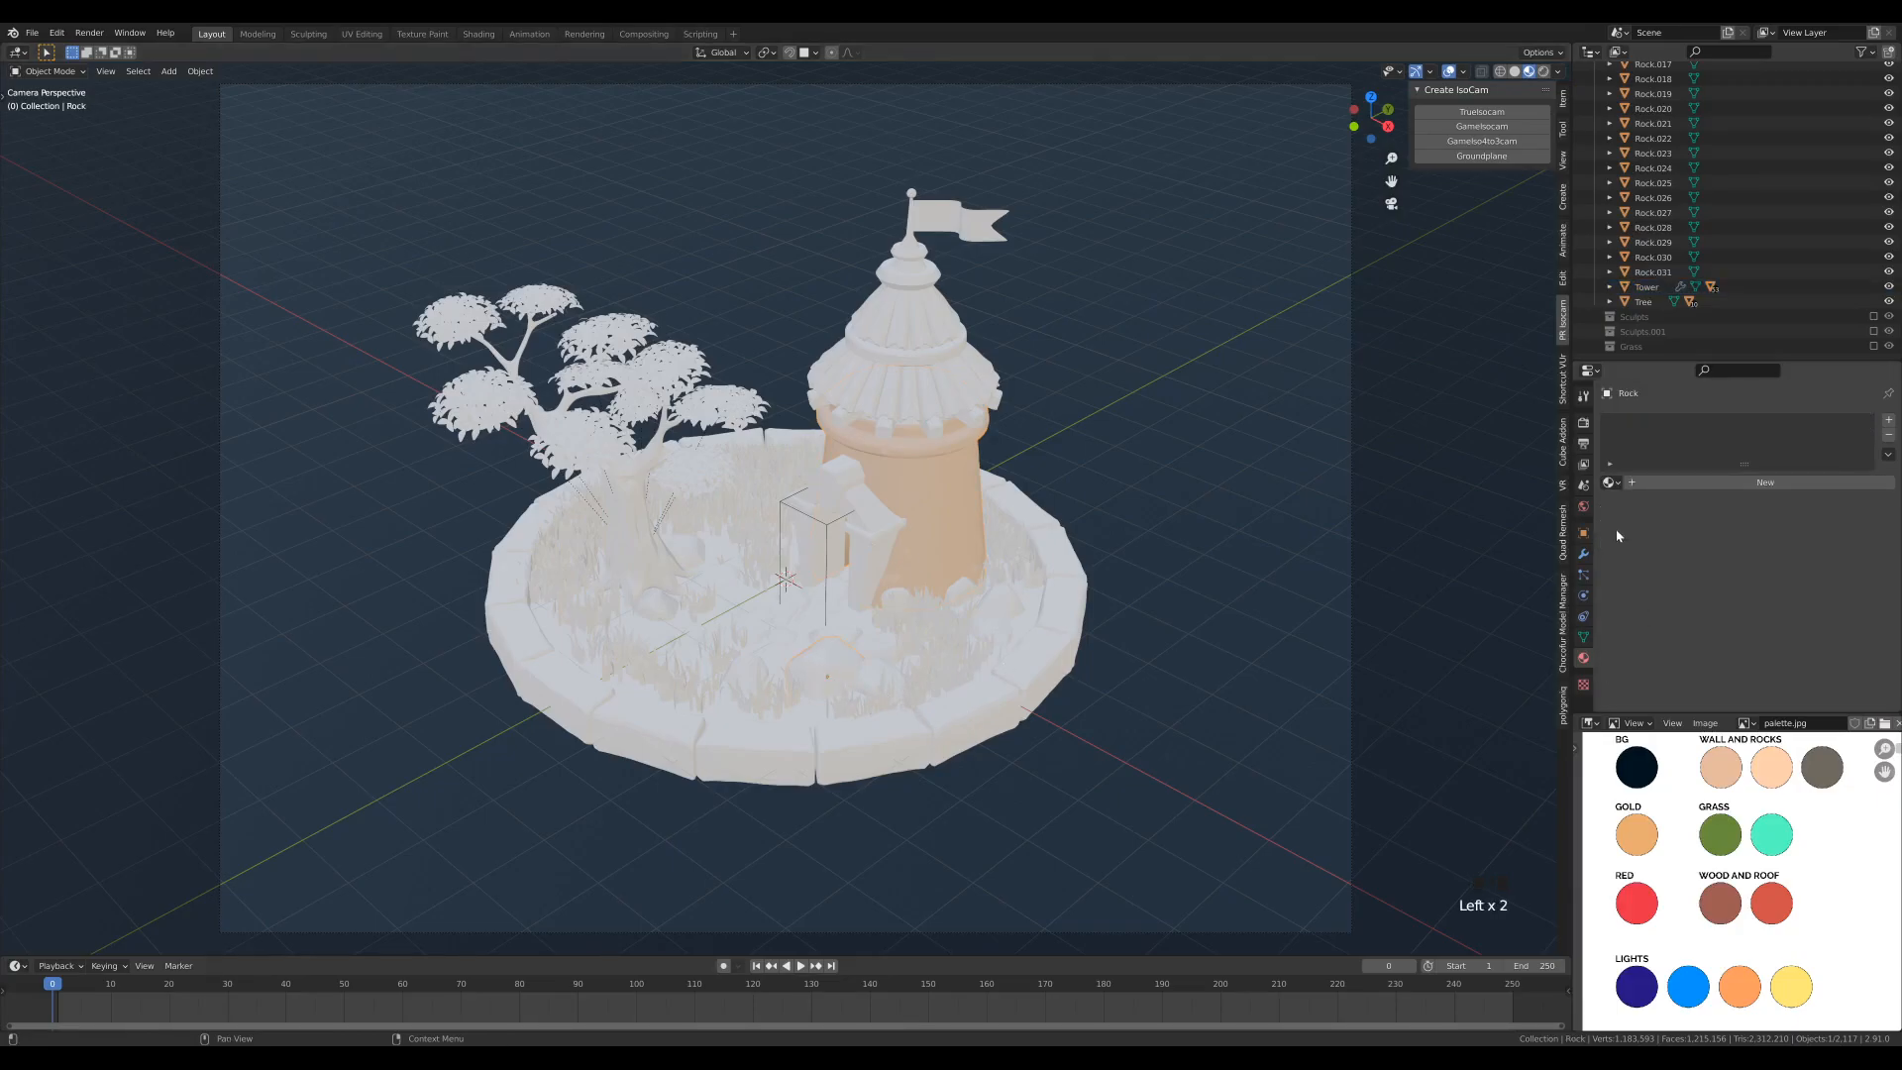
click(1634, 433)
double_click(1635, 426)
text(Rock)
key(Return)
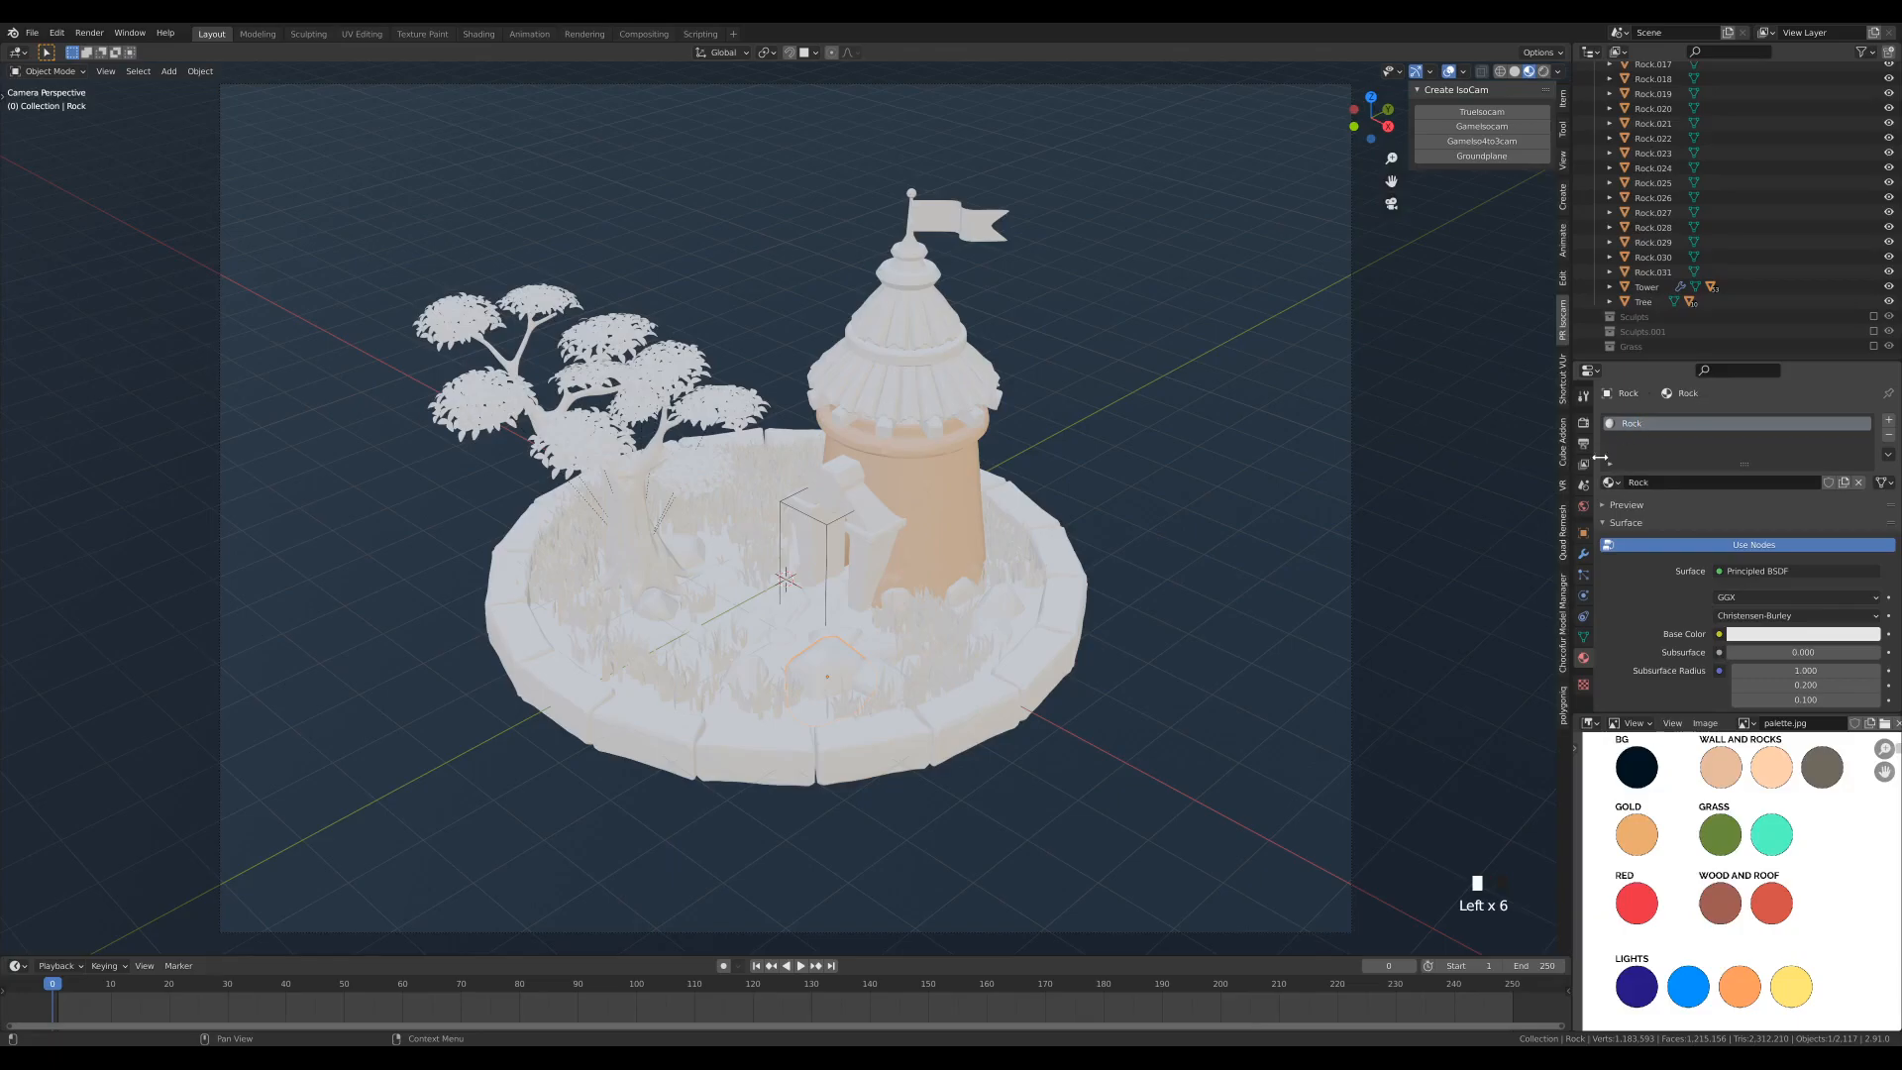
- Sample the Rock material's base color from the palette's grey-brown Wall and Rocks swatch and set its roughness to 0.7
click(1799, 638)
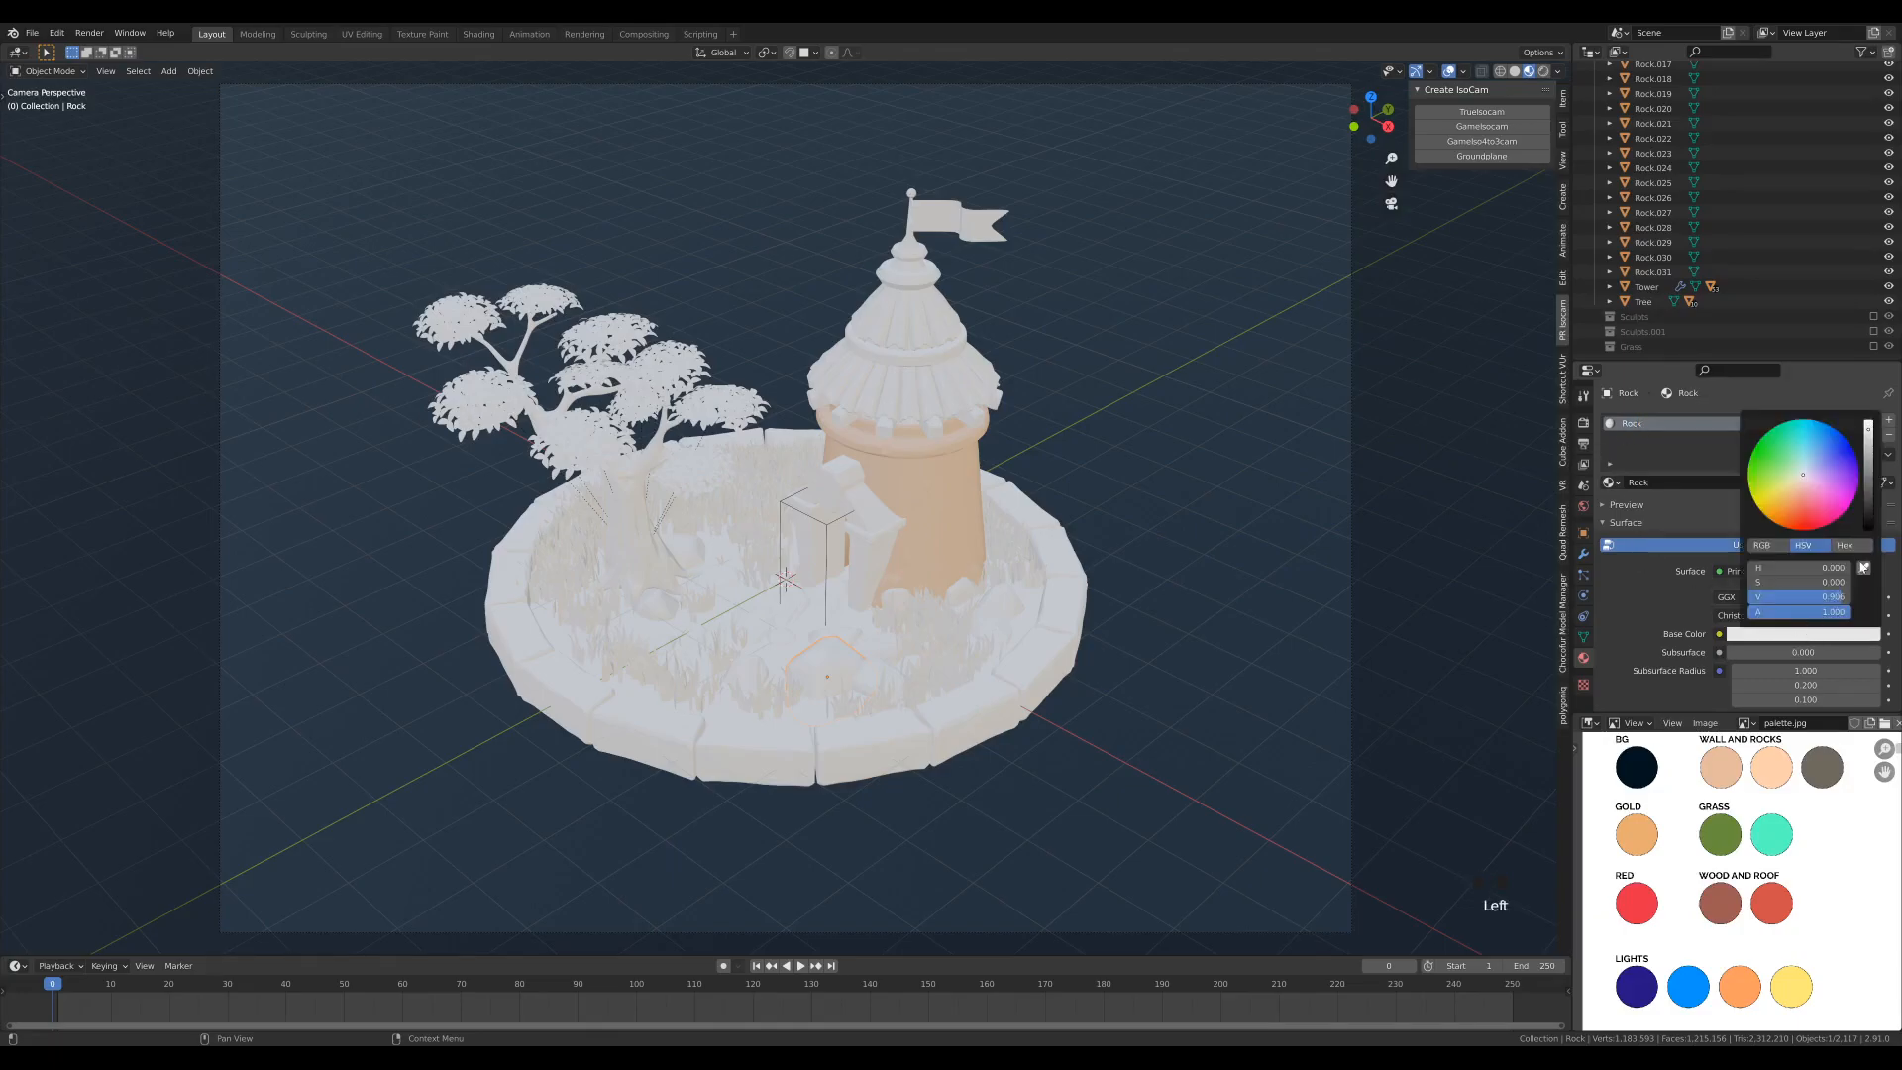
click(1863, 571)
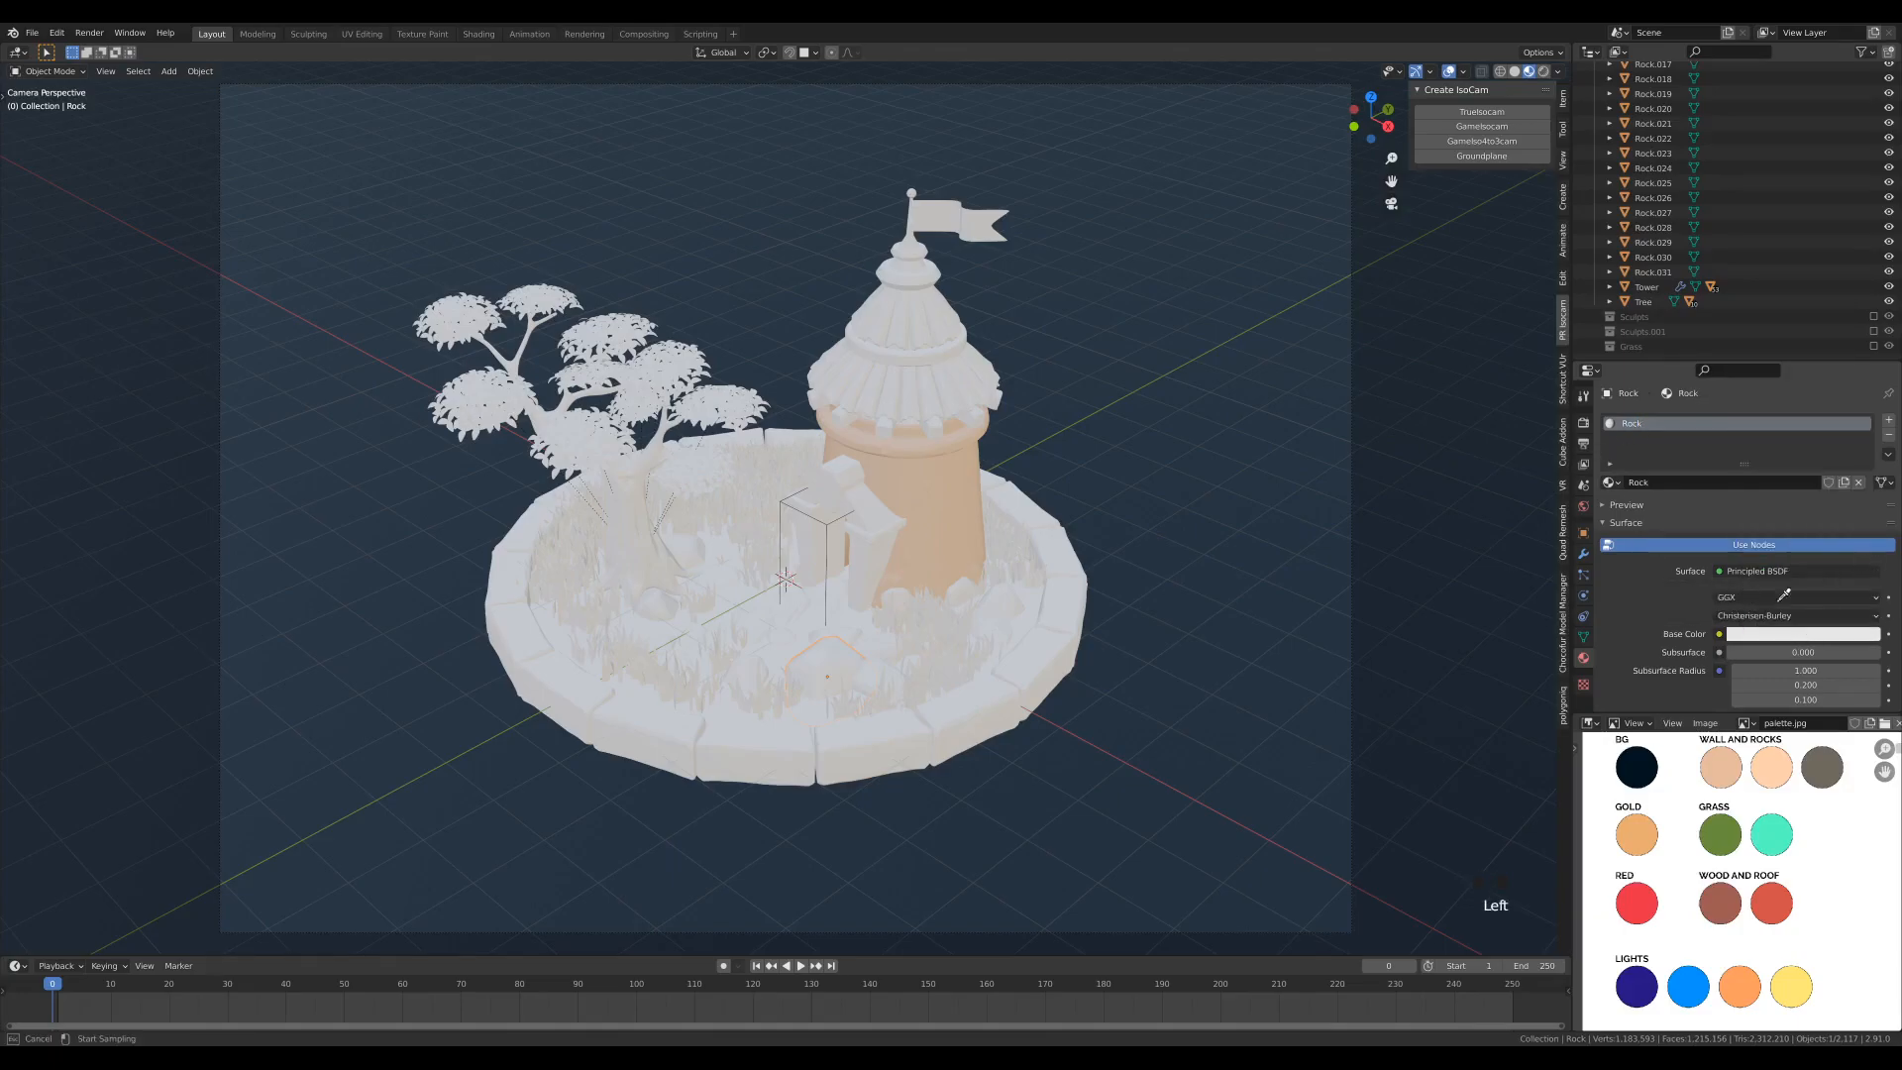
click(1824, 769)
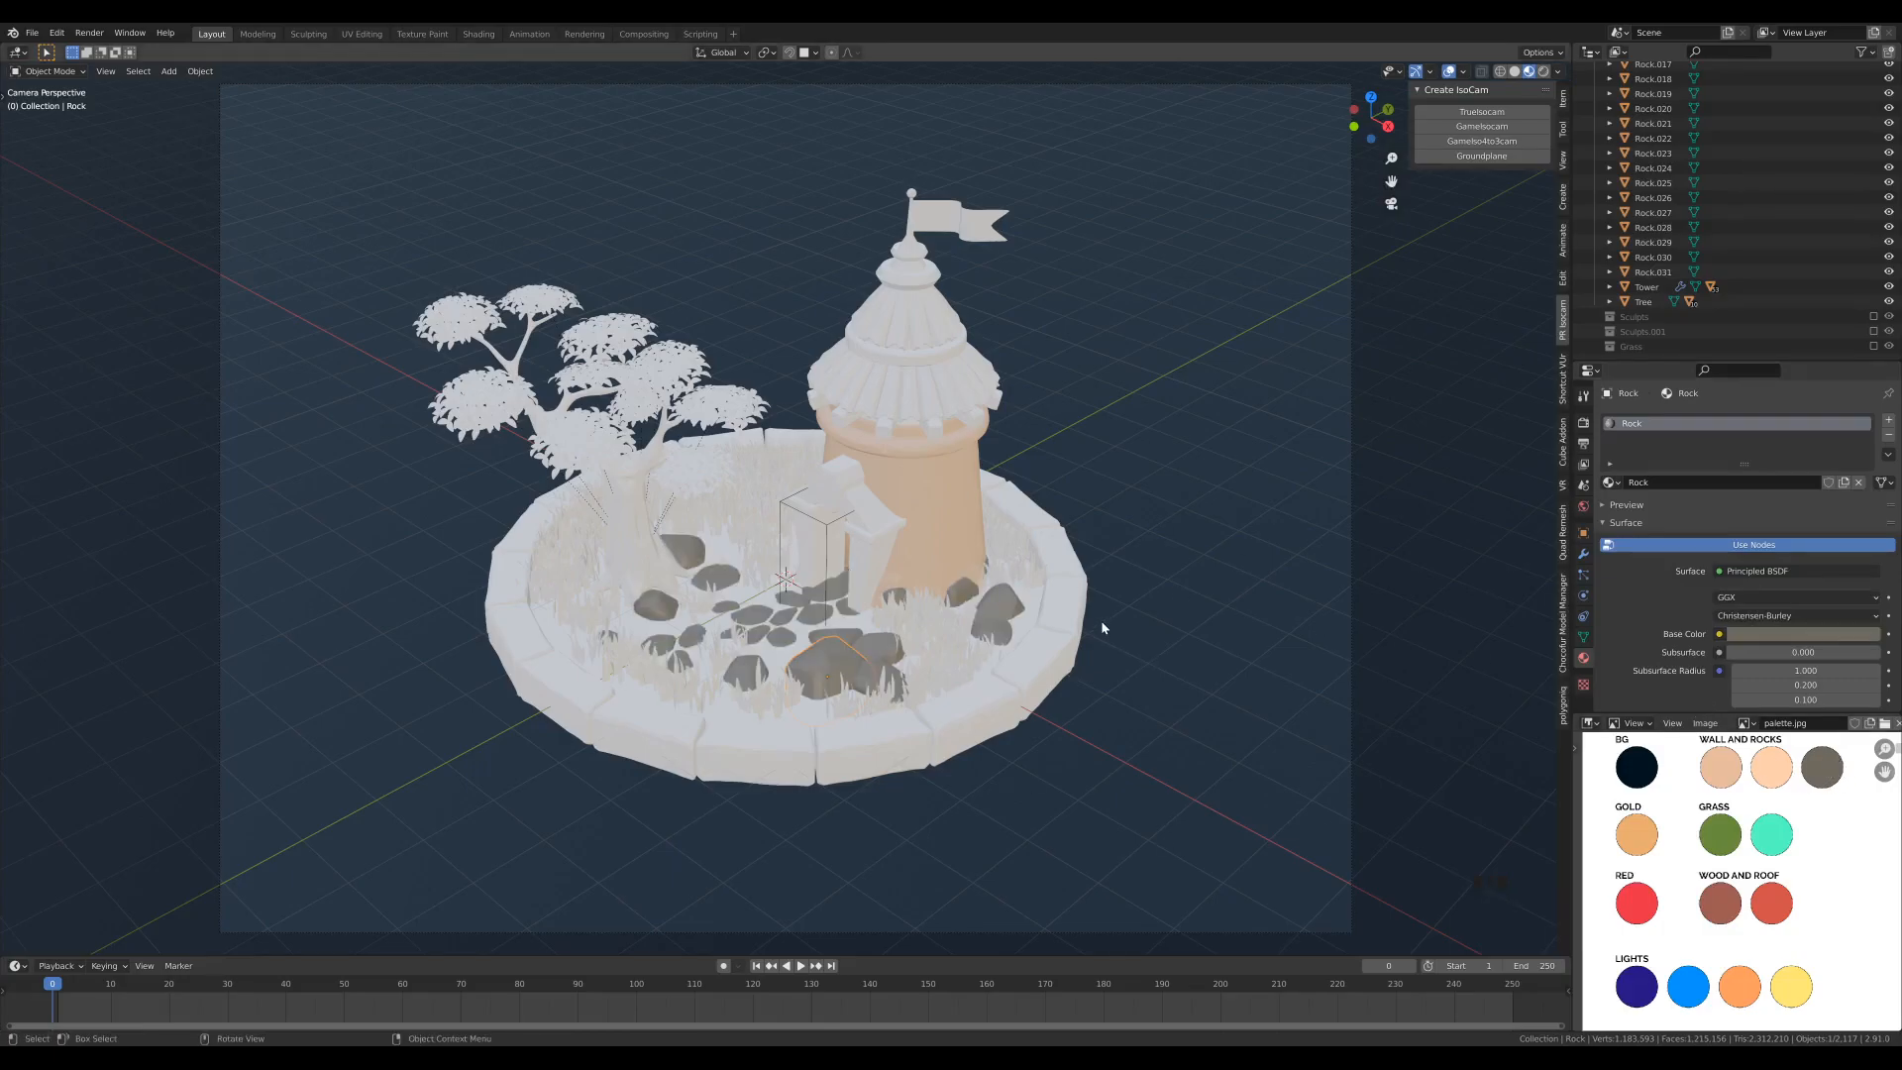
scroll(1808, 628, down, 9)
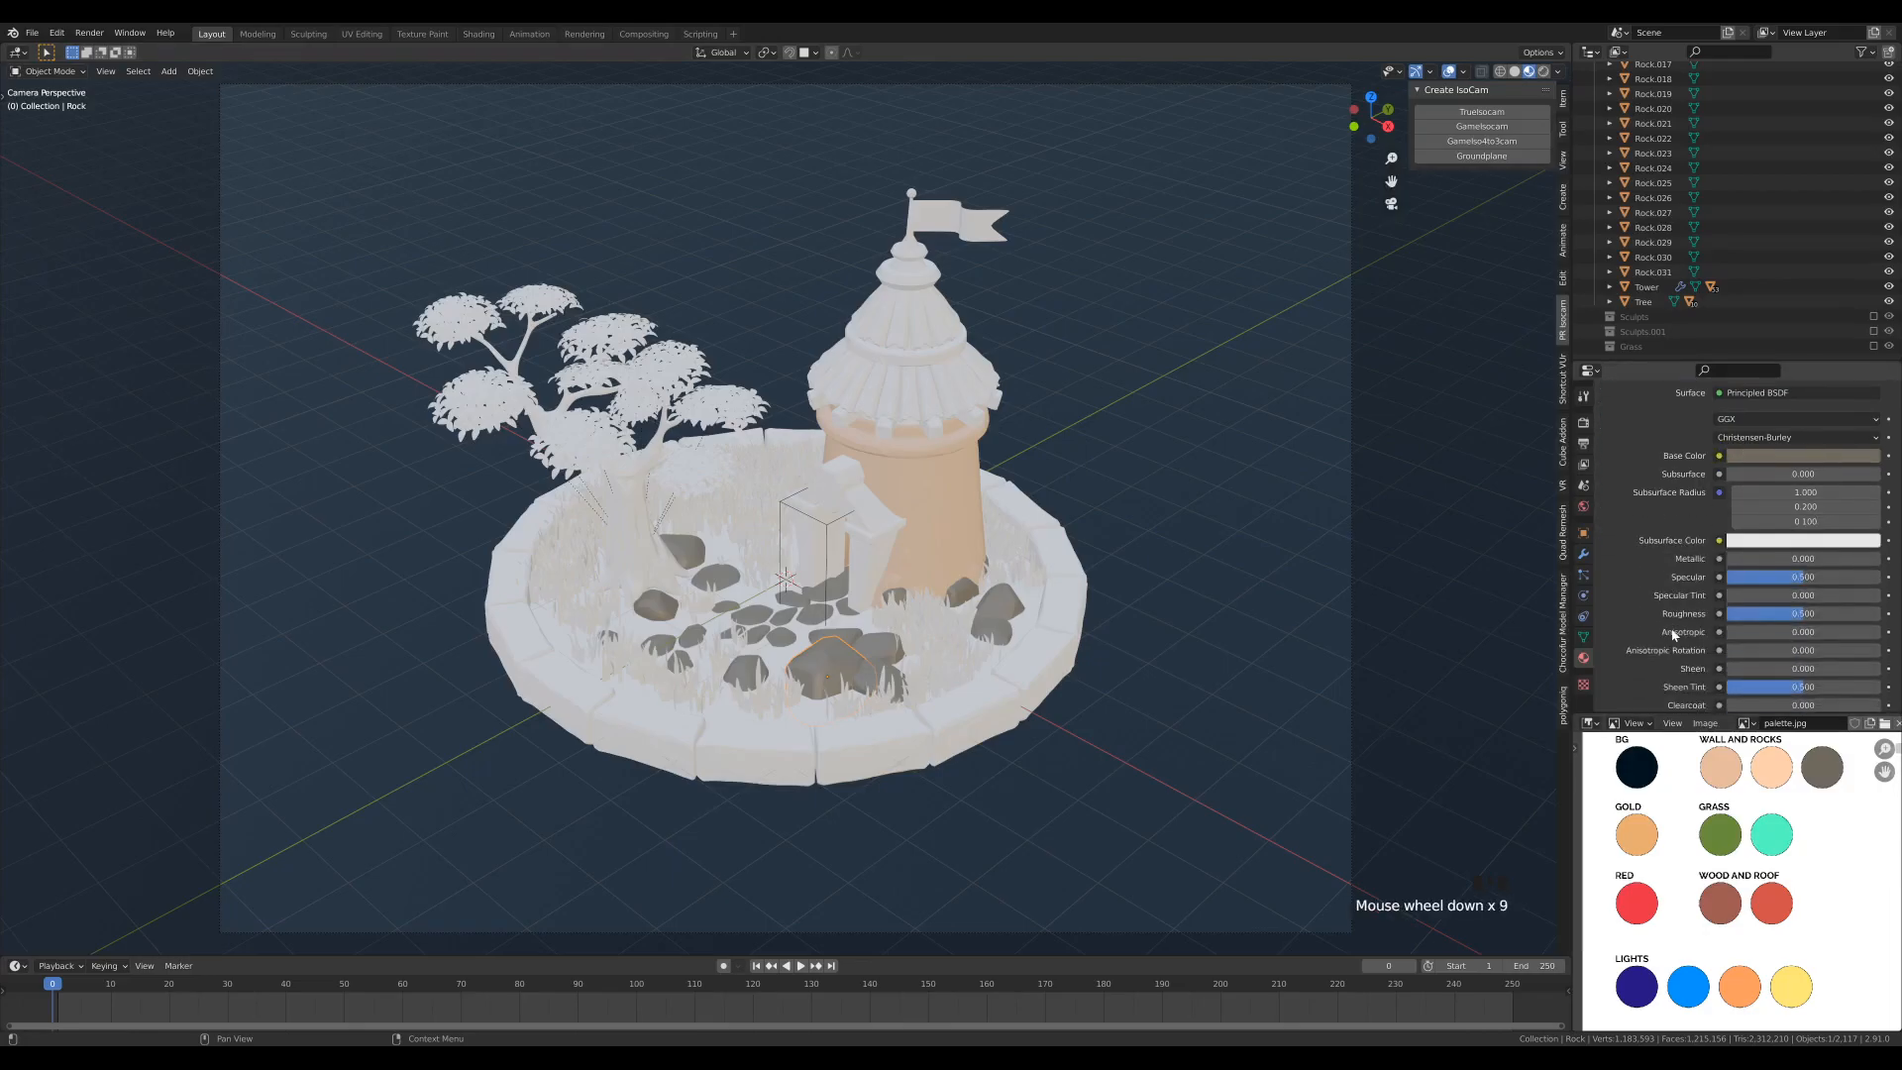
click(1801, 615)
key(BackSpace)
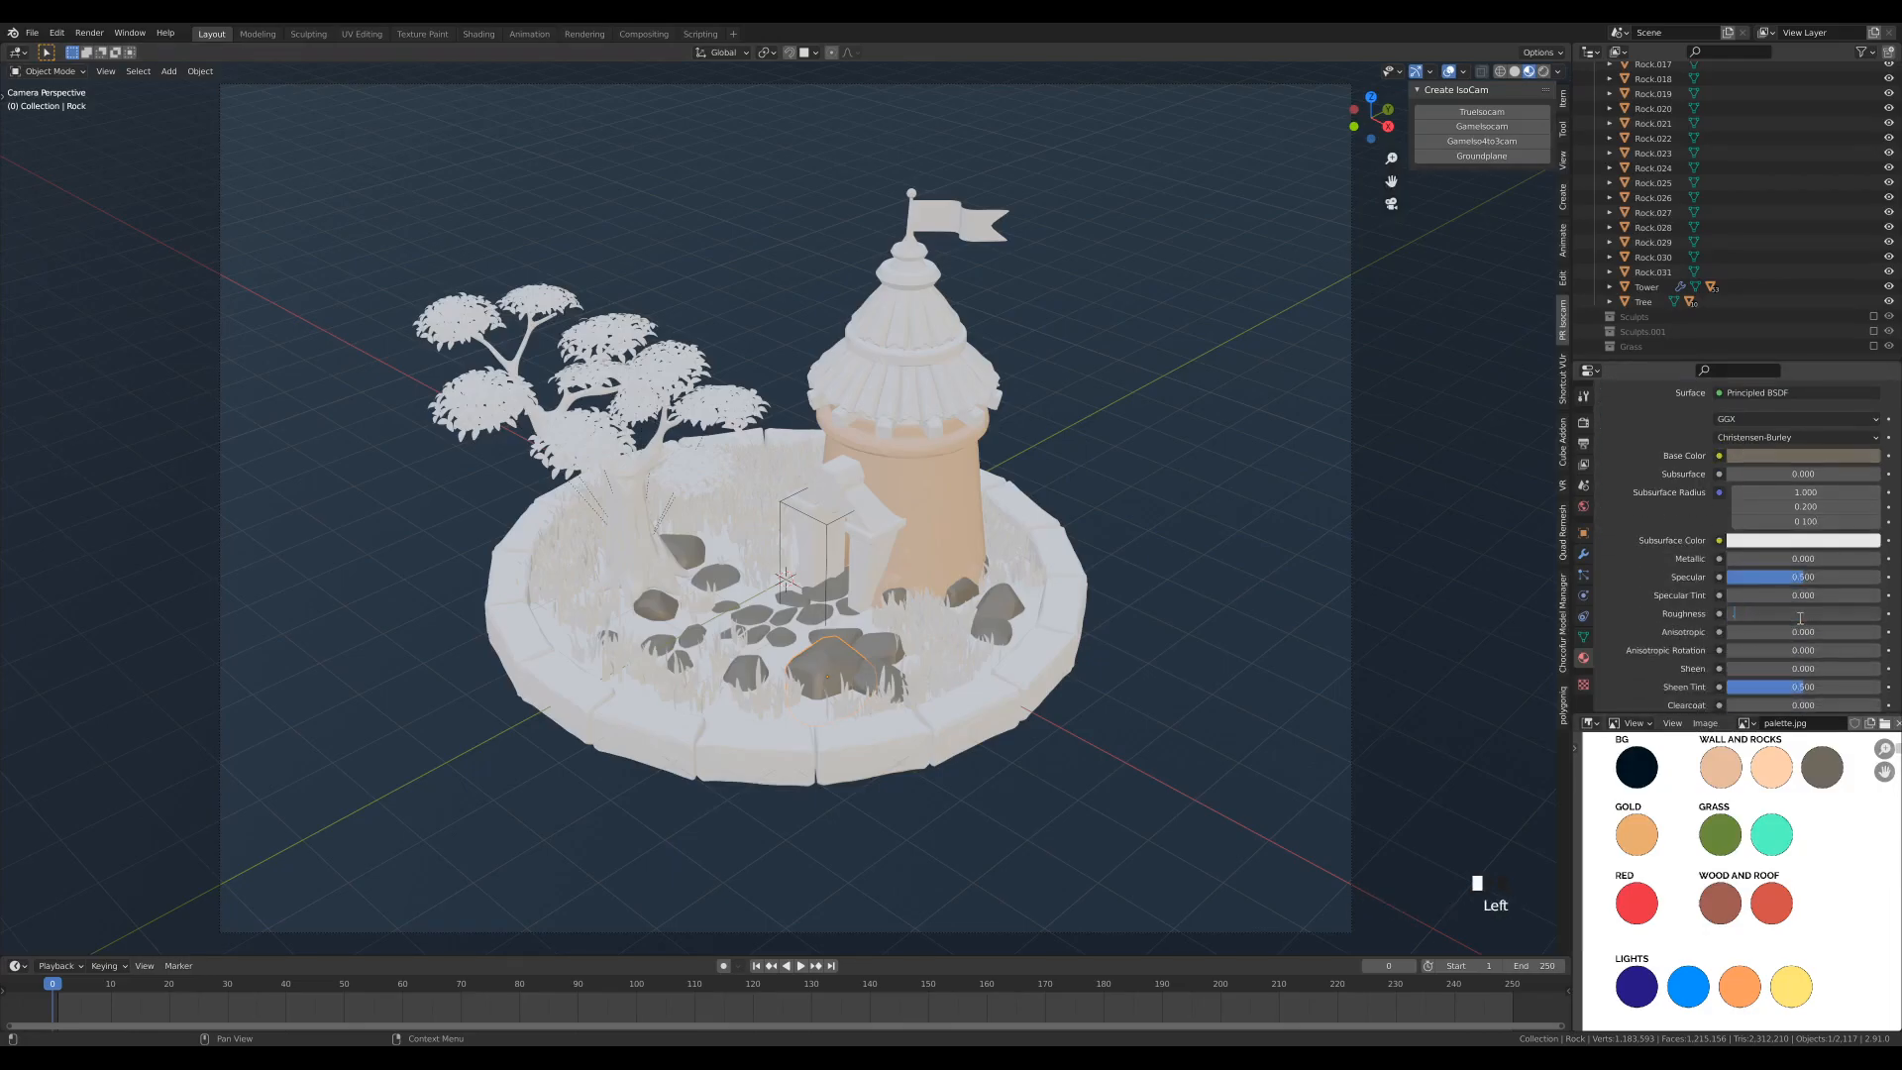
key(Return)
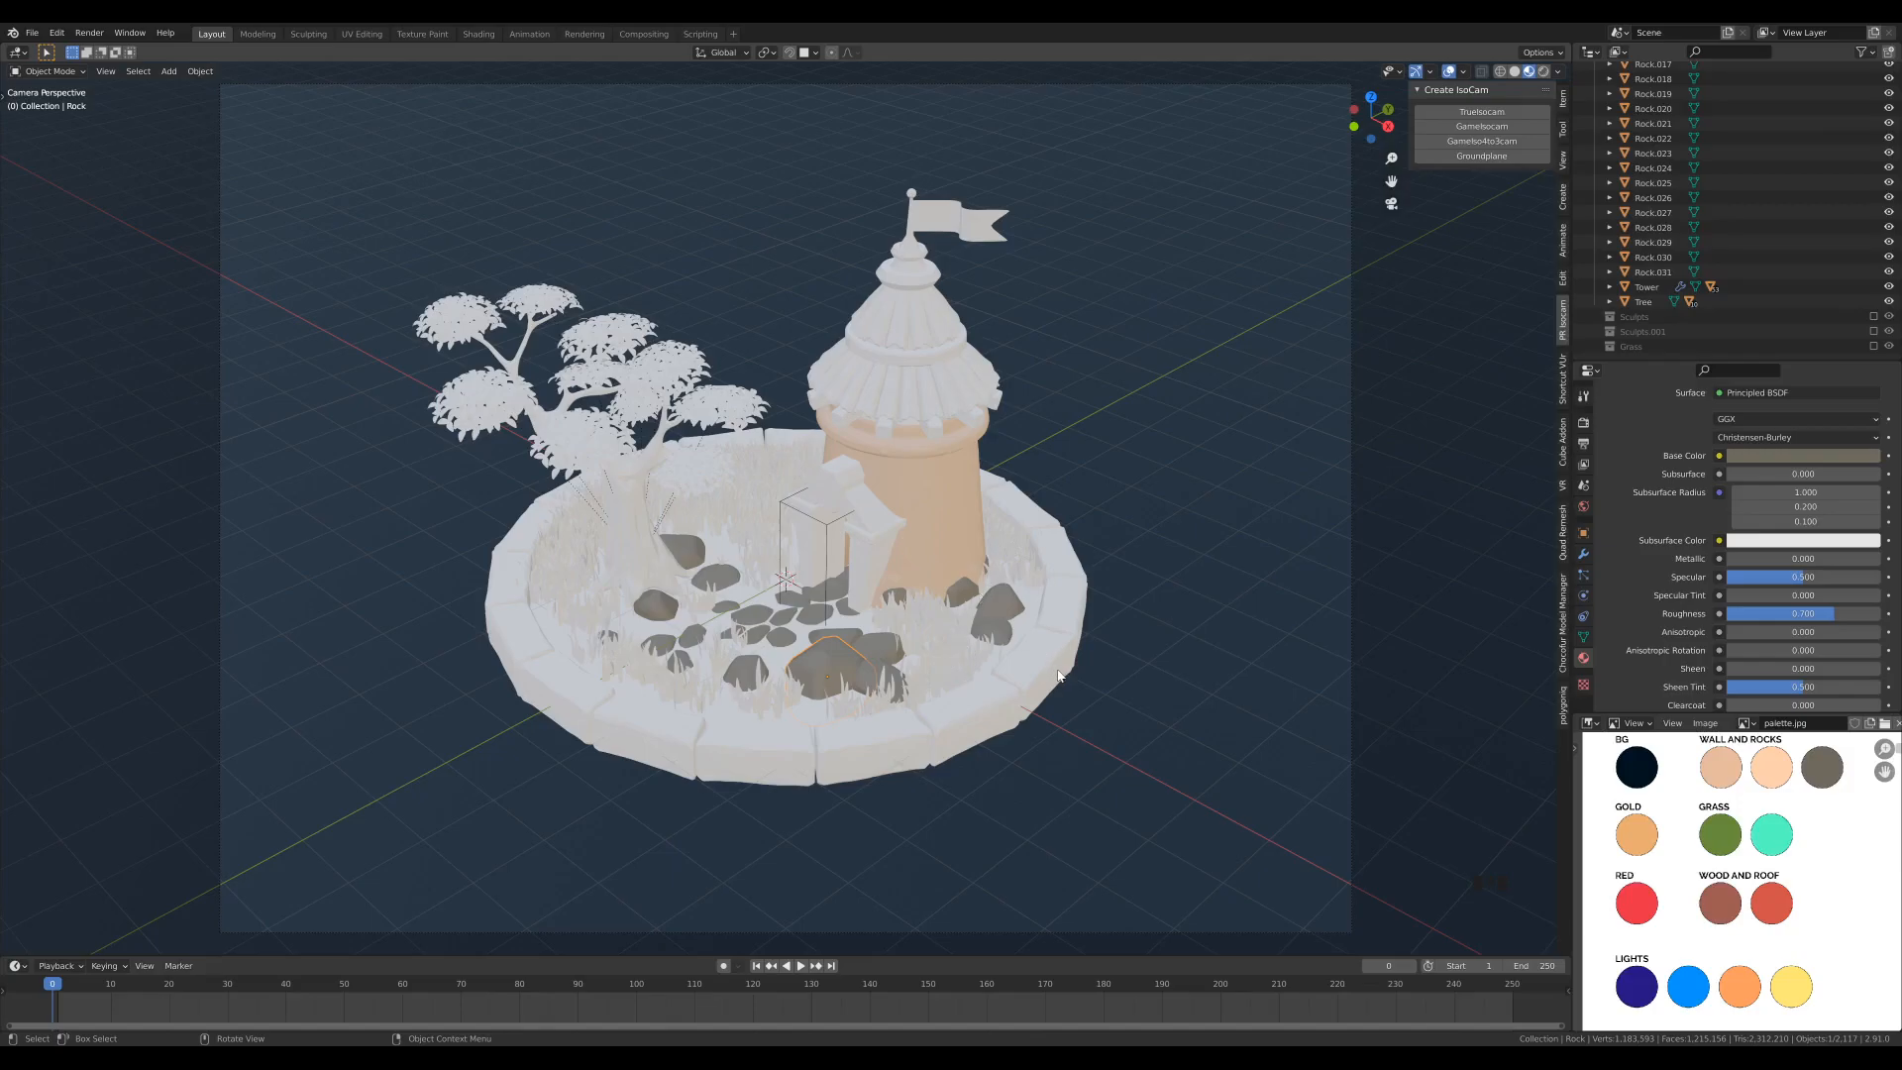
- Create a new material on one of the tower's roof shingles and name it Roof
scroll(1038, 709, up, 1)
click(959, 383)
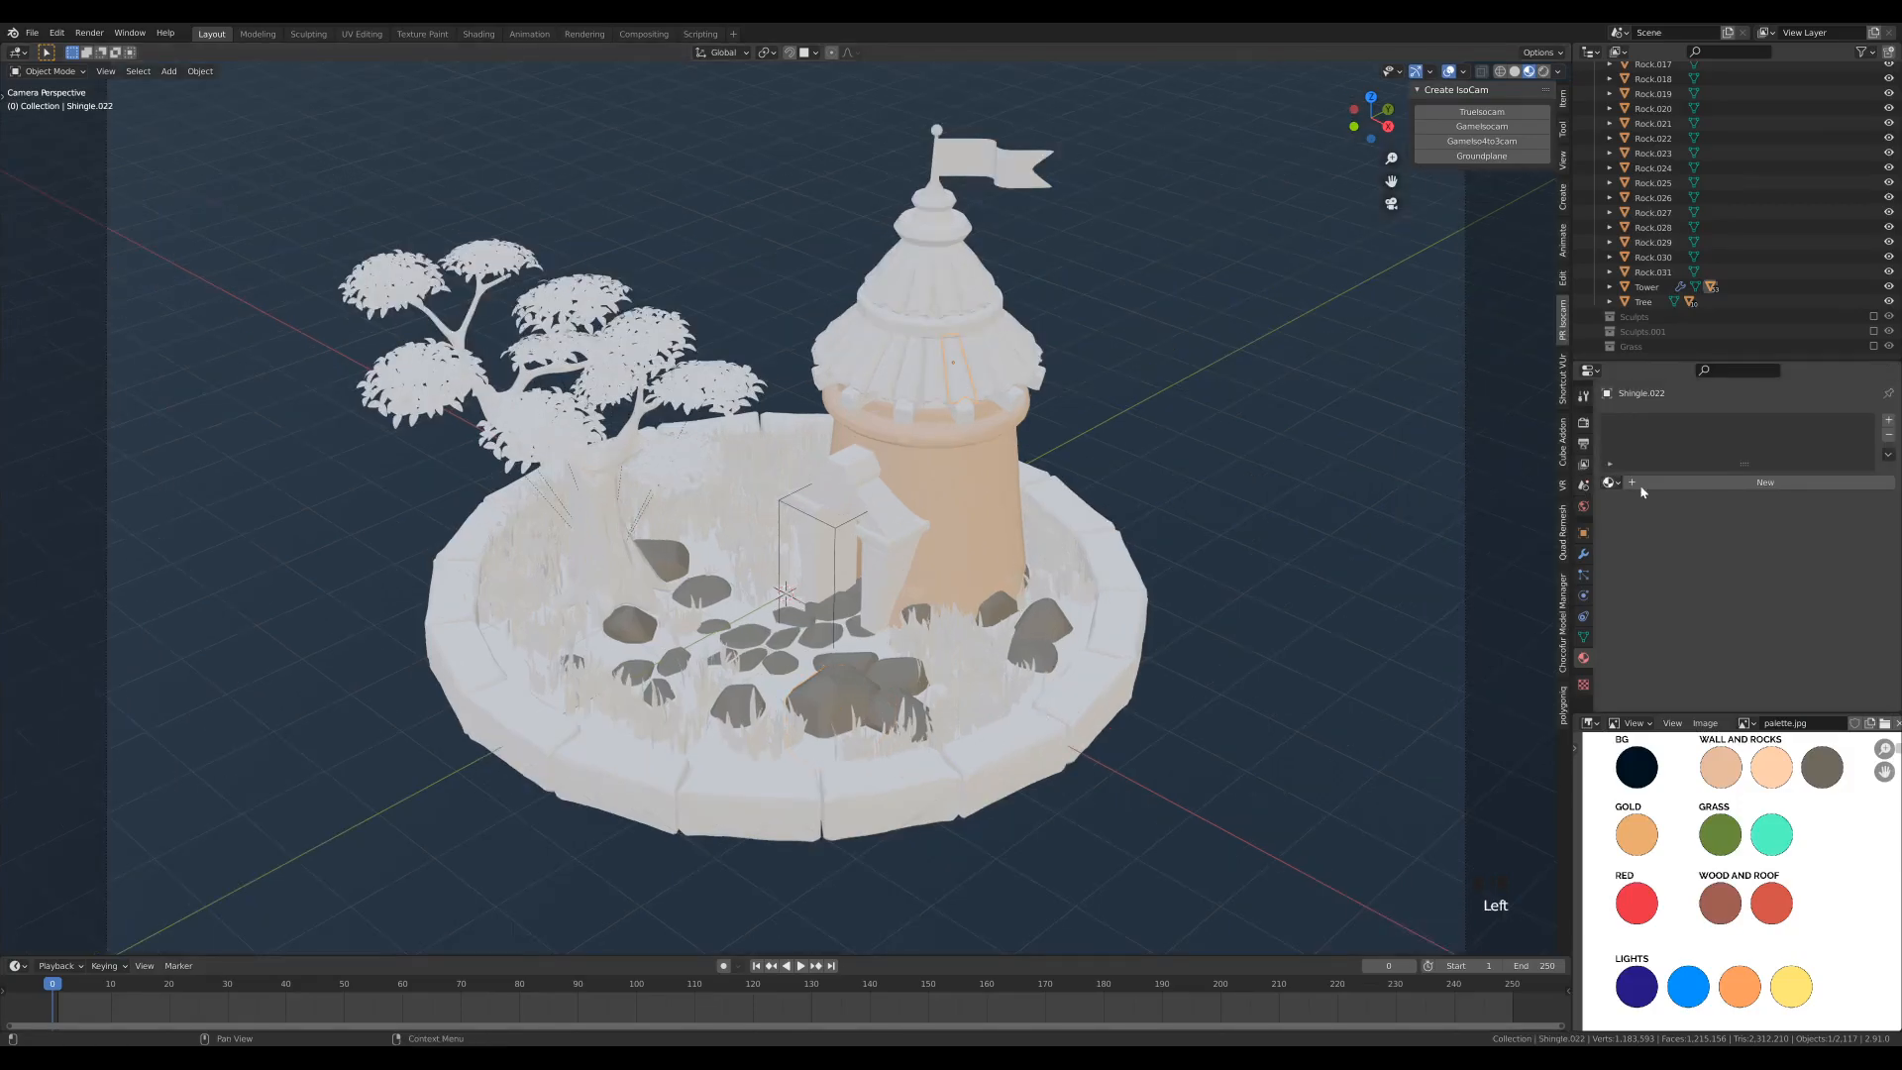
click(1724, 482)
double_click(1642, 422)
key(Escape)
double_click(1651, 424)
text(Ro)
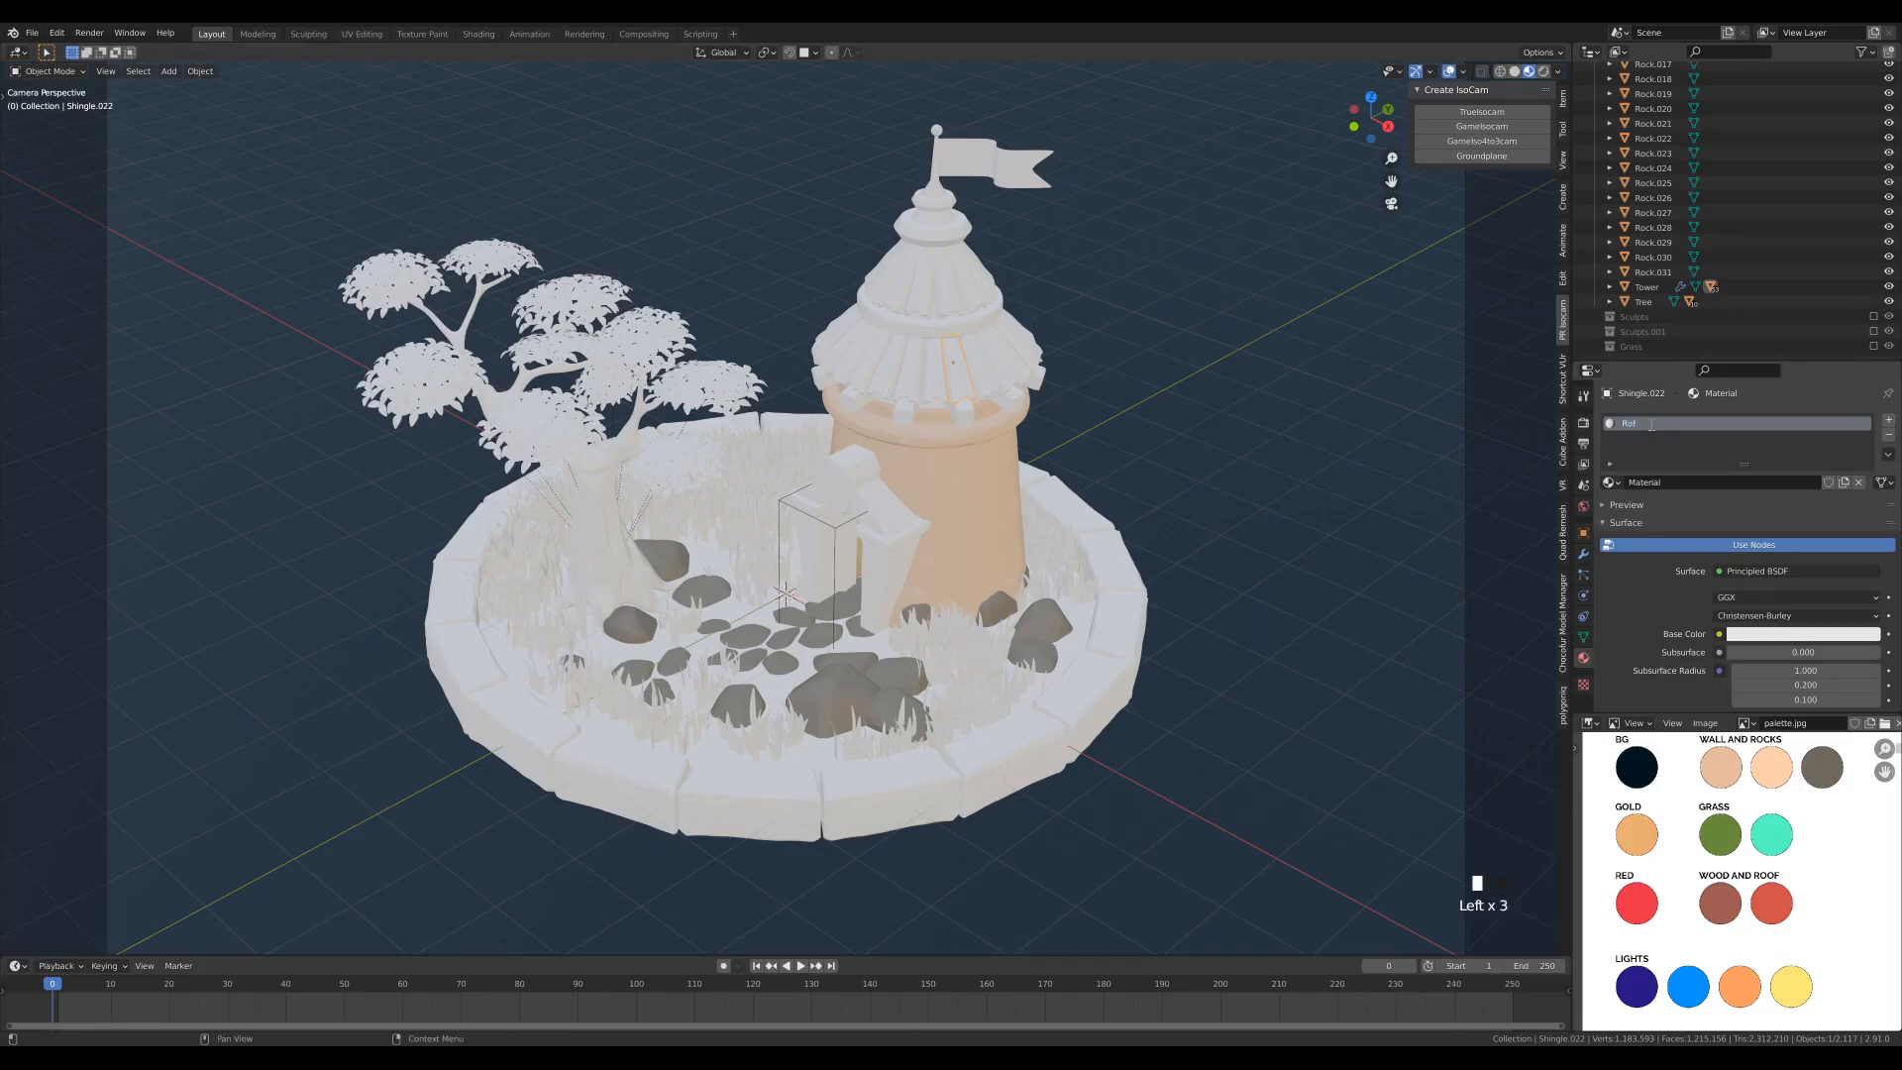
text(of)
key(Return)
- Sample the Roof material's base color from the palette's Red swatch
click(1809, 640)
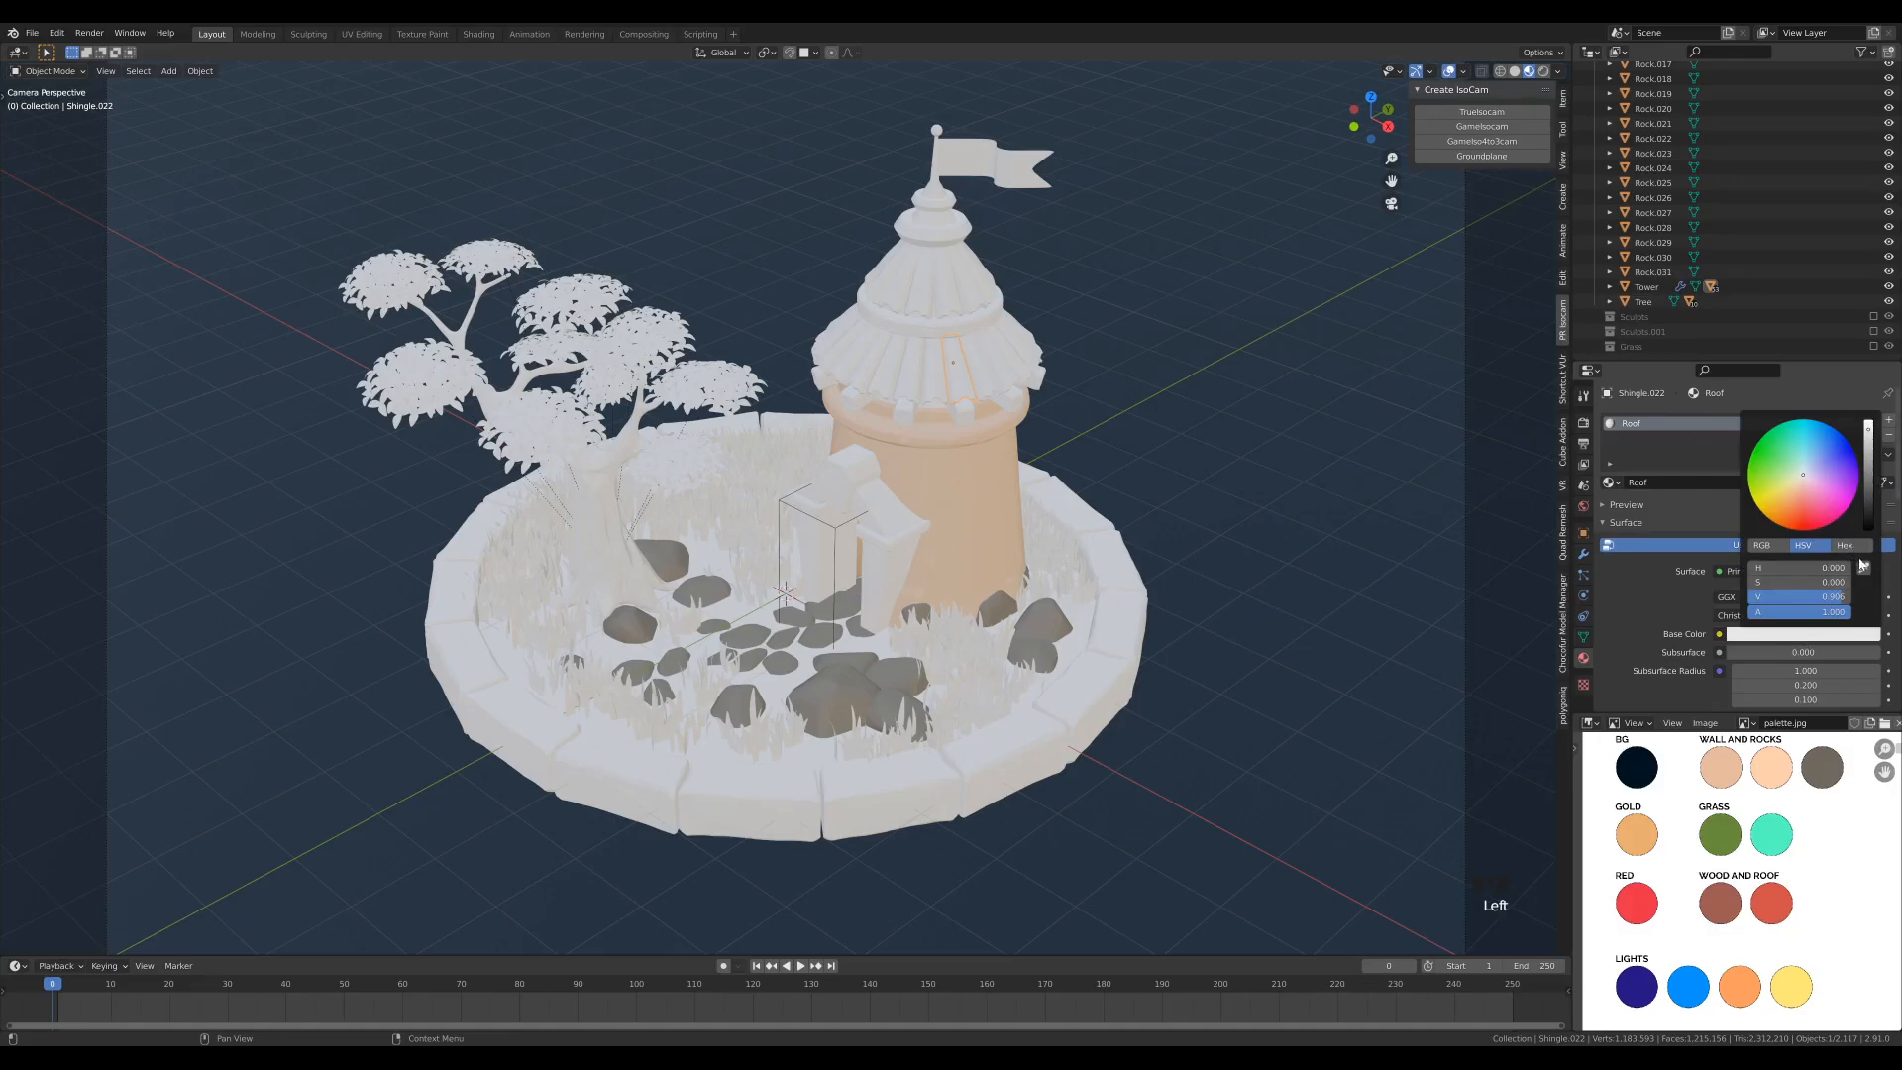
click(1862, 565)
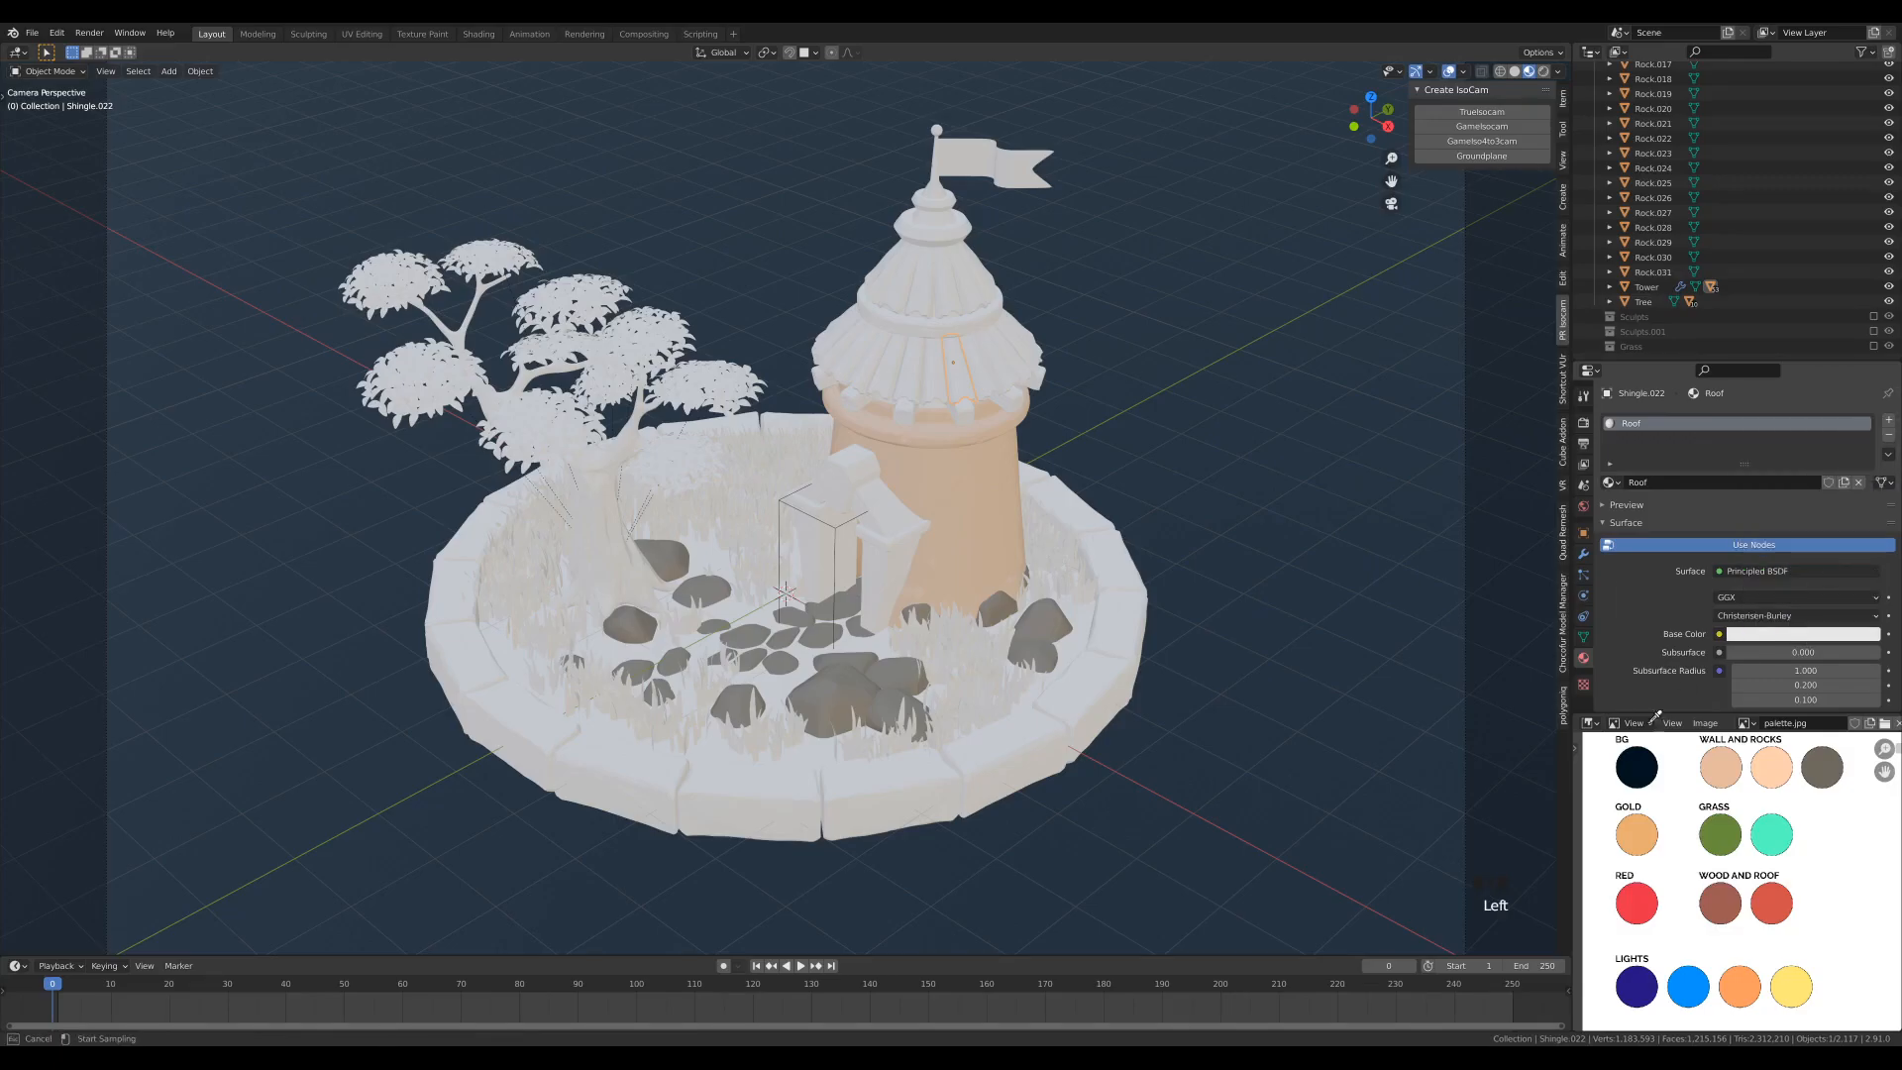
click(1643, 902)
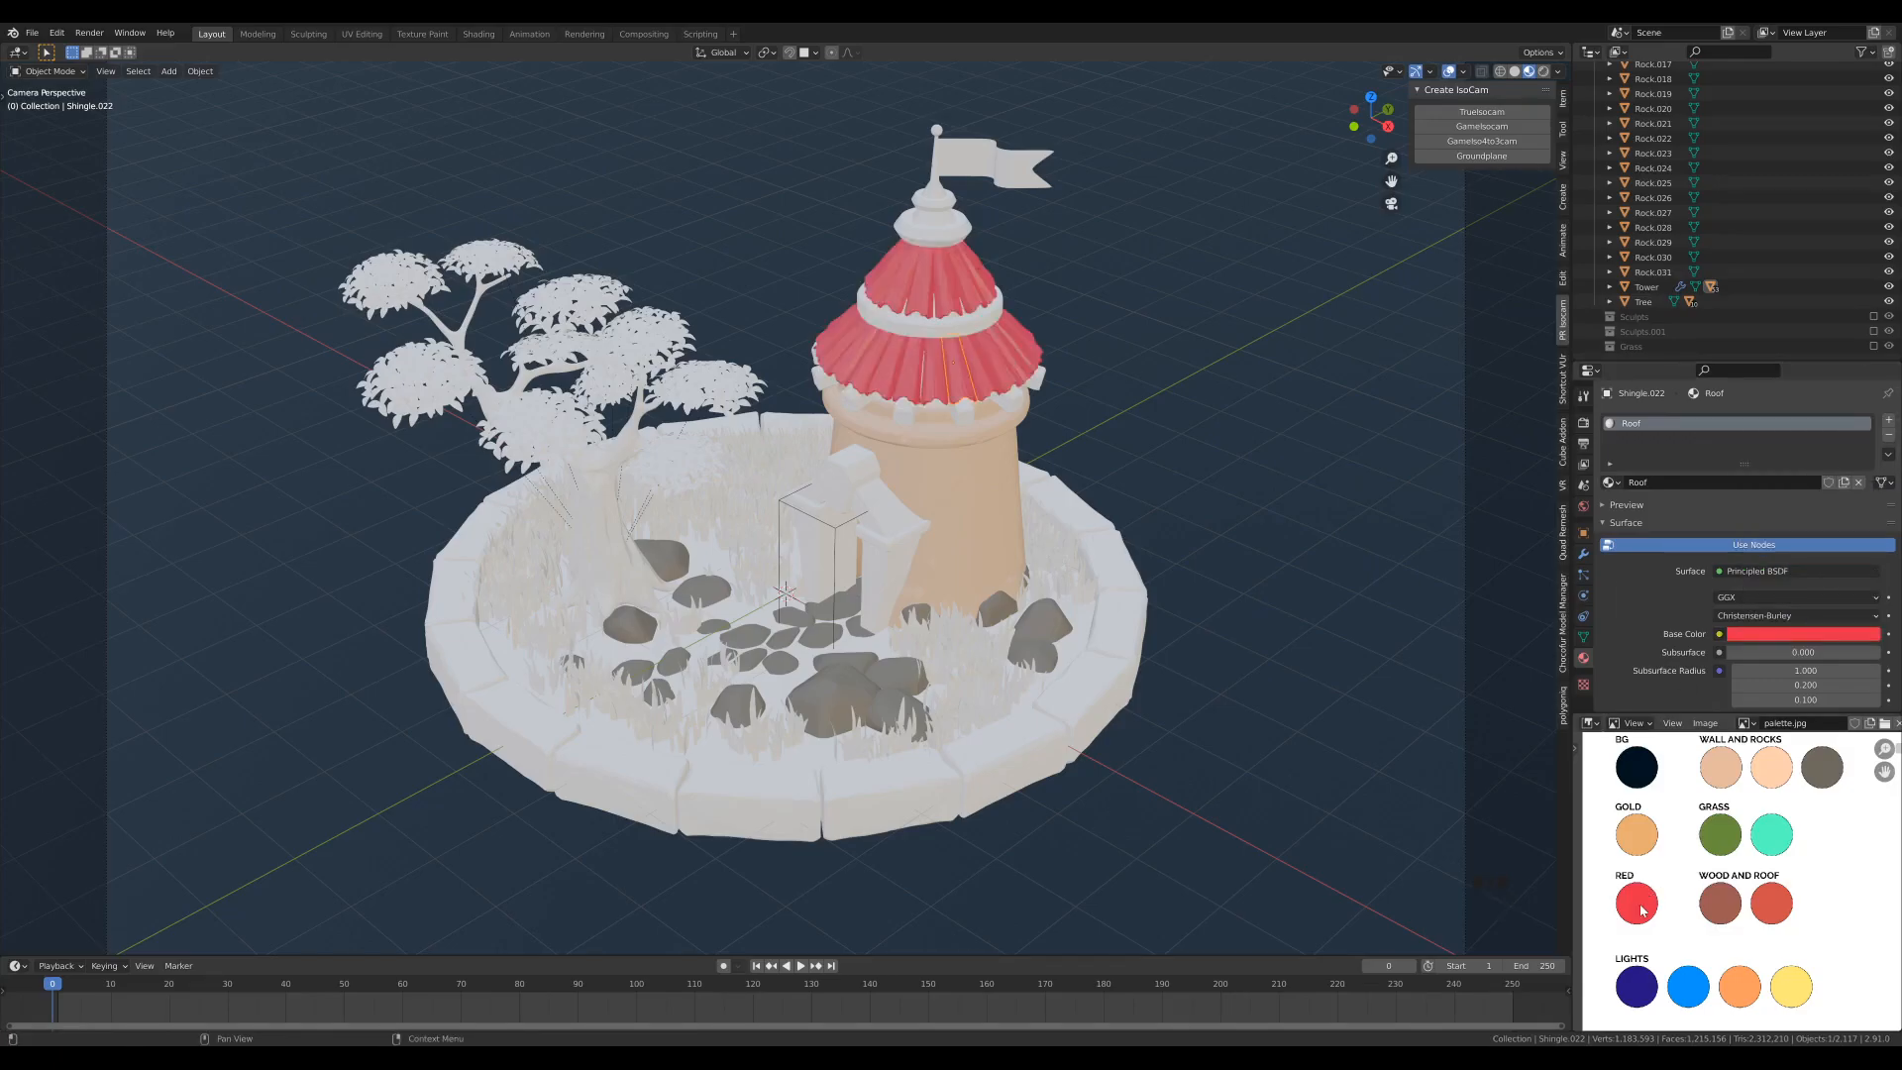
- Set the Roof material's roughness to 0.25
scroll(1635, 586, down, 5)
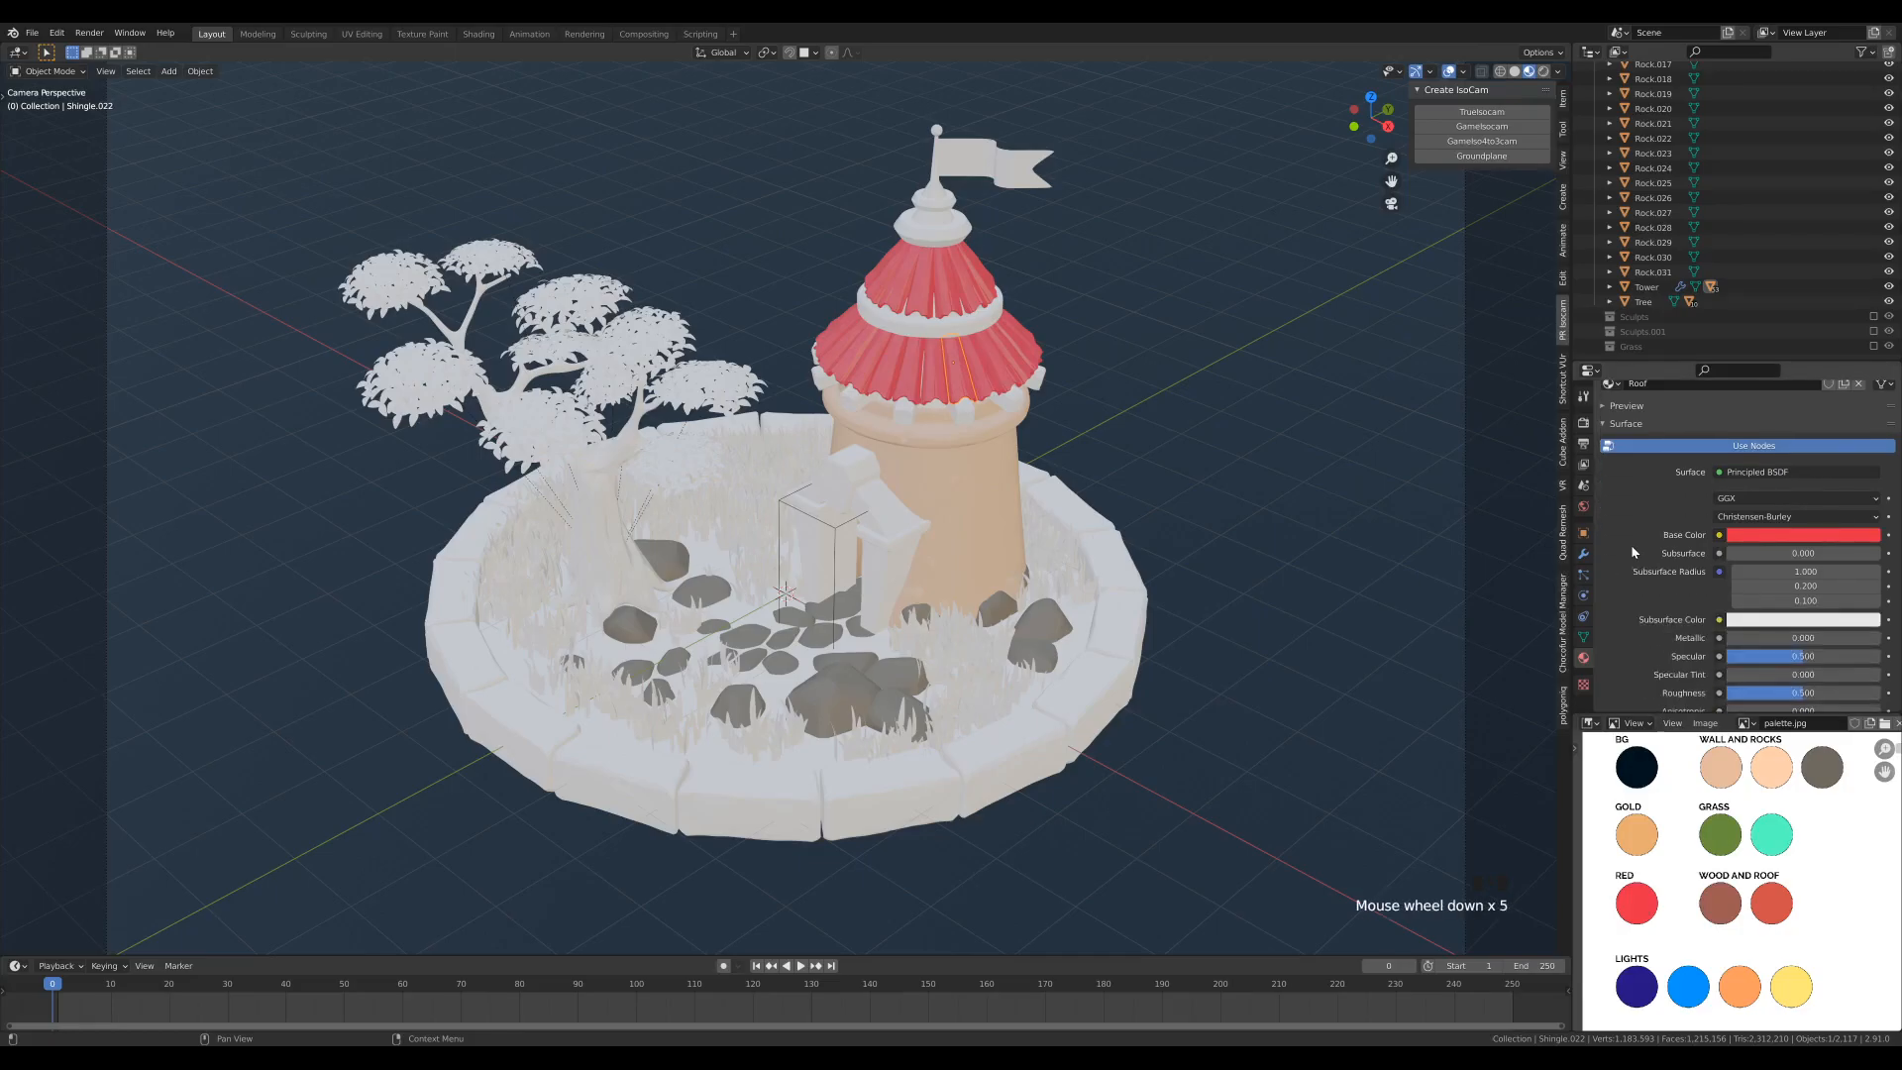
scroll(1645, 610, down, 2)
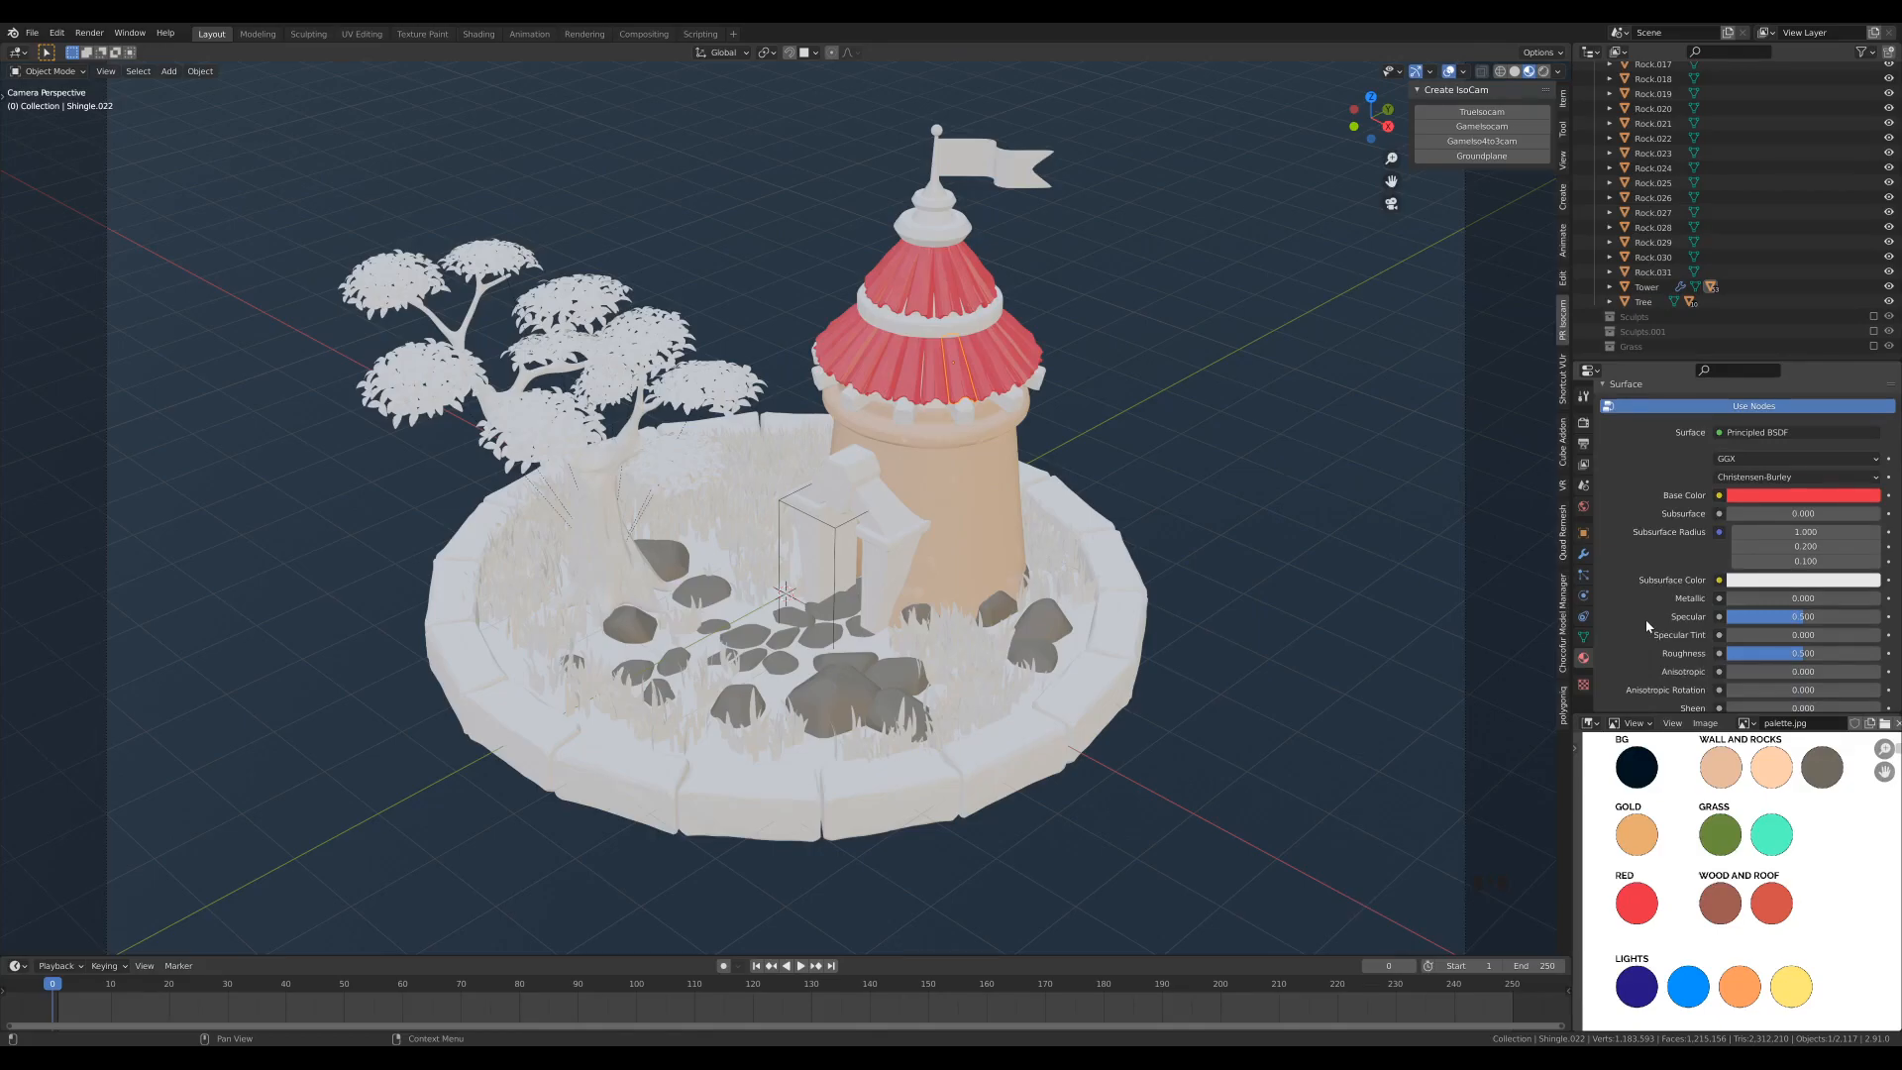
click(1814, 653)
text(0)
key(Return)
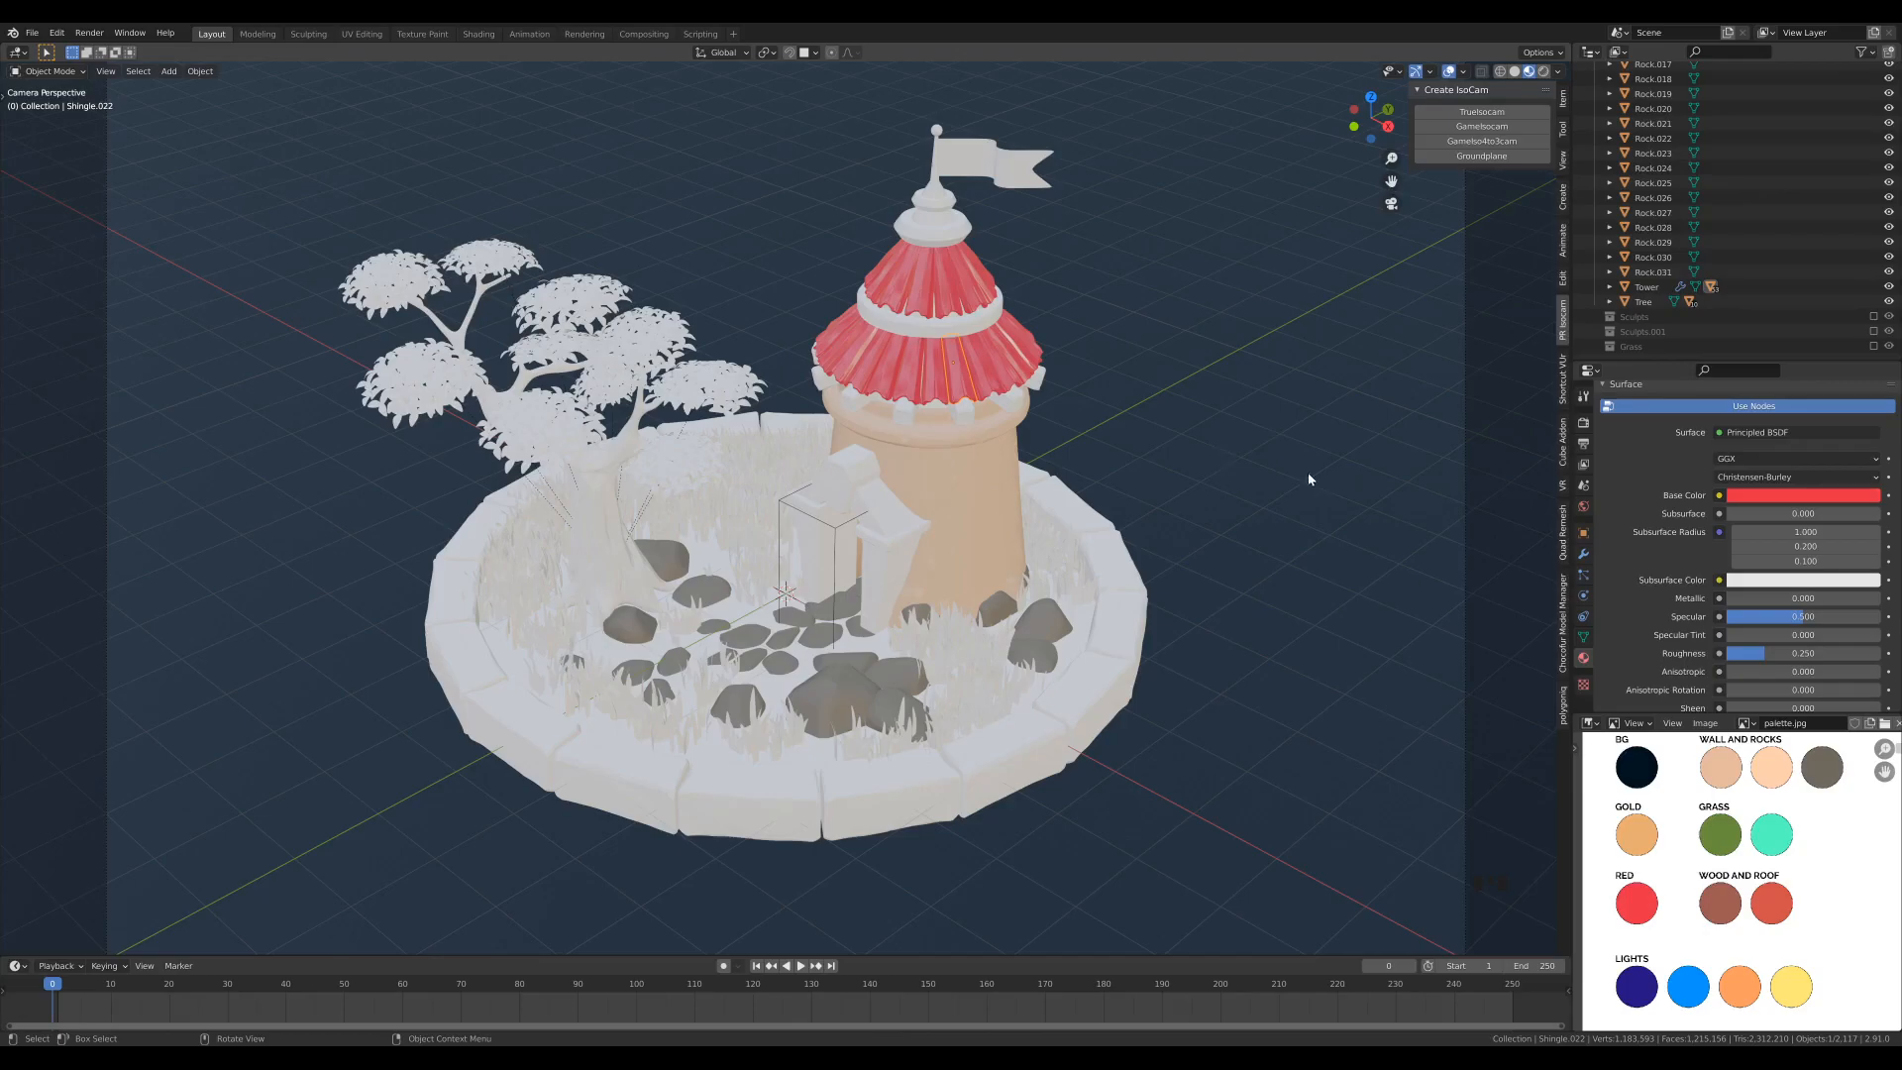
- Create a new material on the ornamental cap at the tip of the tower roof and name it Gold
click(941, 229)
click(921, 225)
click(919, 223)
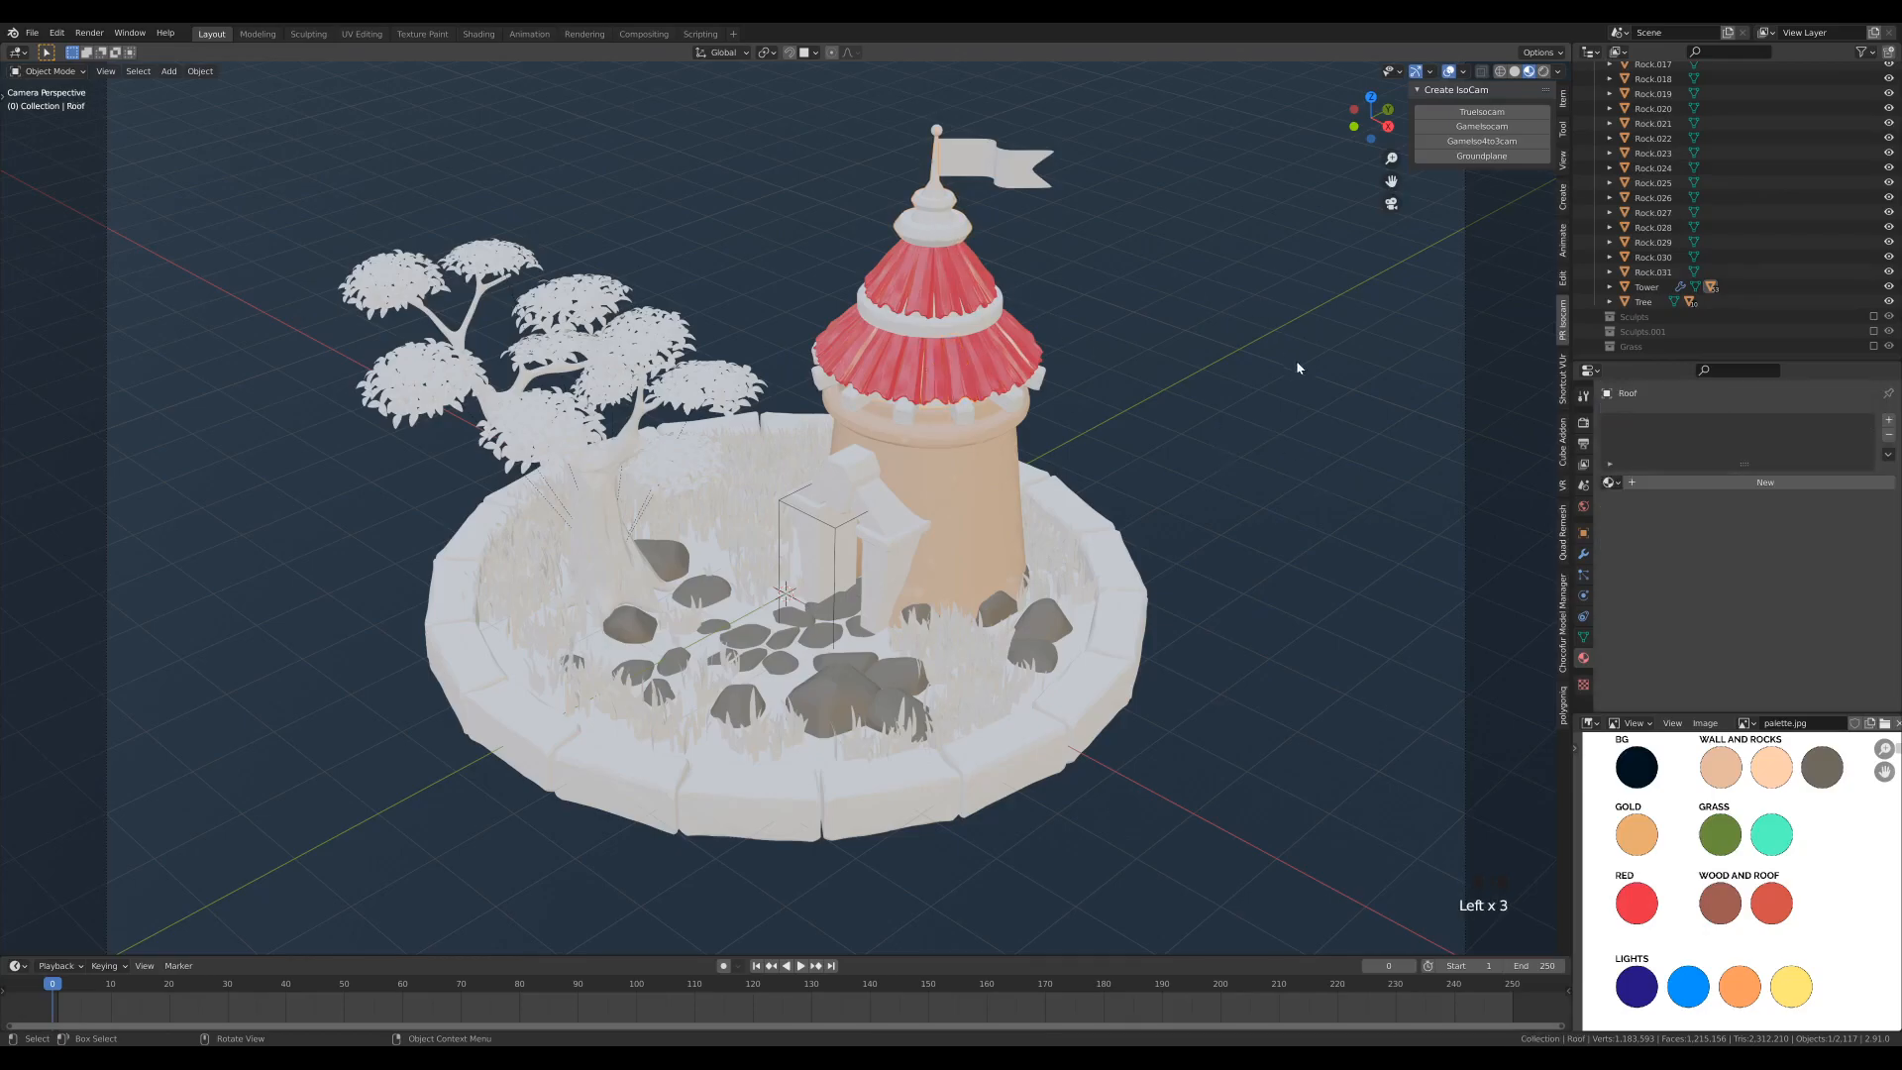
click(1670, 486)
click(1639, 424)
double_click(1640, 424)
text(Gold)
key(Return)
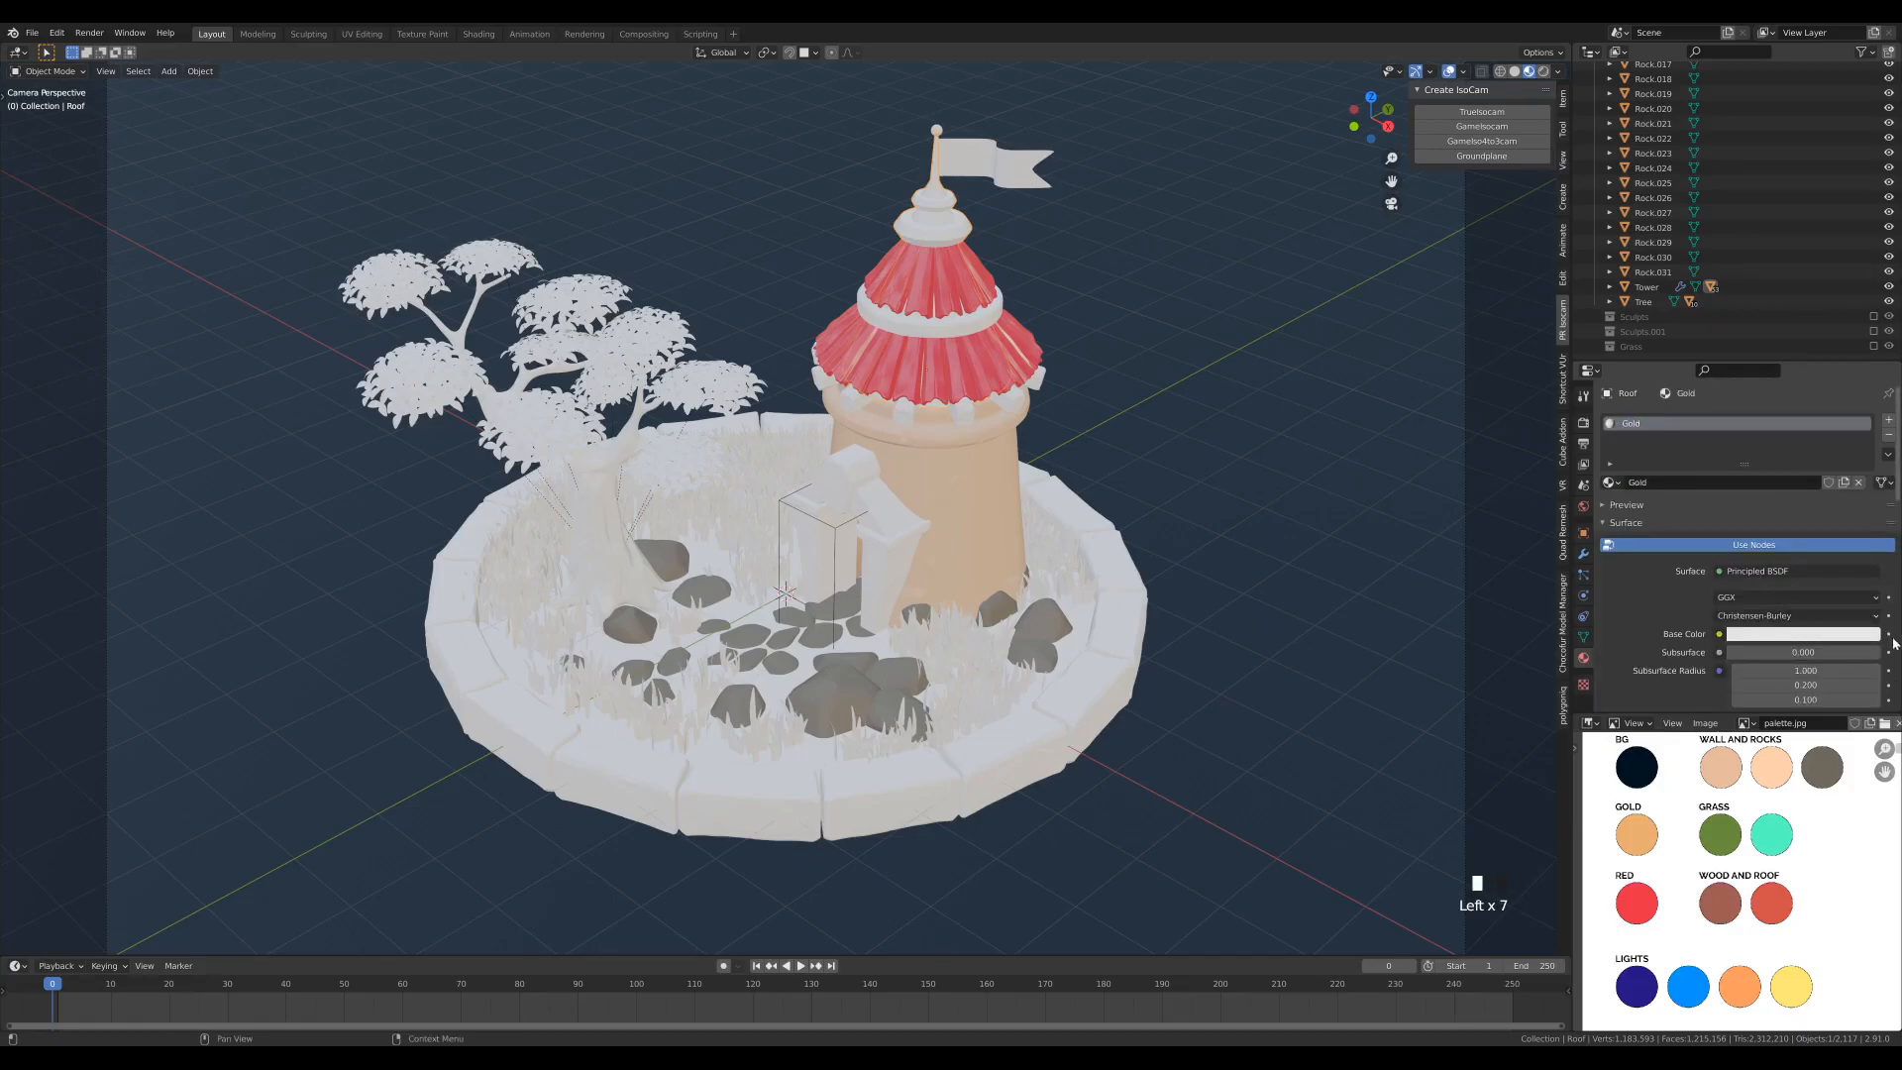
- Sample the Gold material's base color from the palette's Gold swatch
click(1819, 635)
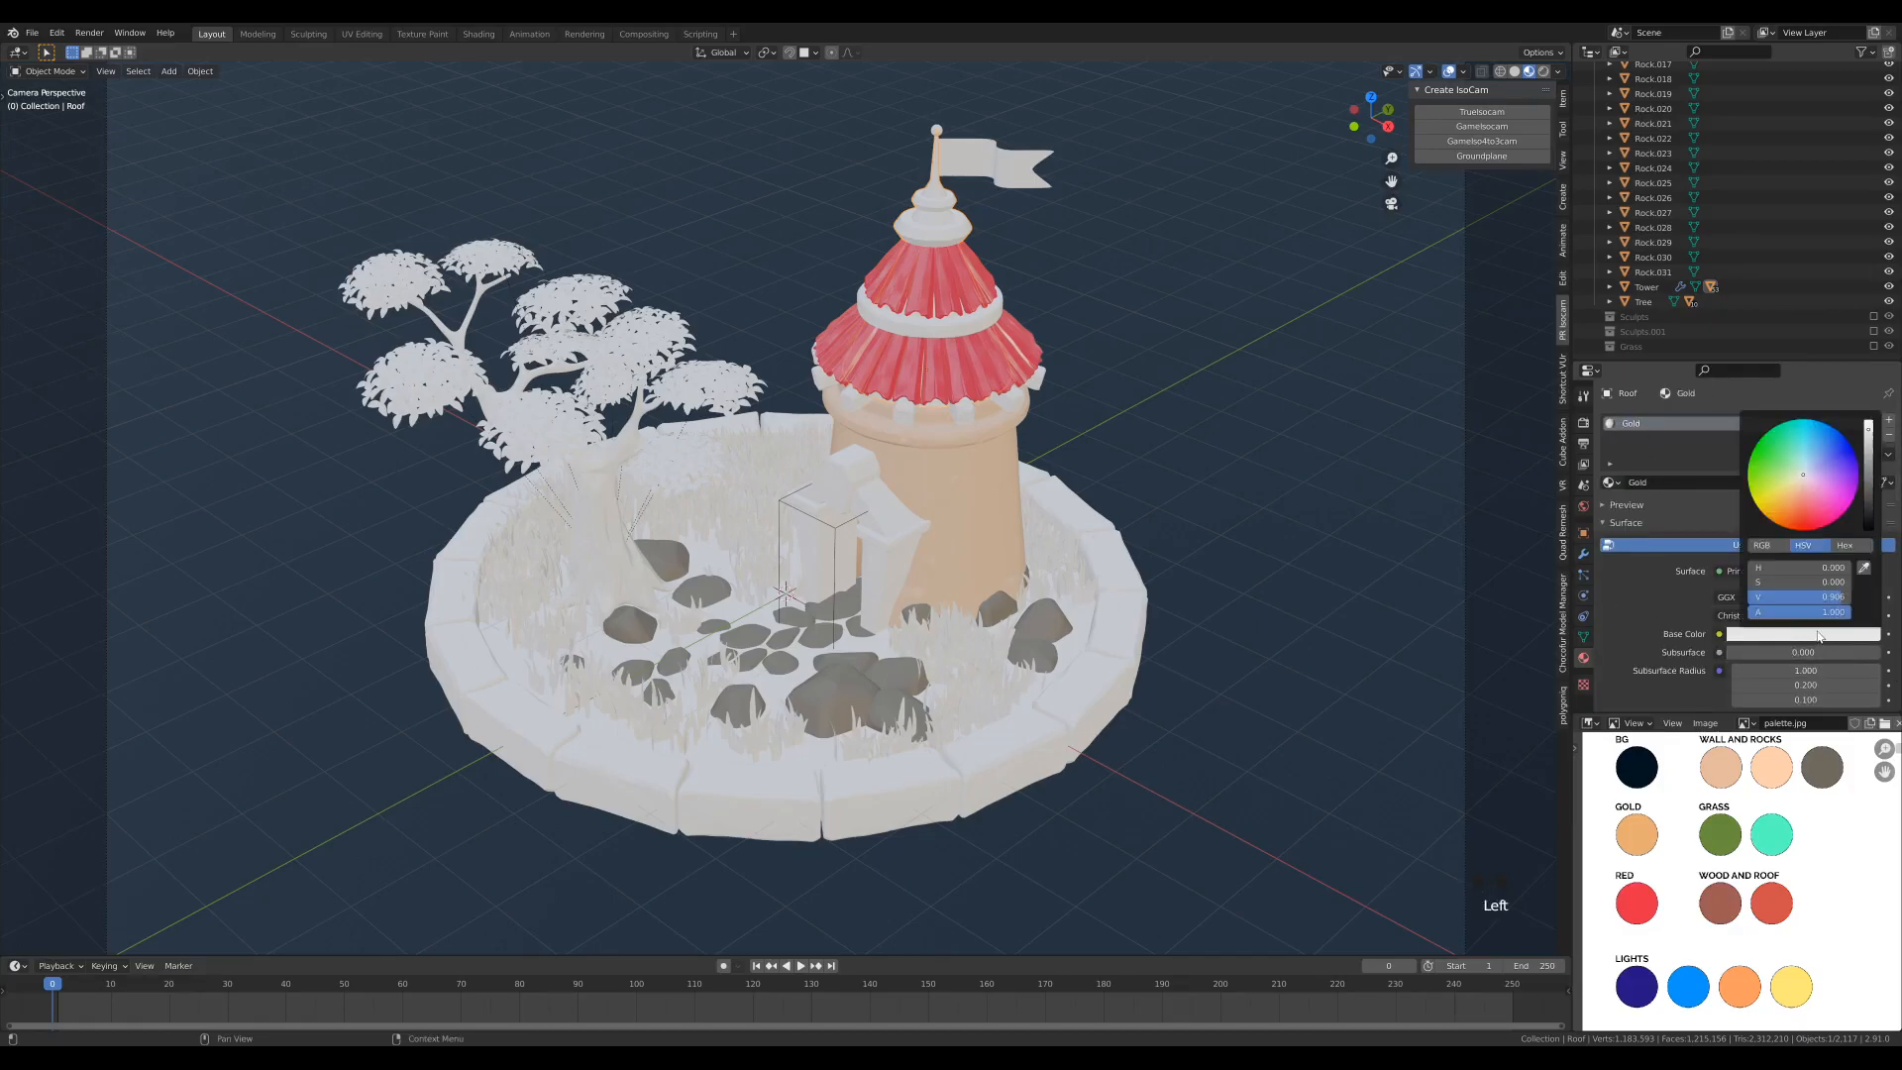
click(1864, 567)
click(1637, 837)
- Make the Gold material fully metallic at 1.0 and set its roughness to 0.45
scroll(1623, 600, down, 7)
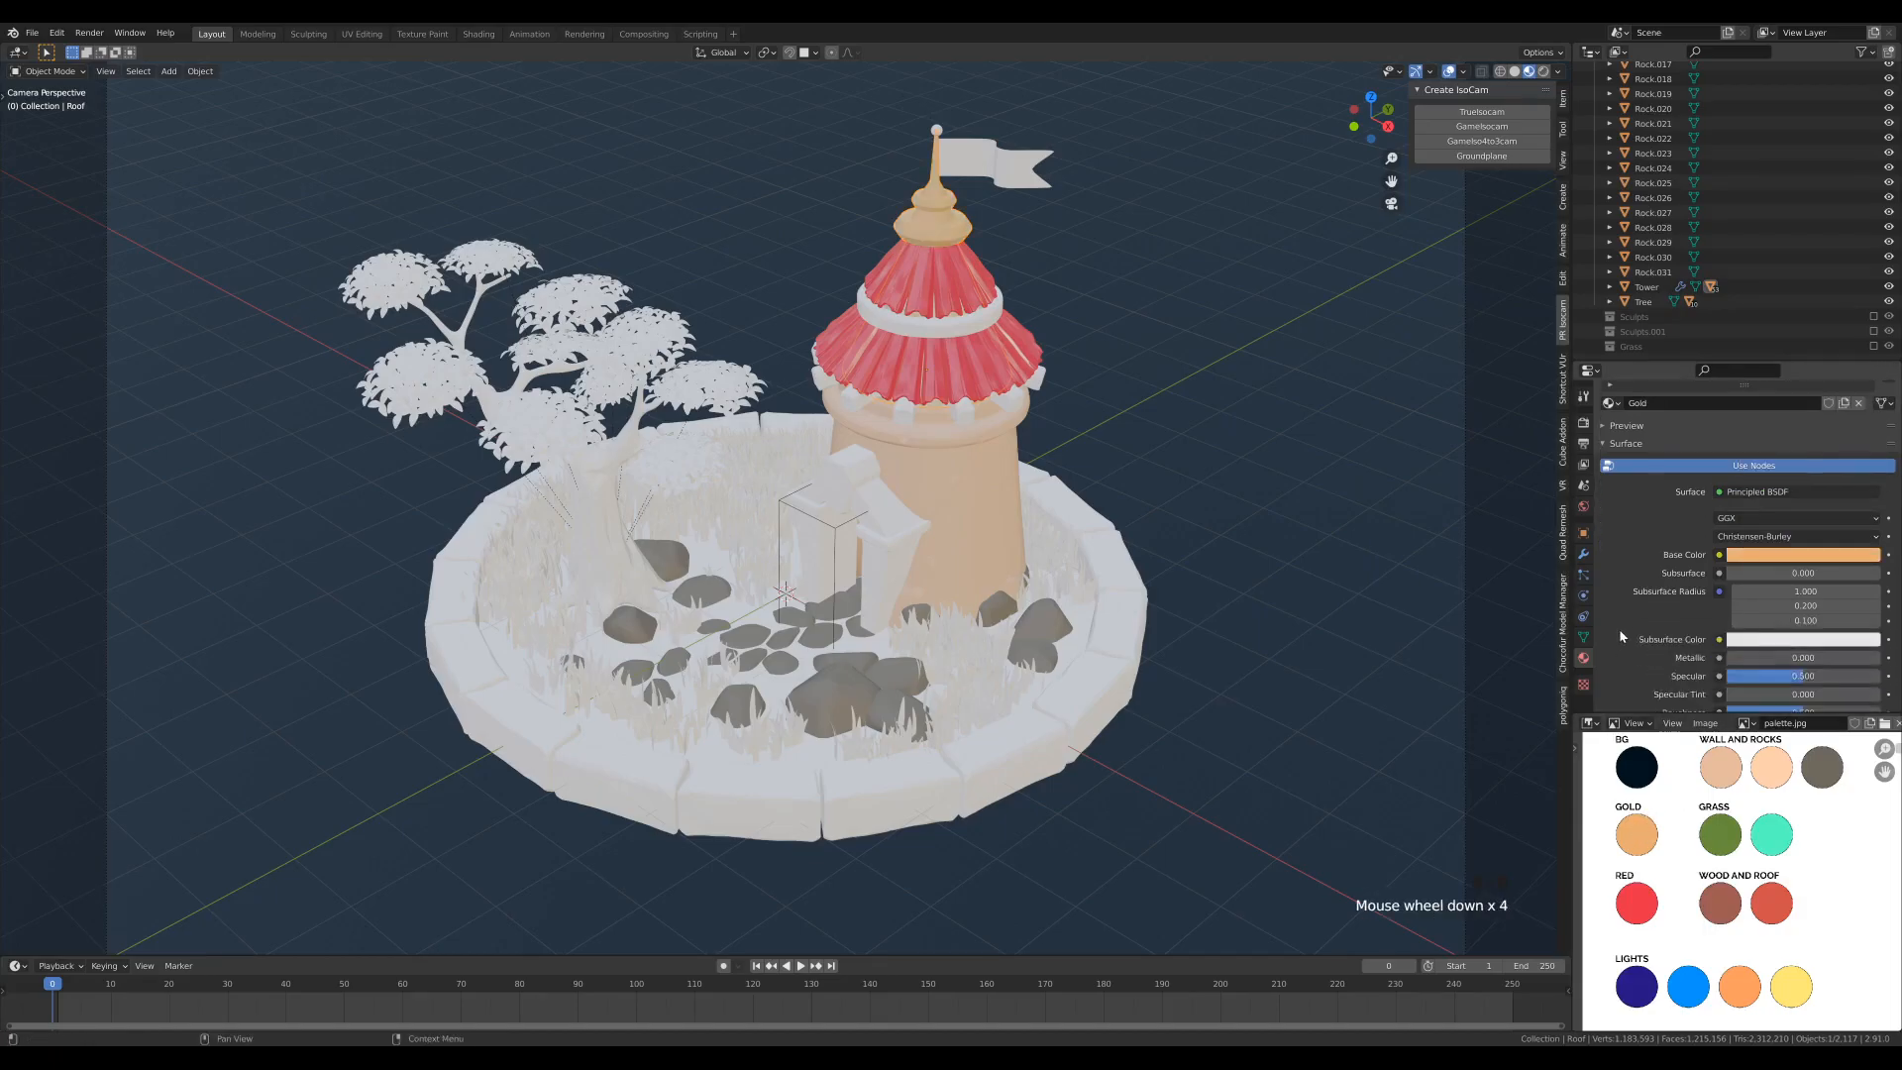
drag(1754, 600, 1879, 600)
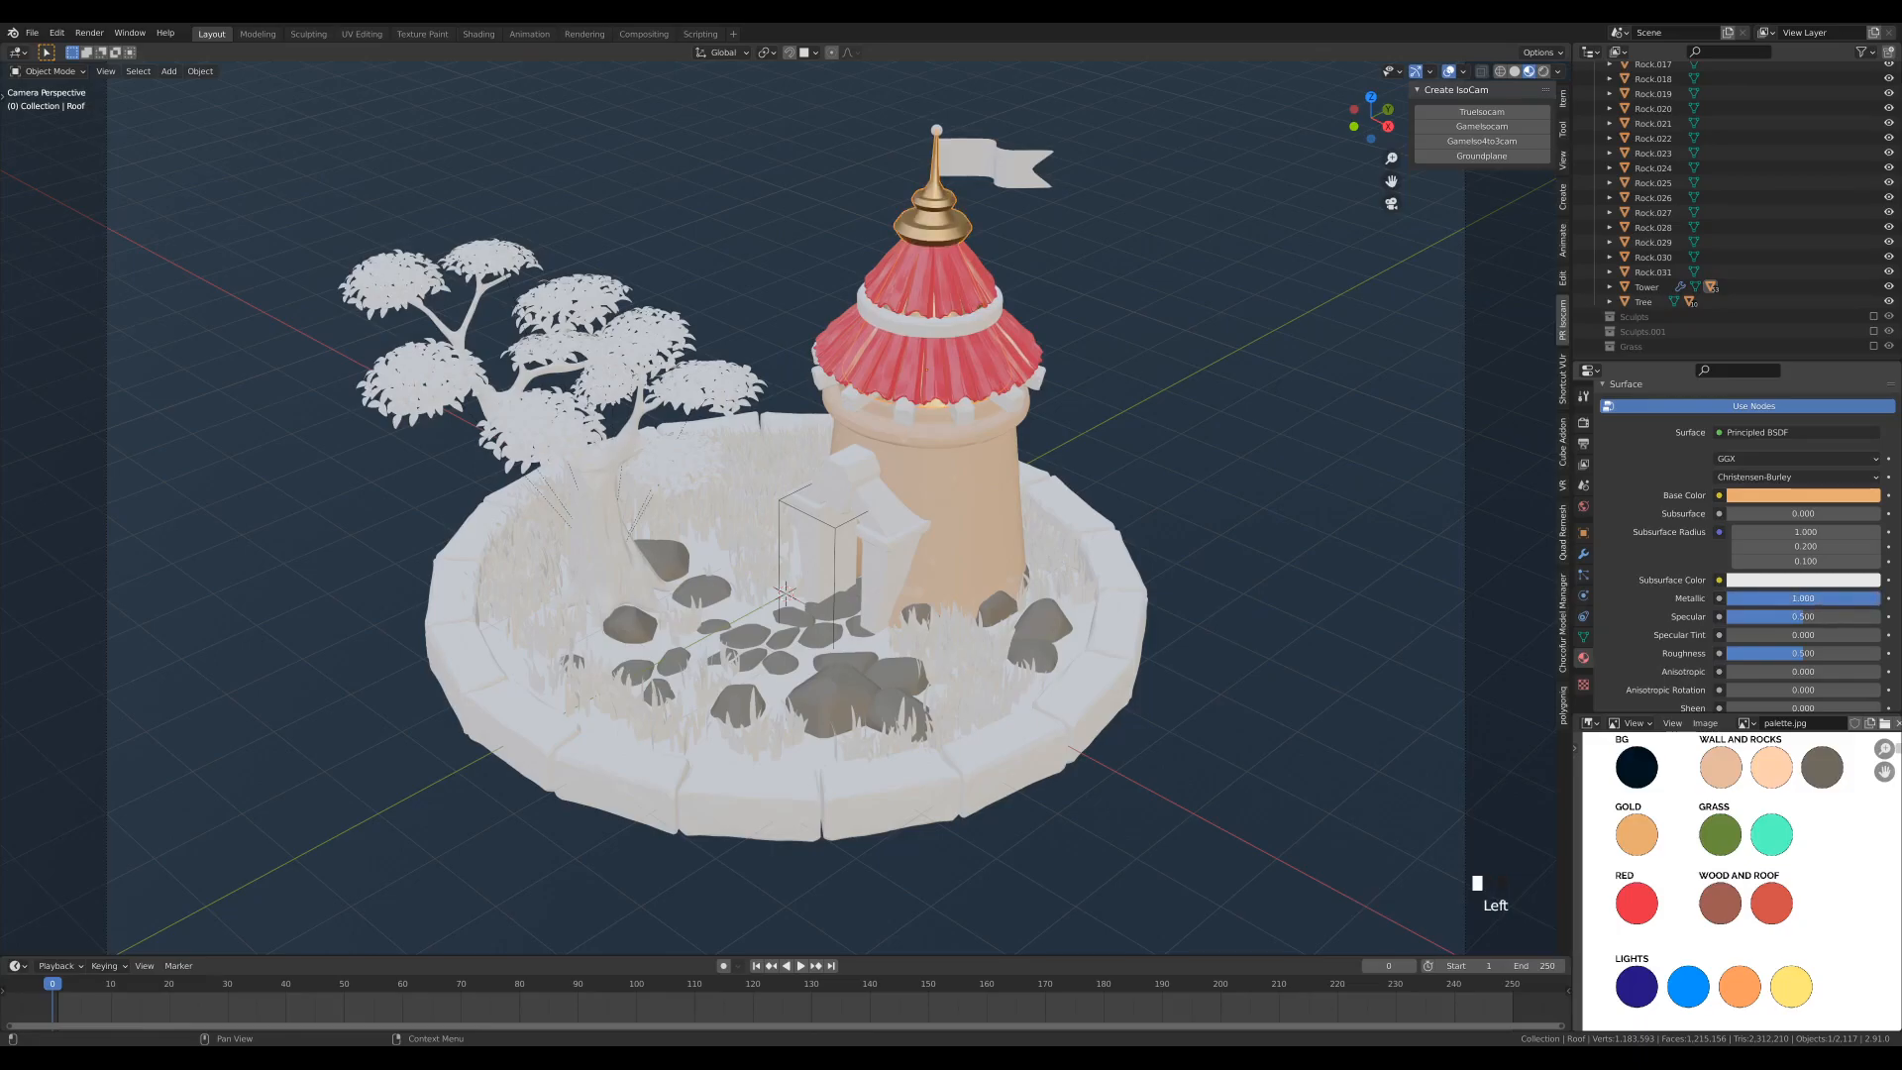
click(1811, 654)
text(0.45)
key(Return)
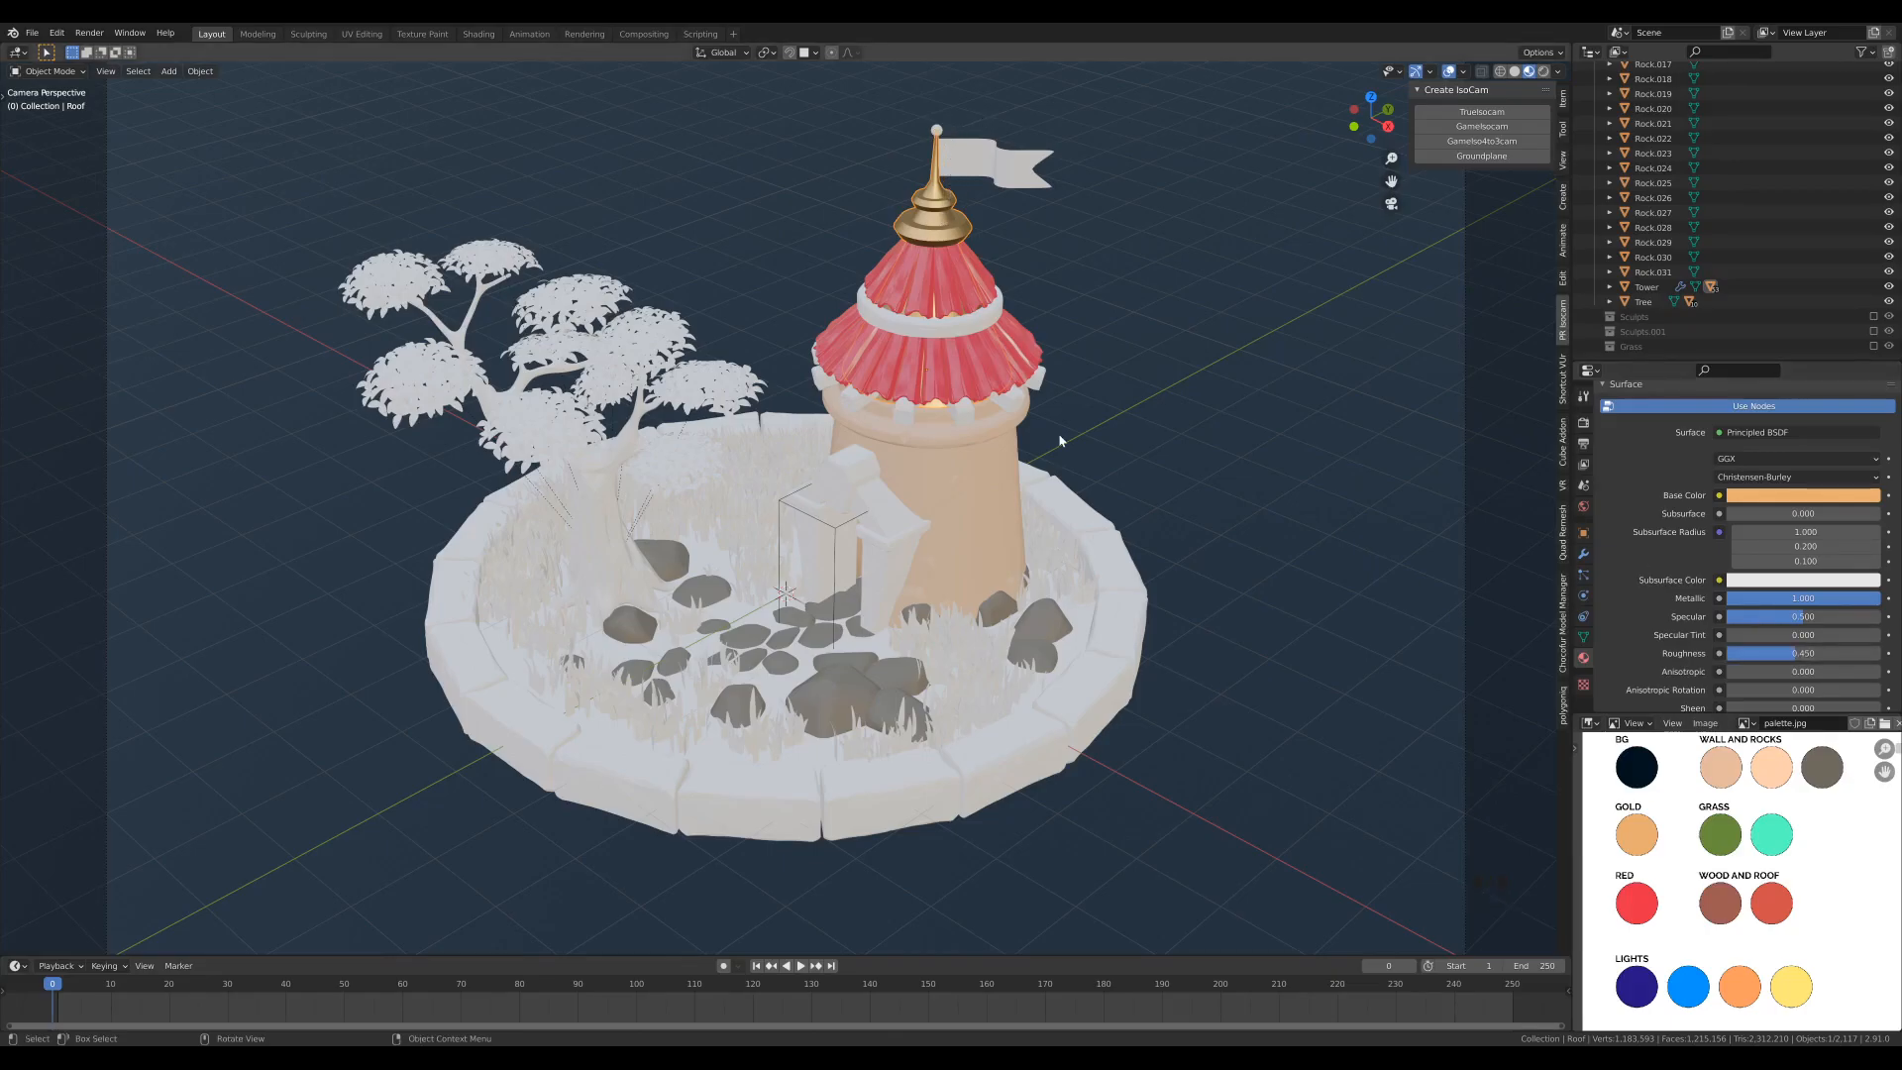
- Resample the base color of the shingles' Roof material from the palette's orange-red Wood and Roof swatch
click(1032, 468)
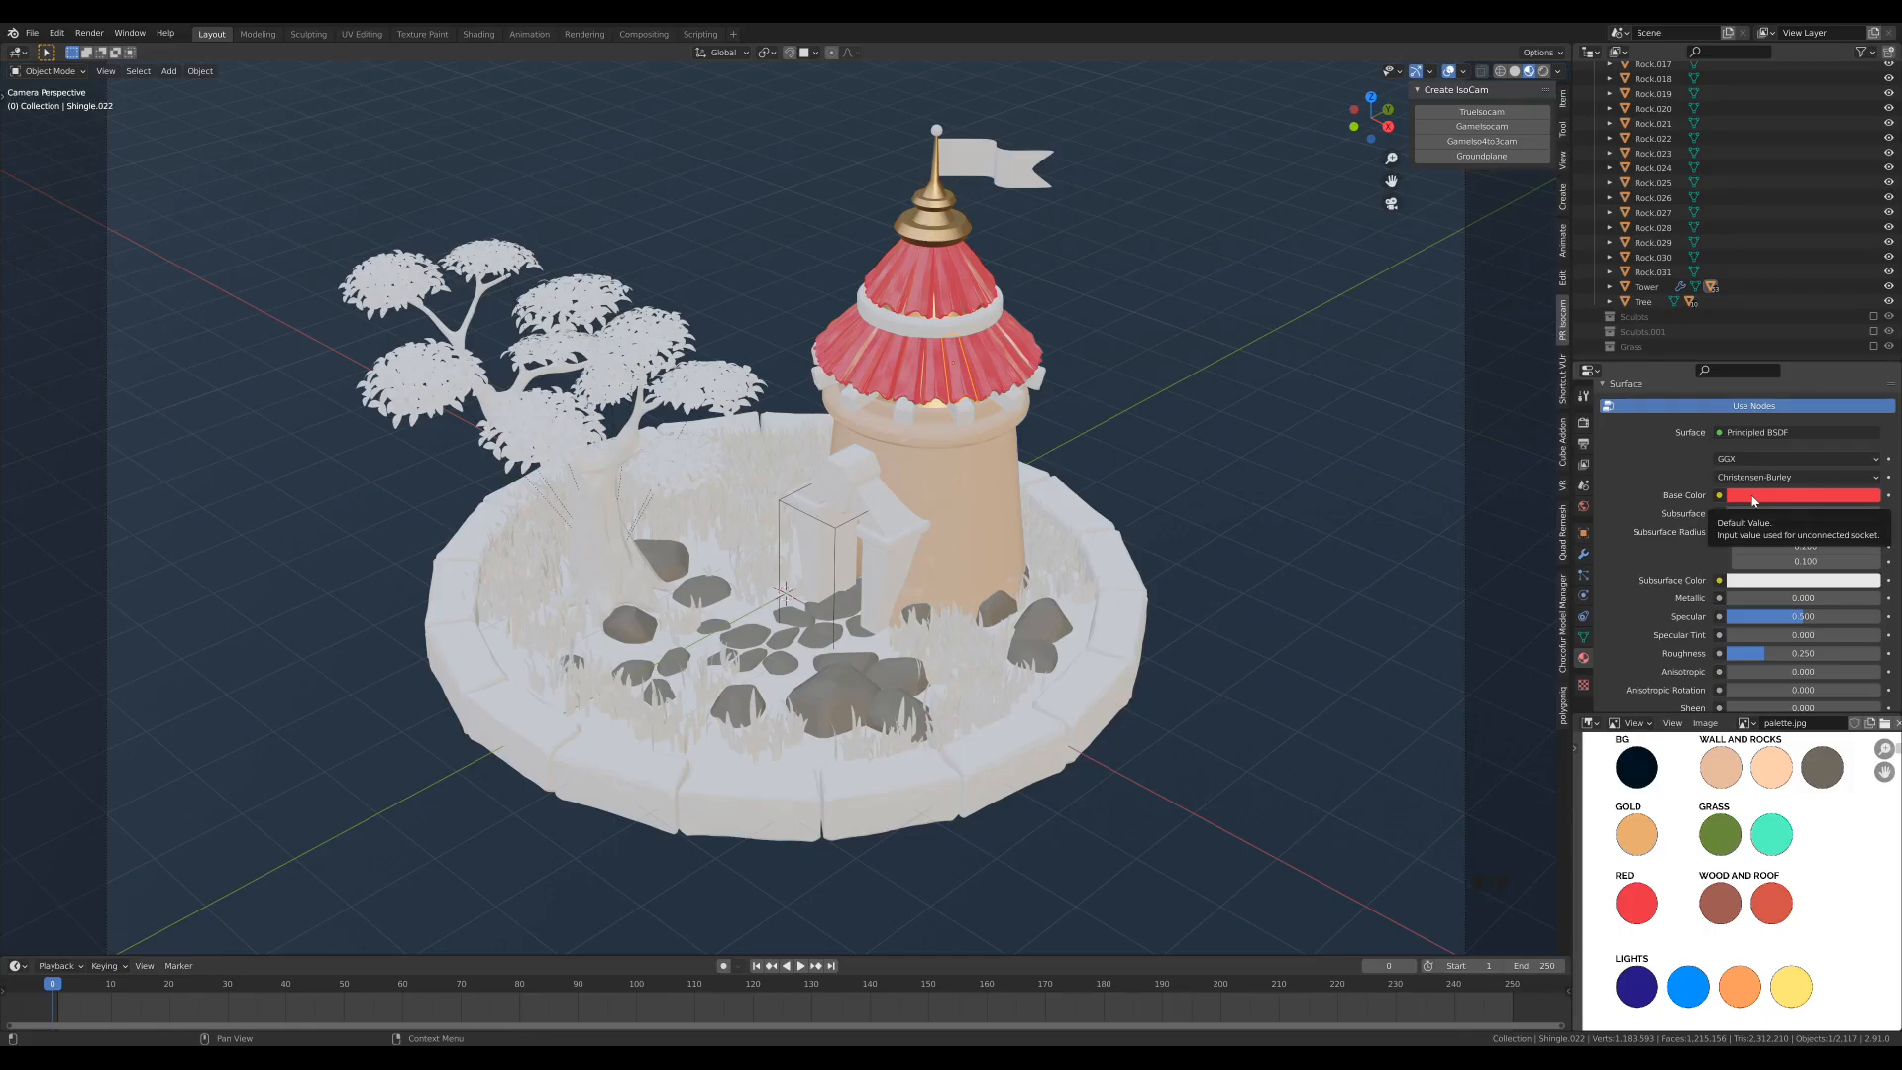
click(1753, 500)
click(1858, 439)
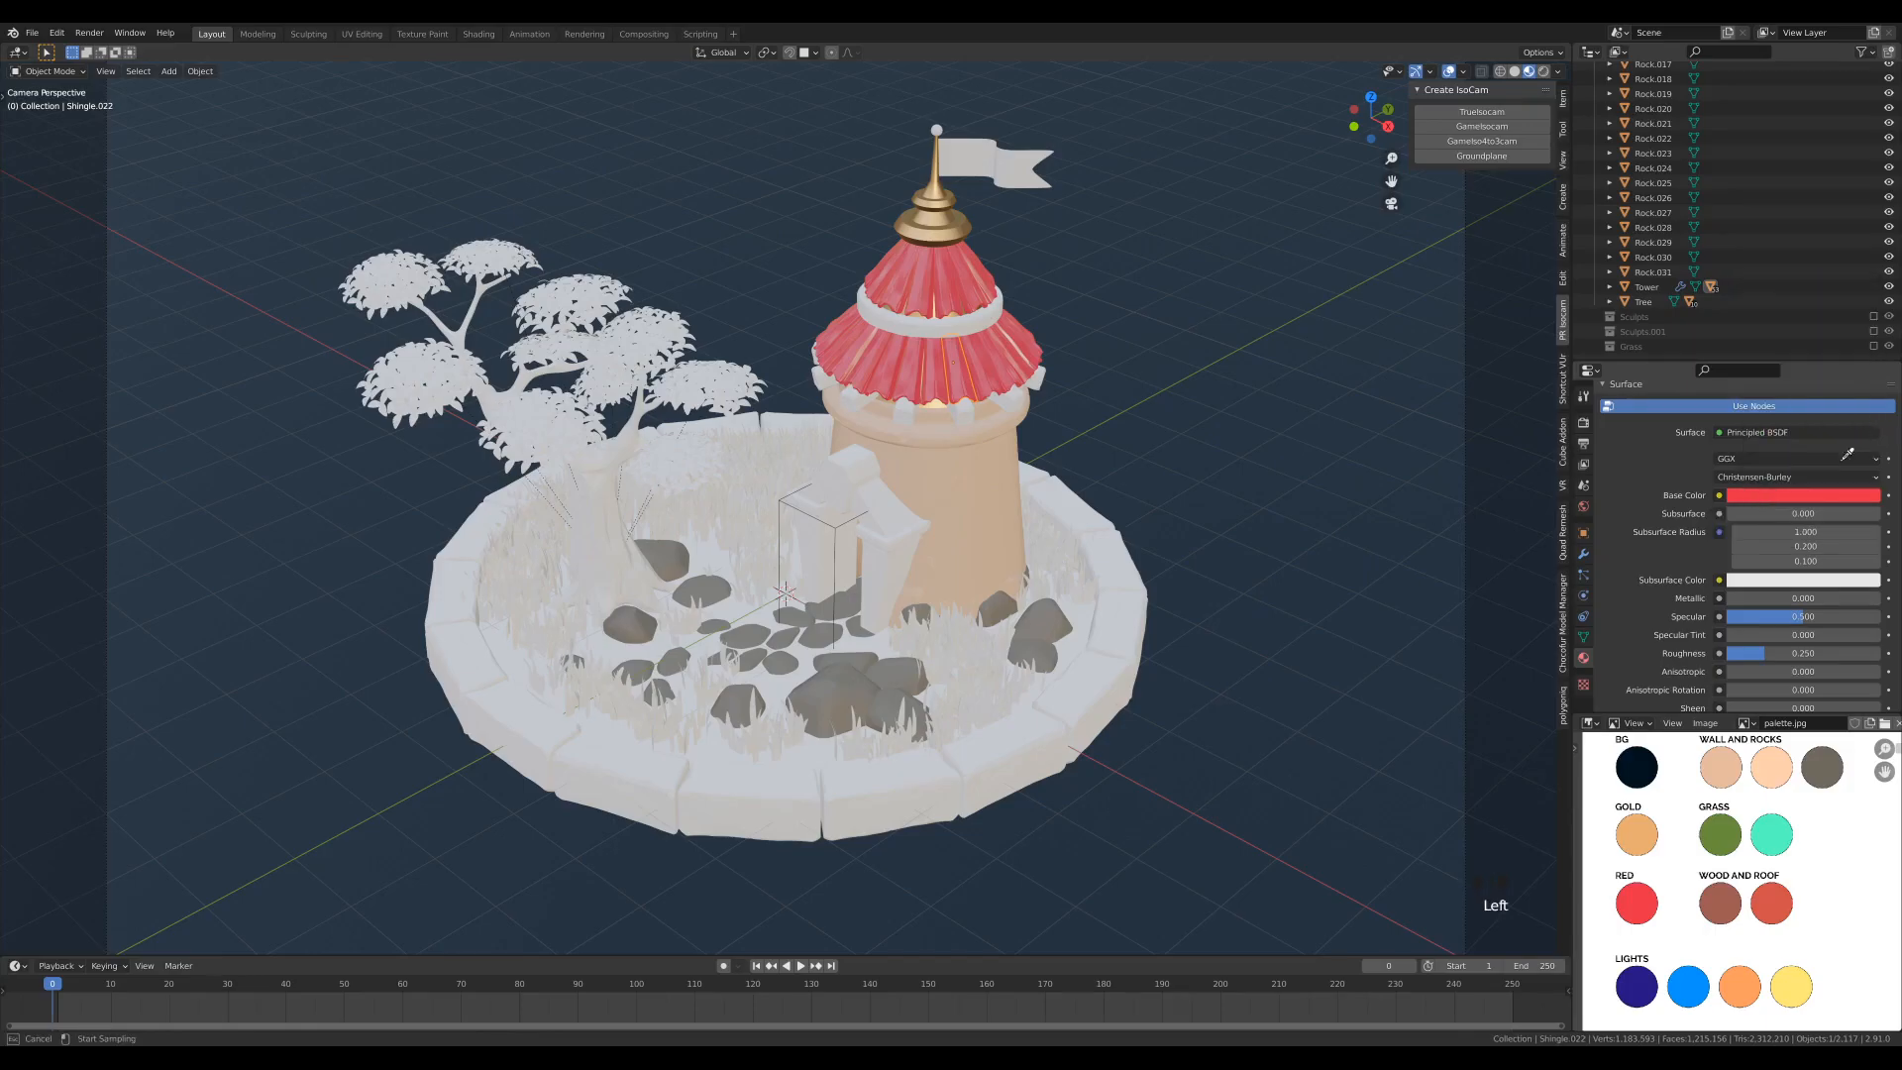
click(1772, 895)
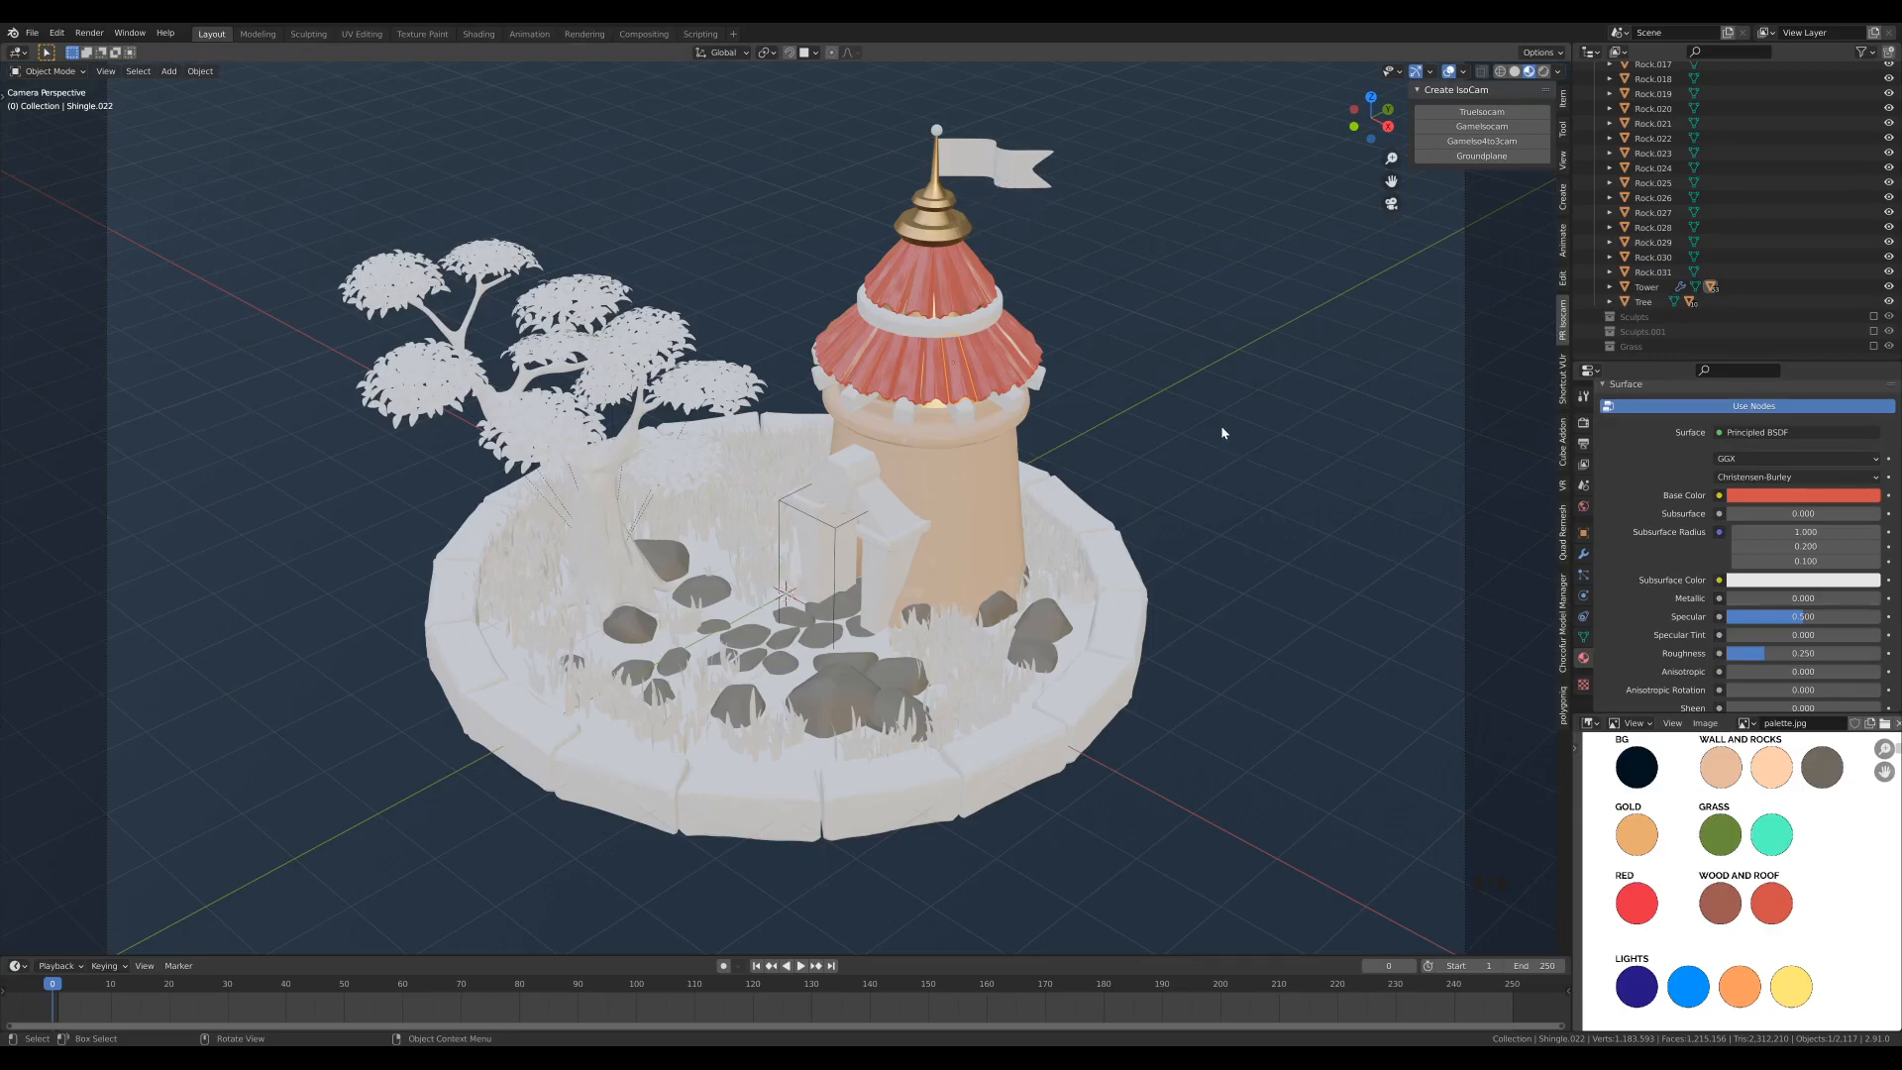
- Create a new material on the flag and name it Red
click(1008, 158)
click(1732, 489)
double_click(1646, 422)
text(Red)
key(Return)
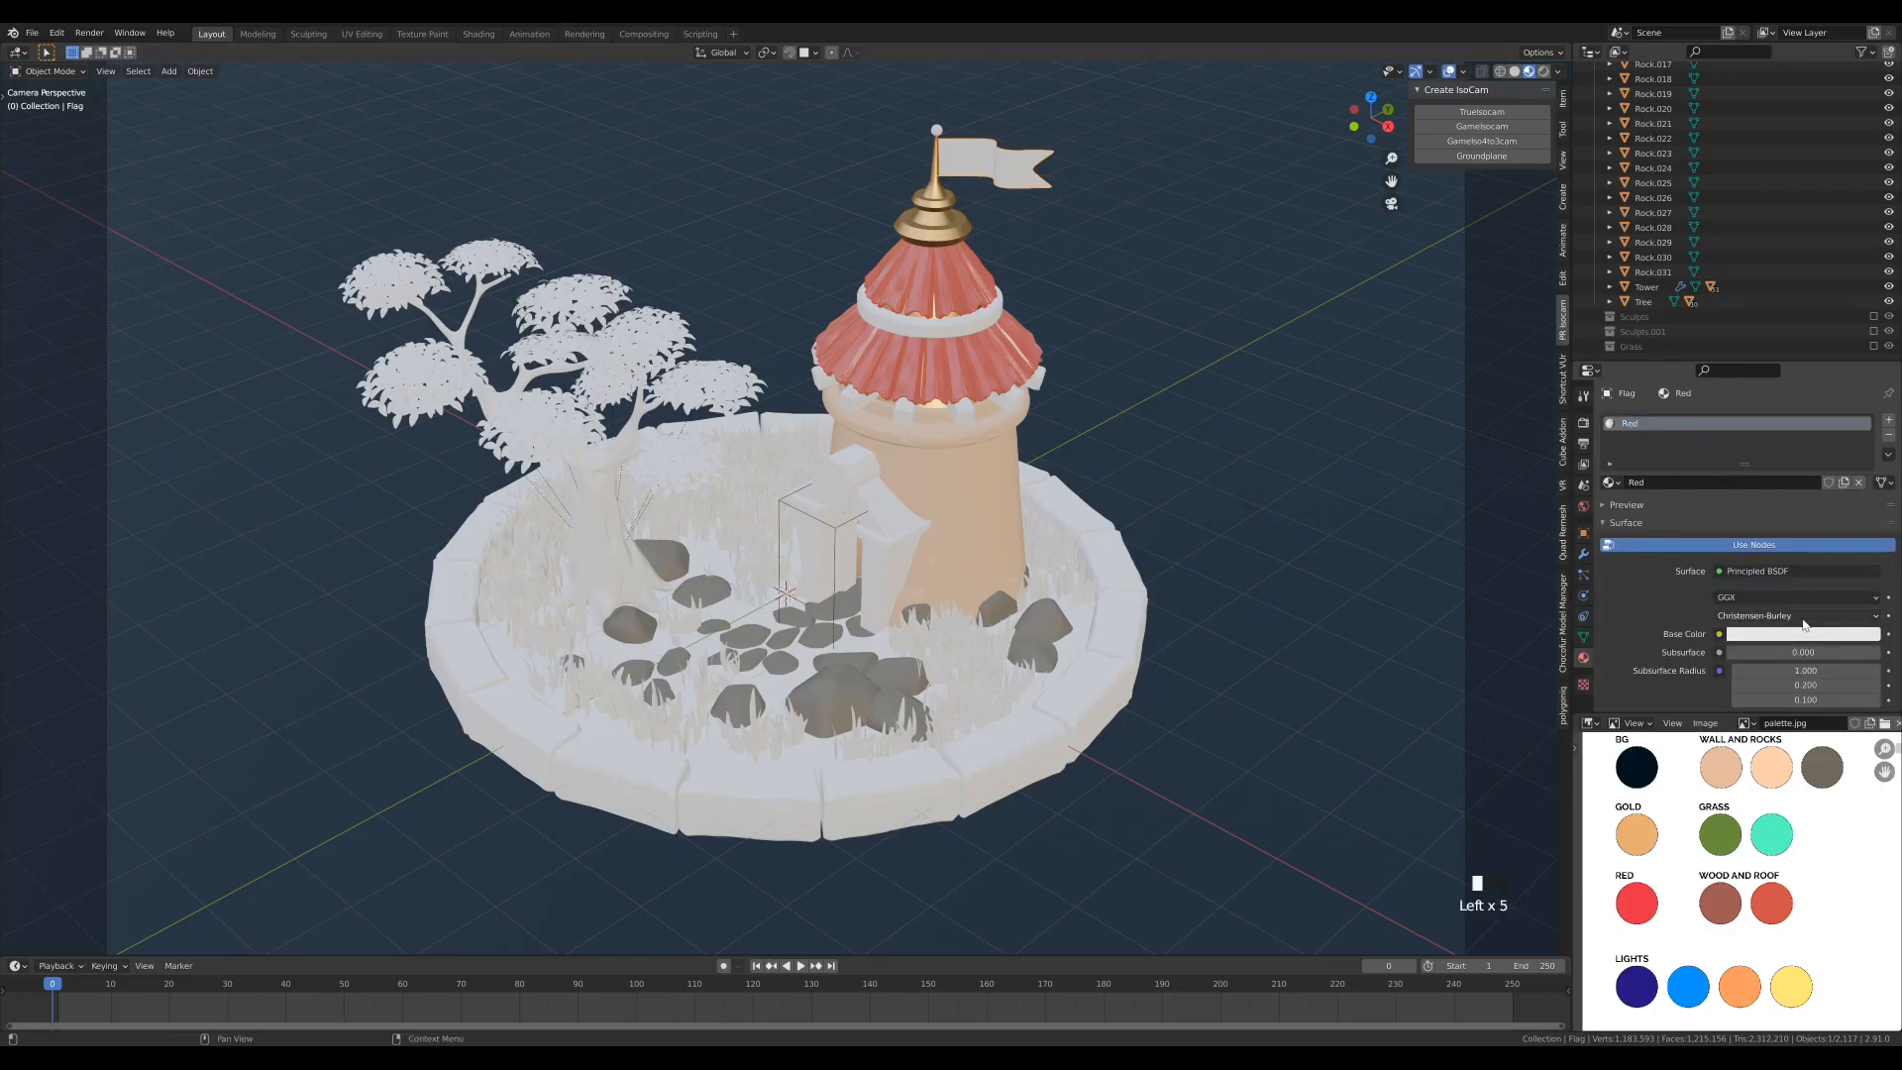
- Sample the Red material's base color from the palette's Red swatch and set its roughness to 1.0
click(1803, 634)
click(1867, 574)
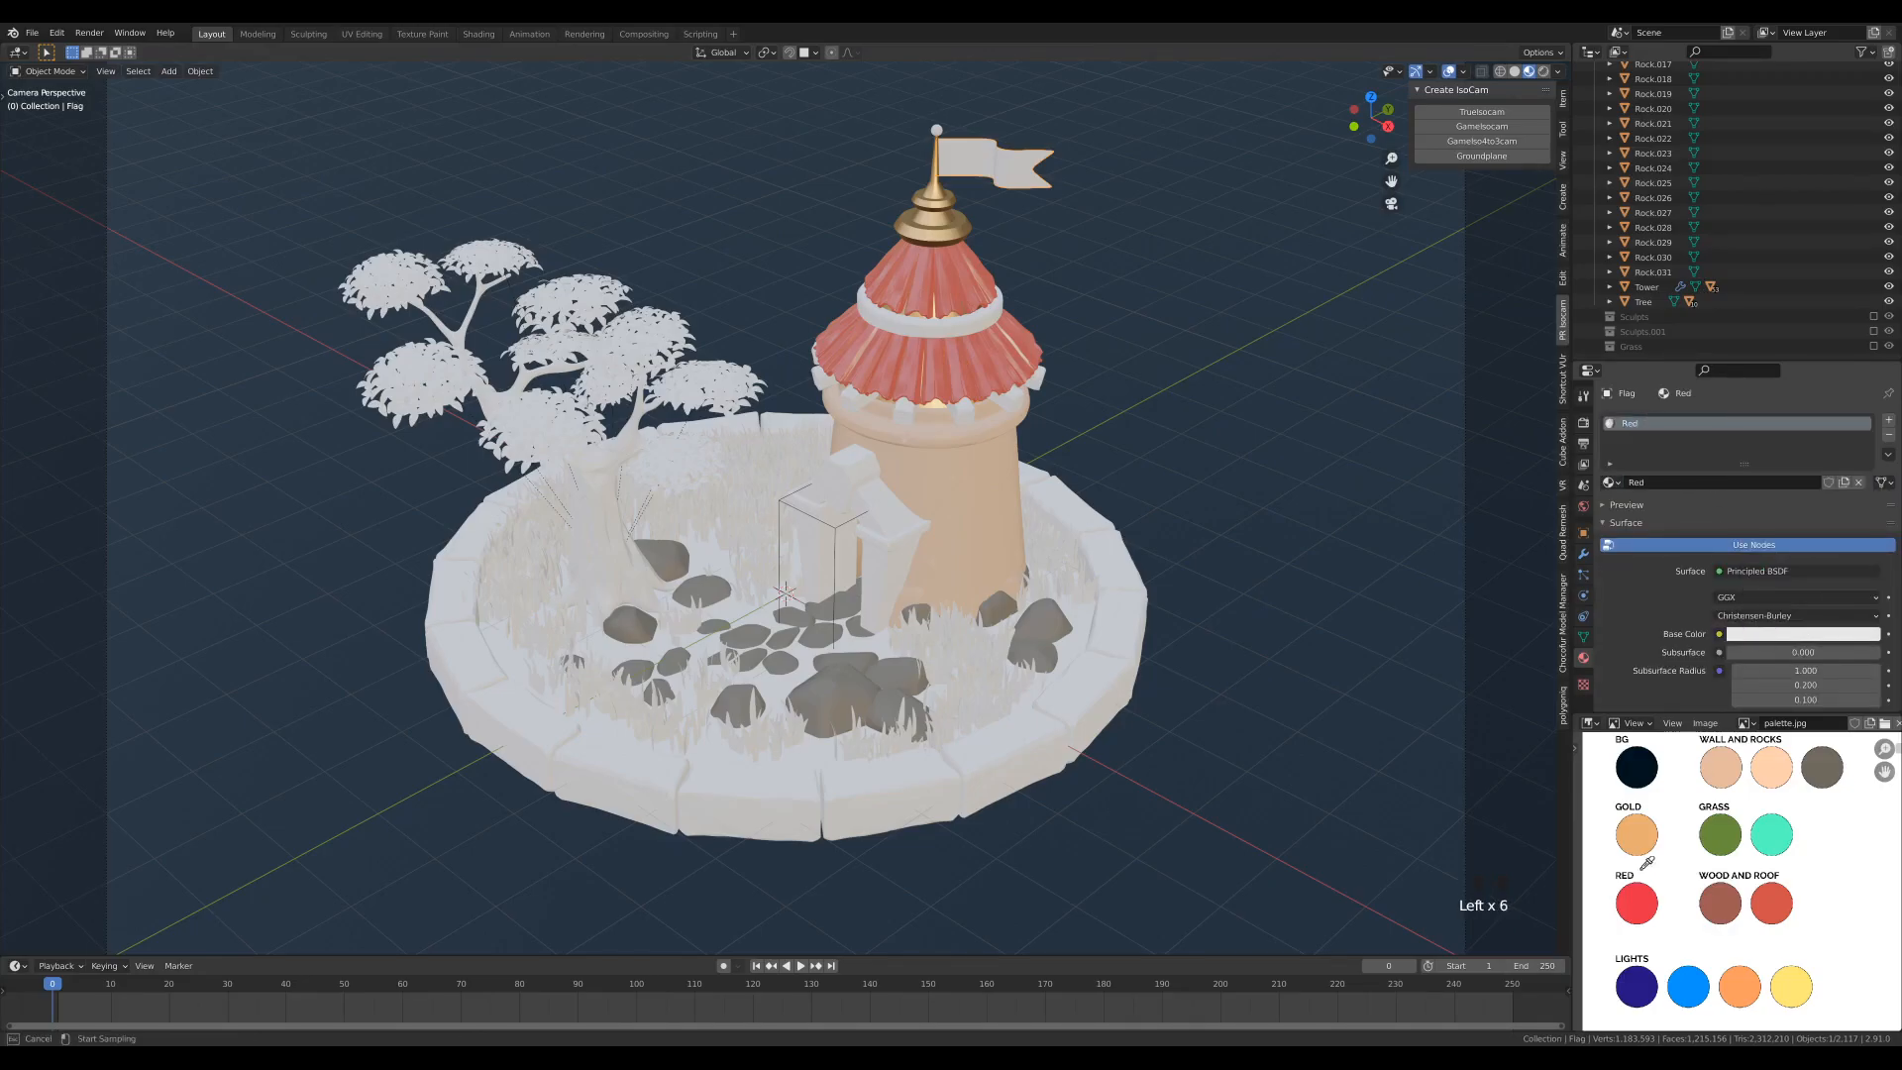
click(1639, 899)
scroll(1654, 594, down, 4)
scroll(1654, 593, down, 5)
drag(1761, 615, 1853, 615)
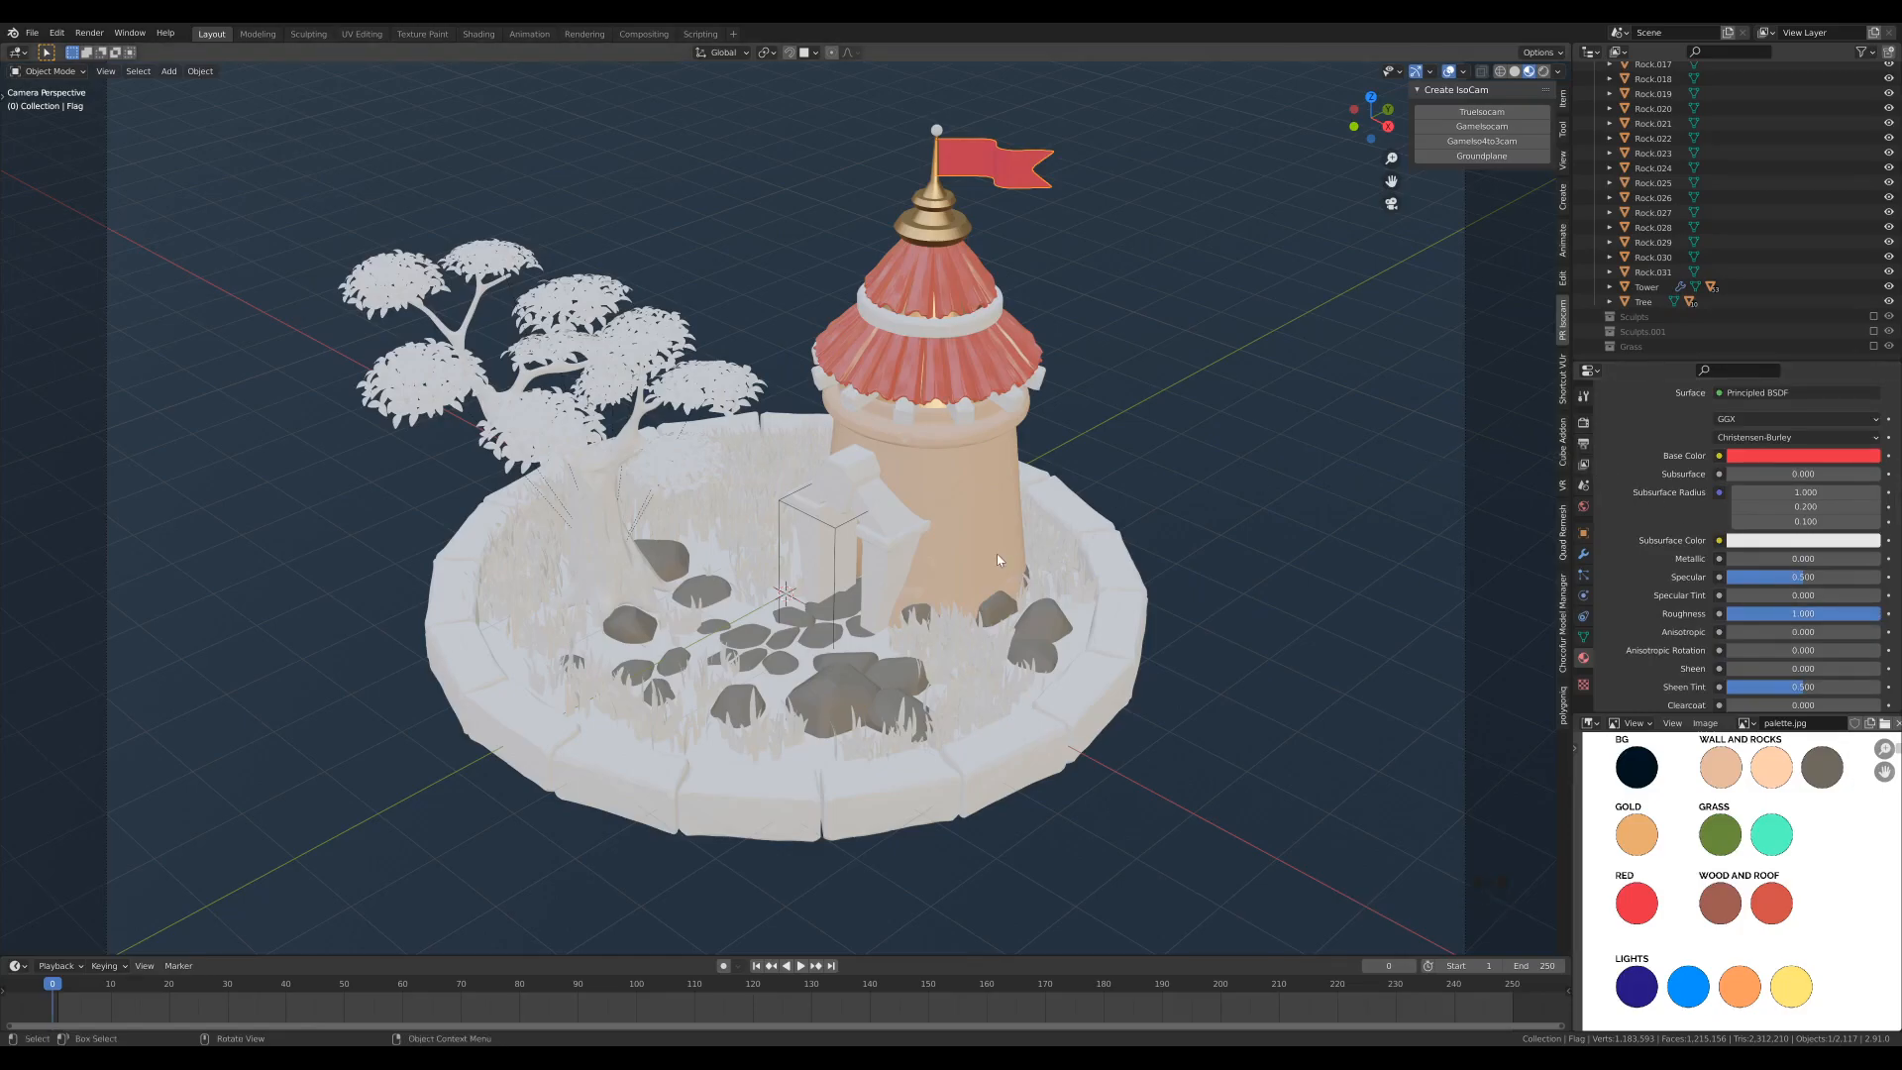
- Create a new material on the logs beneath the tower's roof and name it Wood
click(965, 418)
click(1652, 483)
double_click(1642, 426)
text(Wood)
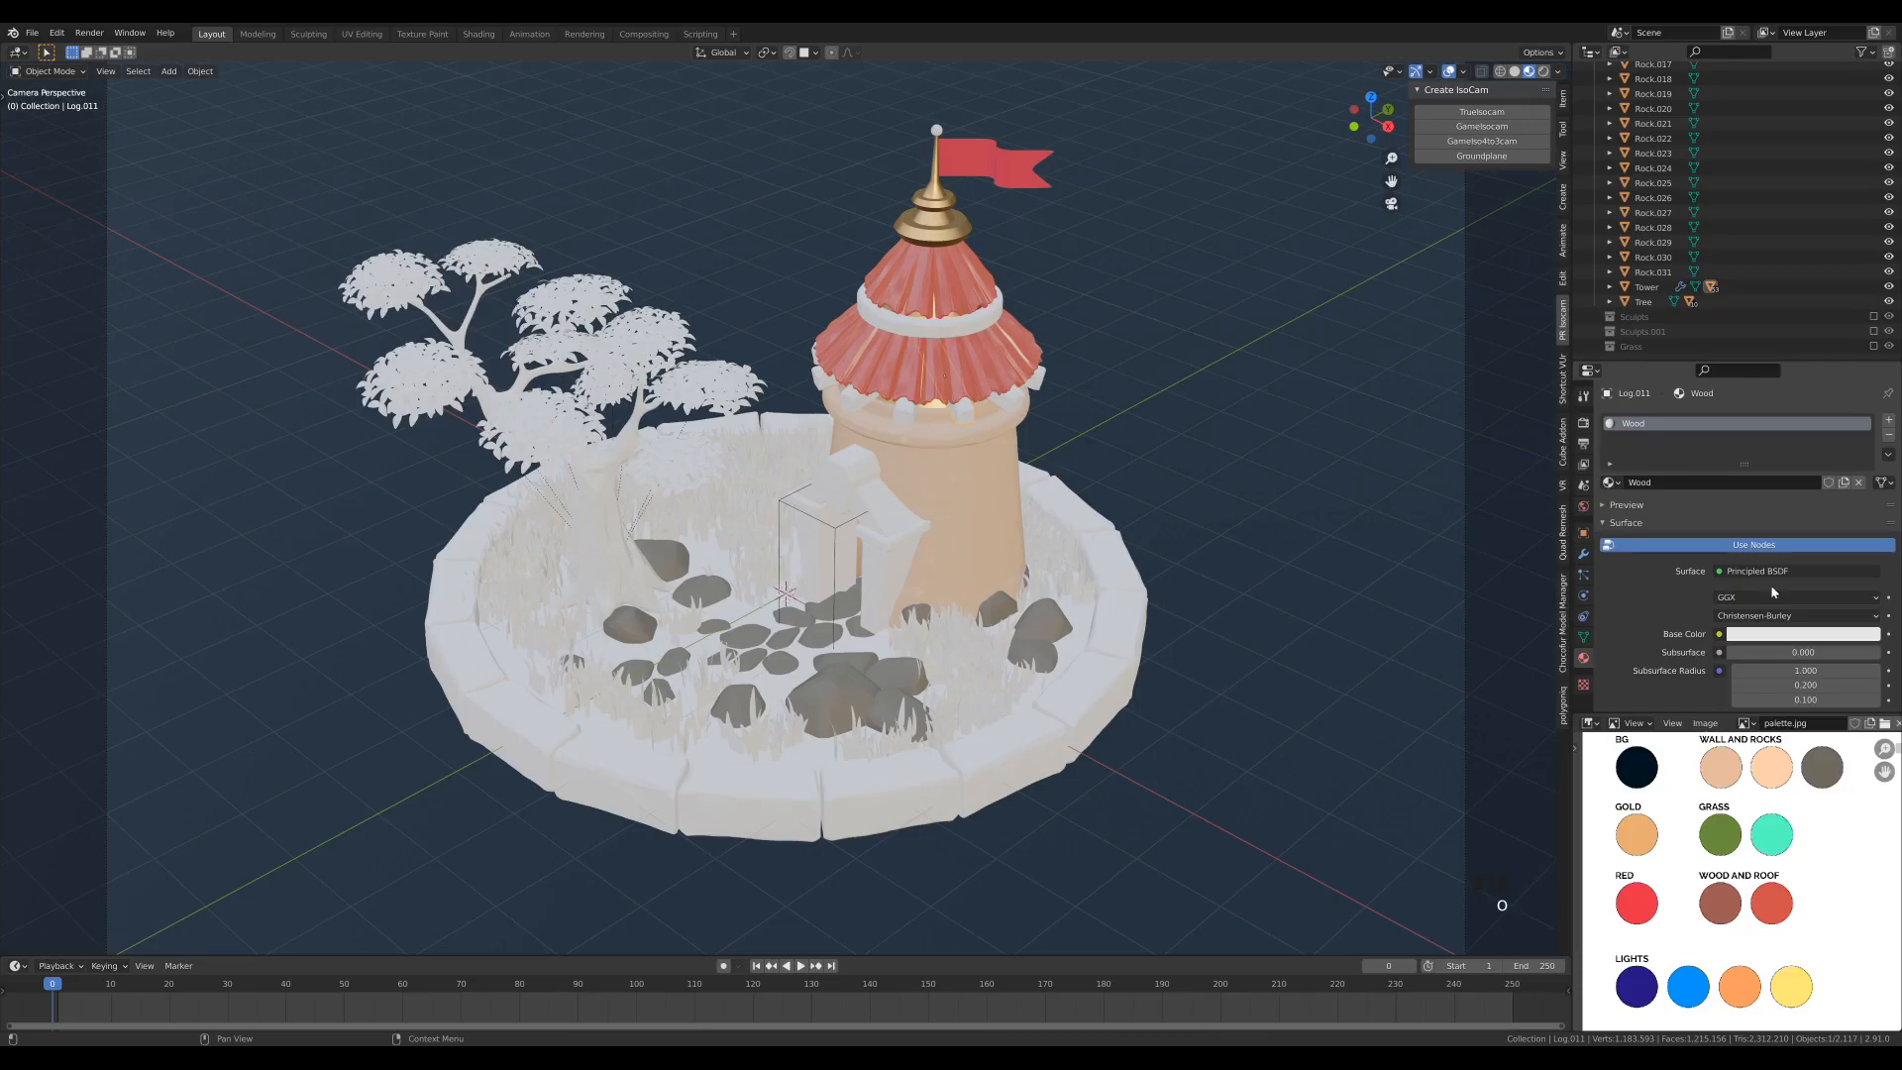
- Sample the Wood material's base color from the palette's brown Wood and Roof swatch and set its roughness to 0.7
click(1818, 641)
click(1856, 578)
click(1724, 903)
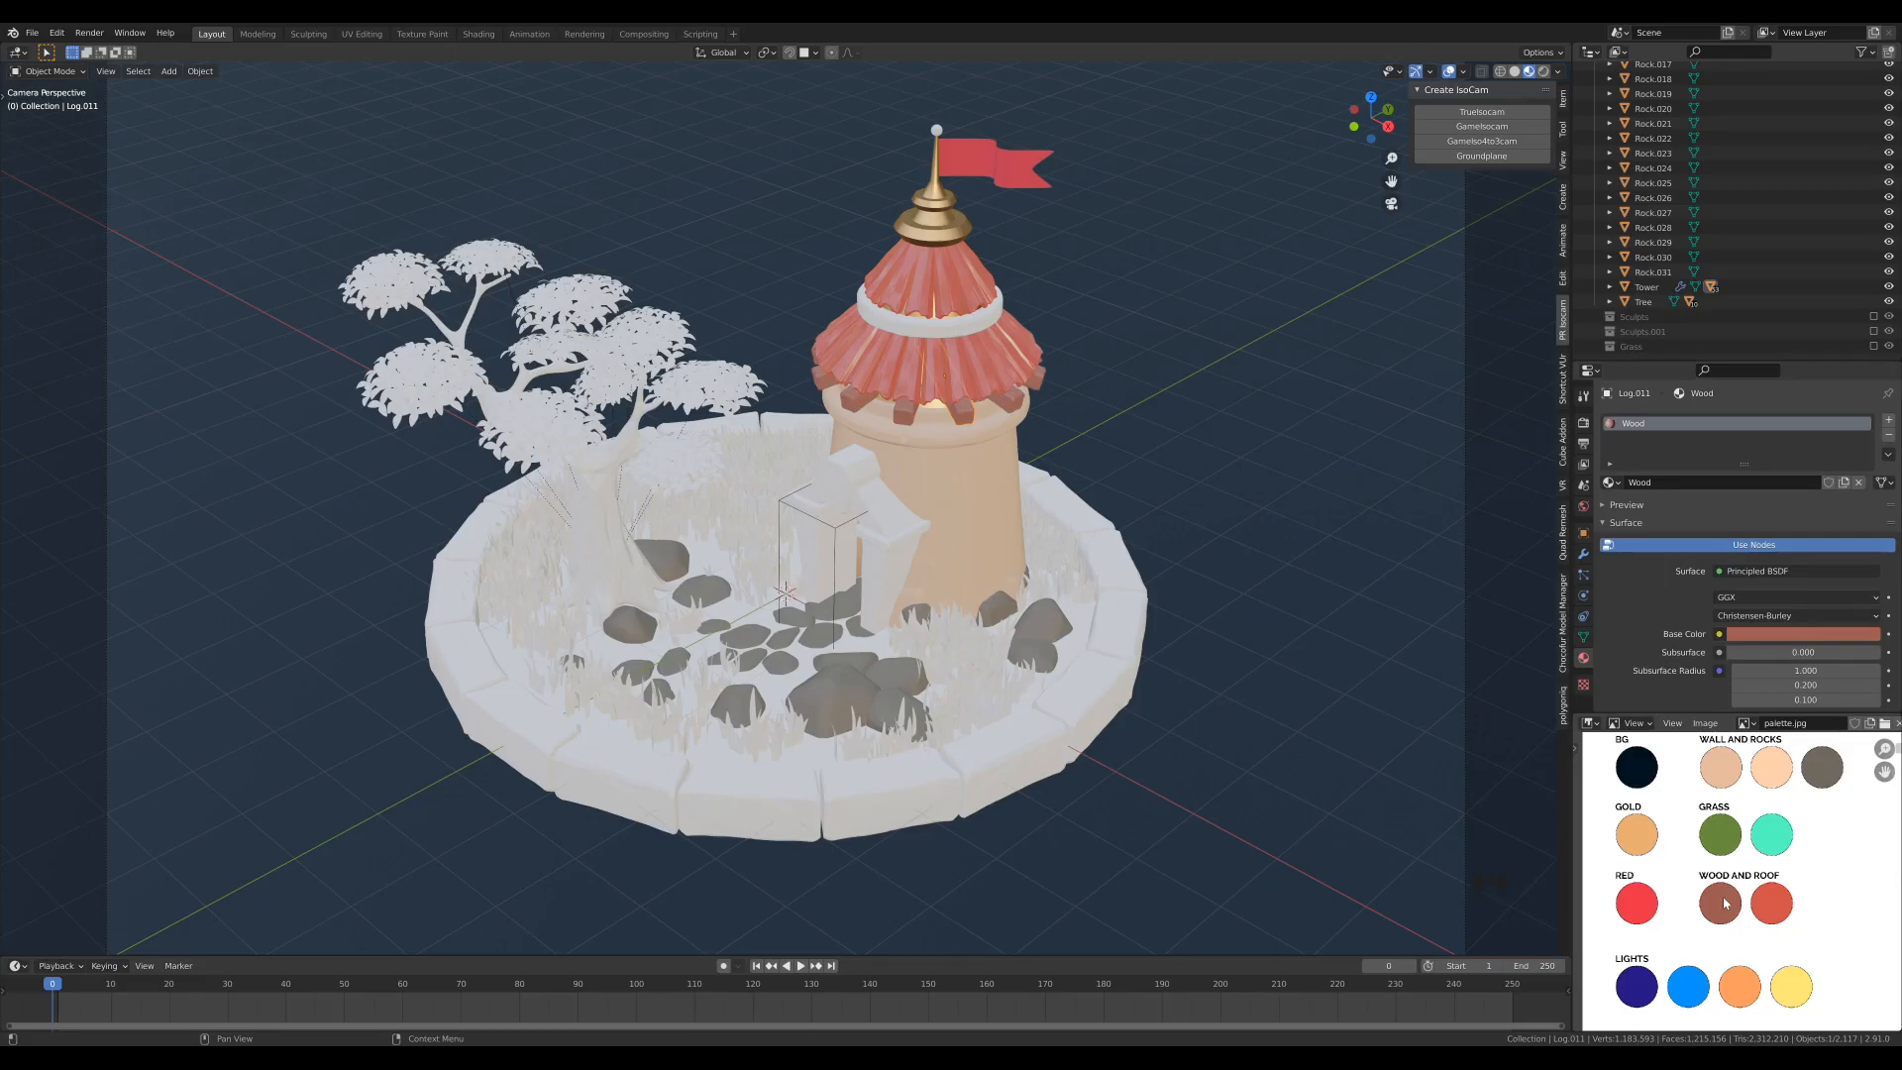
scroll(1670, 595, down, 8)
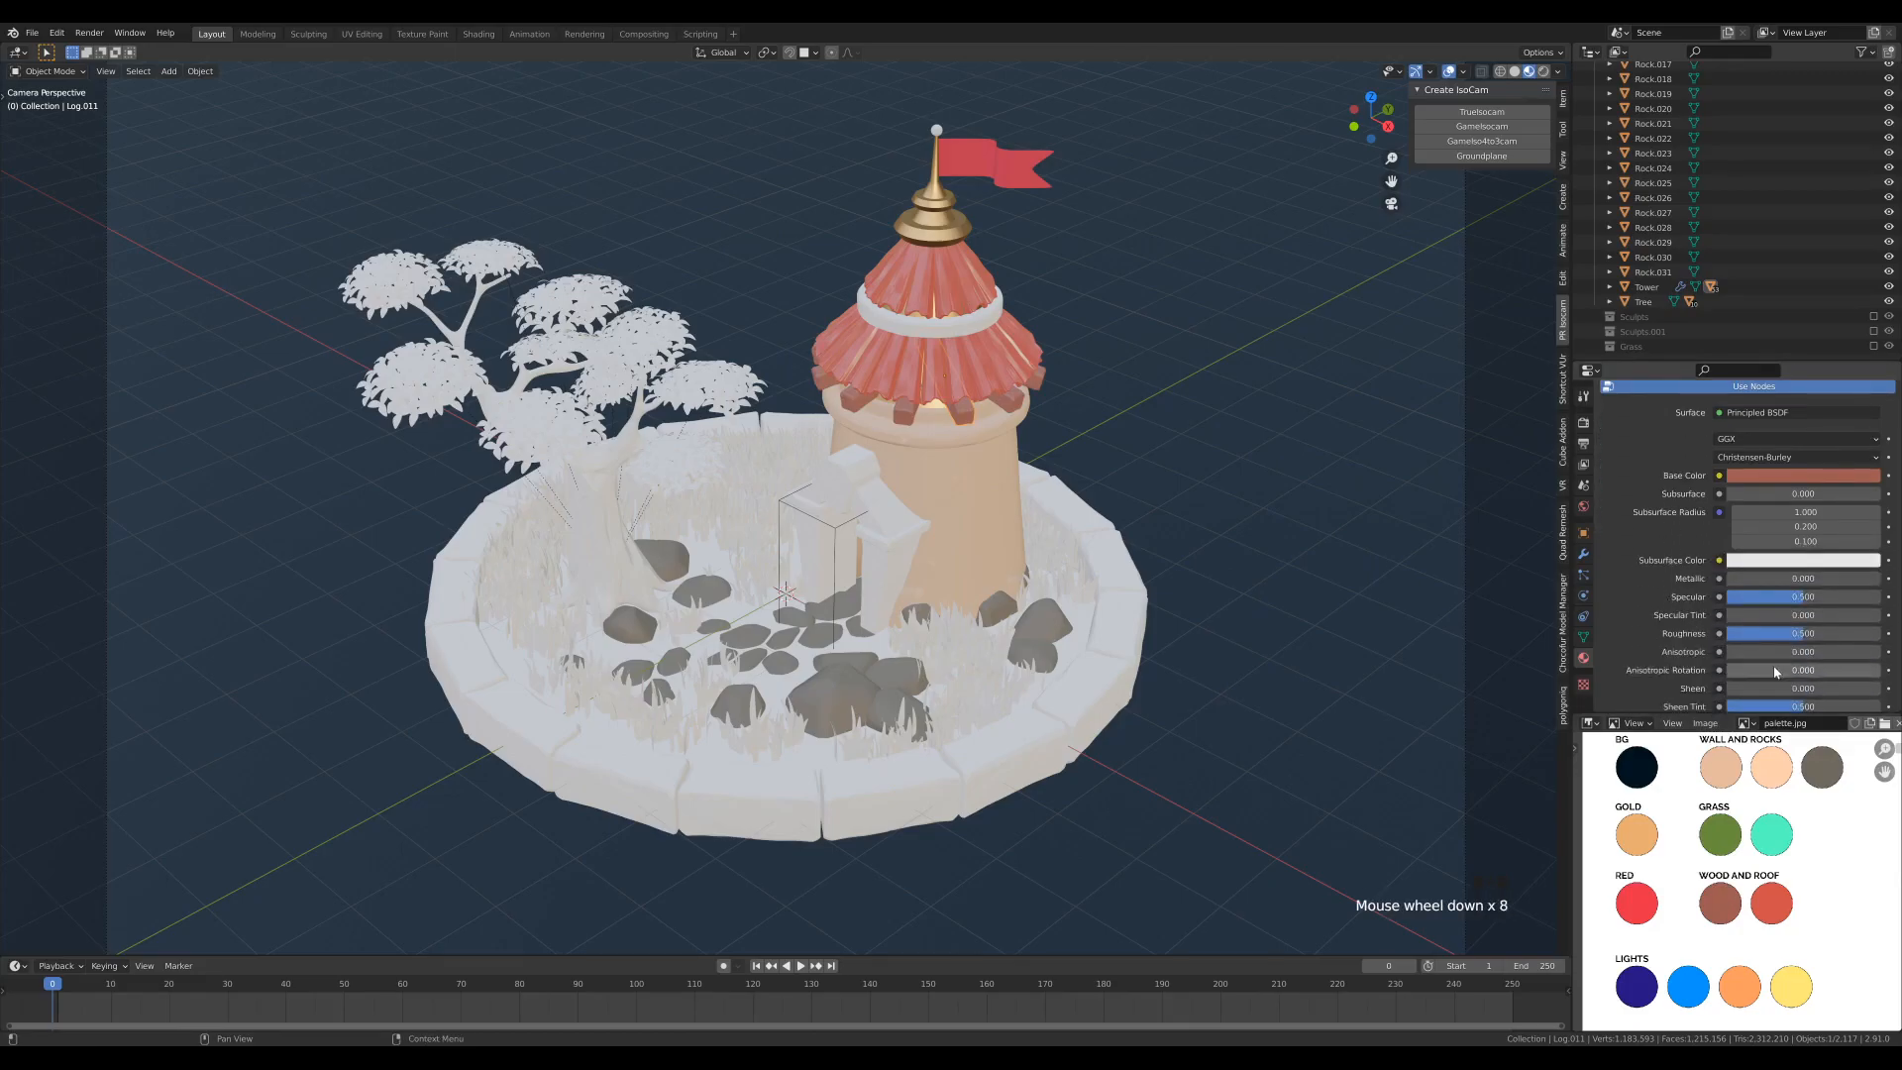
click(1820, 633)
text(0.7)
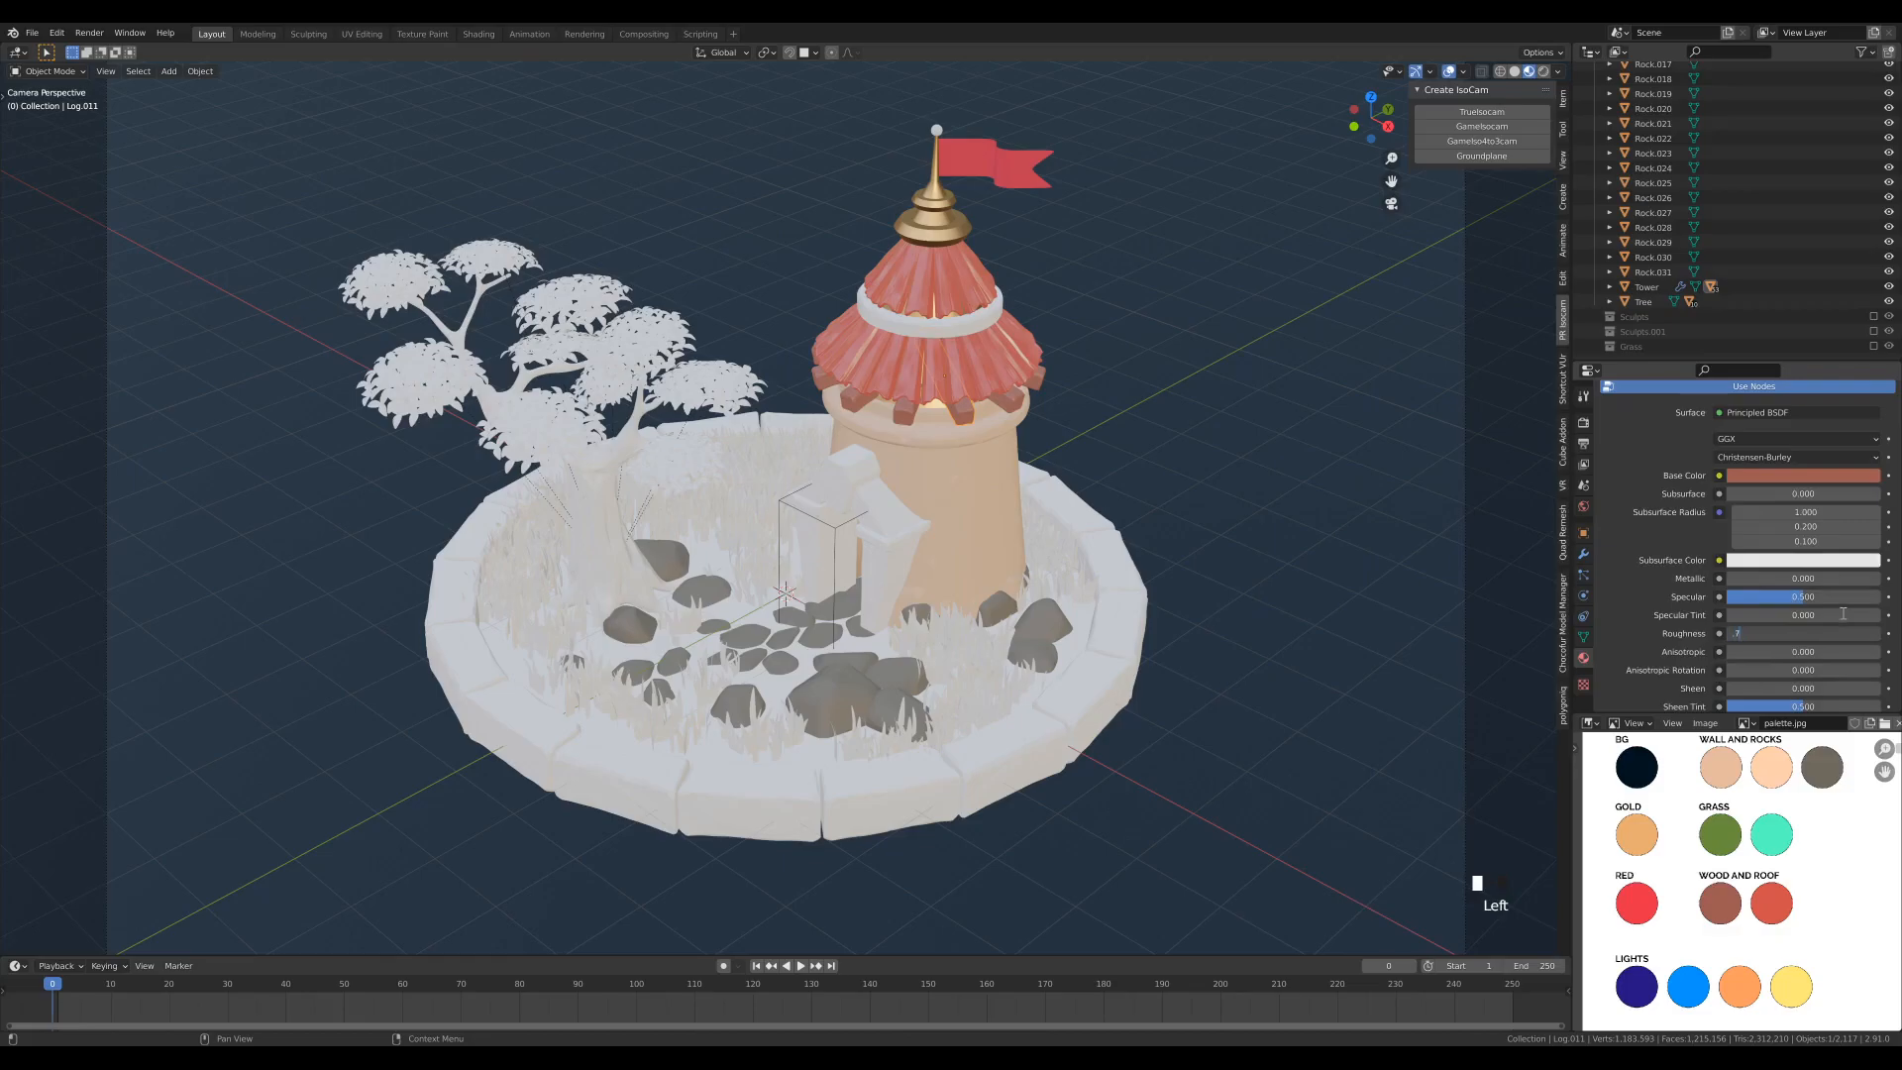
key(Return)
- Create a new material on the ground and name it Grass
click(783, 685)
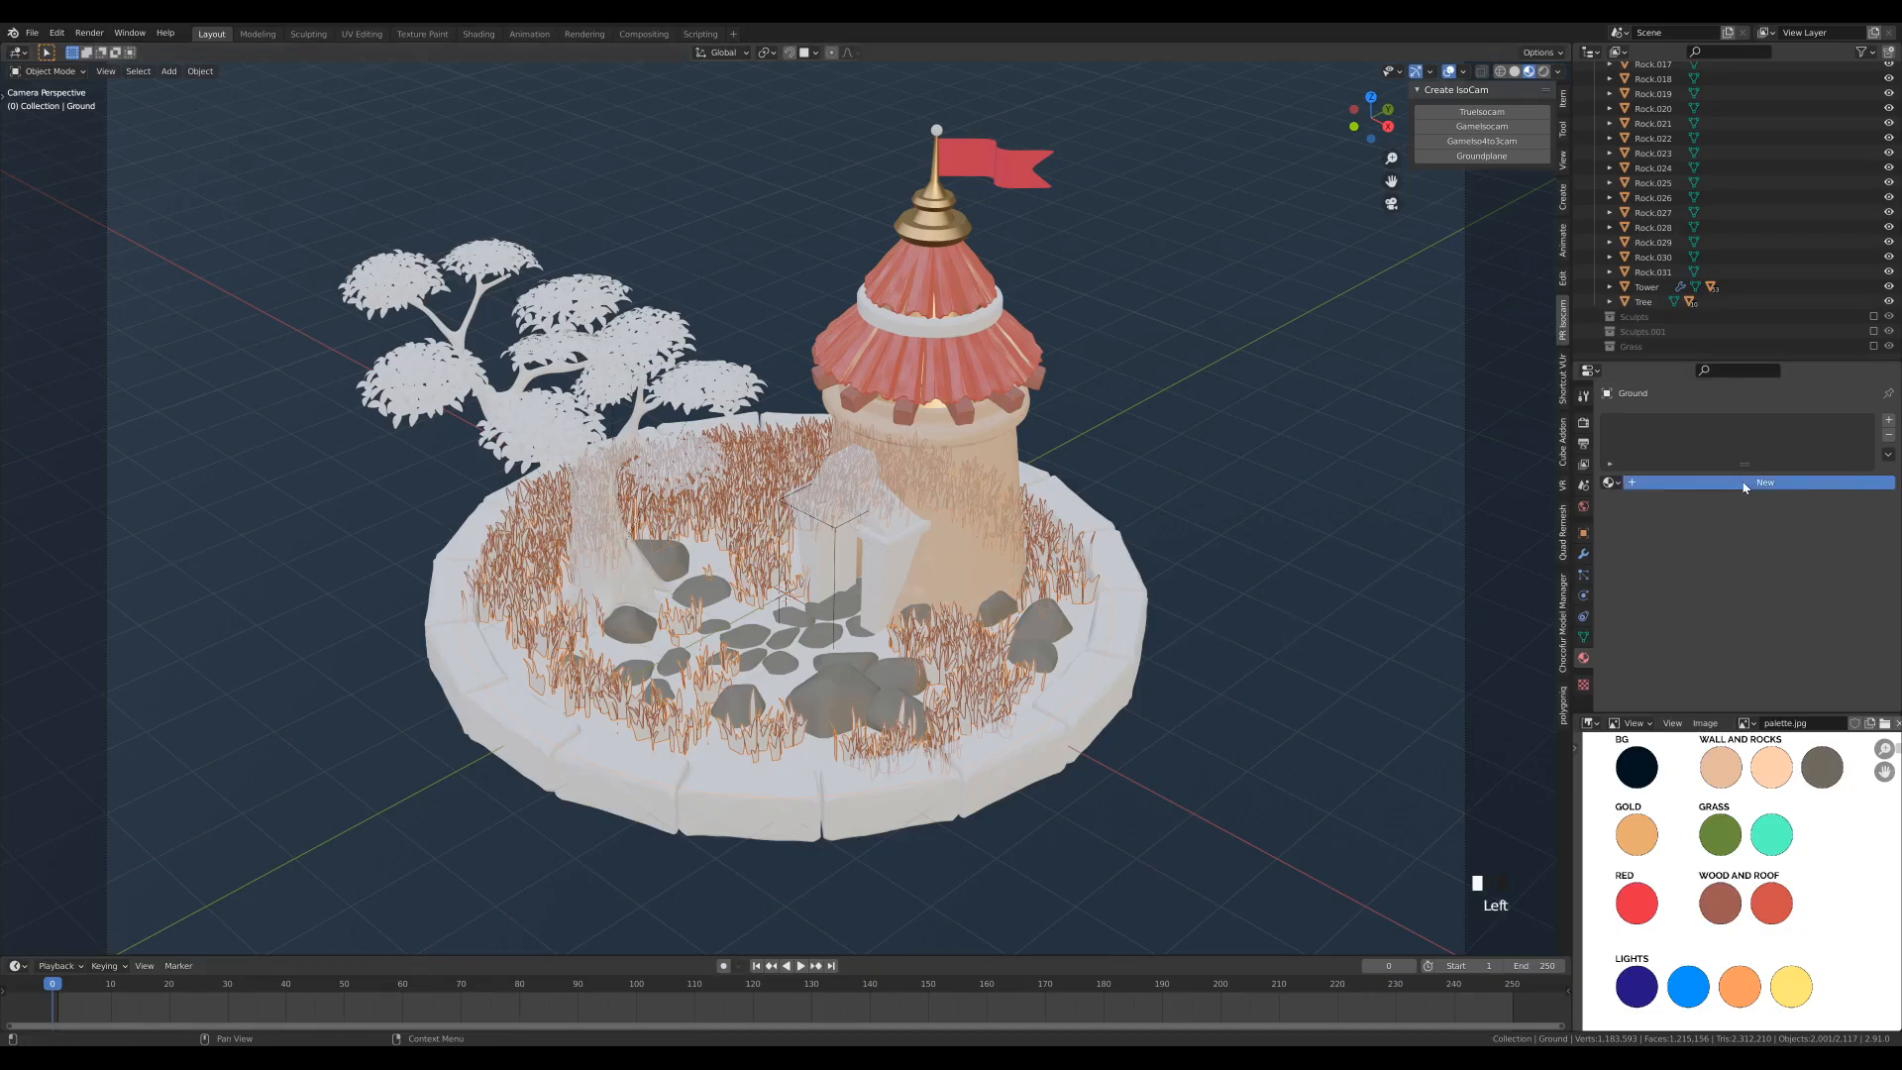
click(1684, 482)
double_click(1635, 424)
text(Grass)
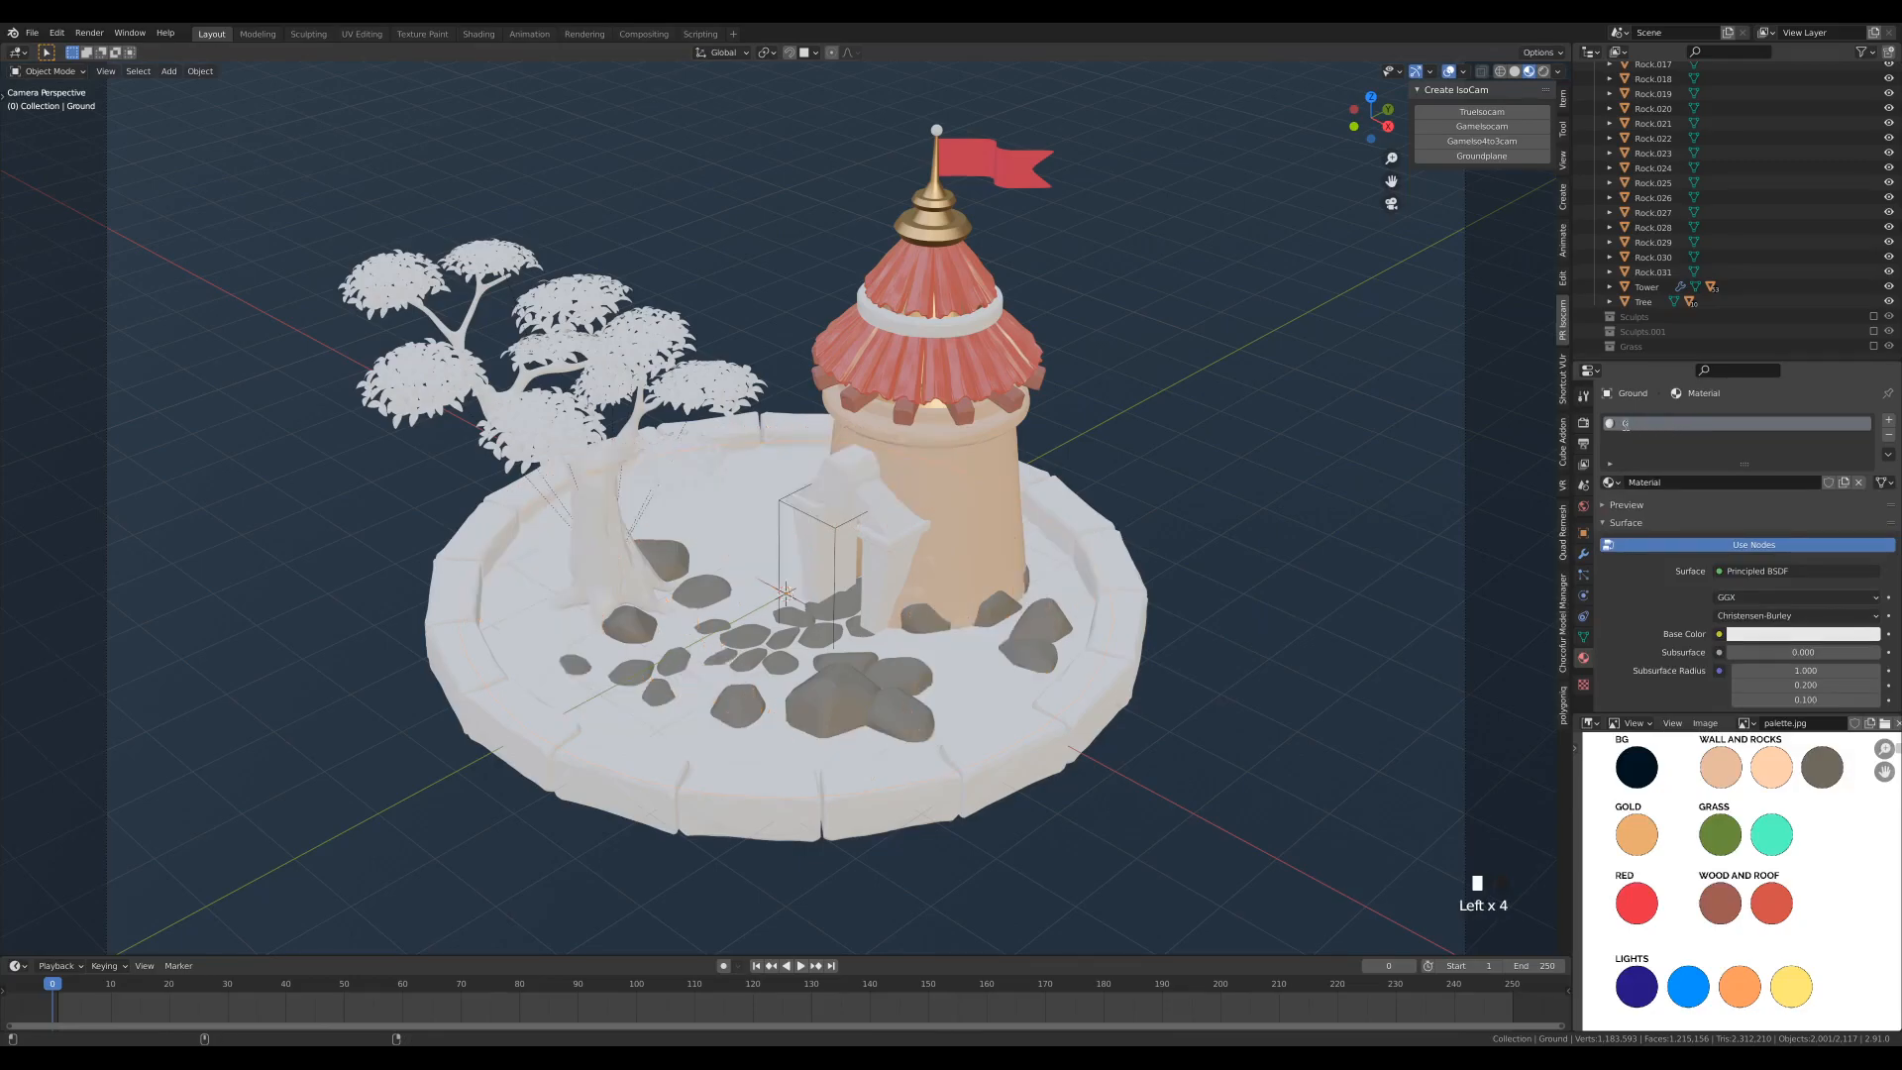
key(Return)
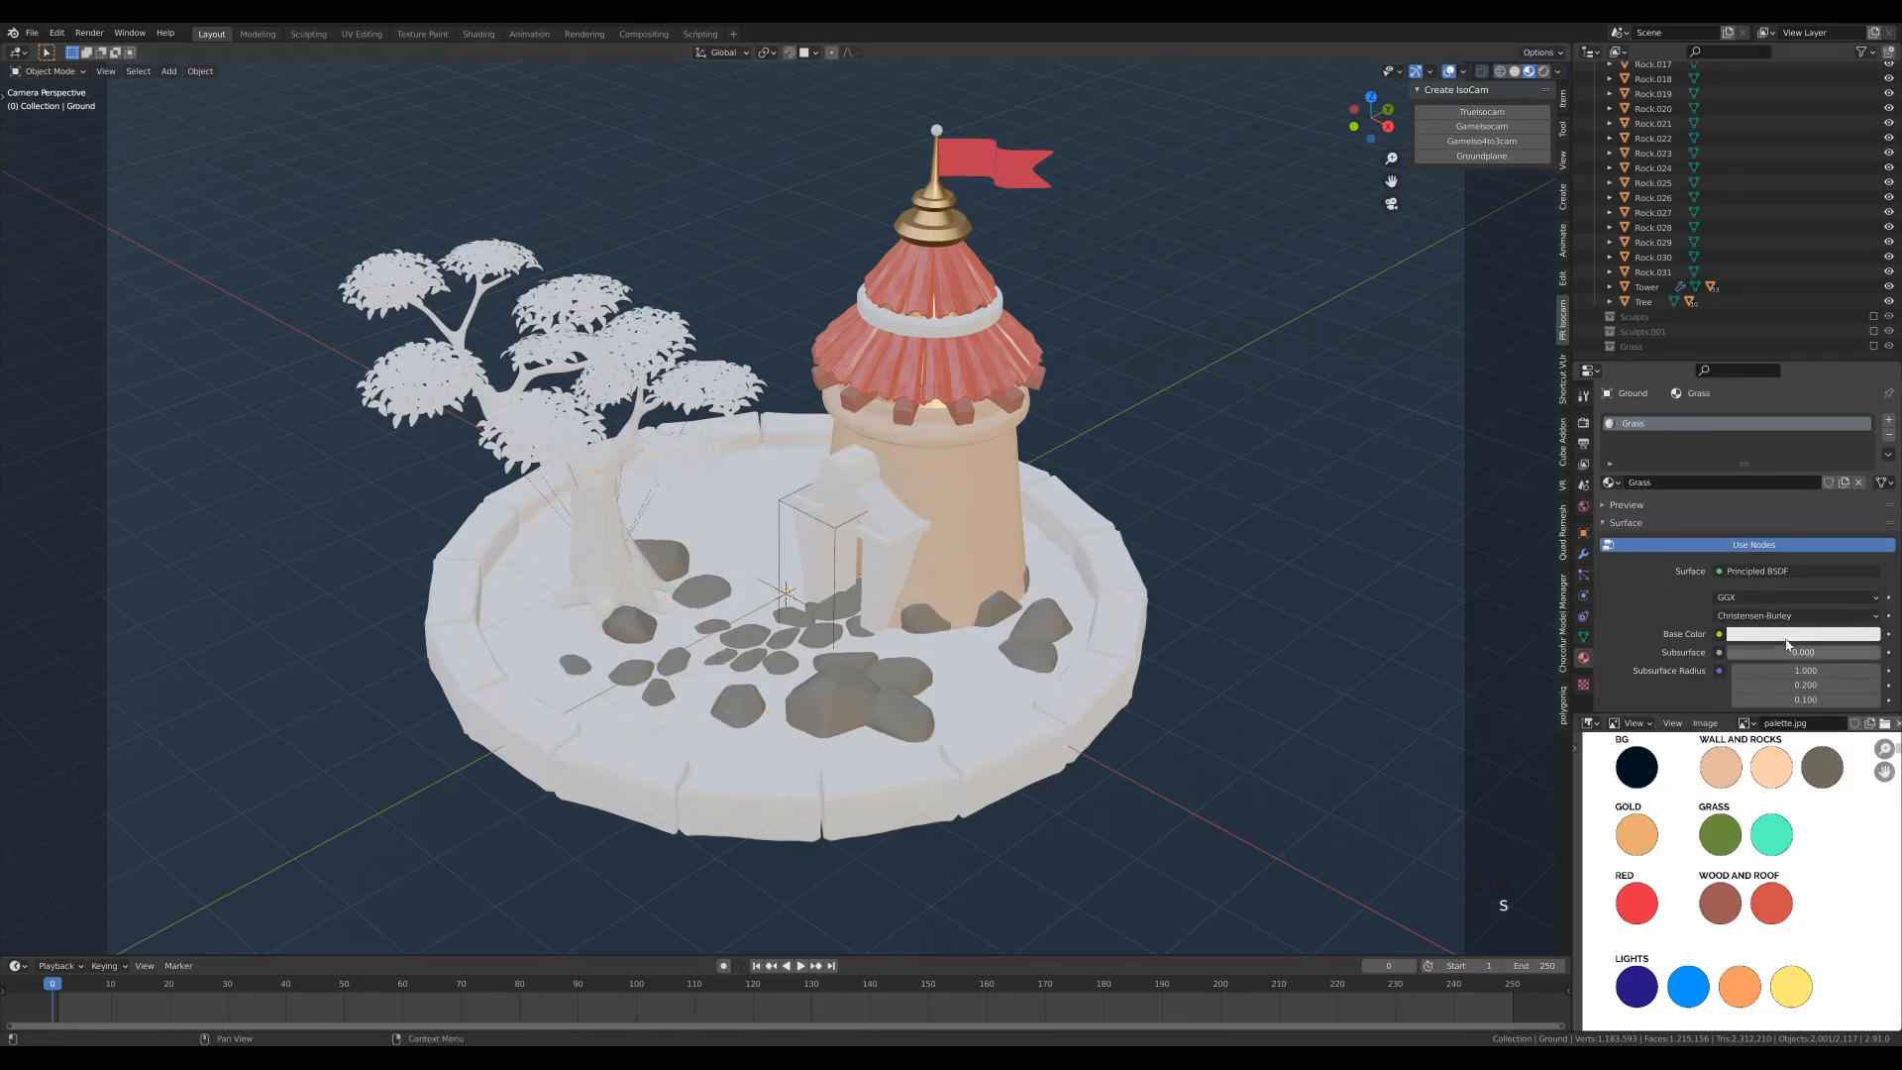
- Sample the Grass material's base color from the palette's darker green Grass swatch and set its roughness to 1.0
click(1813, 634)
click(1846, 592)
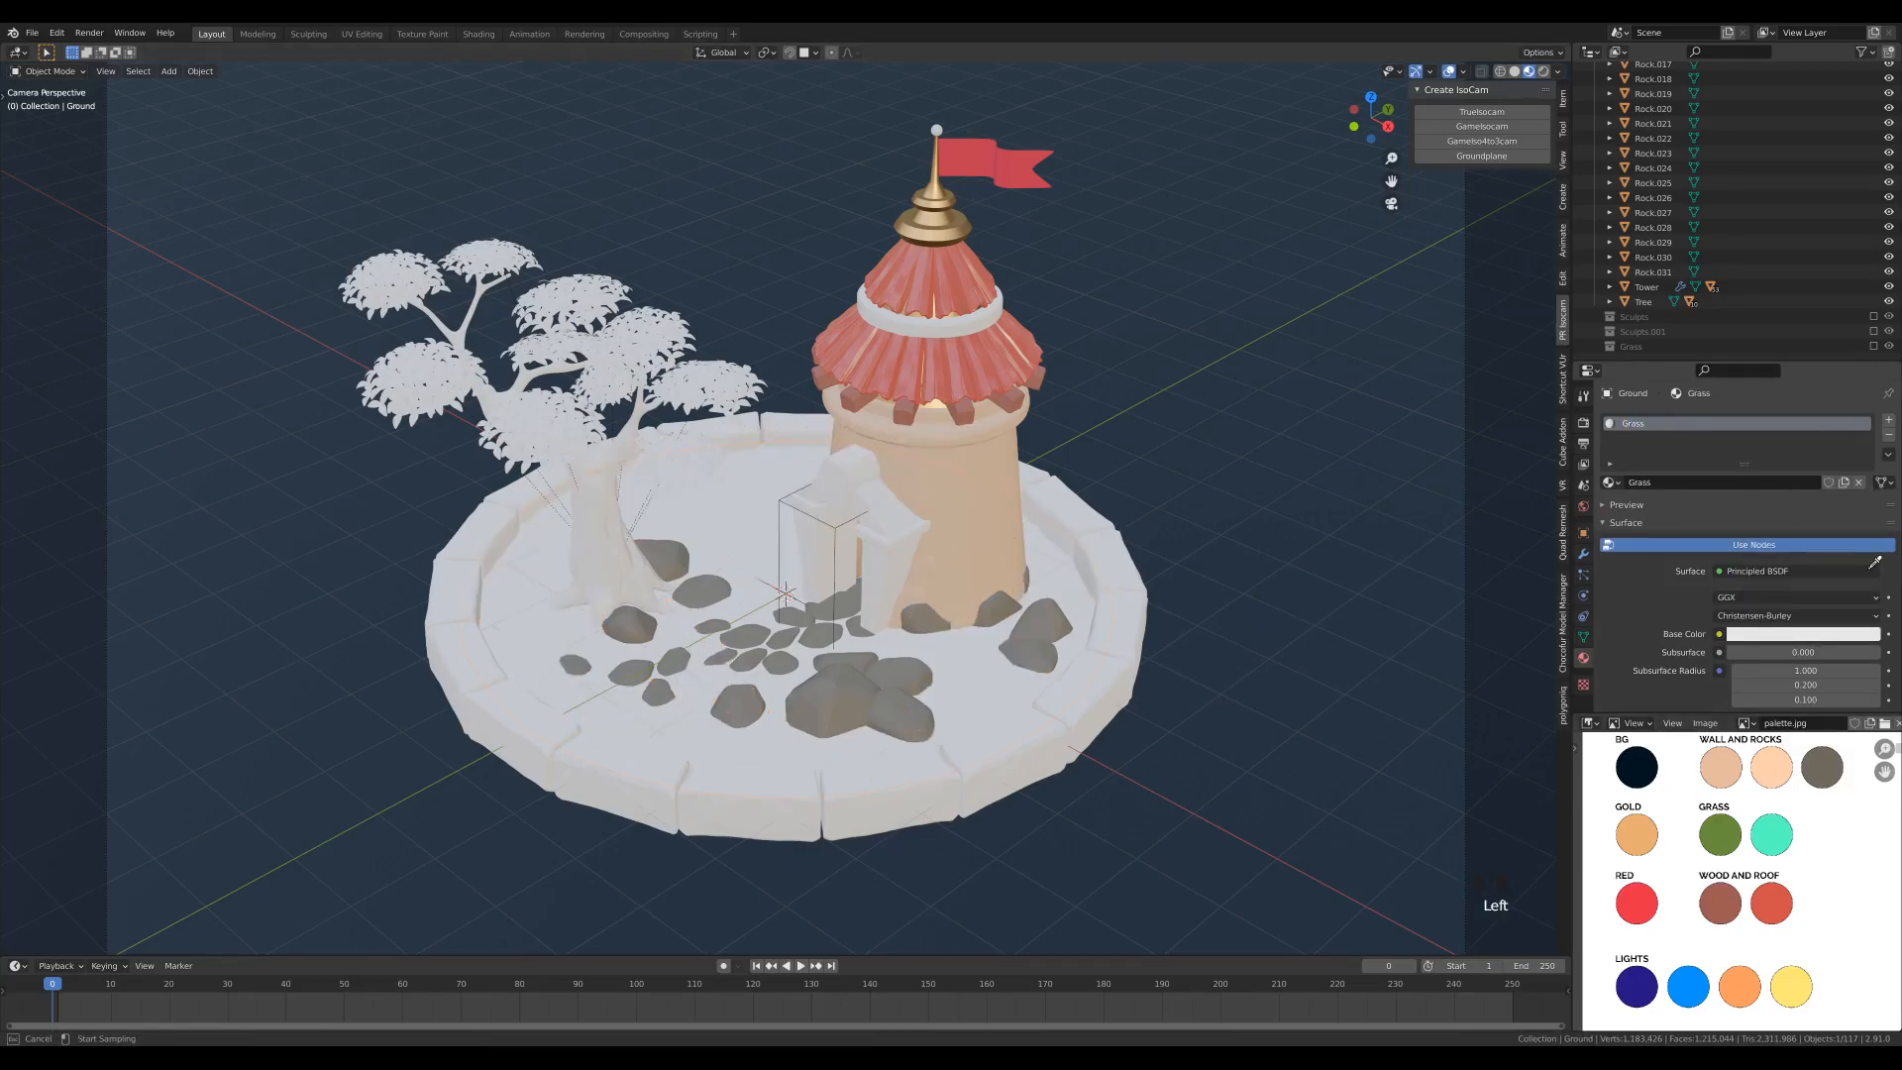
click(1729, 830)
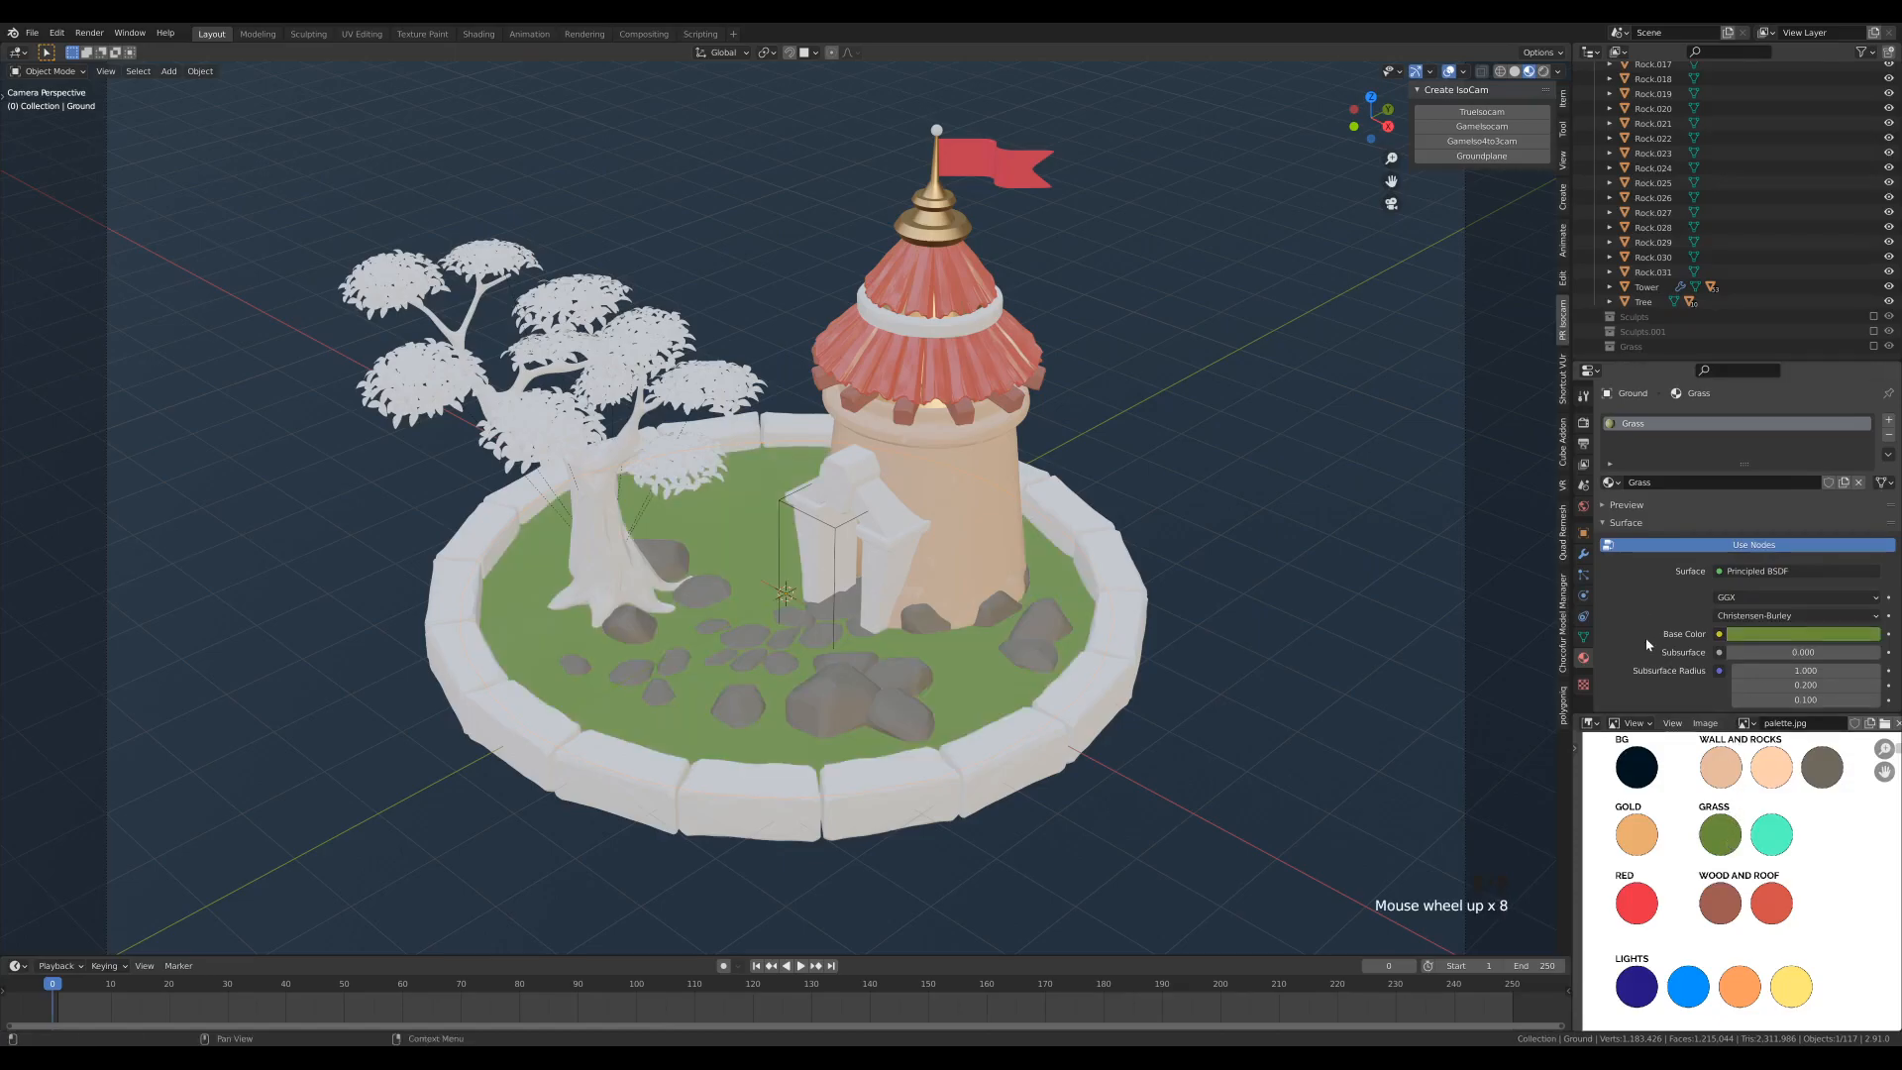
scroll(1651, 648, down, 7)
drag(1773, 653, 1881, 653)
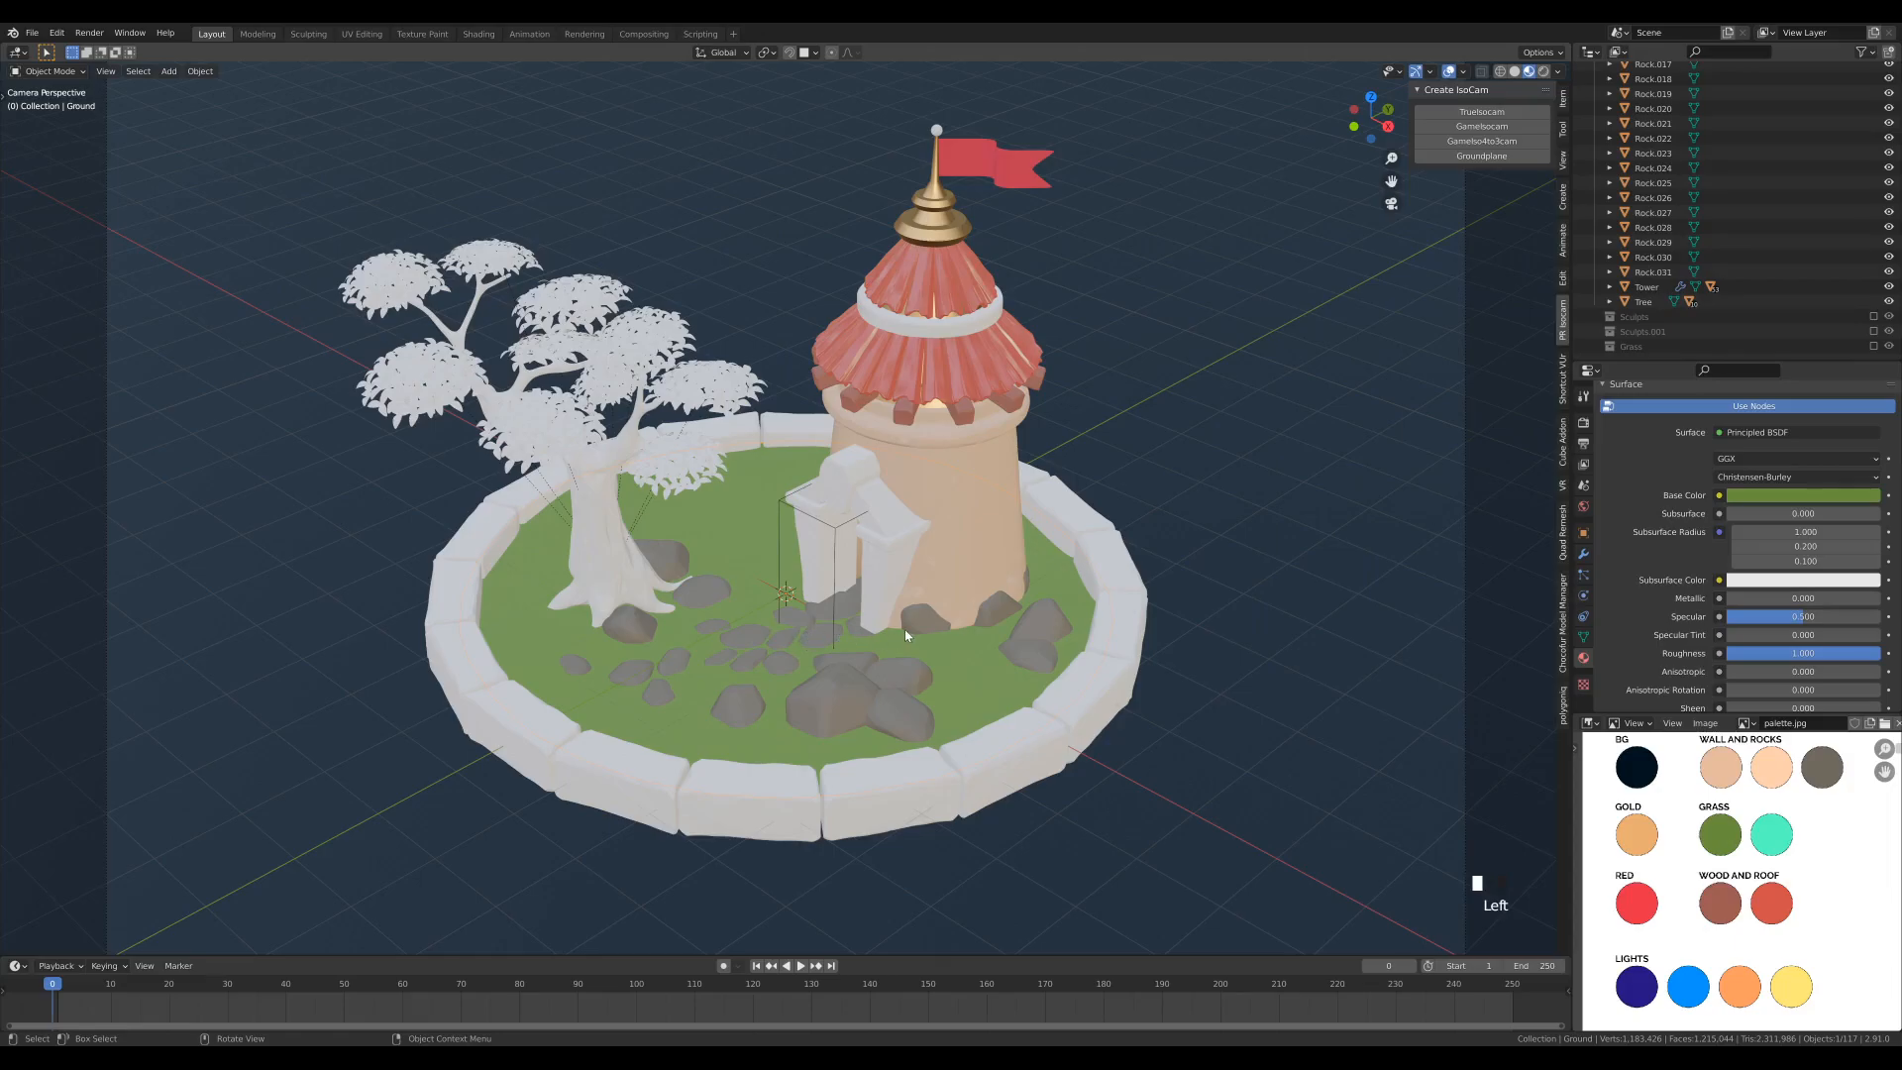
drag(57, 988, 183, 992)
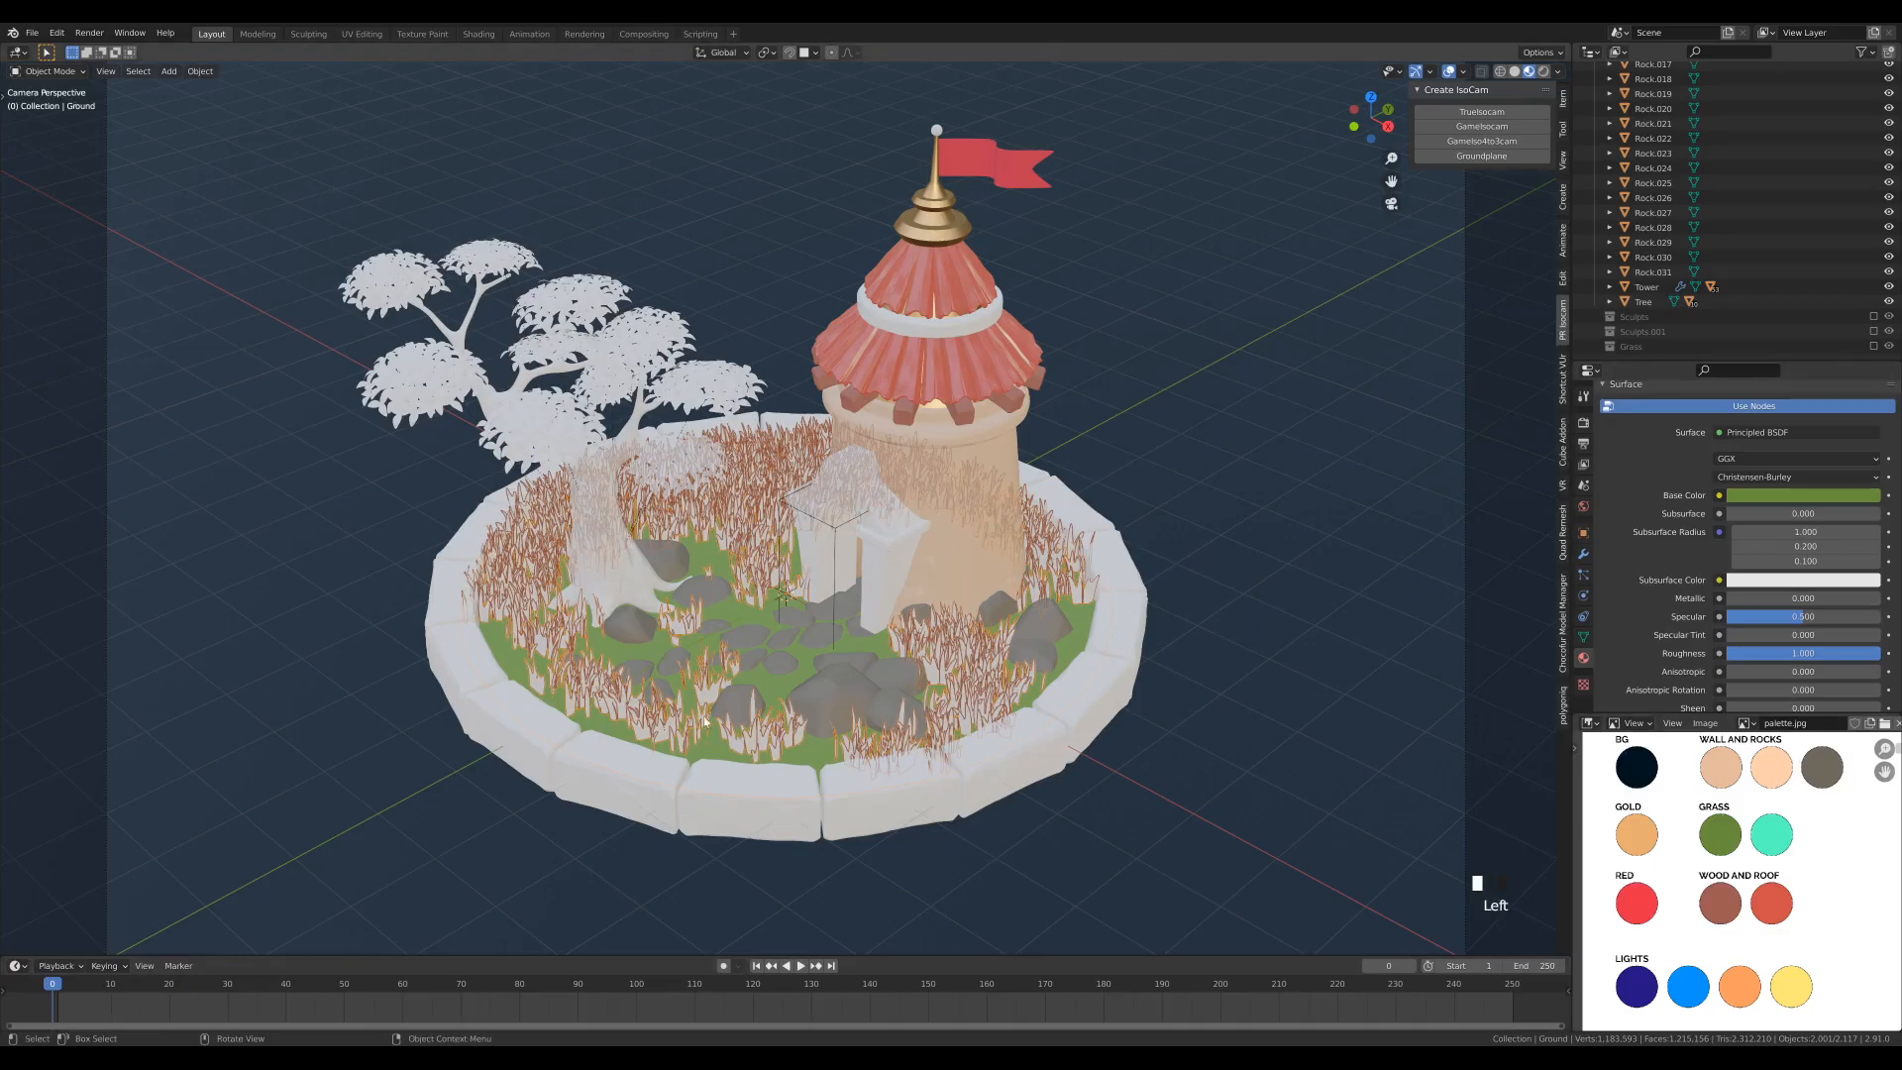
key(space)
scroll(1241, 416, down, 3)
scroll(1242, 416, up, 3)
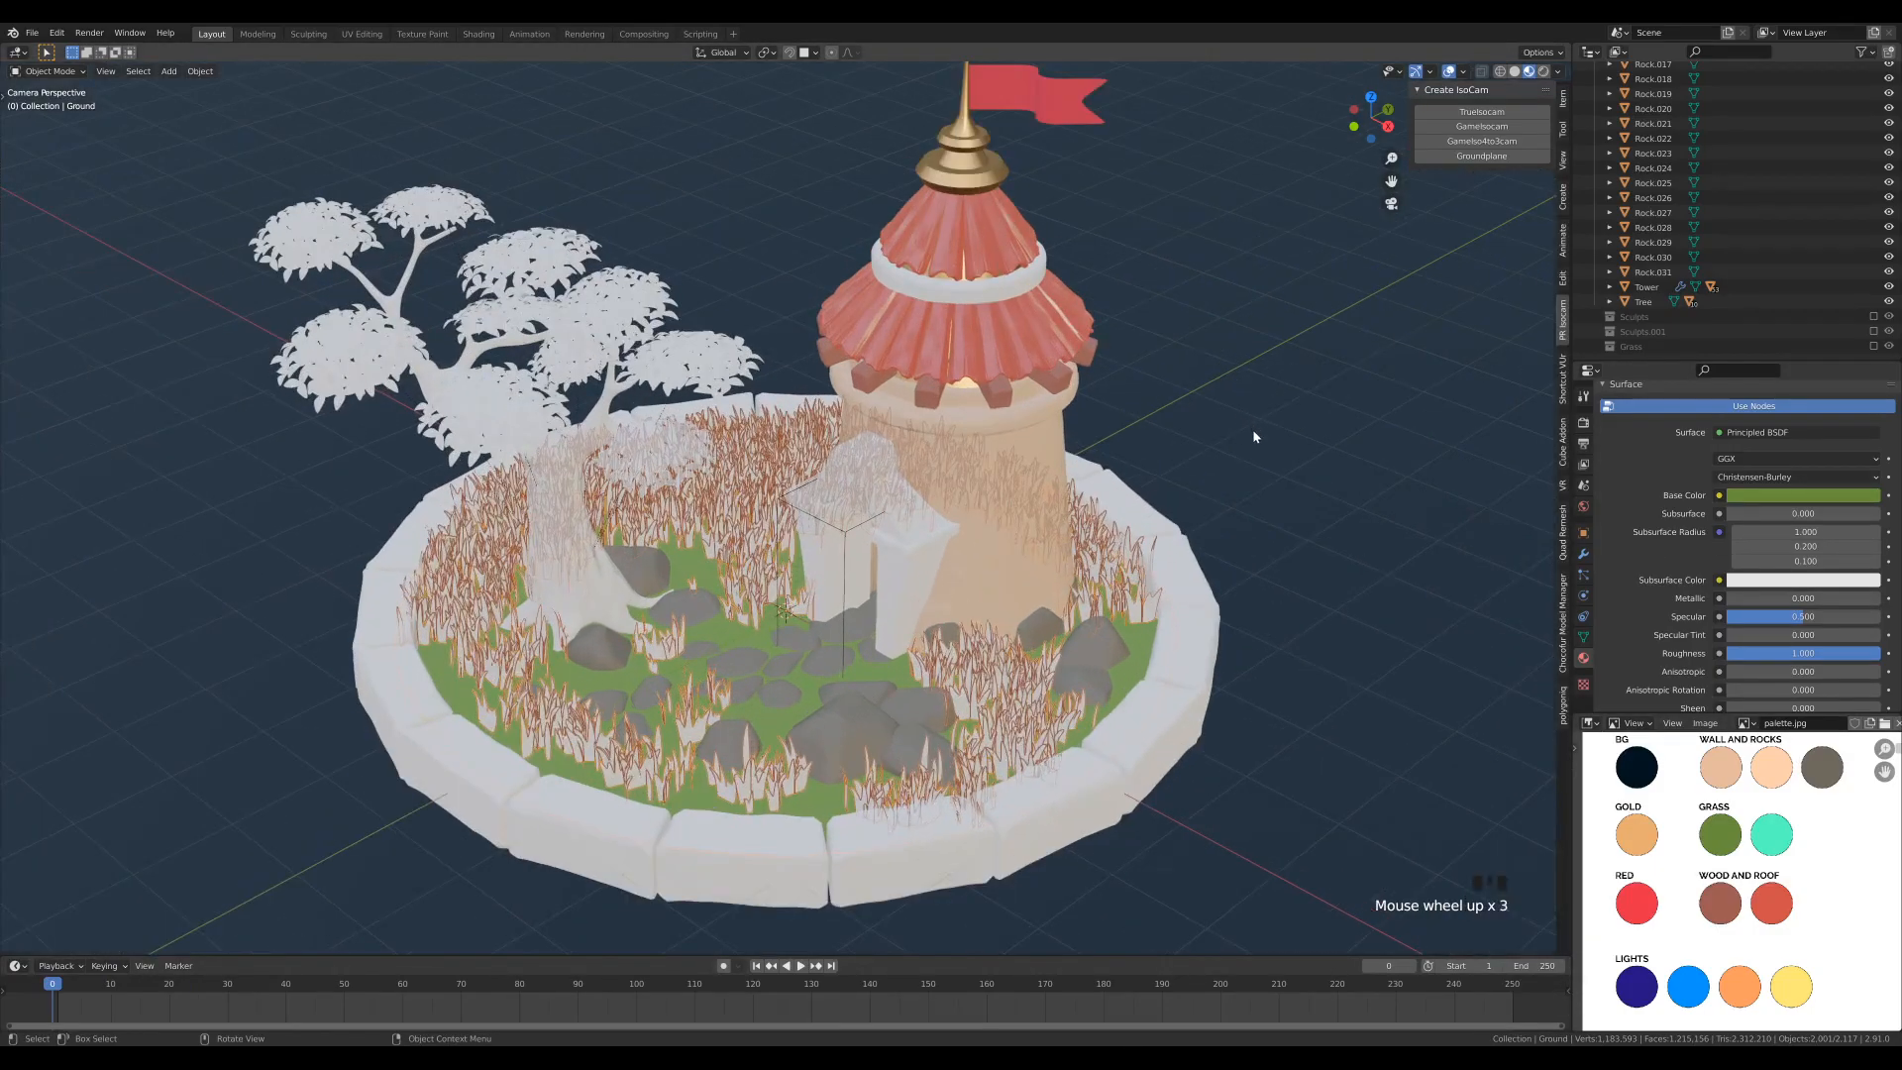
scroll(1248, 433, down, 1)
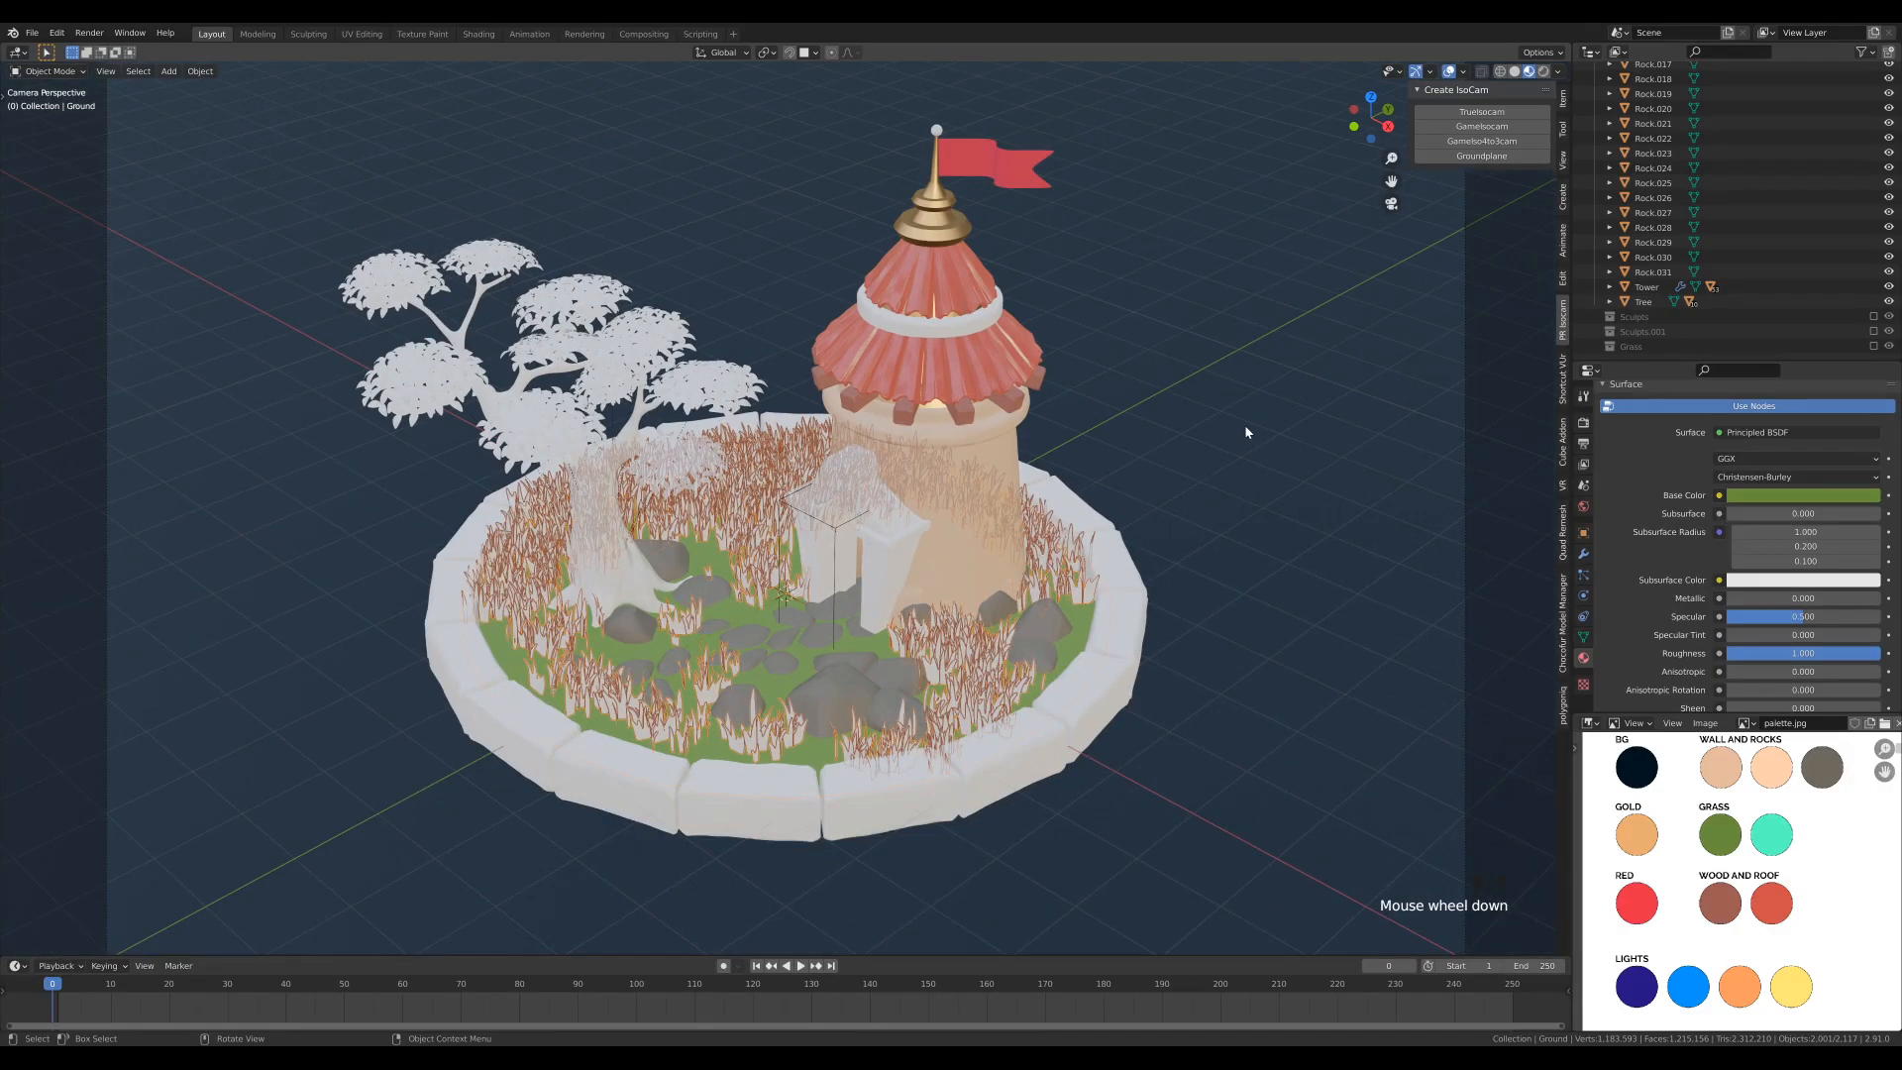
- Assign the existing Wall material to the tower's gate and to the curb stones around the ground
click(892, 560)
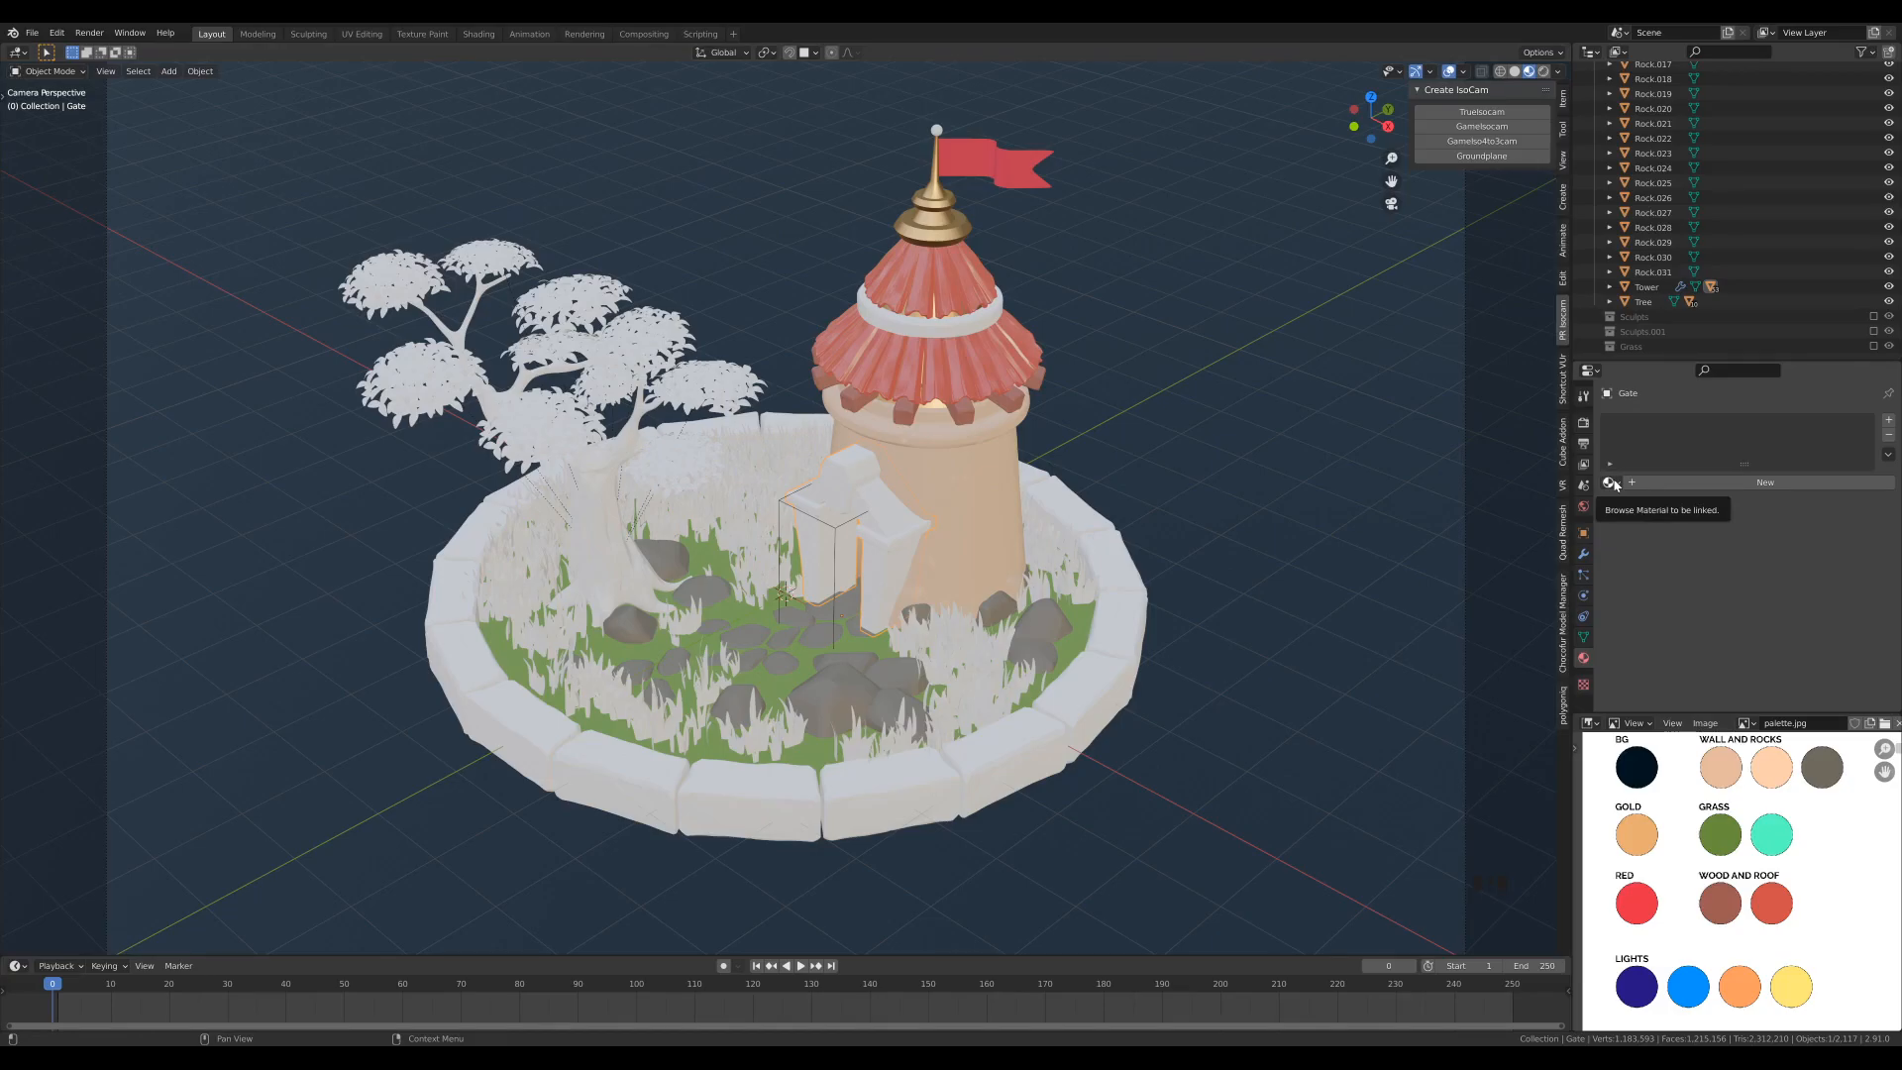
click(1614, 484)
click(1644, 582)
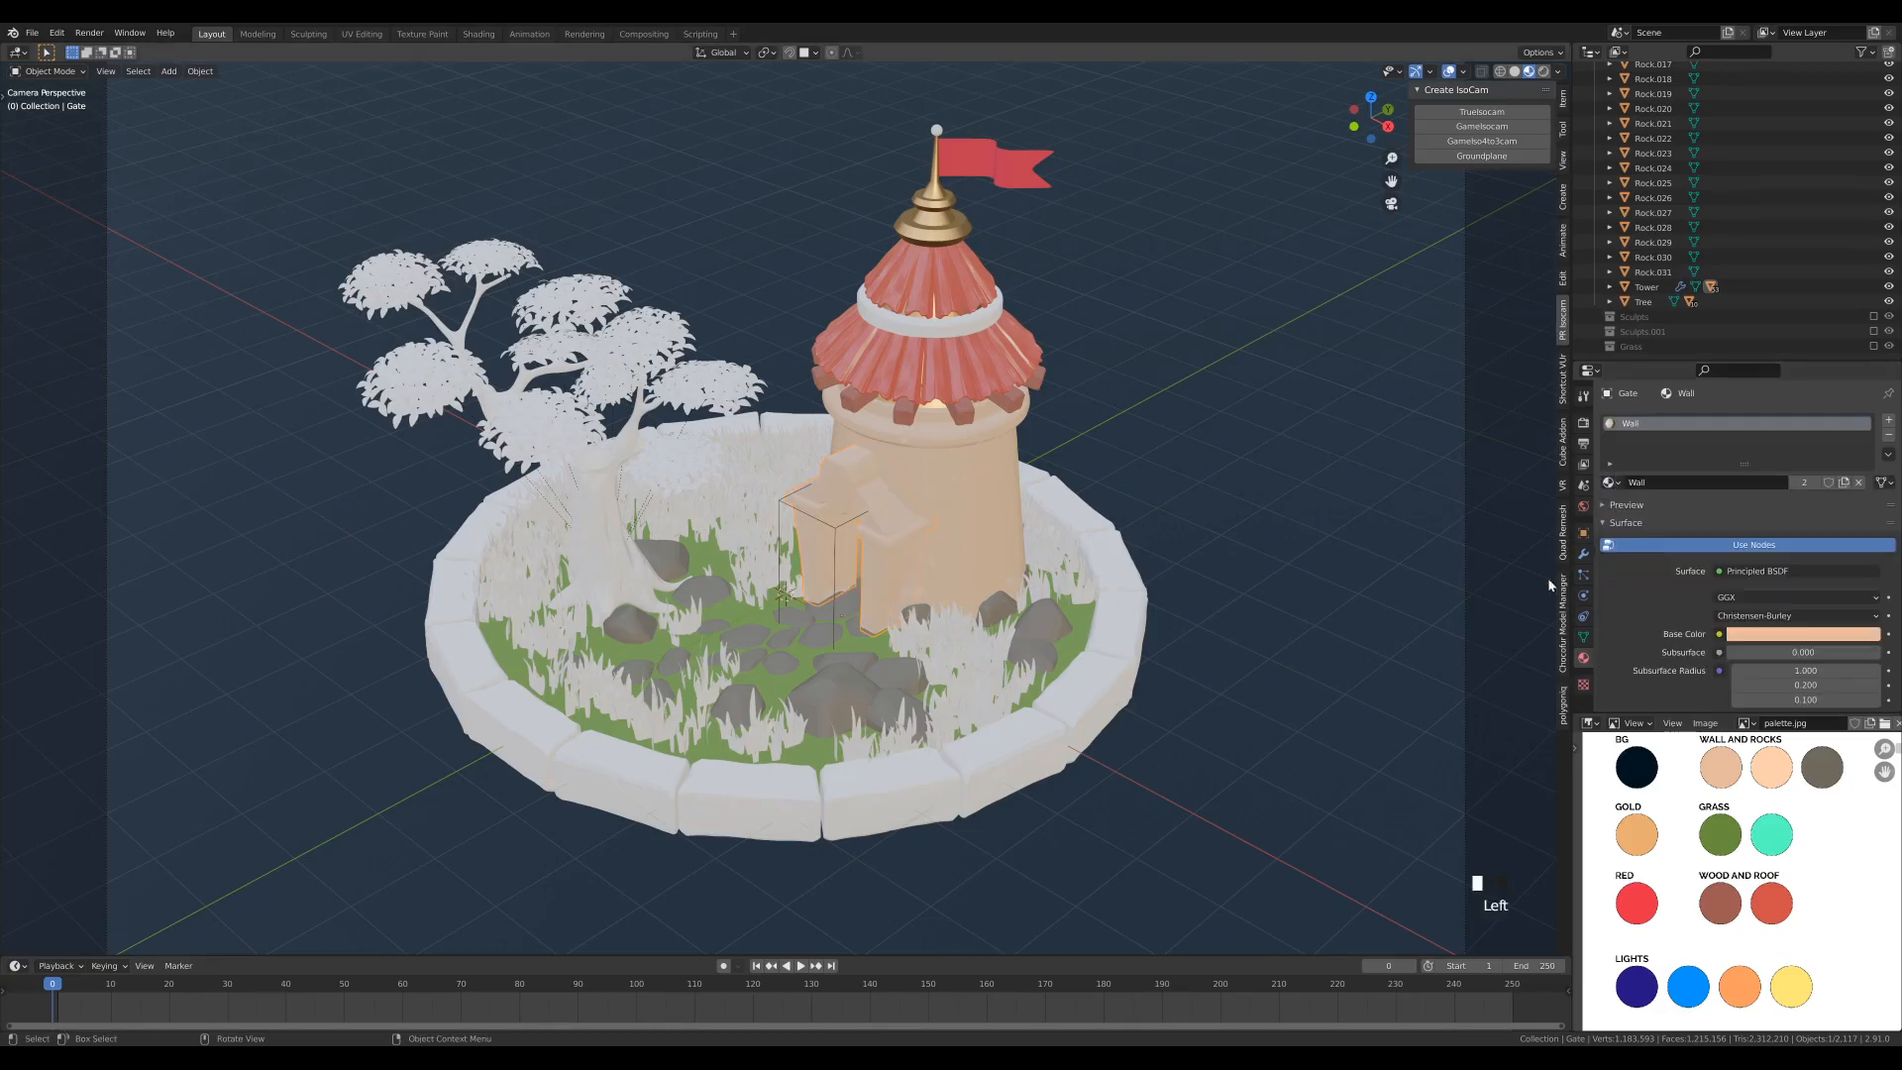
click(955, 741)
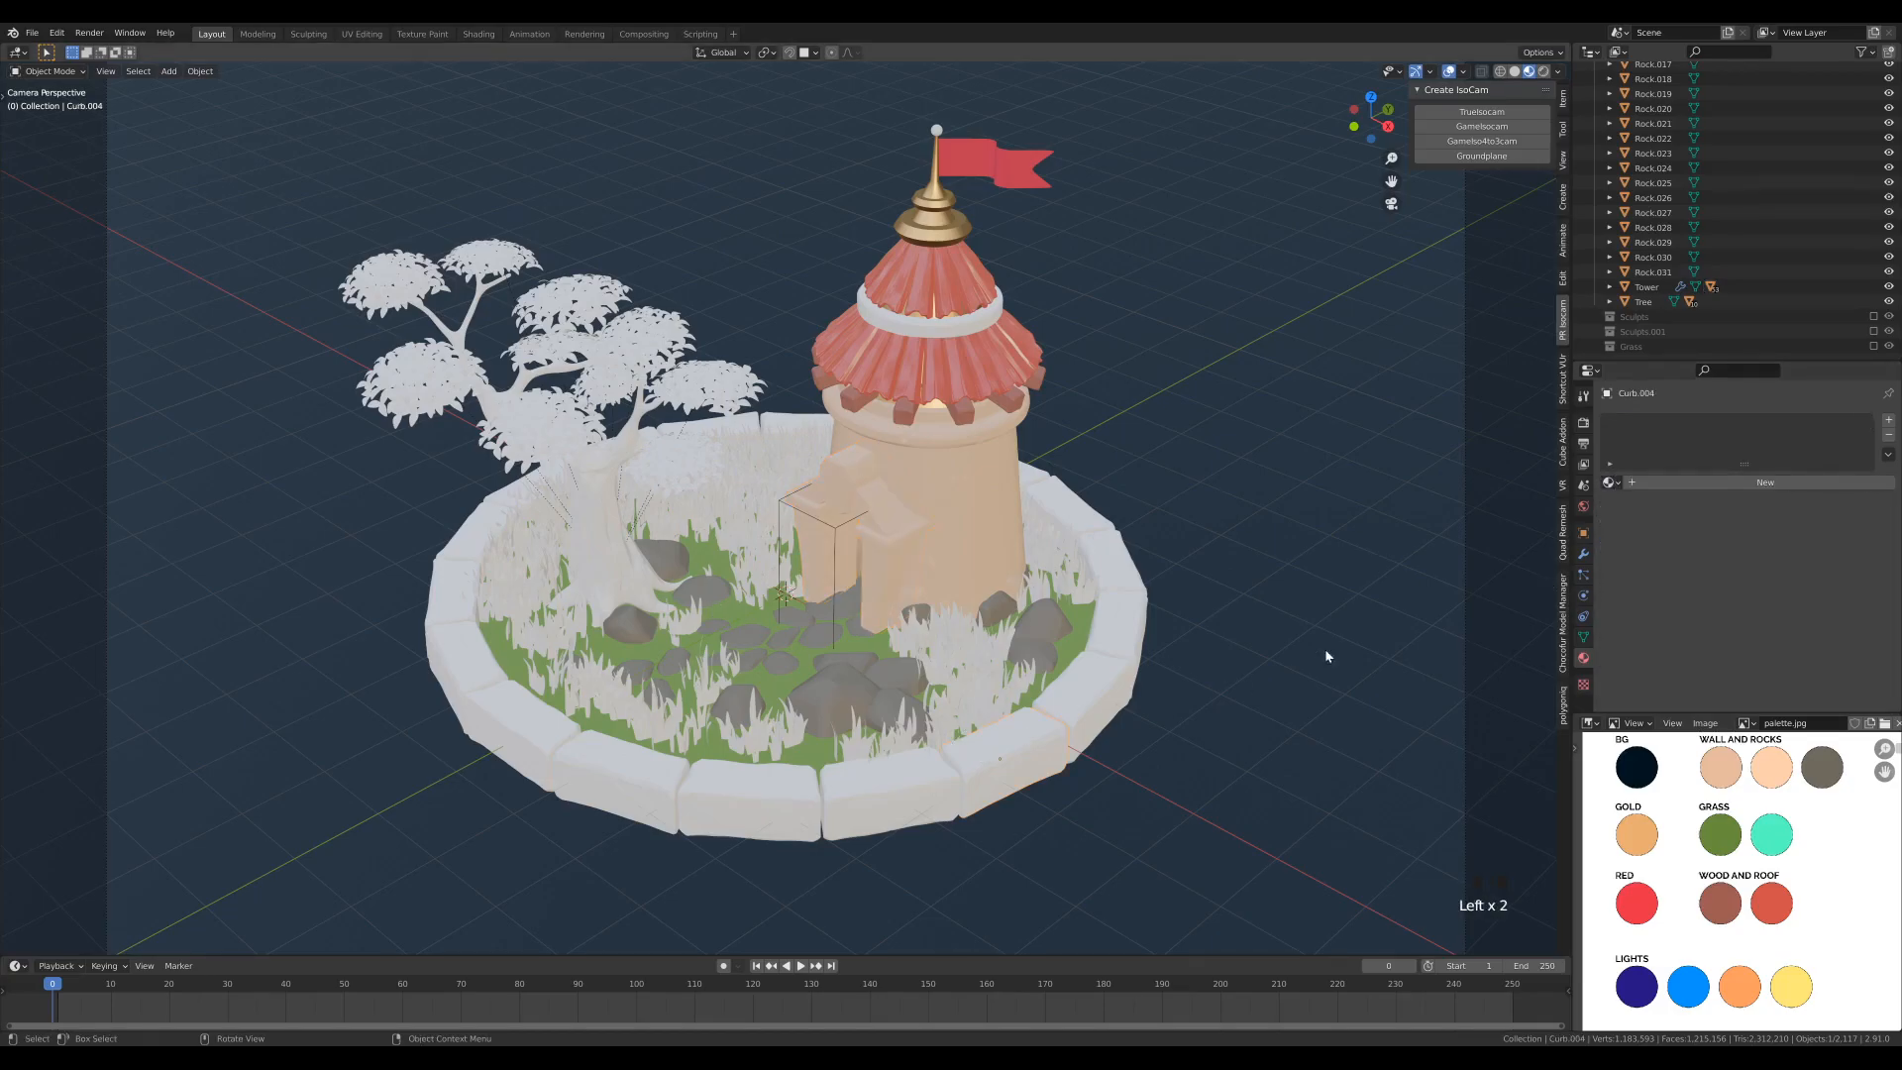
click(1610, 483)
click(1641, 586)
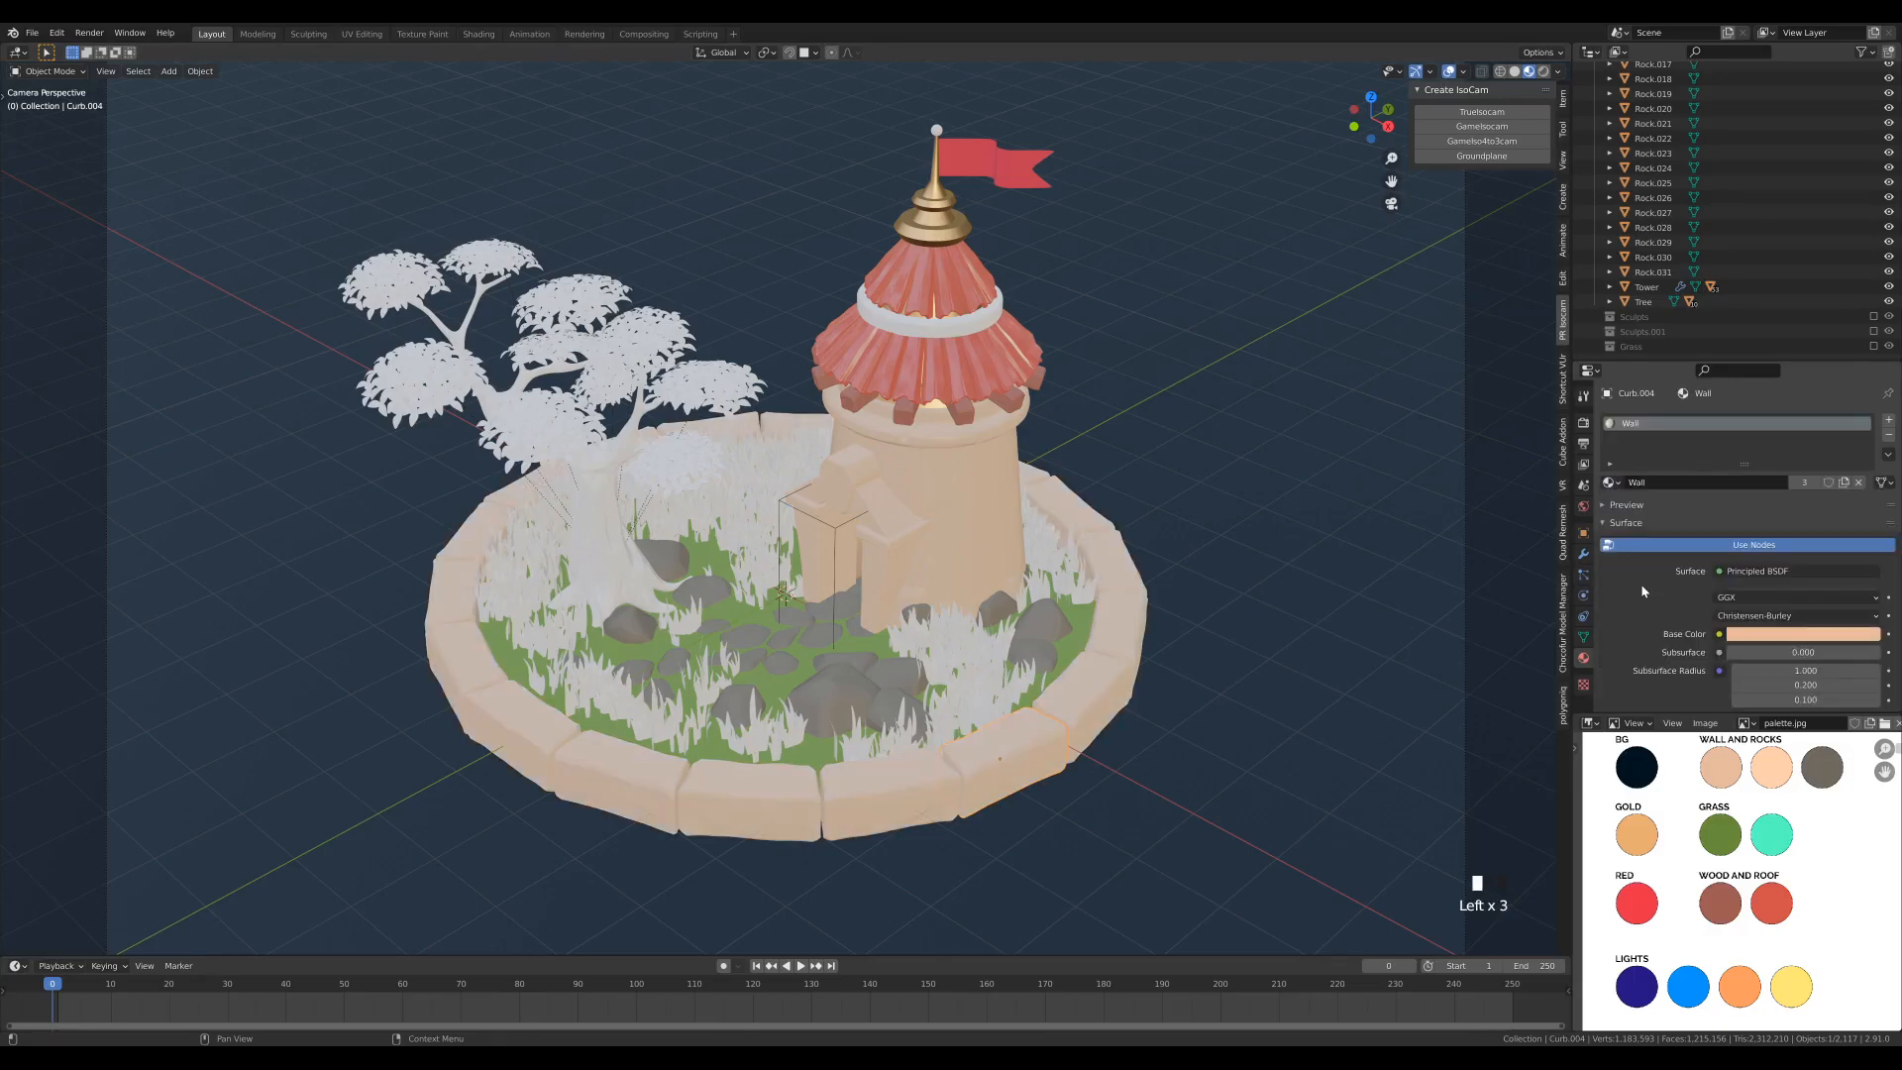
- Assign the existing Wood material to the tree's trunk and branches
click(580, 551)
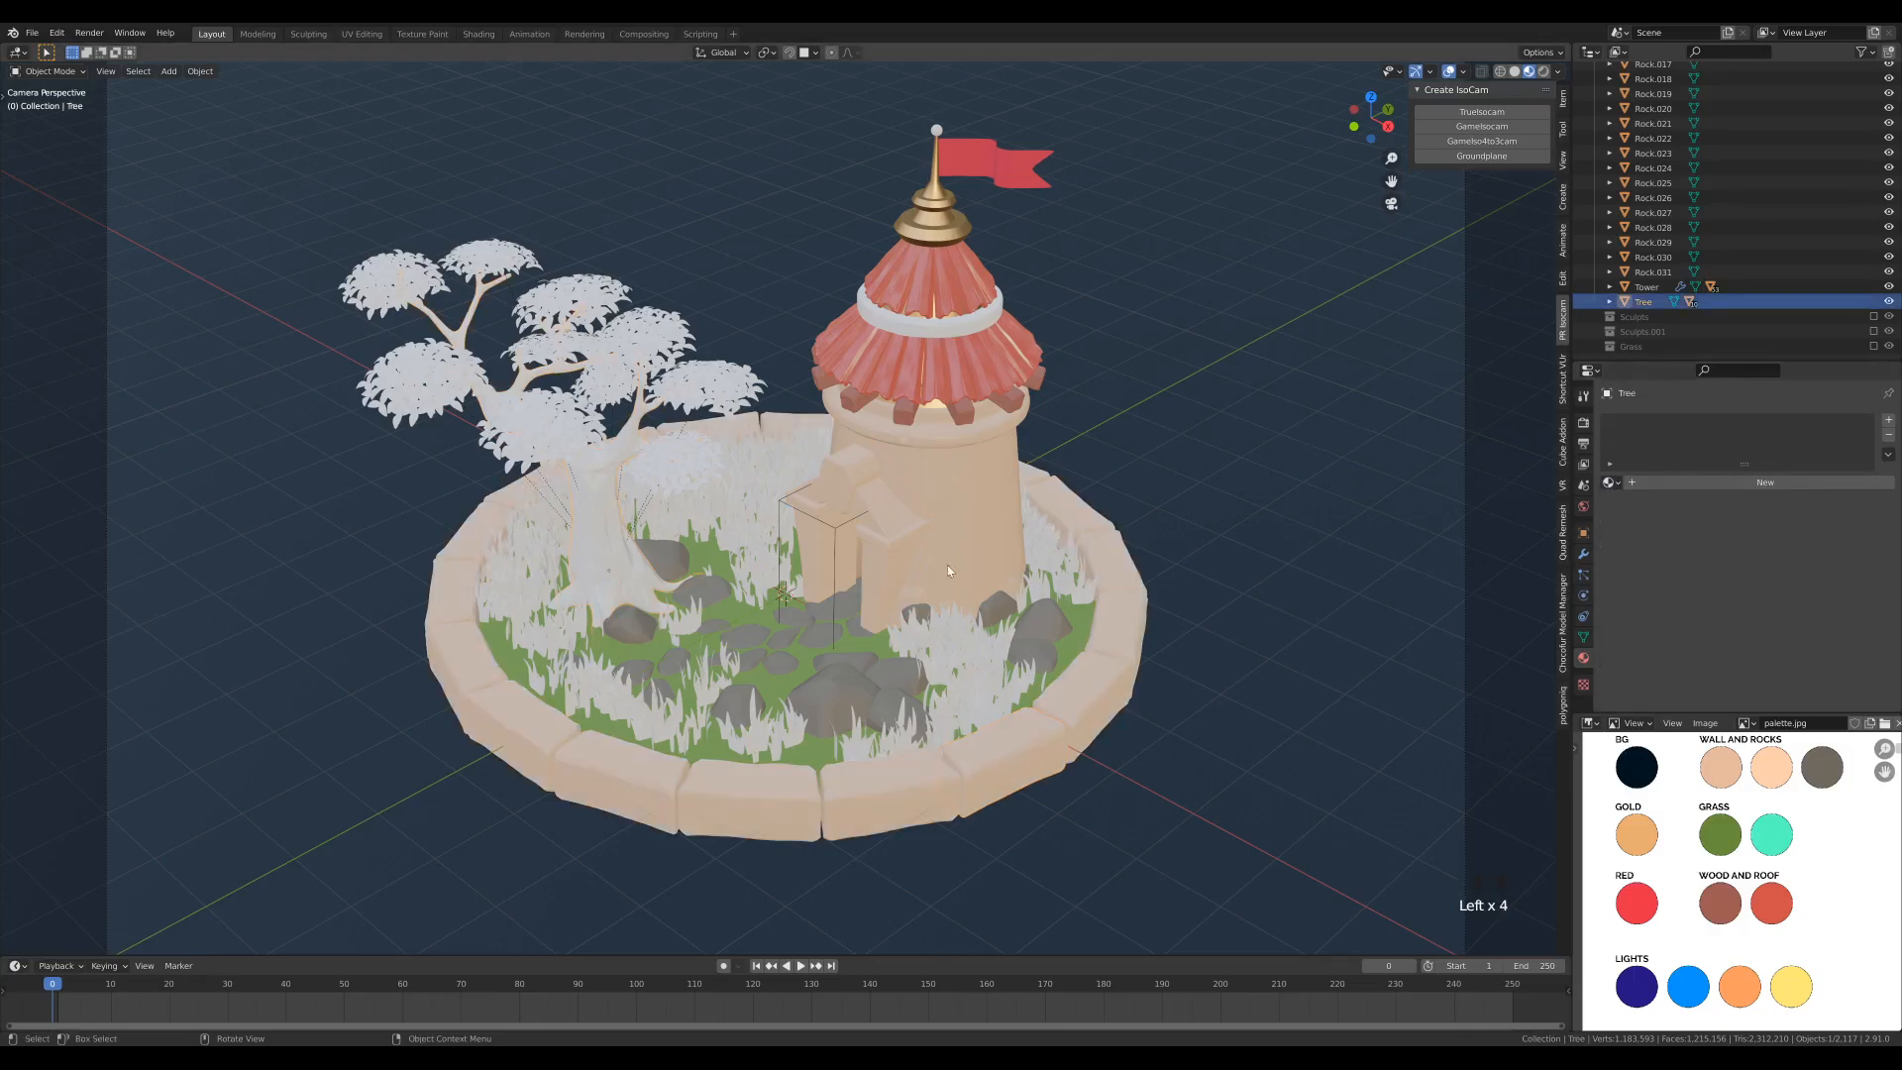
click(1609, 483)
click(1634, 602)
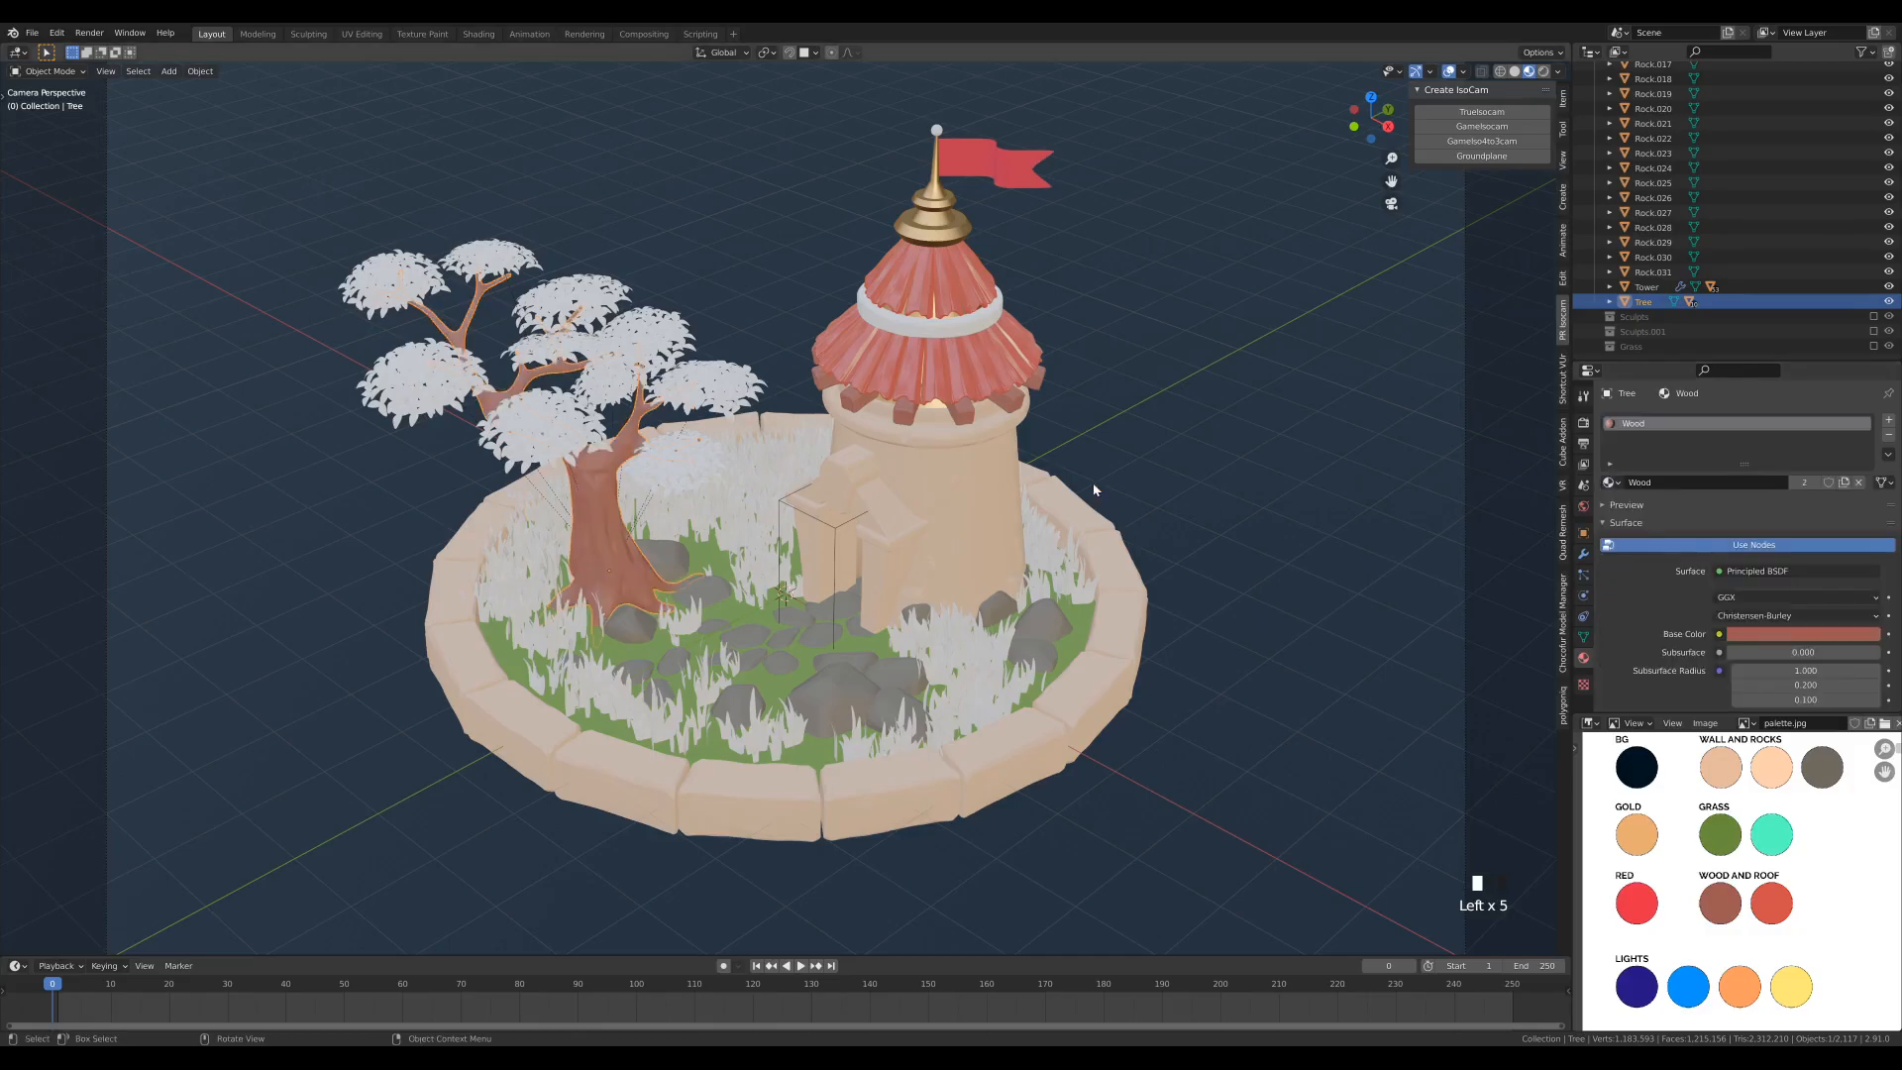
- Create a new material on the tree's foliage and name it Leaves
click(558, 435)
click(558, 435)
click(559, 436)
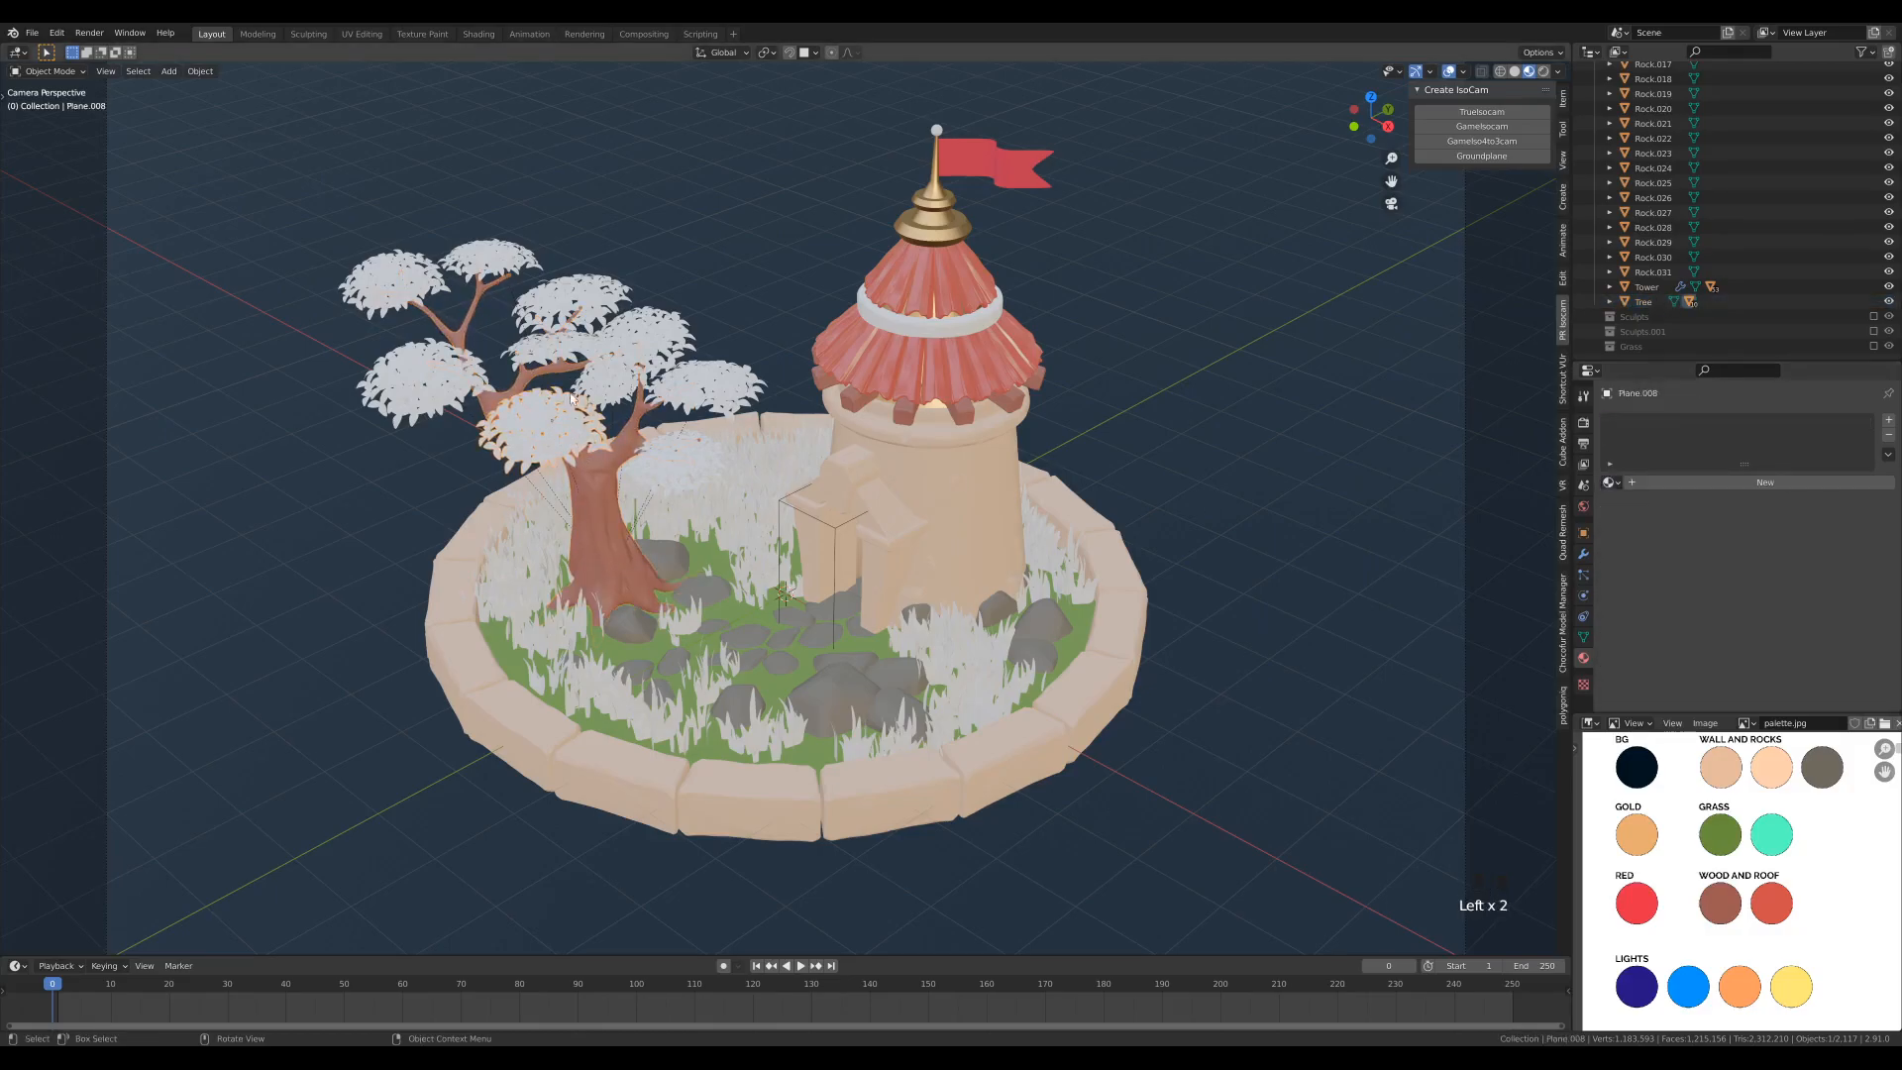
click(1666, 486)
double_click(1634, 424)
text(Leaves)
key(Return)
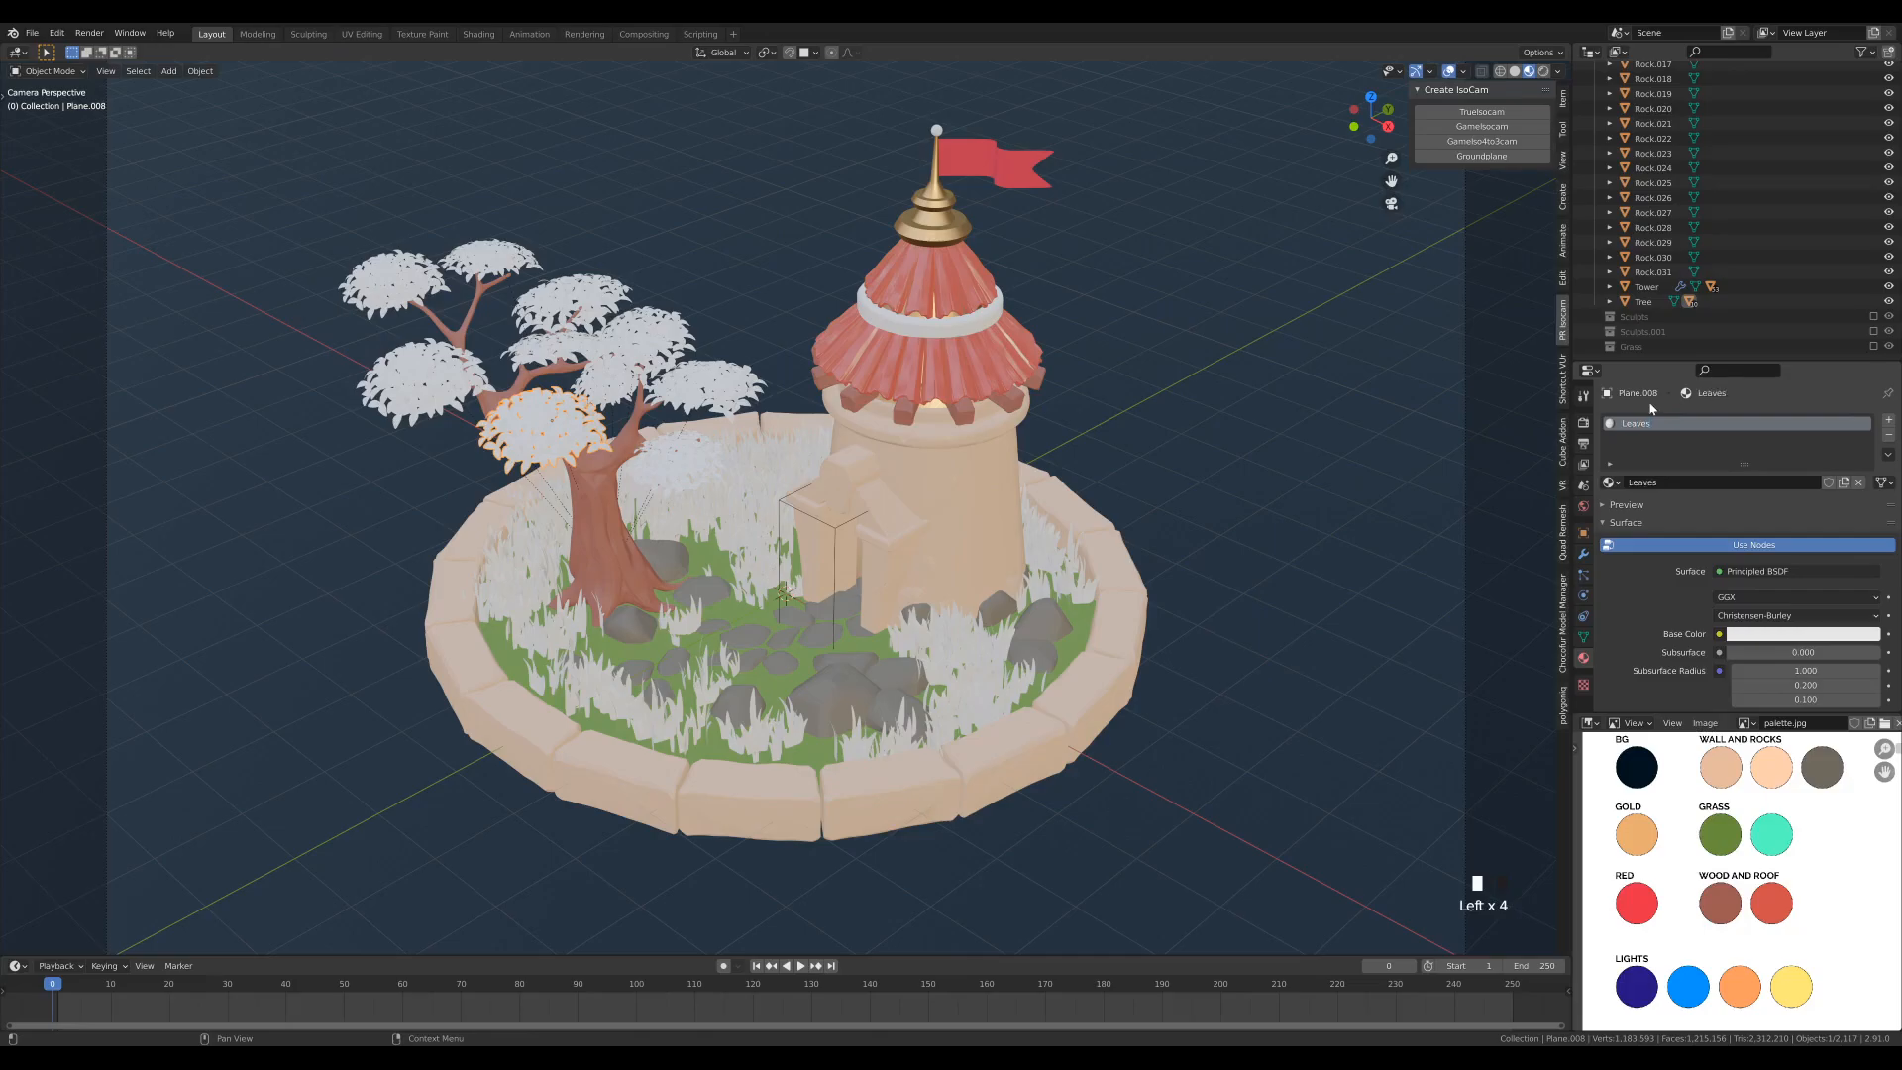
- Sample the Leaves material's base color from the palette's turquoise Grass swatch and set its roughness to 1.0
click(1802, 634)
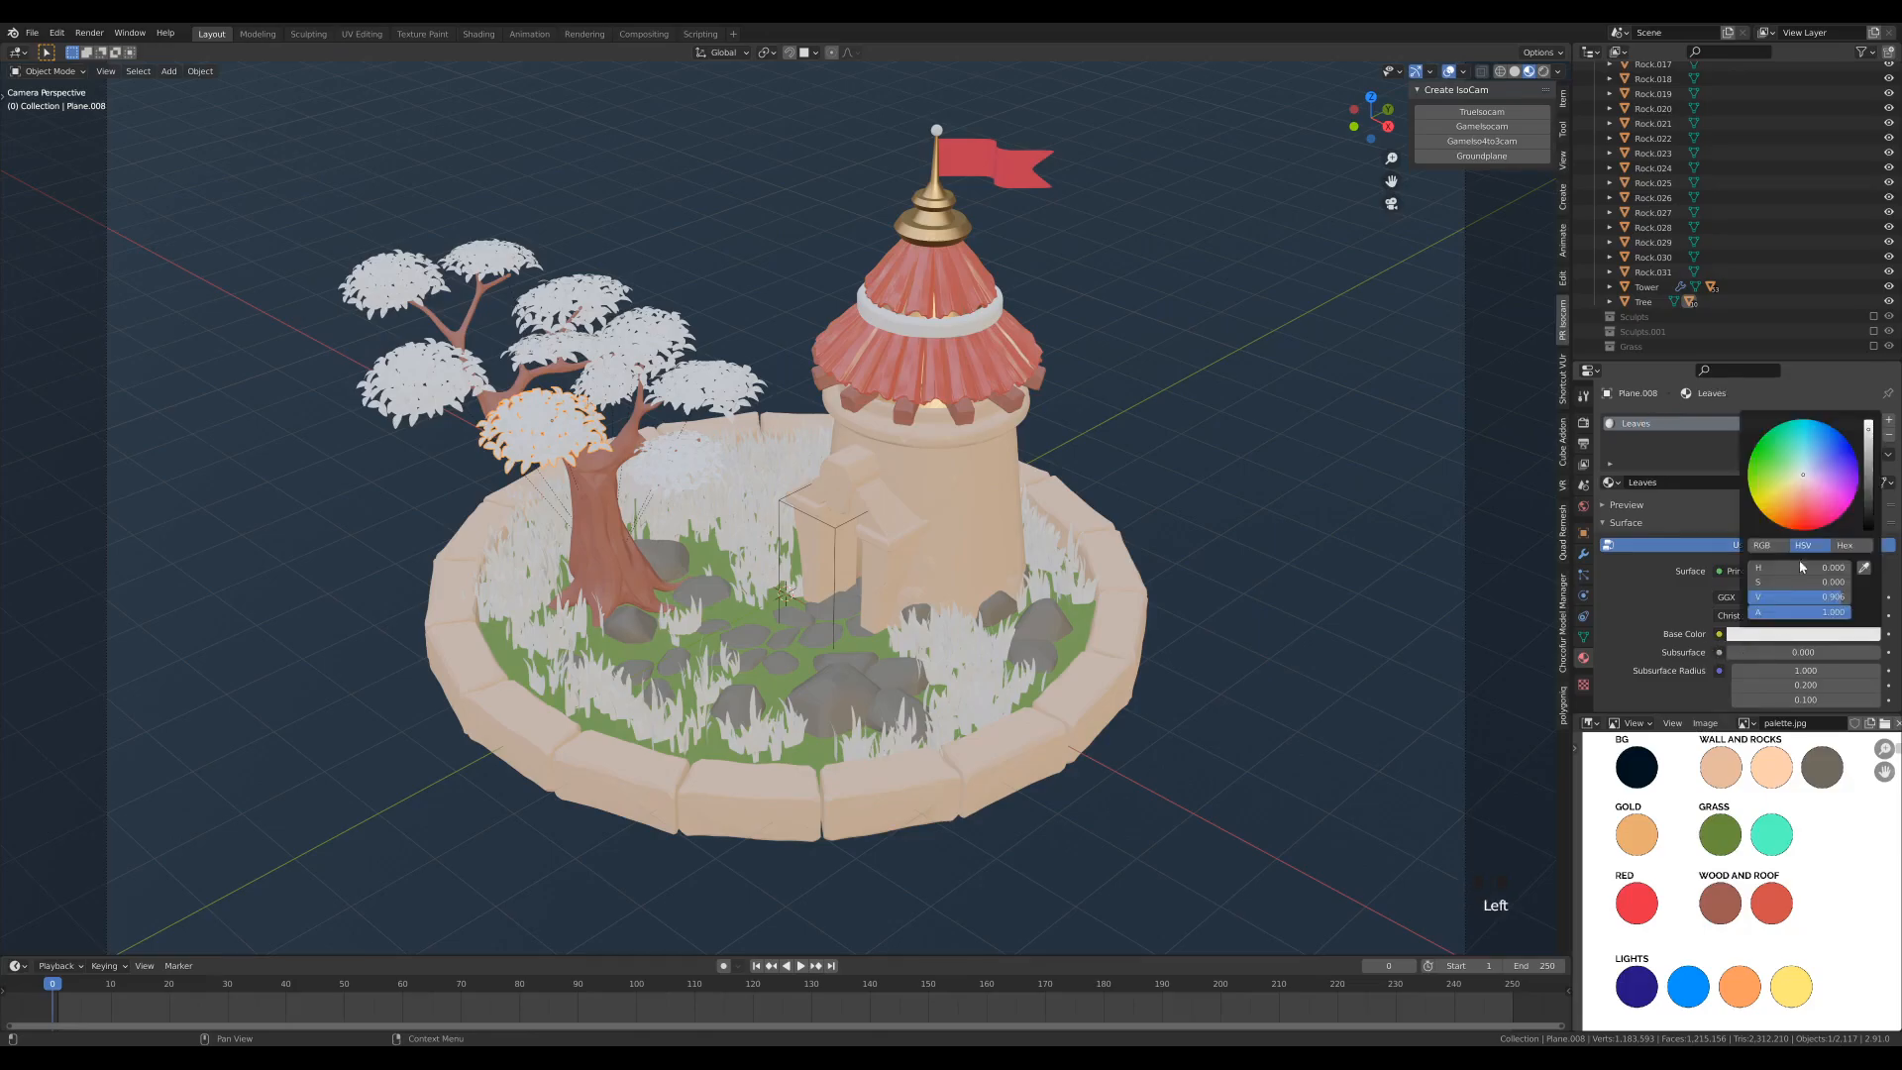
click(1864, 570)
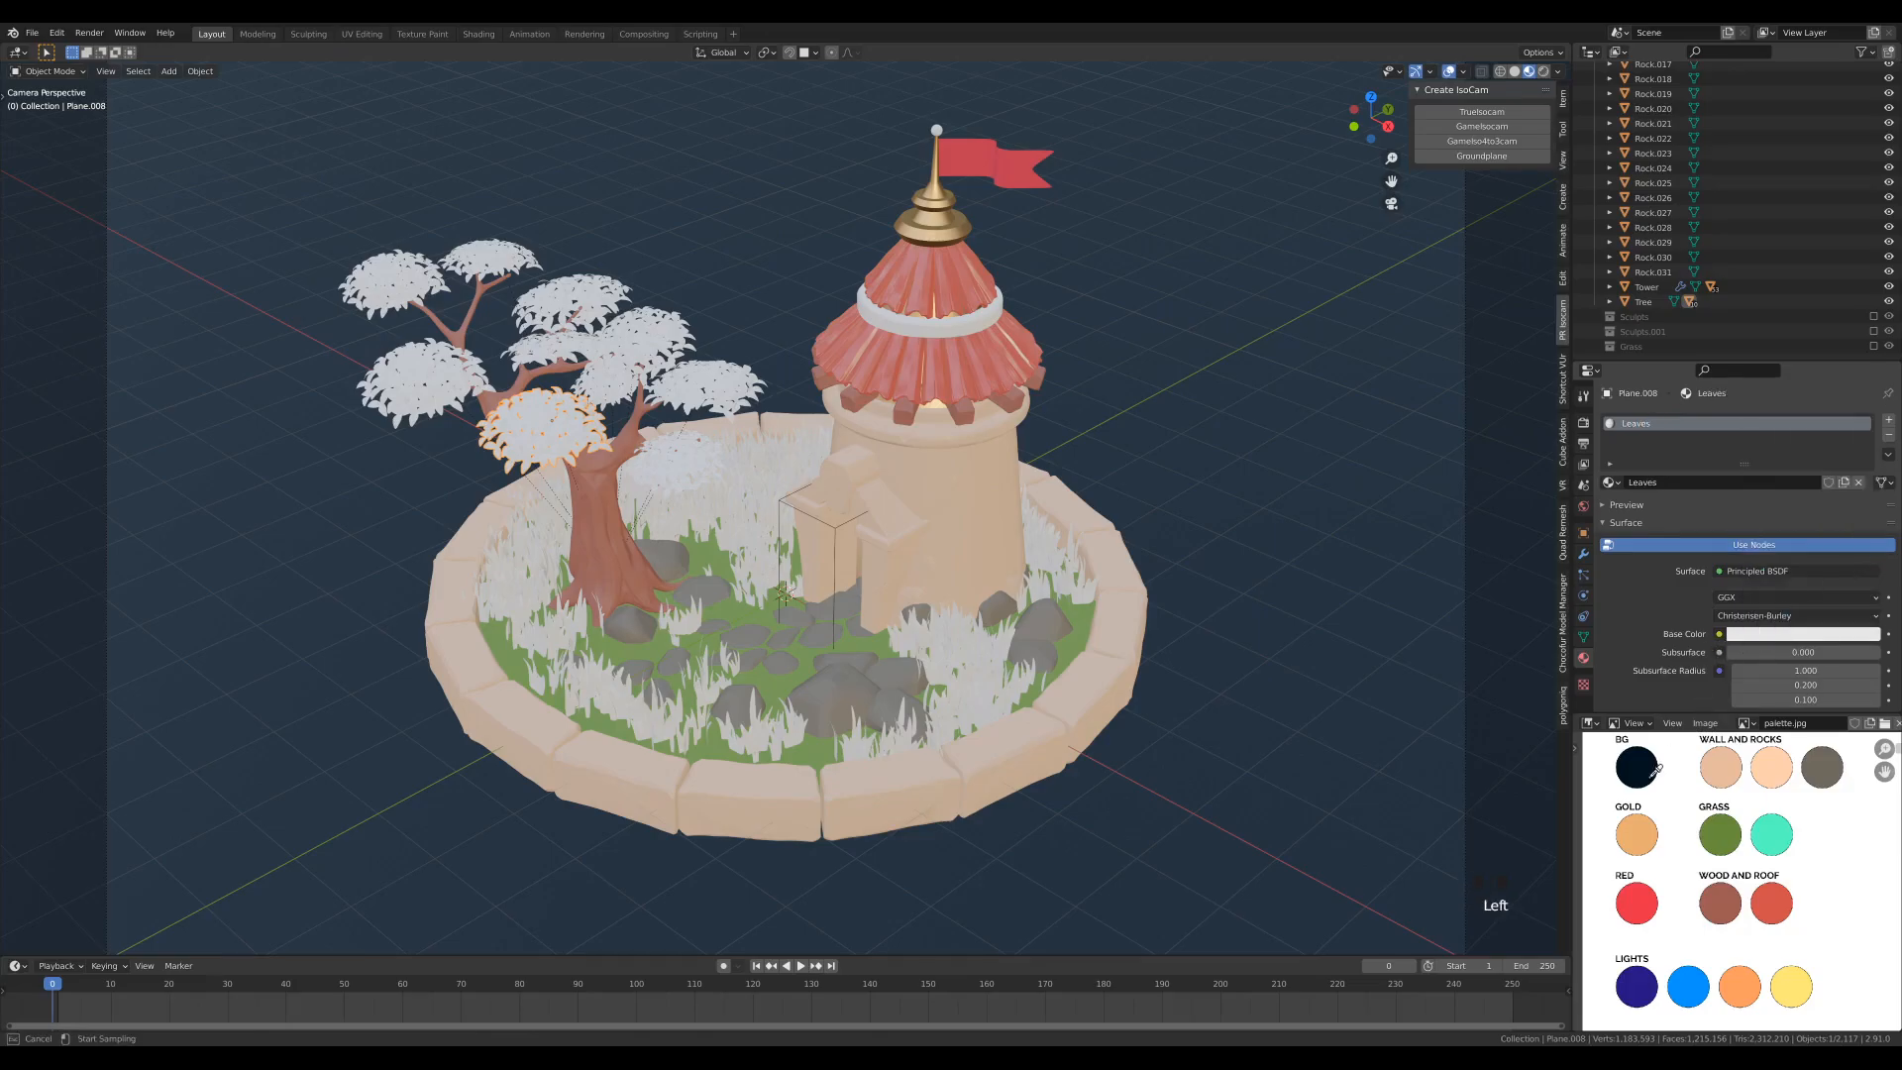
click(1778, 832)
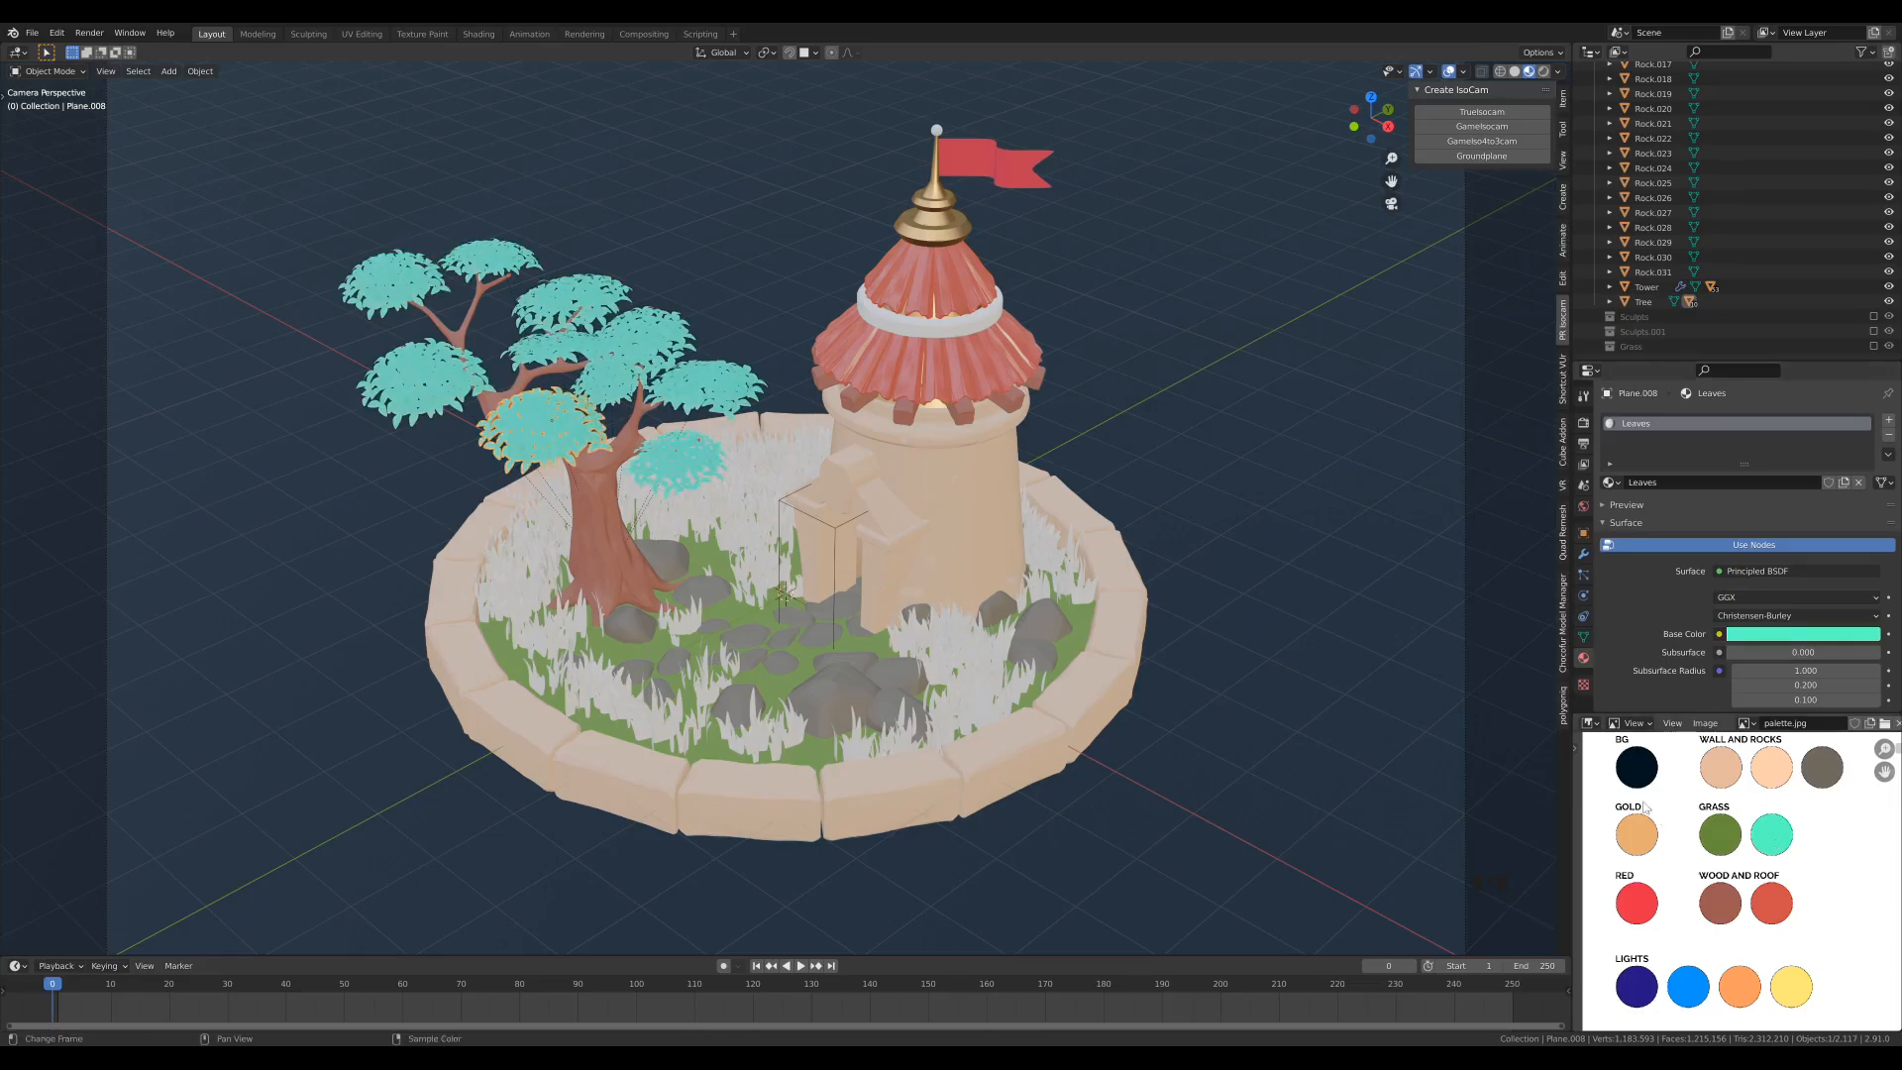
scroll(1744, 638, down, 8)
drag(1744, 638, 1880, 638)
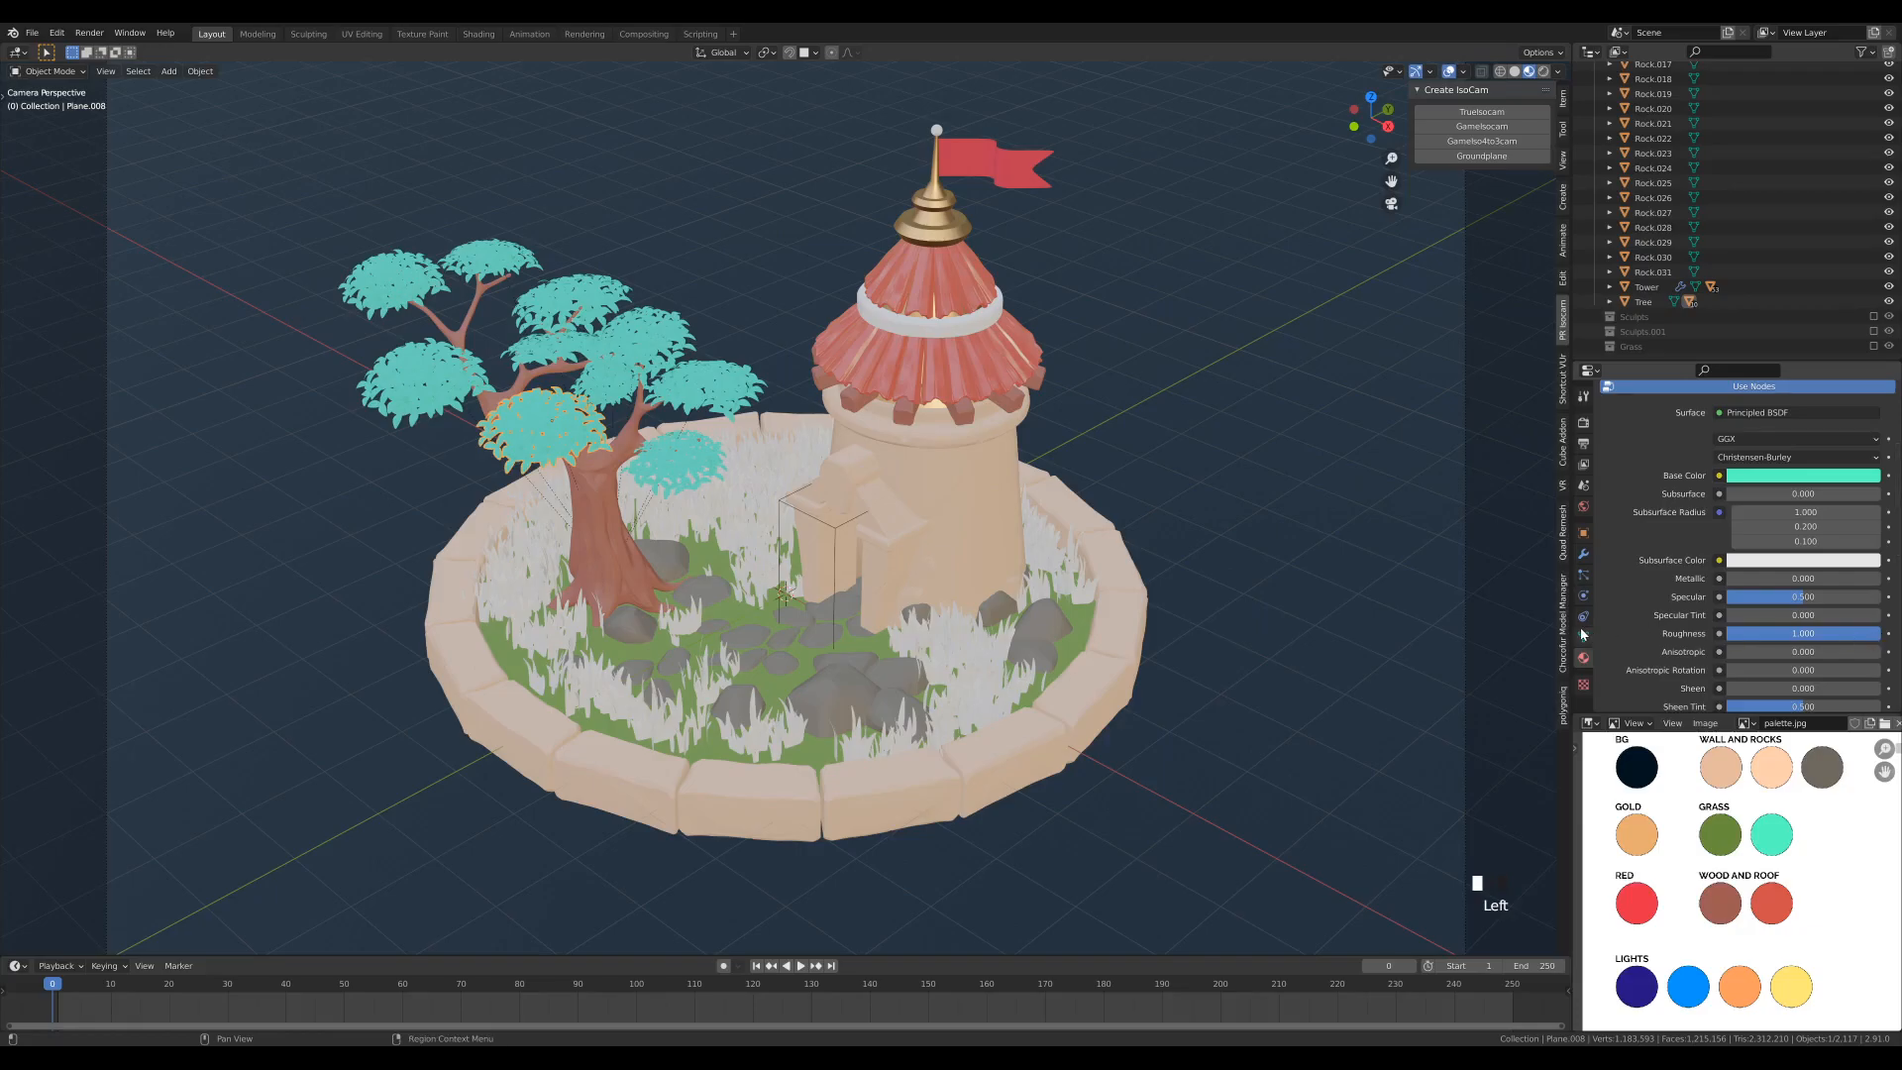
- Assign the Gold material to the orb atop the spire and the Wood material to the ring around the roof
click(937, 130)
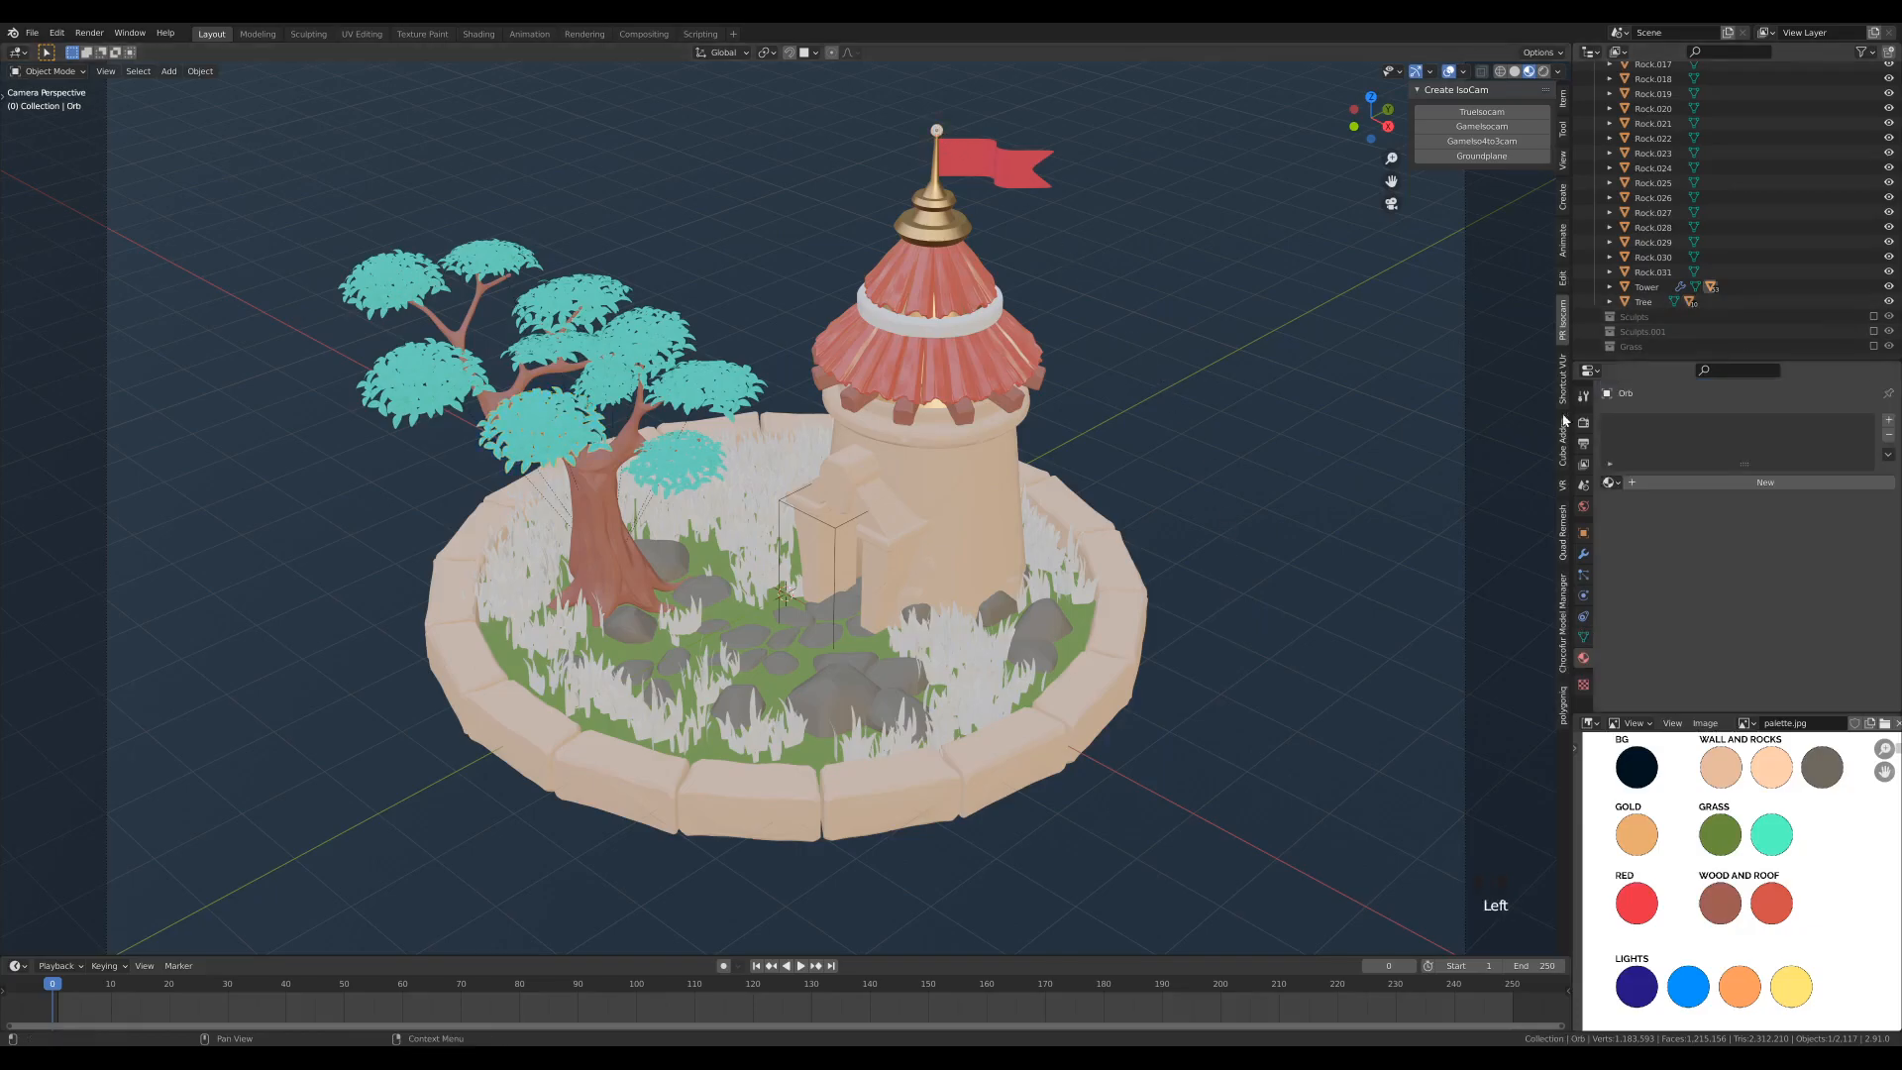
click(1608, 483)
click(1652, 519)
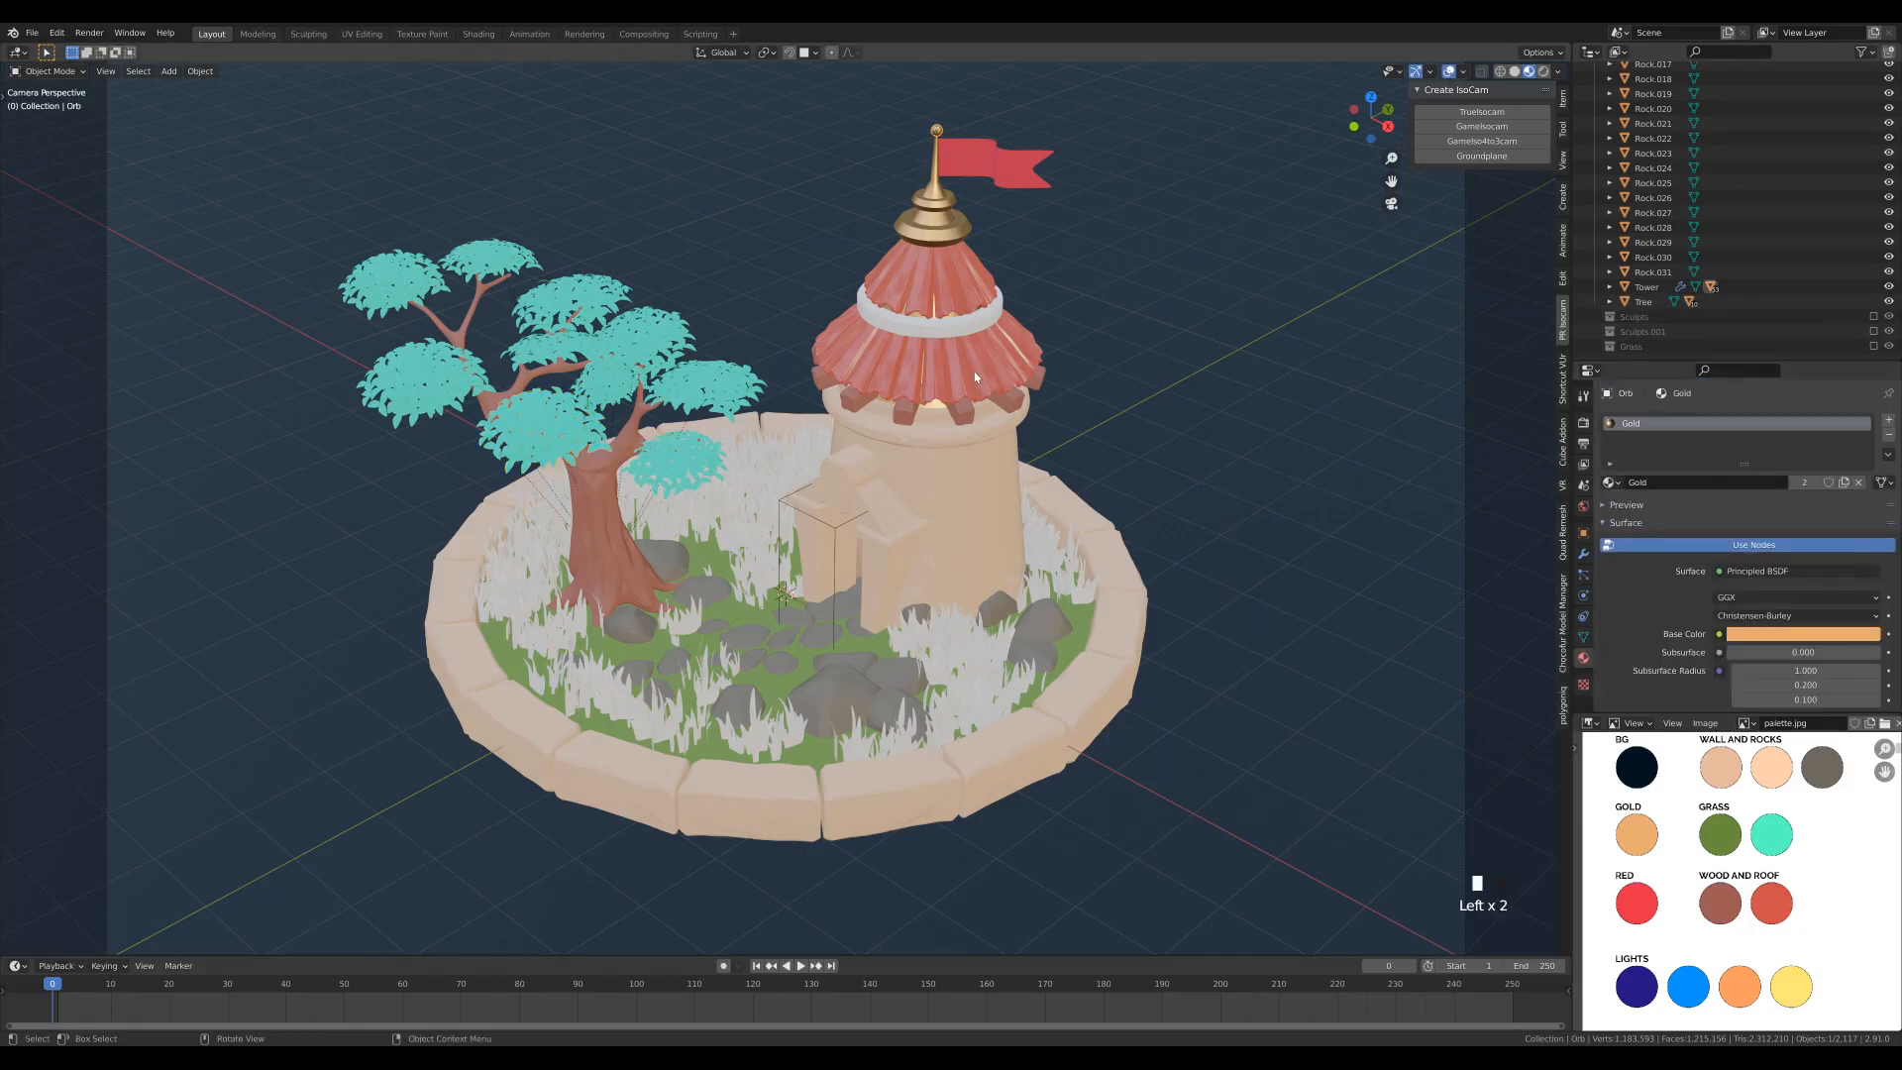
click(976, 327)
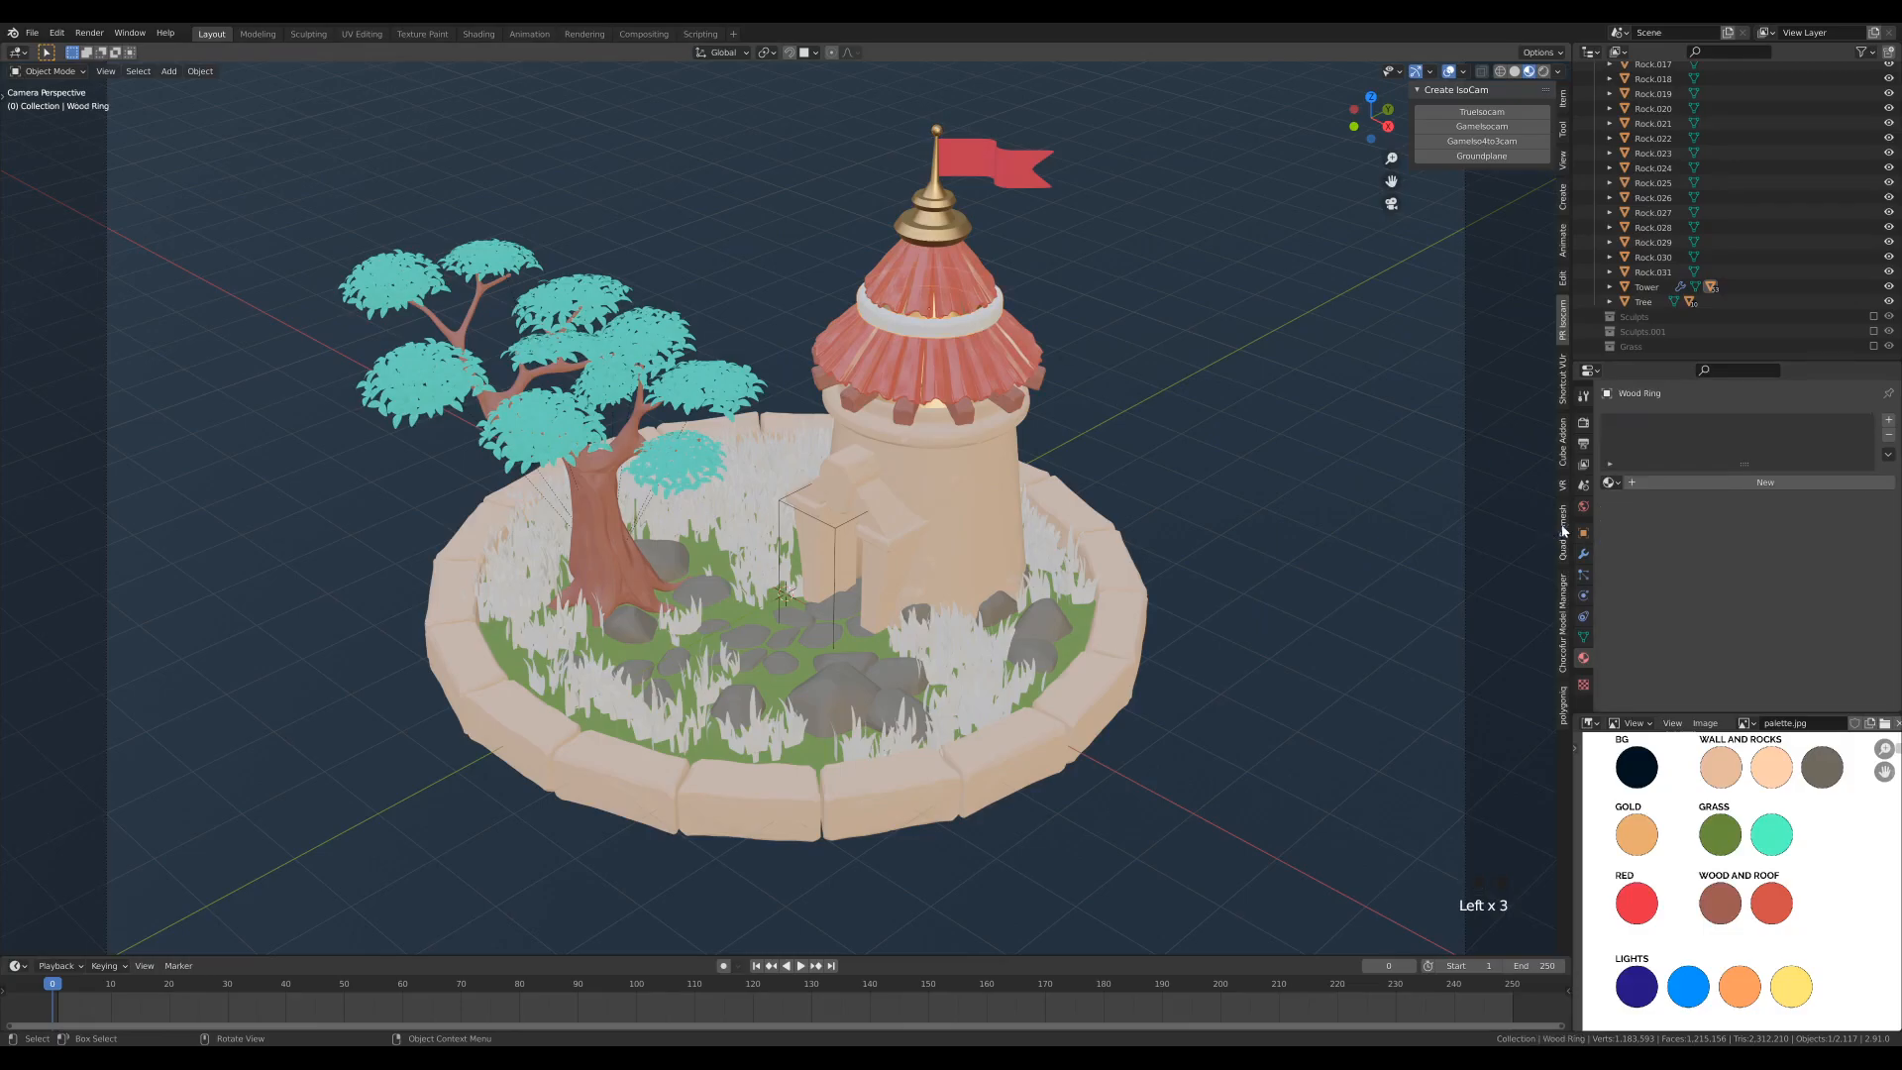
click(1608, 483)
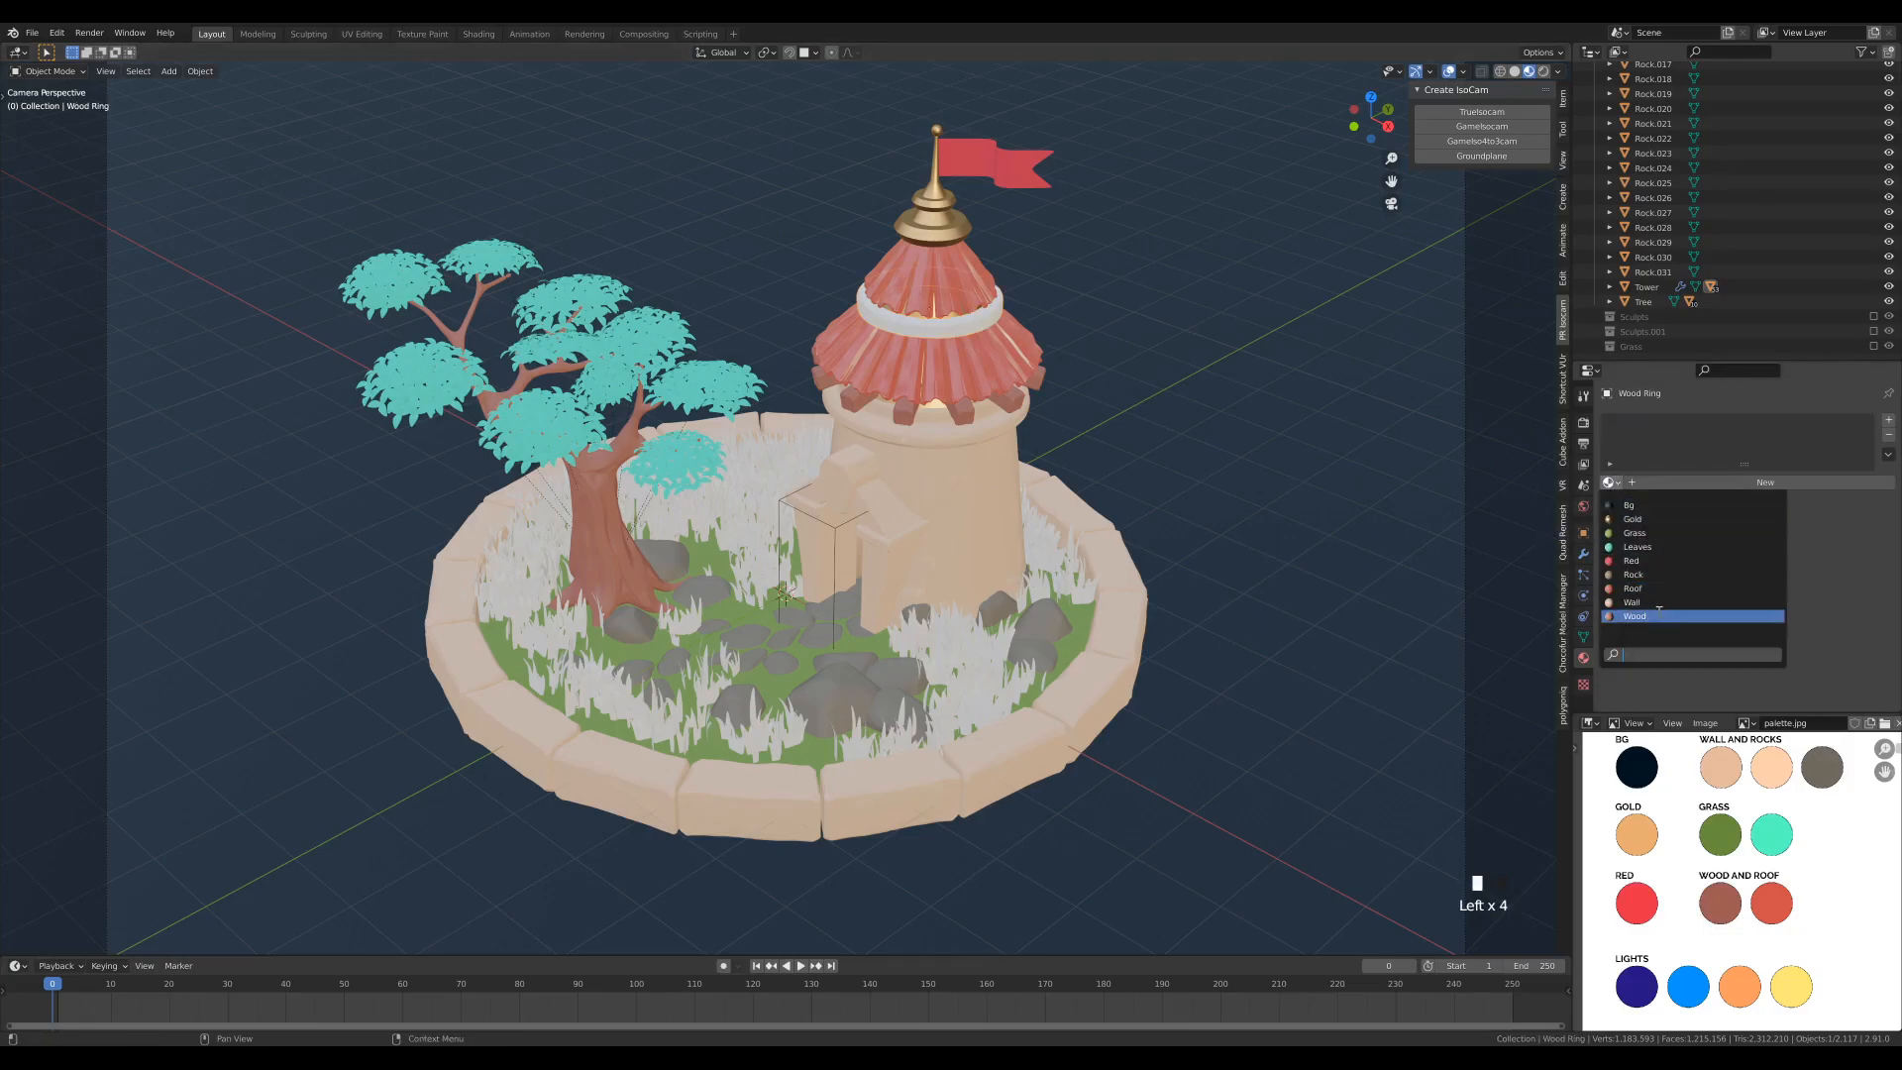
click(1649, 615)
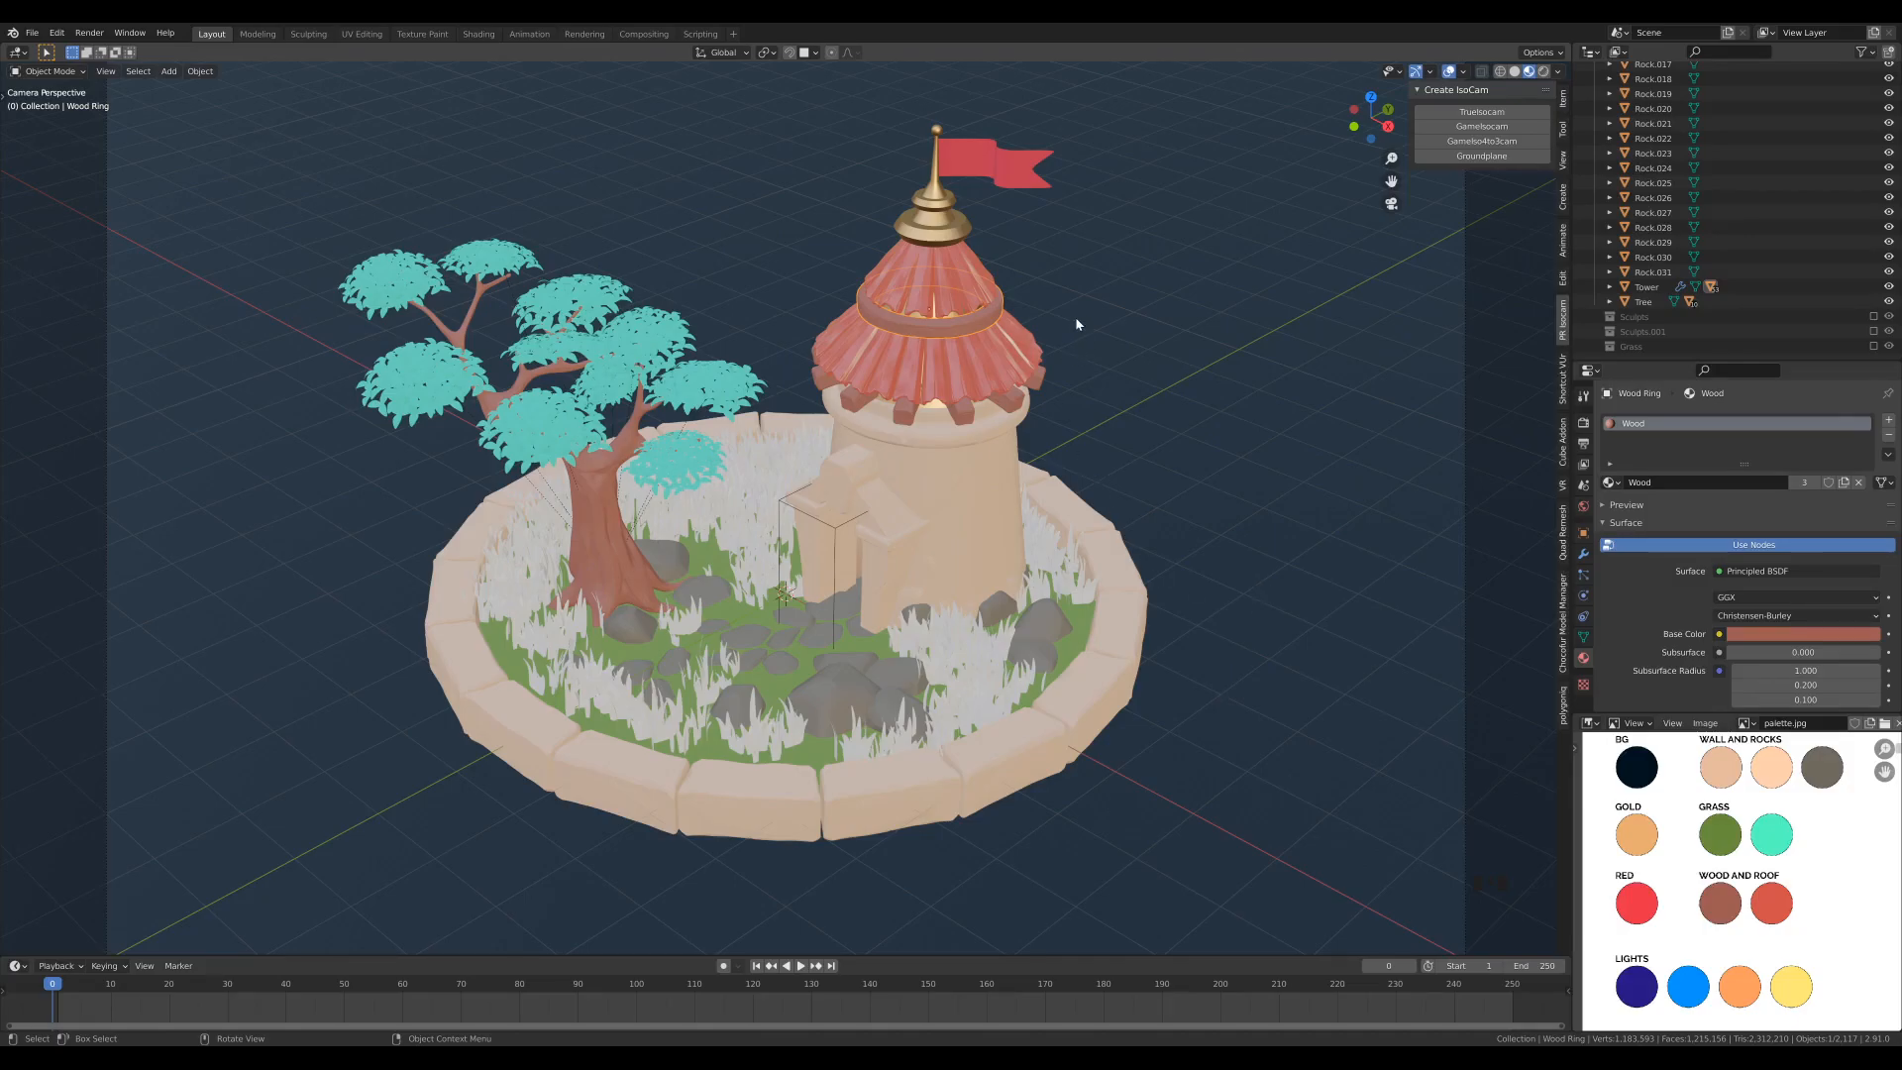
- Enable the excluded Grass collection so its source grass meshes show in the scene
scroll(1080, 339, down, 3)
scroll(1079, 340, up, 2)
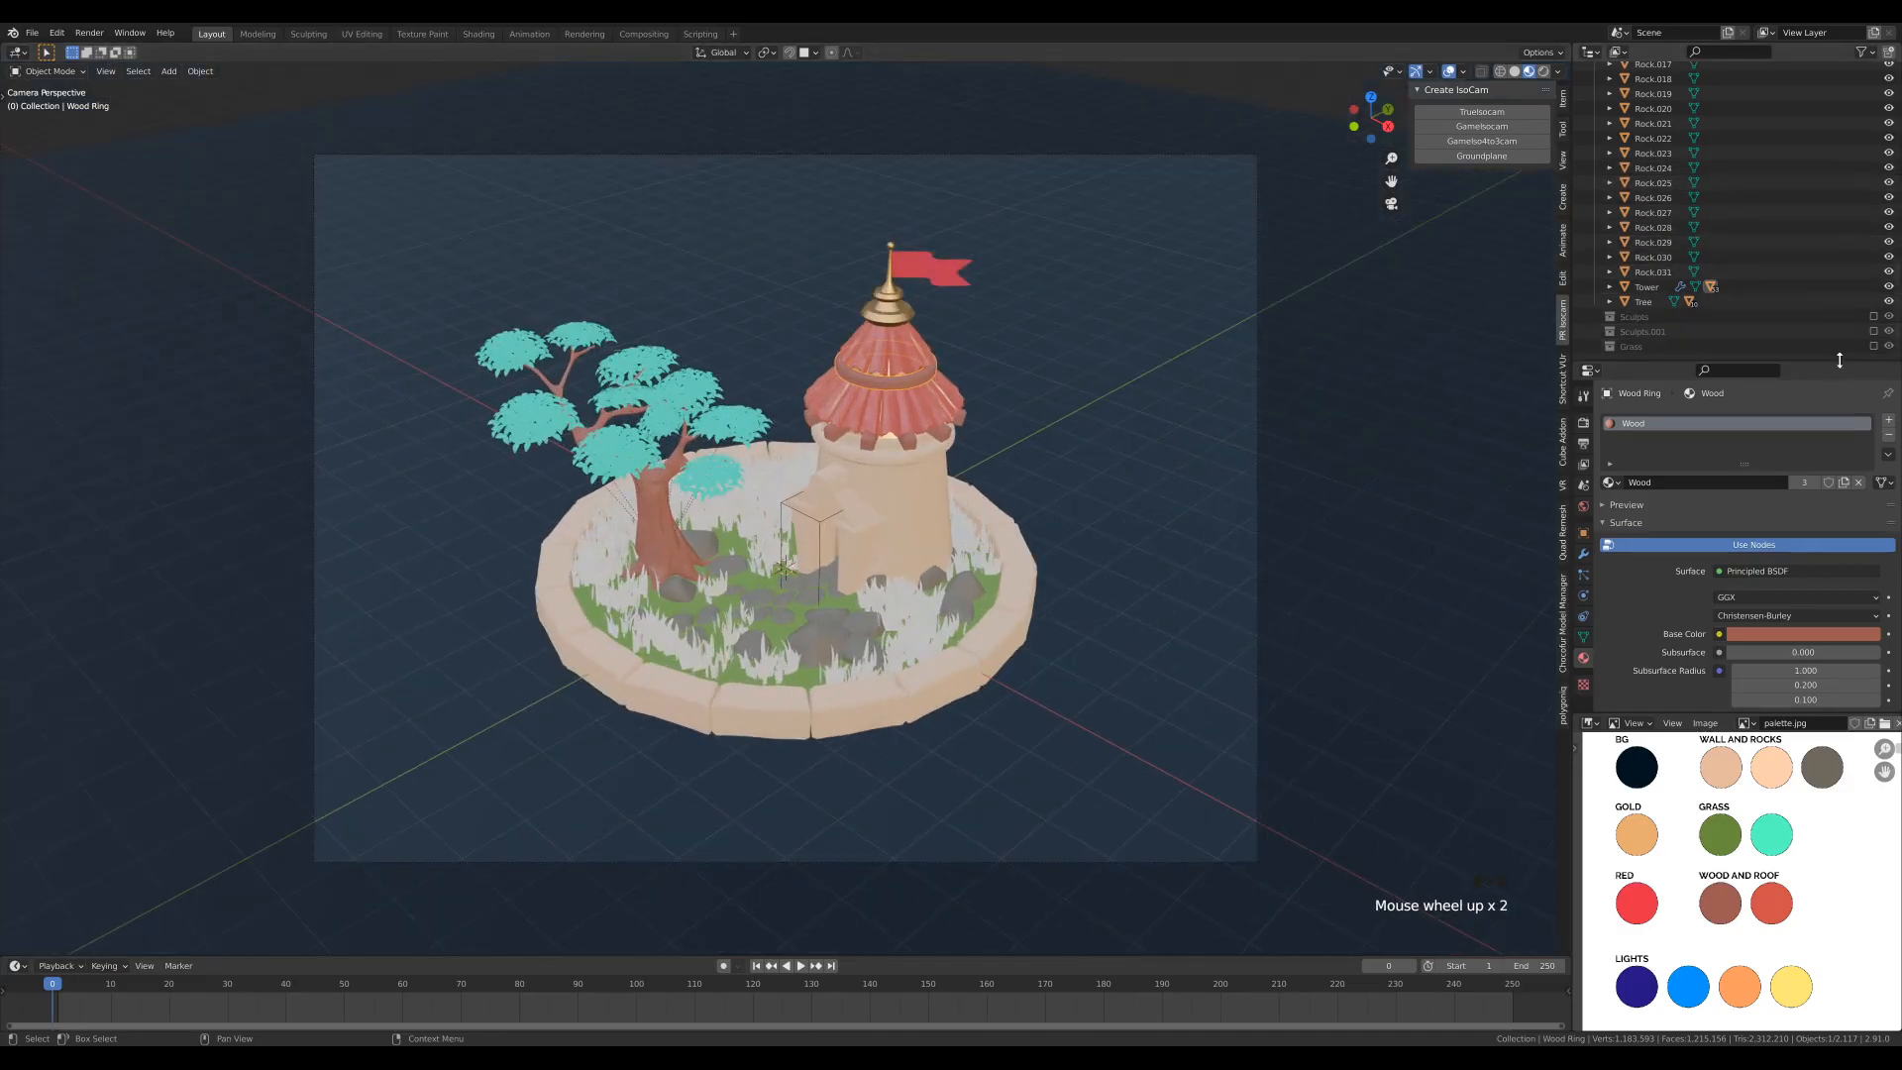
click(1874, 347)
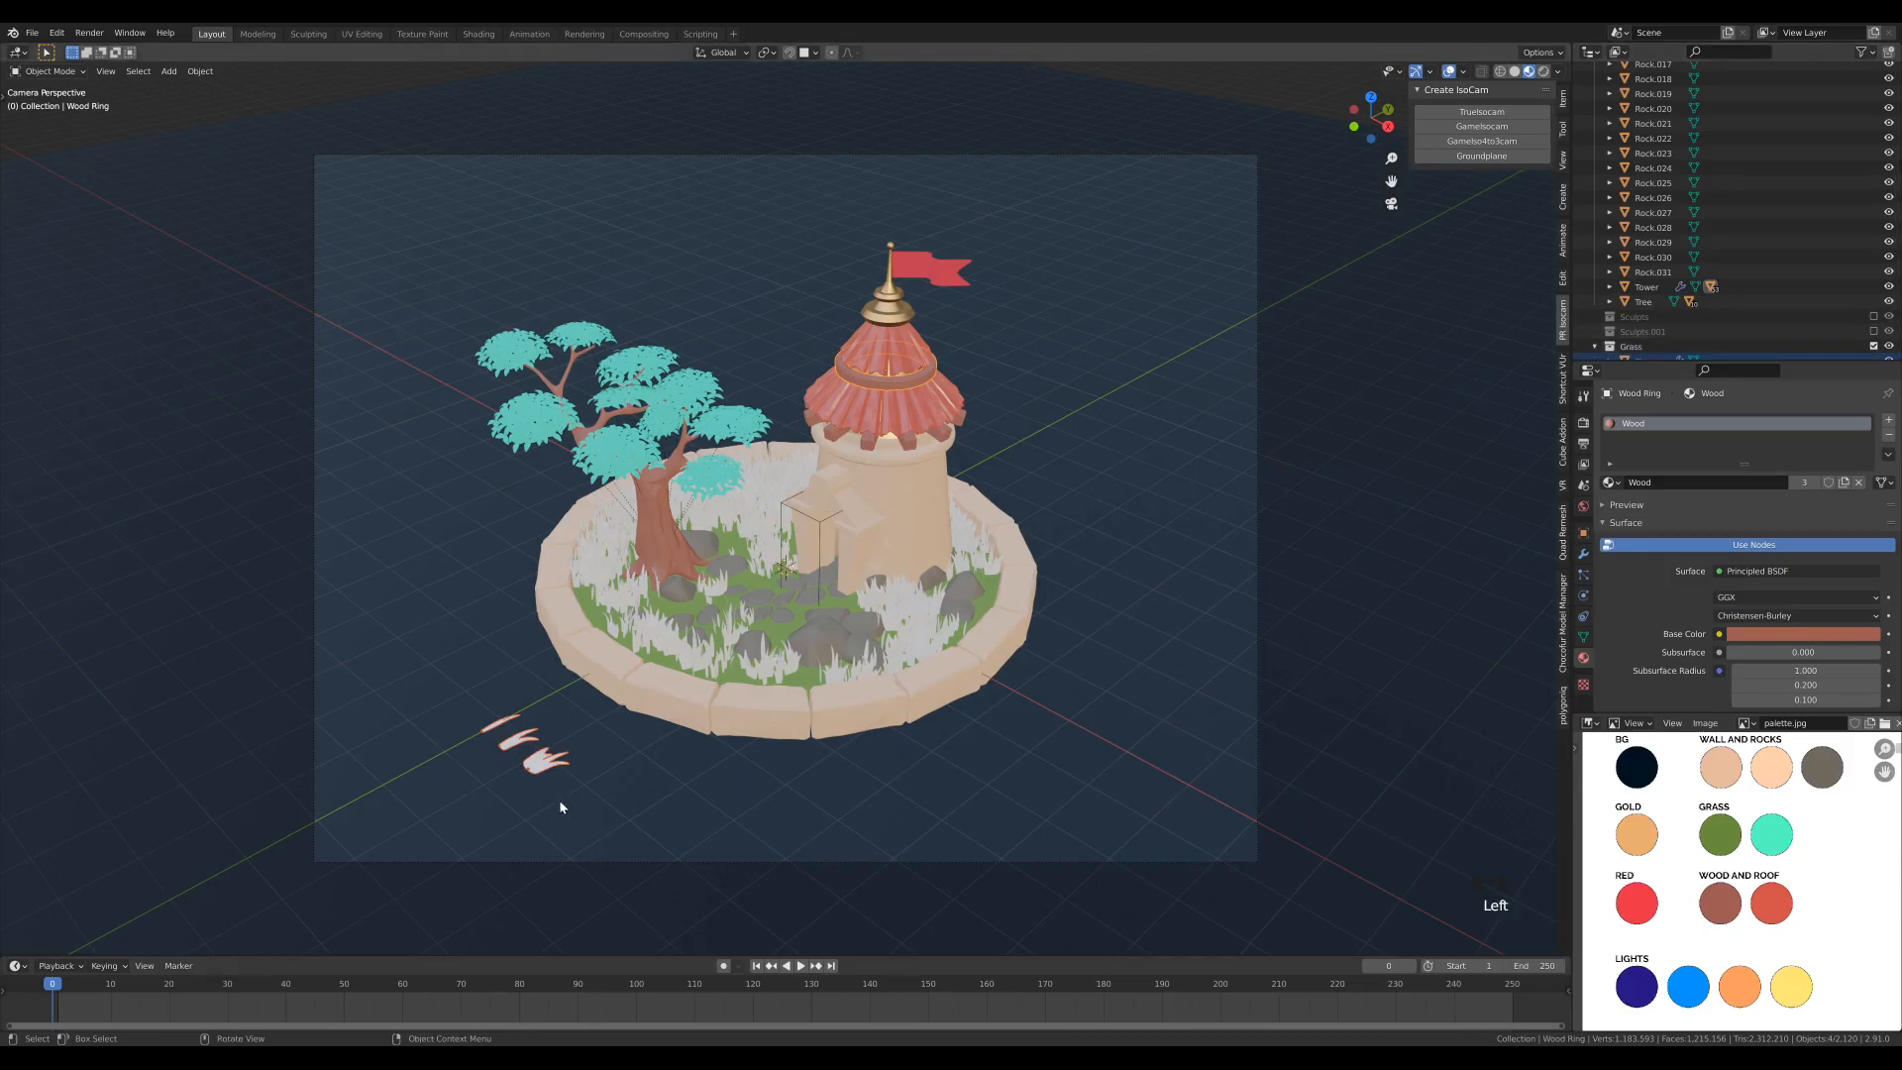
- Create a new material on the single-blade grass mesh and name it Grass Blade
click(499, 728)
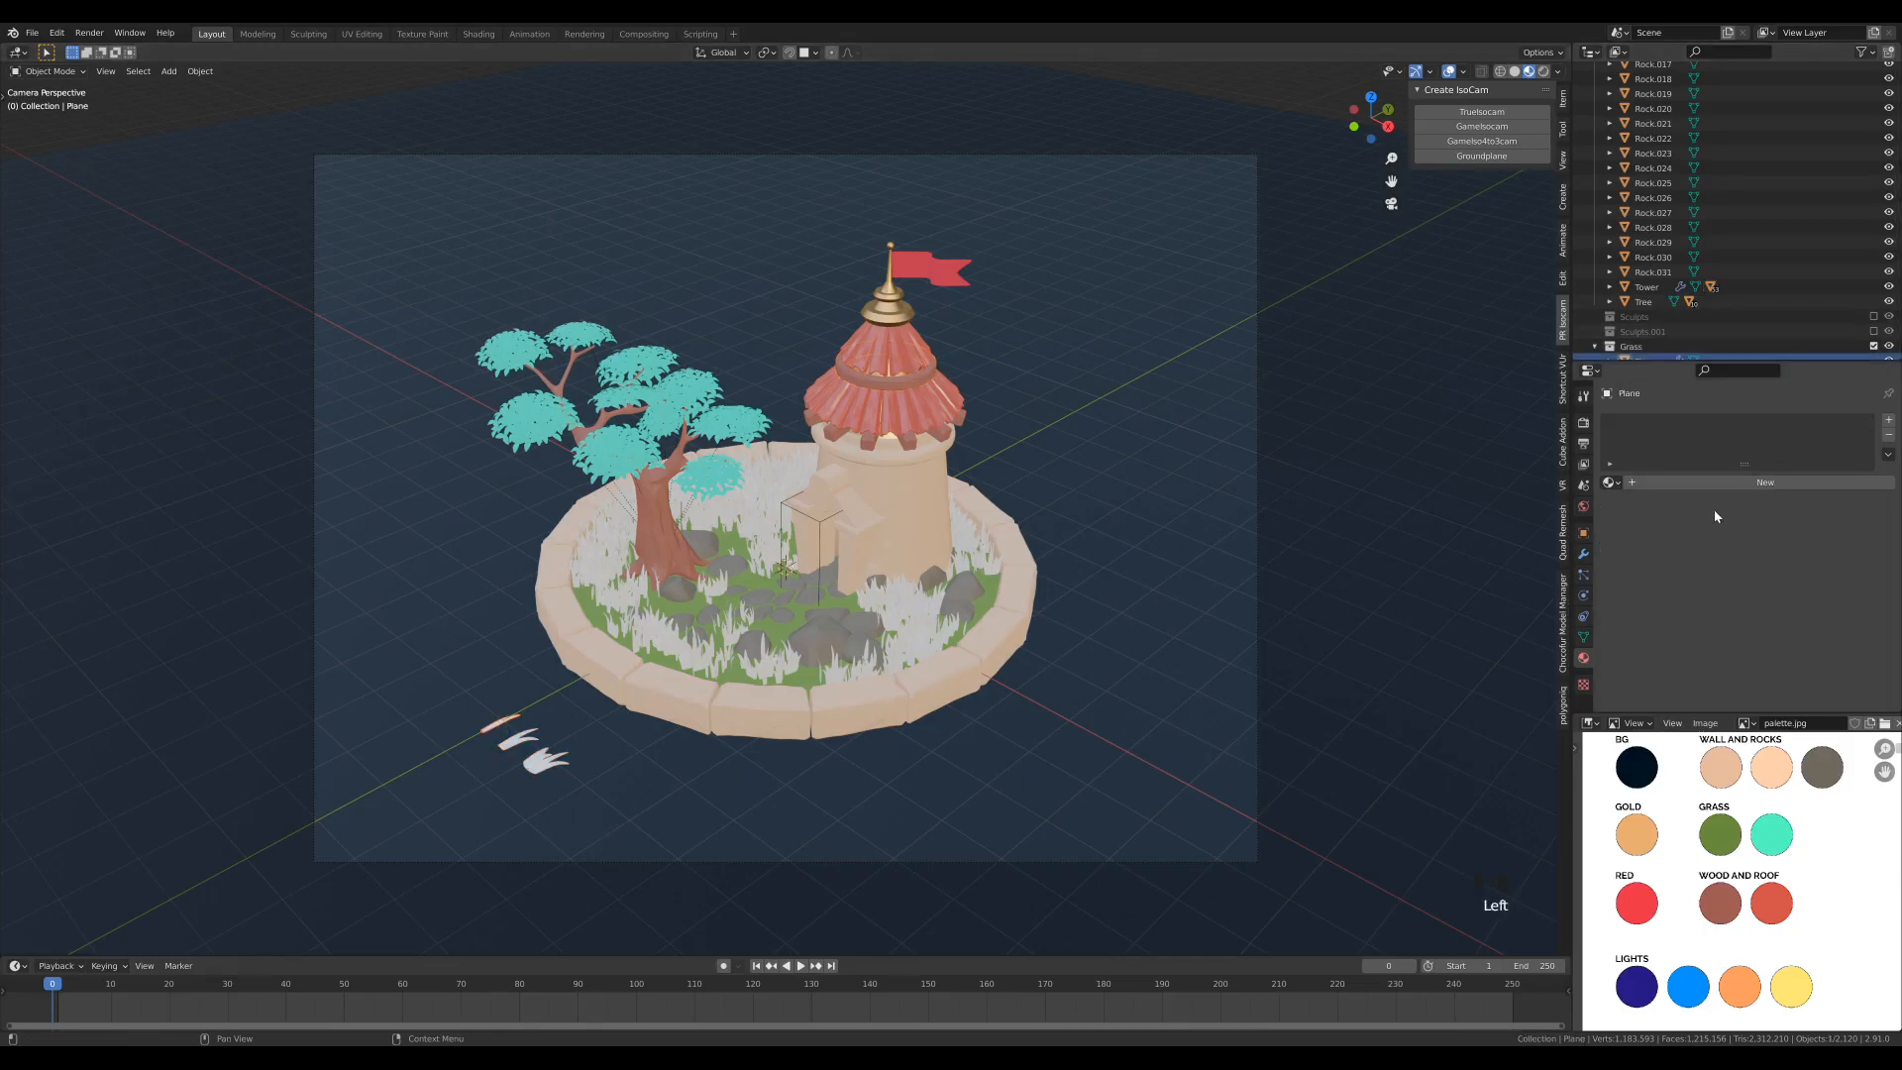
key(ctrl+z)
key(ctrl+z)
key(ctrl+z)
click(1665, 482)
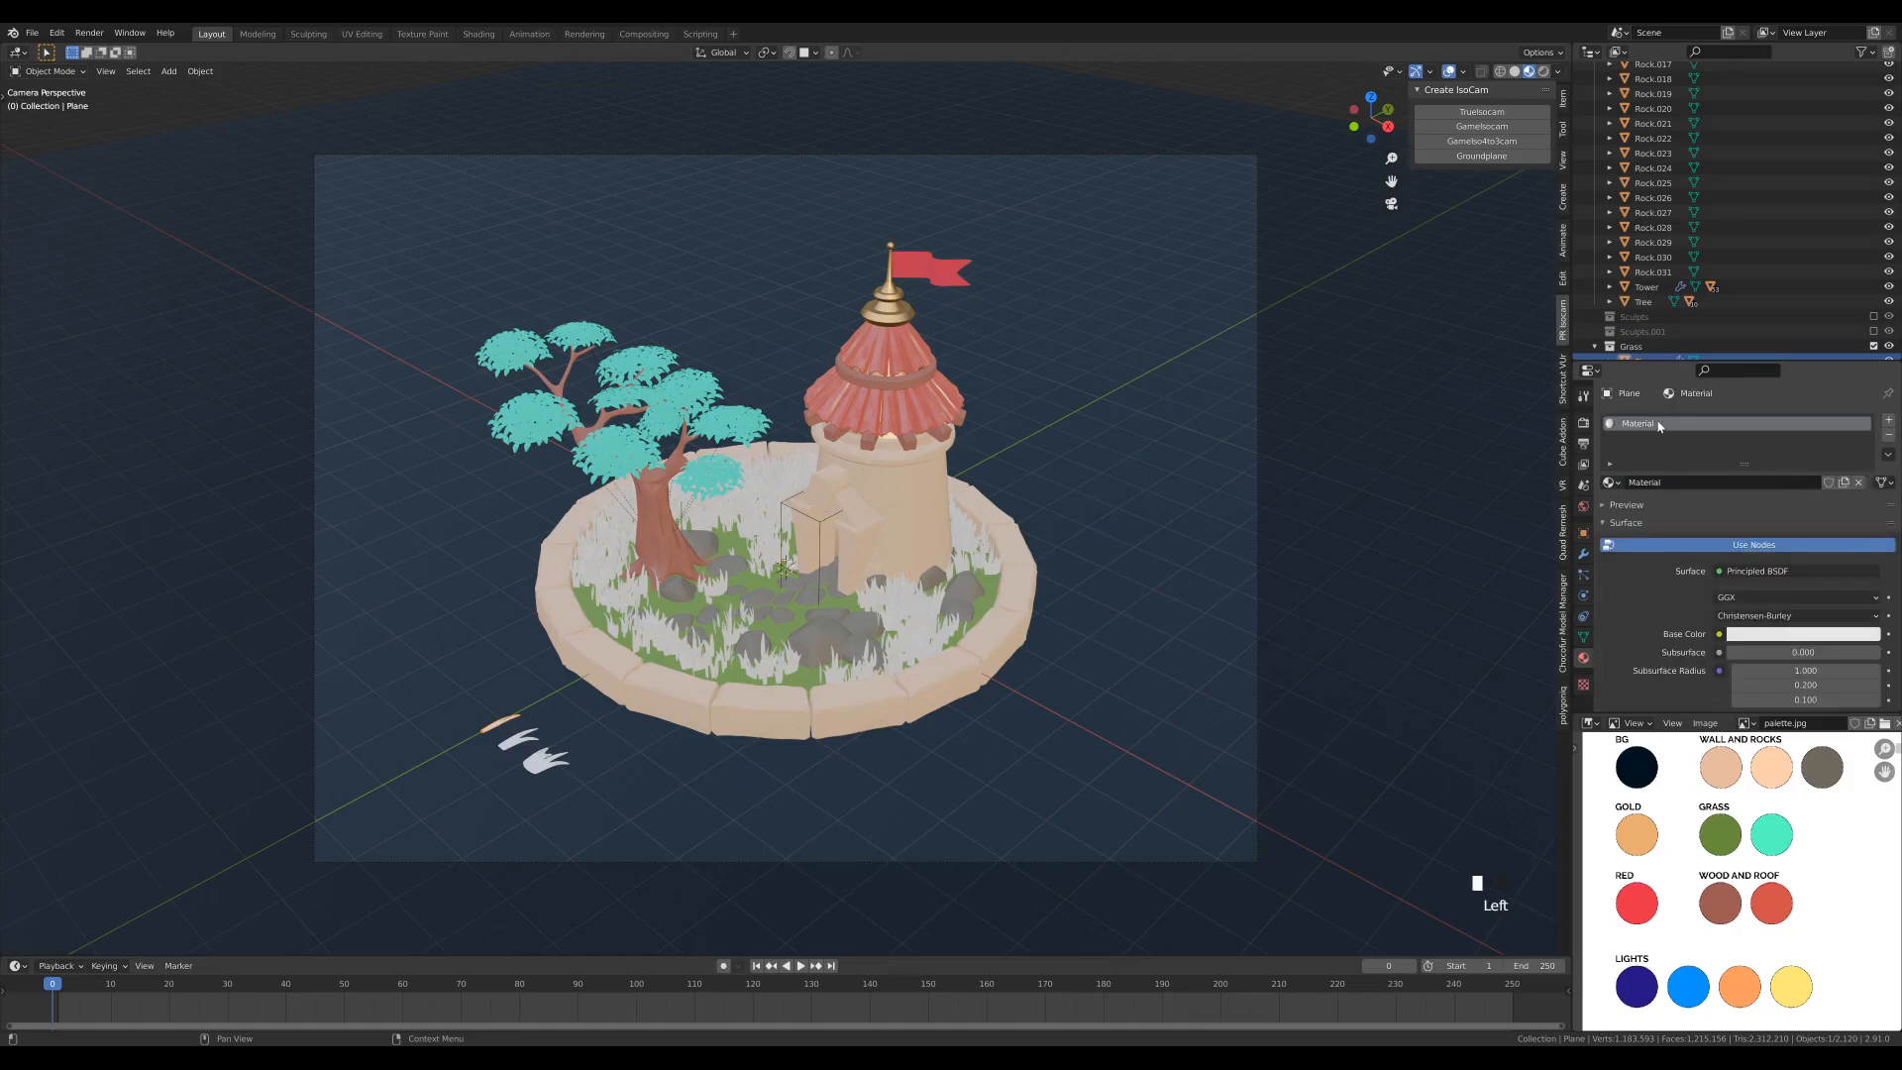
double_click(1642, 424)
text(Grass Blade)
key(Return)
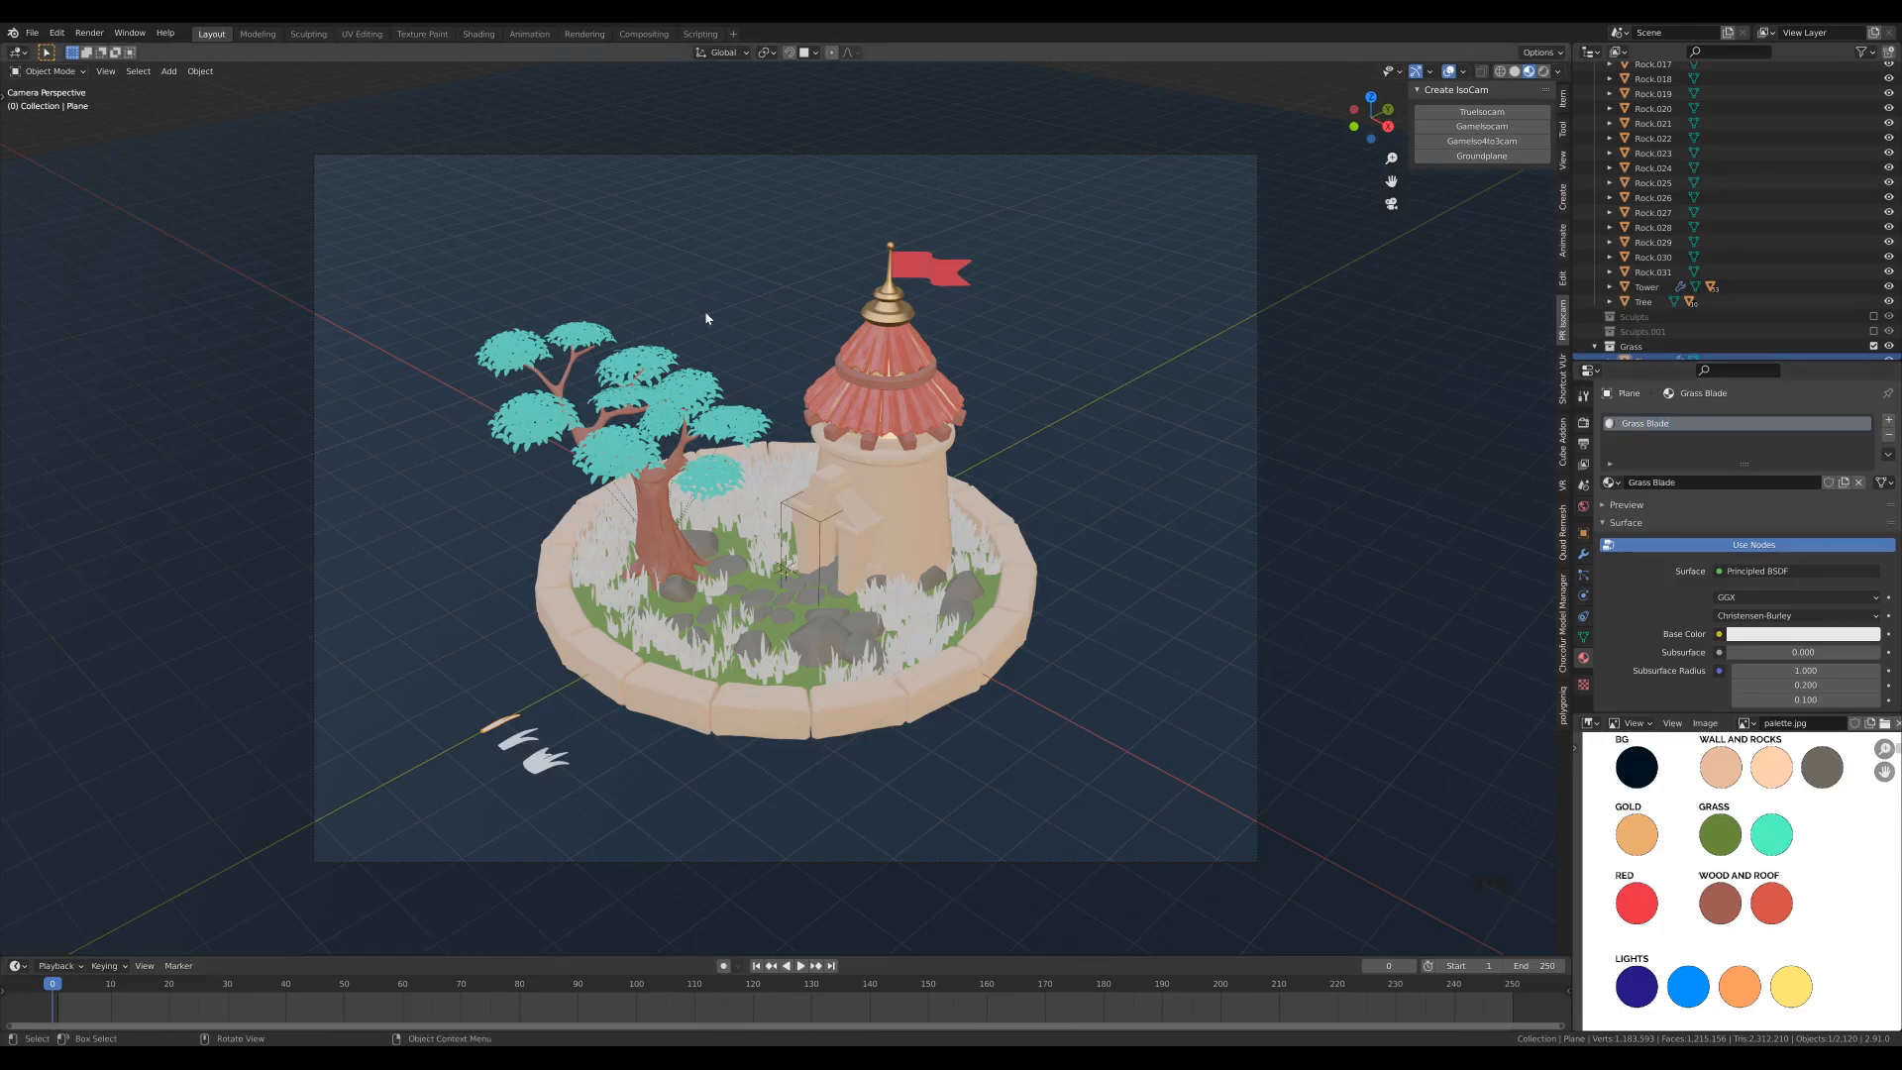
- Switch to the Shading workspace to edit the Grass Blade material's nodes
click(478, 34)
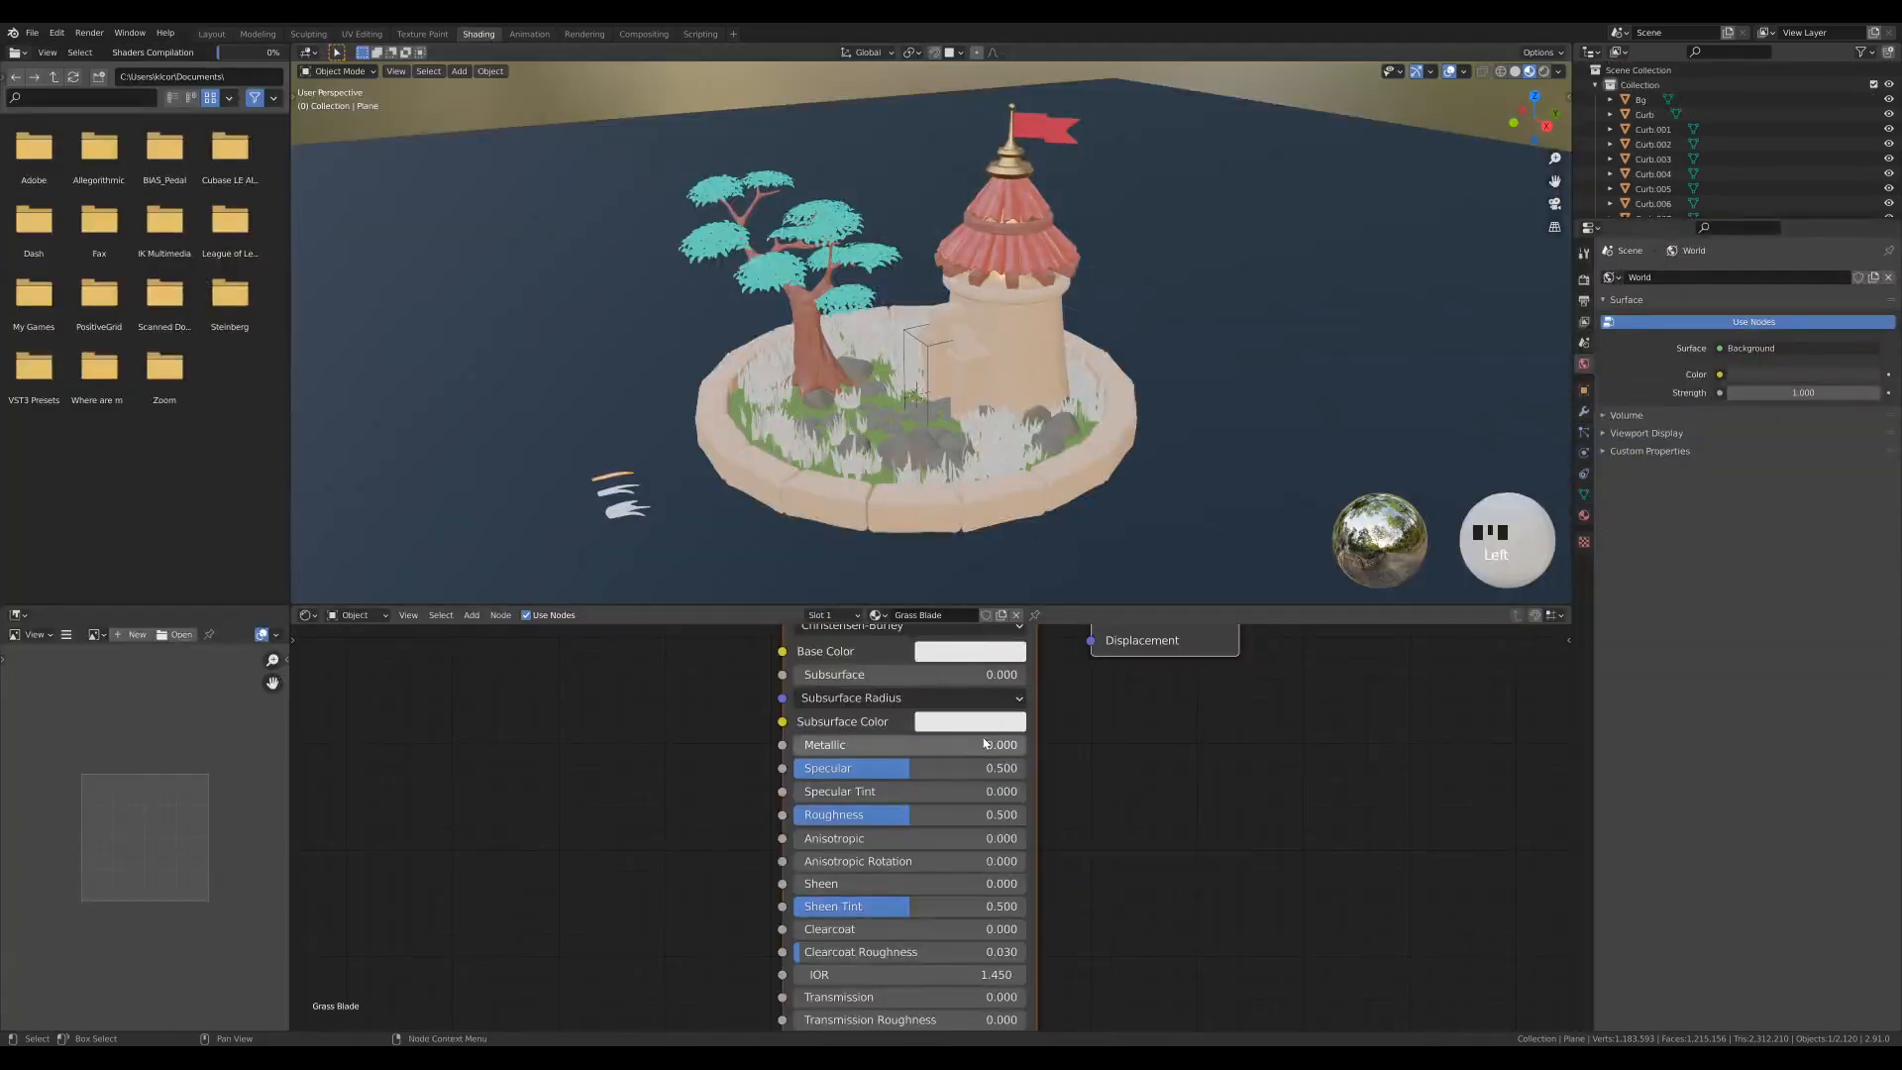
scroll(801, 735, down, 3)
middle_drag(795, 718, 785, 781)
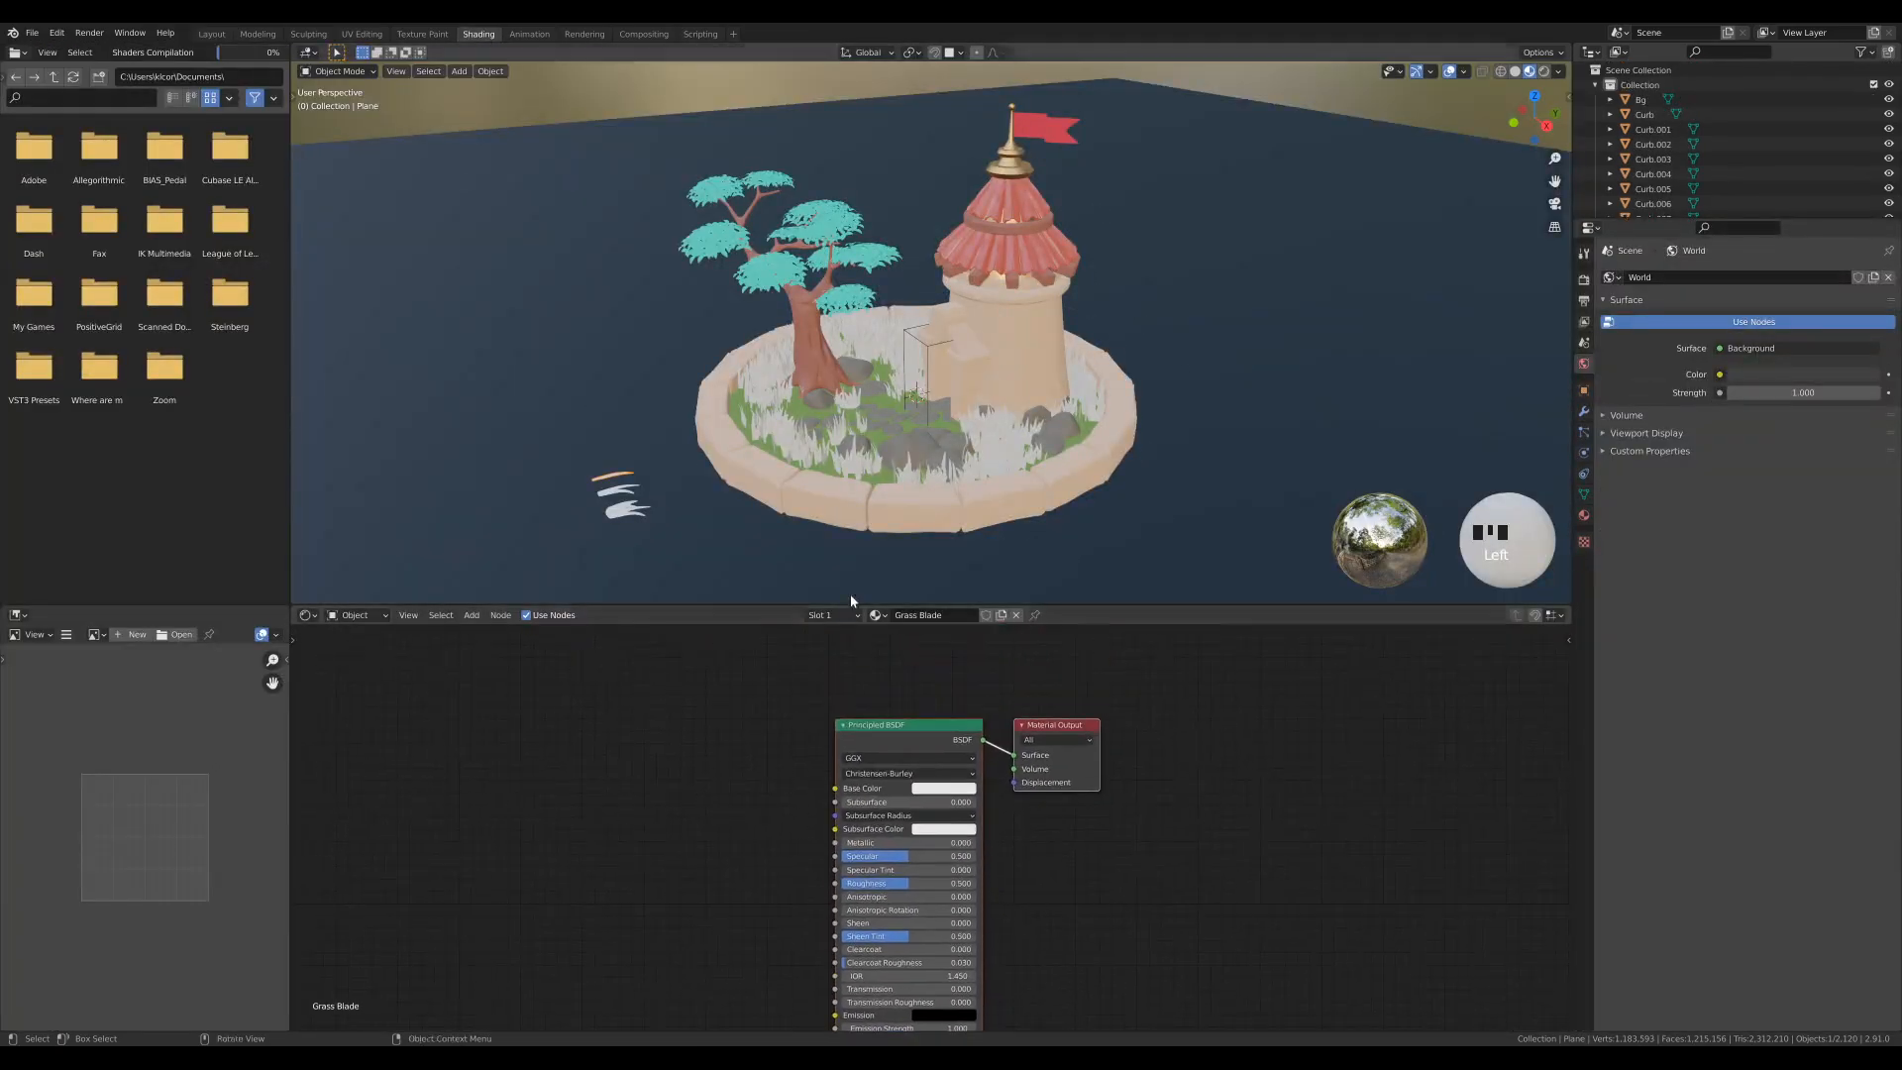
middle_drag(644, 849, 726, 795)
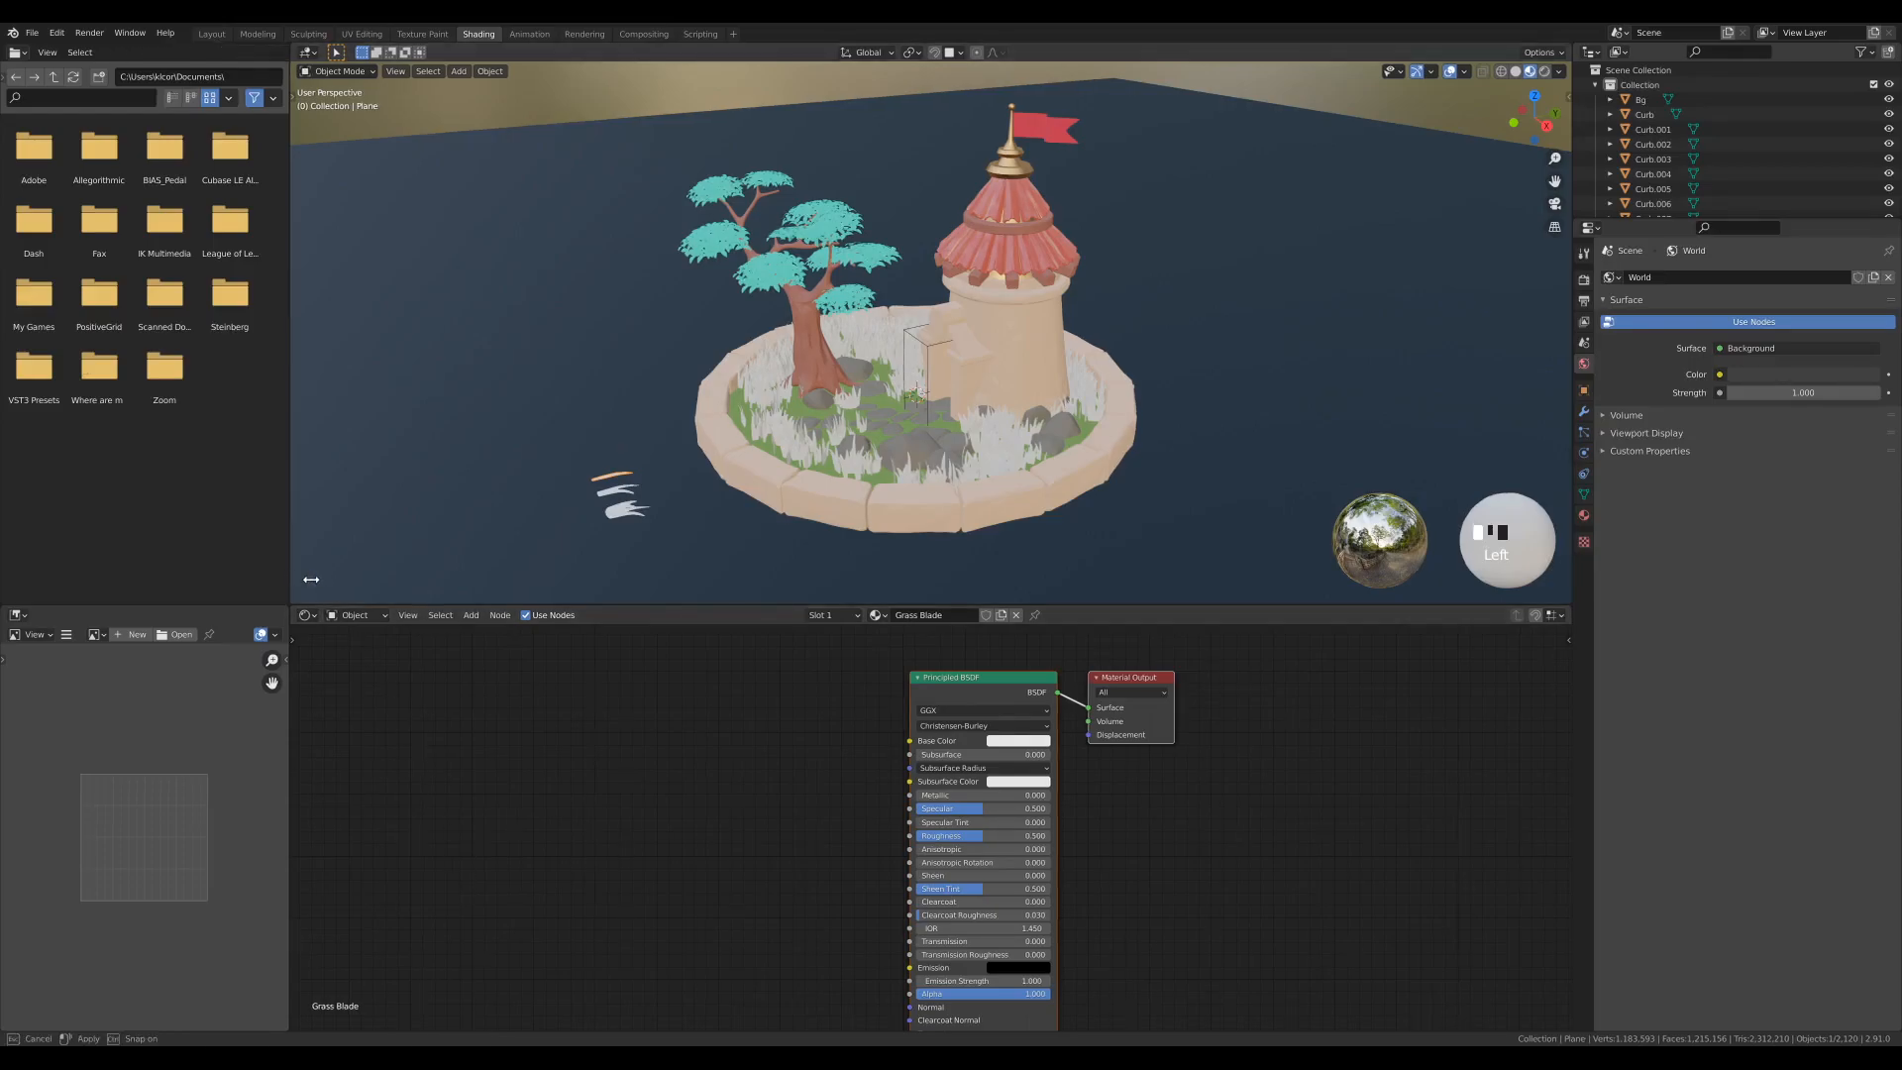
- Widen the image viewer area and load palette.jpg into it as the color reference
drag(290, 582, 413, 575)
double_click(141, 676)
click(143, 634)
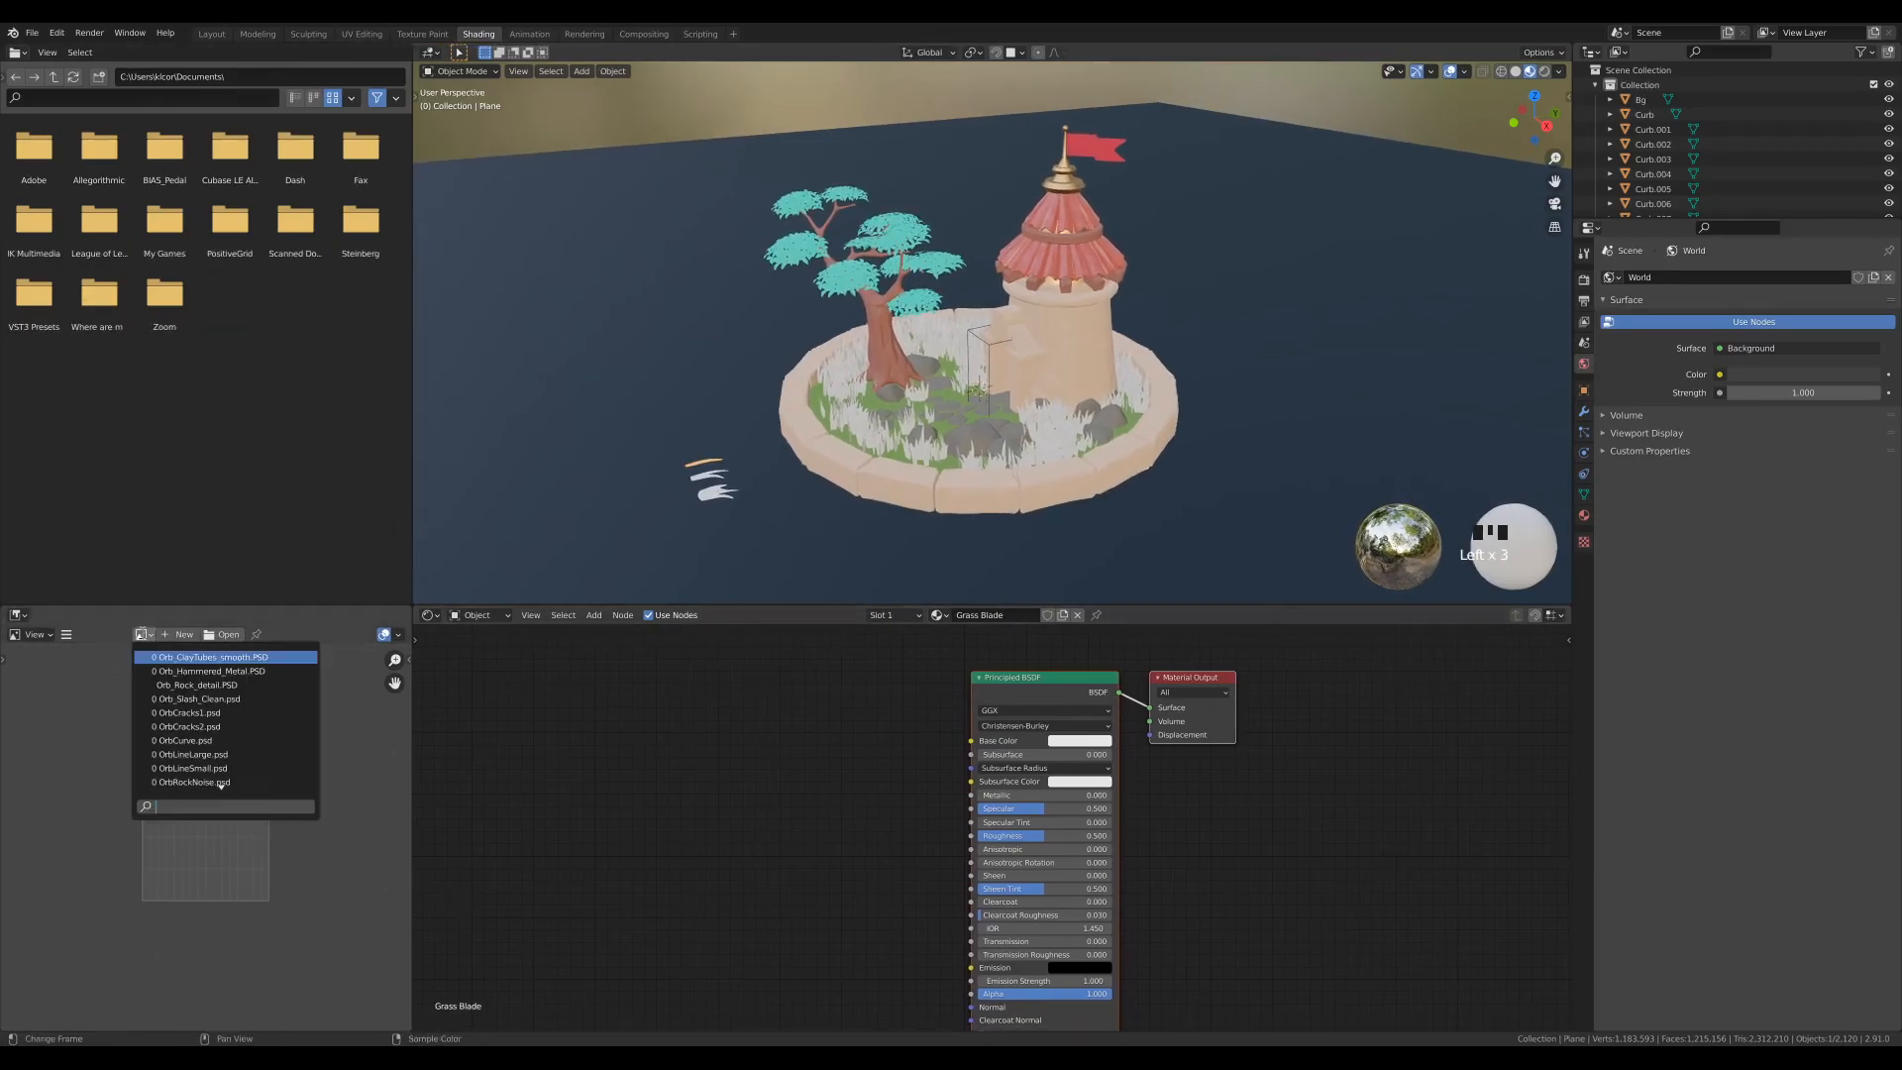
scroll(184, 668, down, 4)
scroll(218, 676, down, 3)
scroll(249, 682, down, 9)
scroll(248, 682, up, 5)
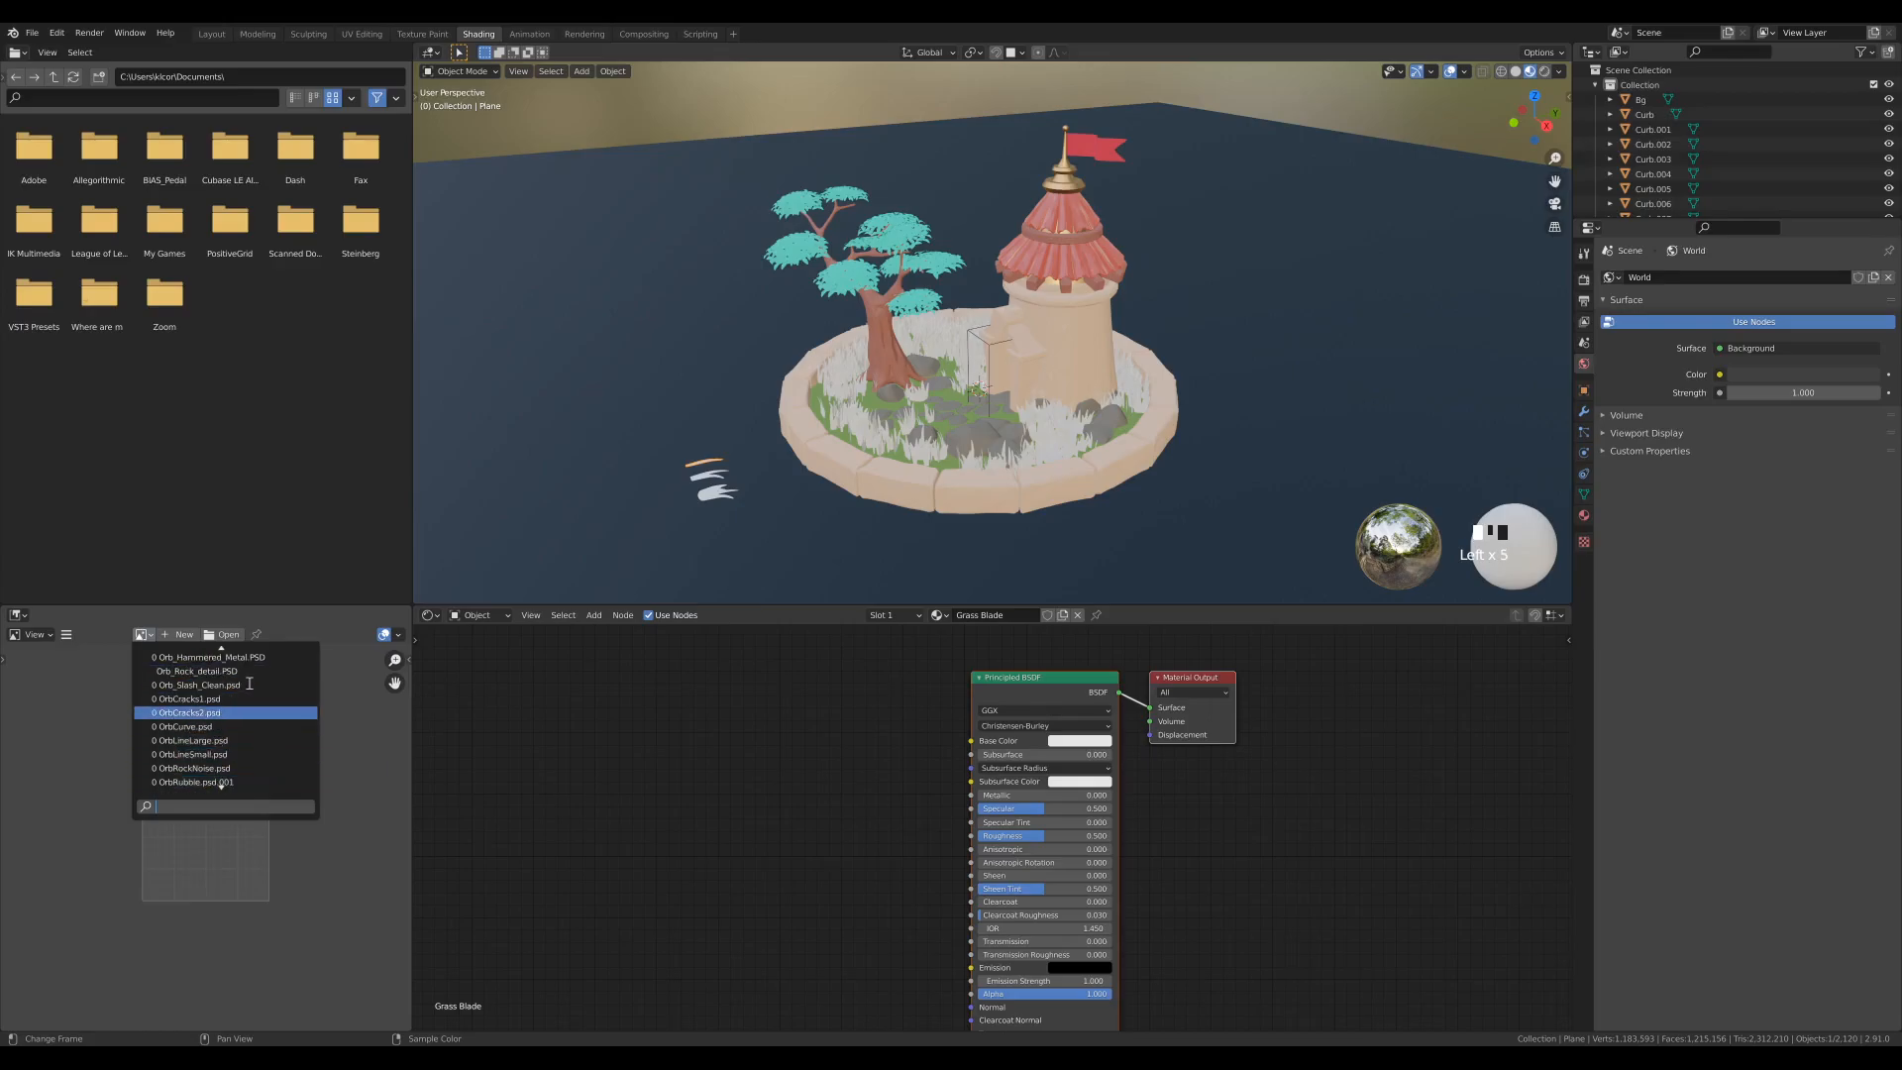
text(pal)
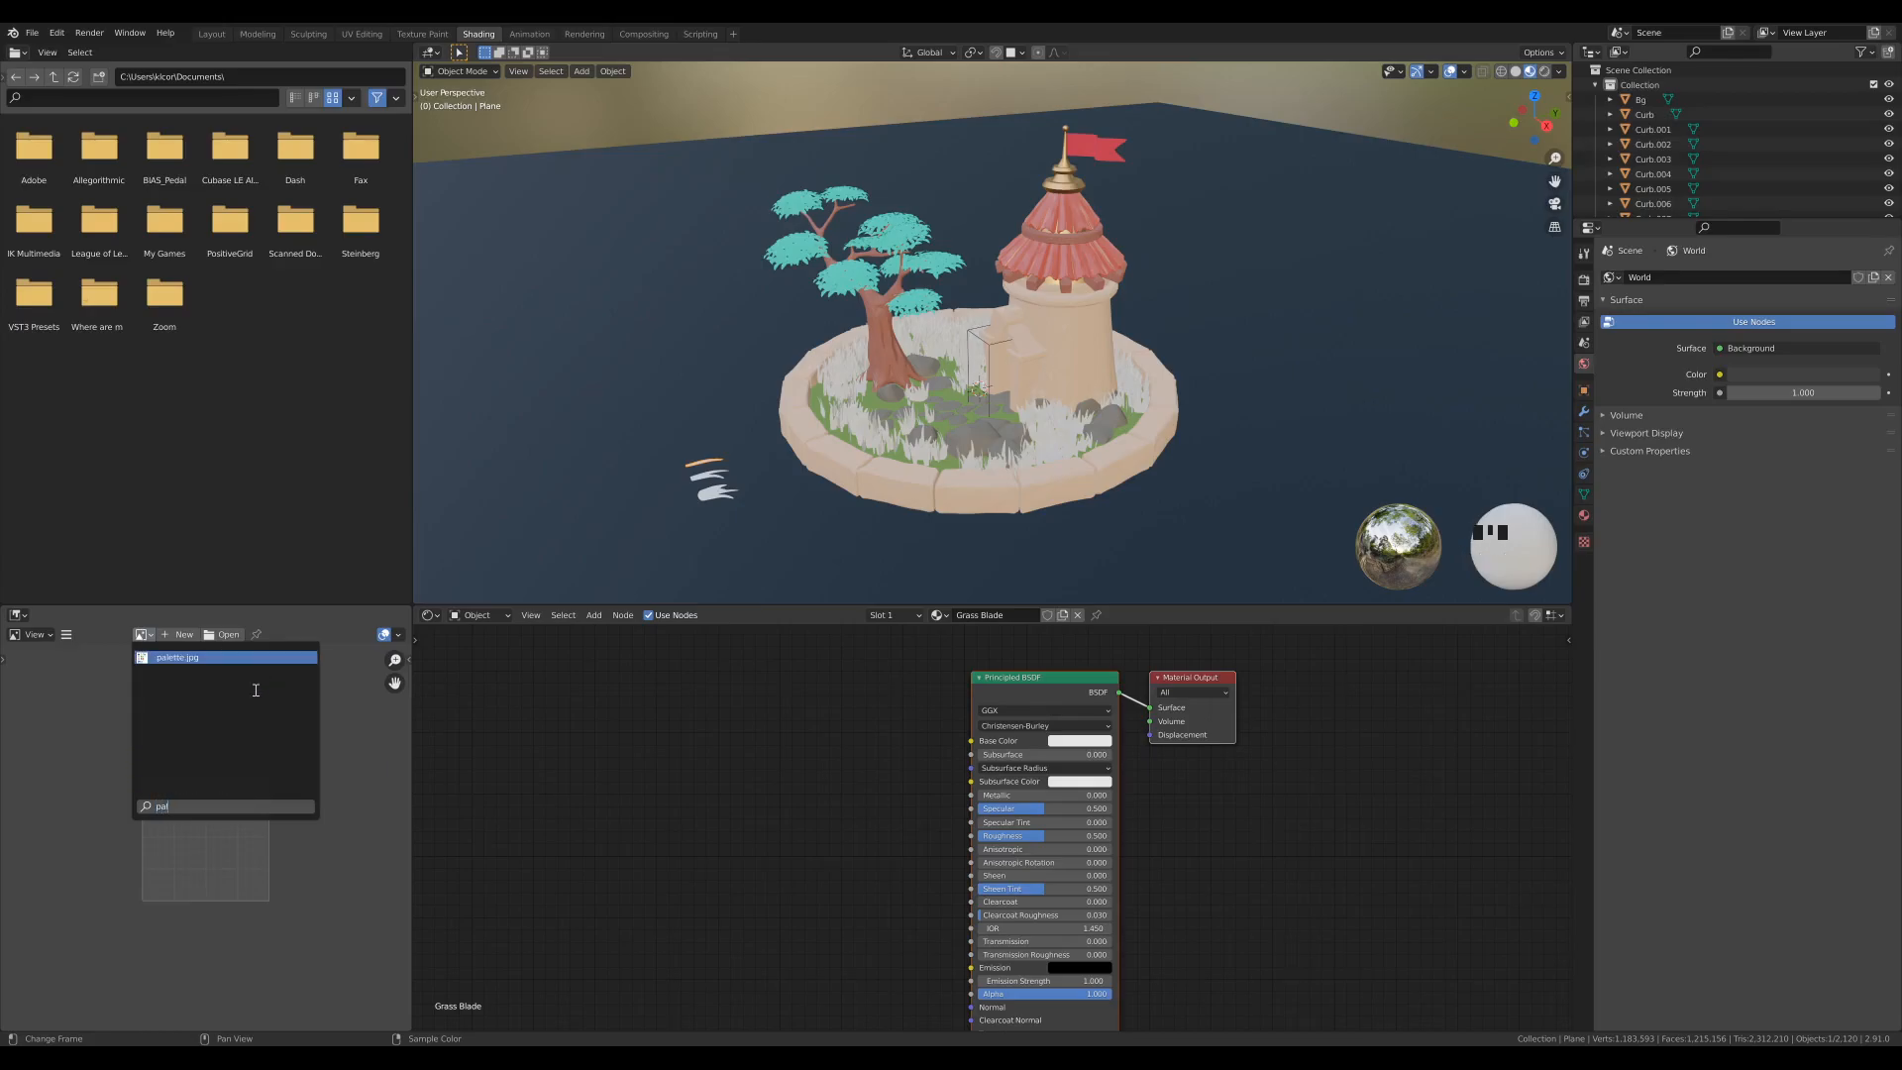
click(179, 658)
scroll(266, 765, down, 2)
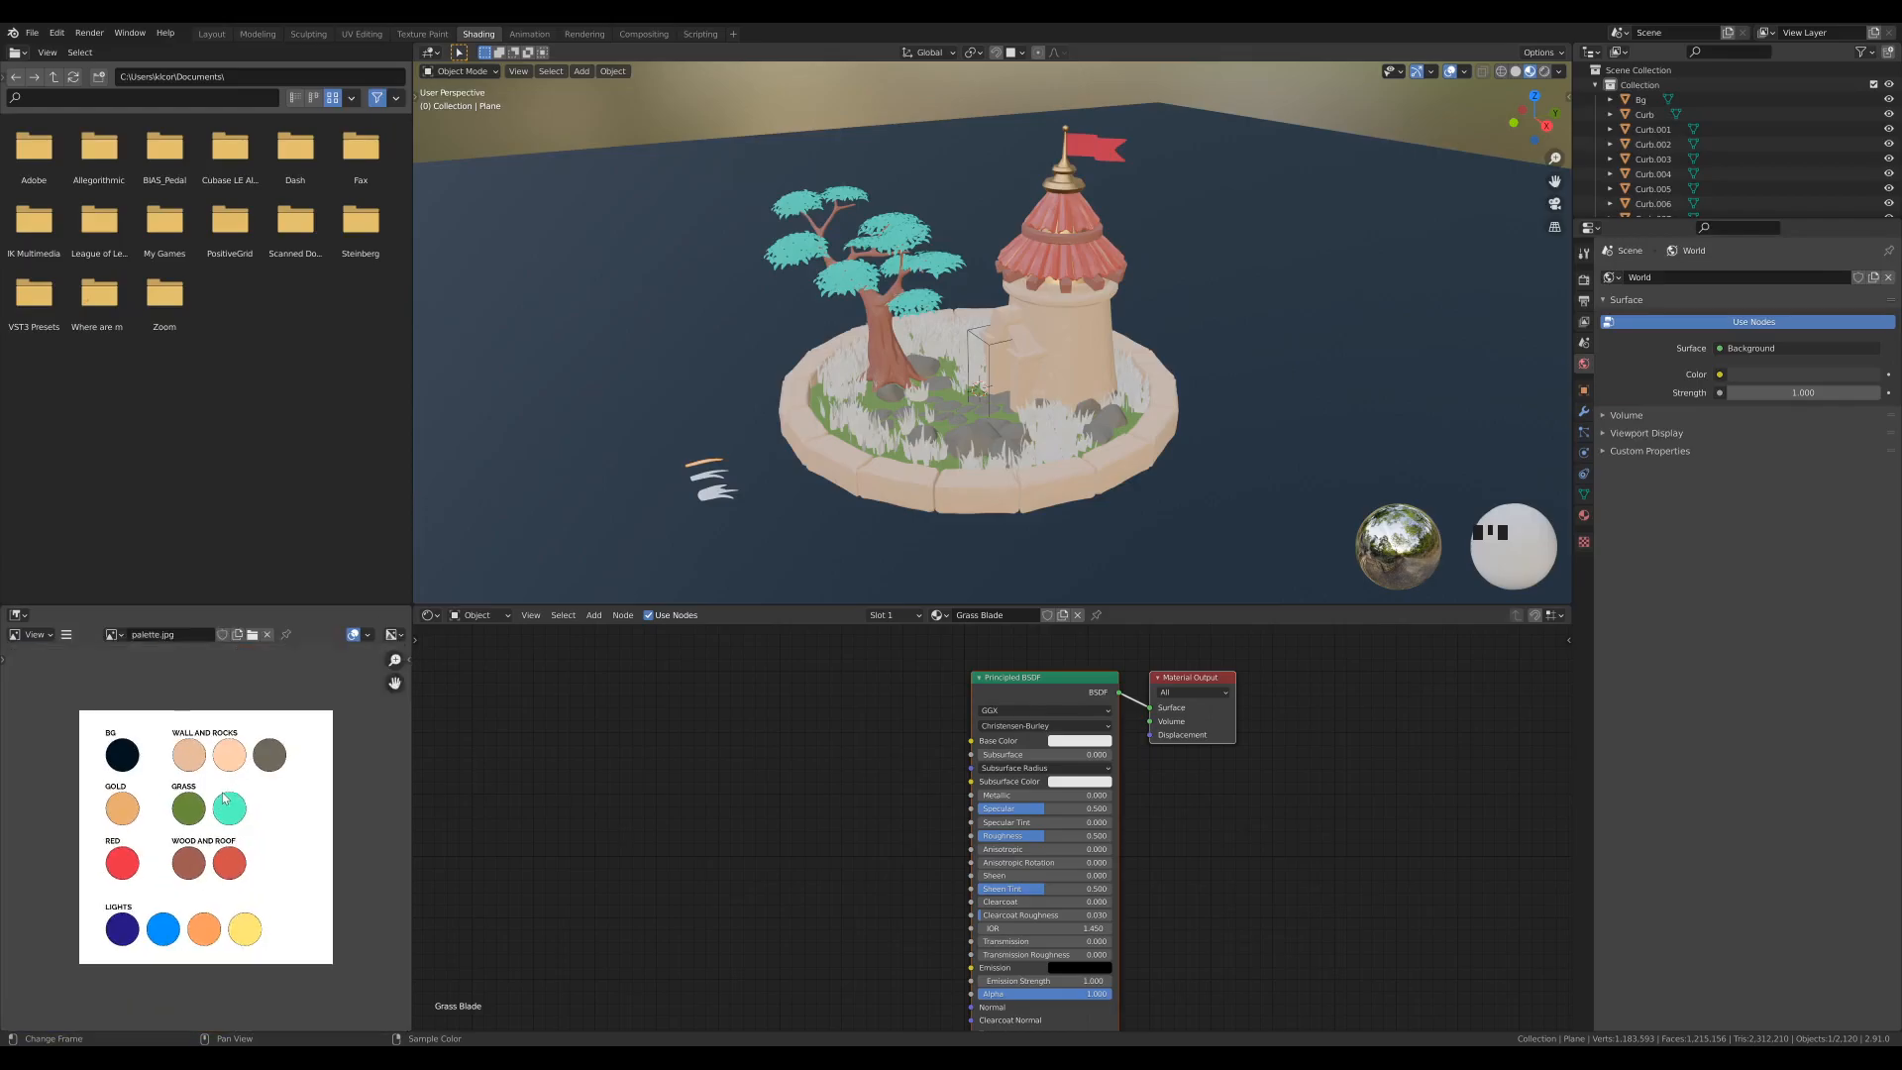
scroll(265, 765, up, 2)
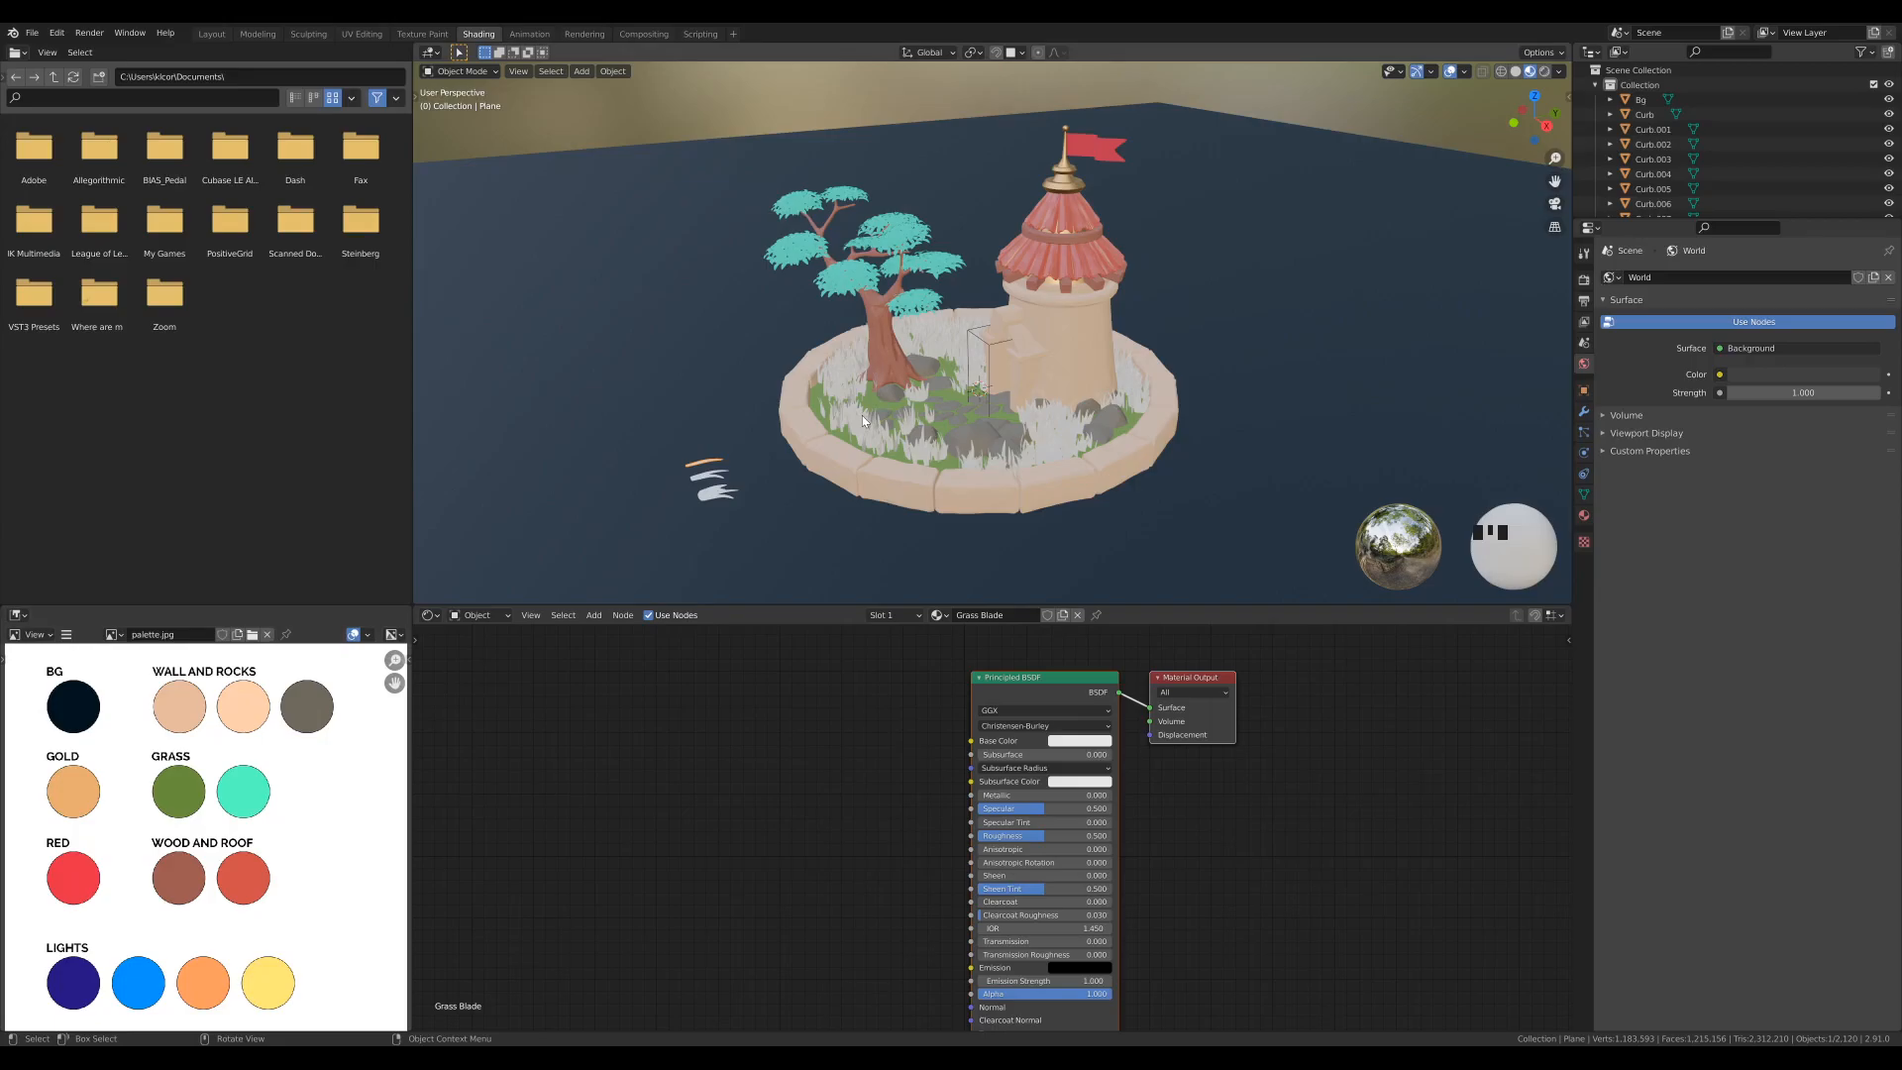
- Set the 3D viewport to top view and frame the three source grass meshes
key(KP_7)
scroll(891, 401, up, 8)
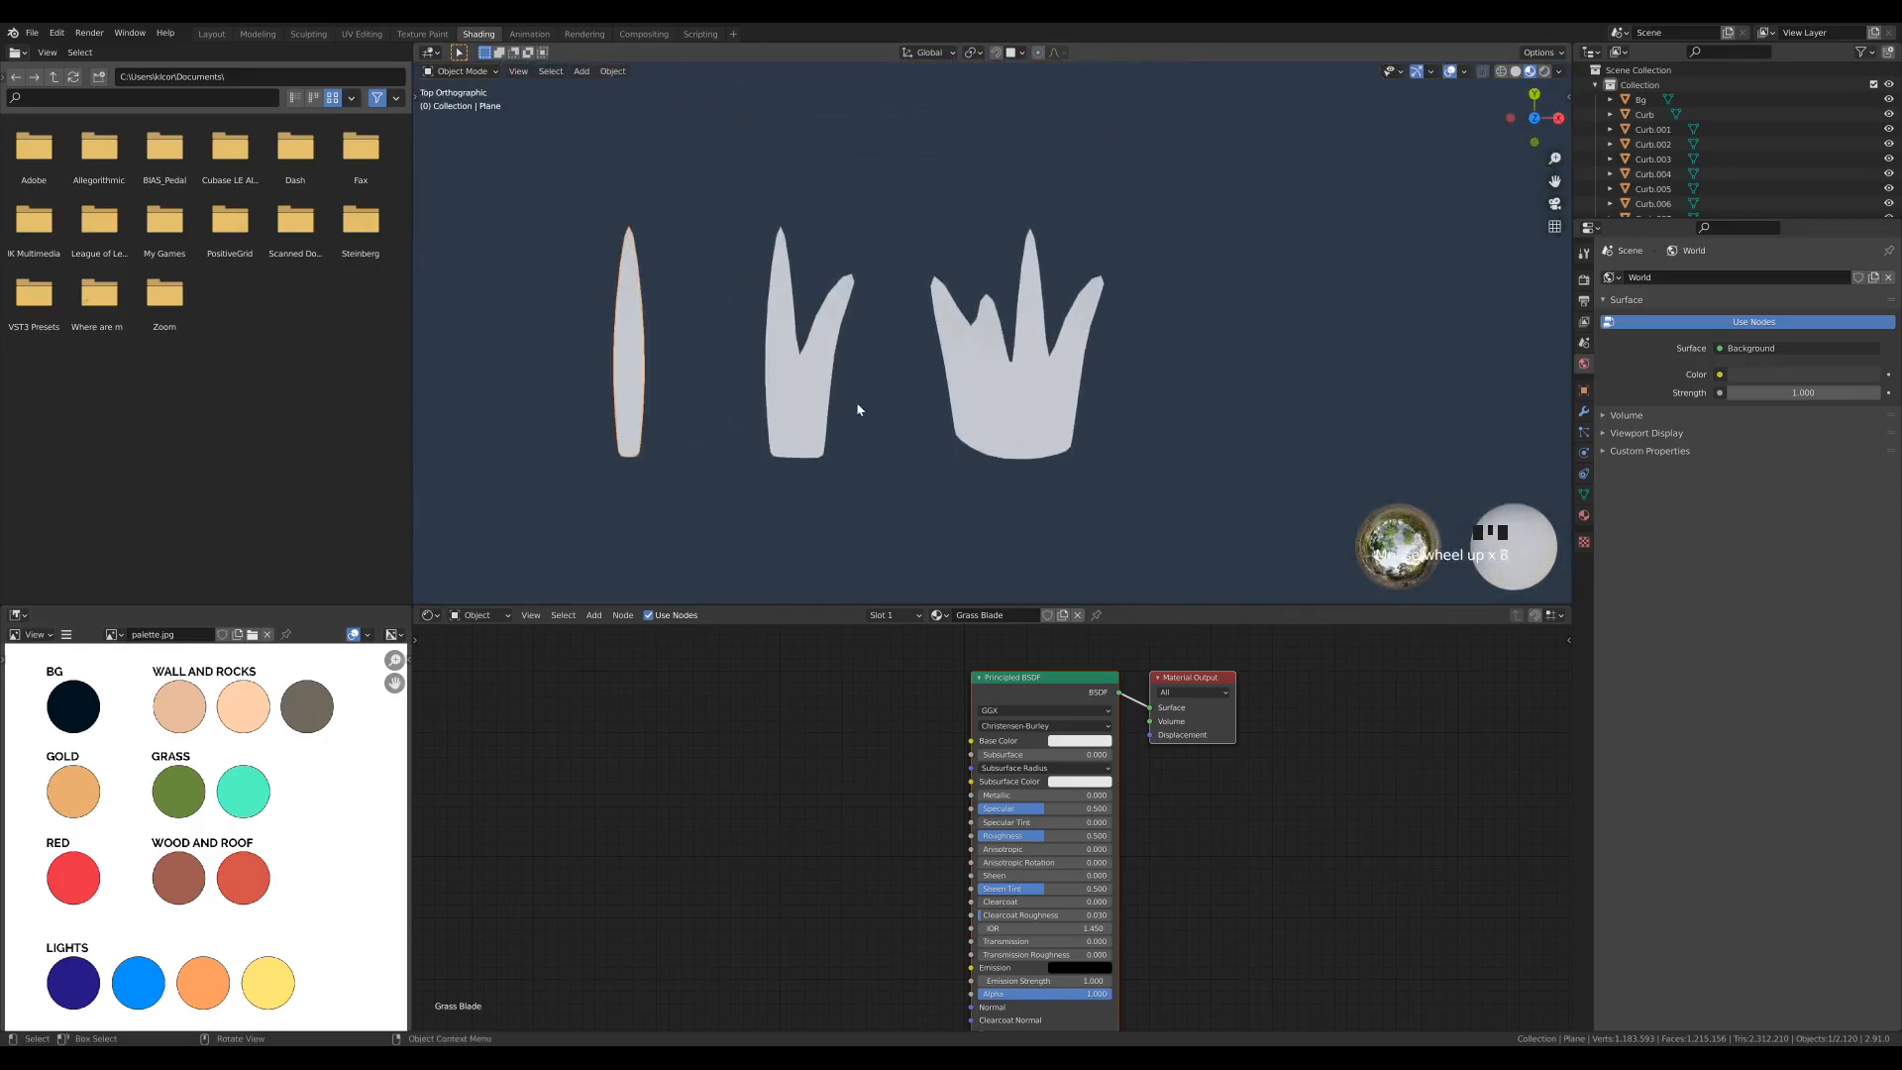
scroll(891, 401, up, 3)
shift+middle_drag(957, 383, 923, 376)
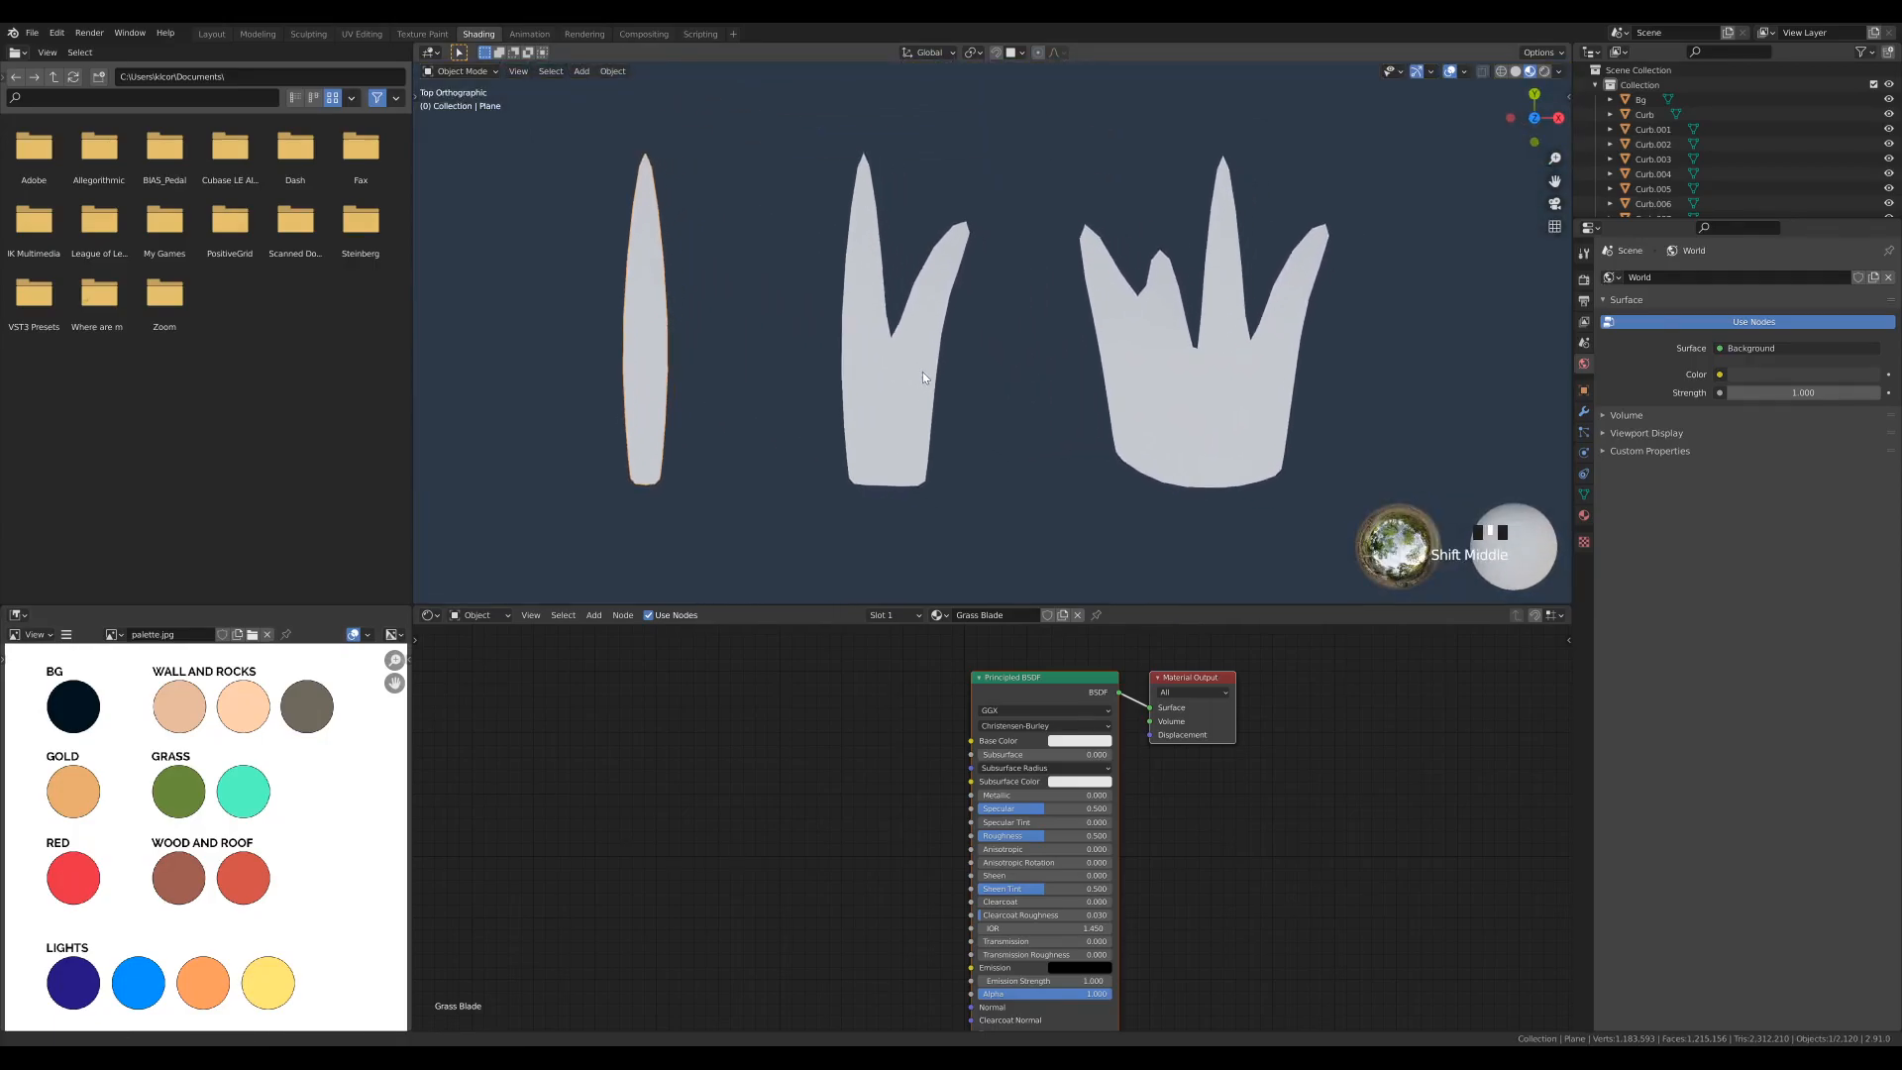
key(ctrl+s)
- Add a Gradient Texture node to the Grass Blade material, with Texture Coordinate and Mapping nodes feeding its vector
shift+middle_drag(1006, 659, 1039, 656)
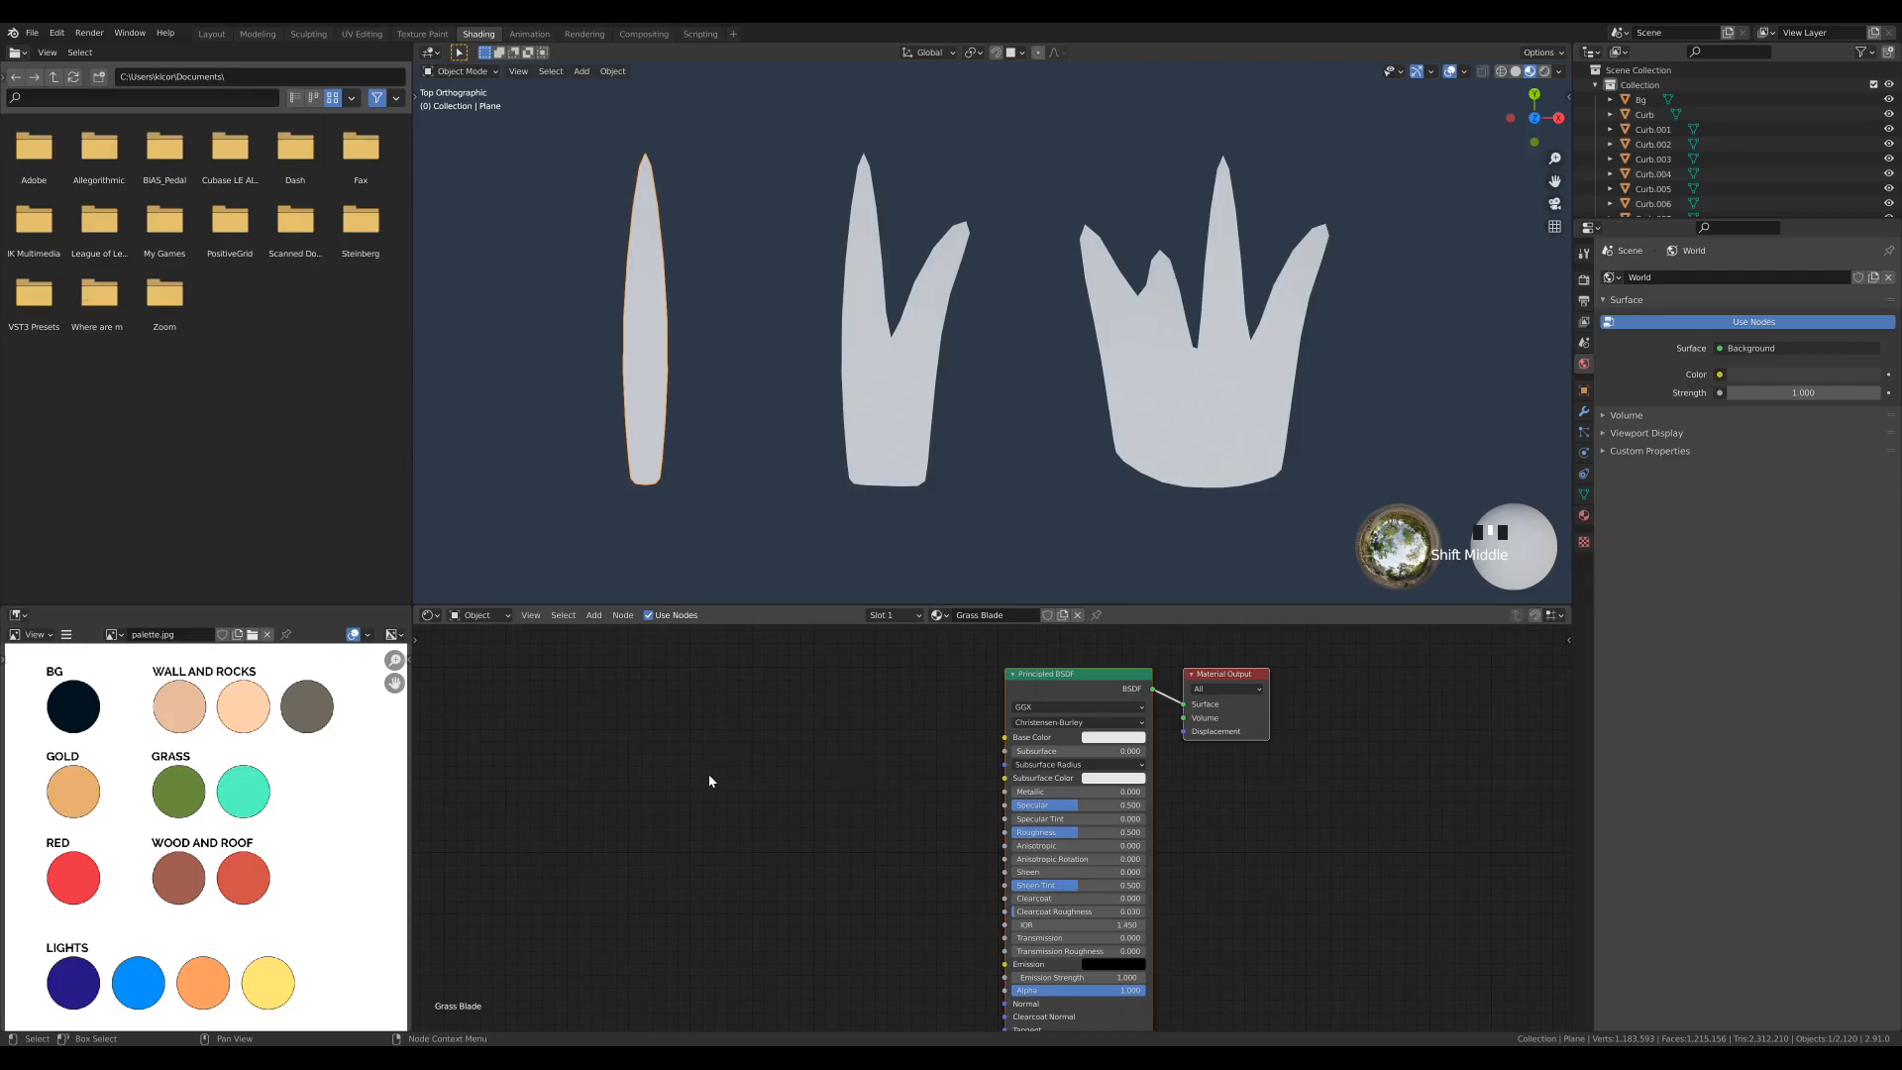
key(shift+a)
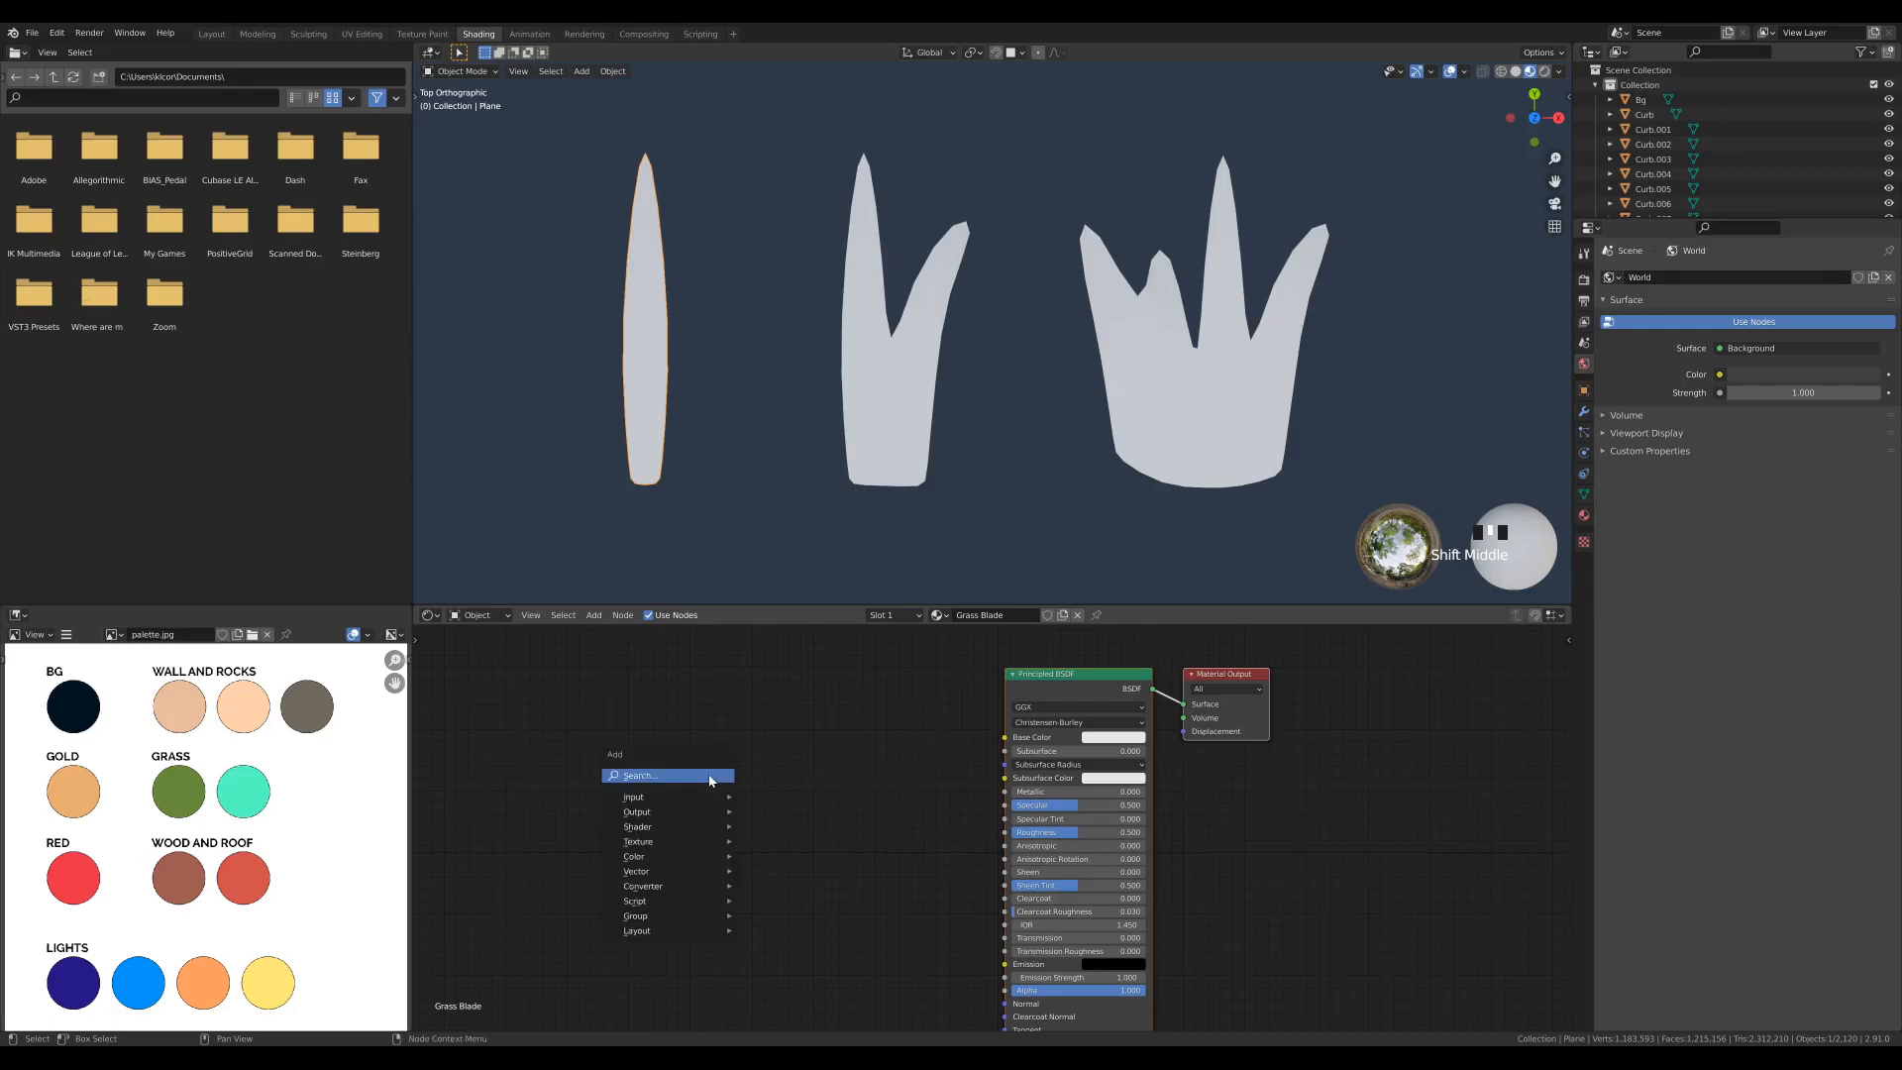
mouse_move(698, 842)
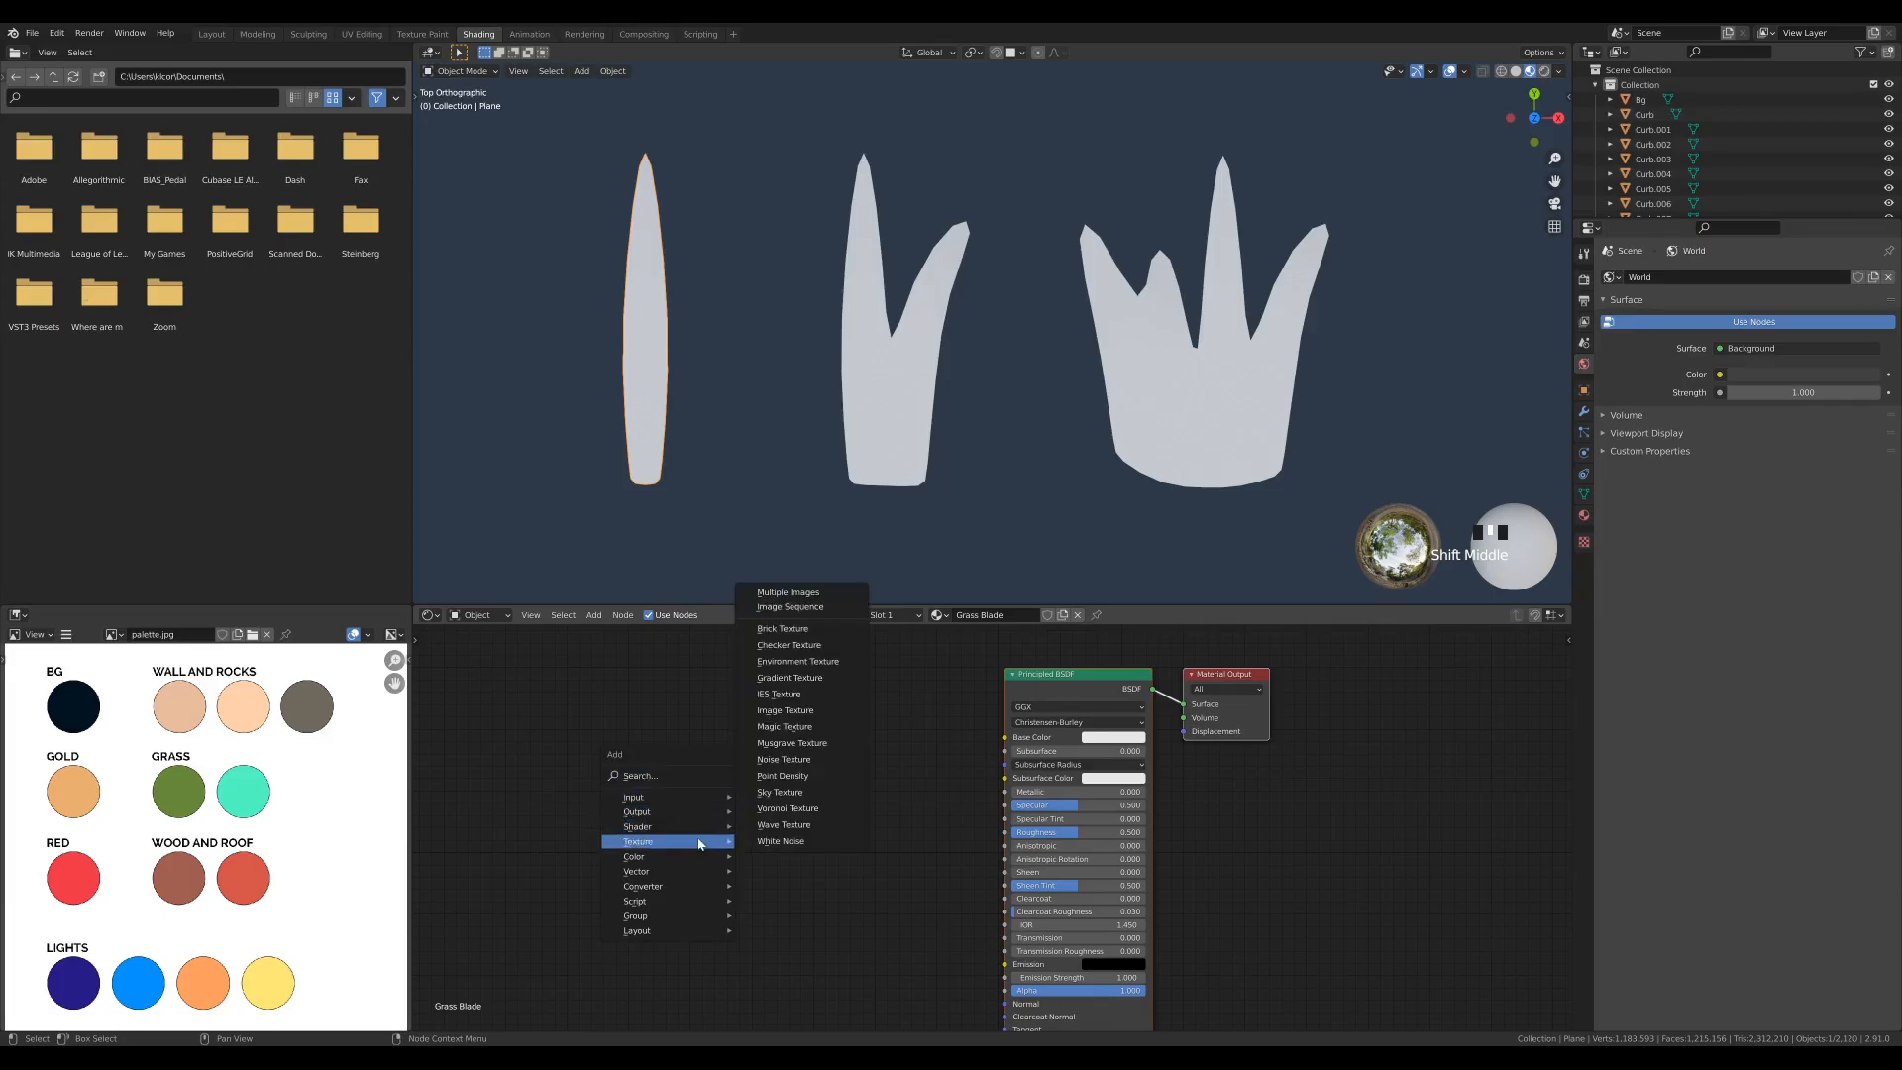
click(788, 678)
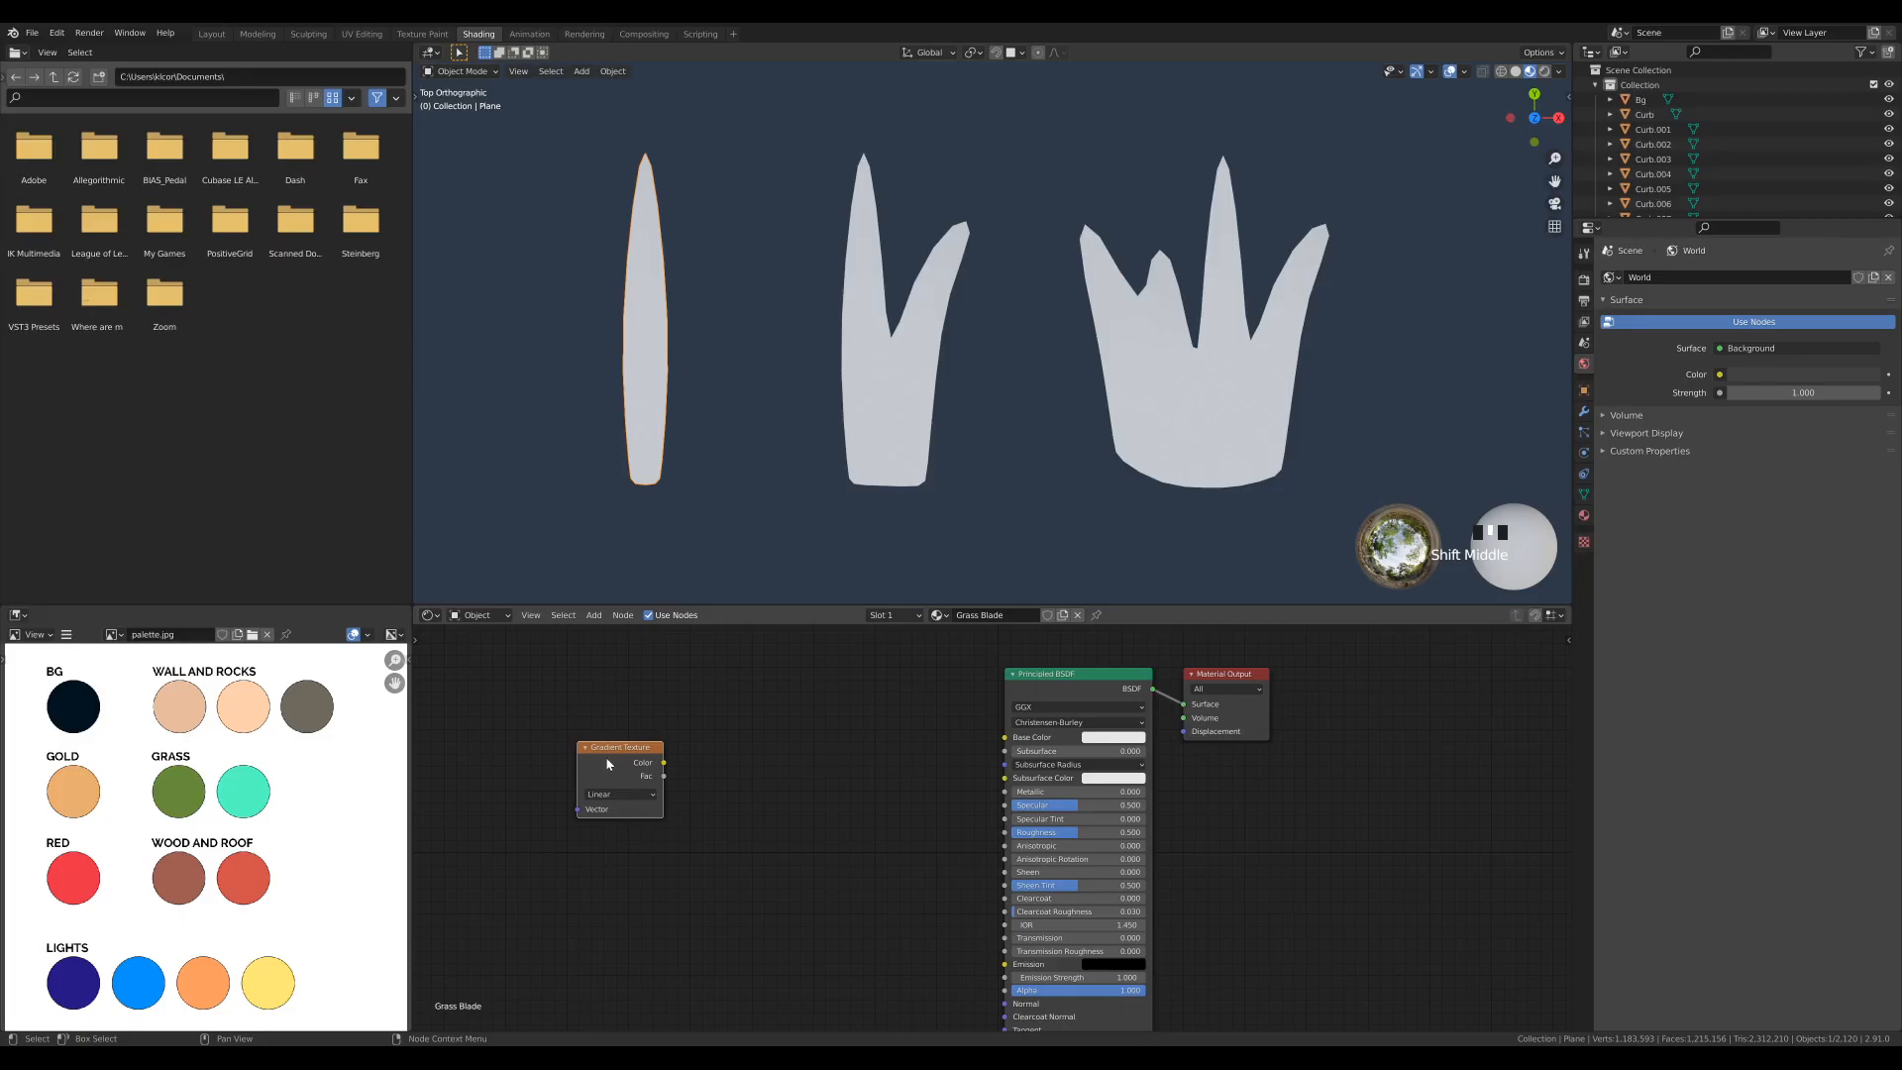
click(625, 767)
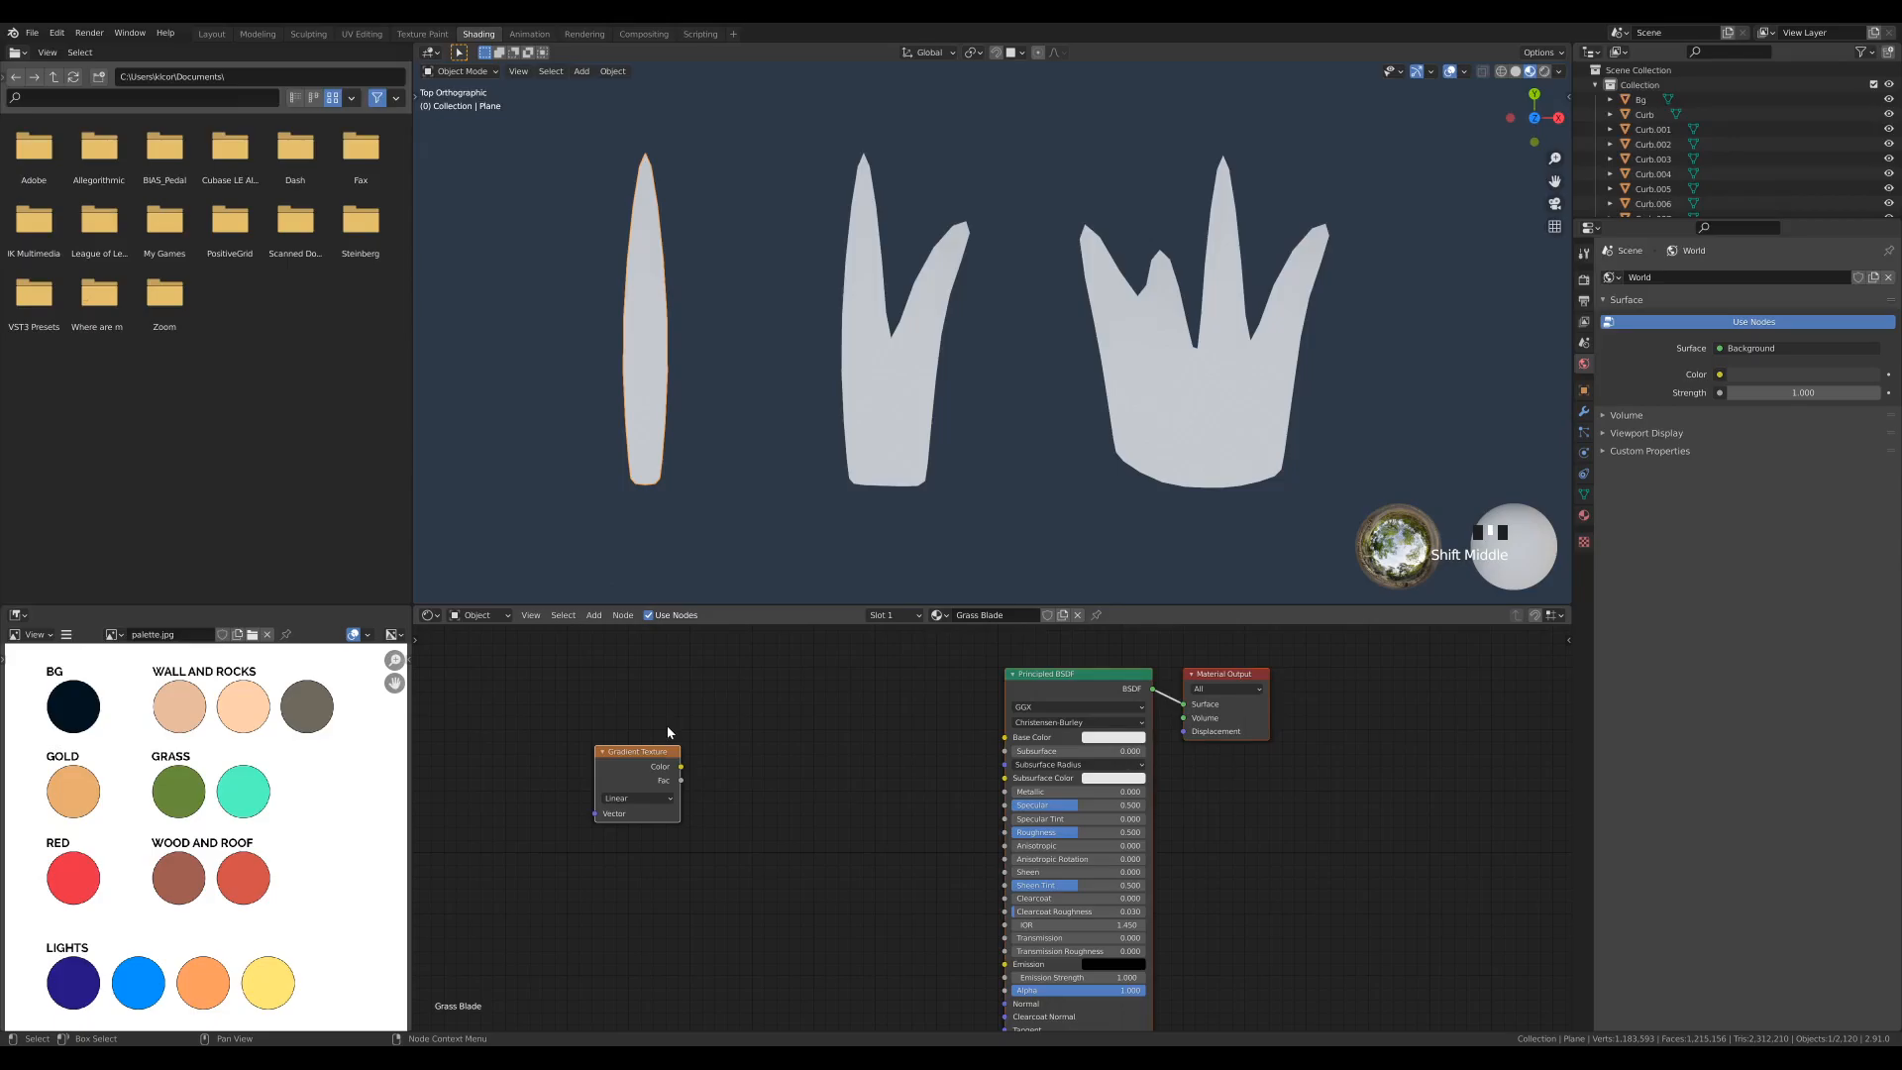
key(ctrl+z)
click(633, 765)
middle_drag(807, 833, 935, 833)
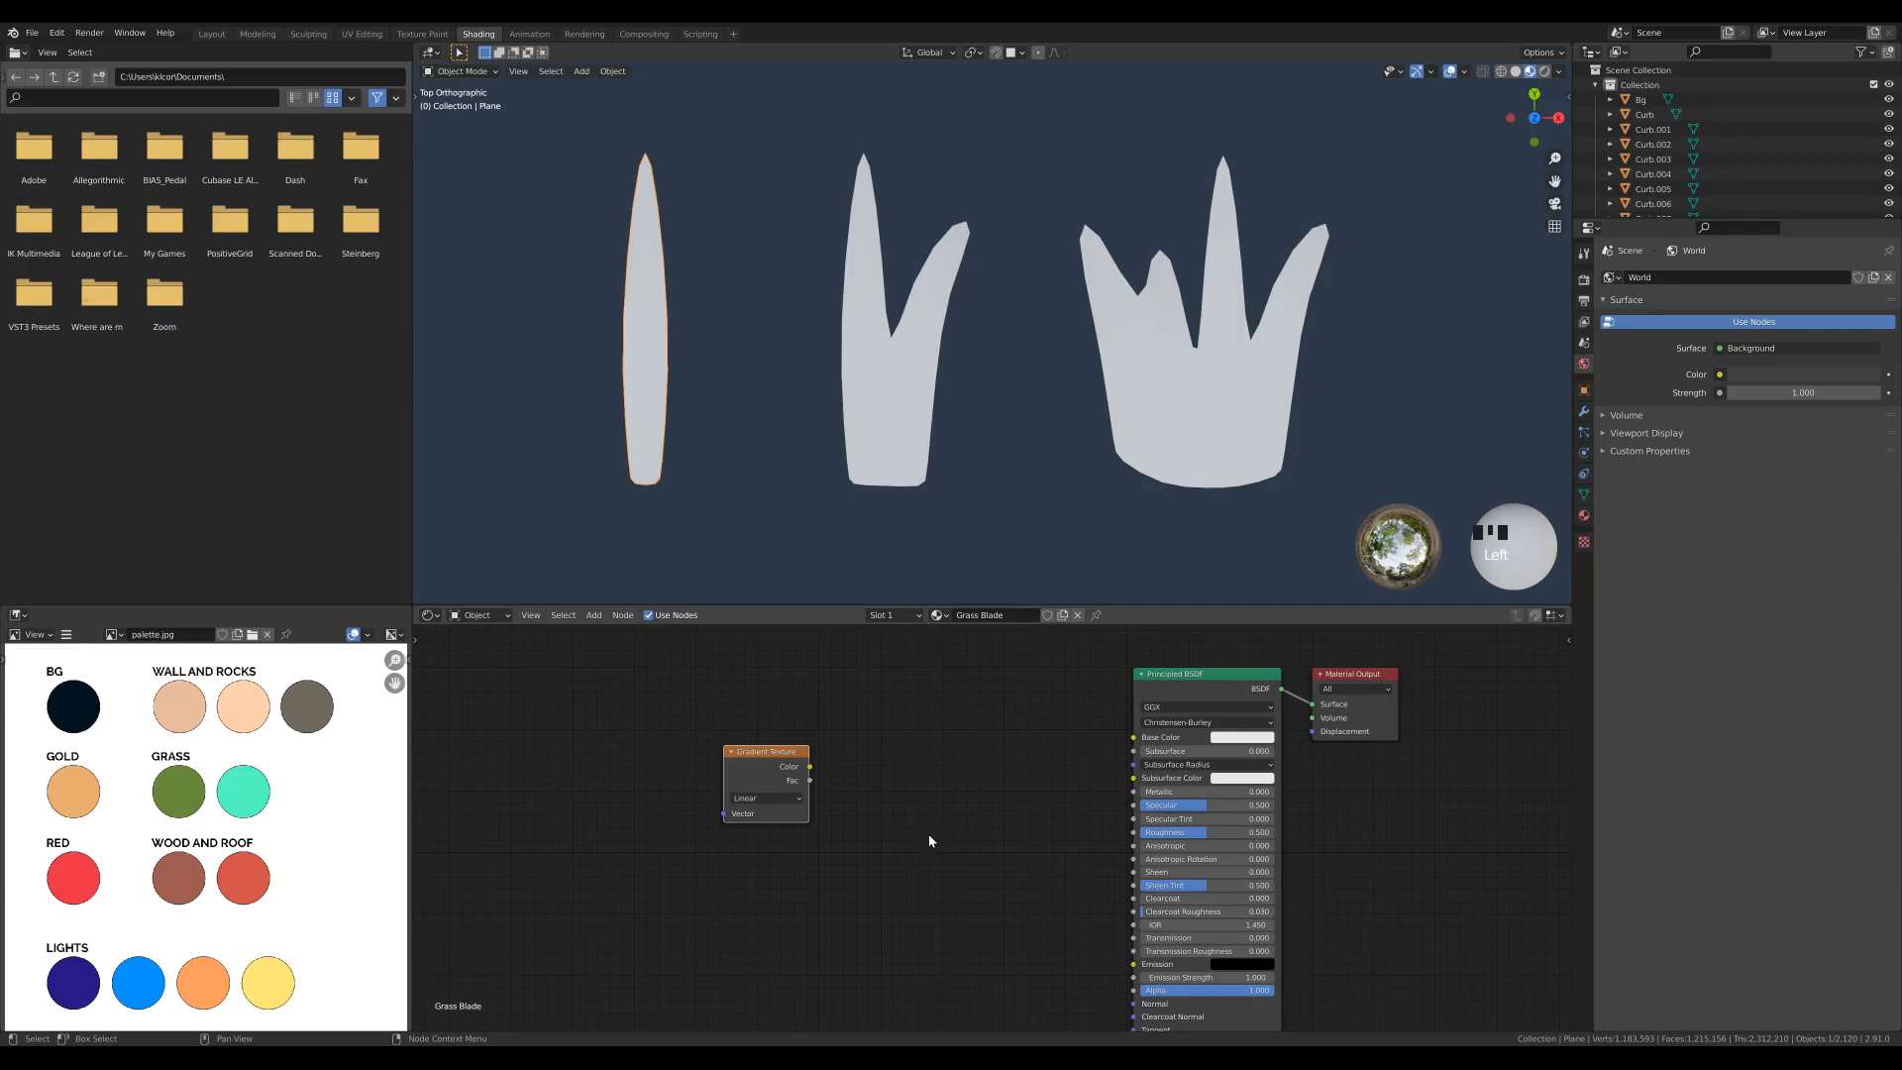
key(ctrl+t)
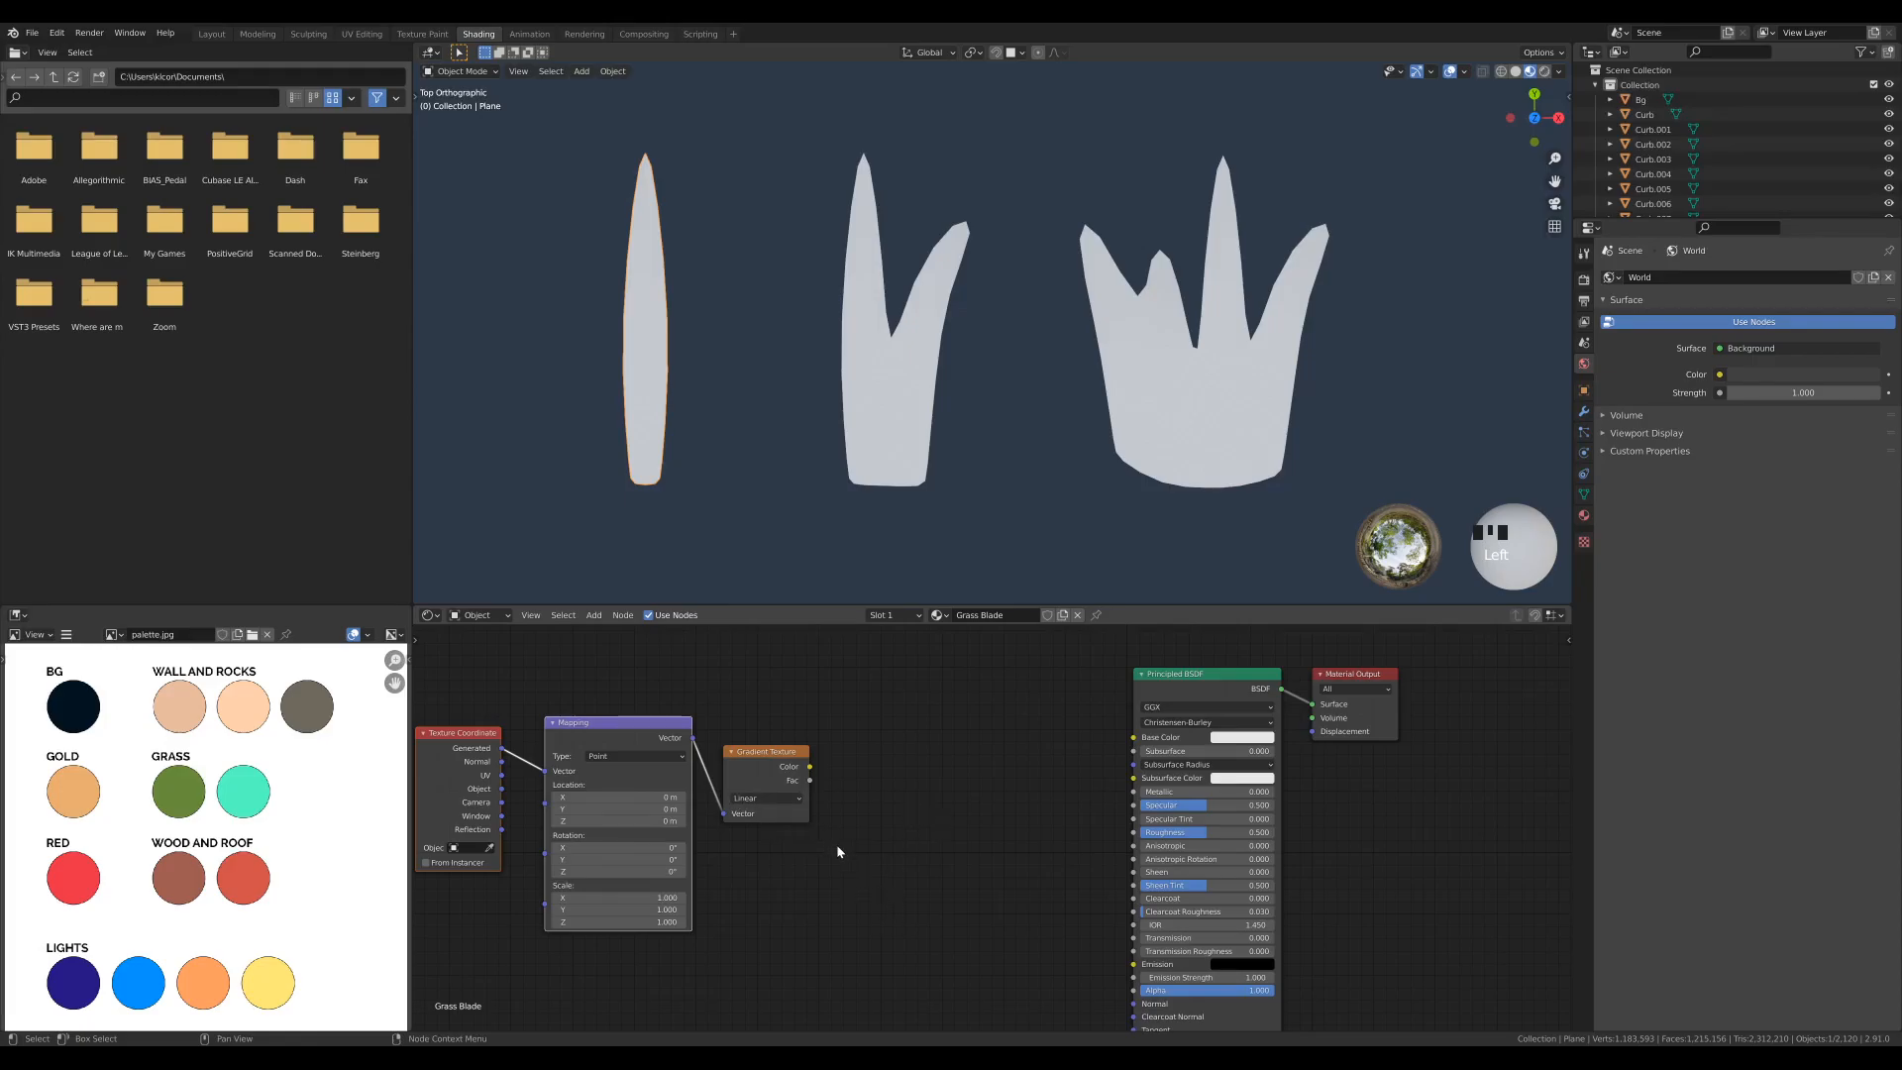
- Preview the gradient's color on the blade and set the Mapping node's Z rotation to -90°
ctrl+shift+click(761, 761)
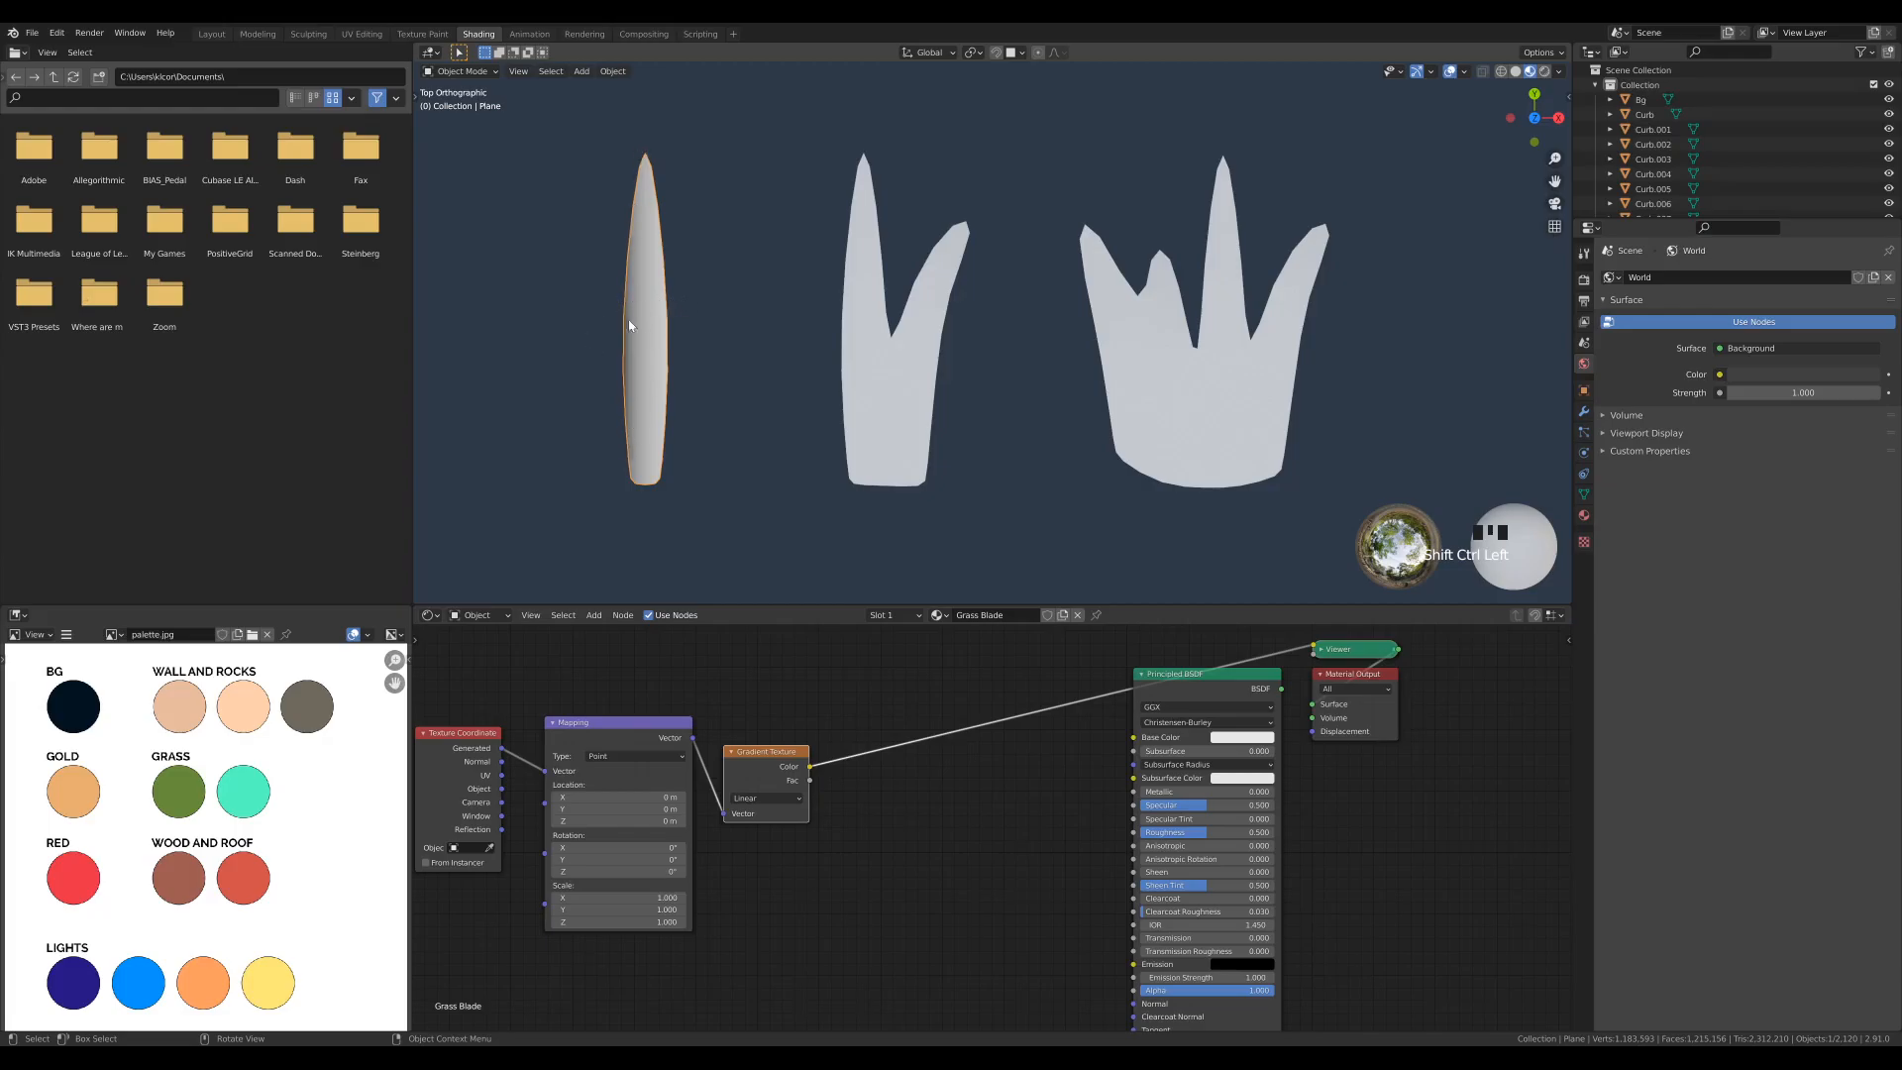
click(655, 872)
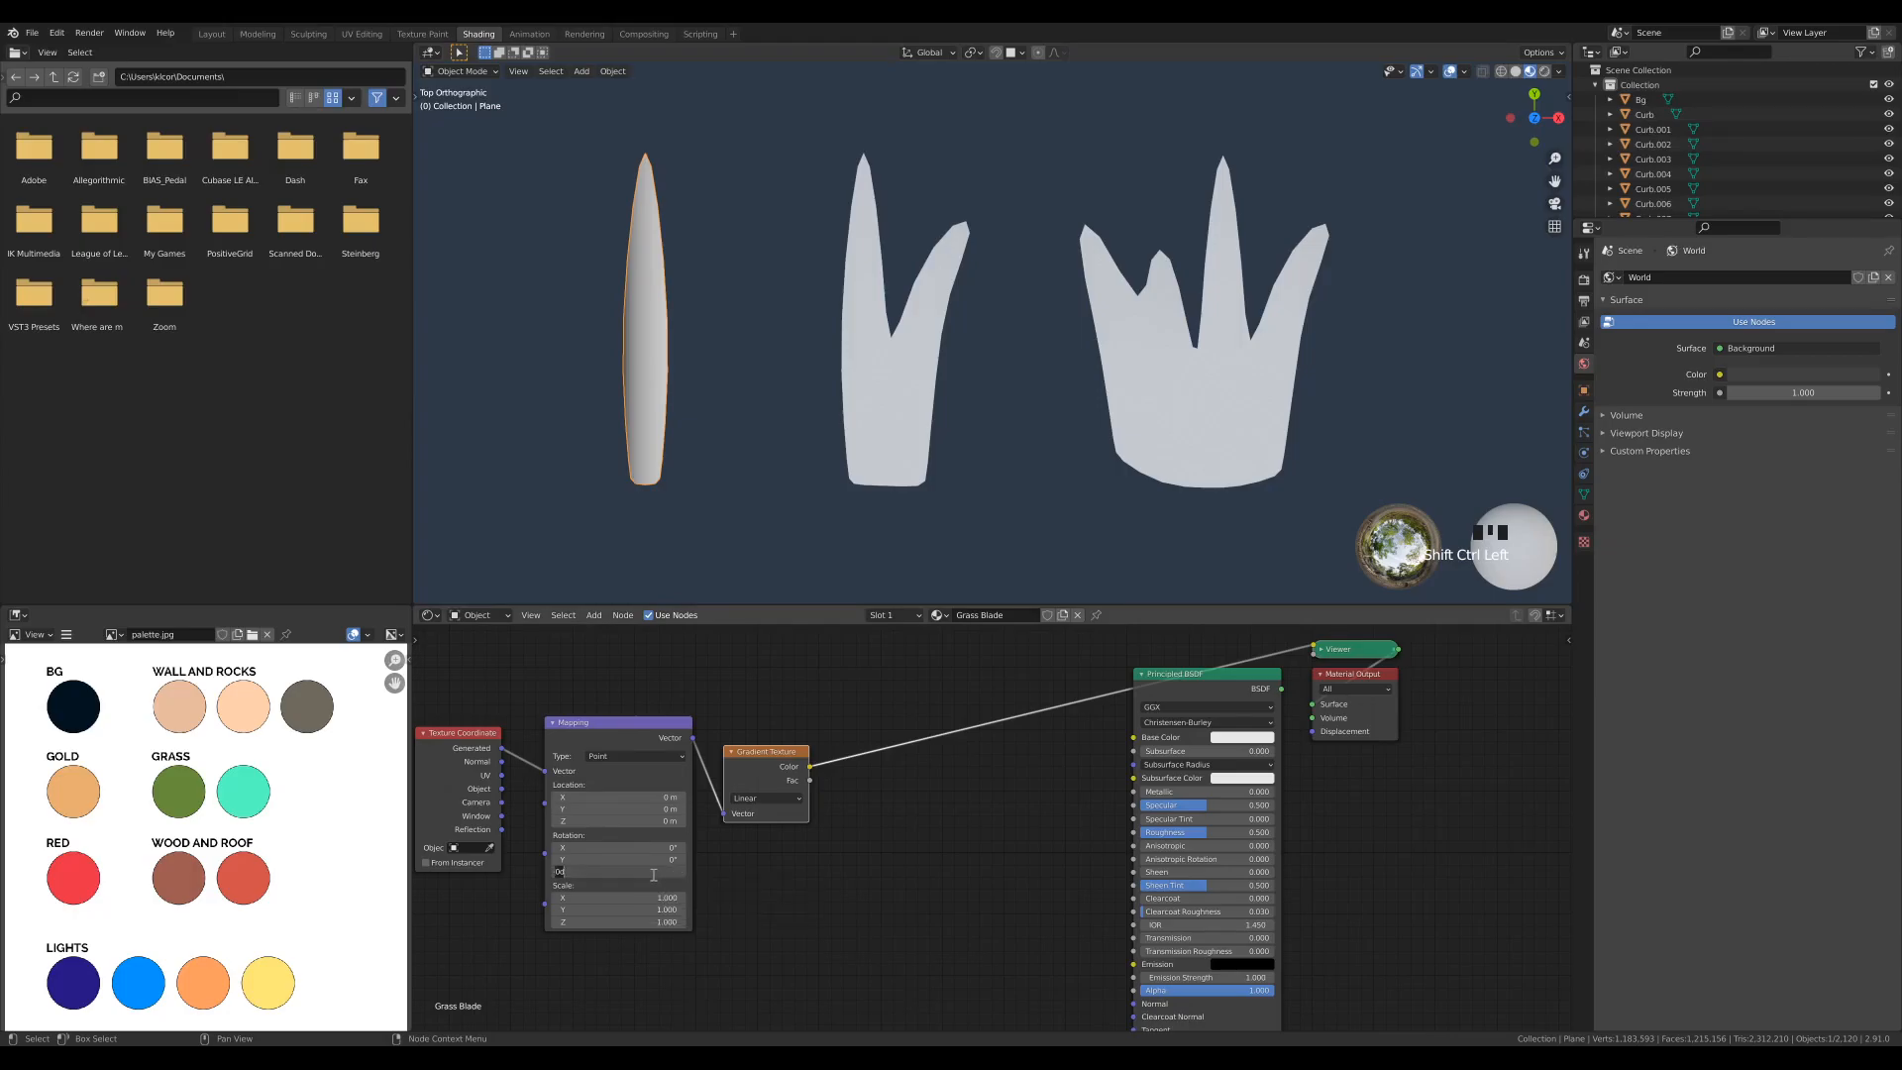
text(-90)
key(Return)
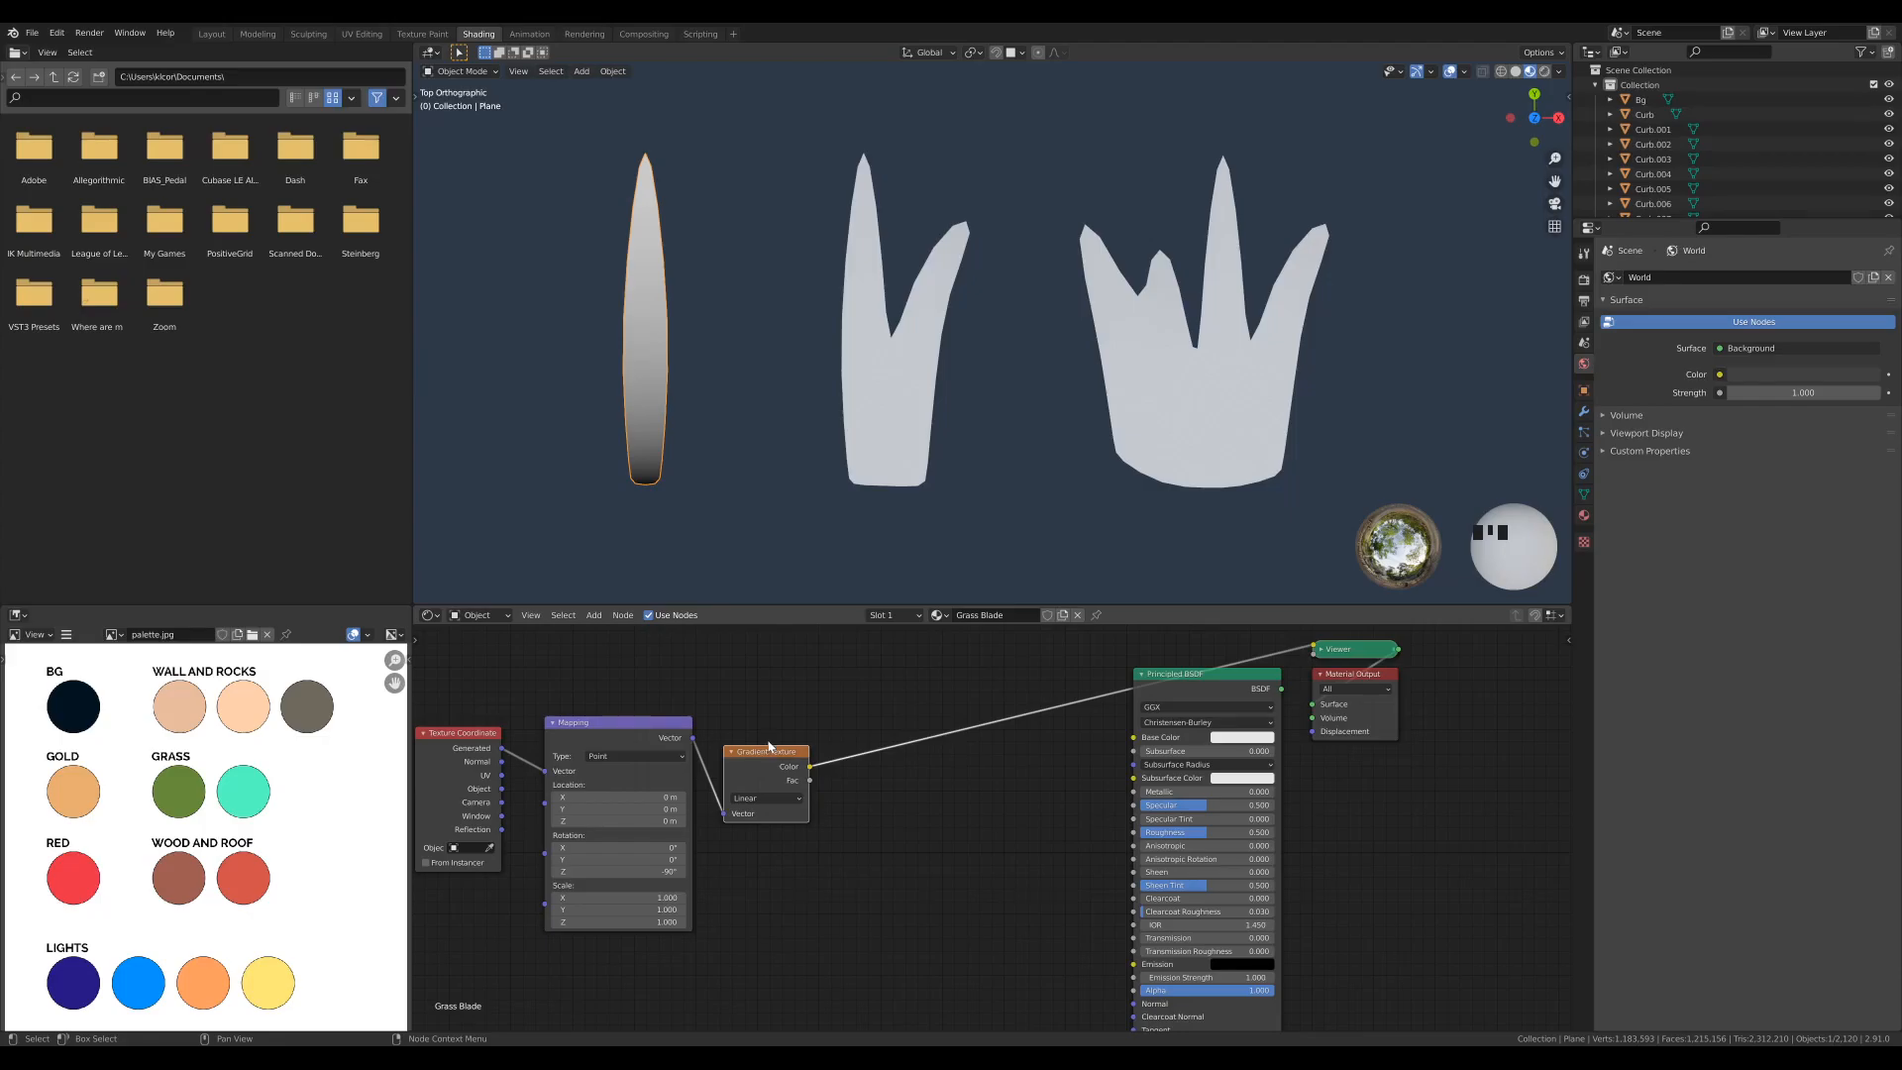
- Add a ColorRamp node, connect the gradient's Color to its Fac, and preview the ramp on the blade
key(shift+a)
mouse_move(835, 746)
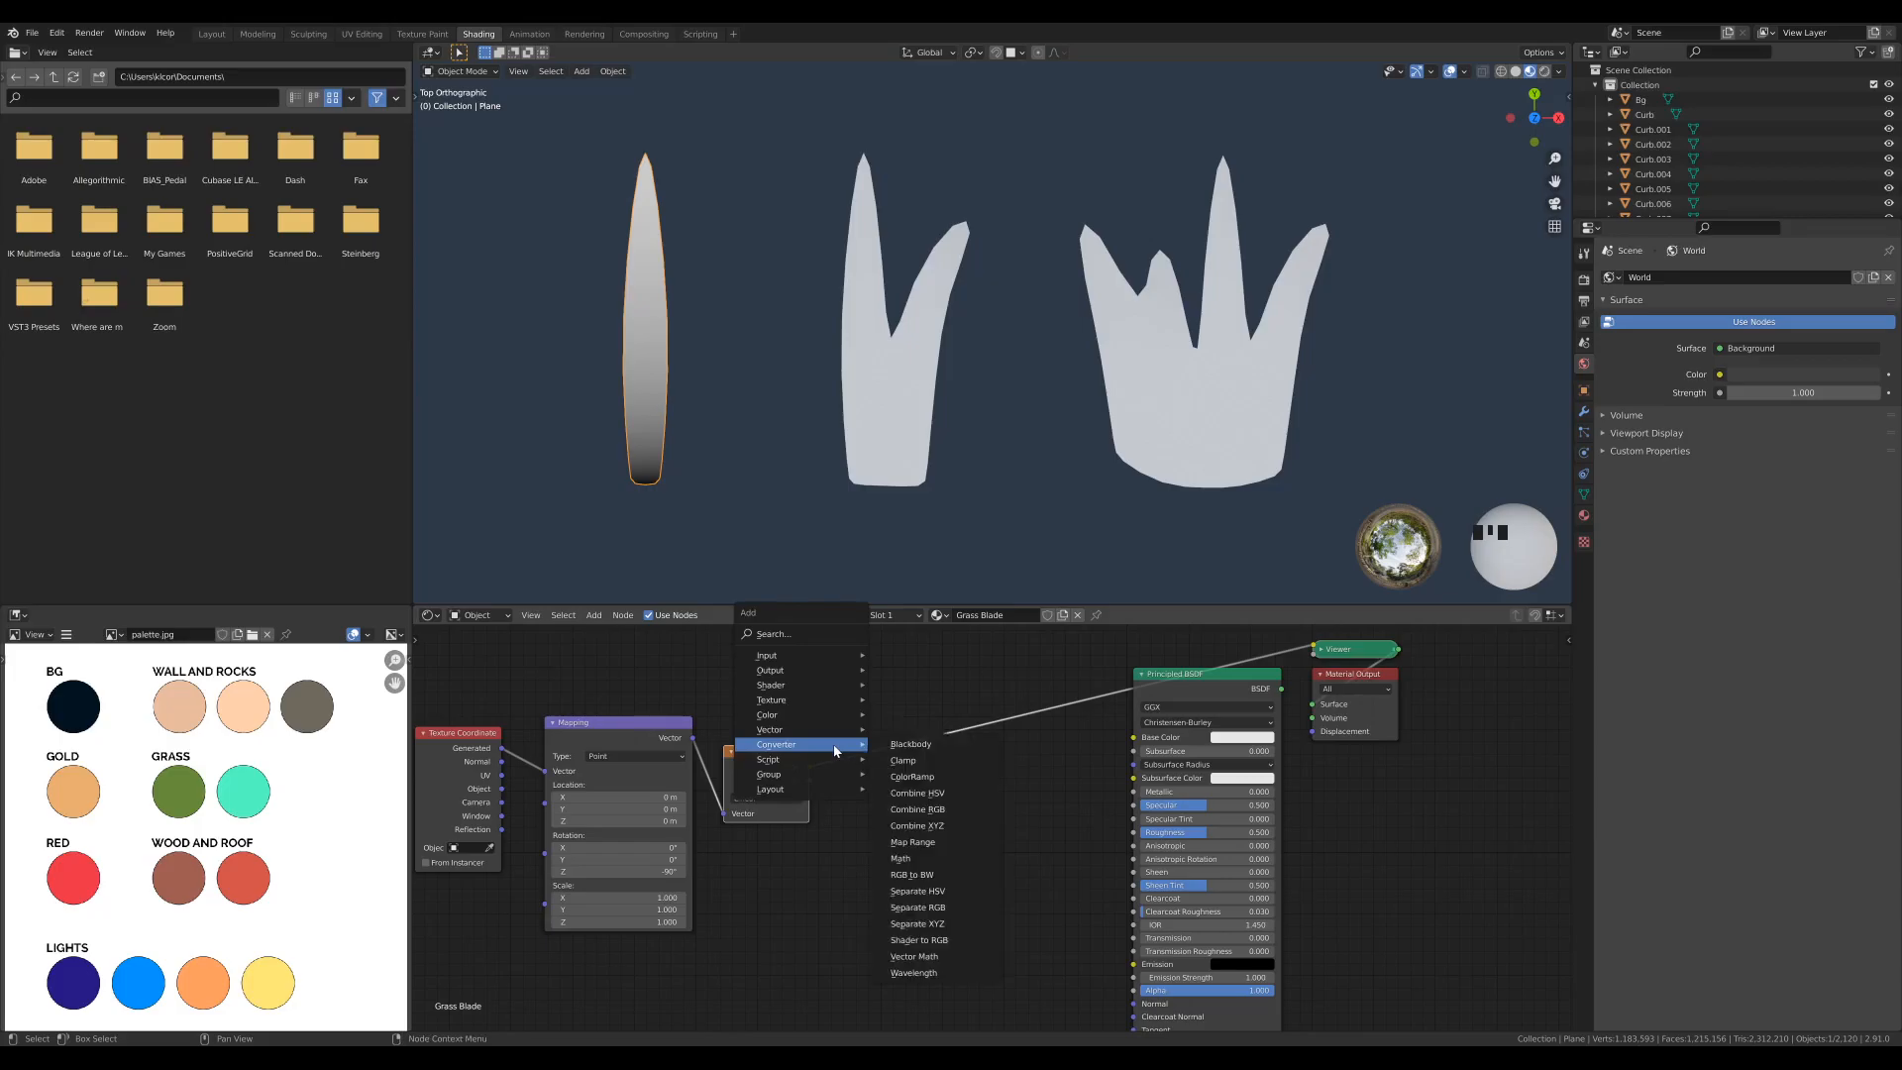
click(913, 776)
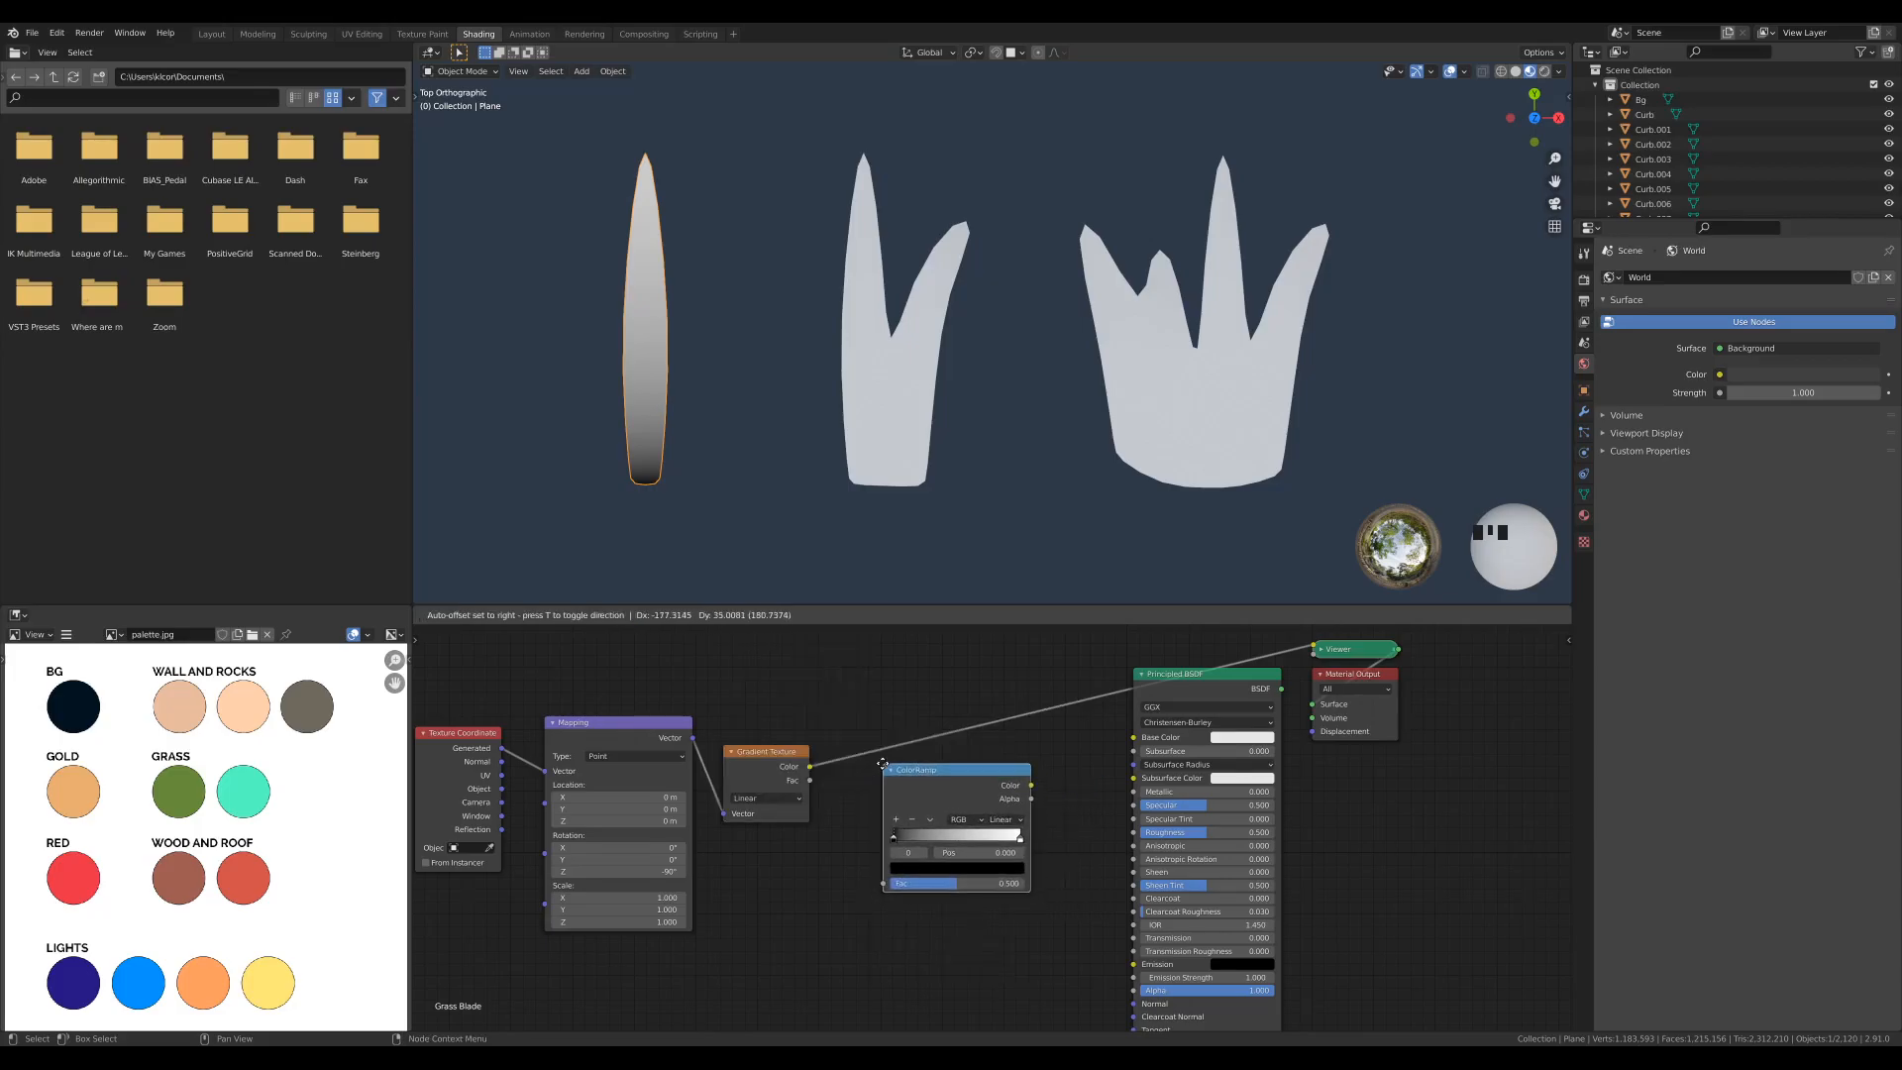
click(881, 770)
drag(811, 766, 877, 891)
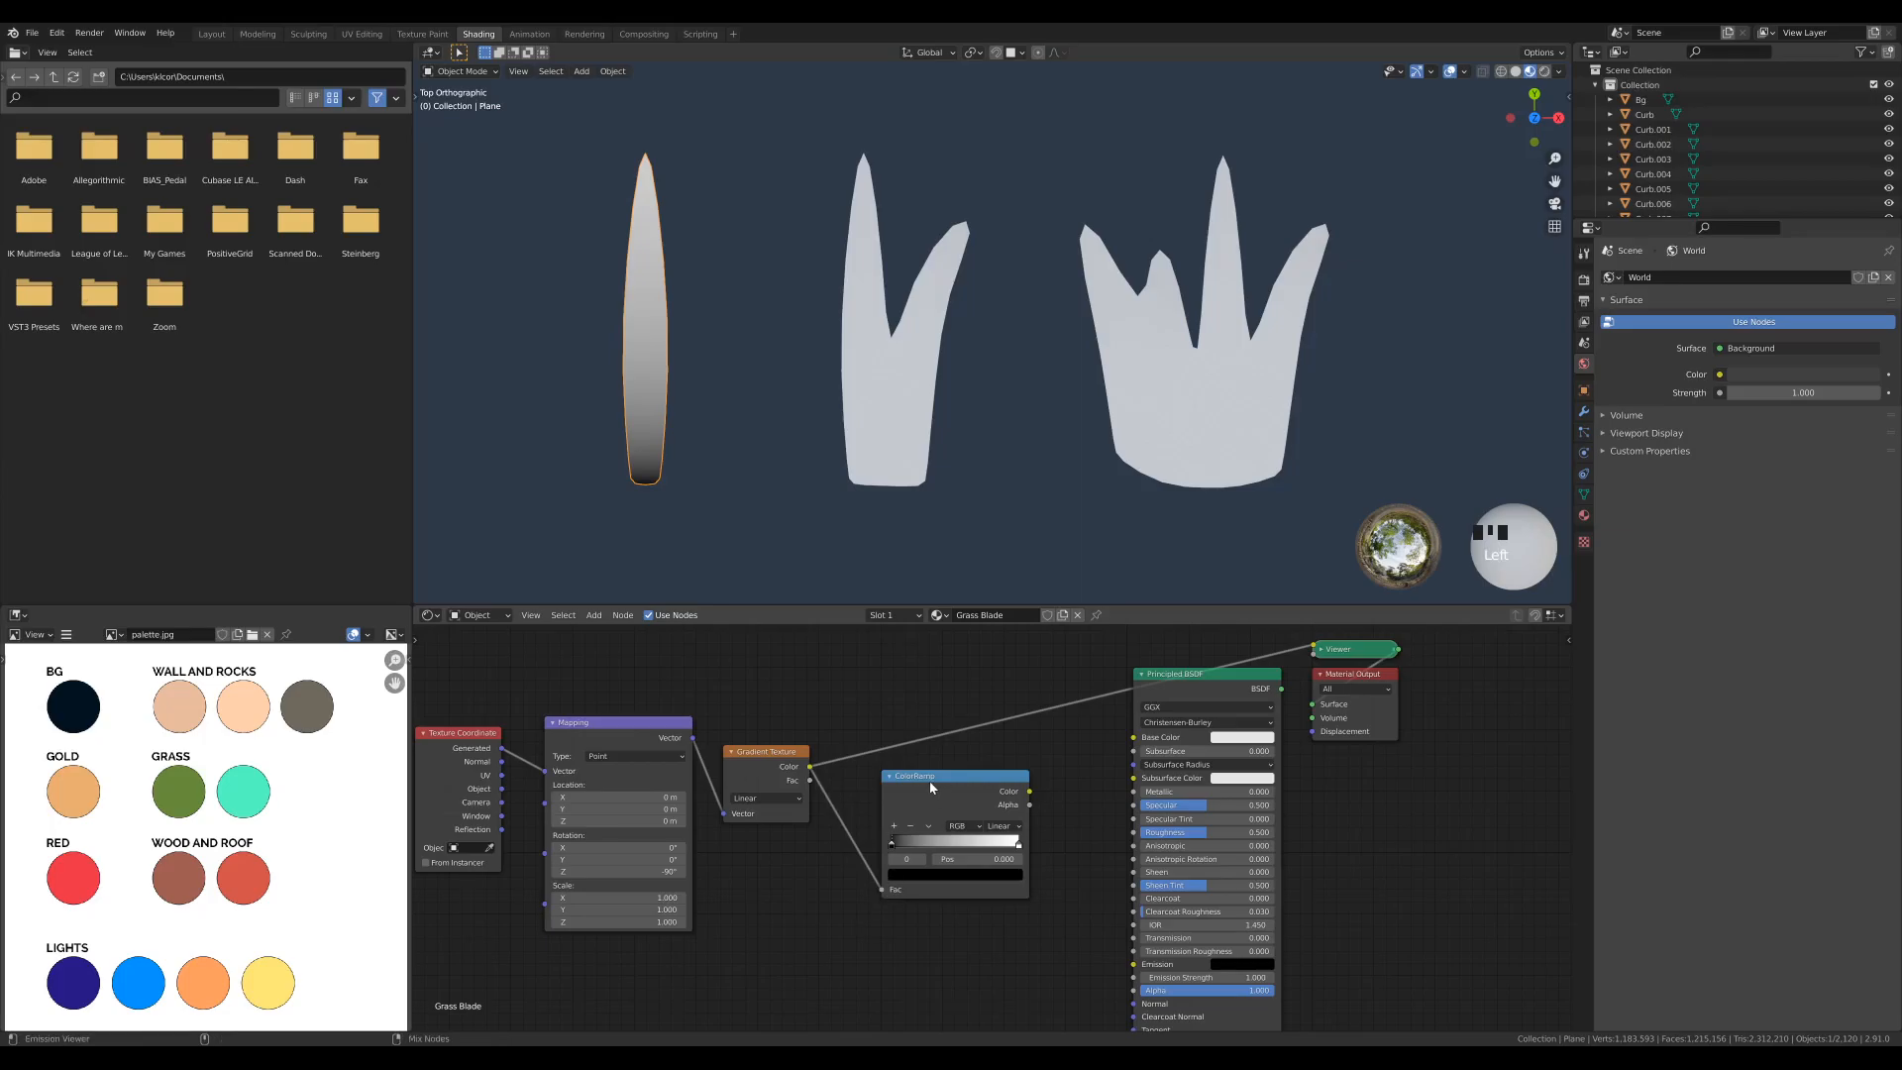
ctrl+shift+drag(929, 787, 926, 713)
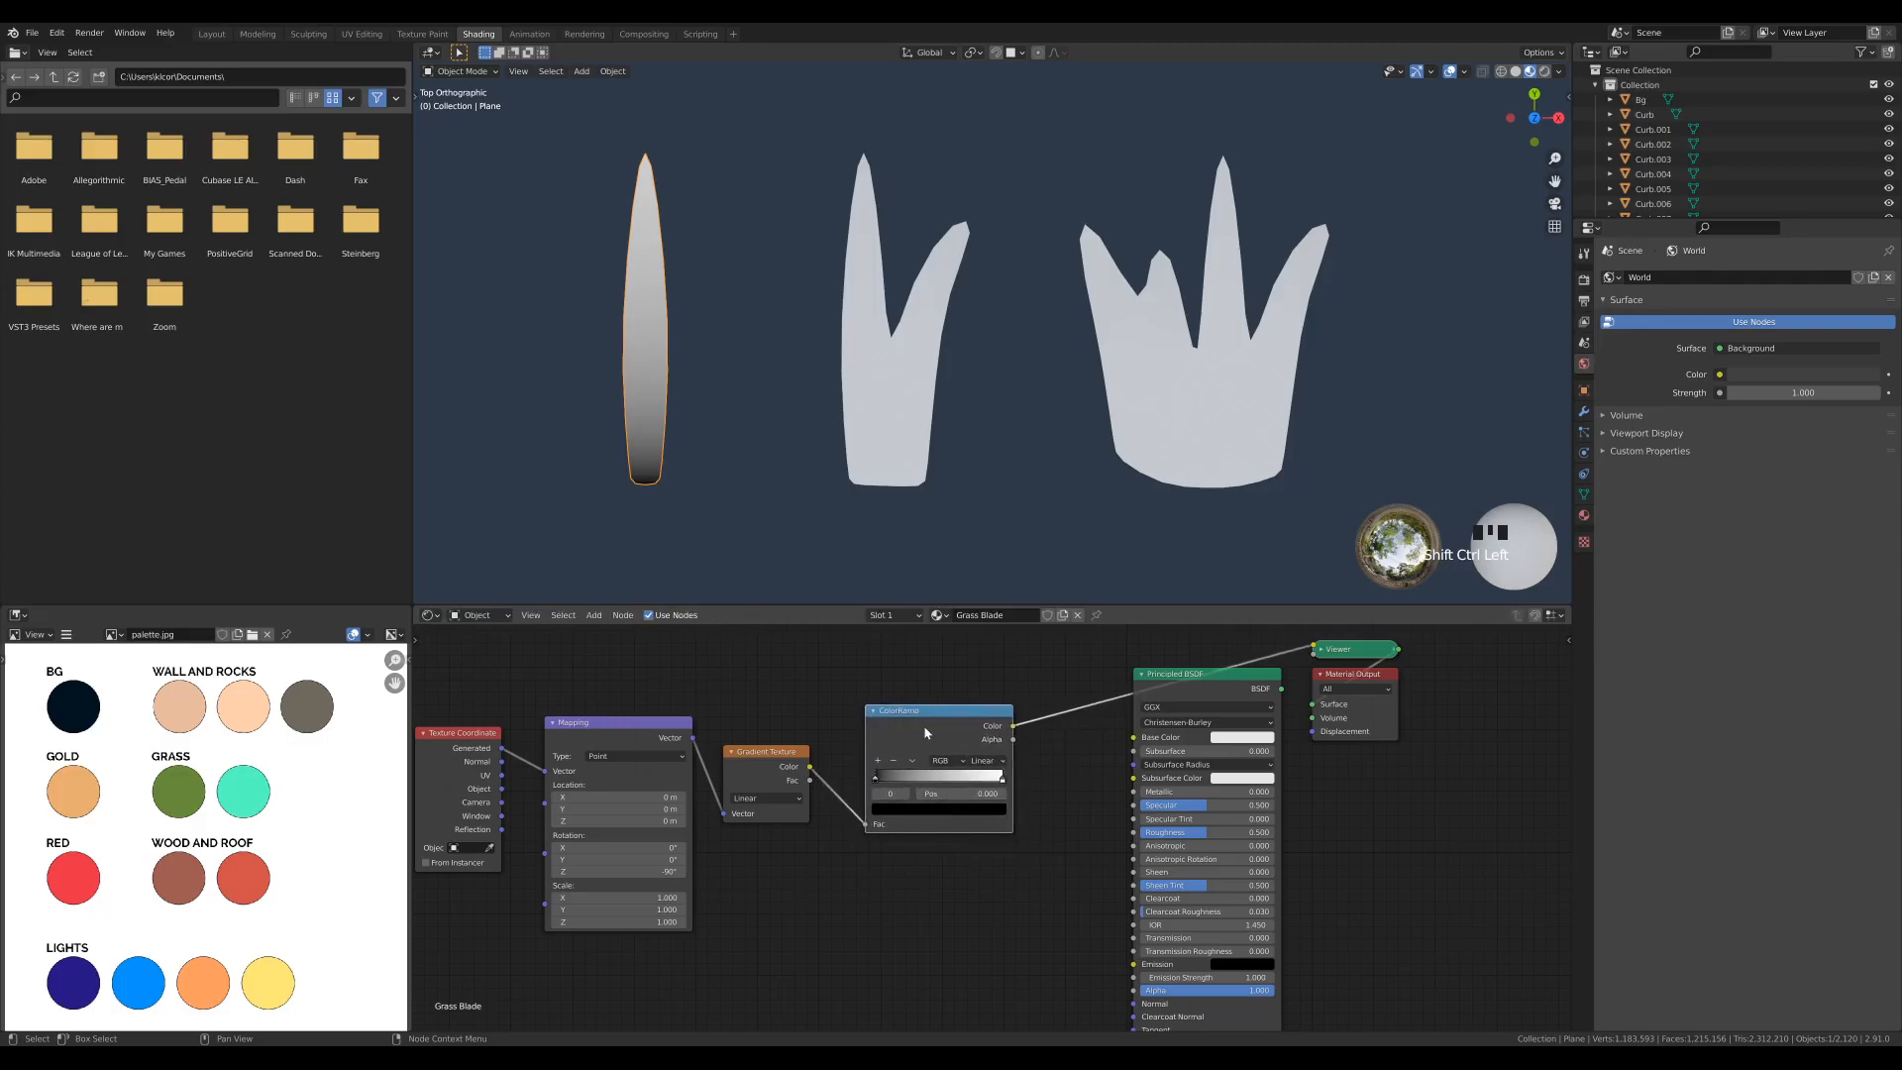
- Set the ColorRamp's black stop to the palette's green Grass swatch by sampling it
click(876, 783)
click(889, 811)
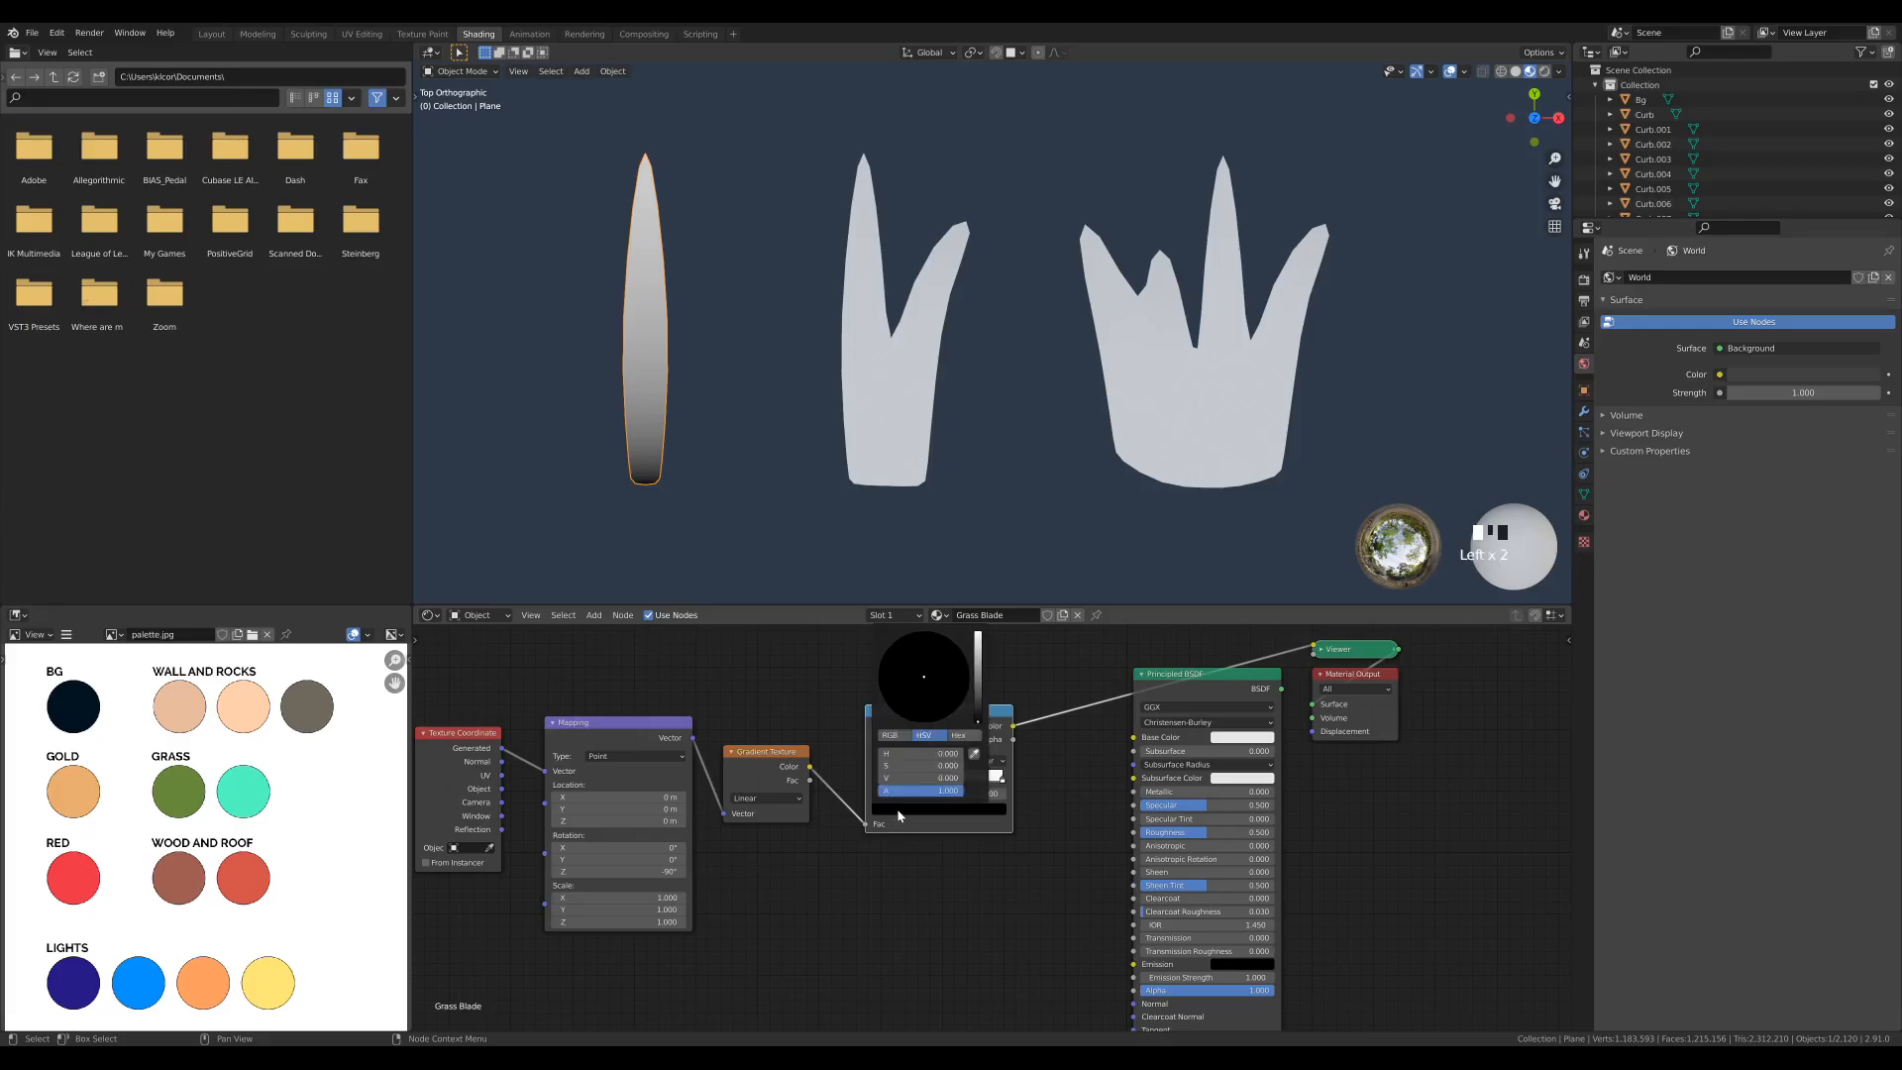
click(975, 757)
click(184, 786)
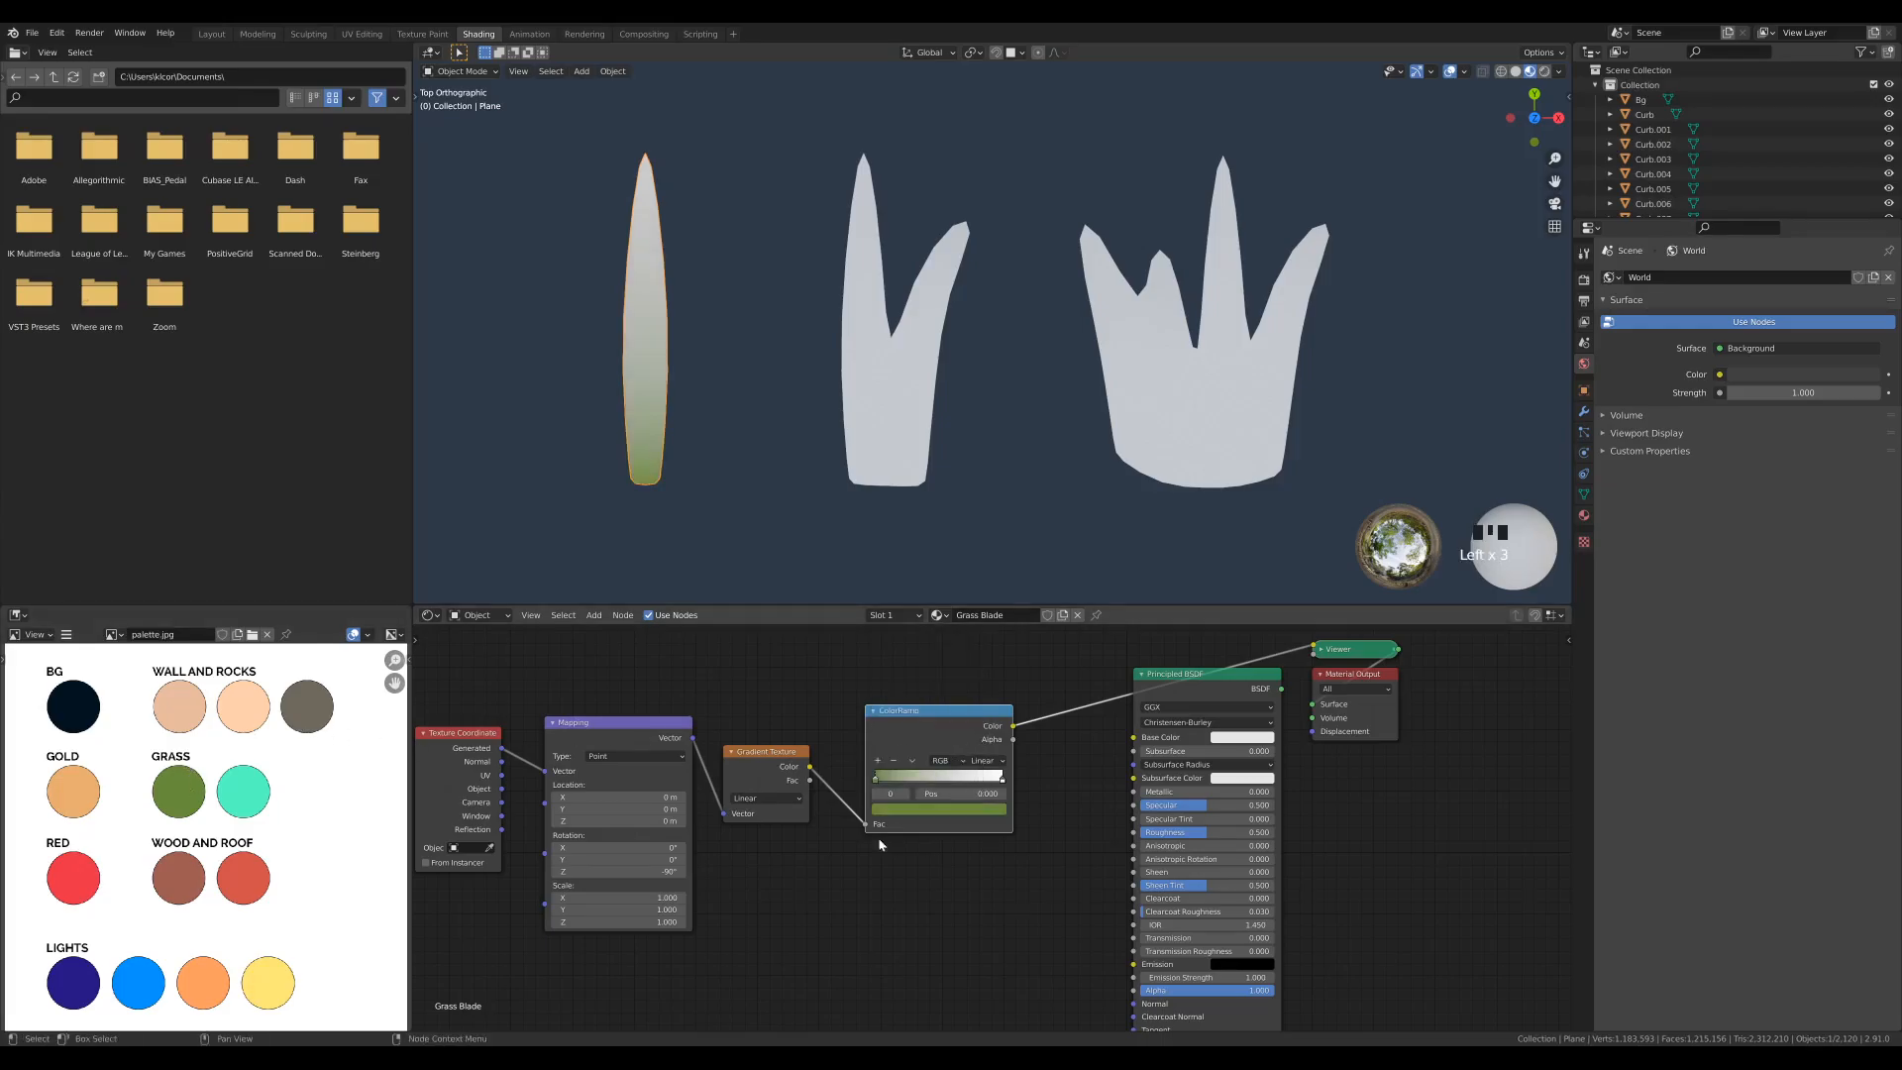
- Set the ColorRamp's white stop to the palette's turquoise Grass swatch by sampling it
click(1003, 780)
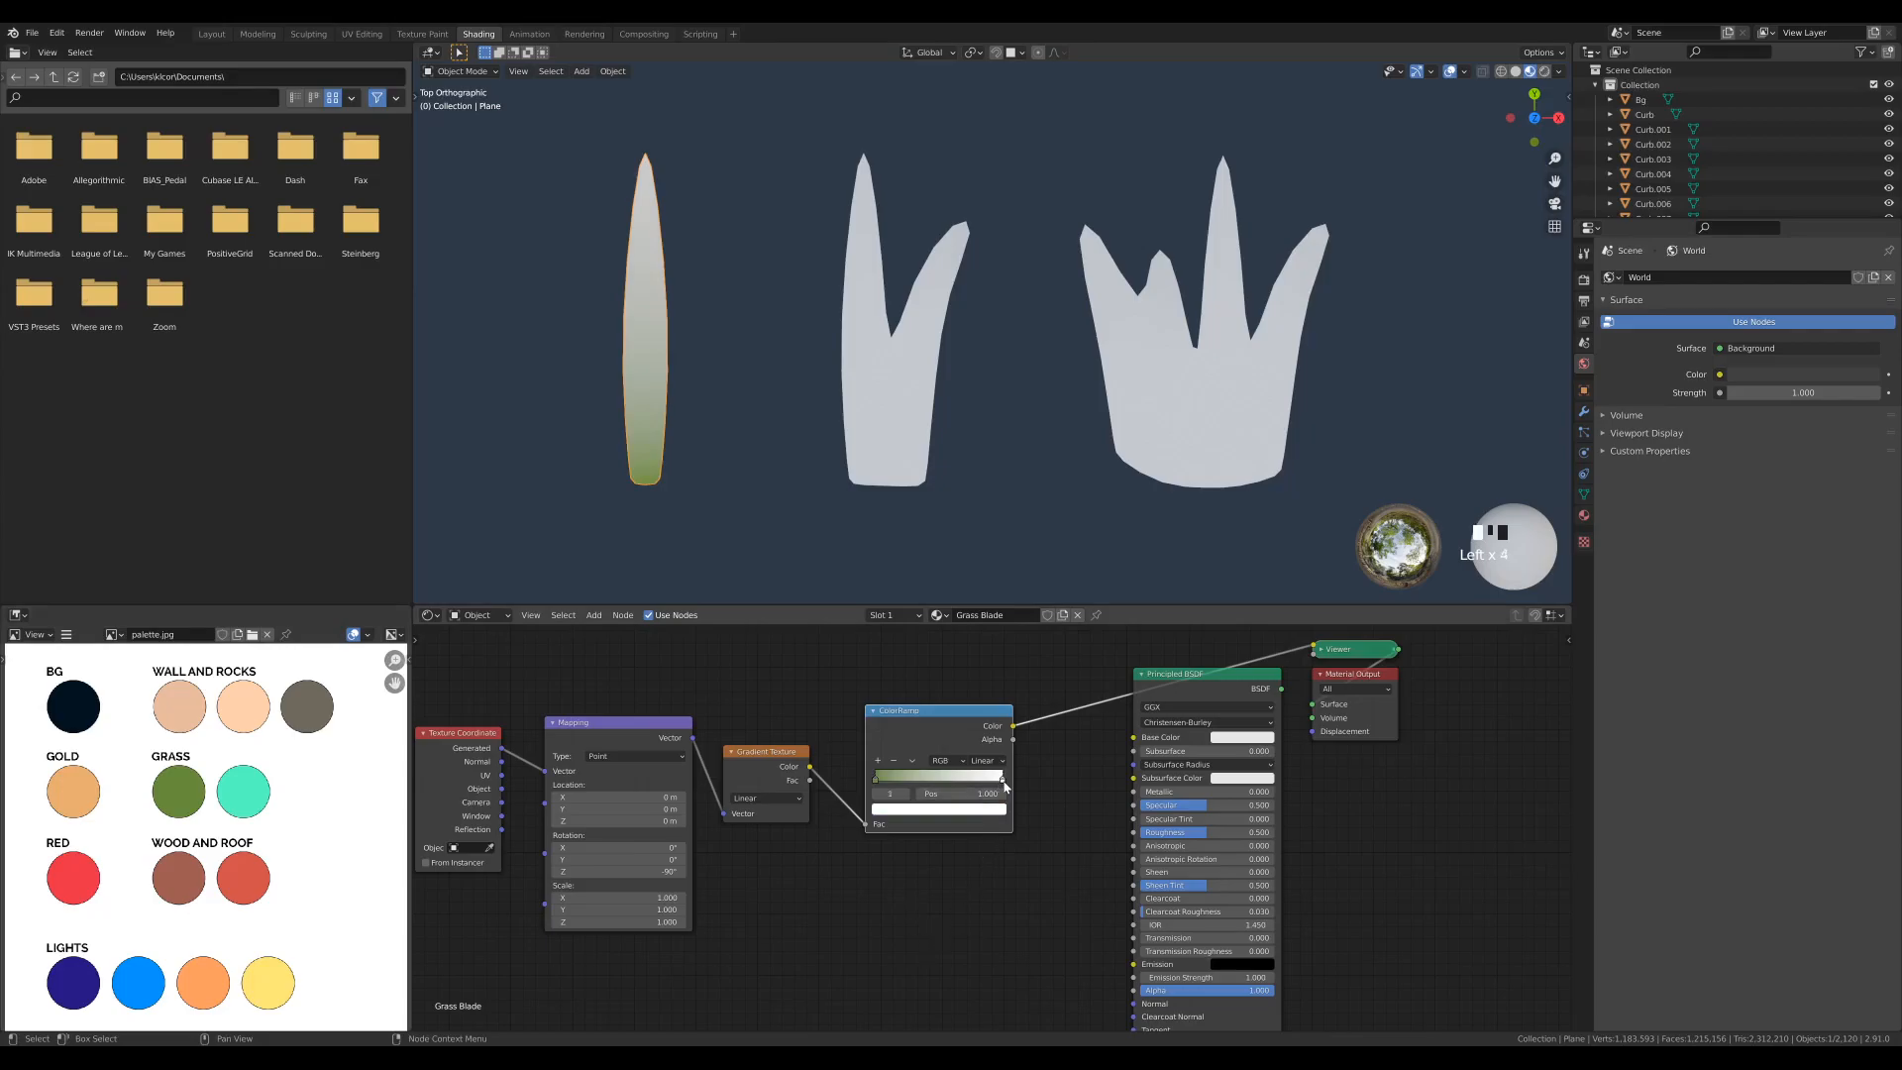
click(945, 814)
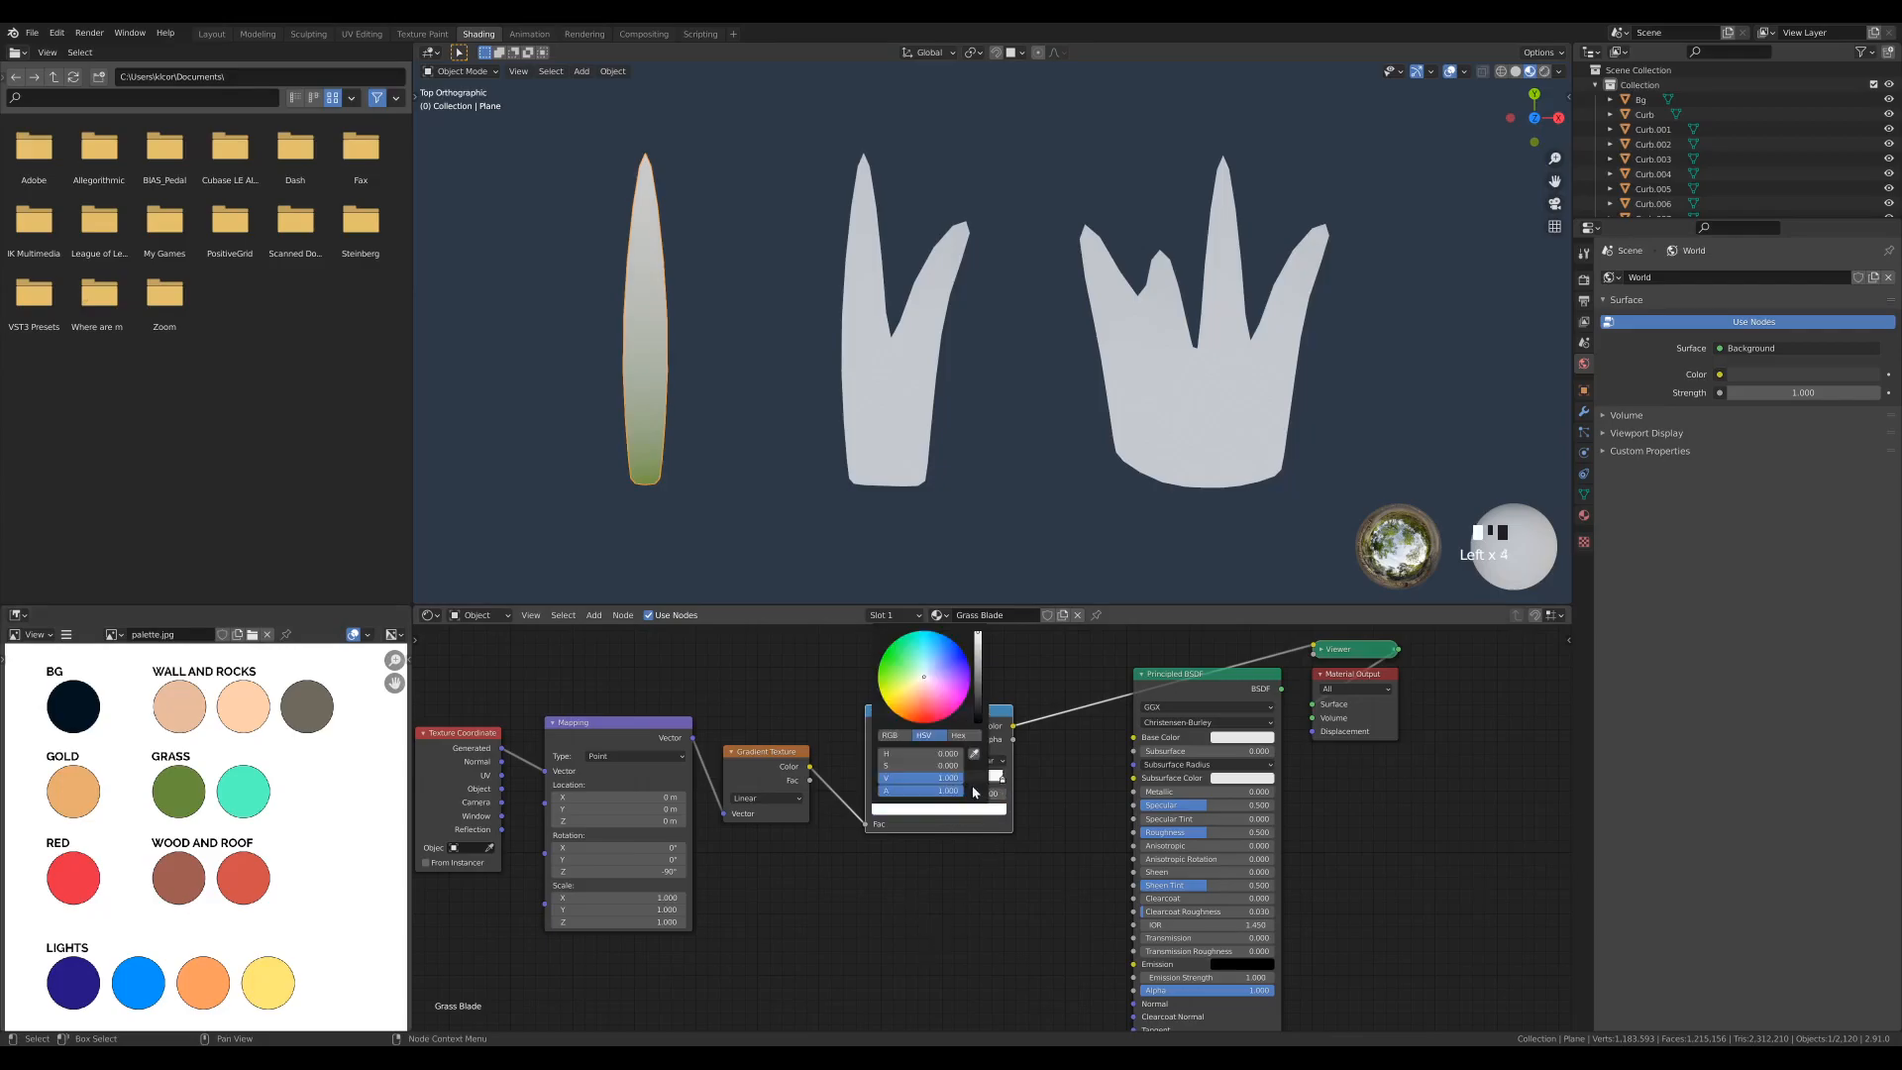
click(978, 753)
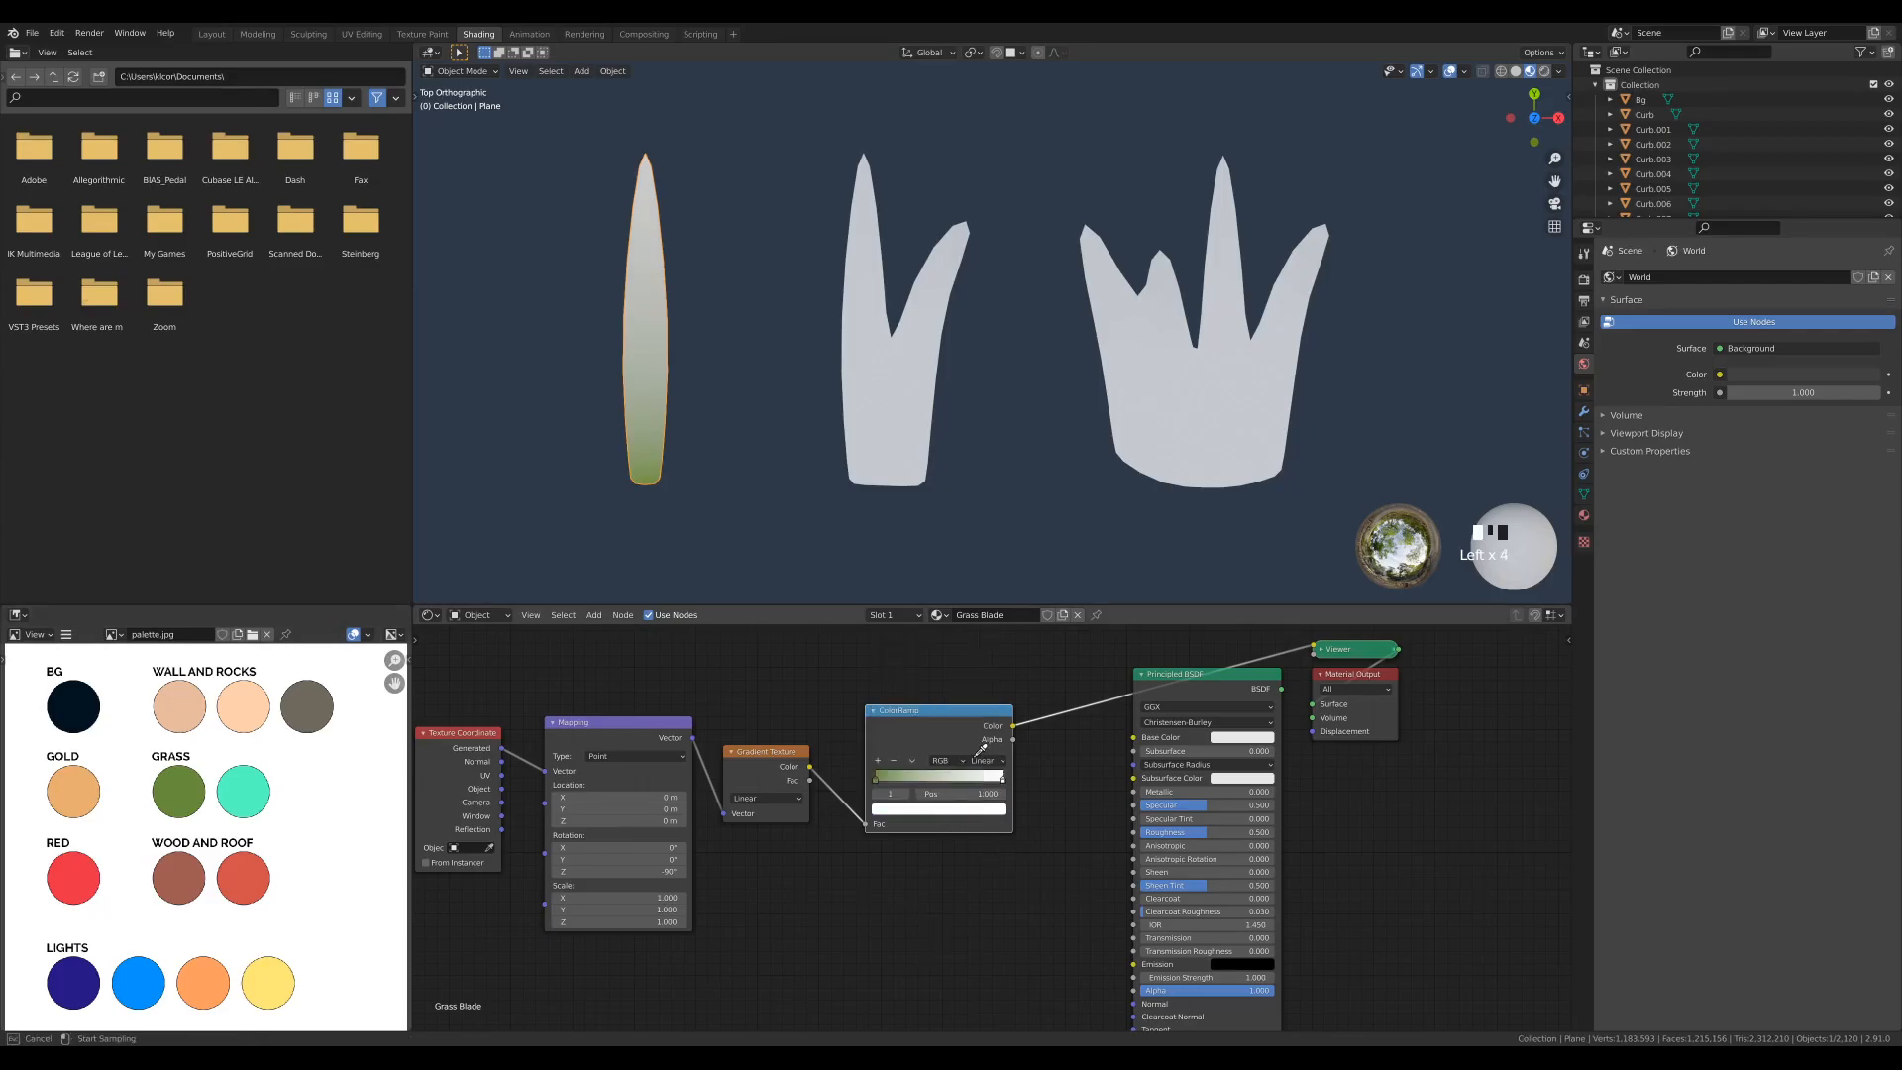
click(253, 795)
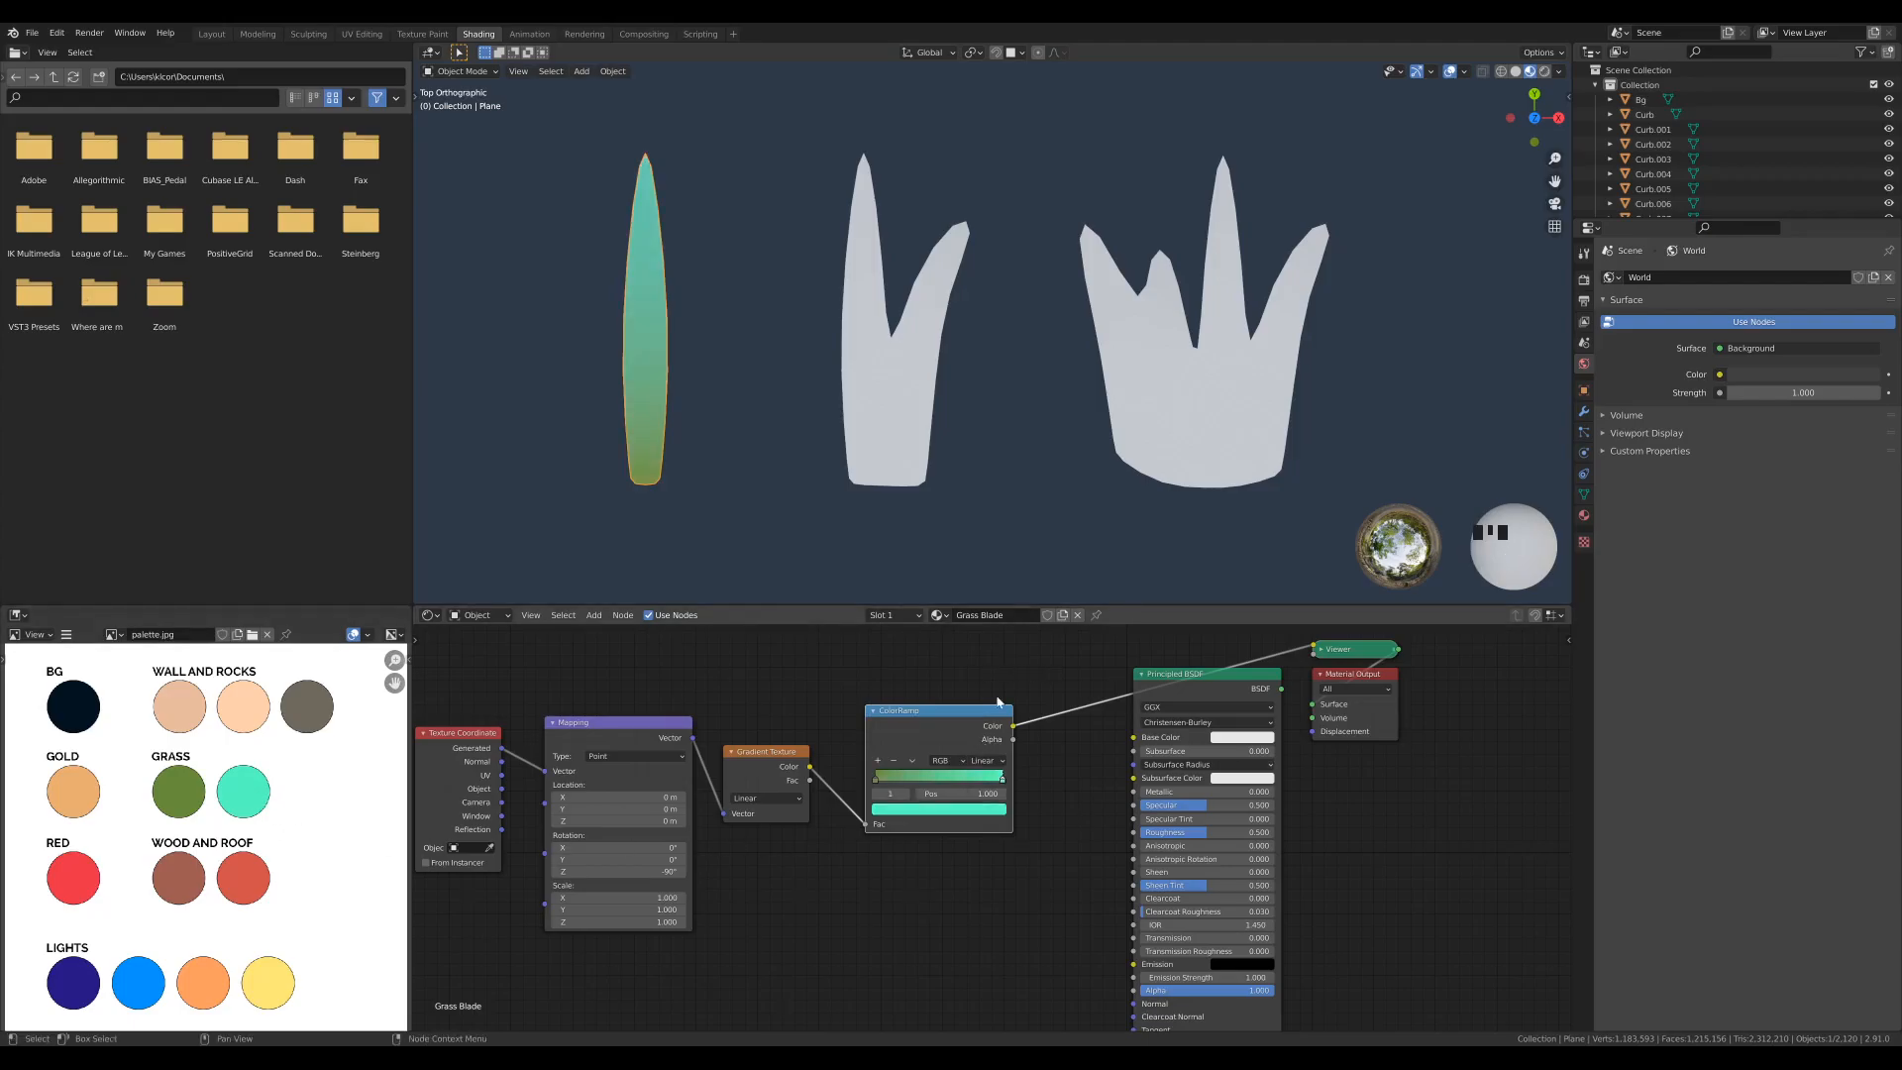
click(850, 679)
- Assign the existing Grass Blade material to the two-pronged blade mesh and the wide multi-pronged grass mesh
click(931, 391)
click(1585, 516)
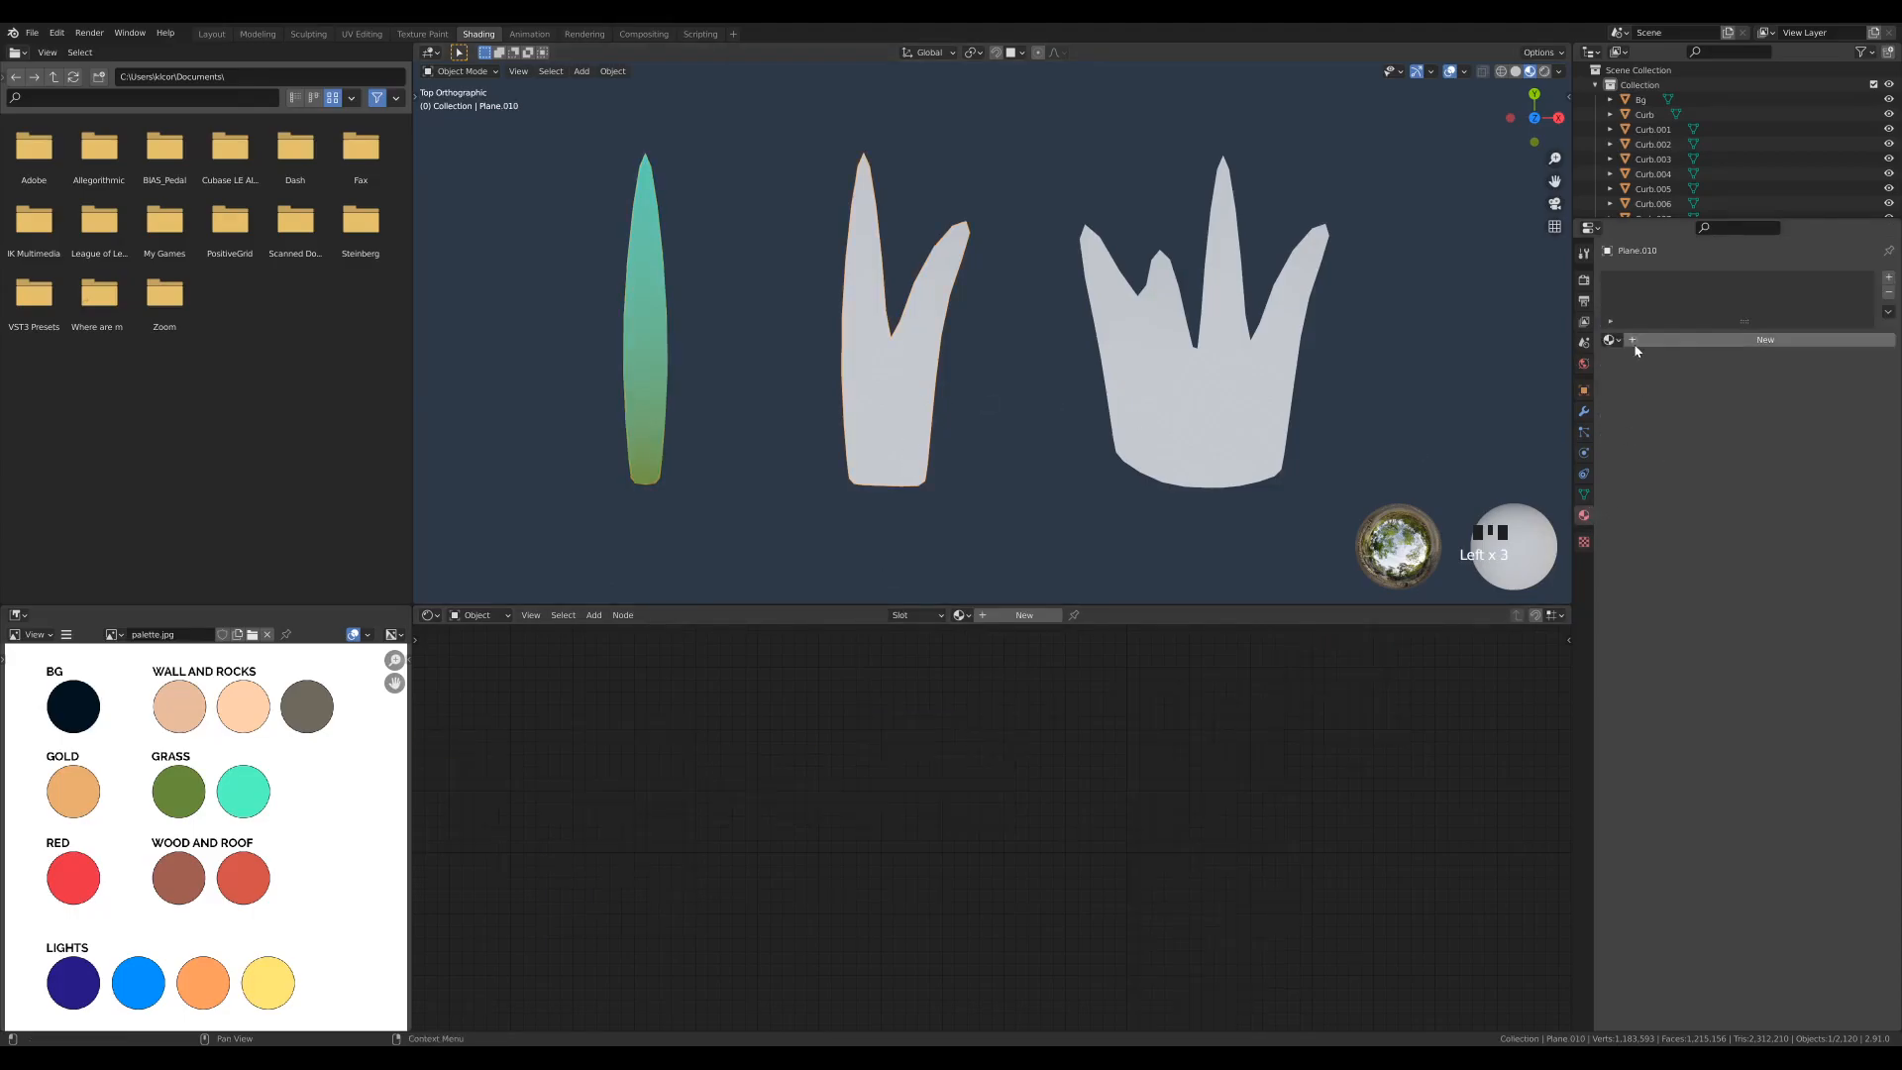
click(1612, 340)
click(1646, 404)
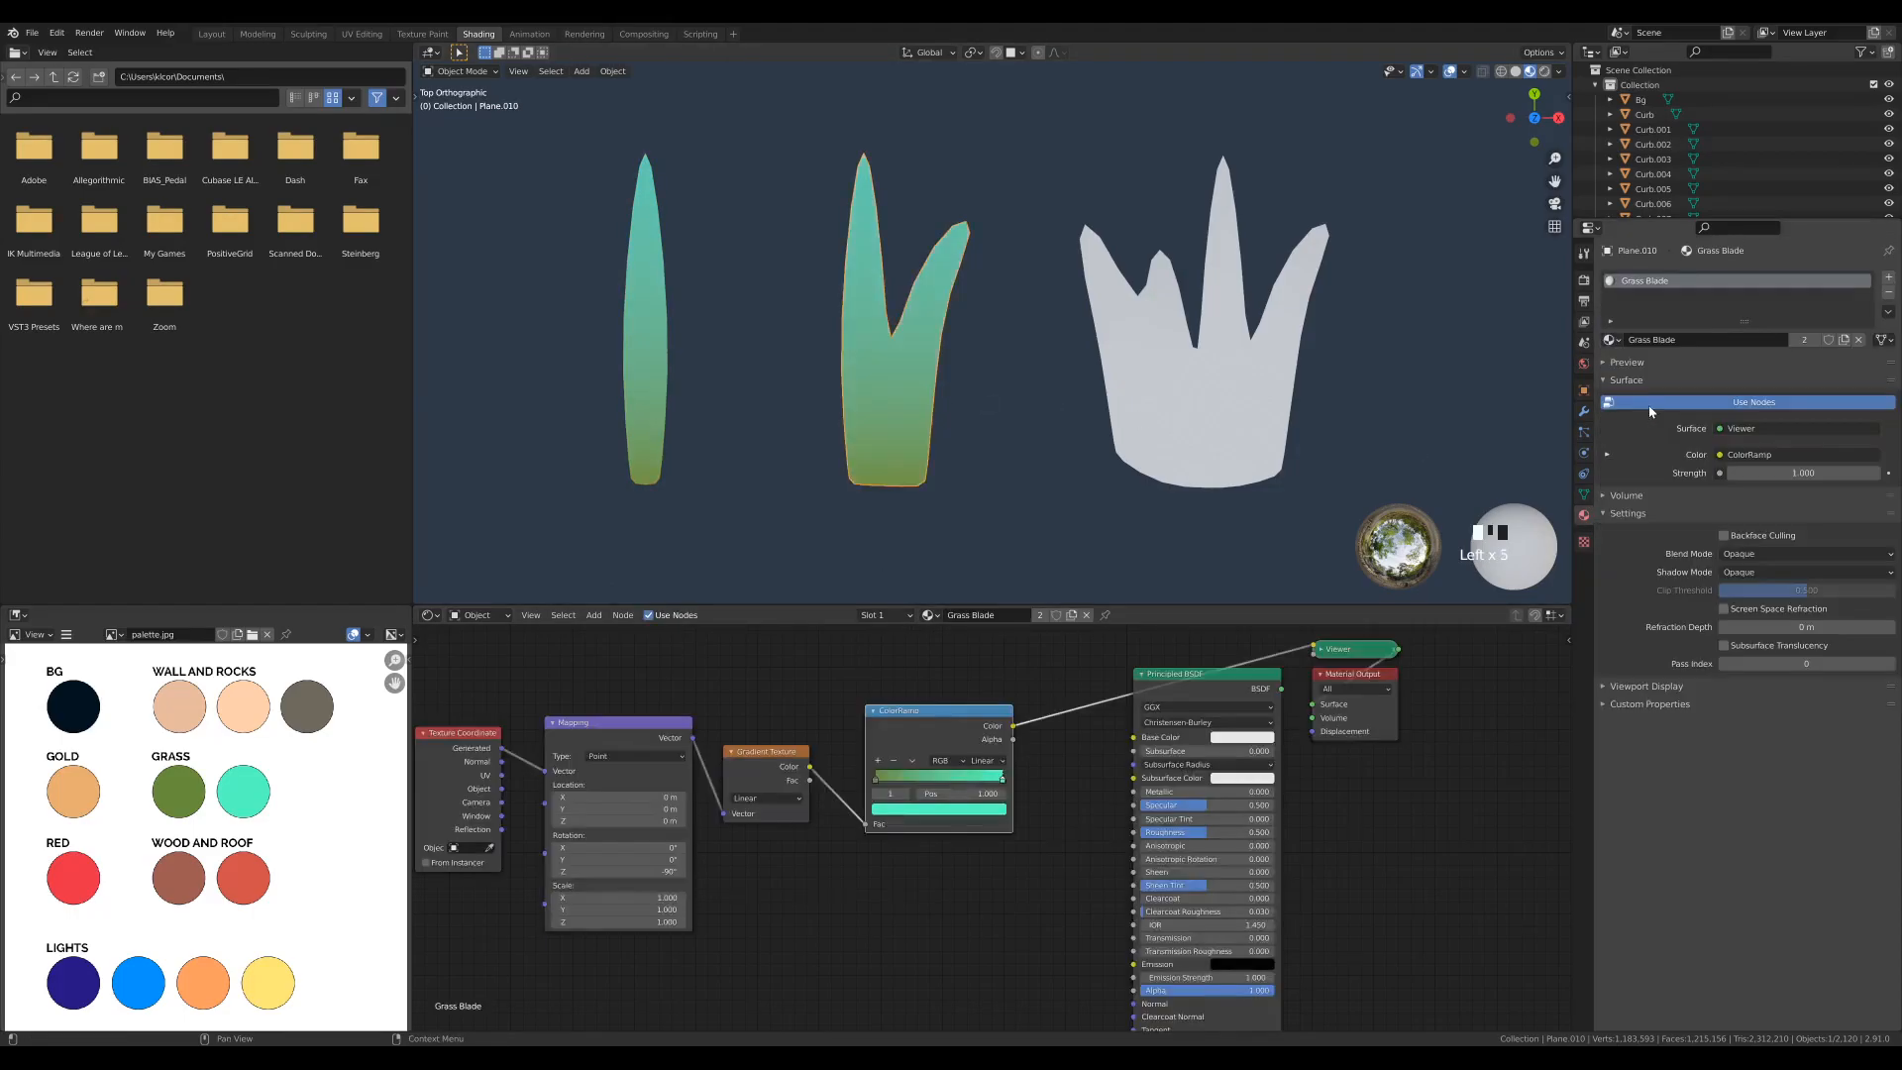
click(1217, 384)
click(1612, 340)
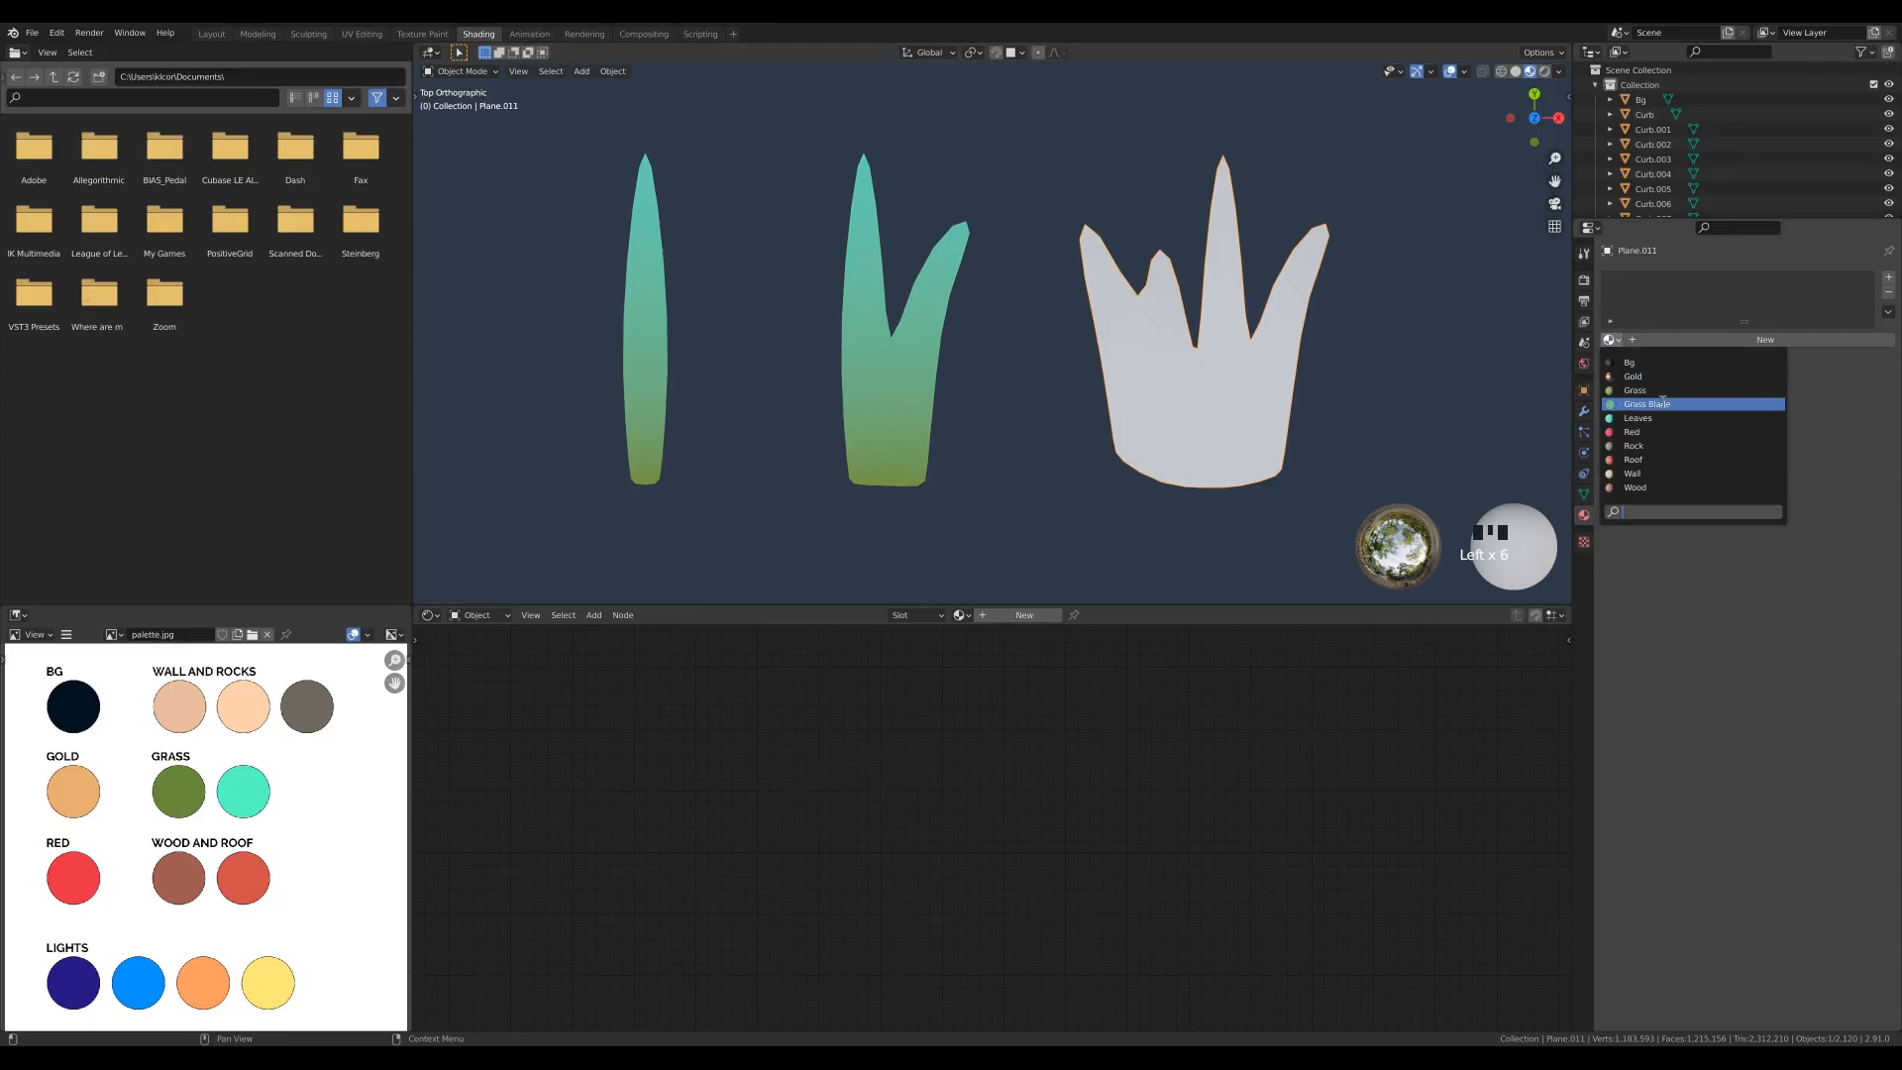
click(1647, 402)
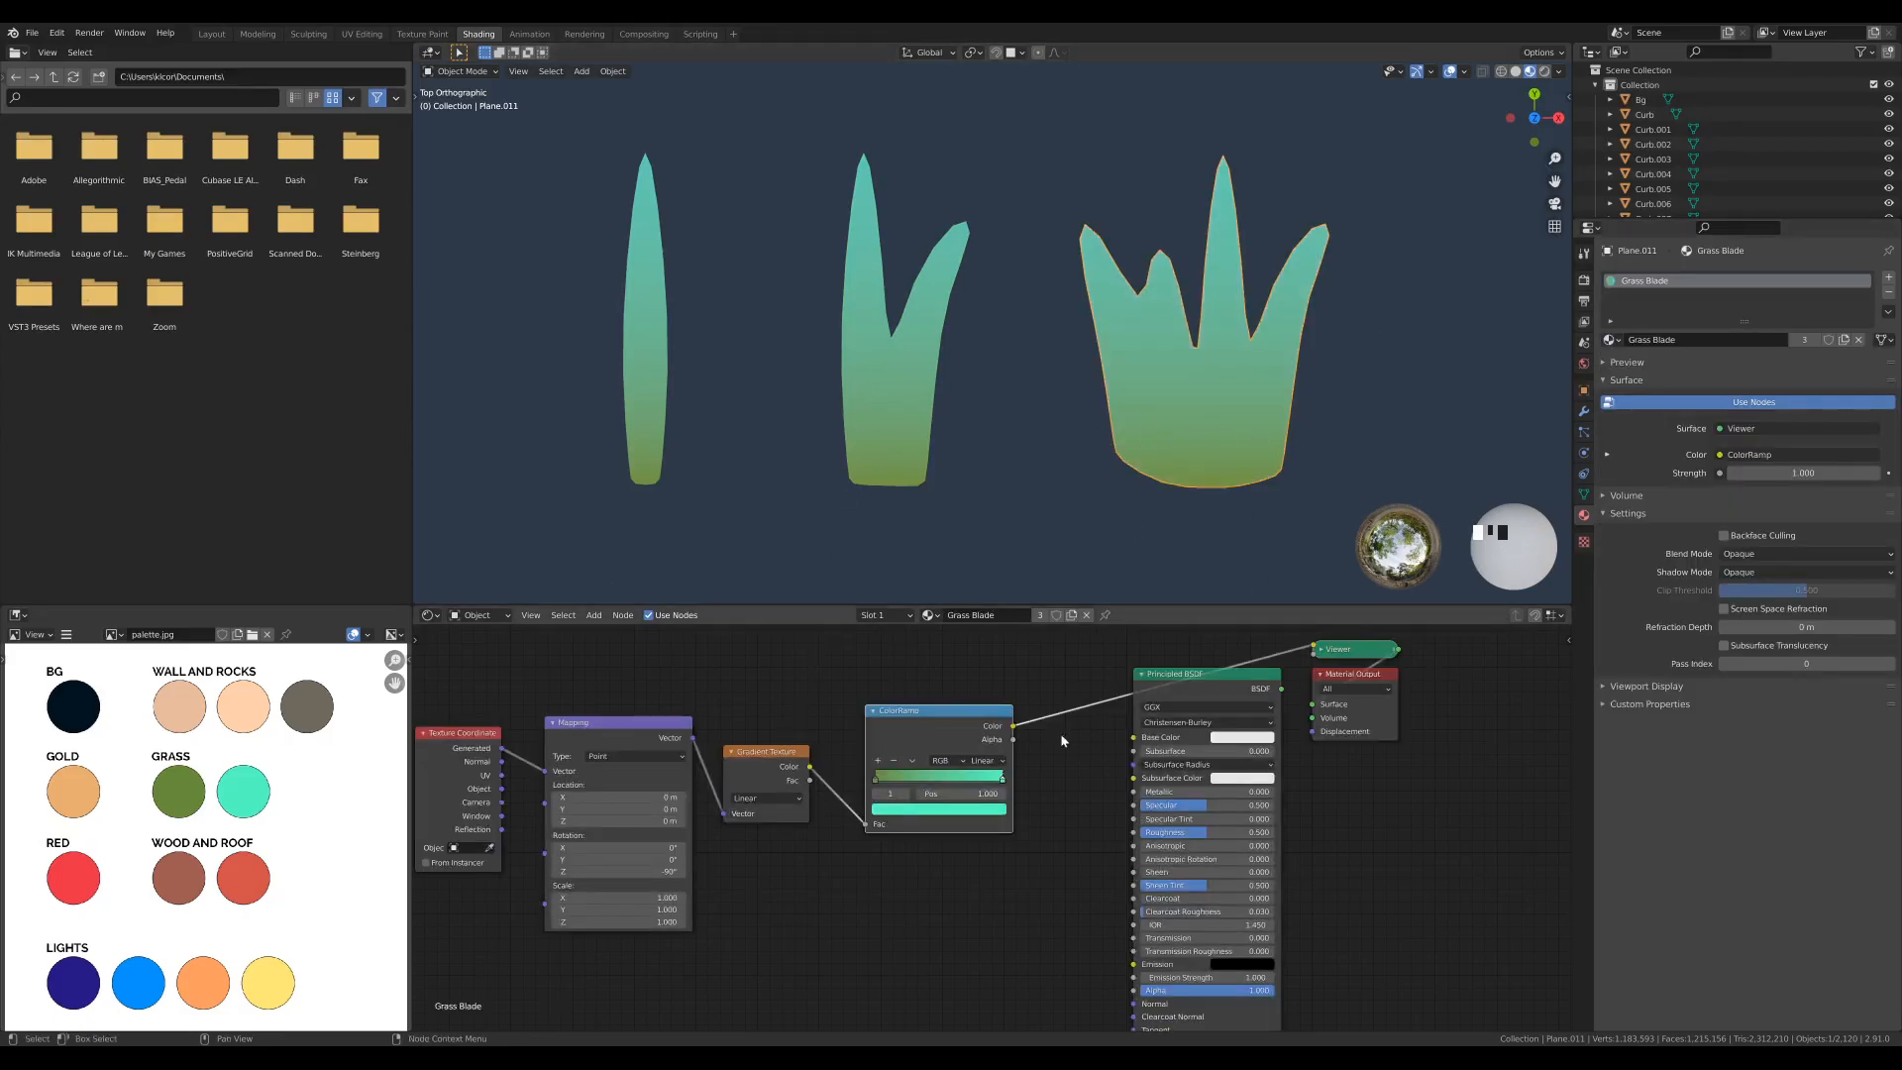
- Move the ColorRamp's green stop to position 0.170 and space out the Principled BSDF, Viewer and Material Output nodes
drag(876, 783, 898, 784)
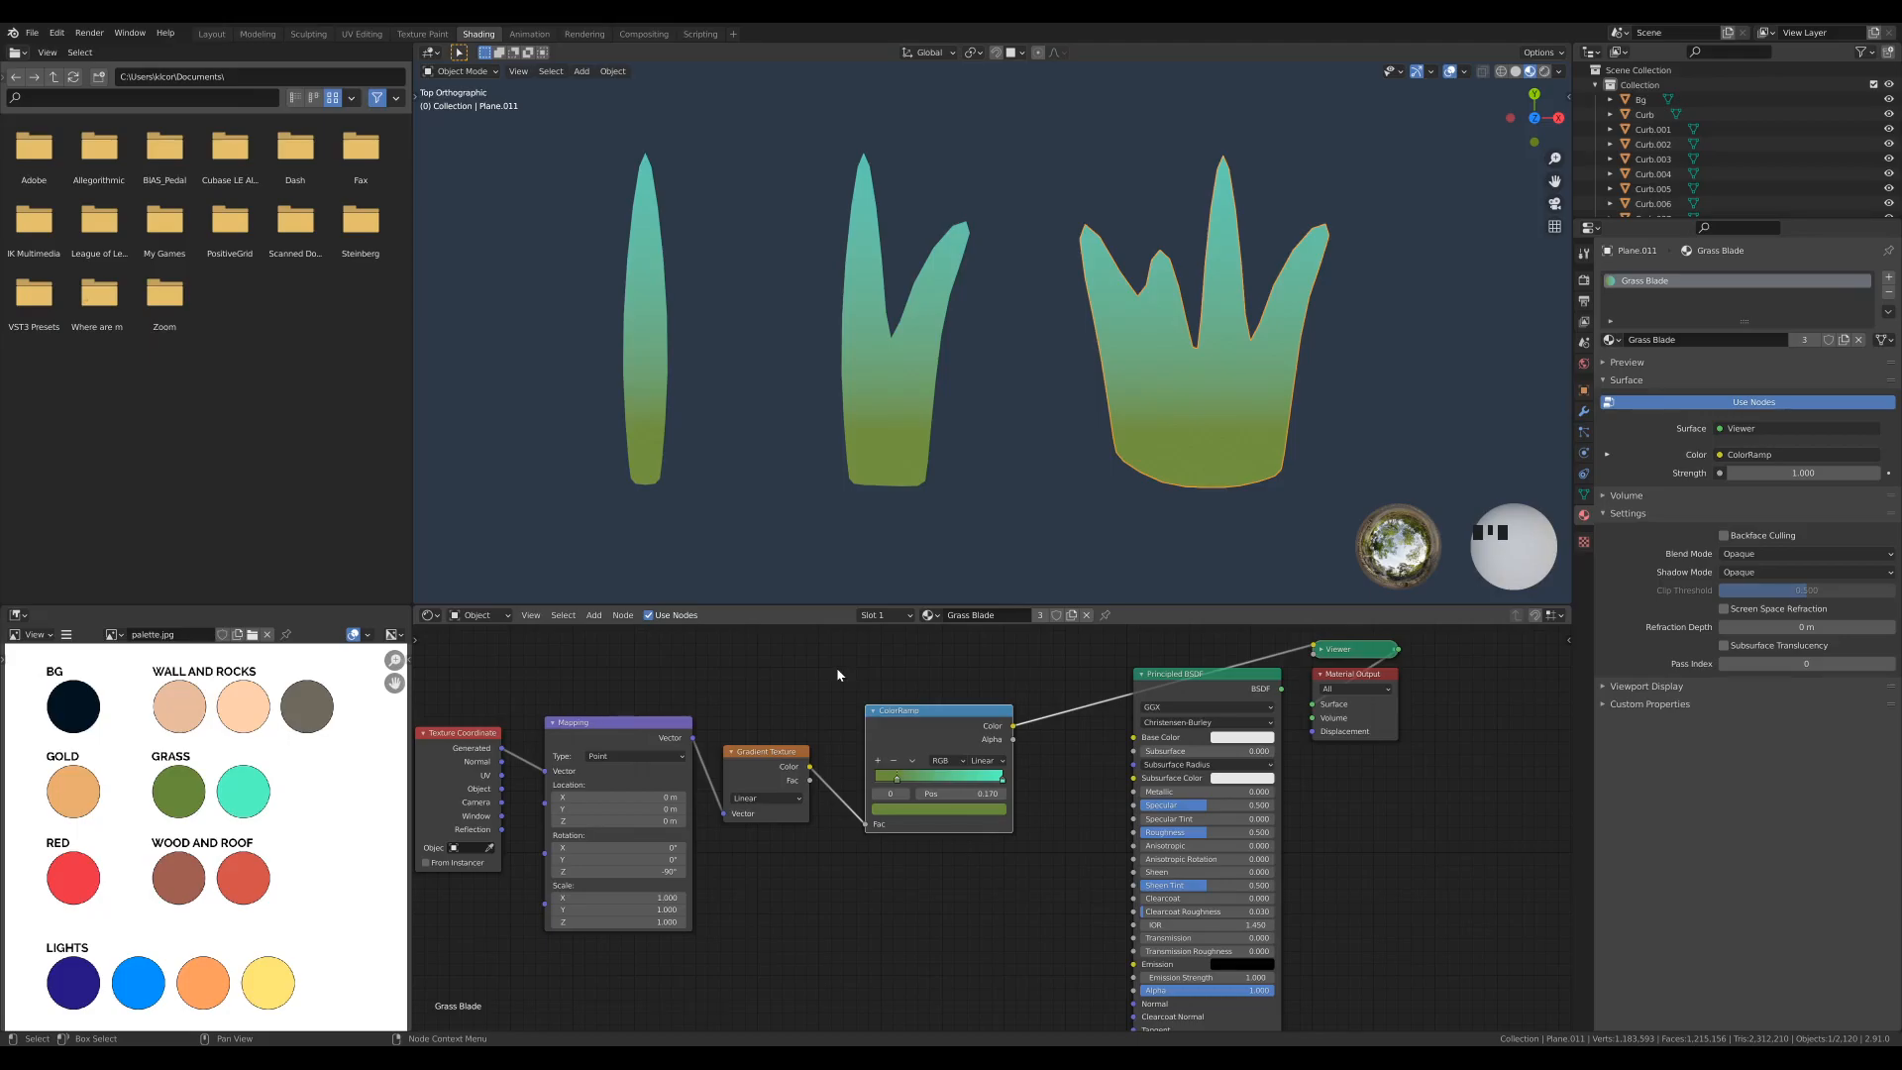
drag(1226, 688, 1210, 785)
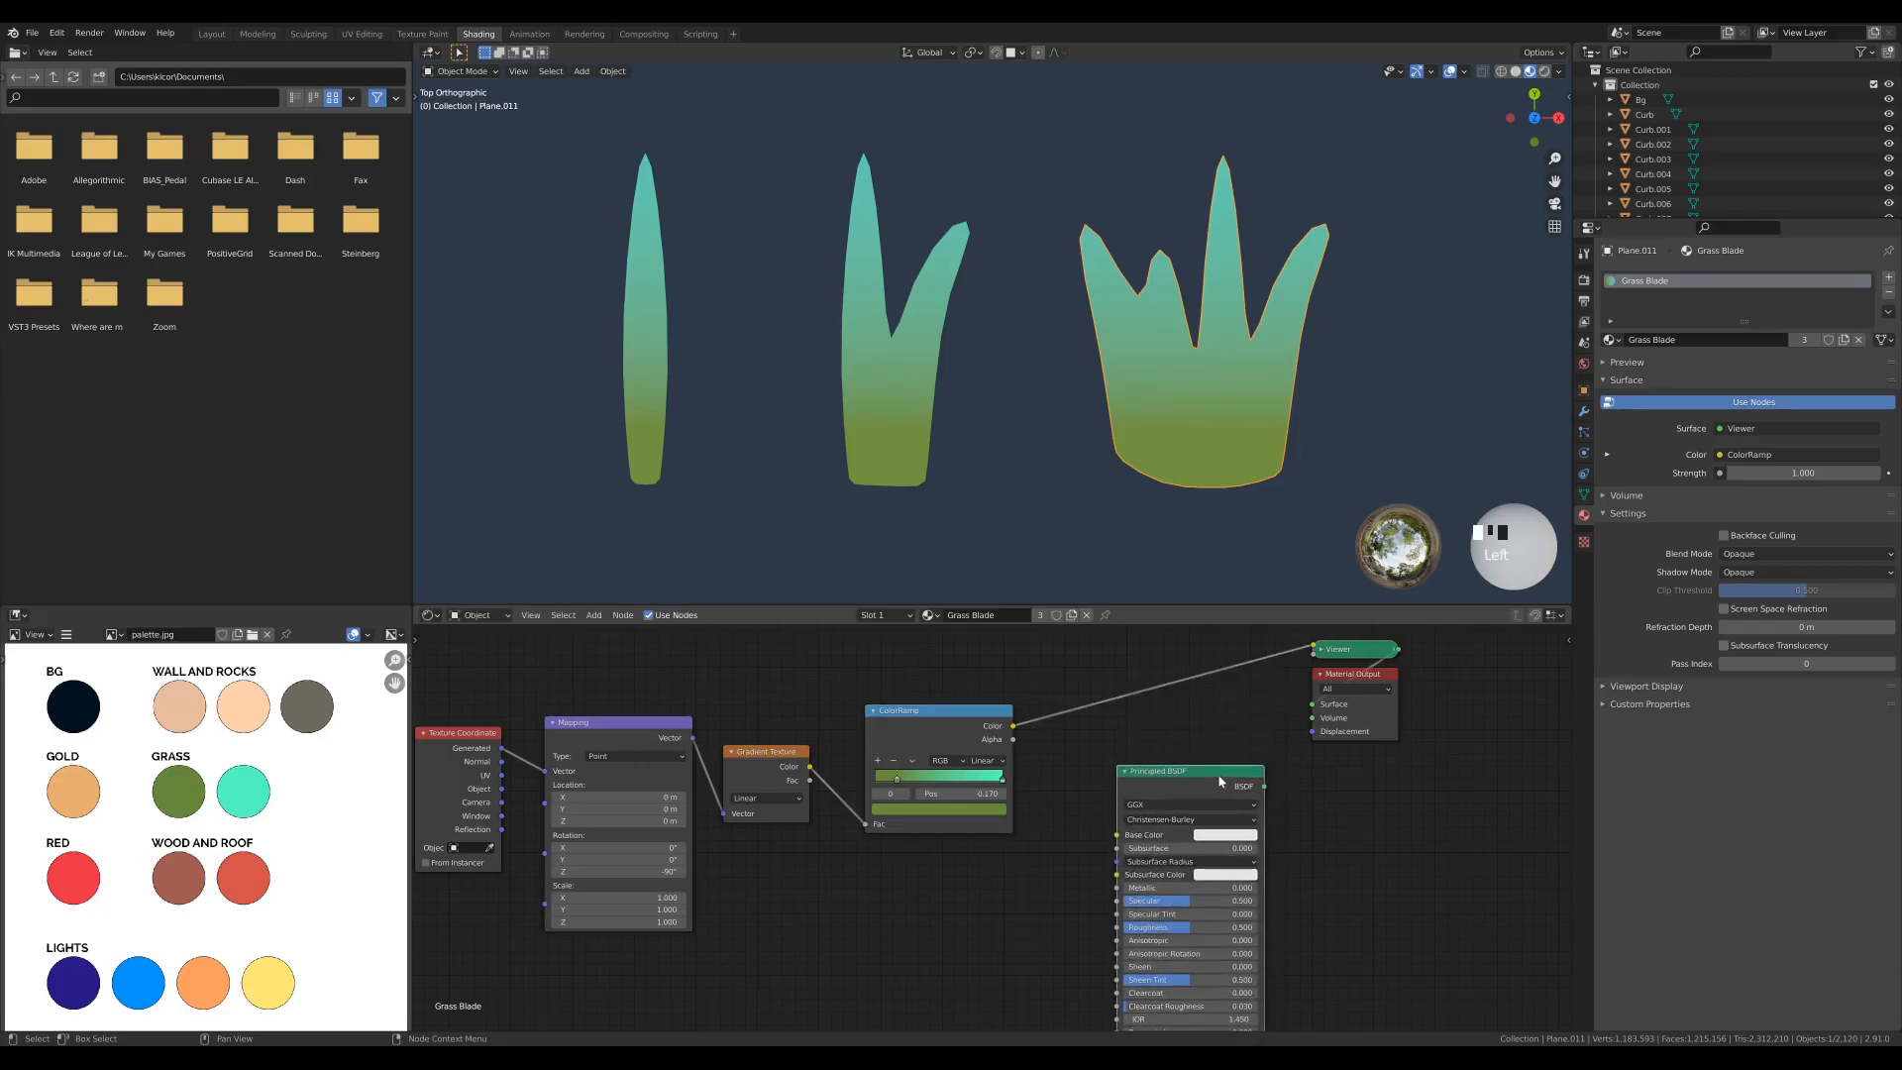
click(1320, 650)
mouse_move(1332, 656)
mouse_down()
mouse_move(1297, 629)
mouse_move(1314, 627)
mouse_up()
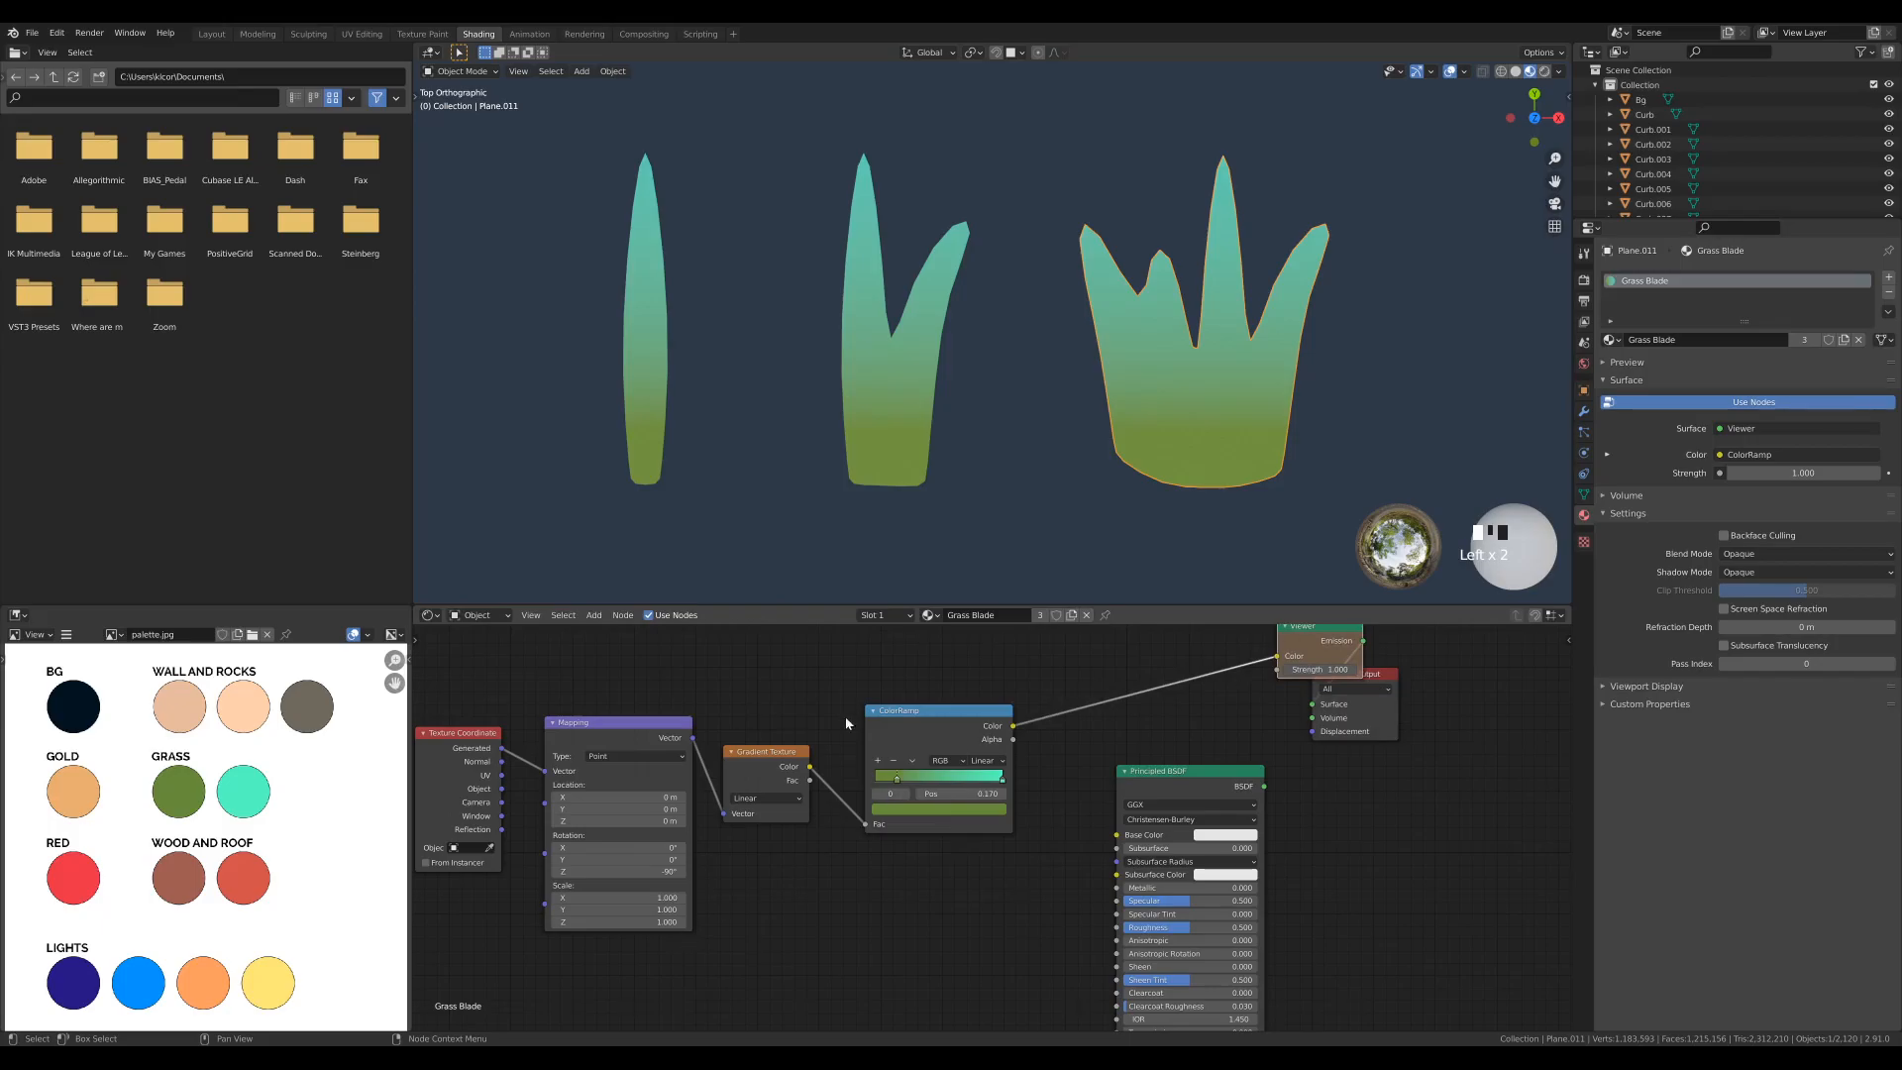
drag(1379, 679, 1422, 716)
middle_drag(1356, 756, 1353, 839)
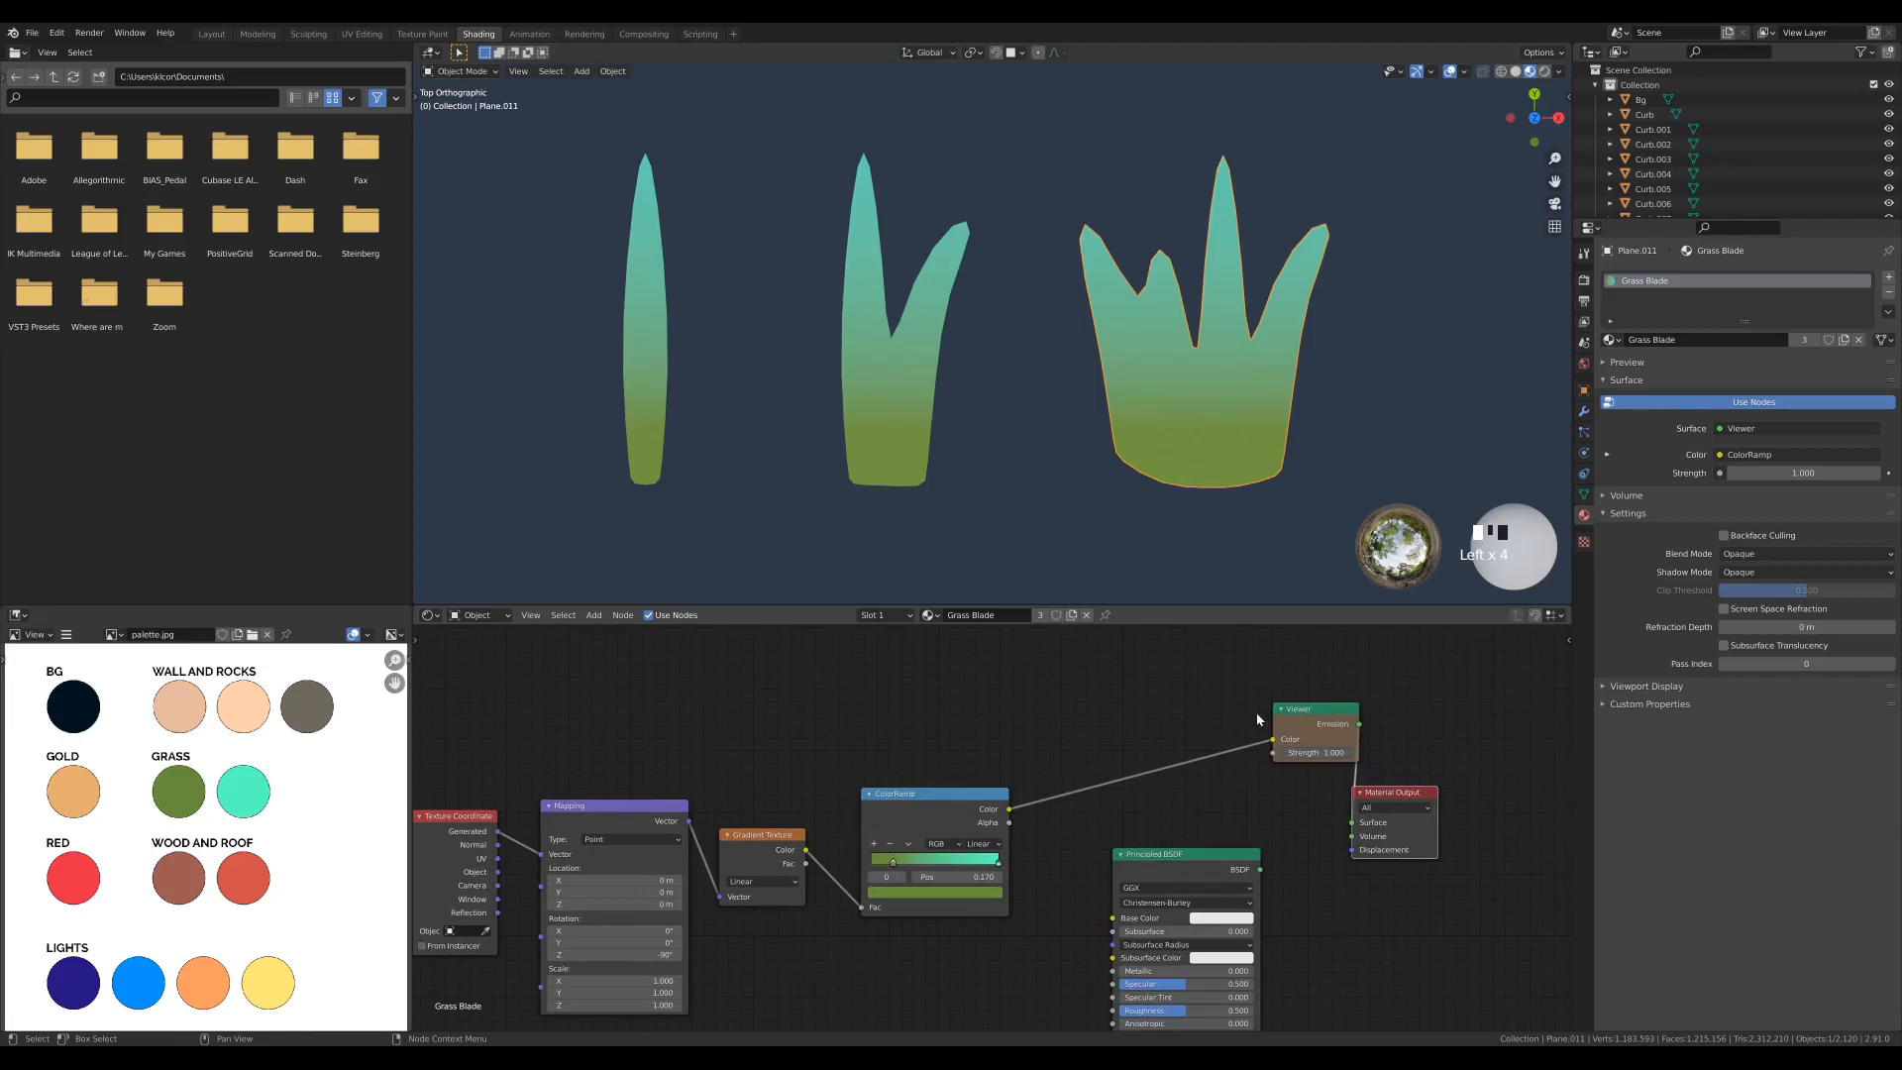
click(1169, 843)
middle_drag(1050, 961, 1034, 871)
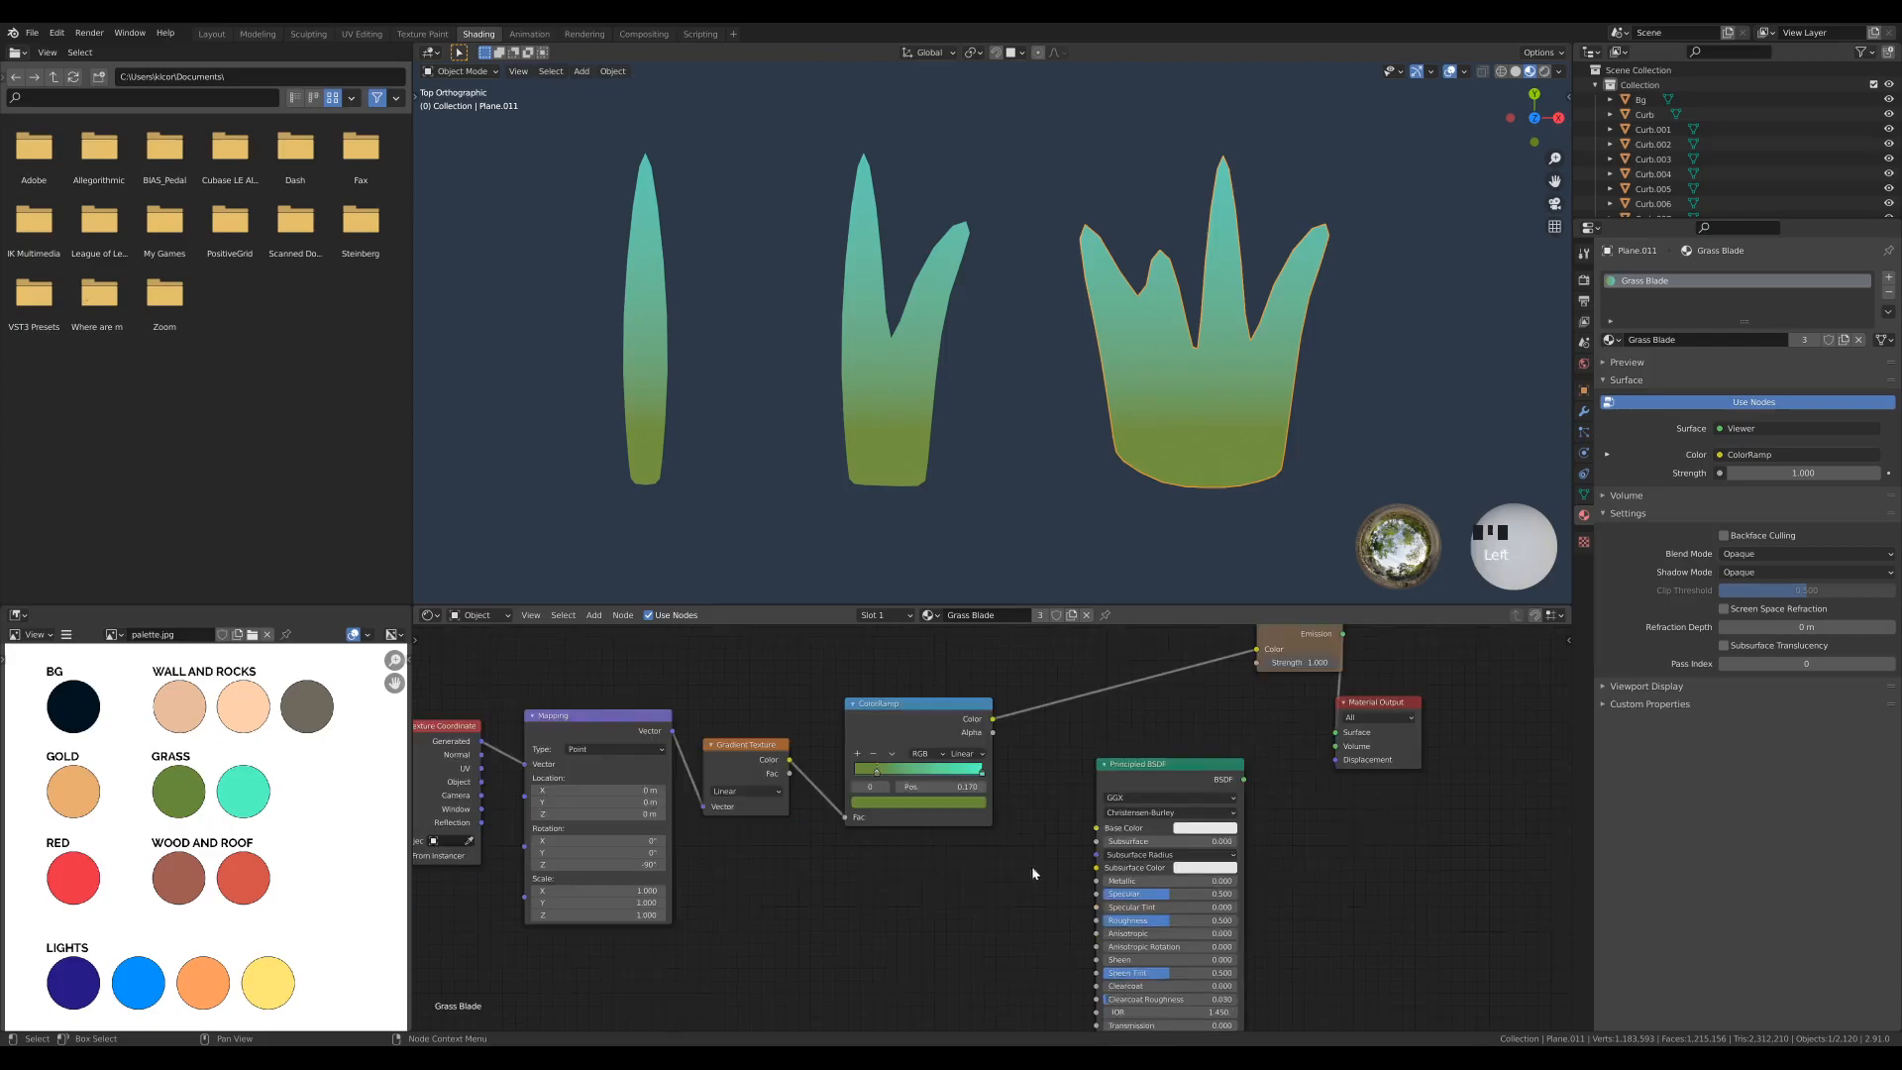
- Connect the ColorRamp's Color to the Principled BSDF's Base Color and route that shader to the Material Output
drag(994, 731, 1096, 830)
middle_drag(1398, 835, 1365, 877)
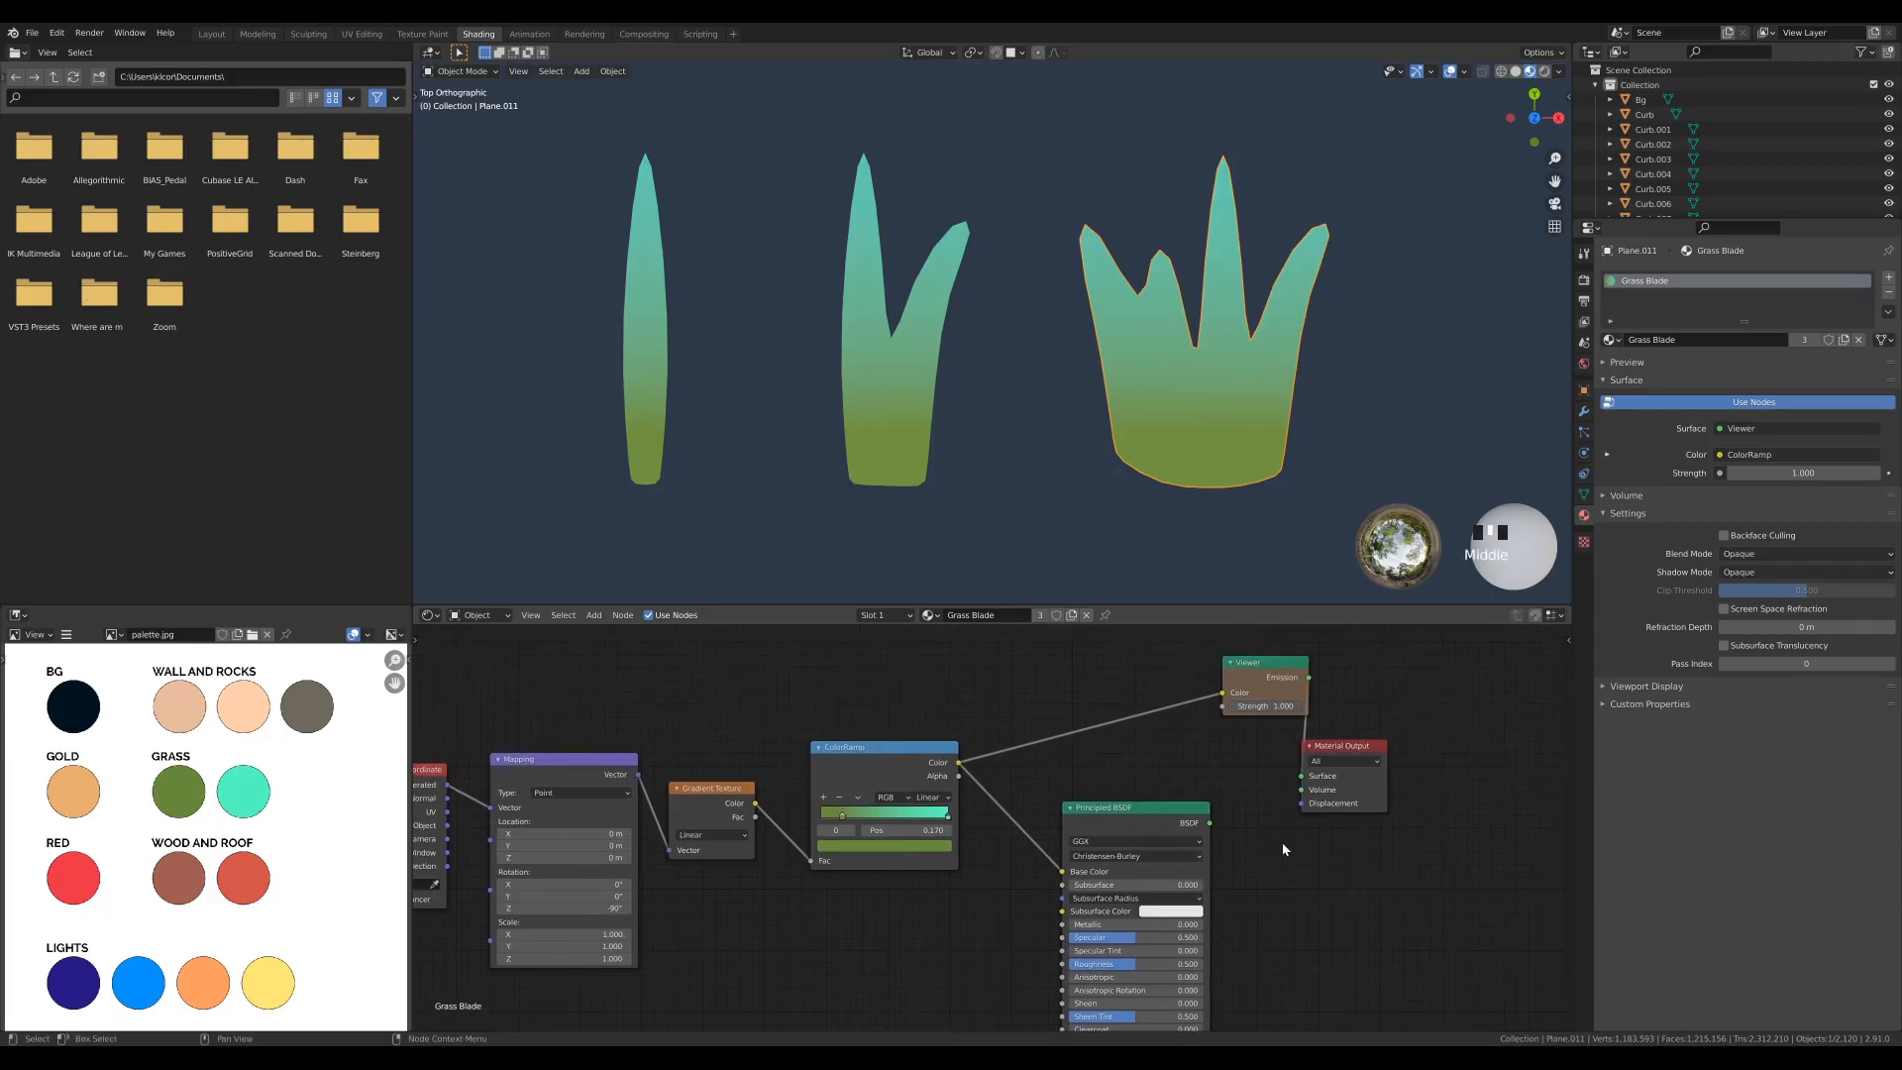
ctrl+shift+click(1125, 820)
drag(1145, 820, 1148, 717)
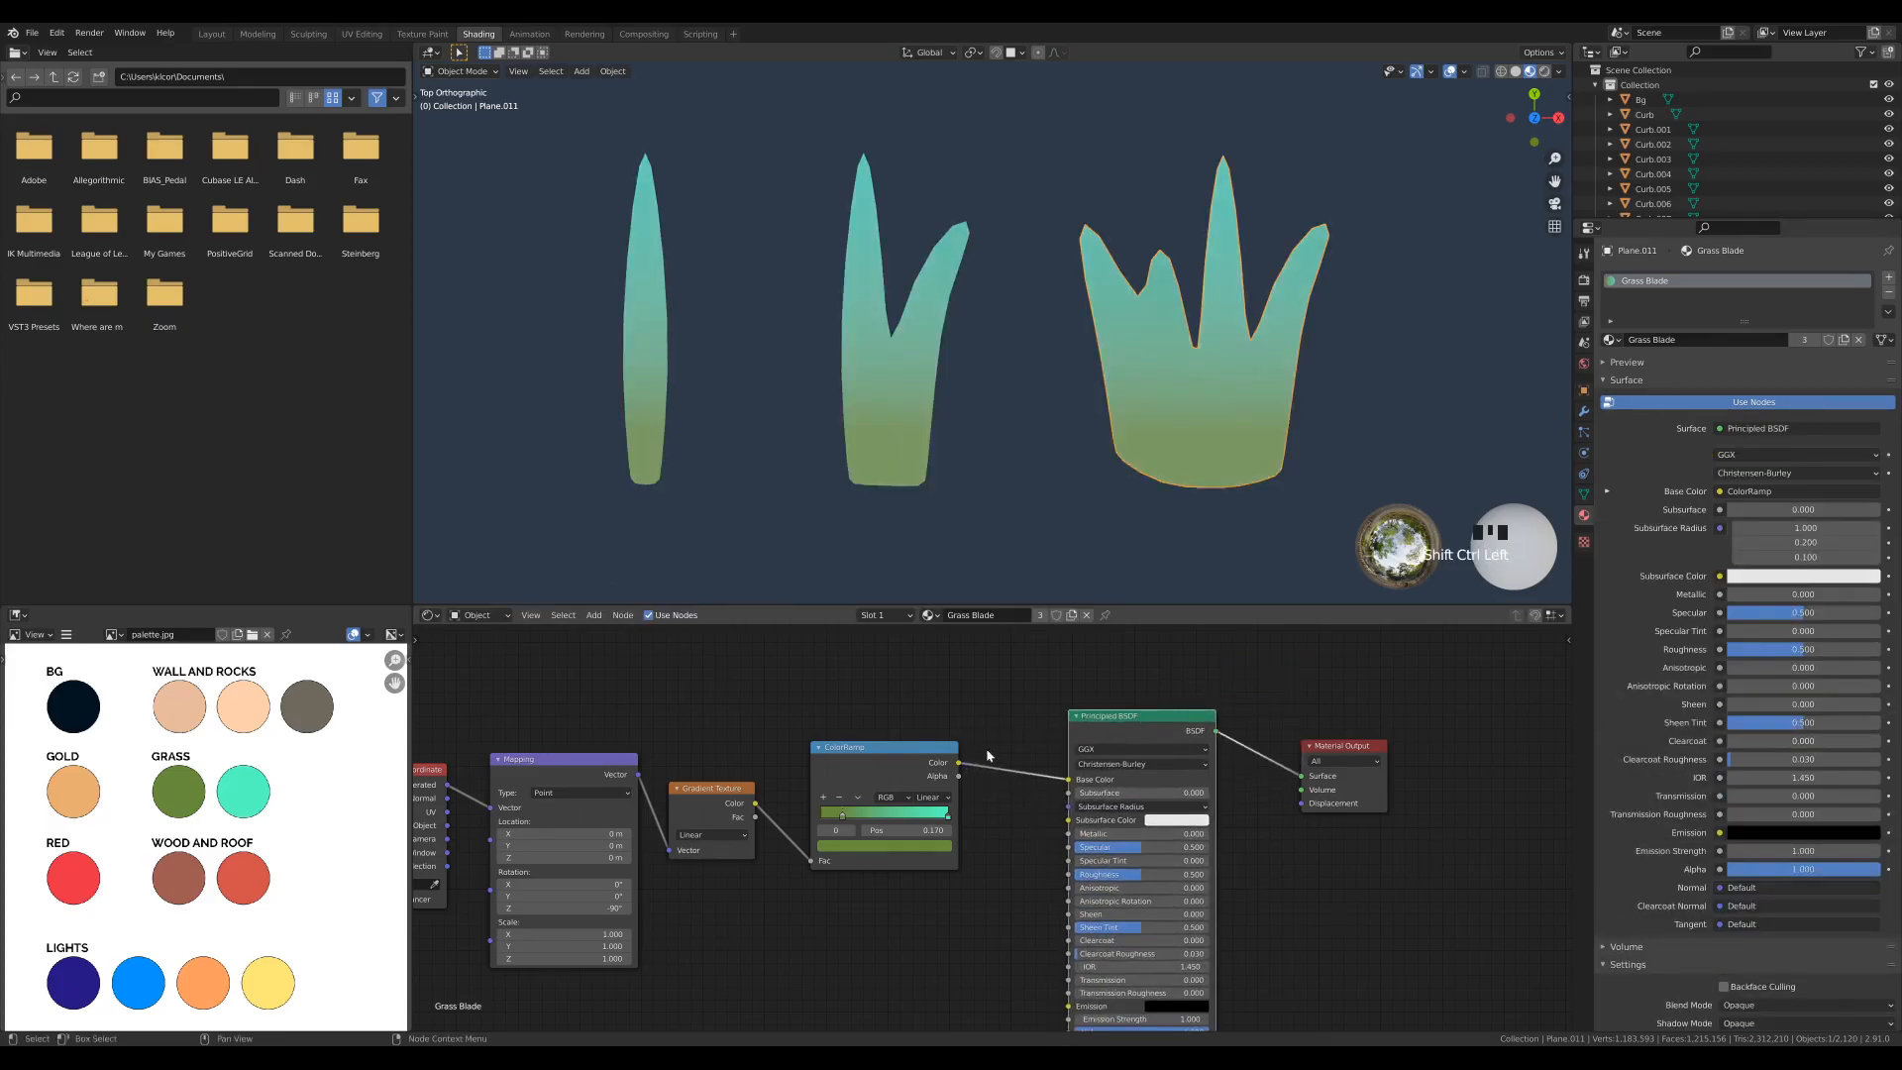
- Set the Grass Blade material's Roughness to 1.000 and save the file
middle_drag(777, 720, 926, 718)
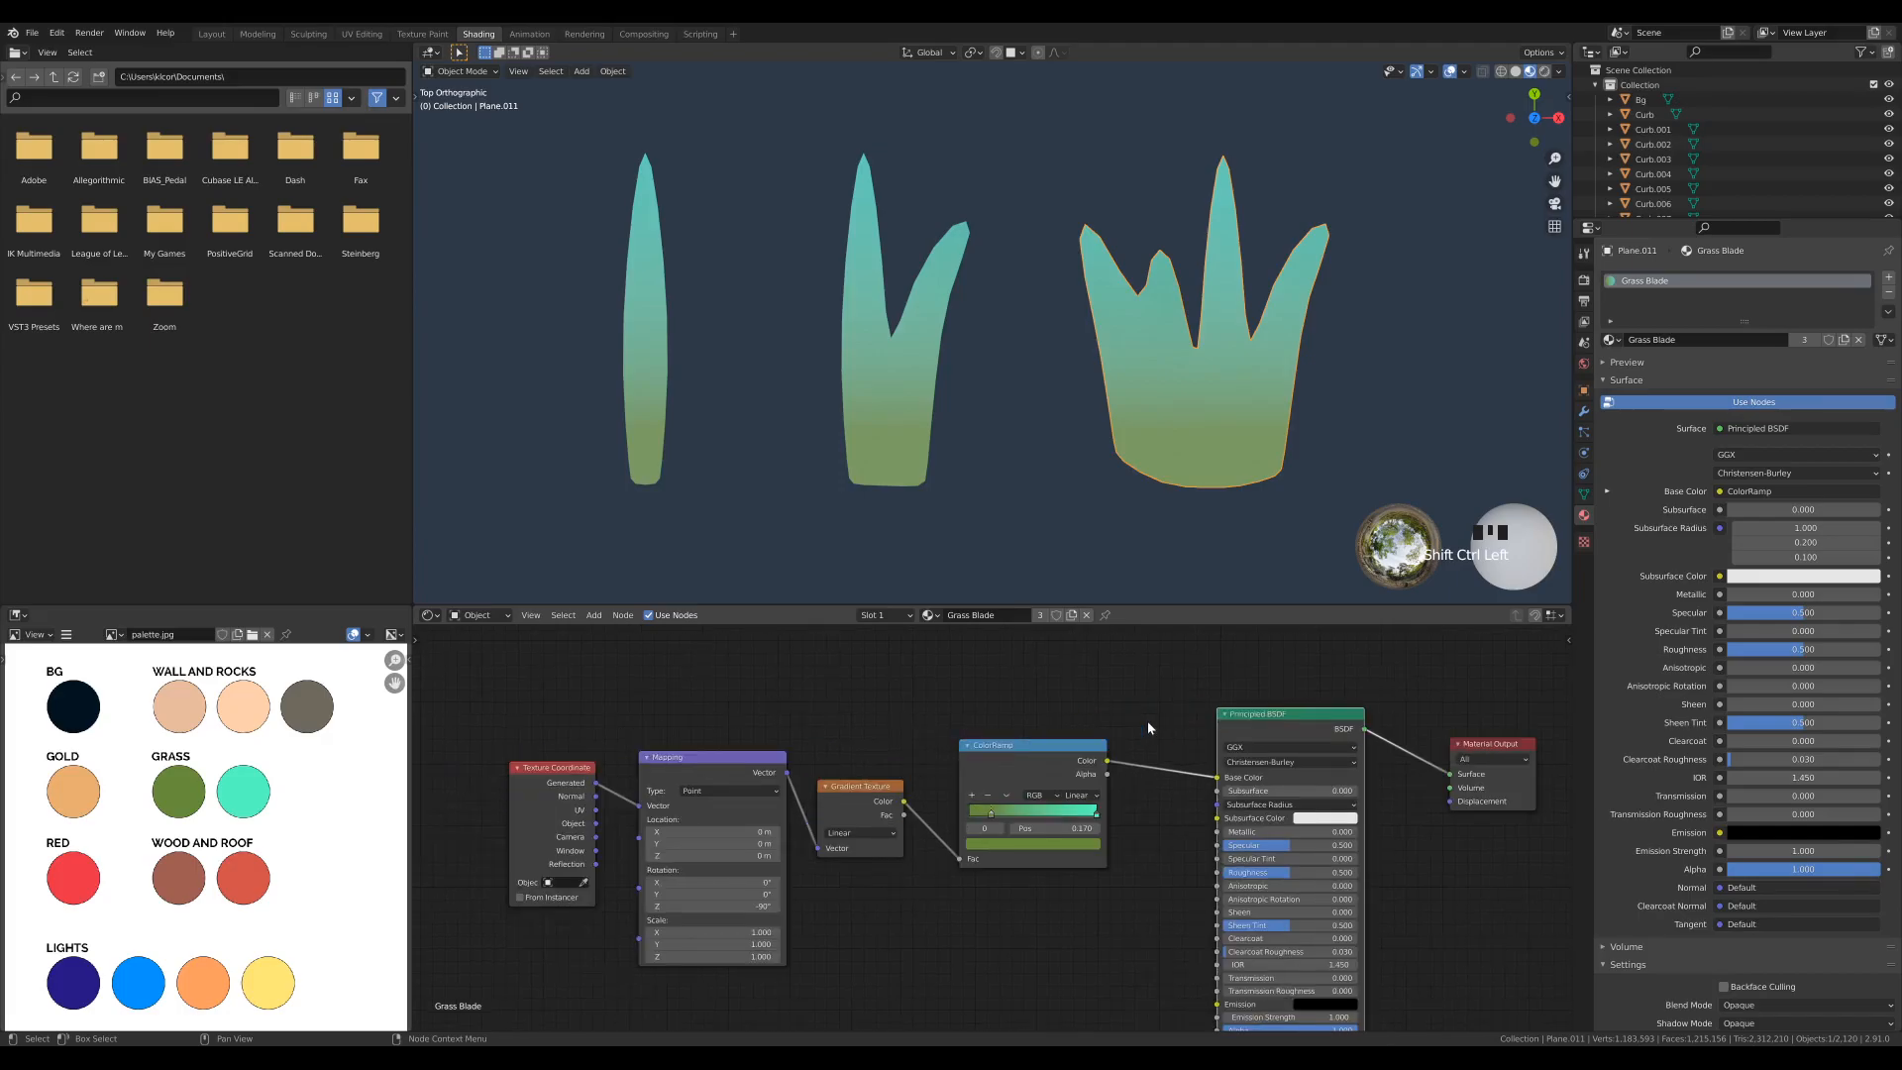
drag(1287, 872, 1386, 872)
key(ctrl+s)
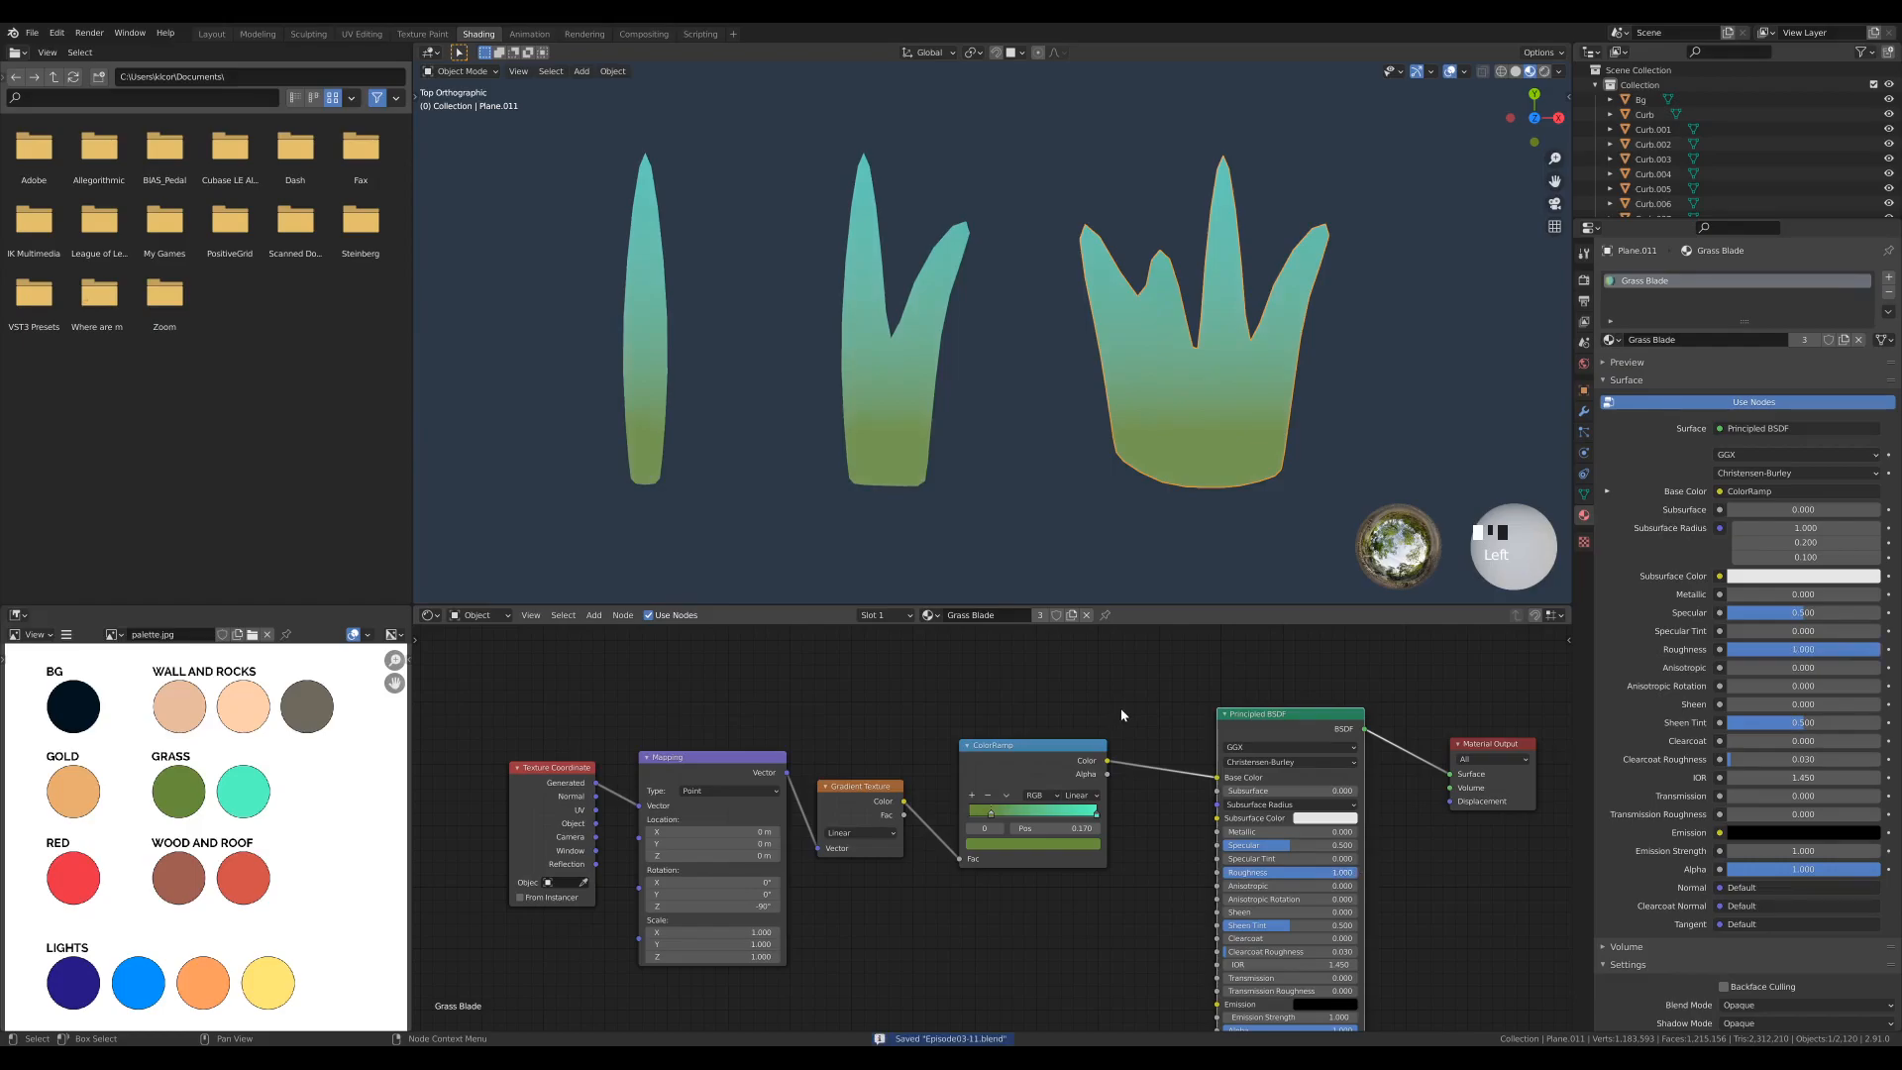
- Return to the Layout workspace, inspect the grass on the diorama, and exclude the Grass collection from the view layer
click(218, 37)
scroll(597, 686, up, 5)
shift+middle_drag(596, 681, 899, 539)
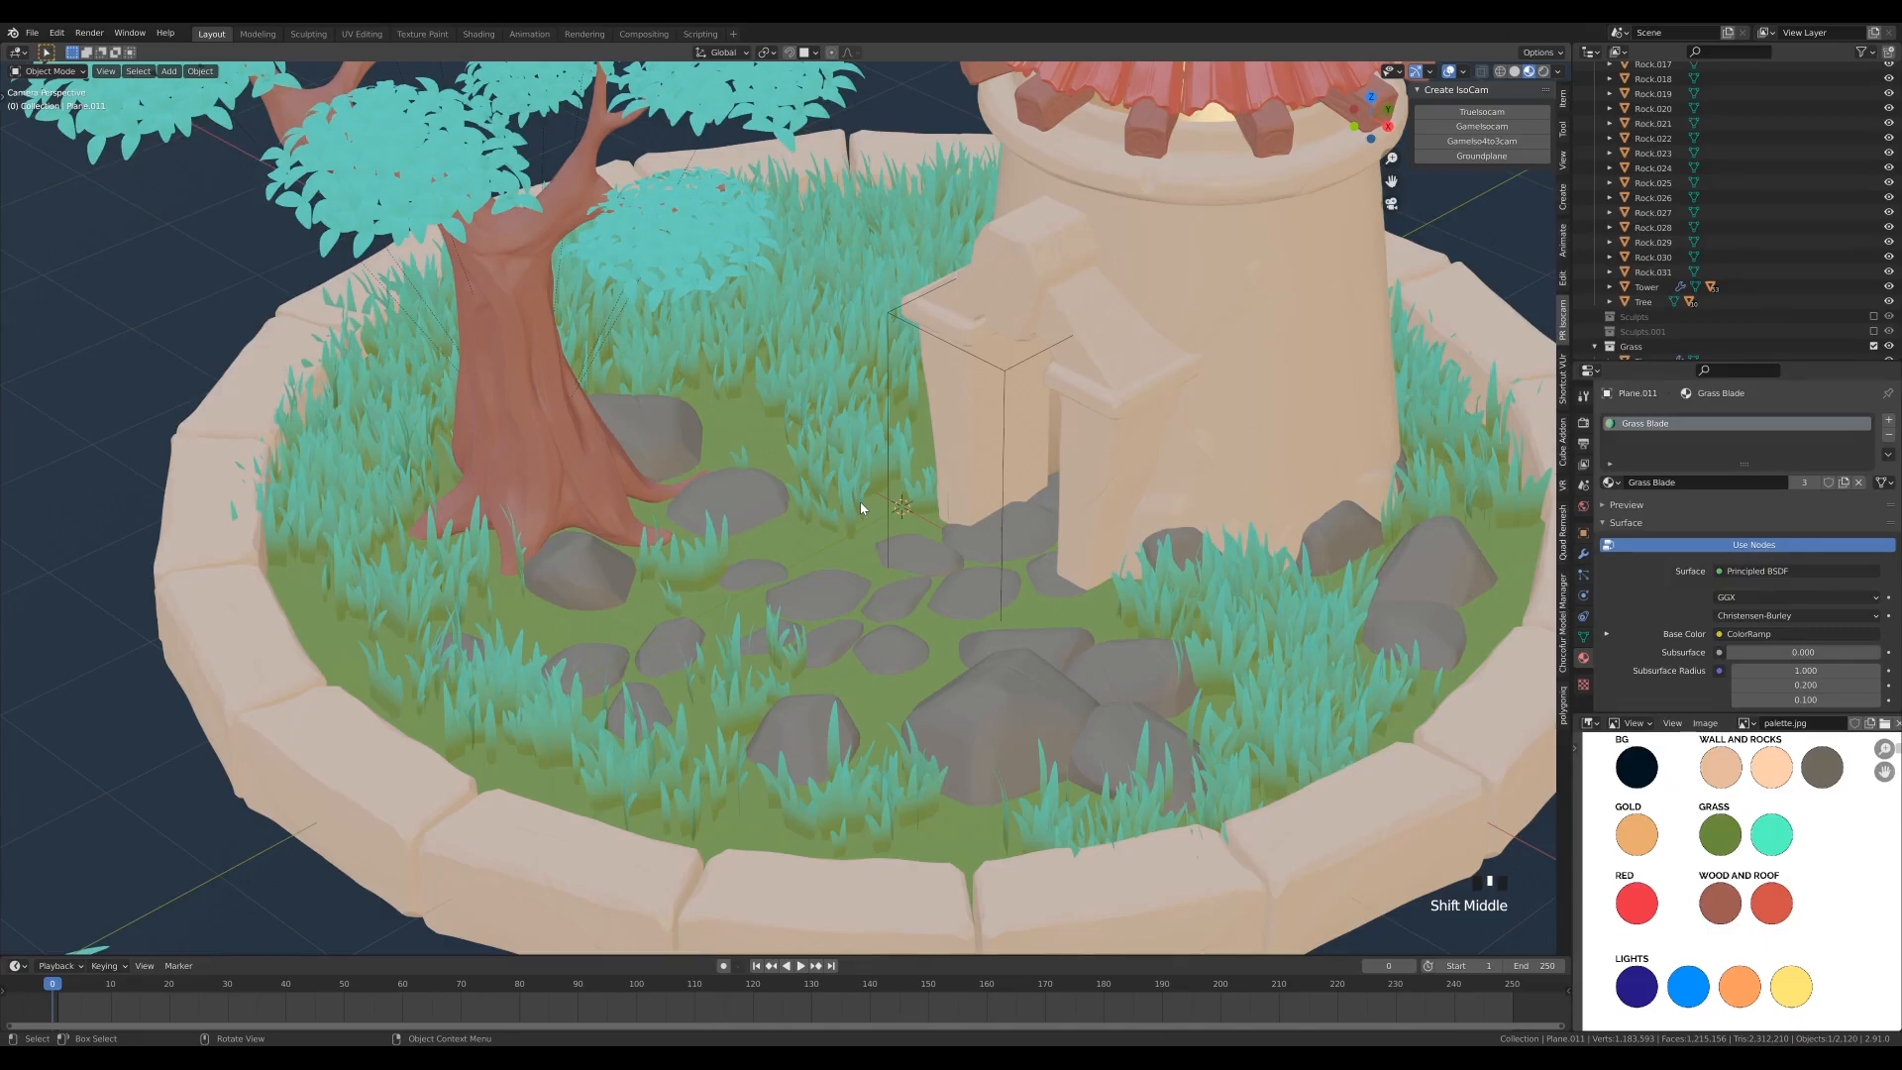
scroll(860, 501, down, 6)
scroll(1667, 301, down, 2)
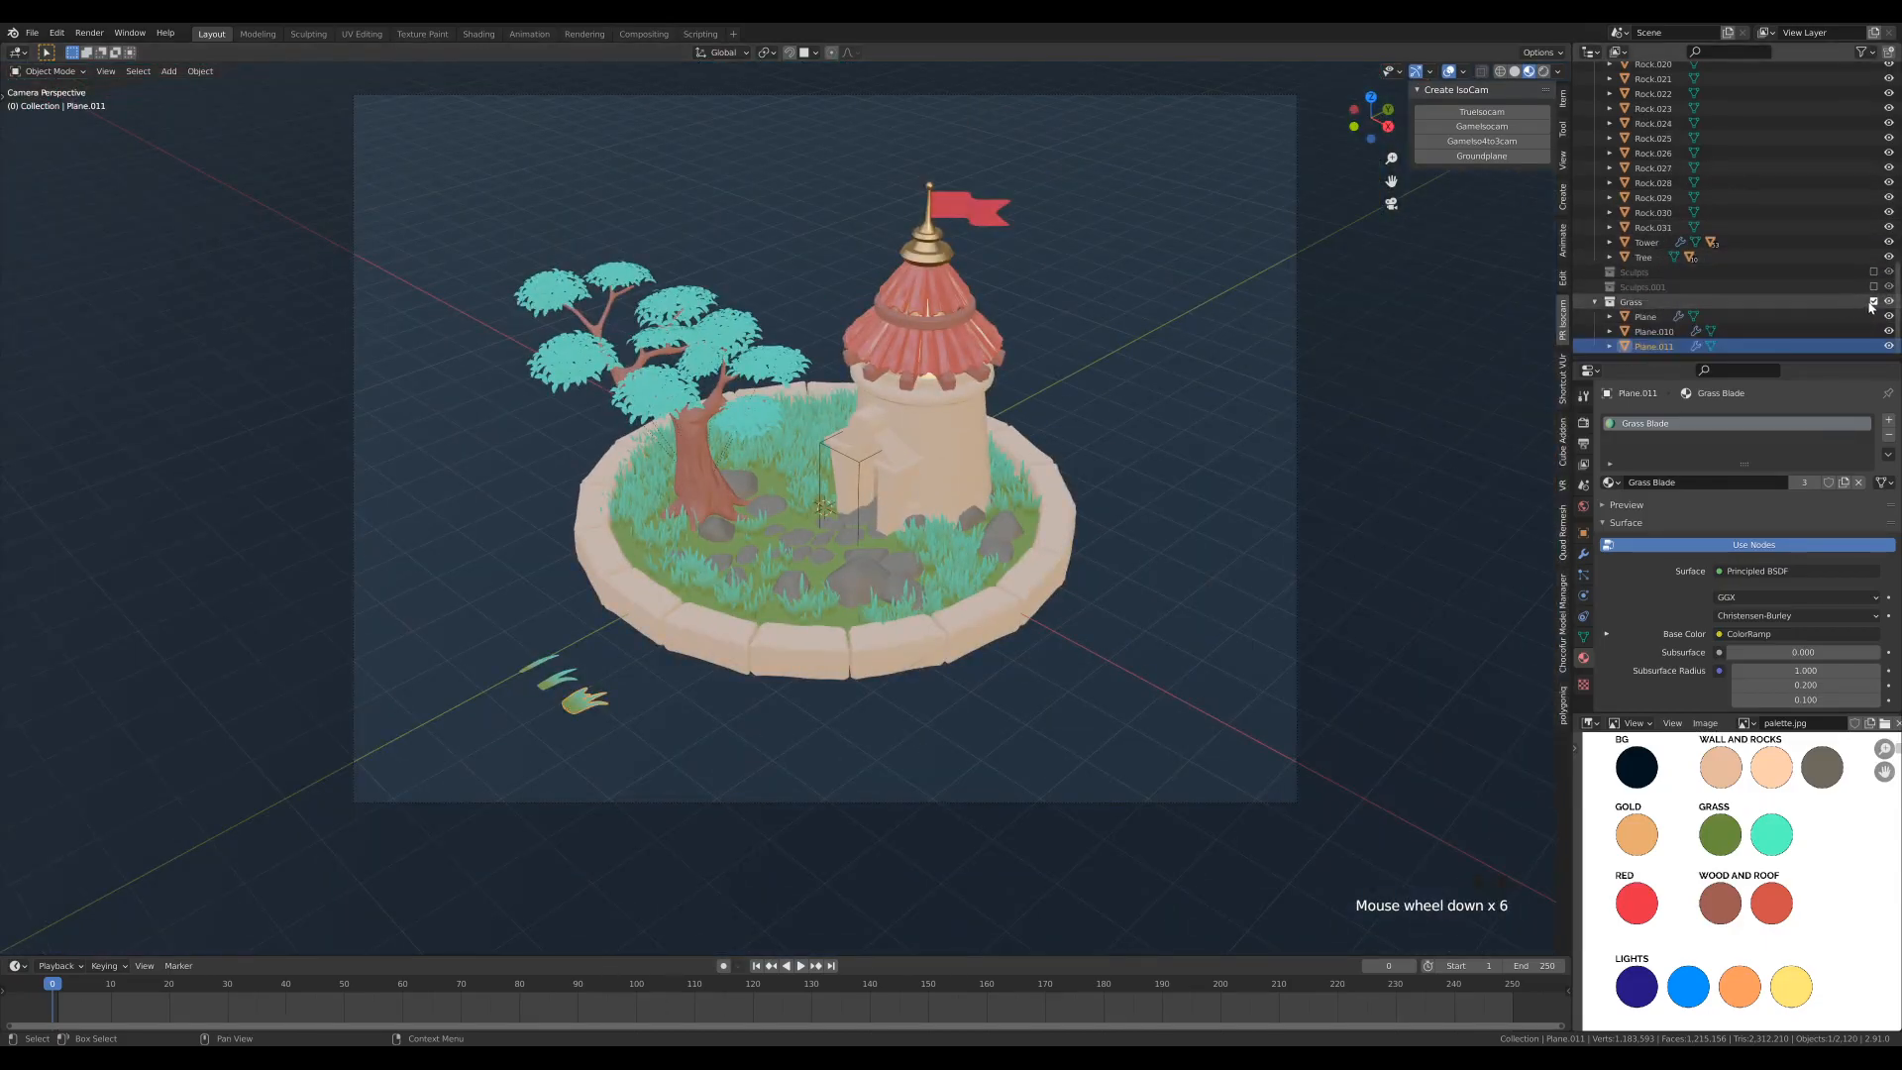
click(1872, 302)
scroll(1012, 314, up, 1)
shift+middle_drag(1012, 314, 999, 318)
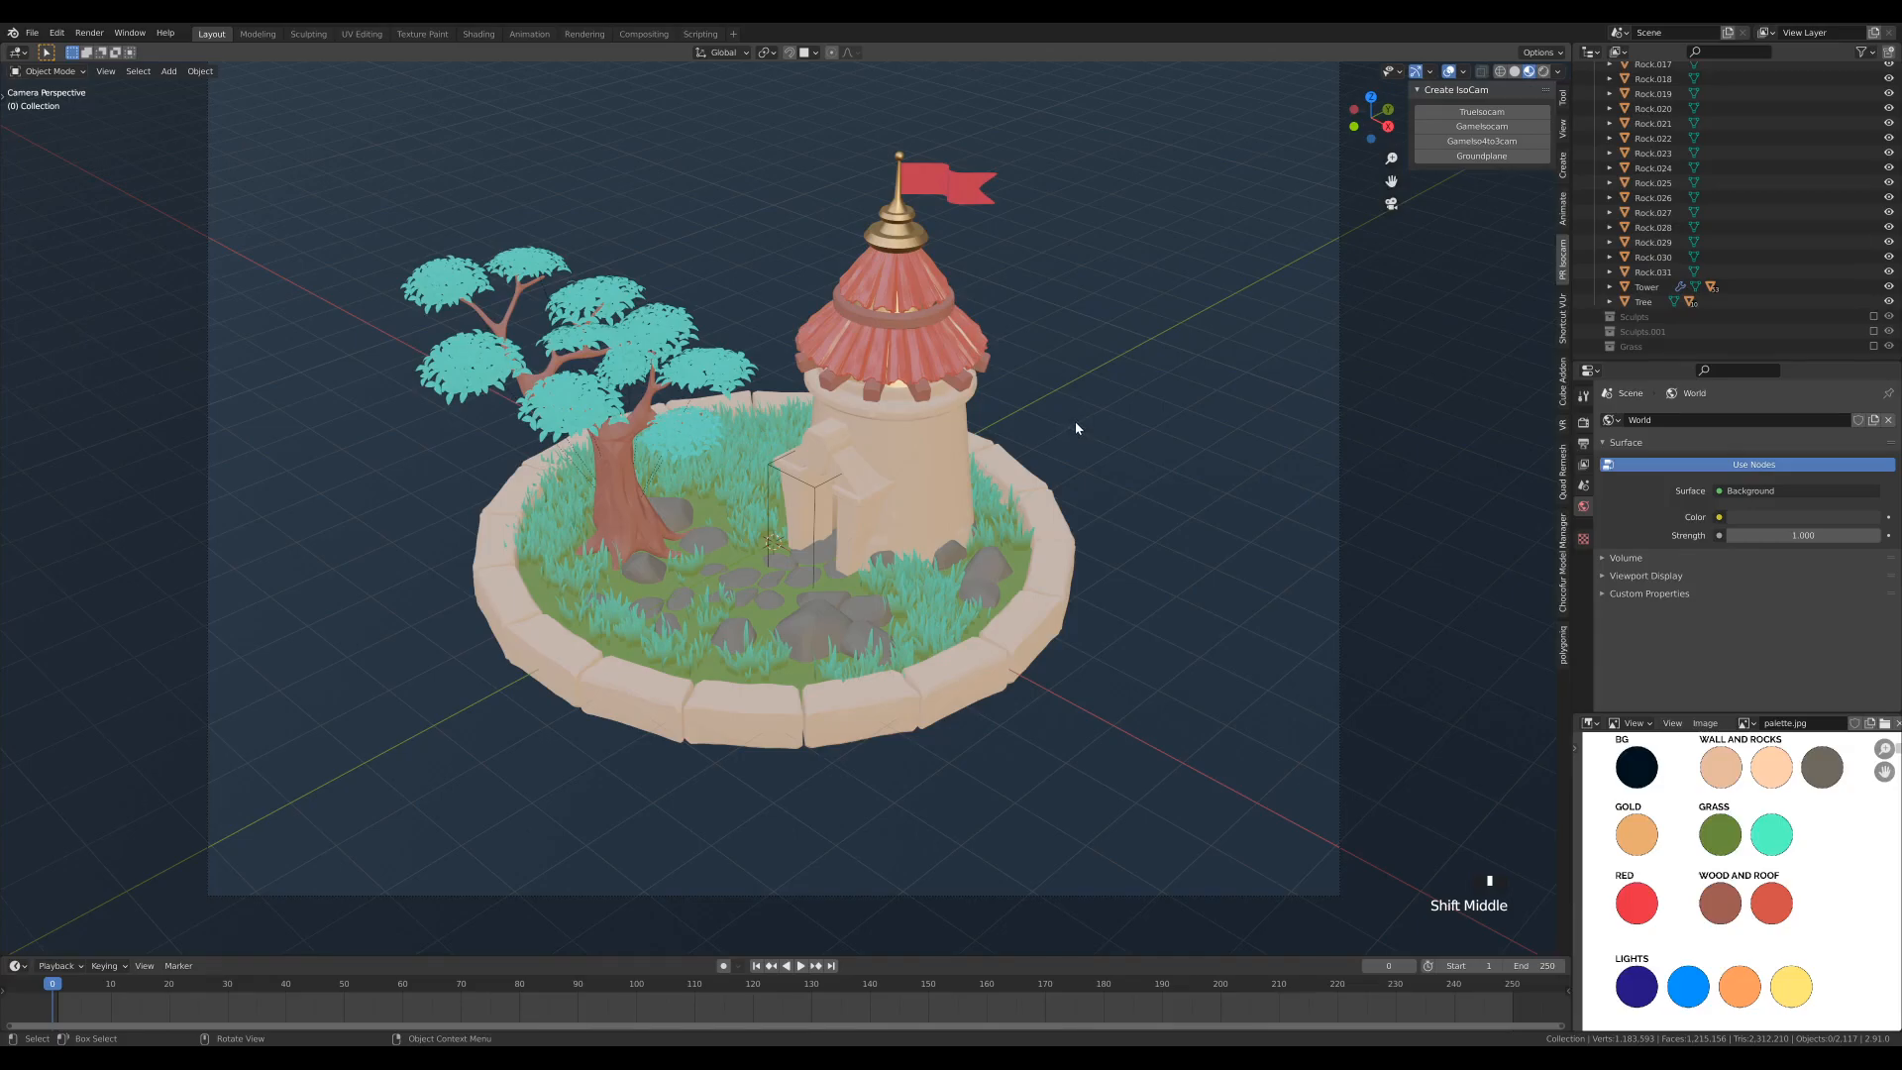
- Add a cube mesh and scale its geometry down in Edit Mode to about 0.087
key(shift+a)
mouse_move(1073, 420)
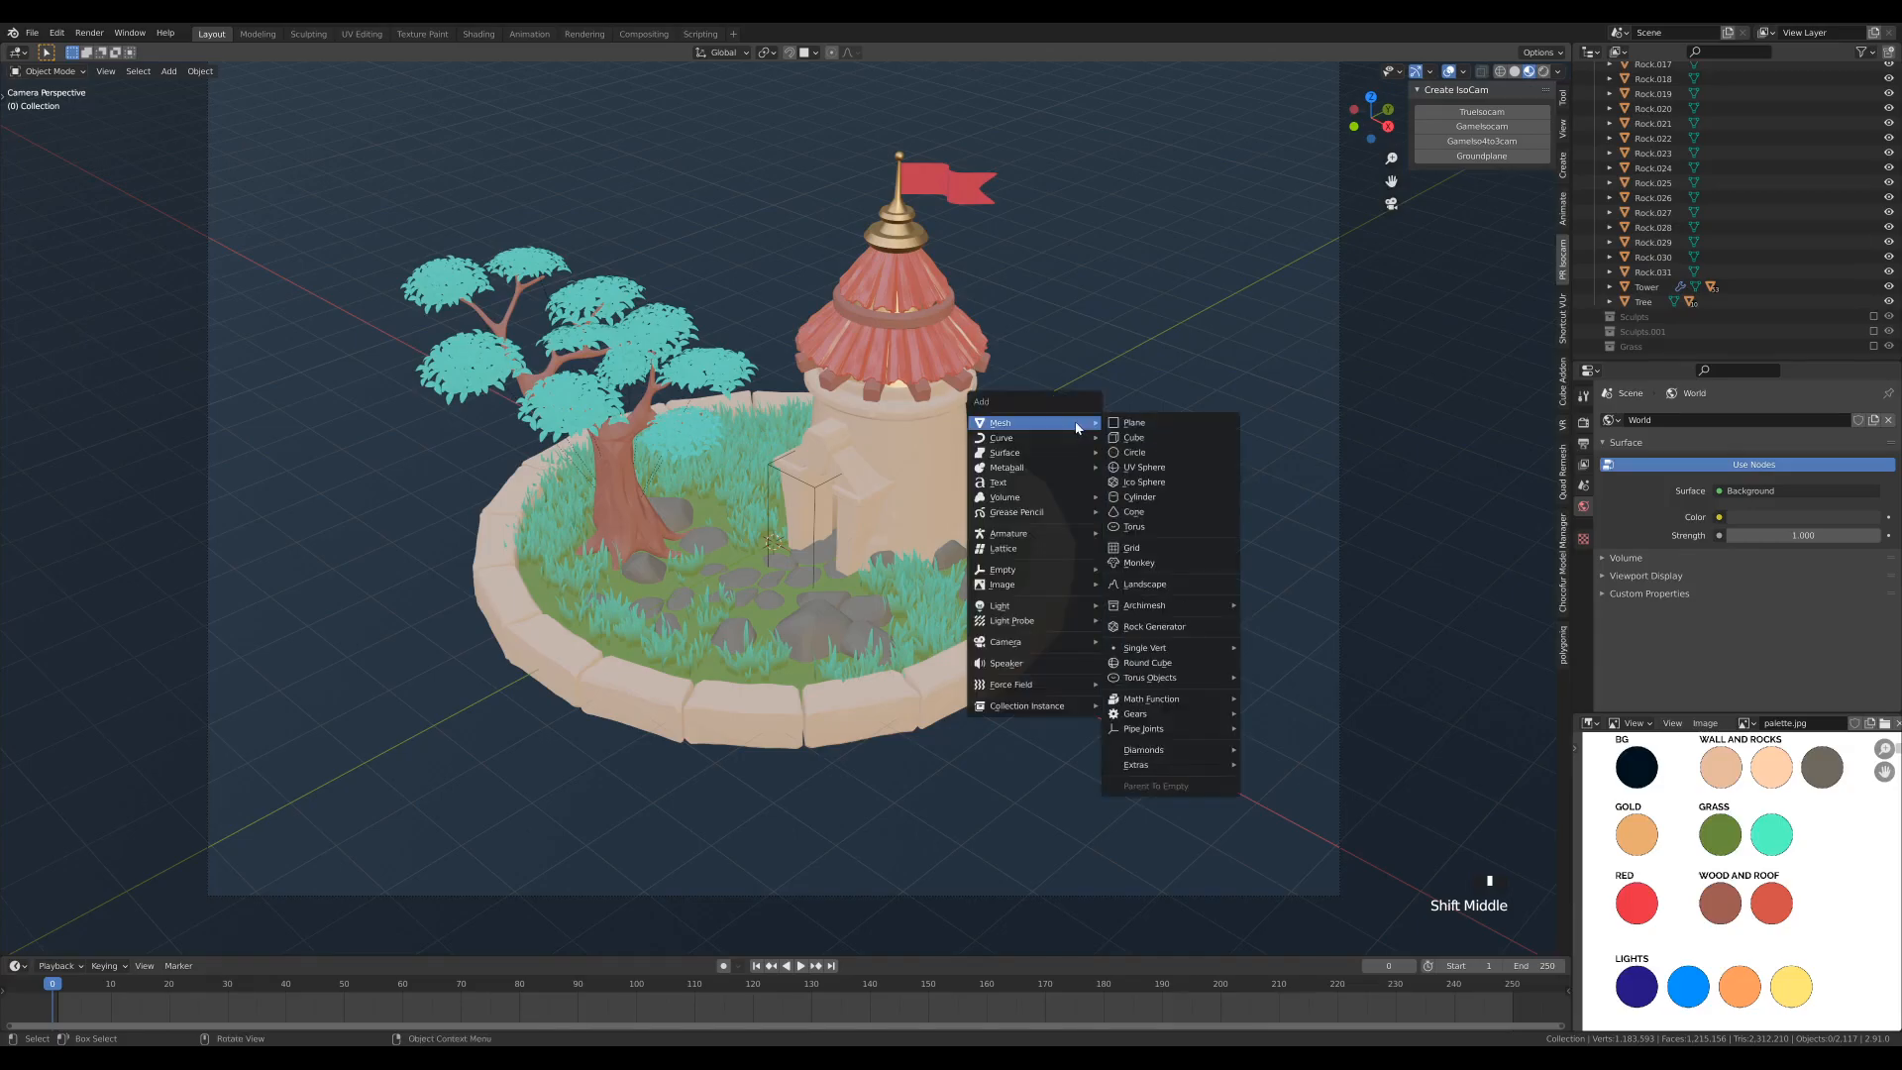
click(1141, 438)
key(Tab)
key(s)
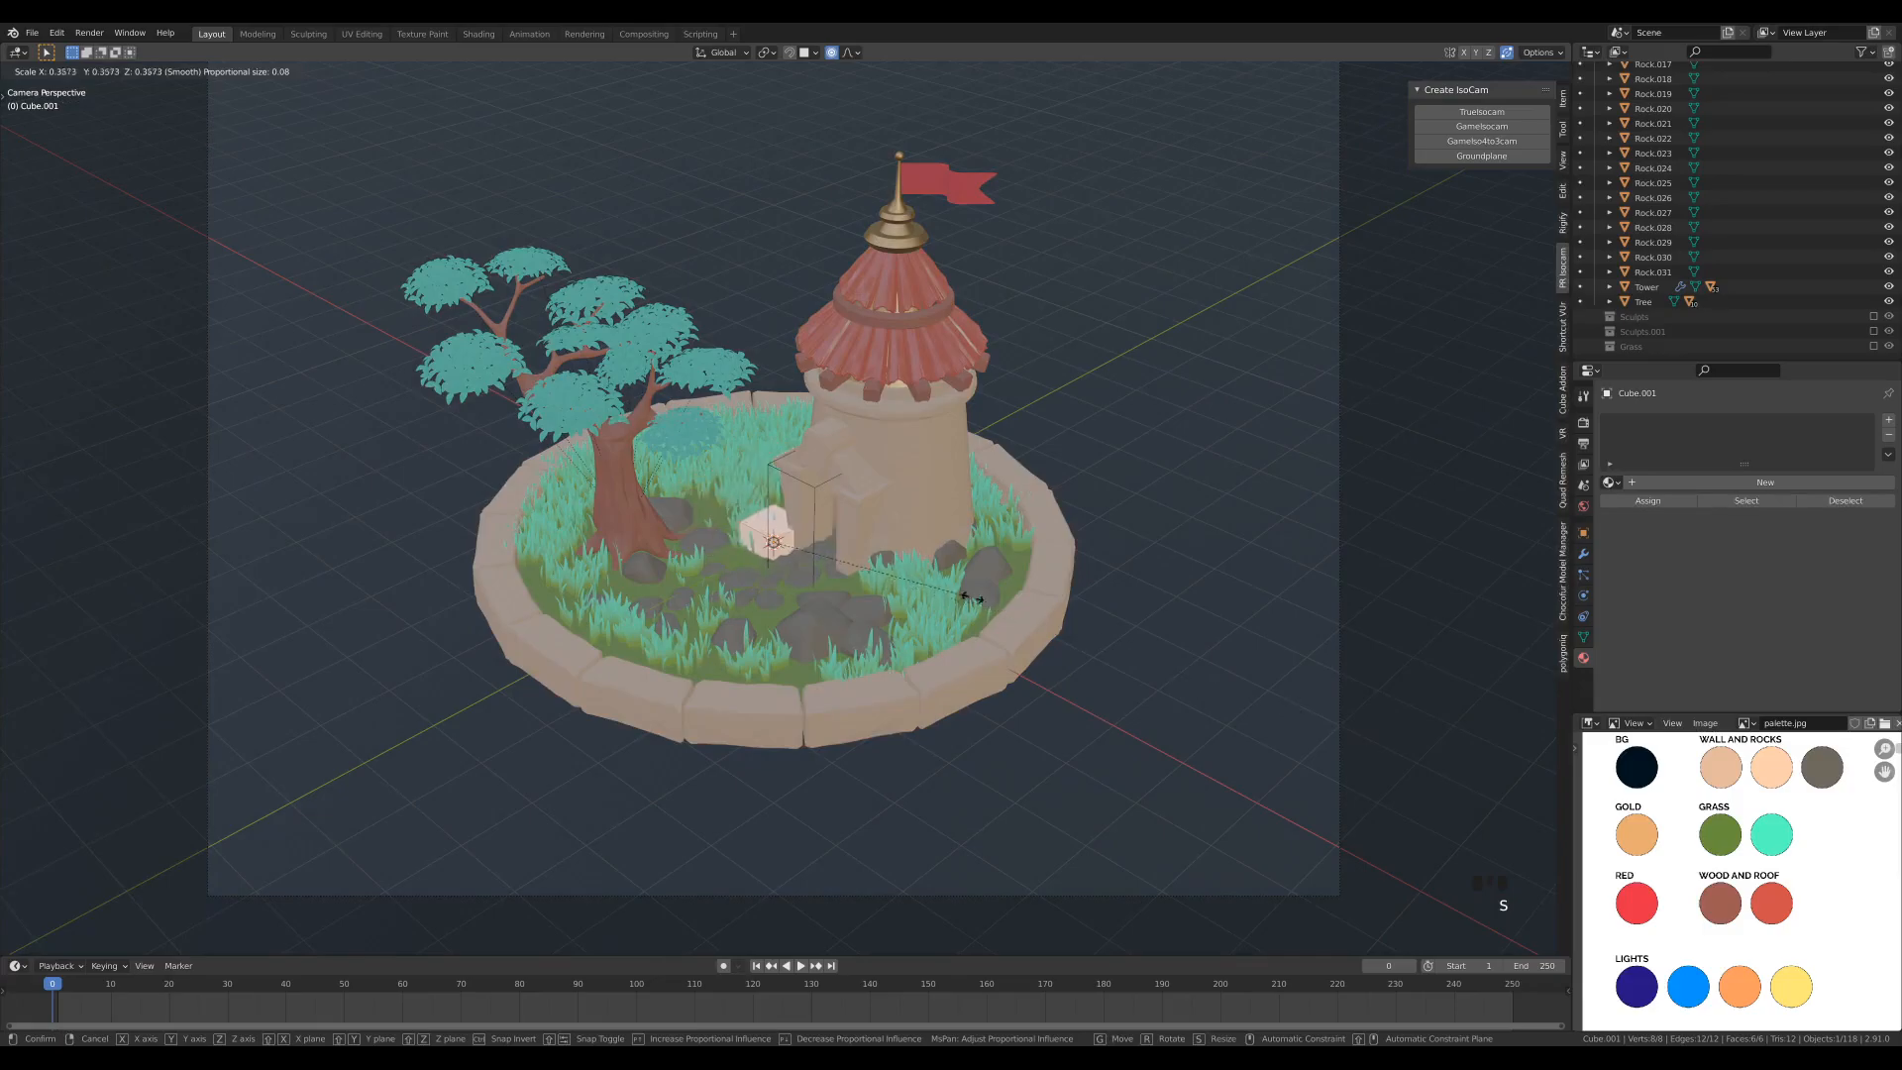
click(823, 559)
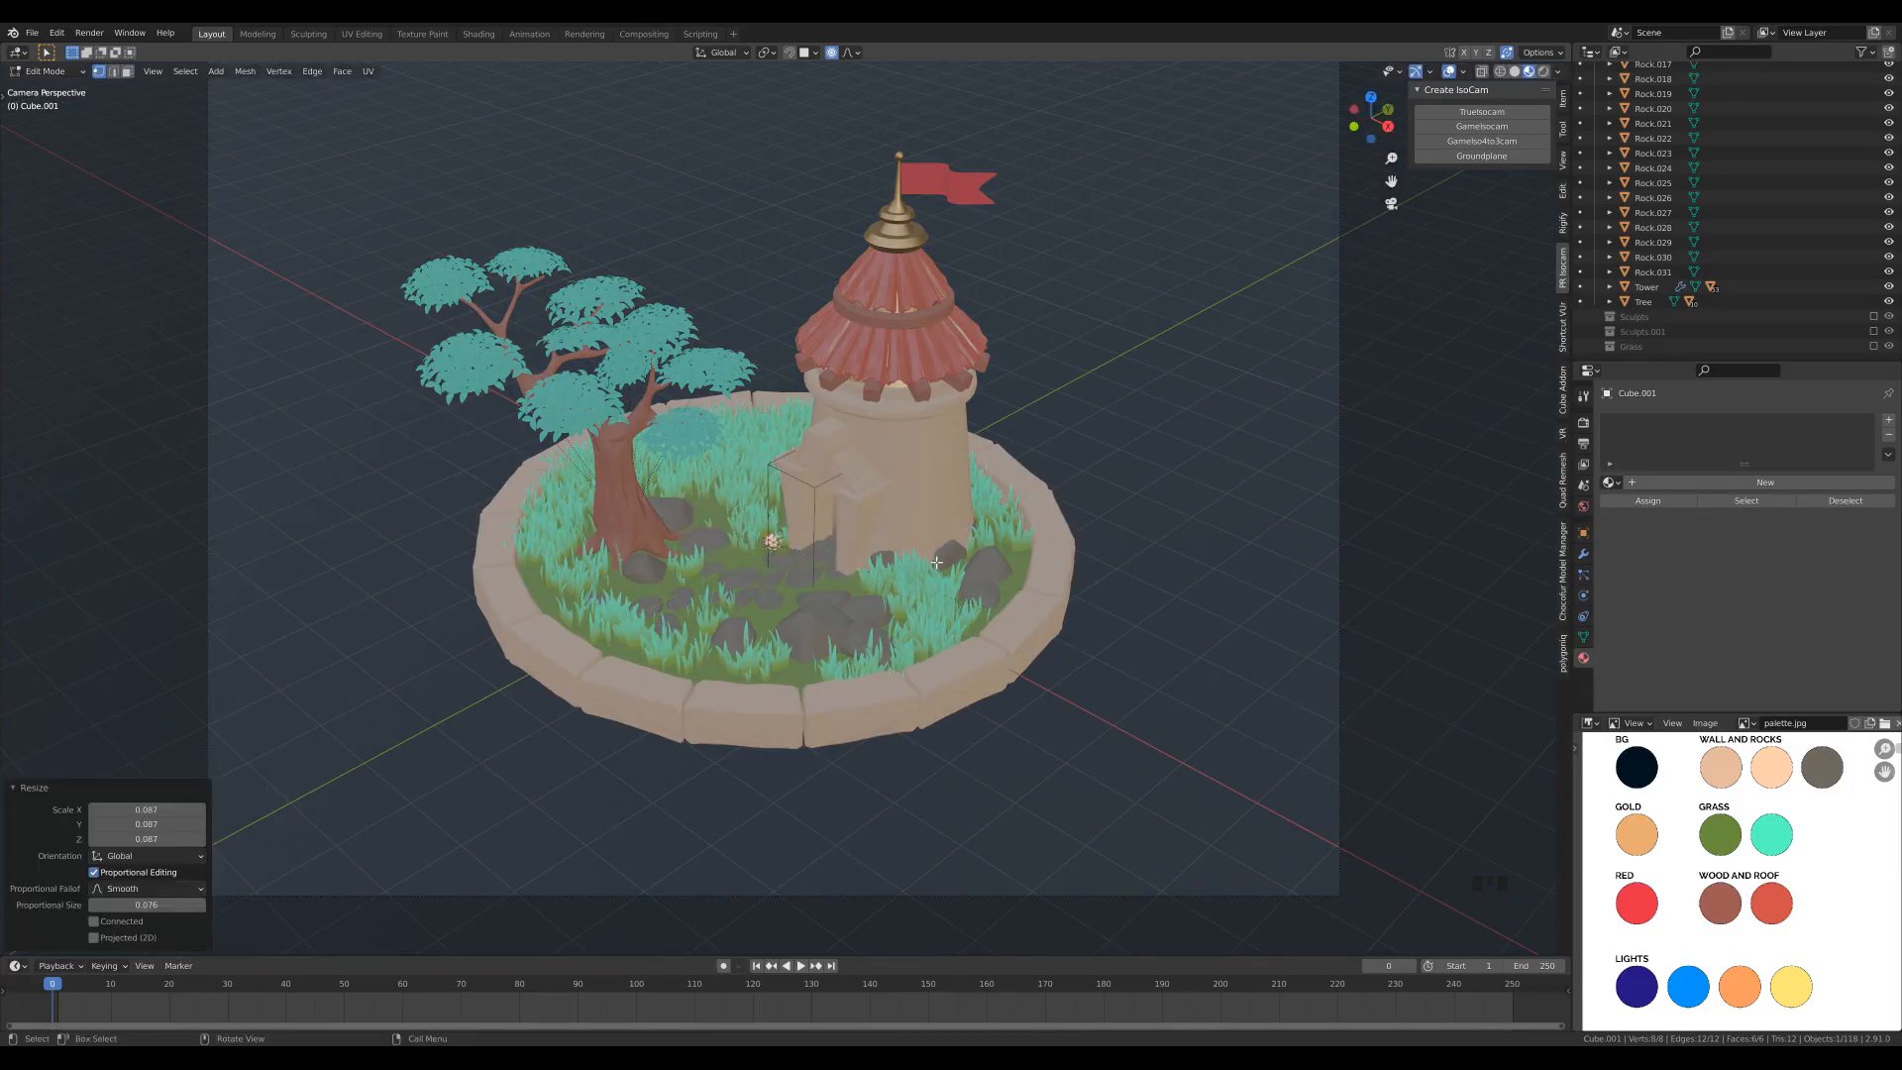
key(Tab)
- Move the small cube about 1.62 m down along Z, below the diorama's rocks
middle_drag(918, 561, 925, 523)
key(g)
key(z)
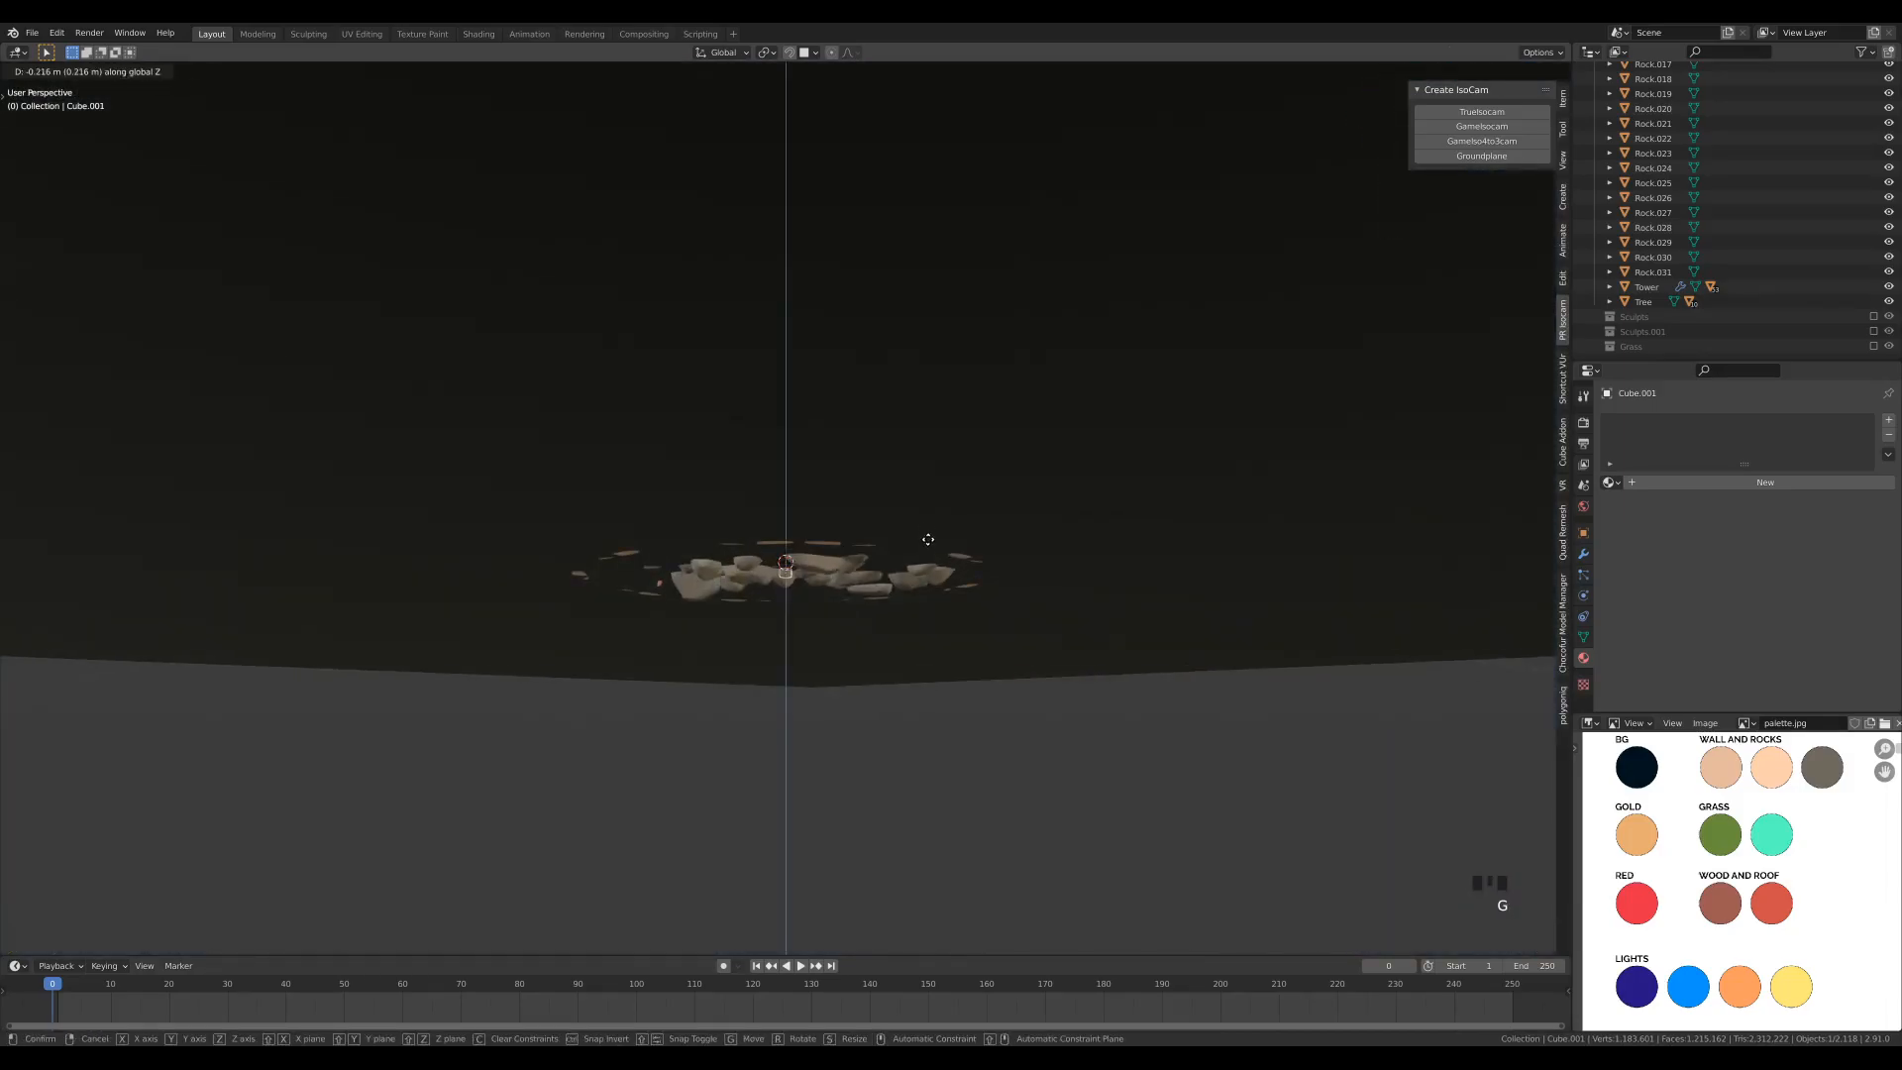
click(929, 611)
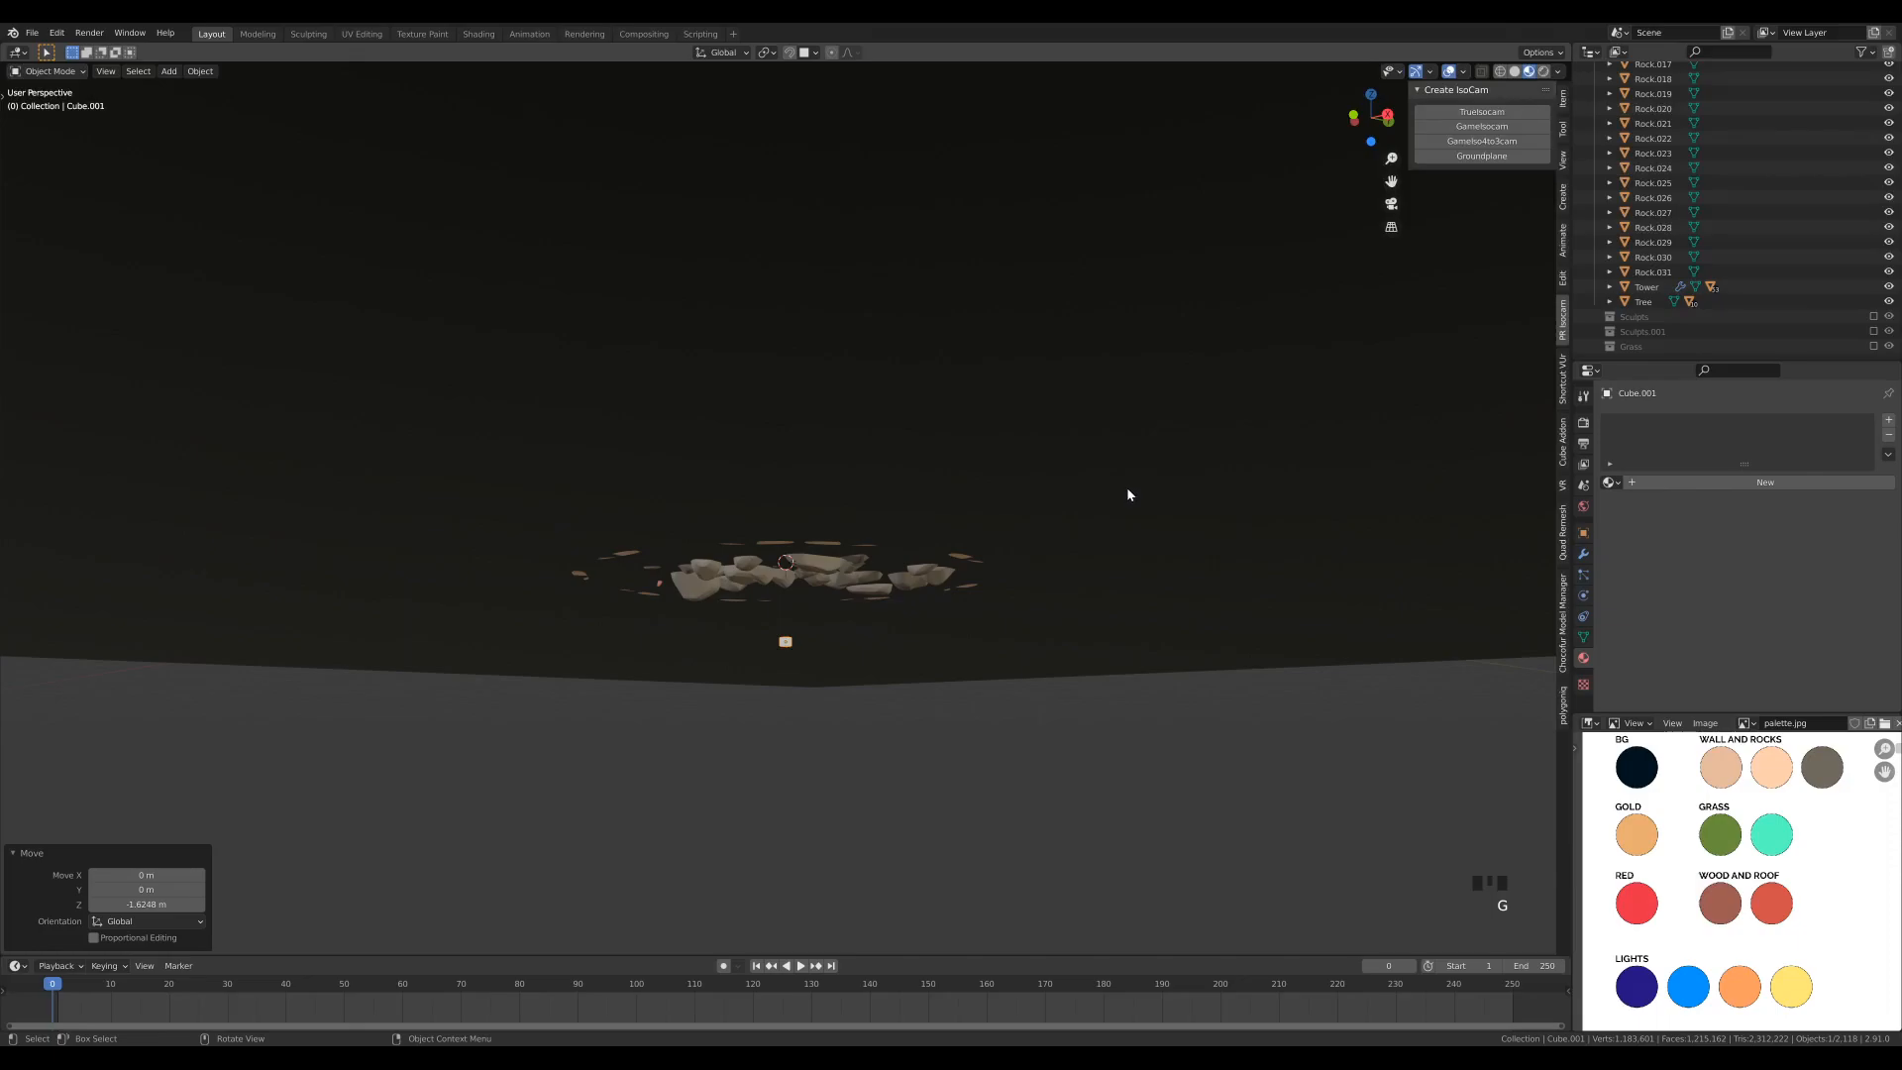
- Give the small cube a level 1 Subdivision modifier, apply it, and shade the resulting ball smooth
scroll(845, 752, up, 7)
shift+middle_drag(916, 858, 988, 312)
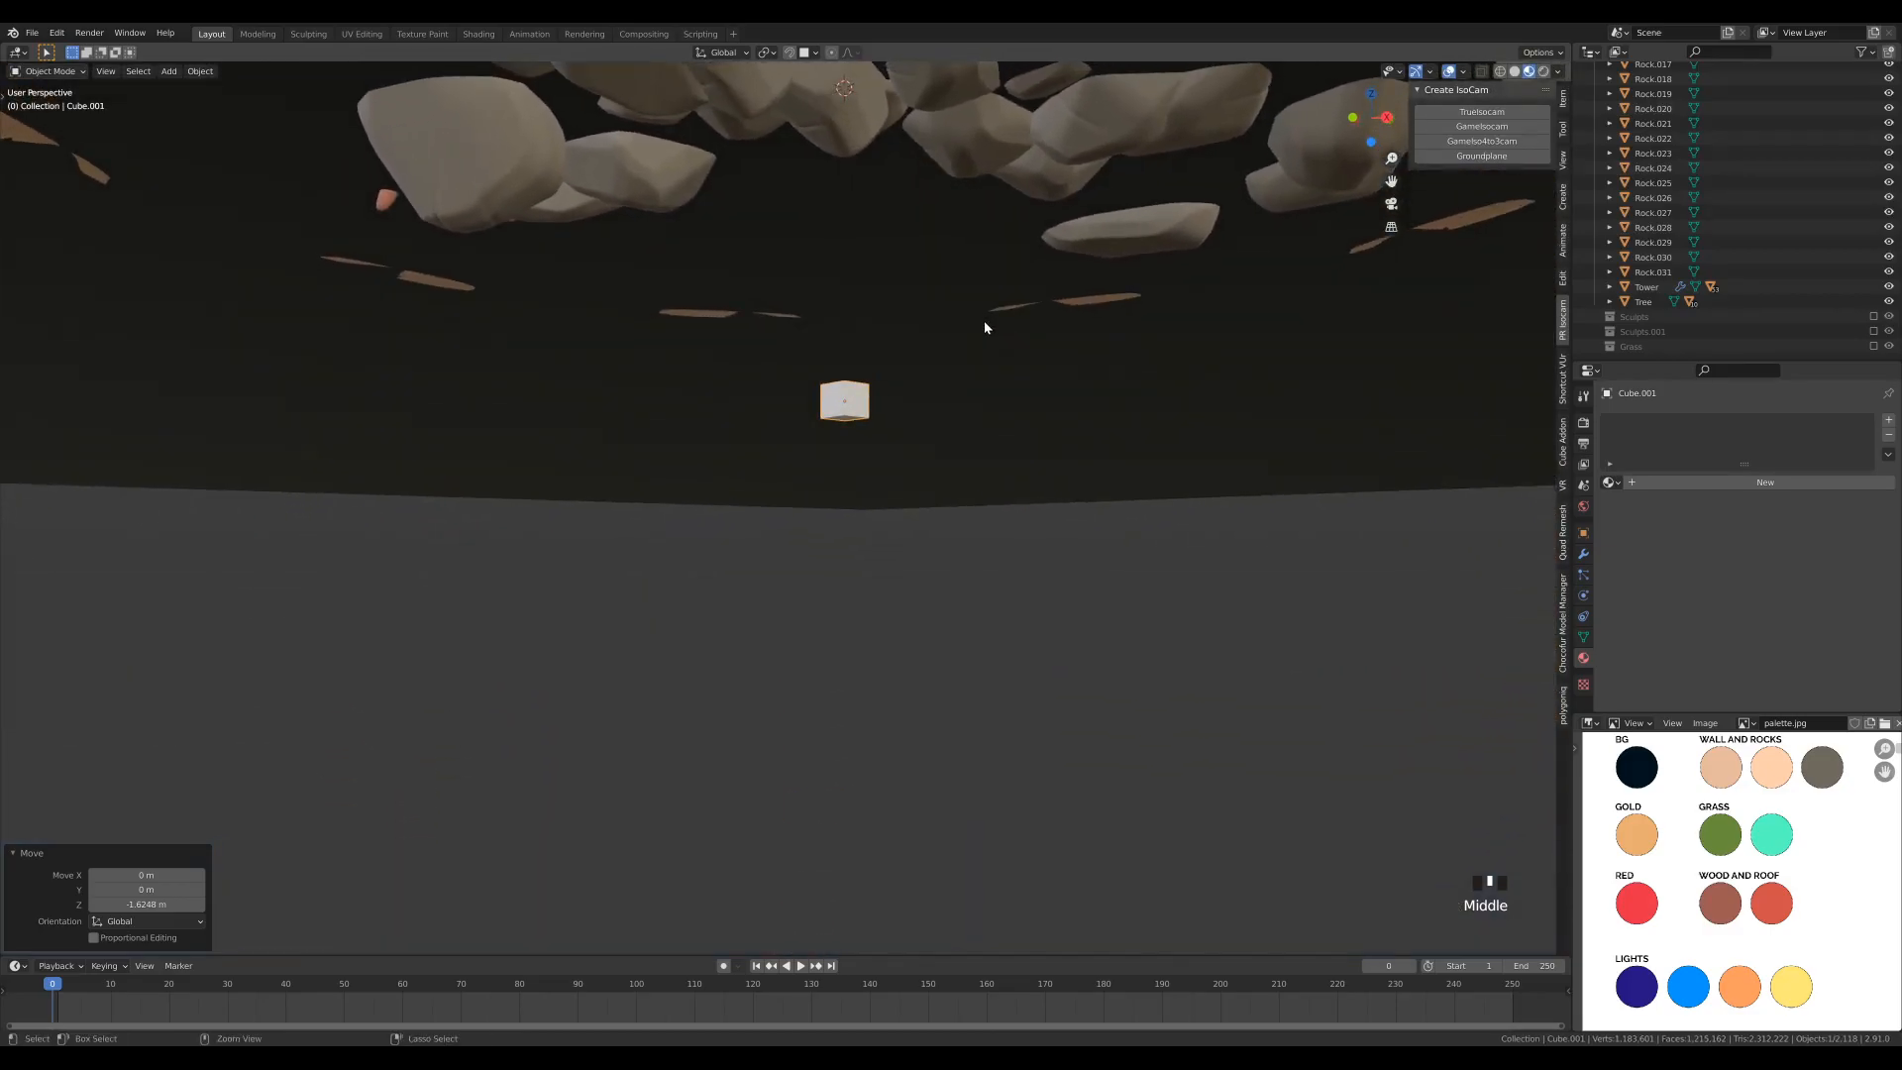
key(ctrl+1)
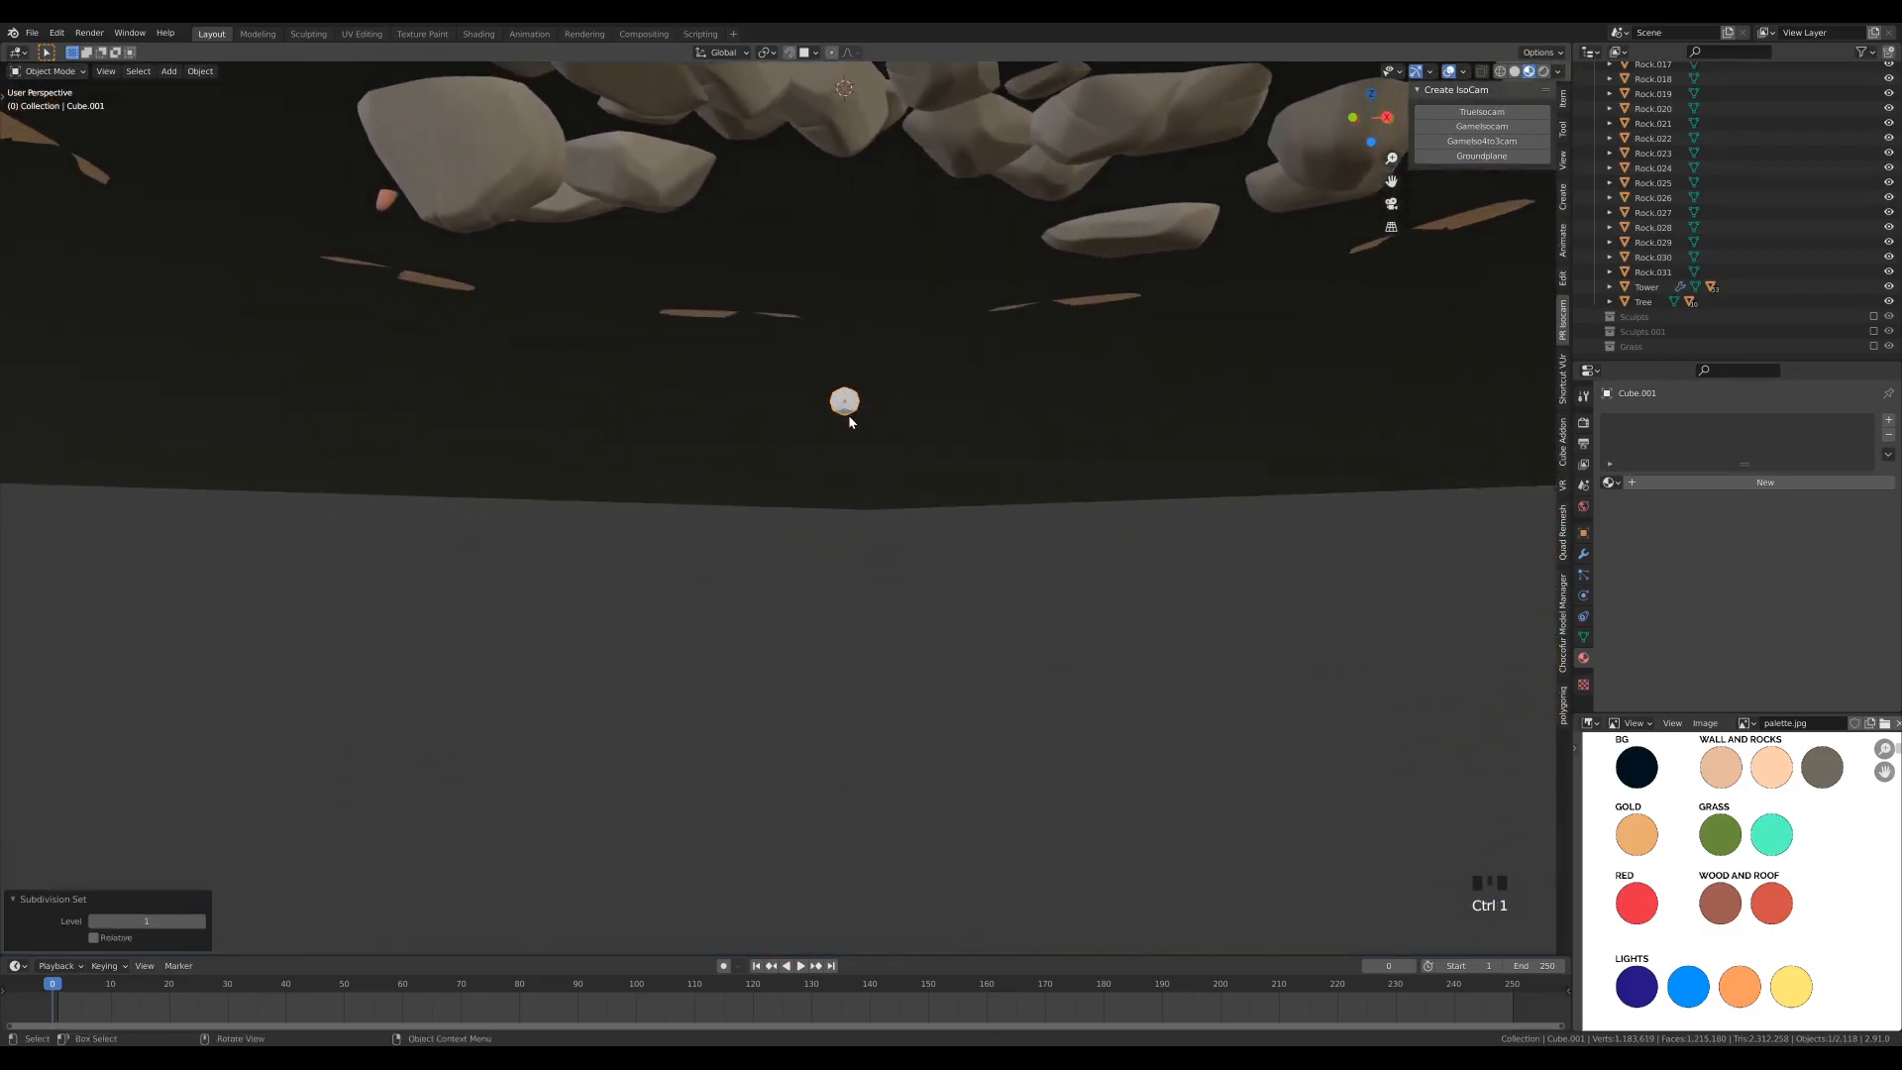
click(1583, 554)
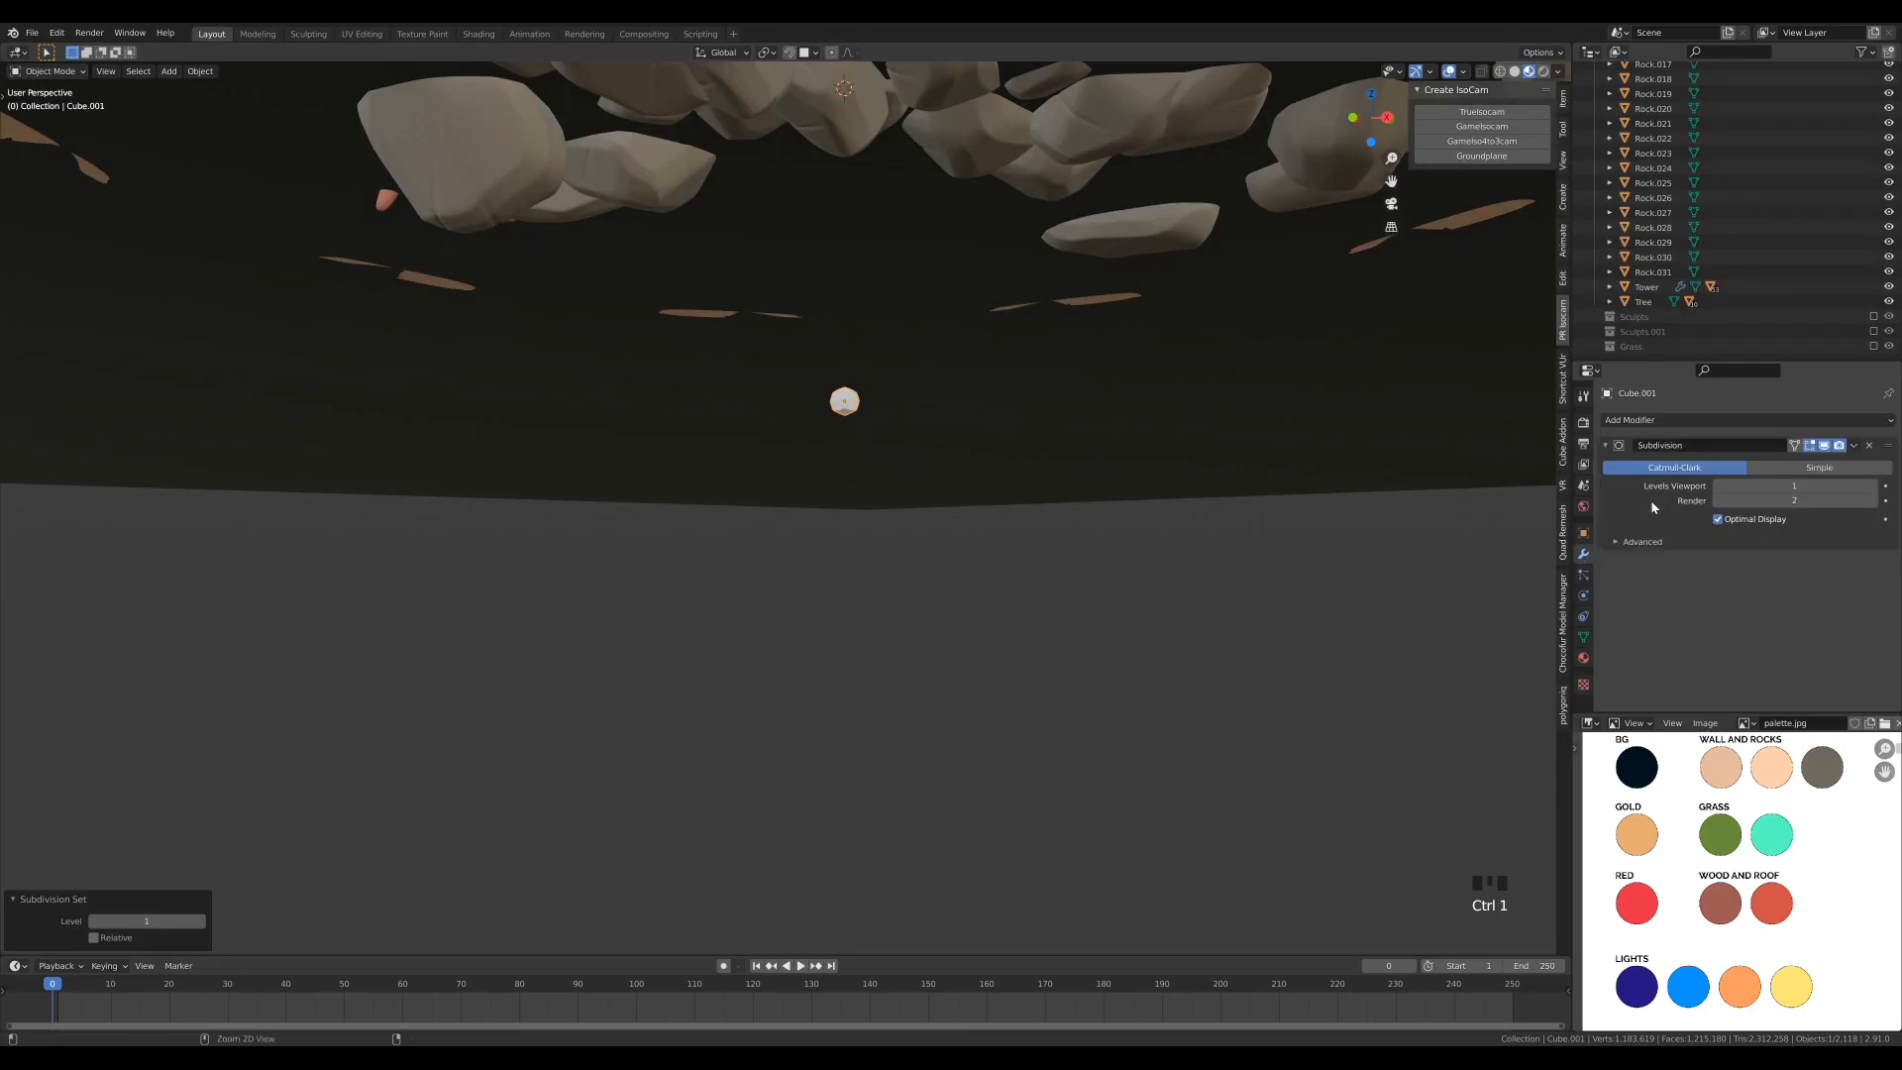
key(ctrl+a)
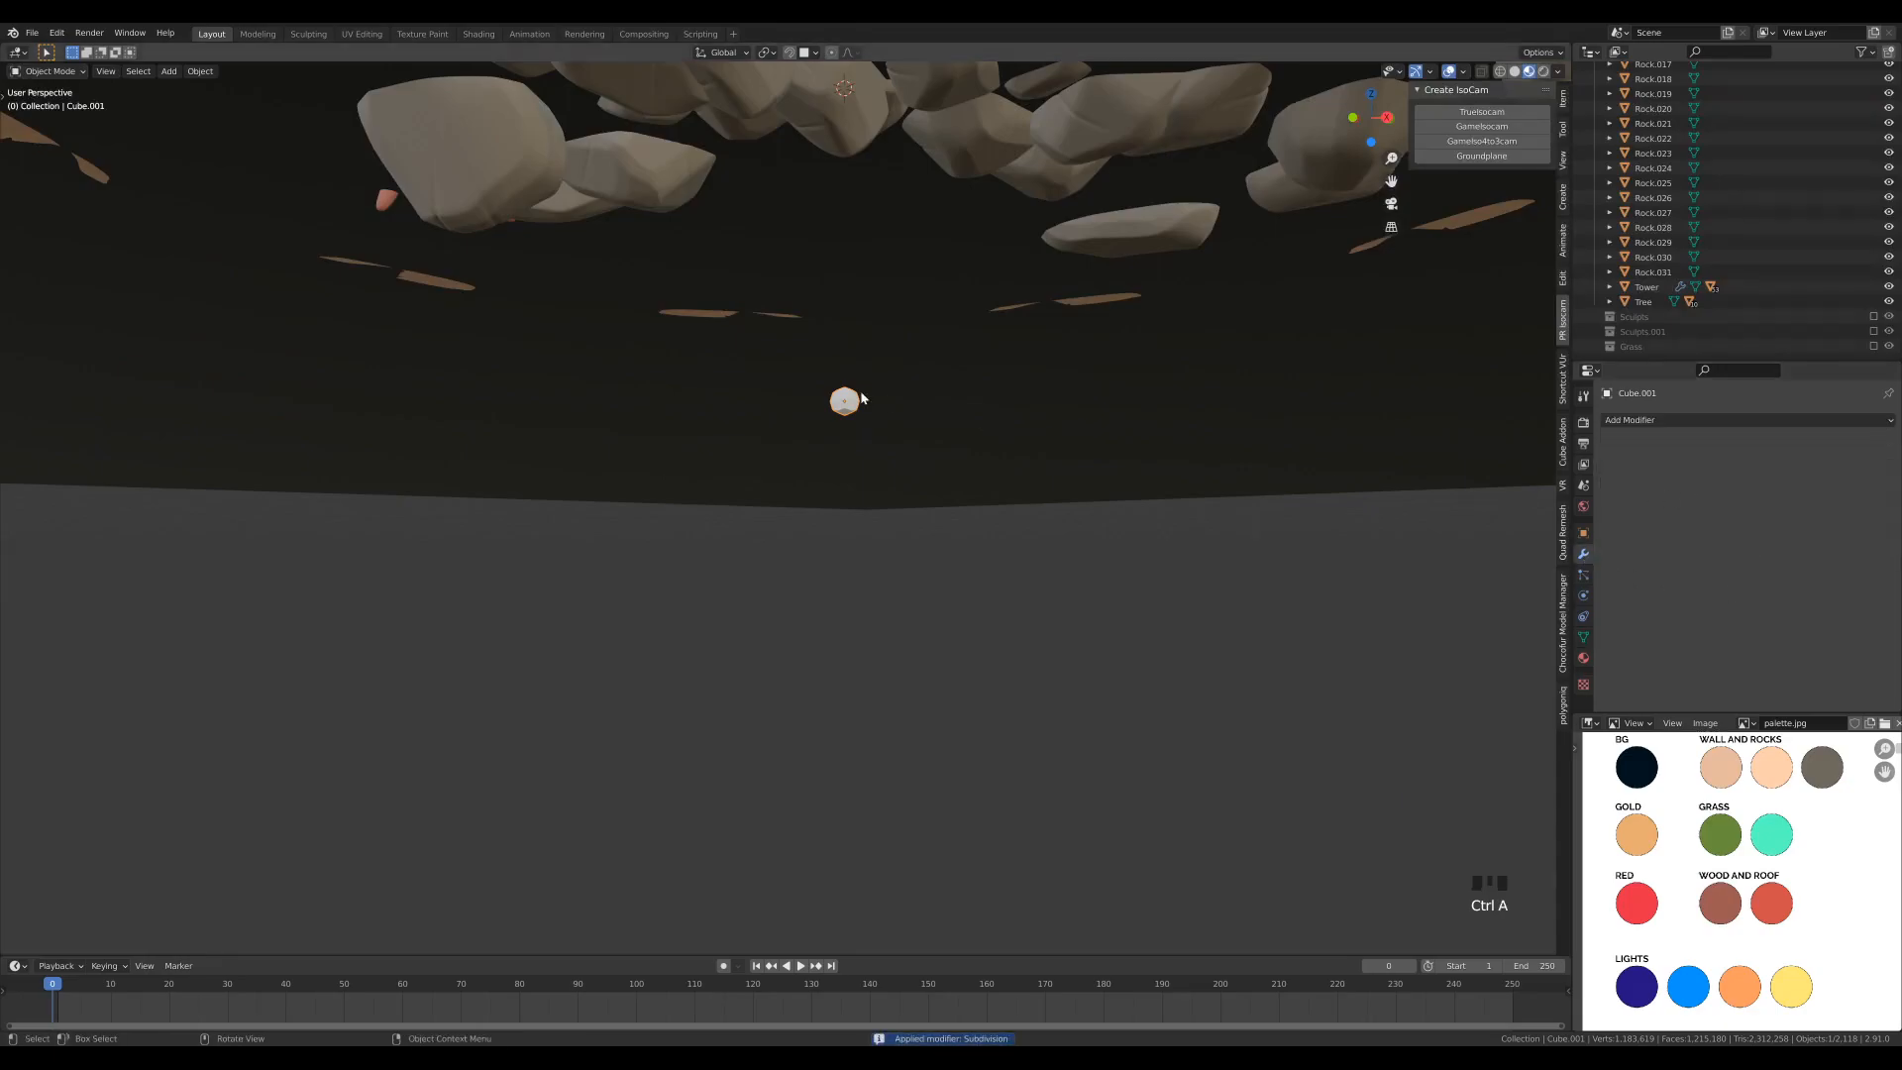
right_click(807, 394)
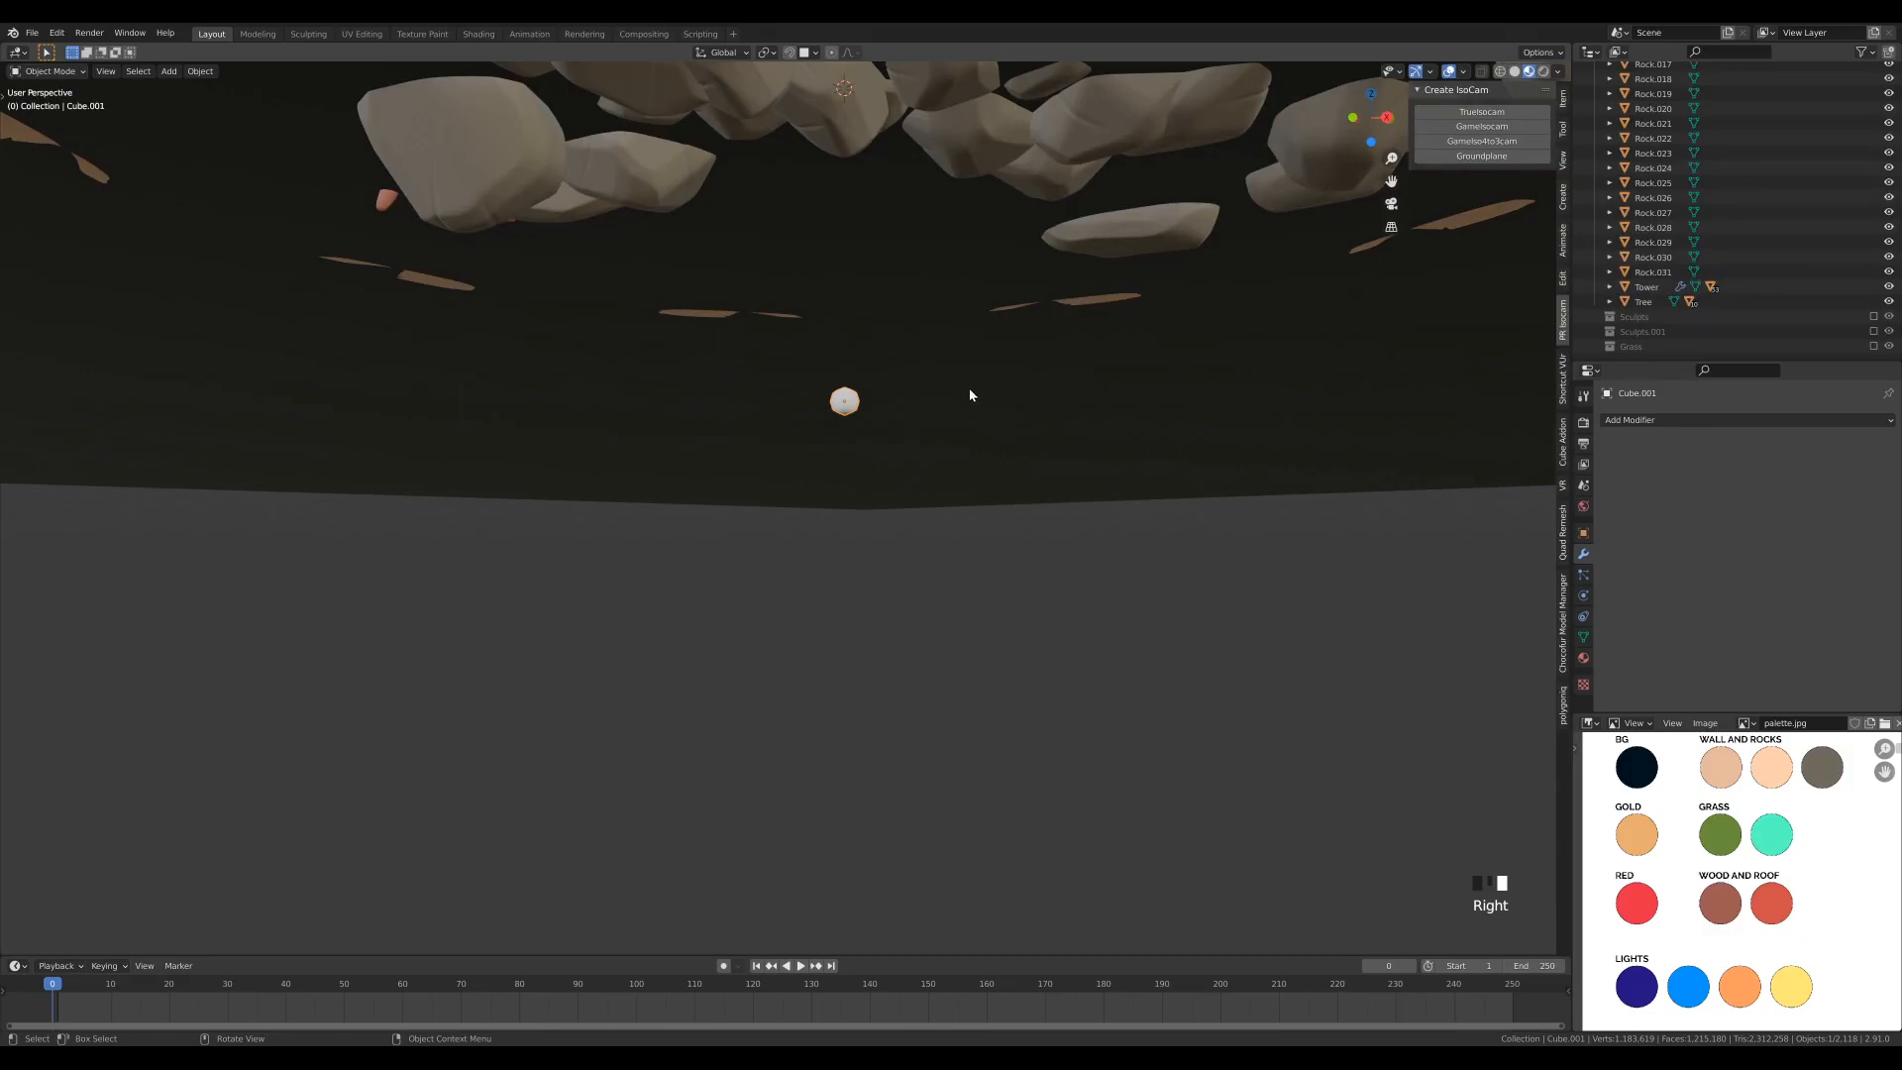
- Create a material named Particle on the small ball and replace its Principled BSDF surface with Emission
click(1582, 657)
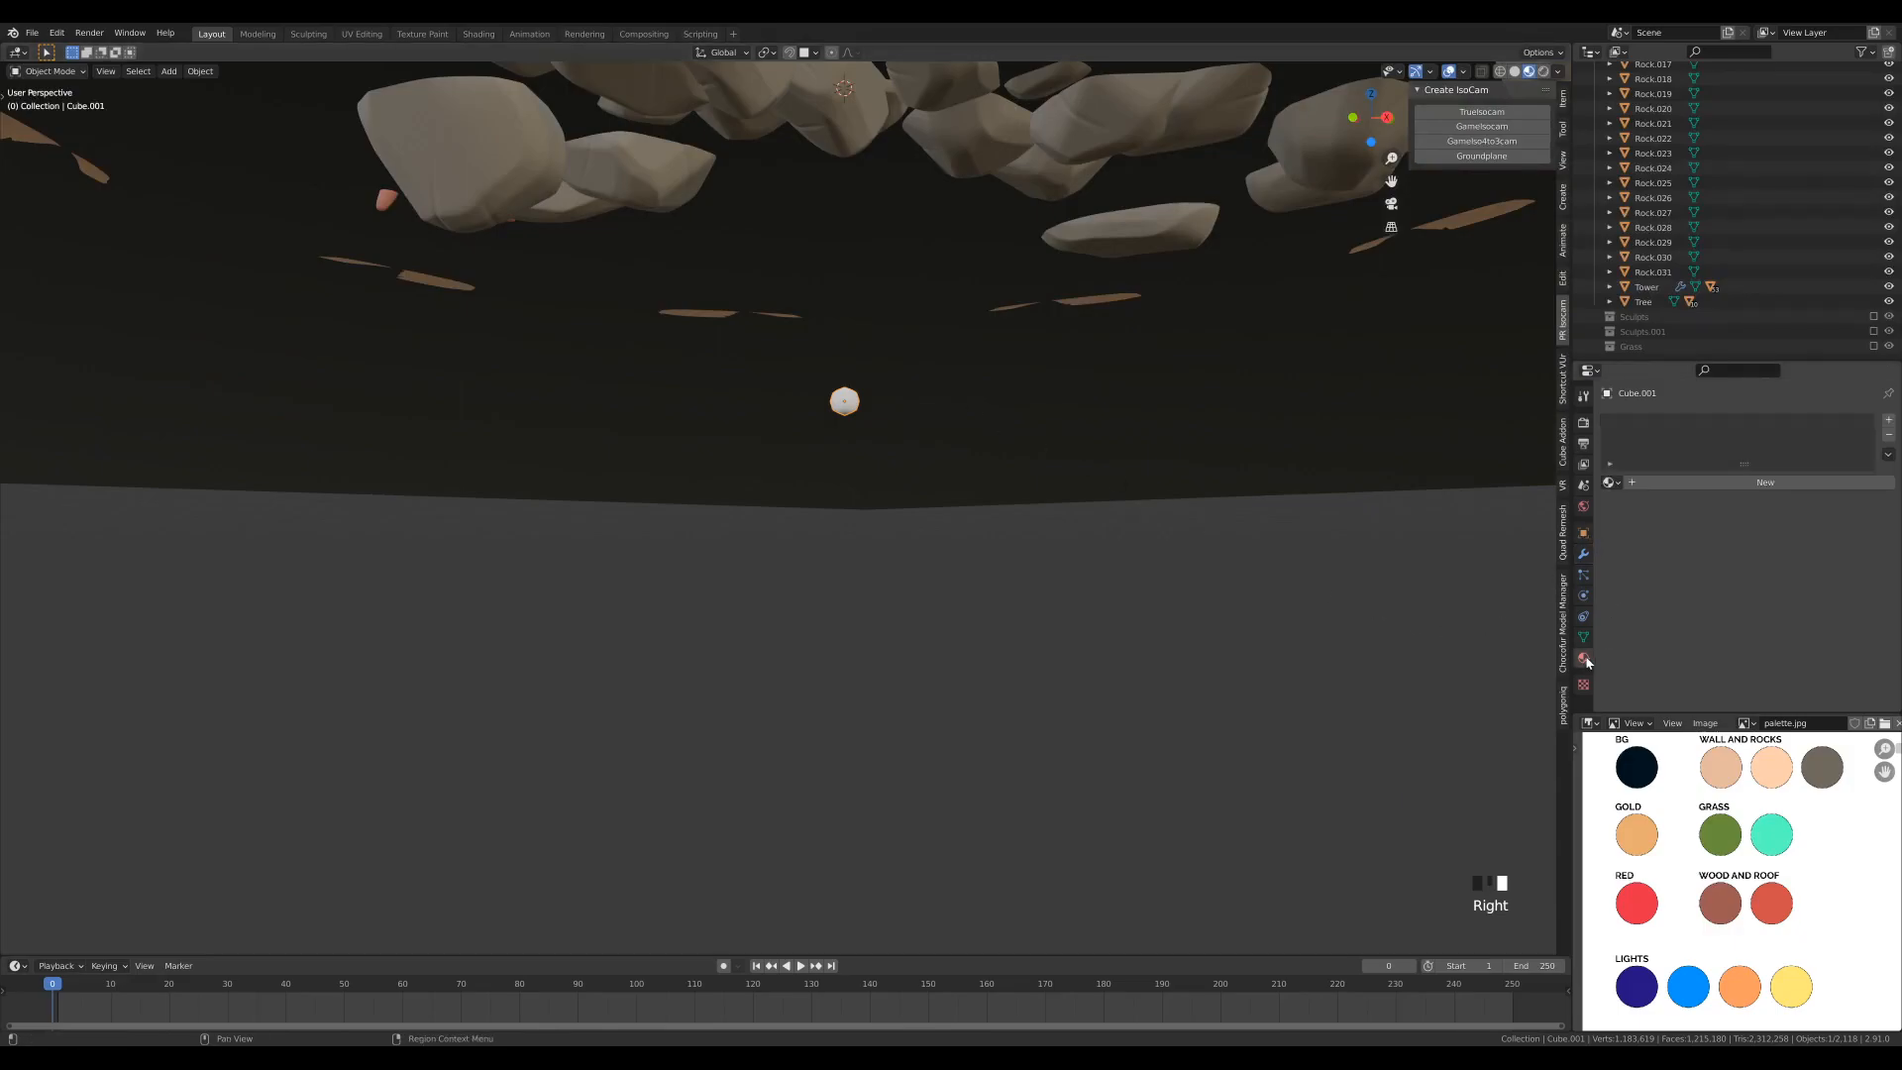
click(1684, 483)
double_click(1639, 425)
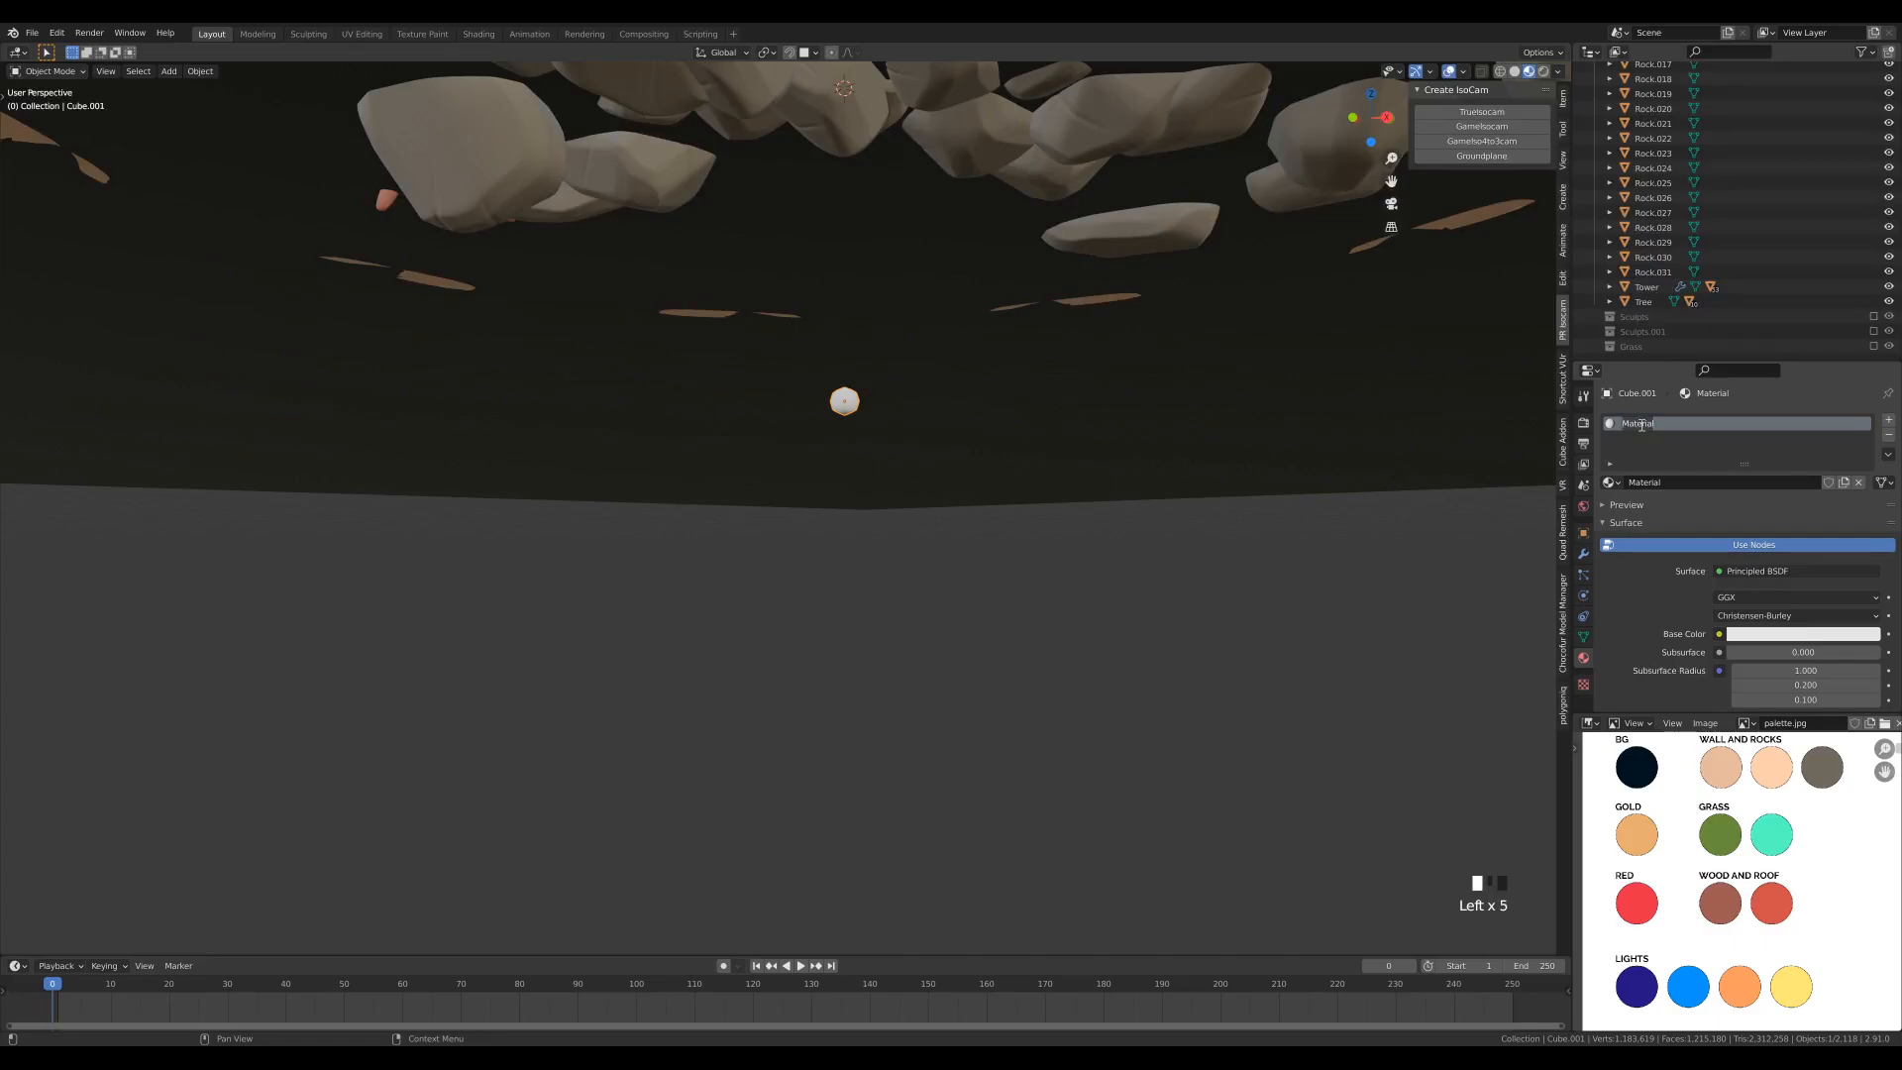
text(Pal)
click(1749, 573)
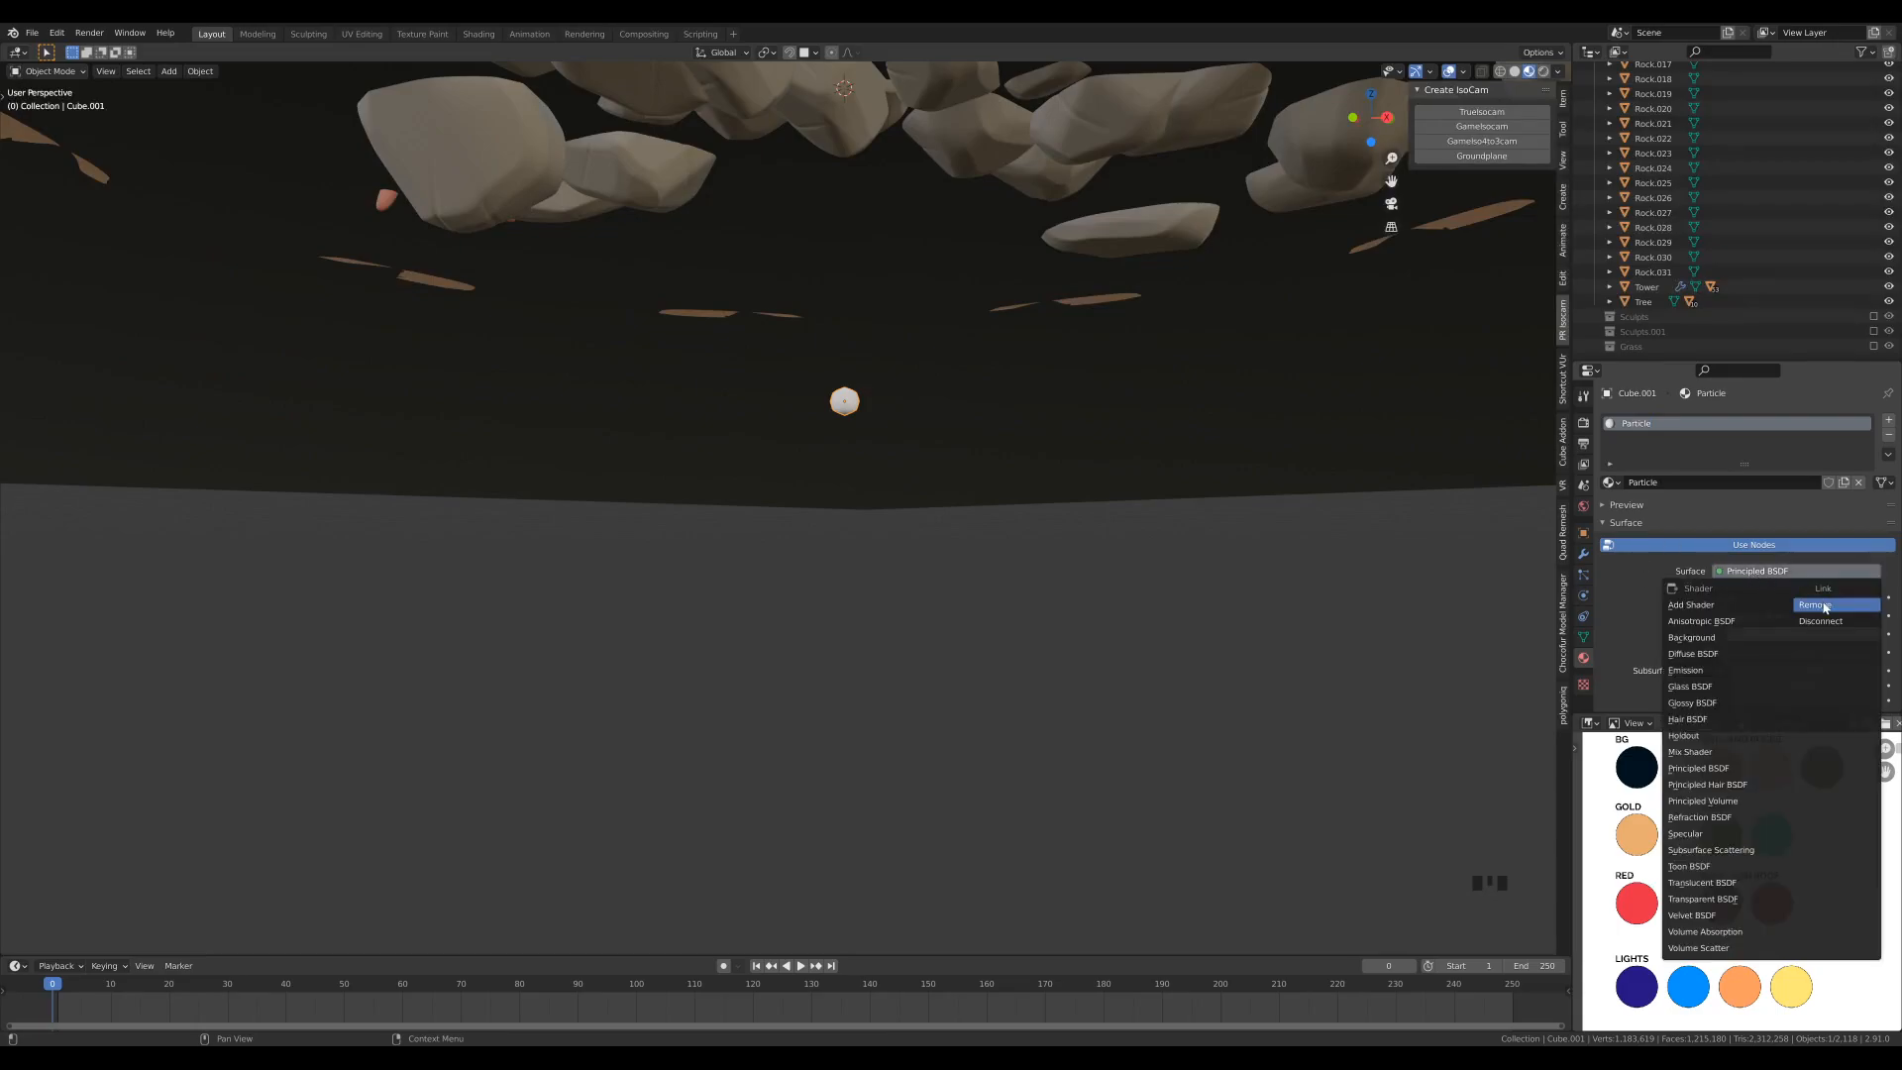
click(1825, 606)
click(1746, 571)
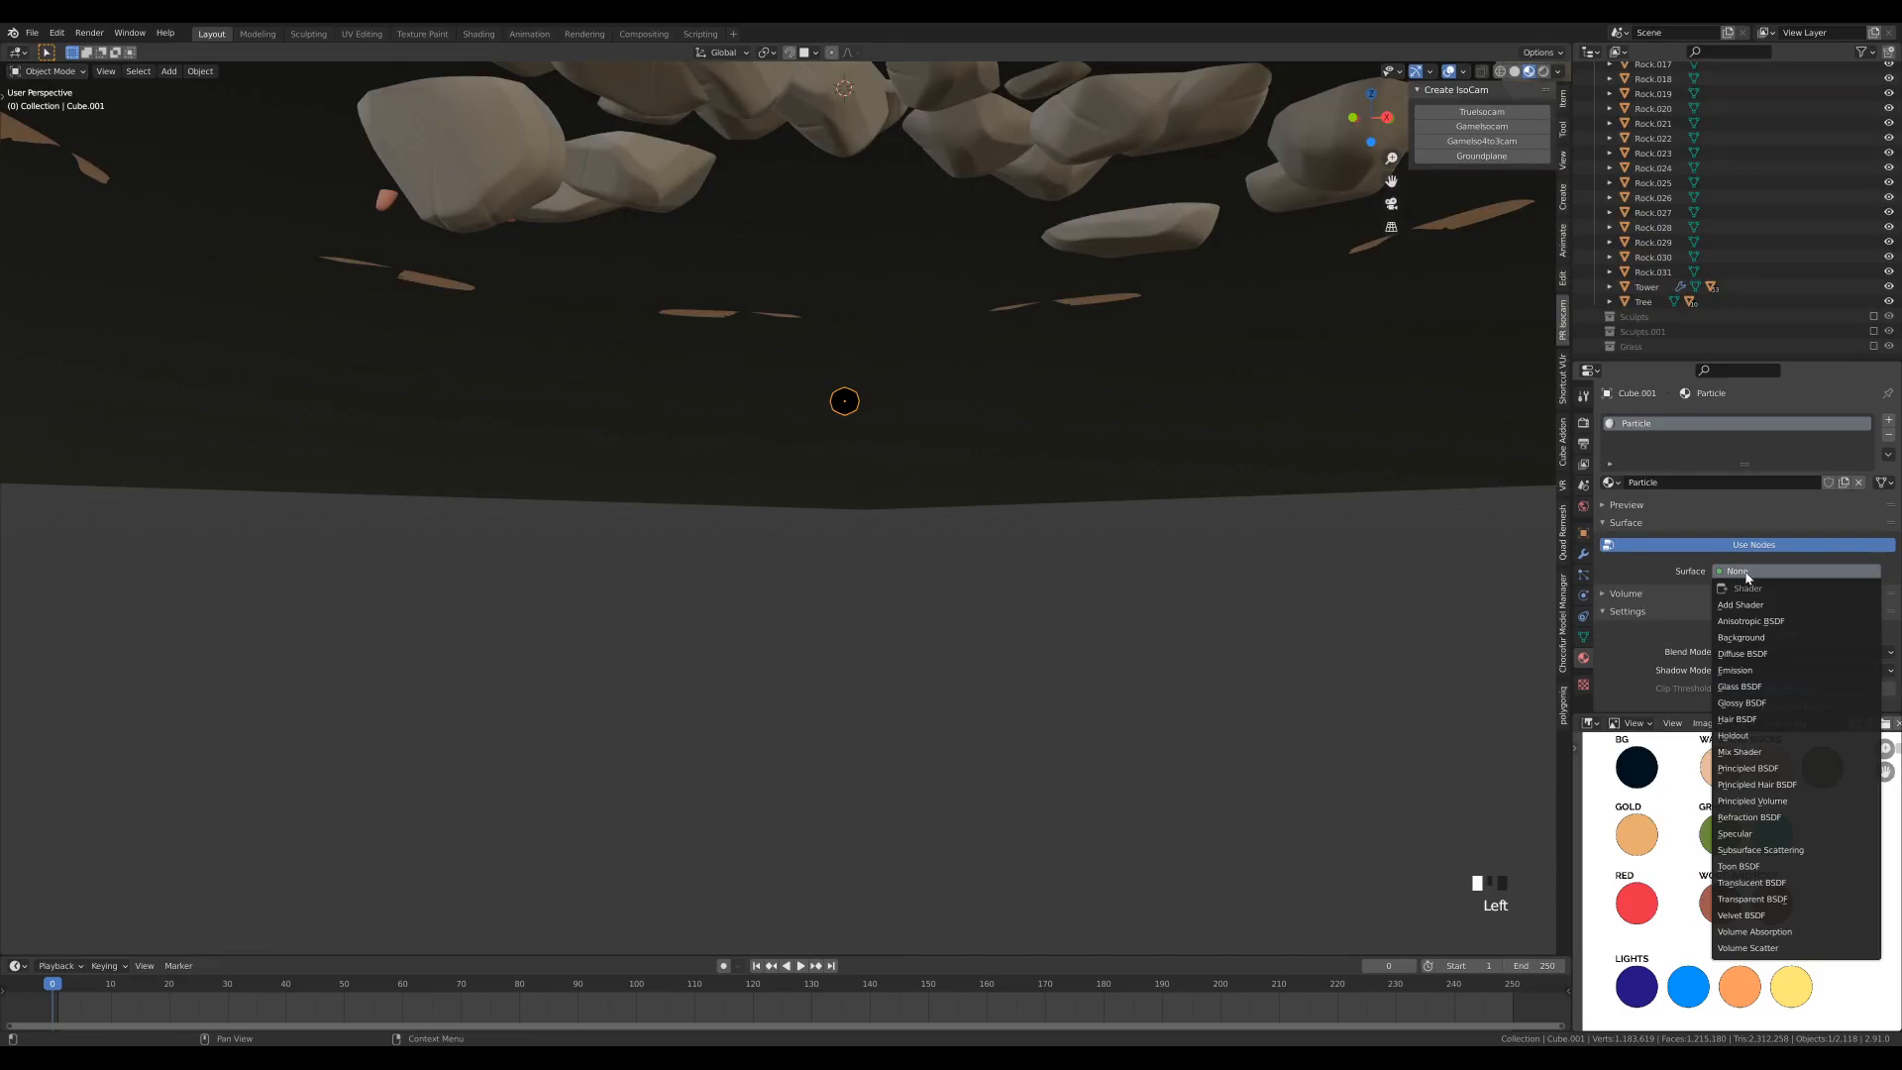
click(1771, 670)
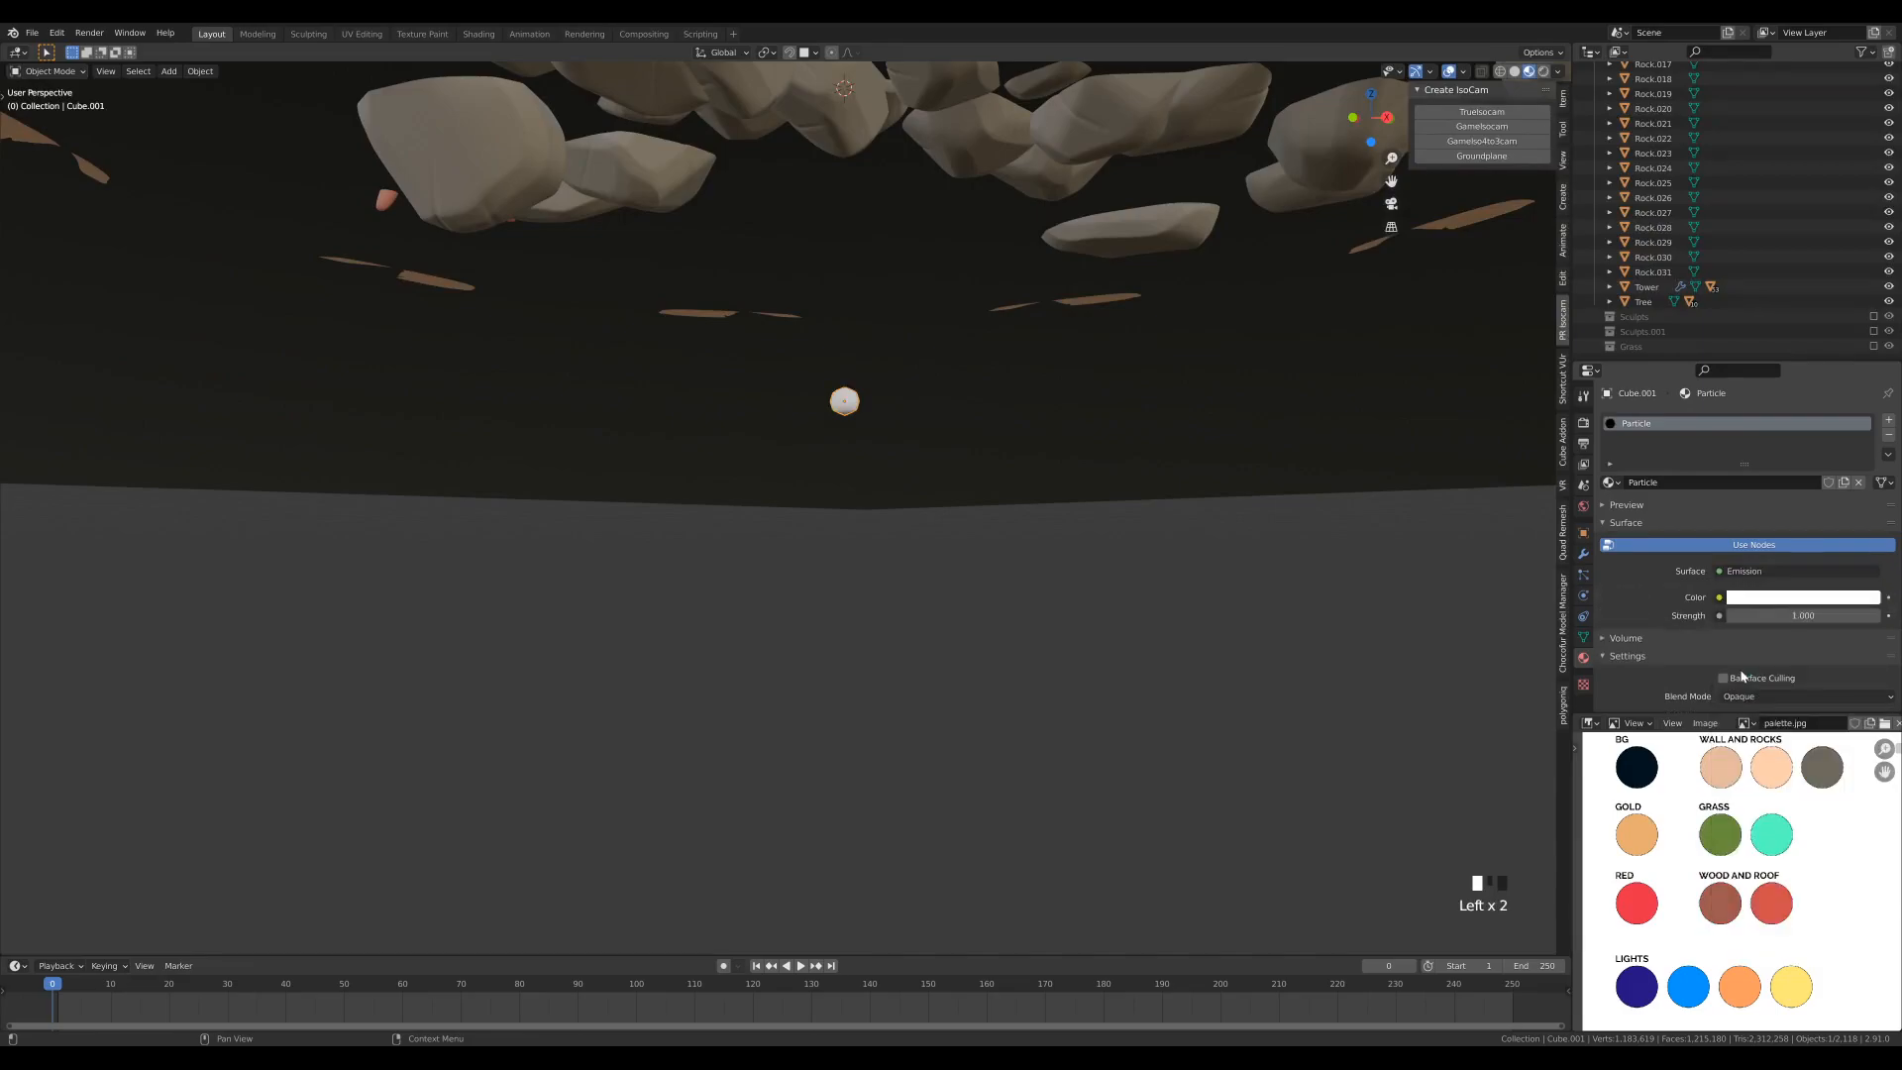
- Sample the palette's orange Lights swatch as the Particle material's emission color and set its Strength to 25
click(1790, 597)
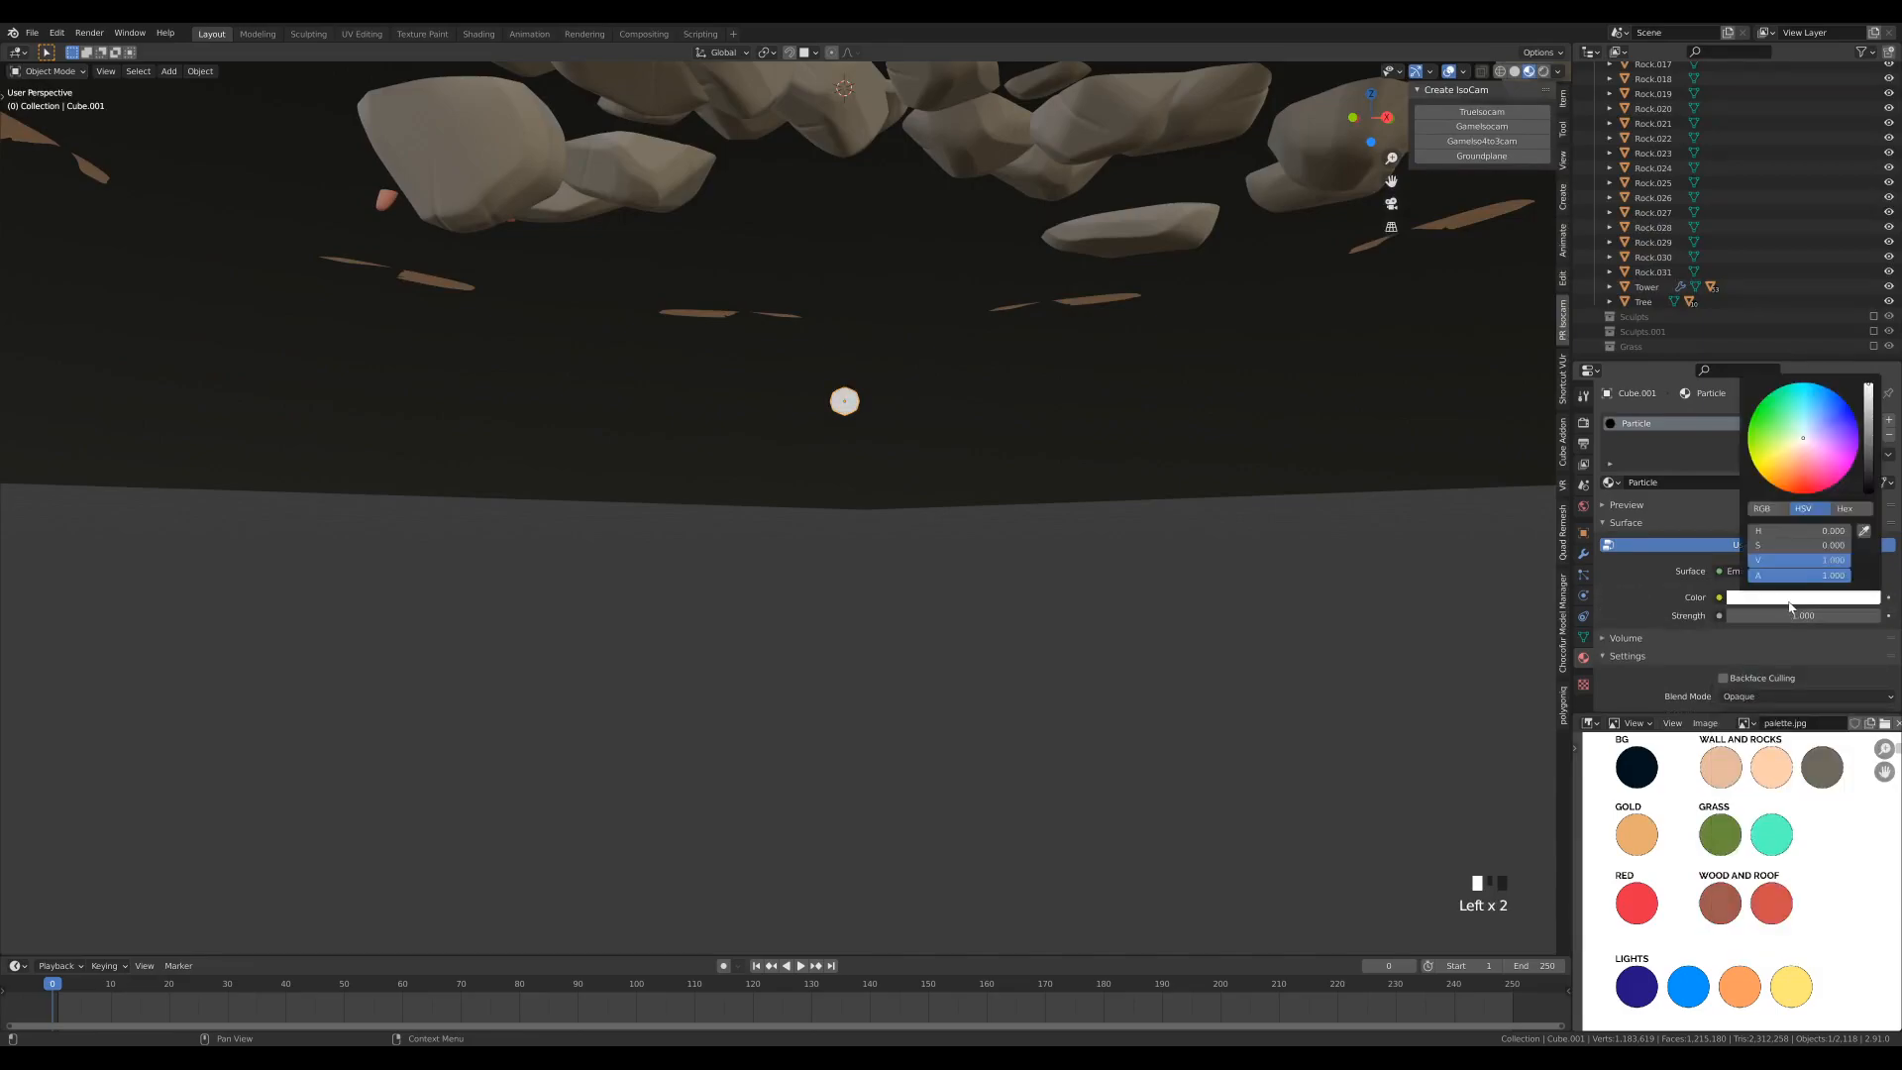
click(1863, 535)
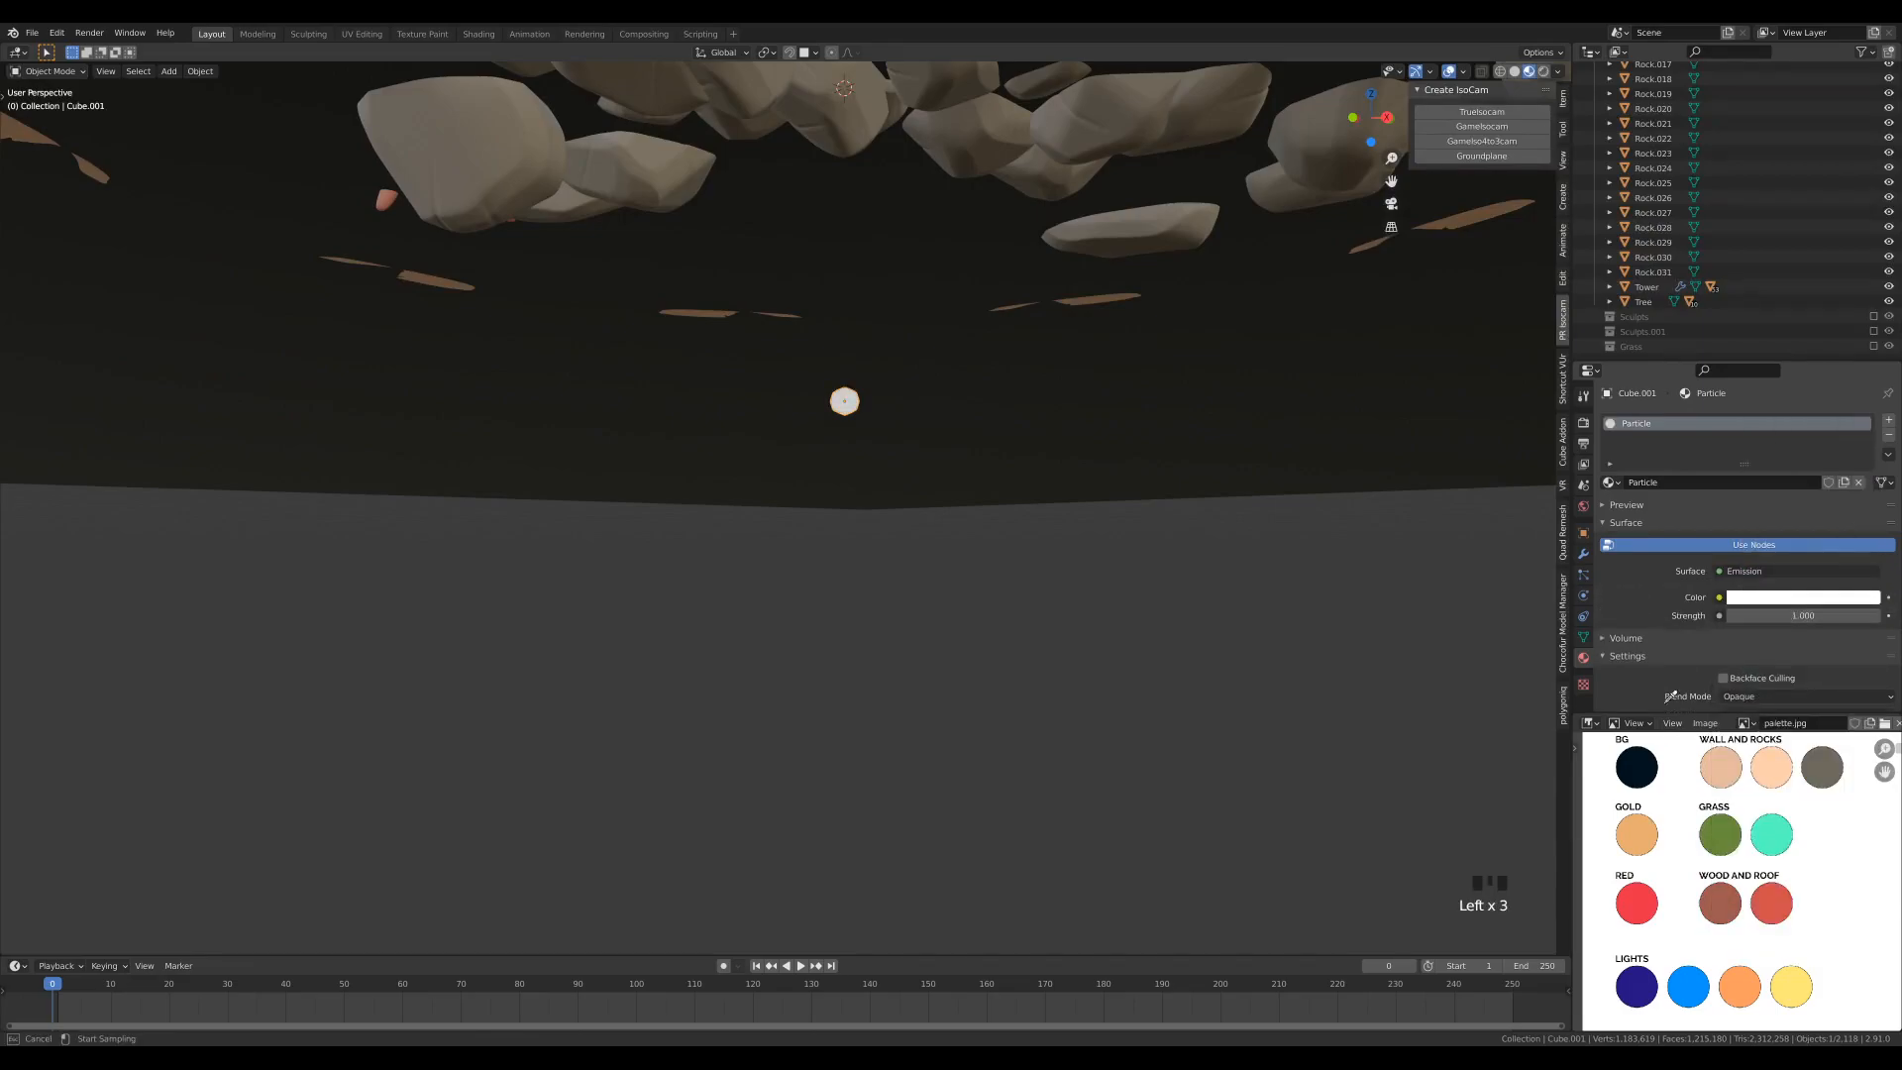
click(1740, 975)
click(1810, 616)
text(25)
key(Return)
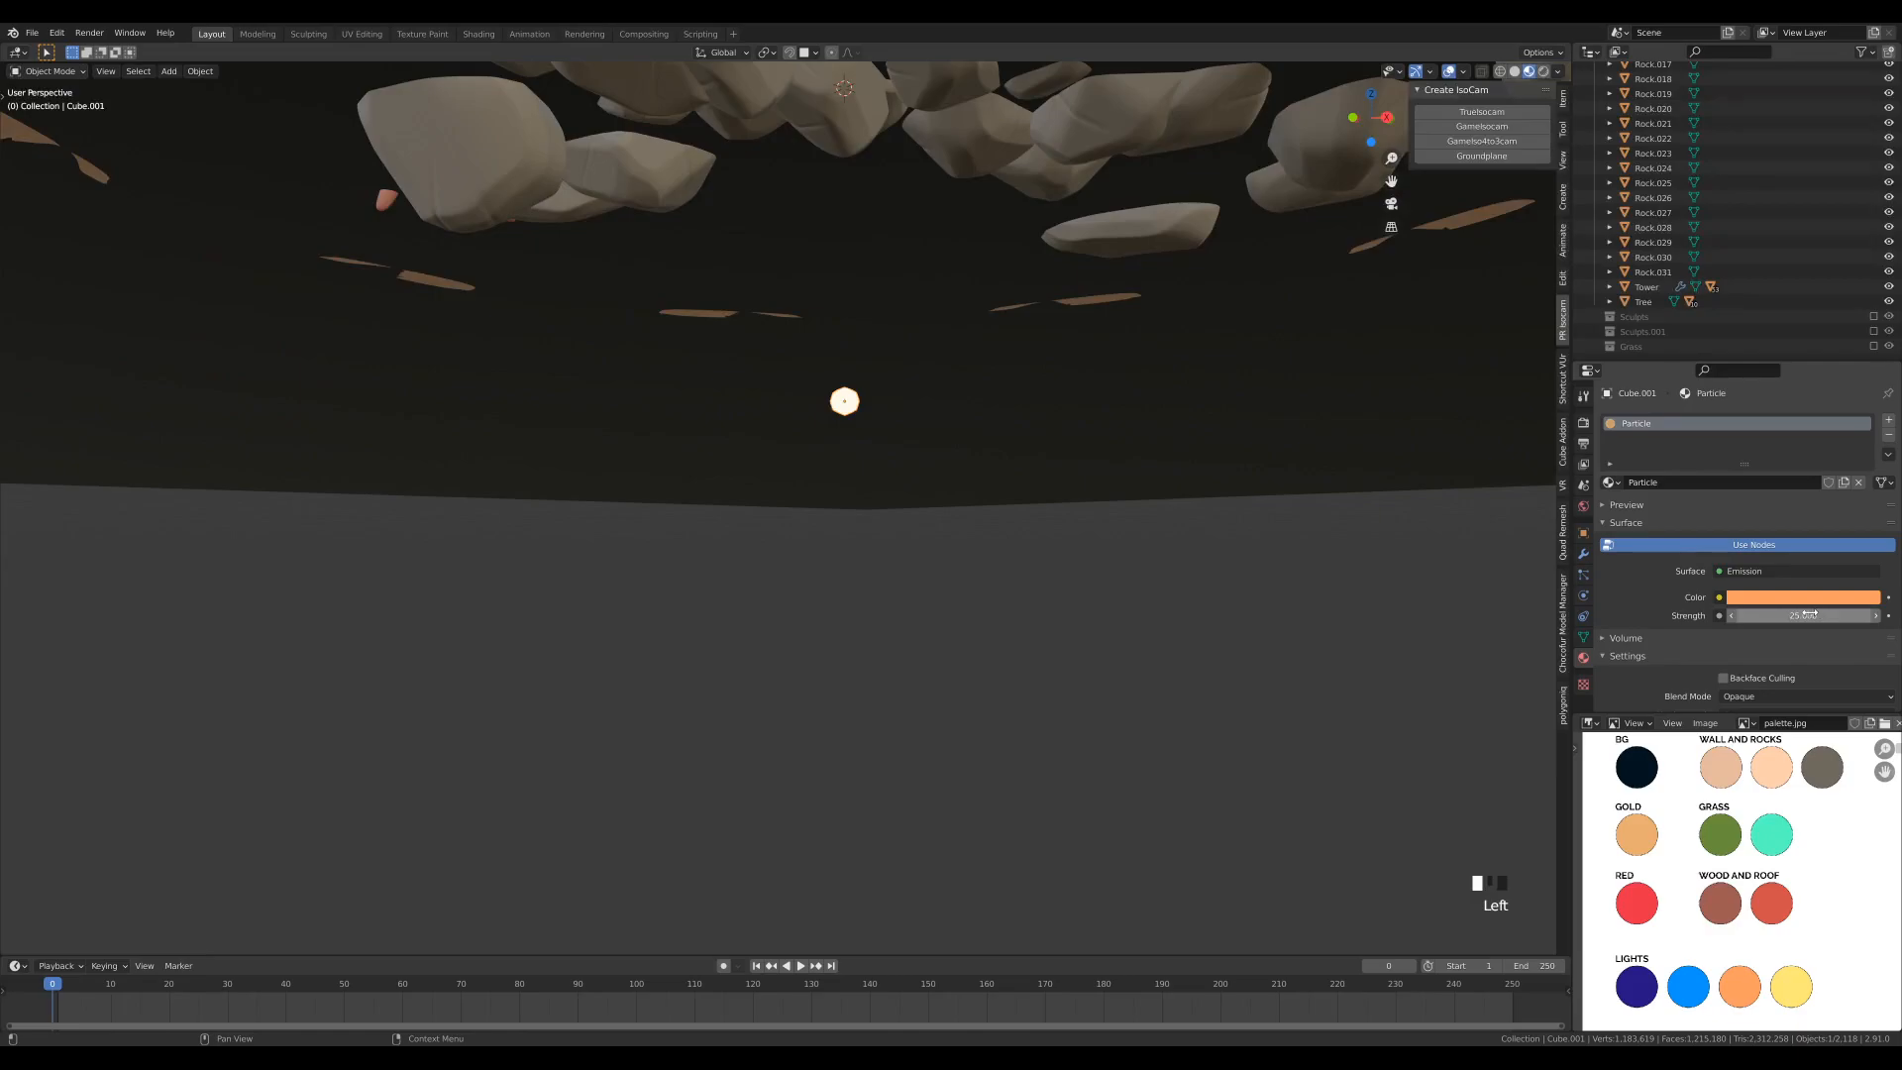
- Rename the small glowing ball object as Particle
click(1583, 532)
click(1680, 418)
text(P)
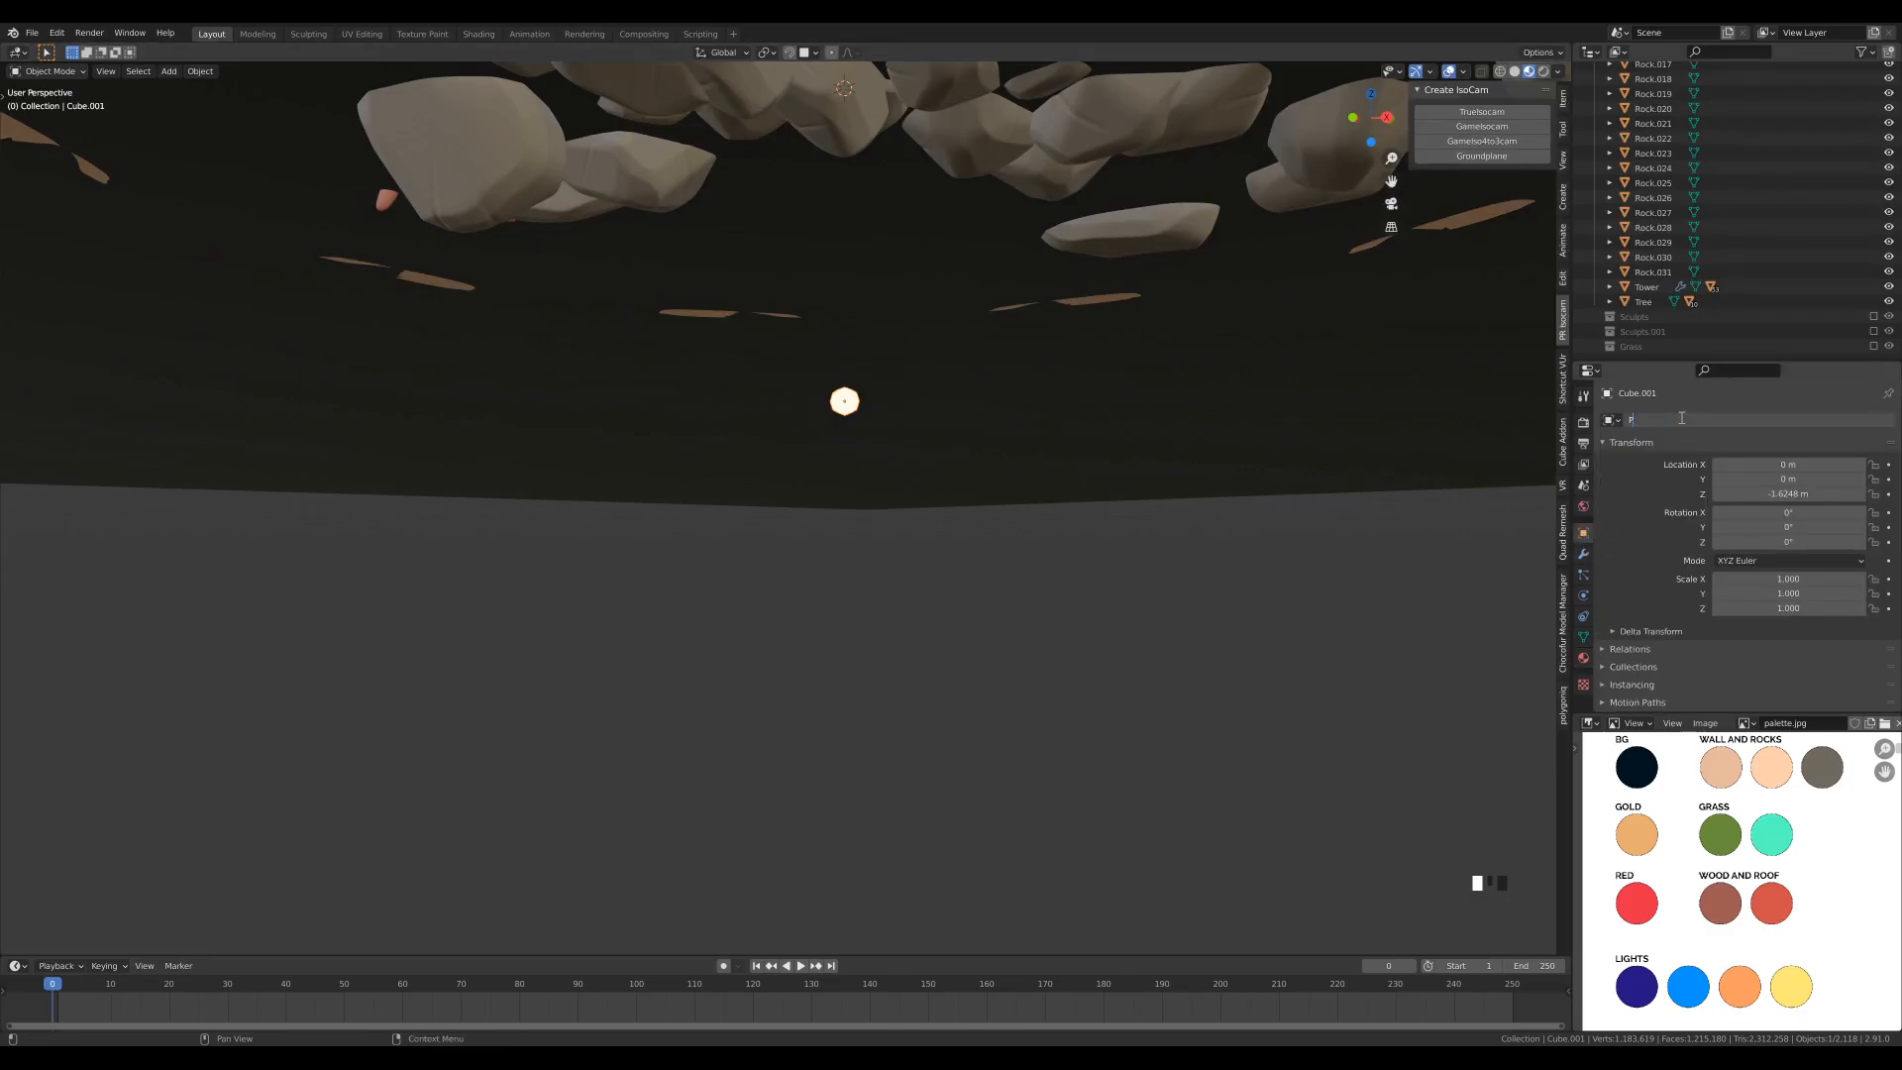
text(al)
key(Return)
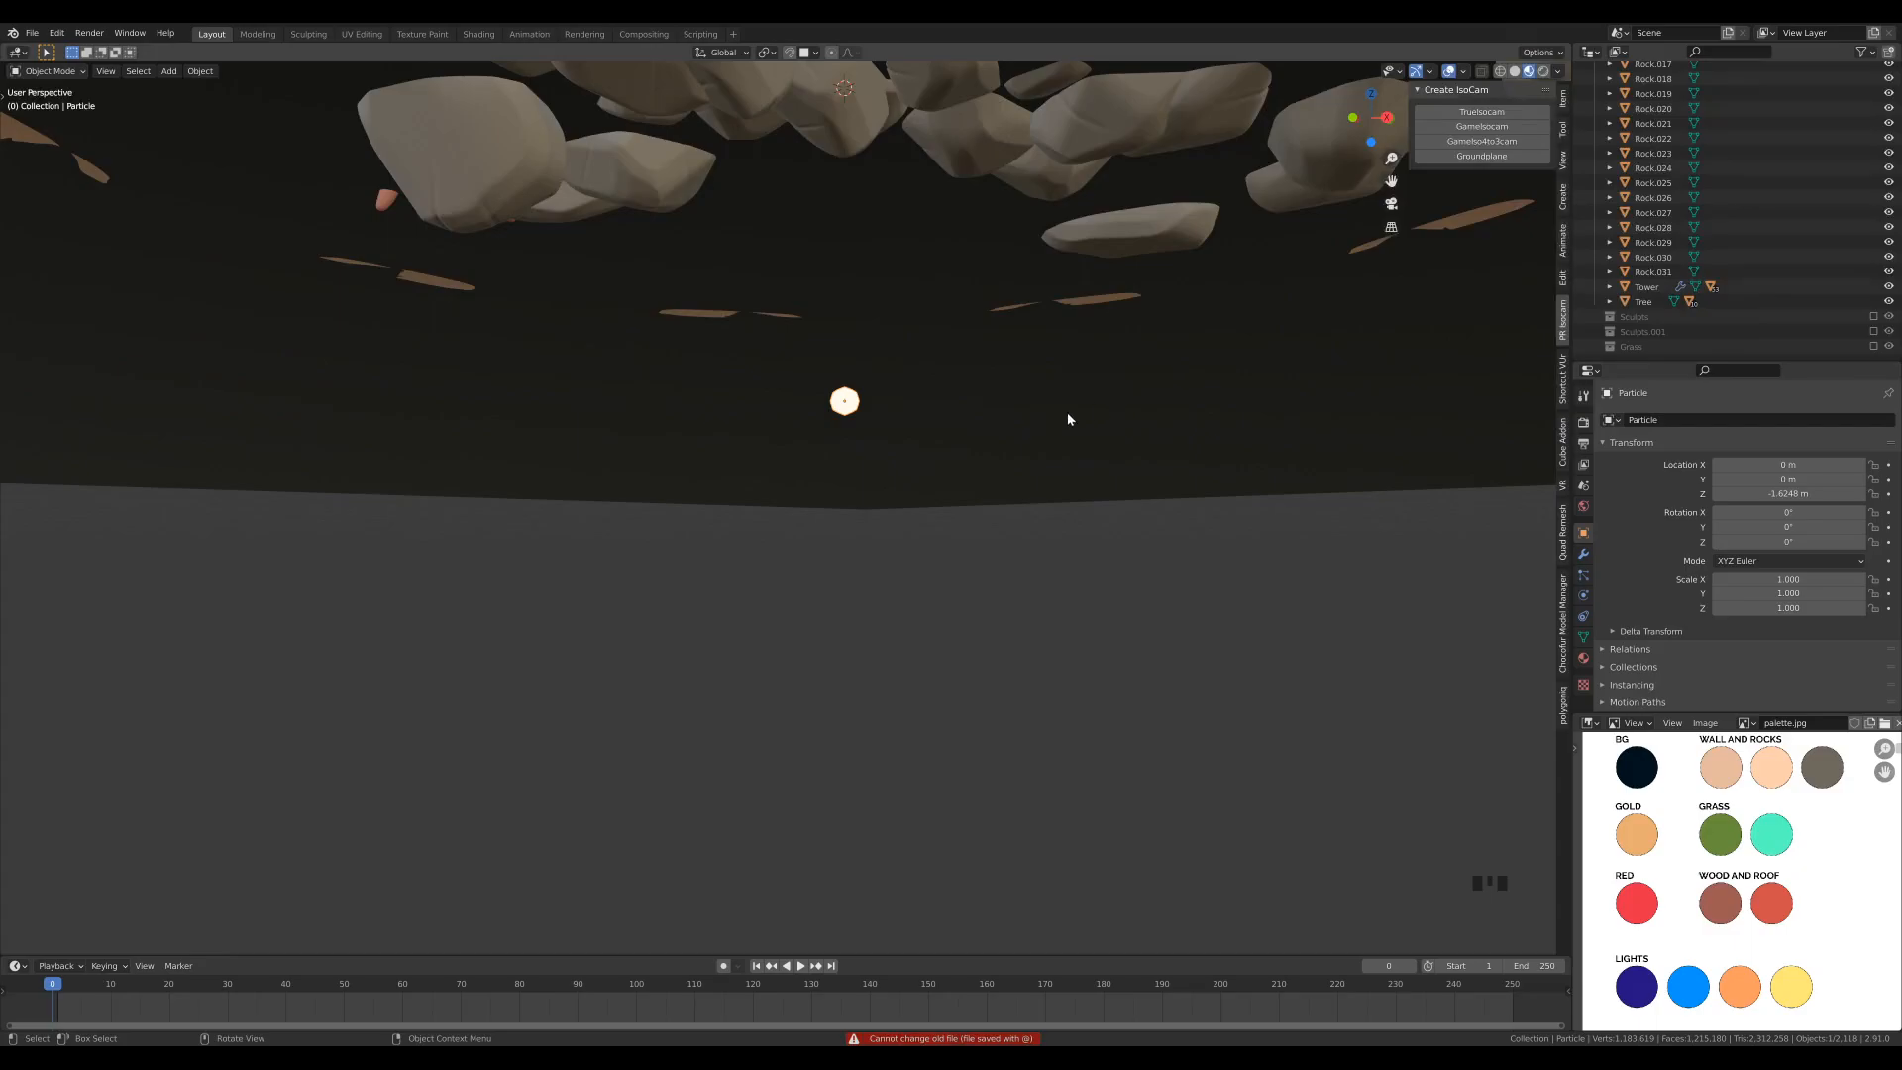
- Add a 2 m cube at the diorama's centre and name the object Particles
scroll(1054, 317, down, 8)
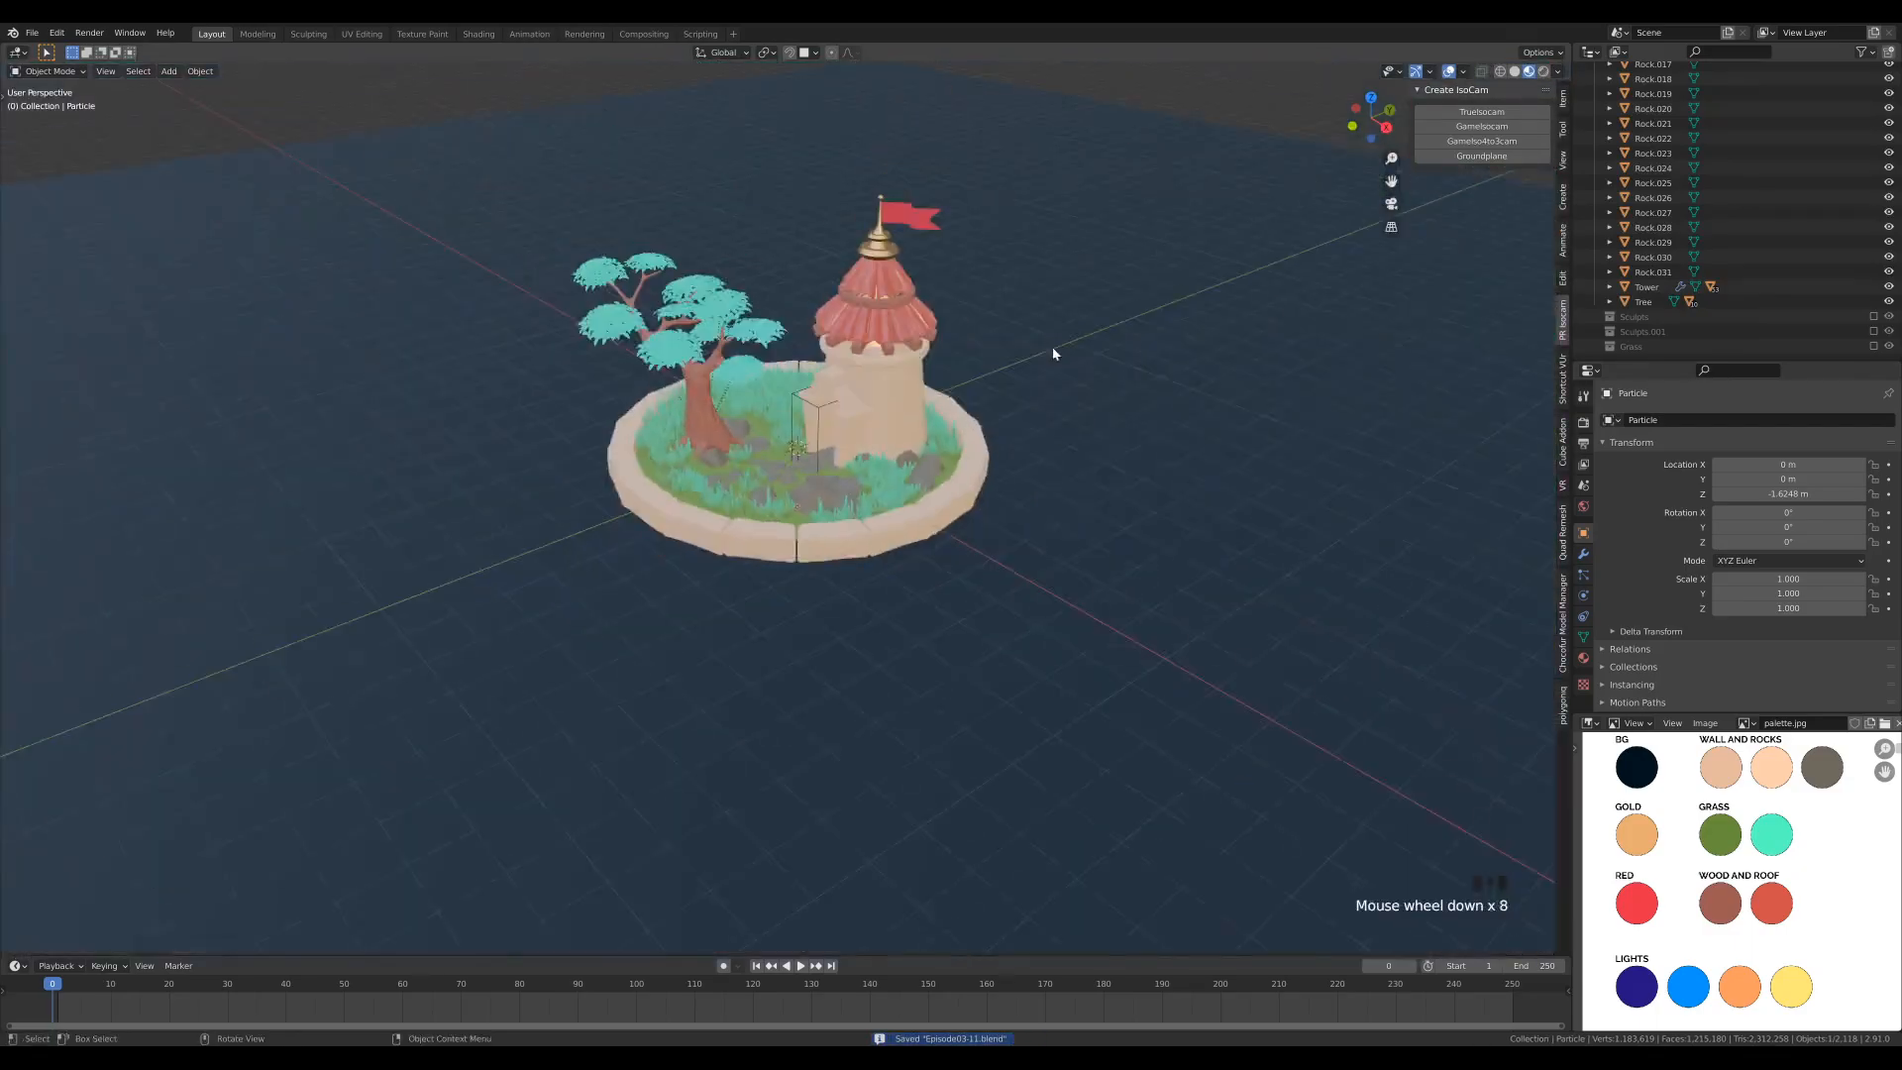
shift+middle_drag(1022, 330, 1016, 390)
scroll(1013, 392, up, 4)
scroll(1024, 412, down, 2)
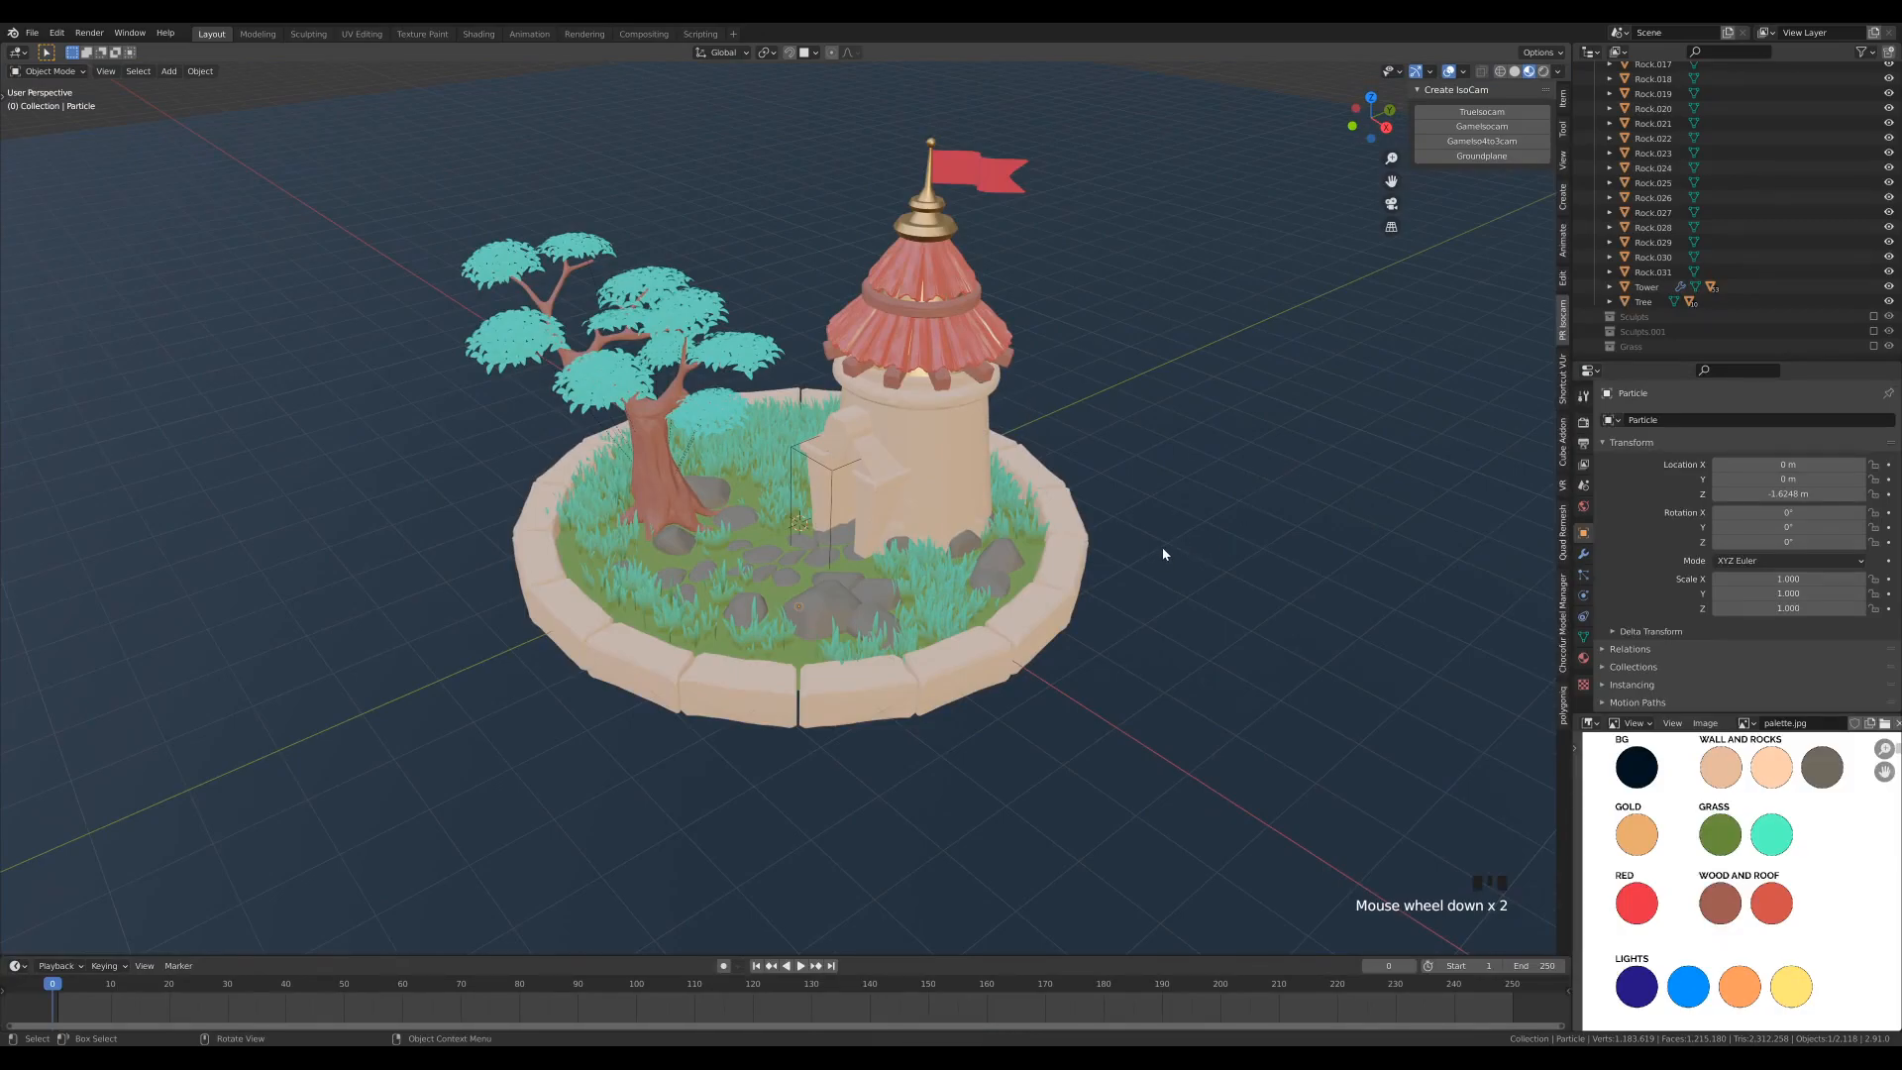
key(shift+a)
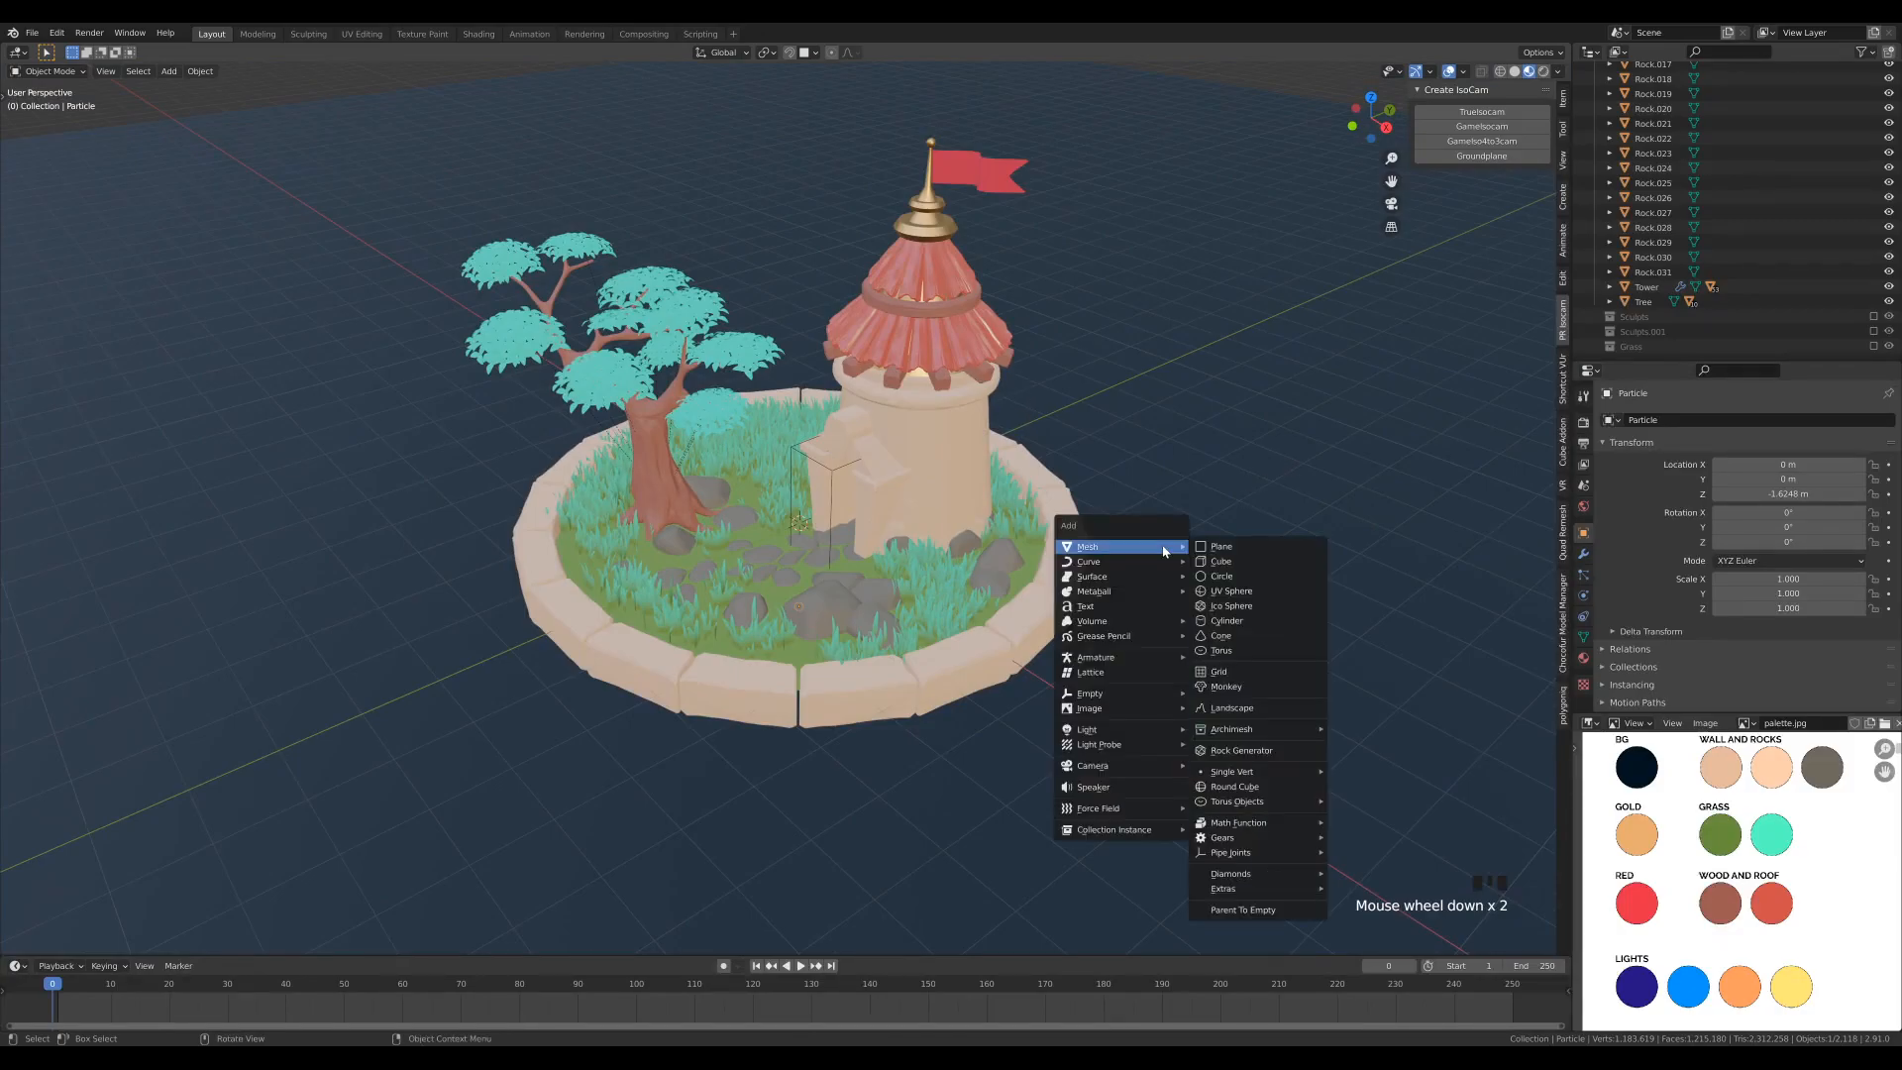
click(1228, 560)
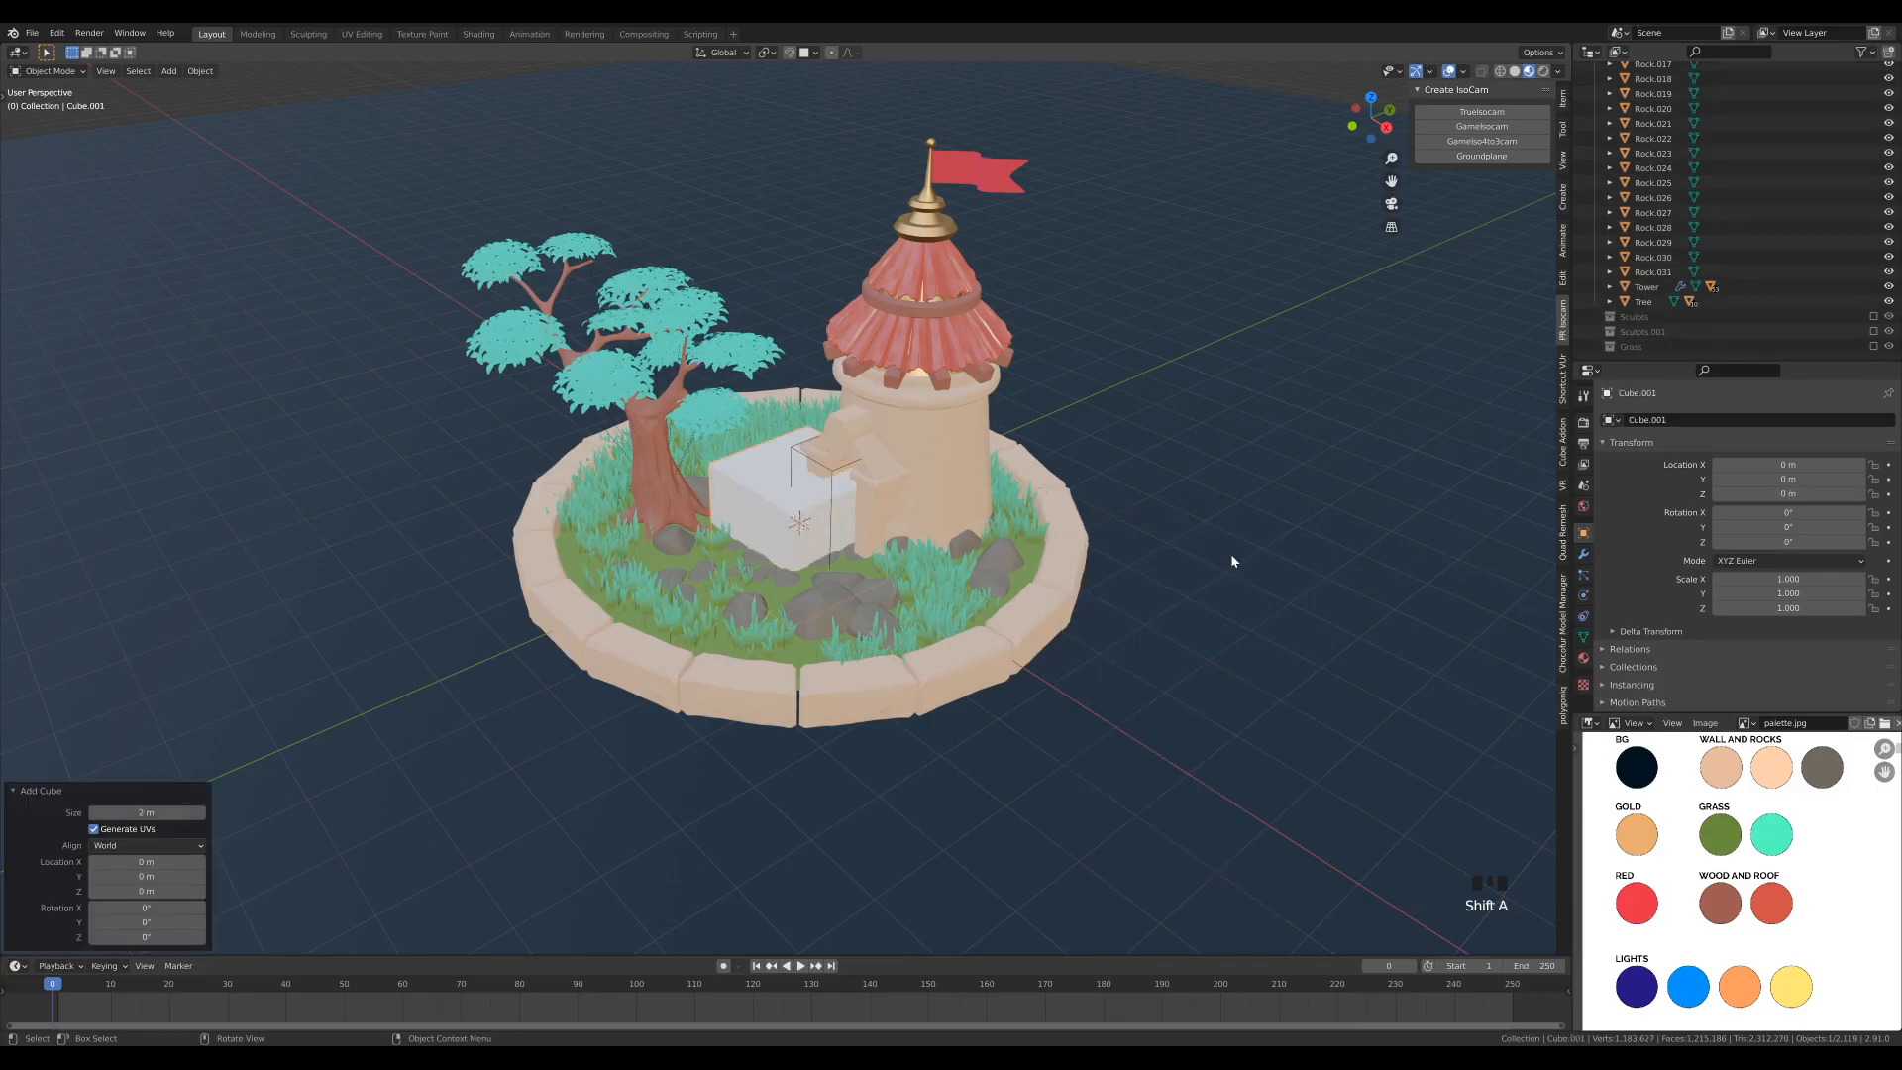
click(1694, 419)
text(Pal)
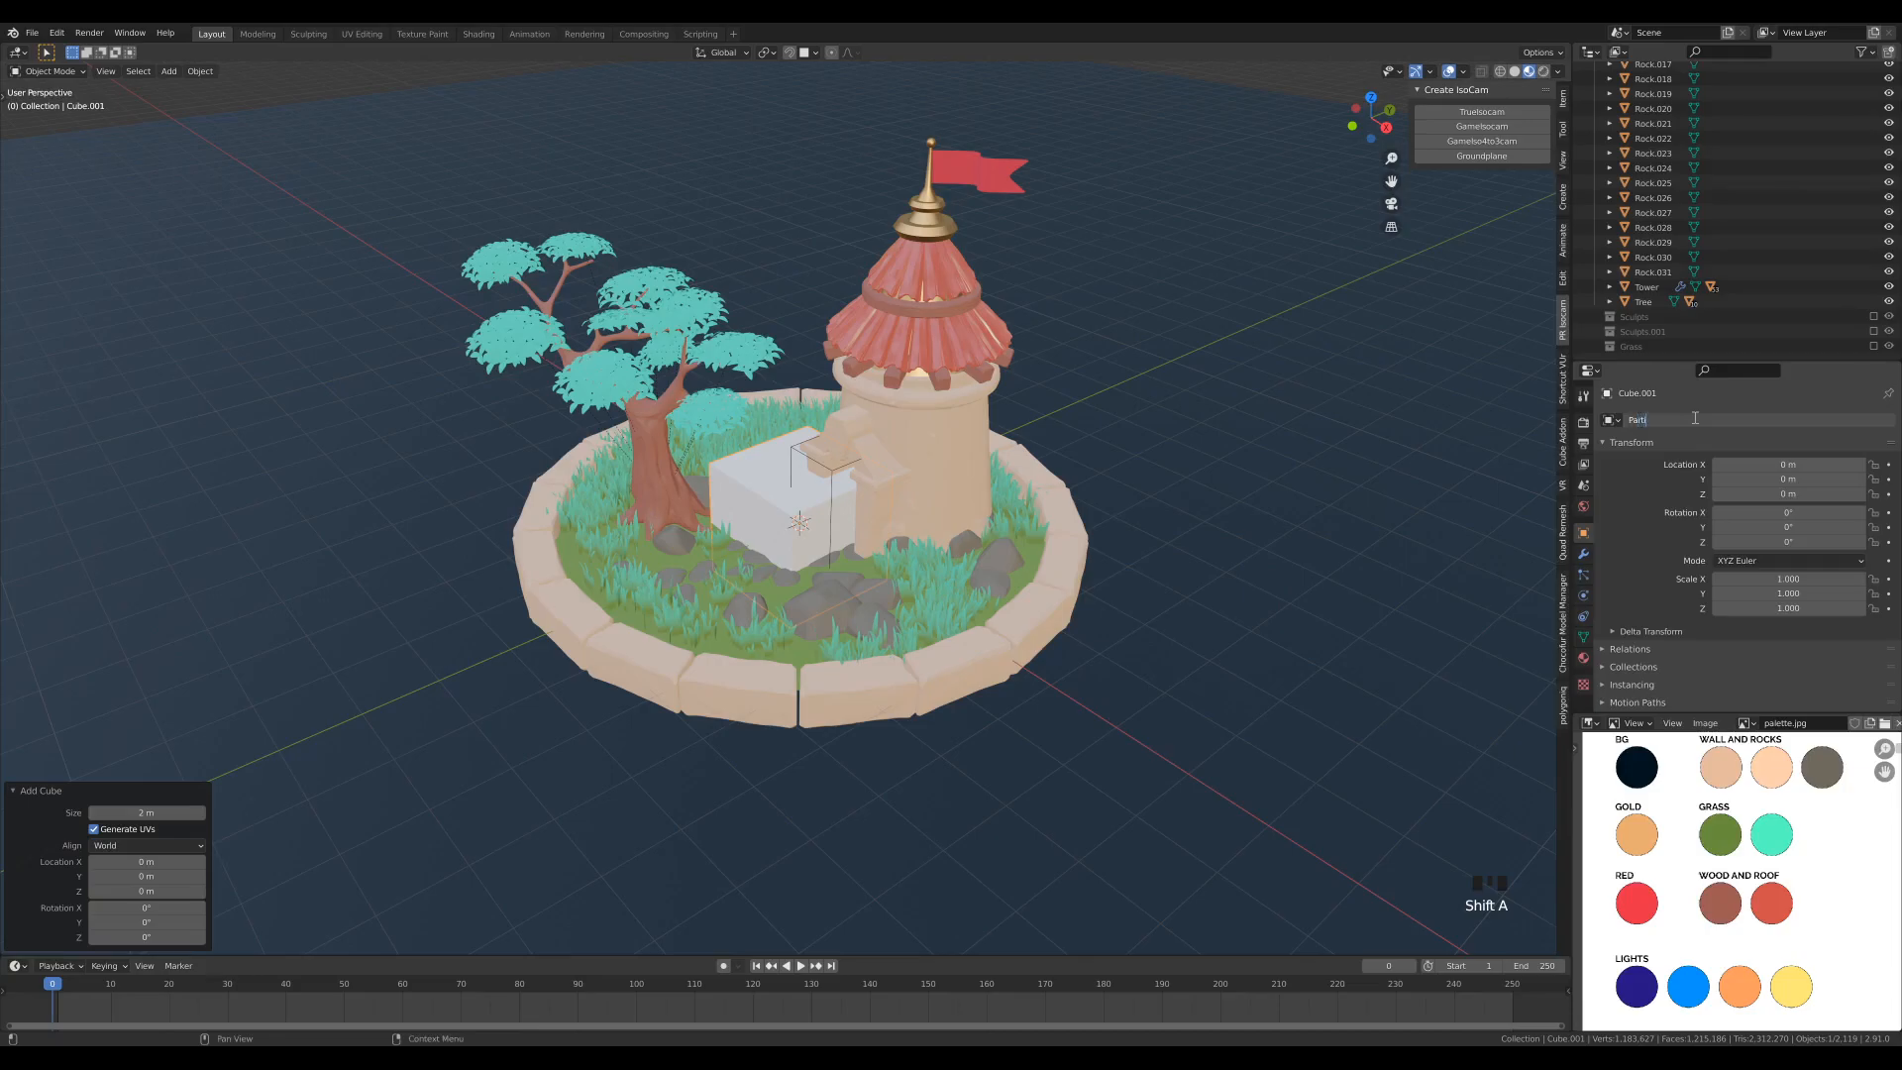
key(Return)
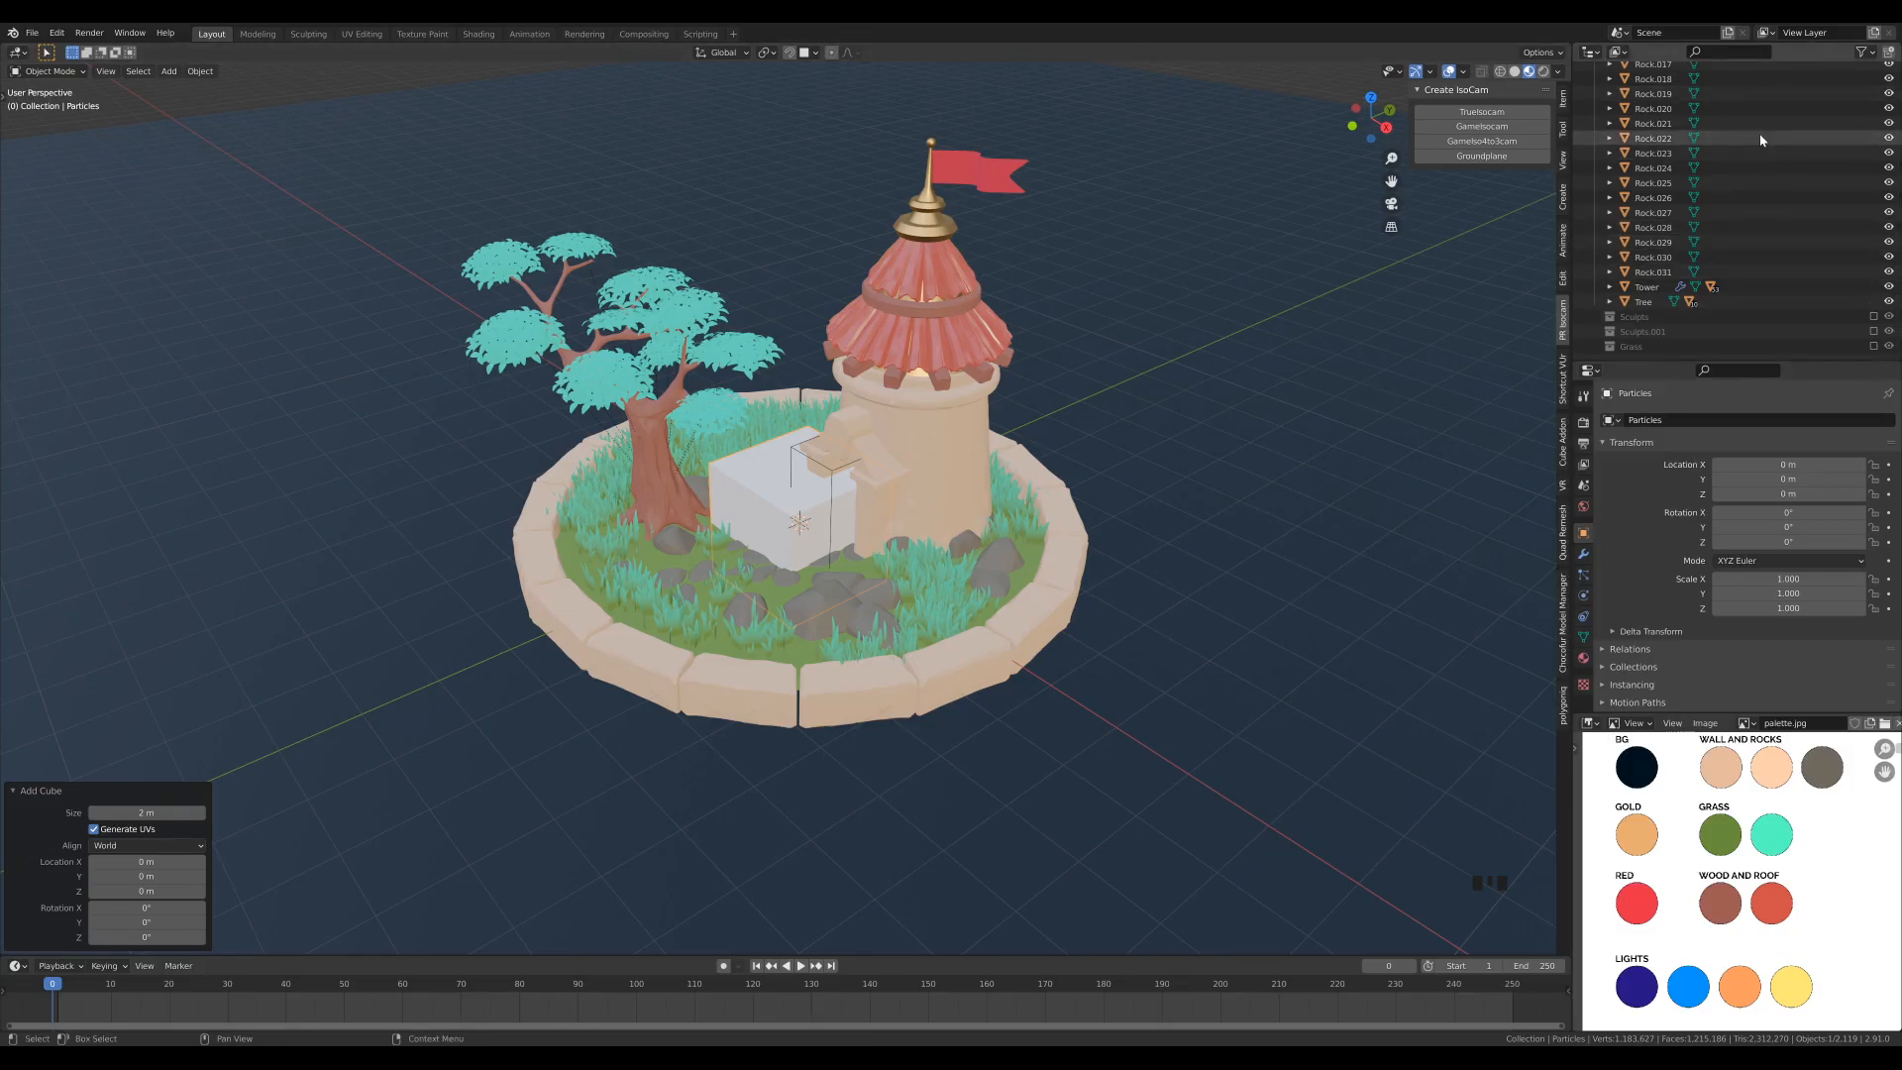
- In Edit Mode, move the Particles cube's whole mesh up 1 m along Z, leaving its origin in place
key(KP_Decimal)
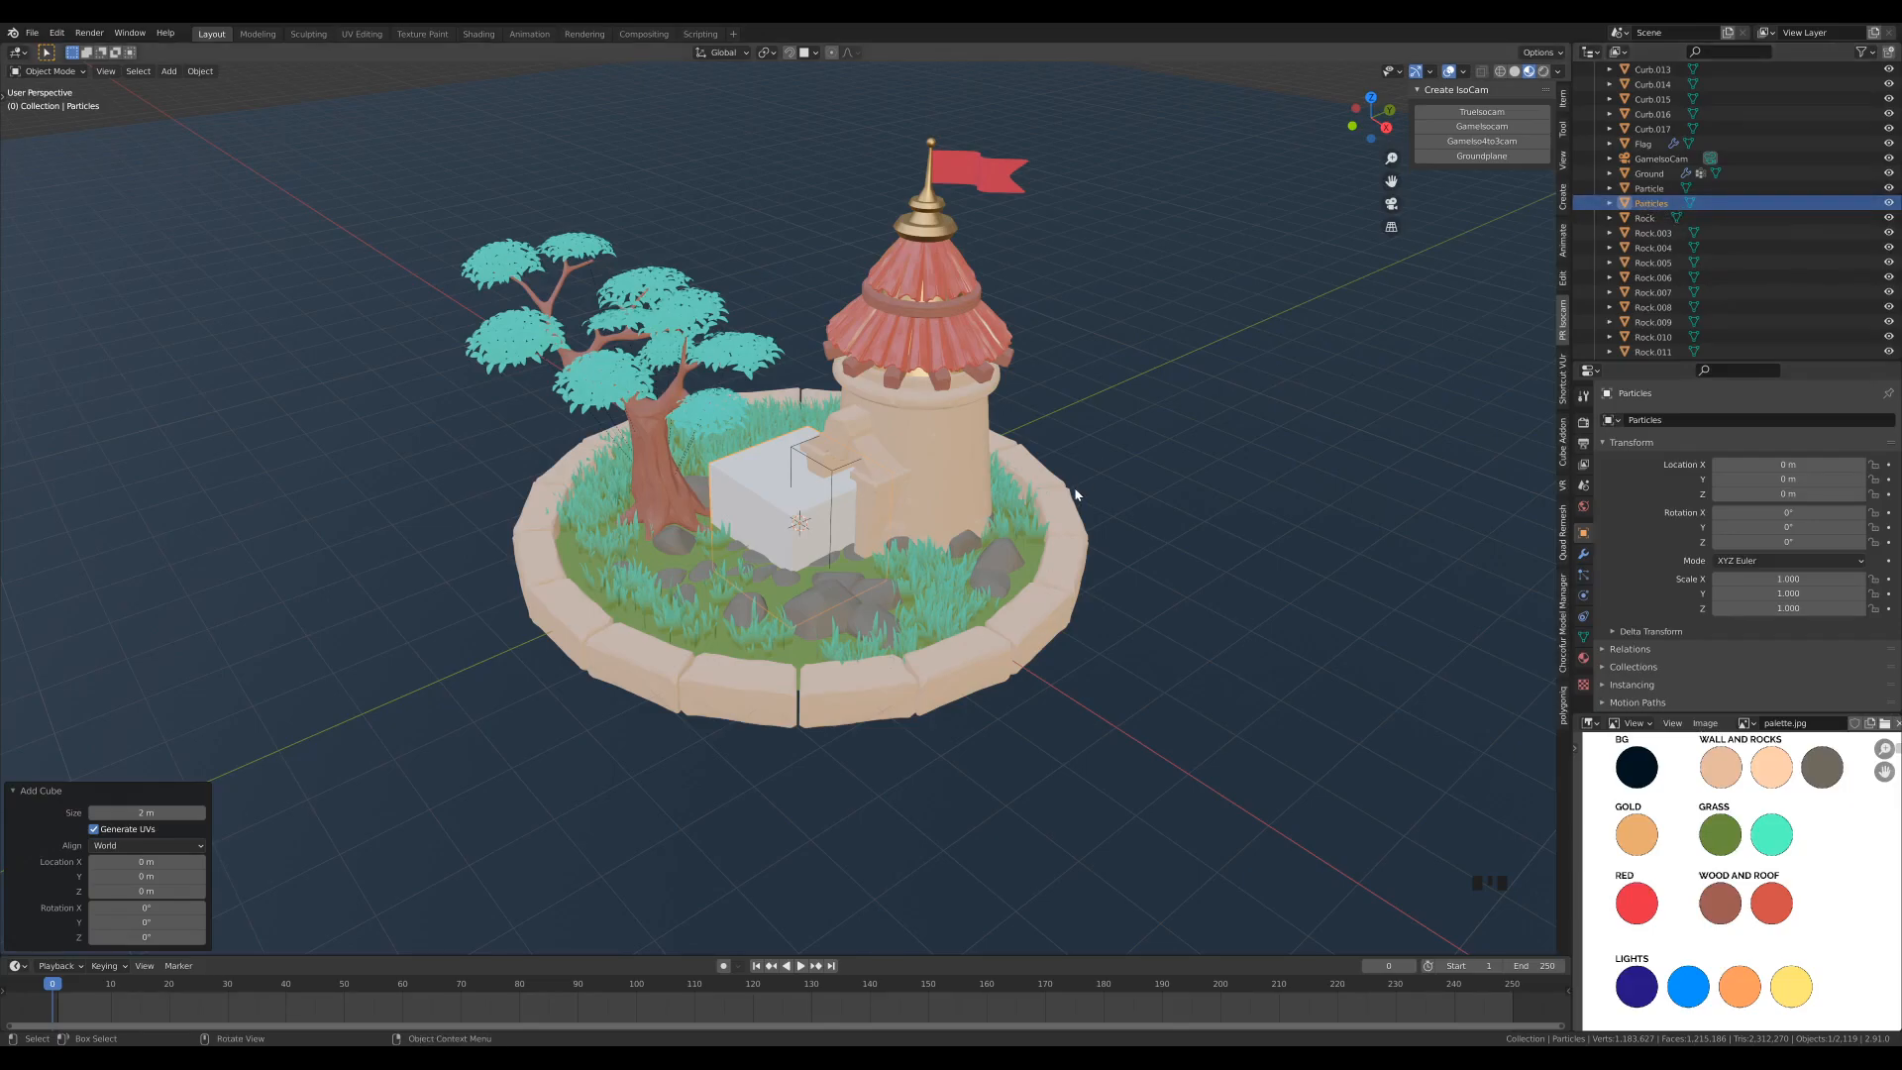
key(Tab)
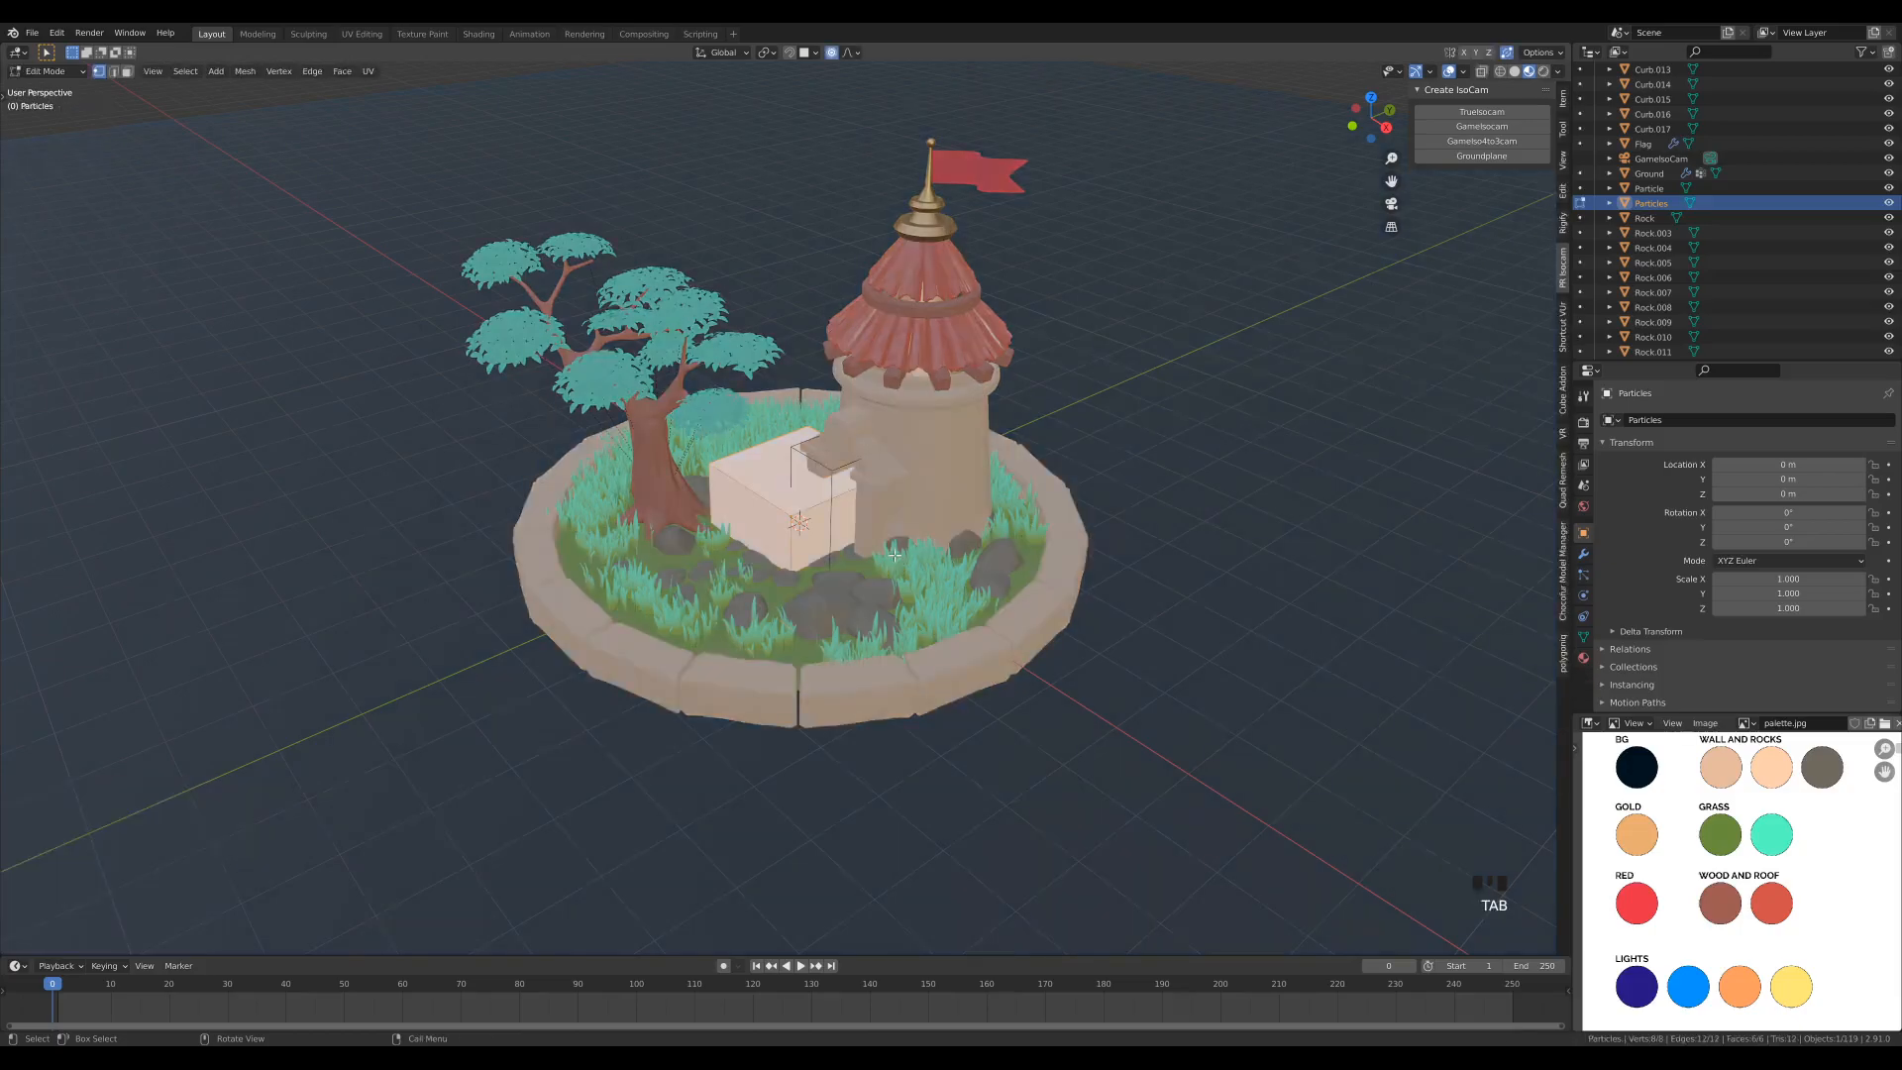
key(g)
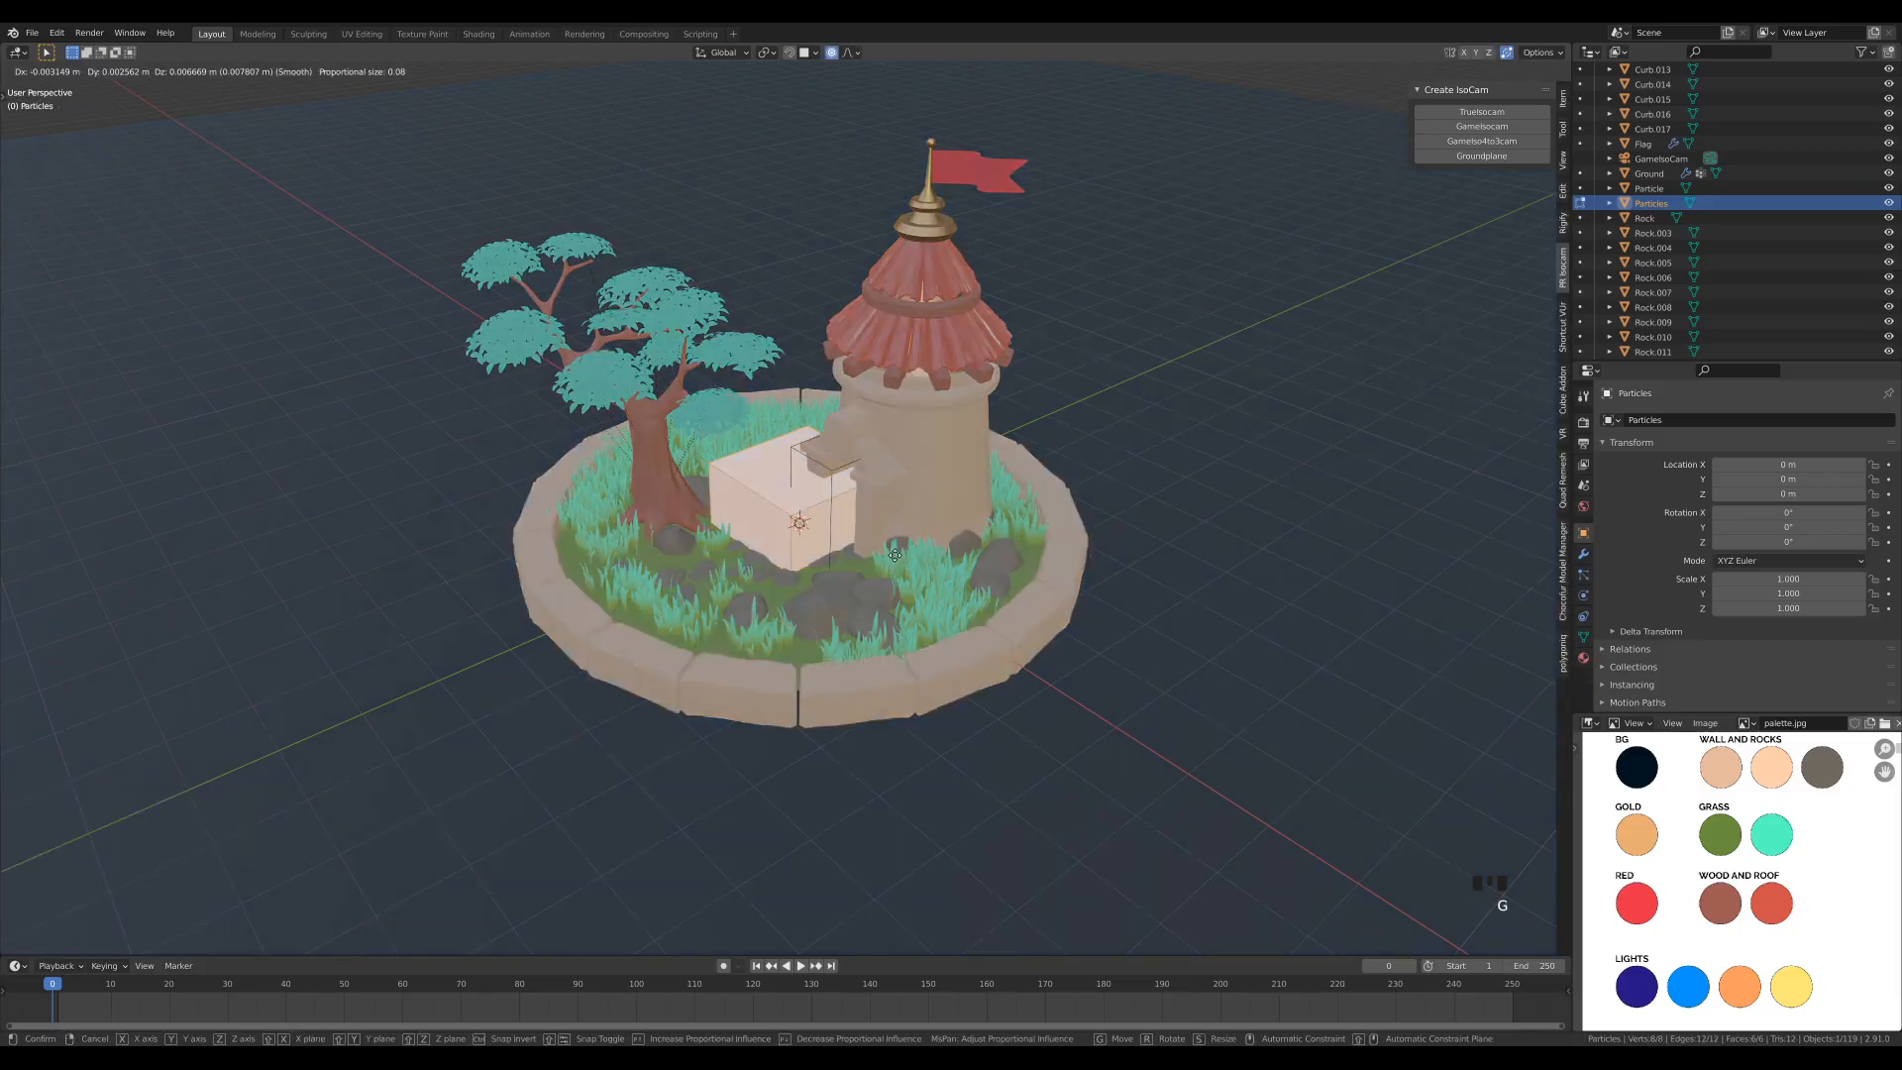
text(z)
text(1)
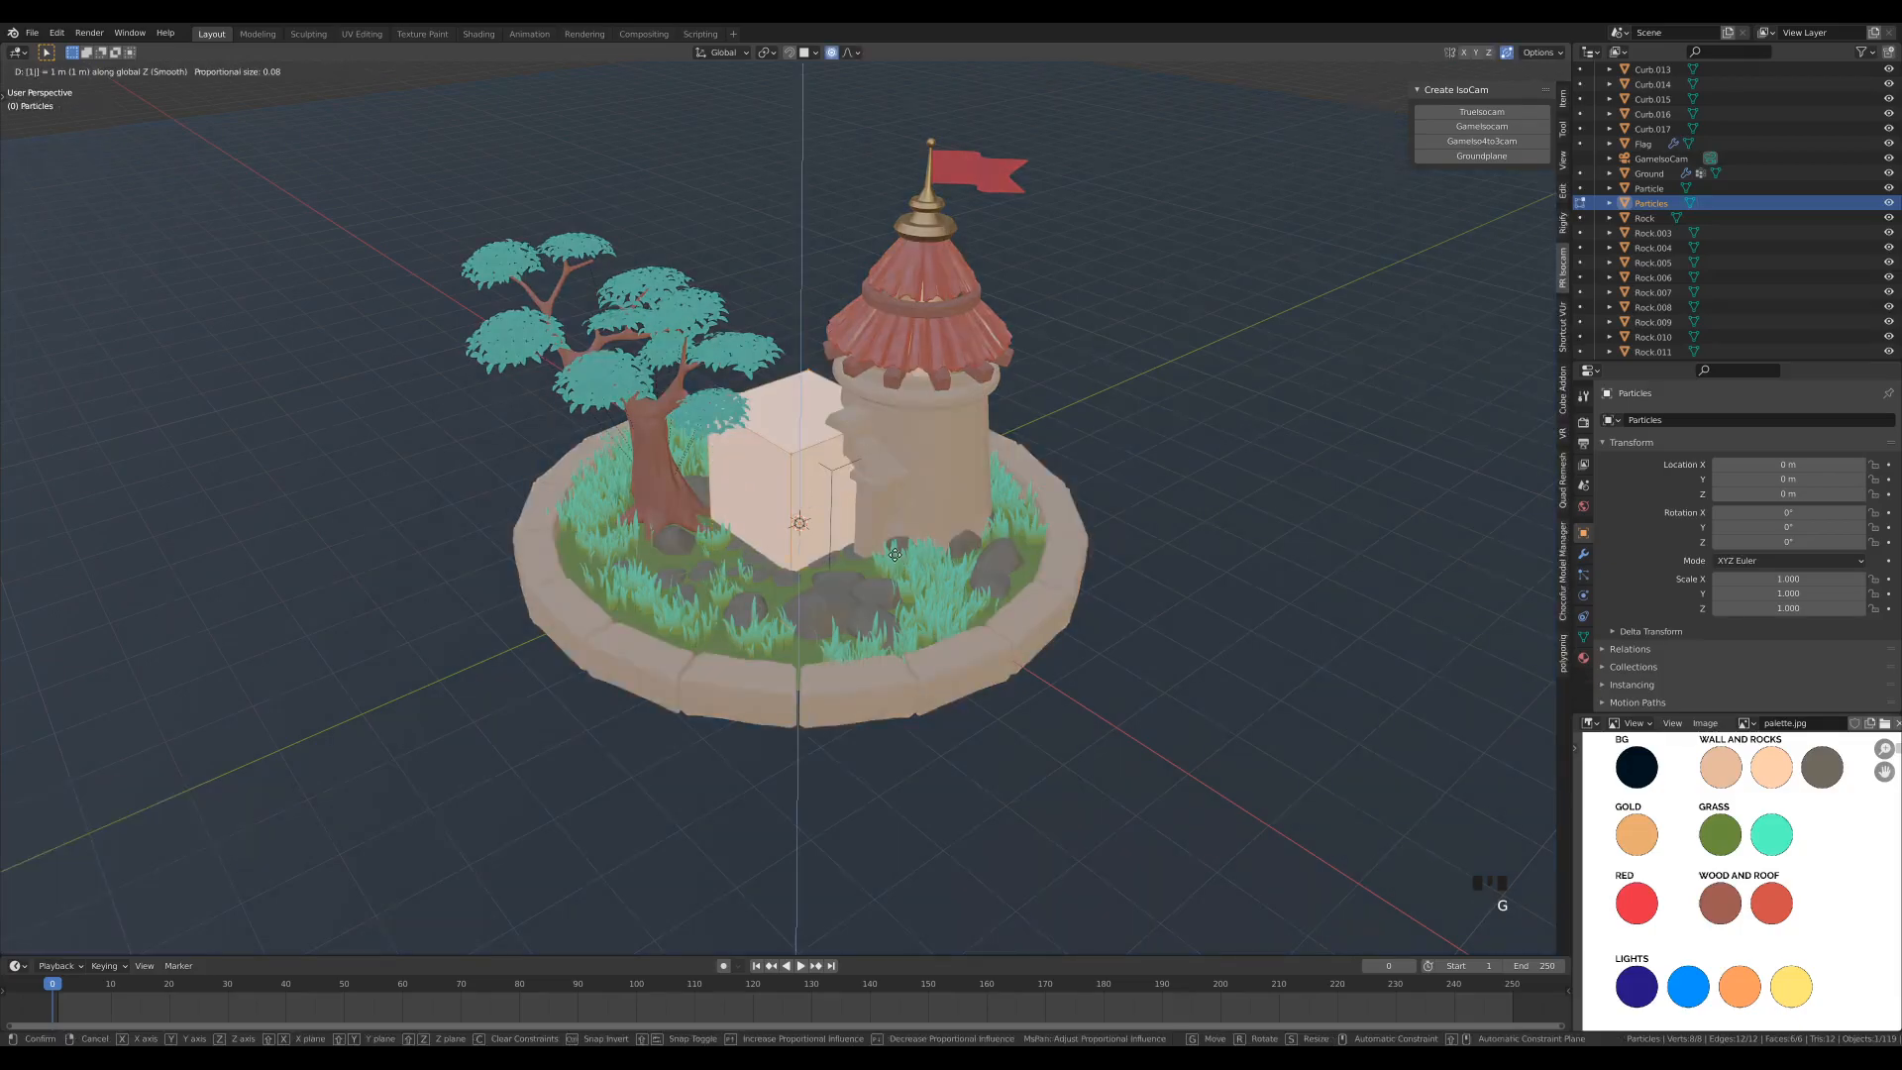
key(Return)
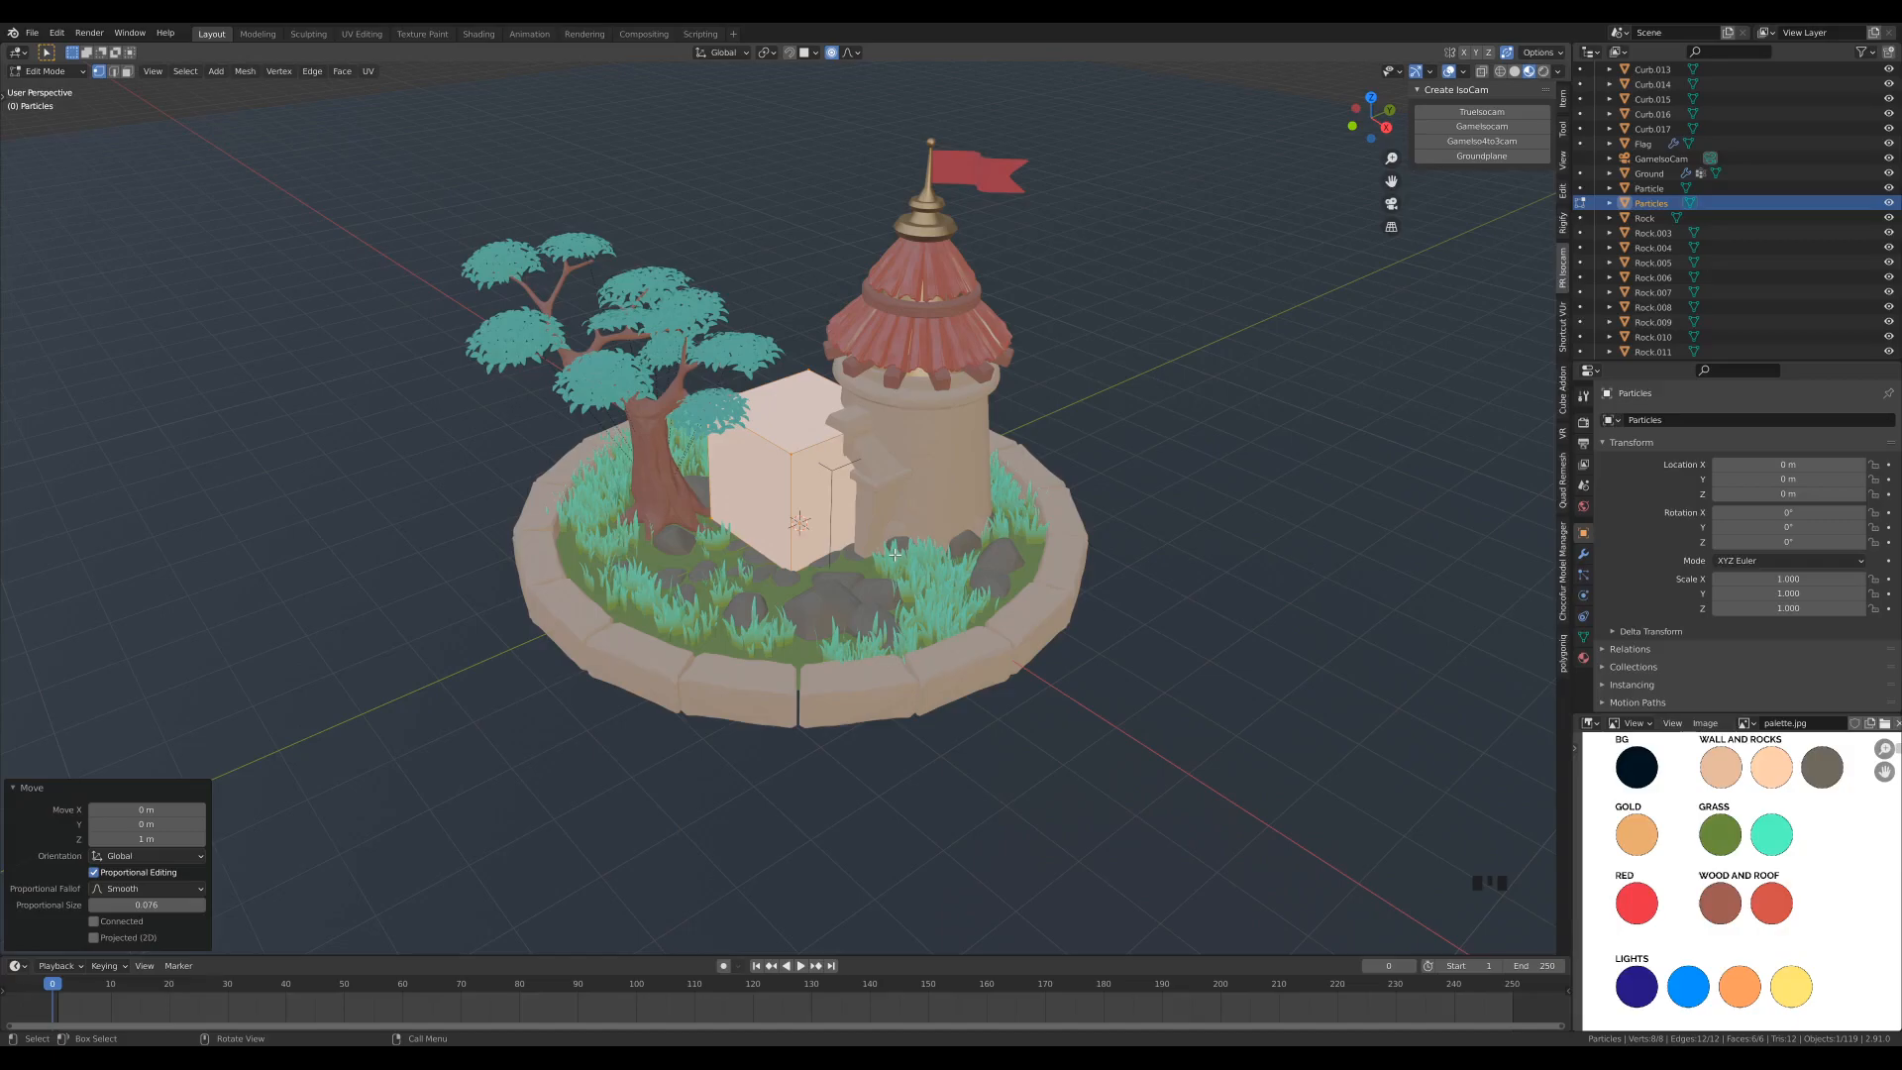
key(Tab)
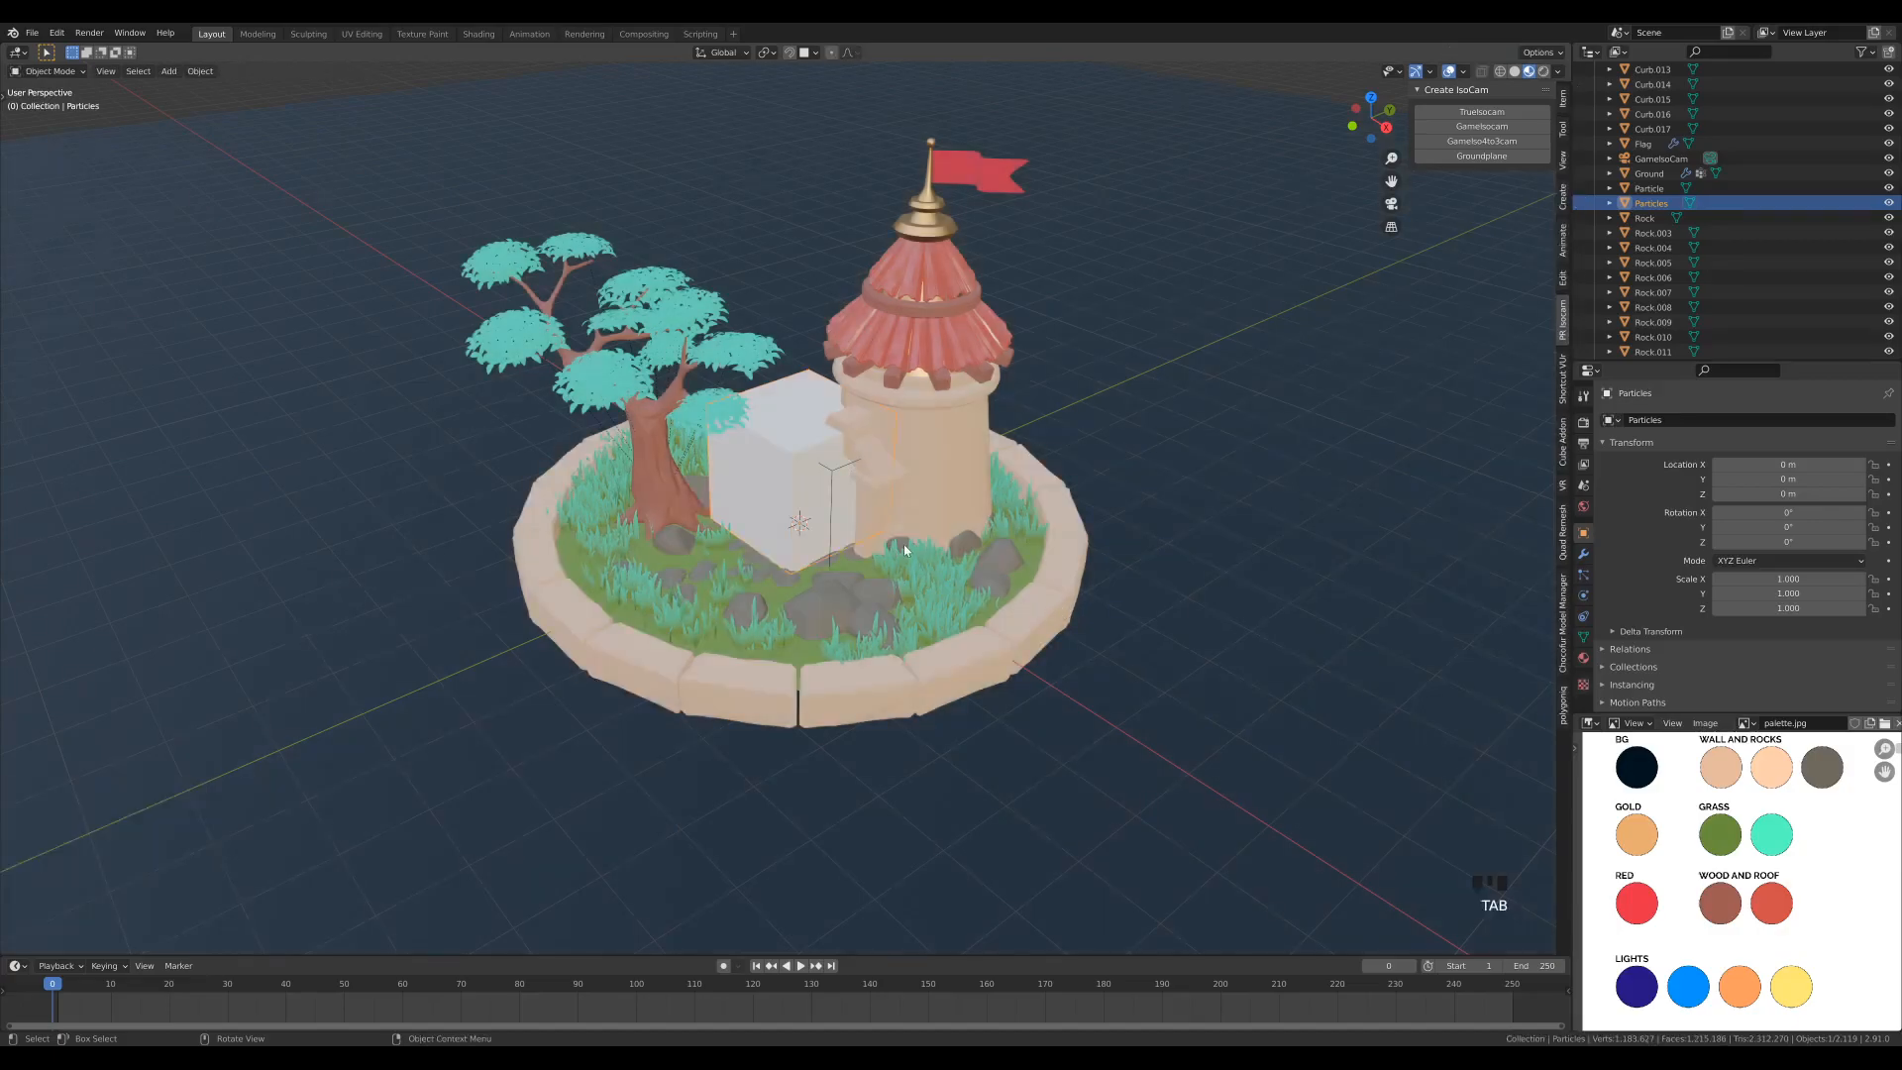
- Scale the Particles cube uniformly by about 3.18 and lower it about 0.72 m along Z to enclose the diorama
scroll(904, 543, down, 3)
key(s)
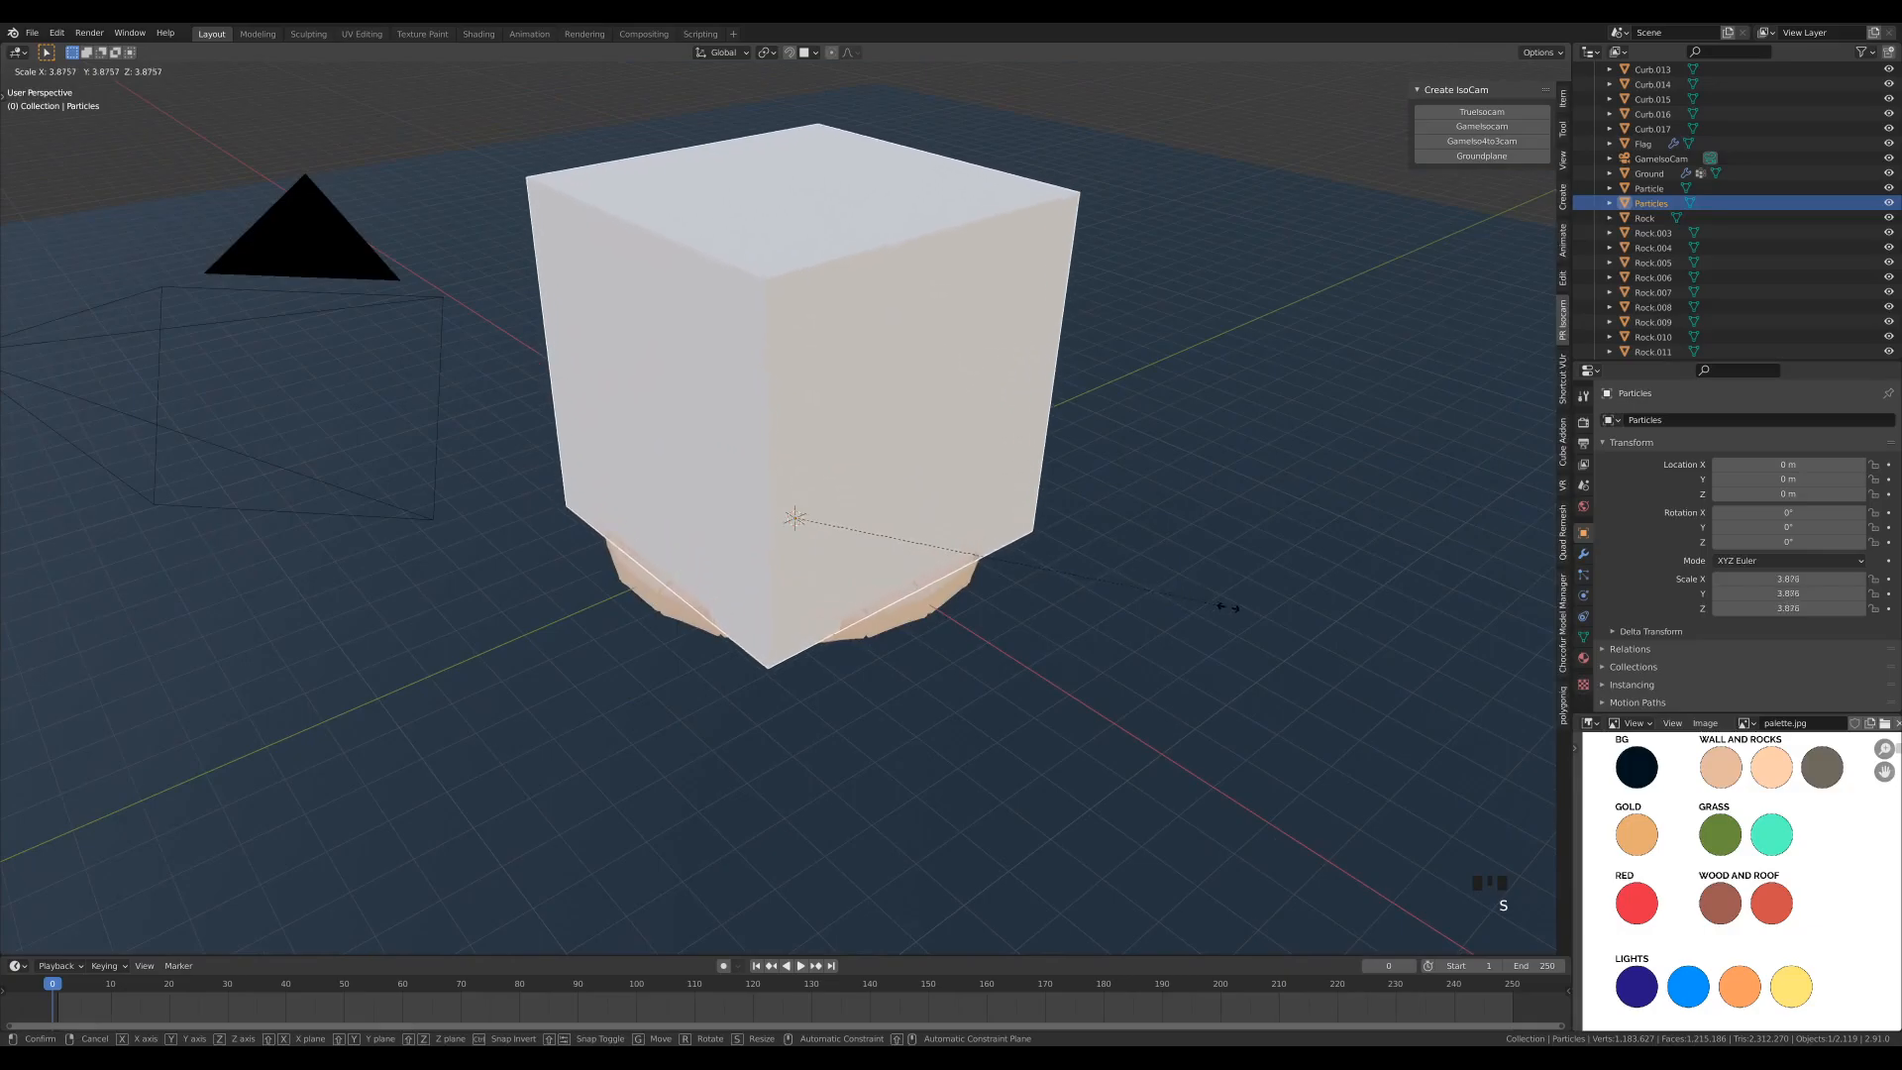
click(1158, 510)
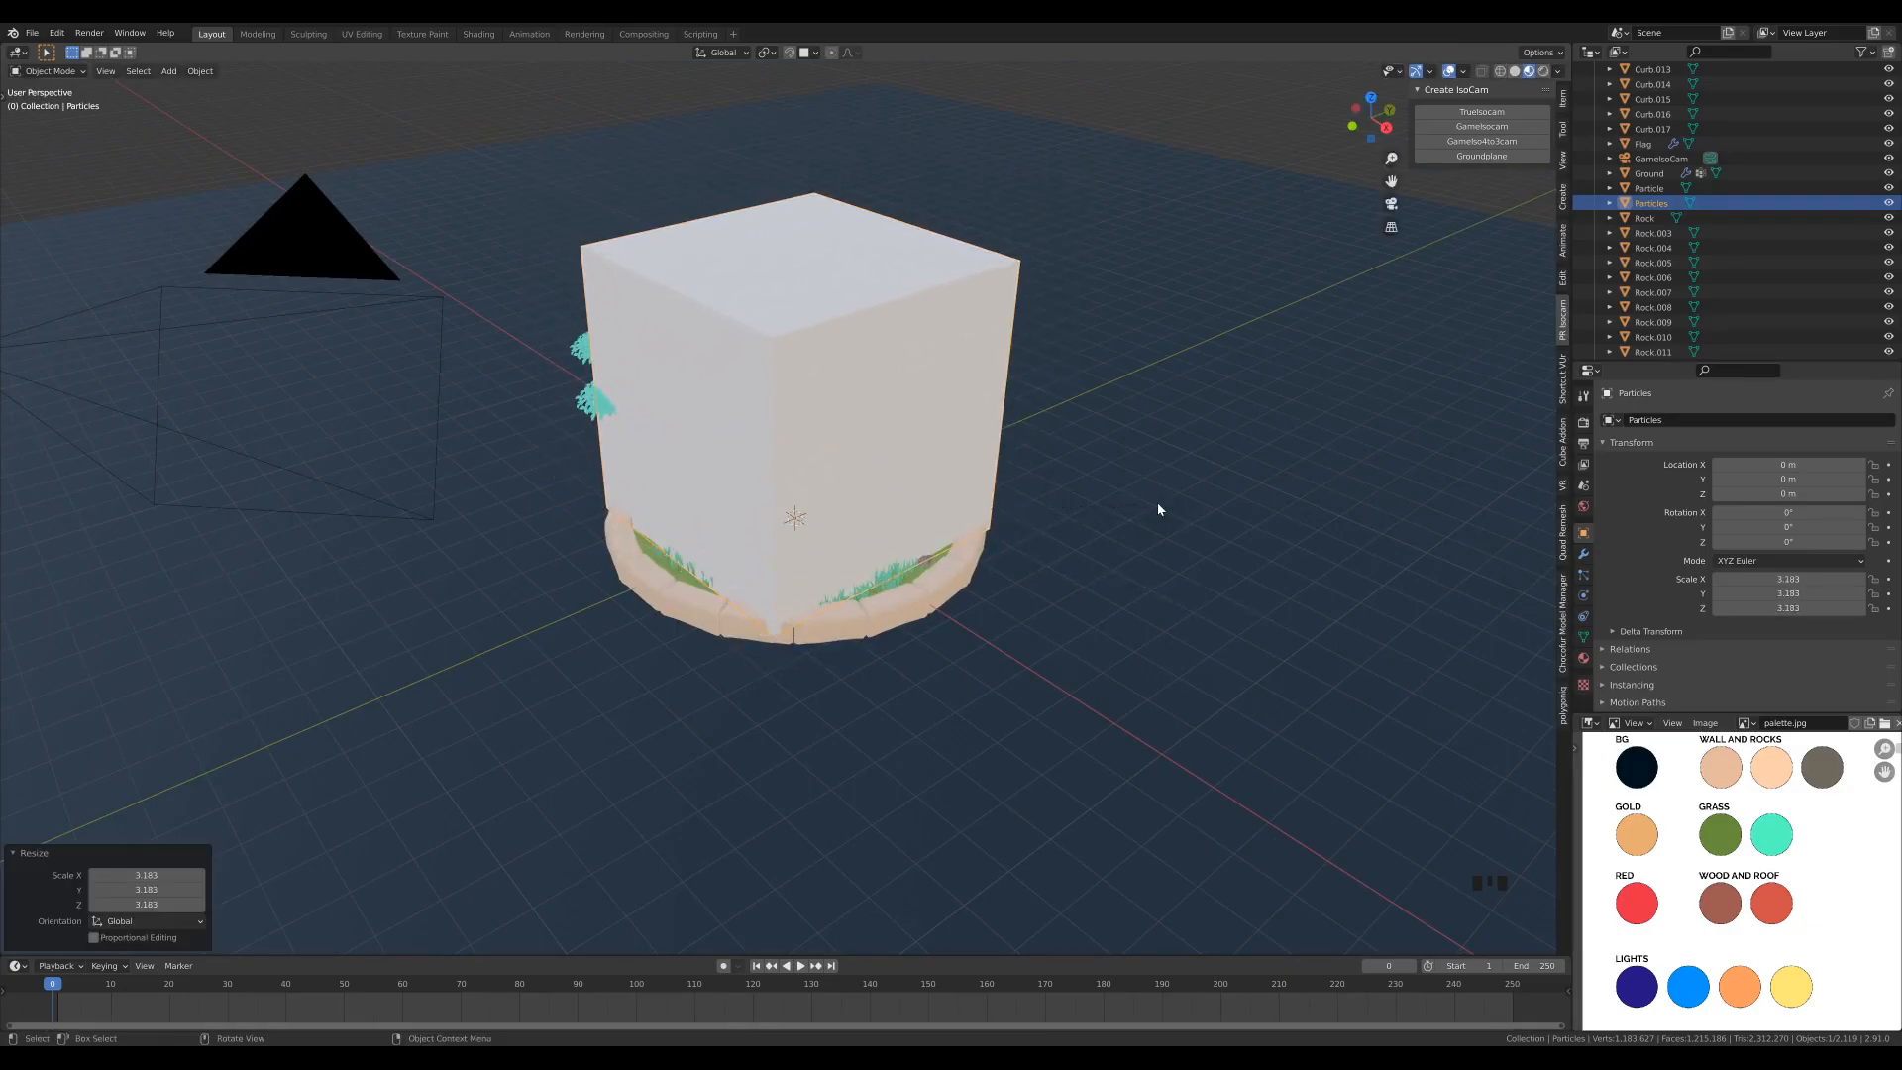
key(g)
key(z)
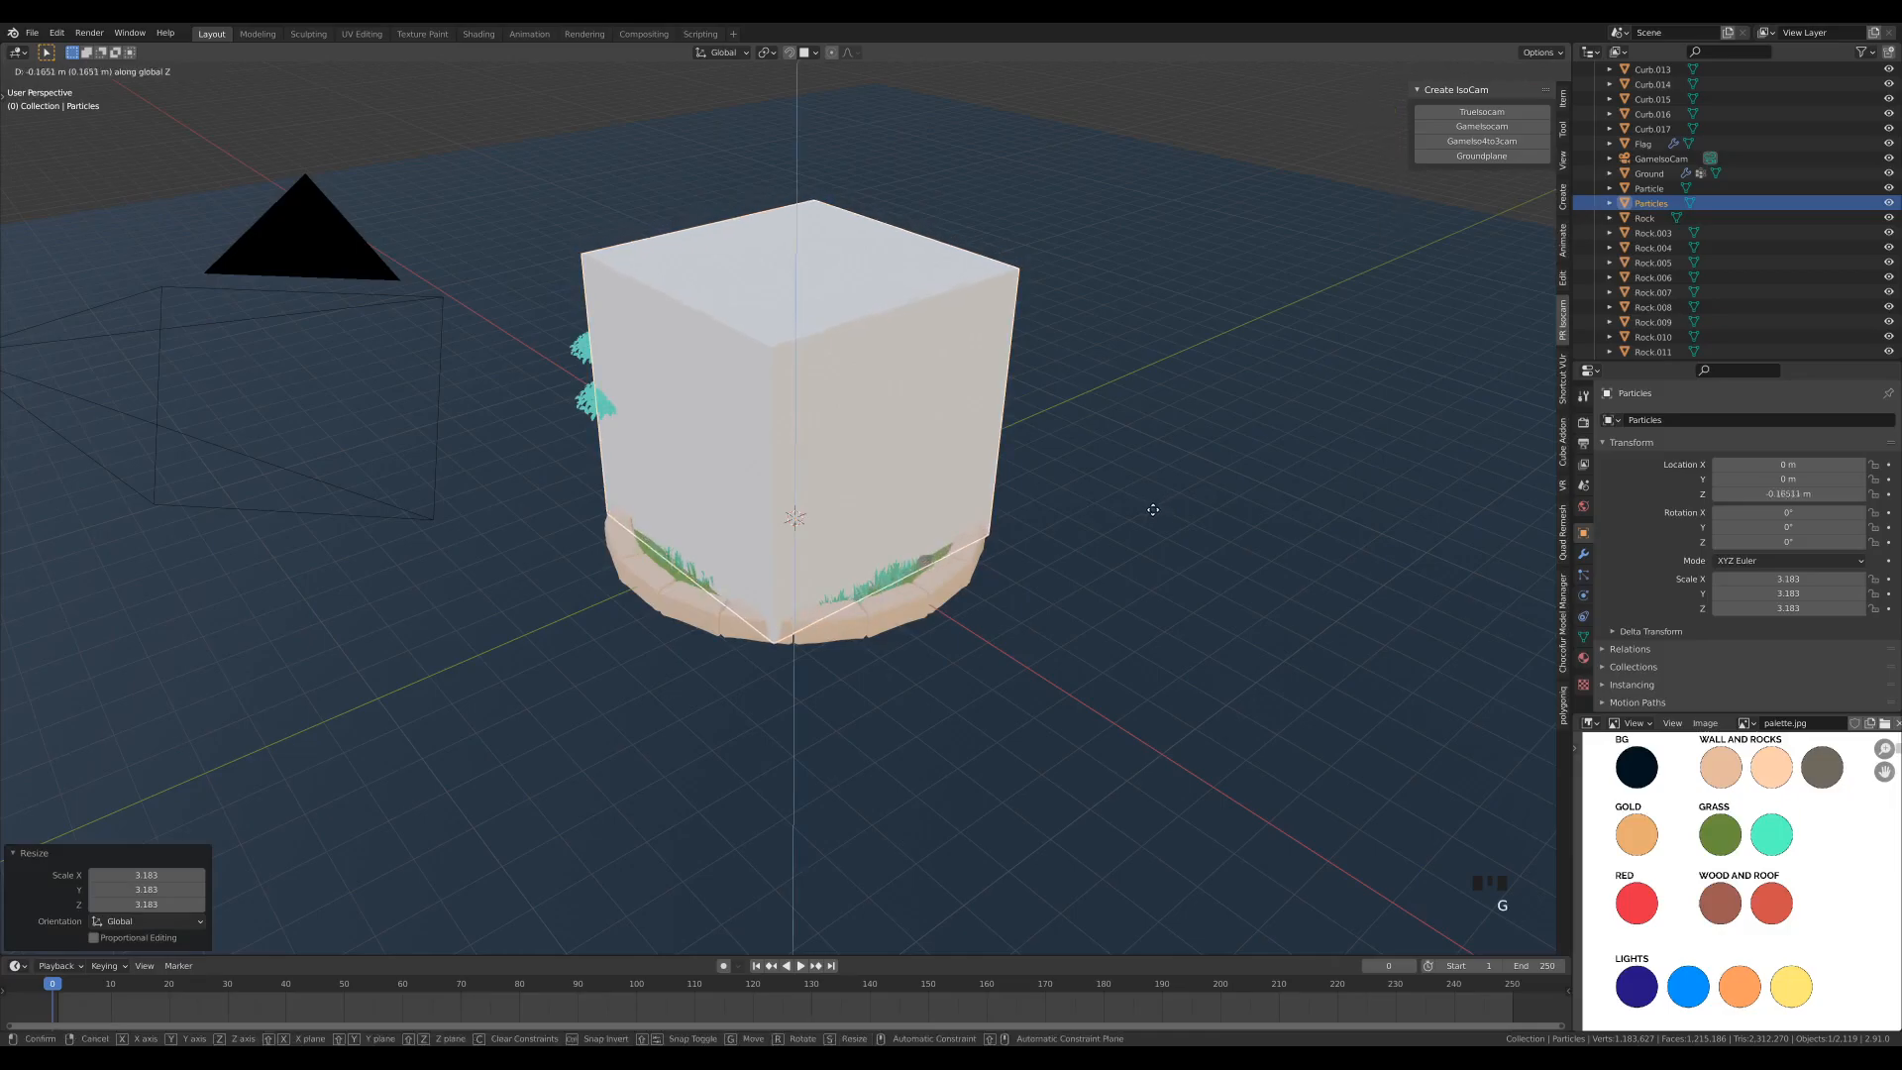
click(1146, 535)
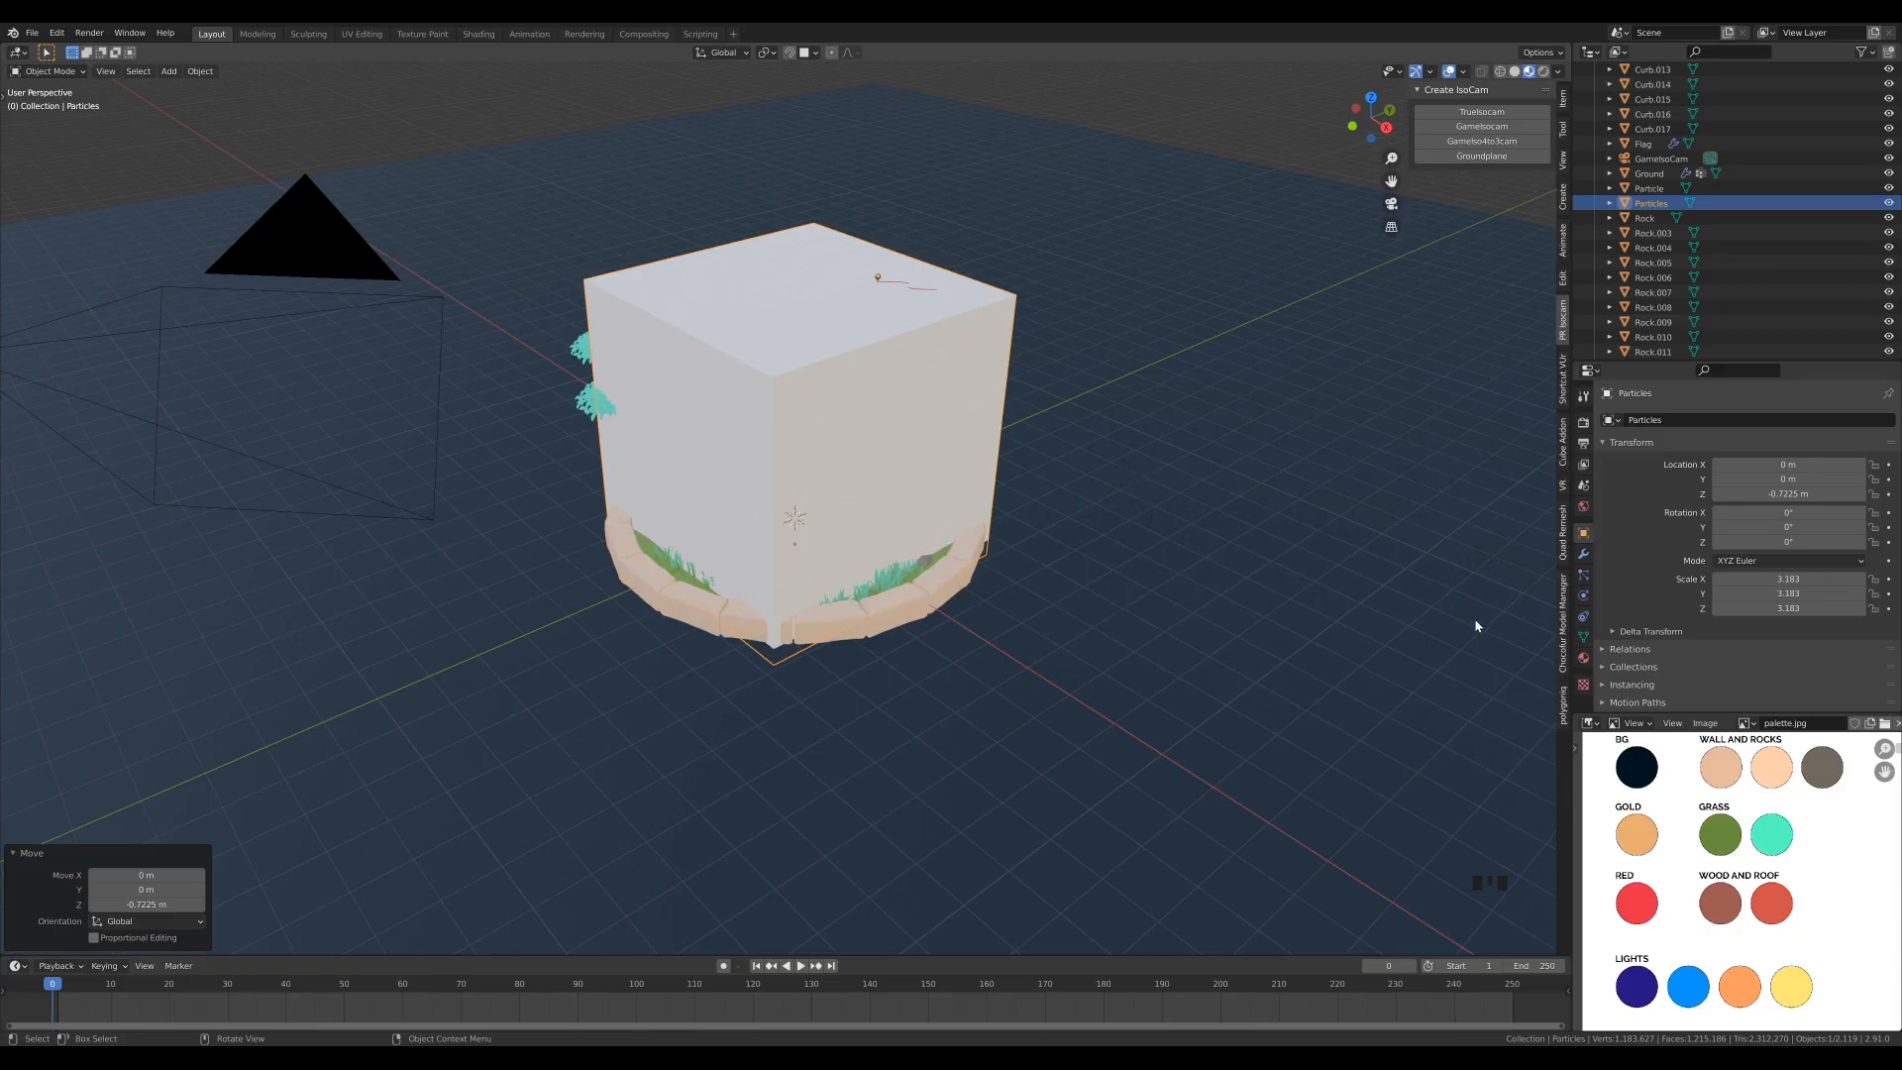
- Create a new material on the large cube and name it Particles
click(1583, 658)
click(1677, 482)
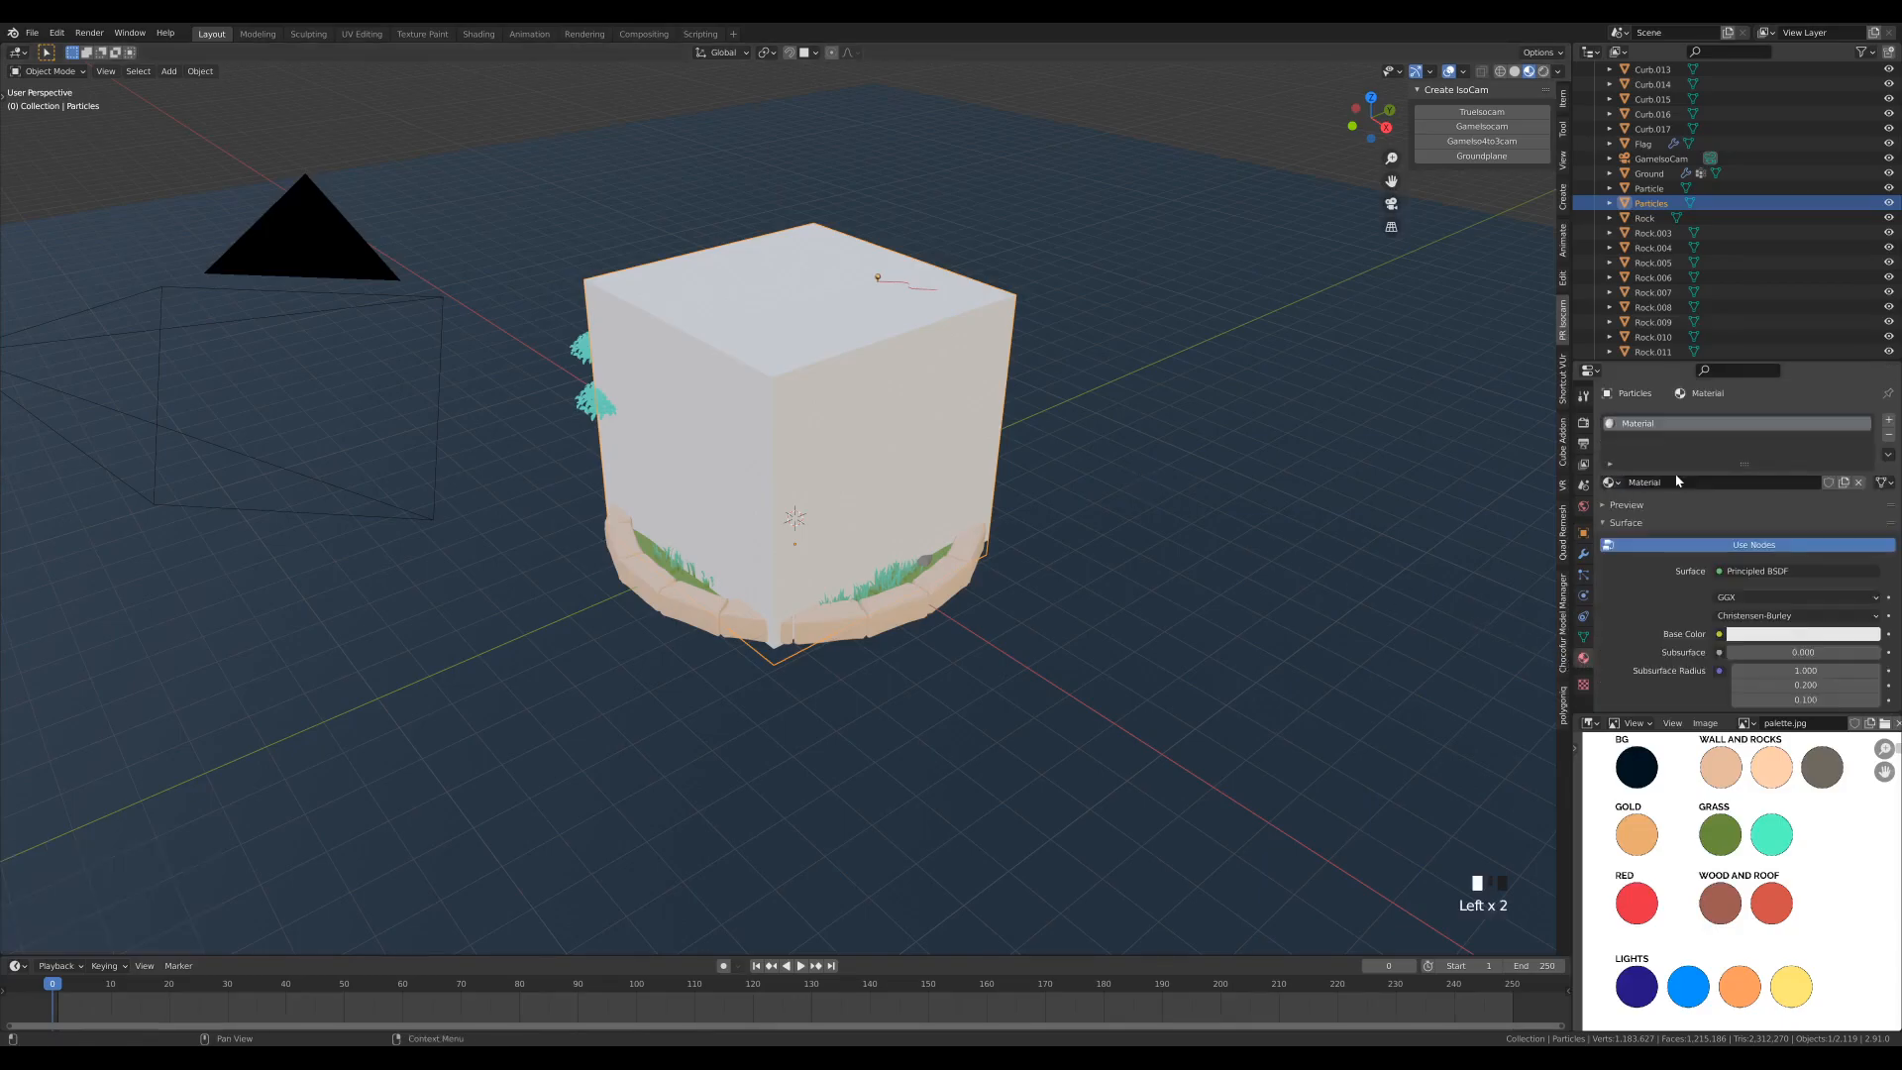
double_click(1633, 426)
text(Particles)
key(Return)
- Set the Particles material's Blend Mode and Shadow Mode both to Alpha Clip
scroll(1684, 574, down, 19)
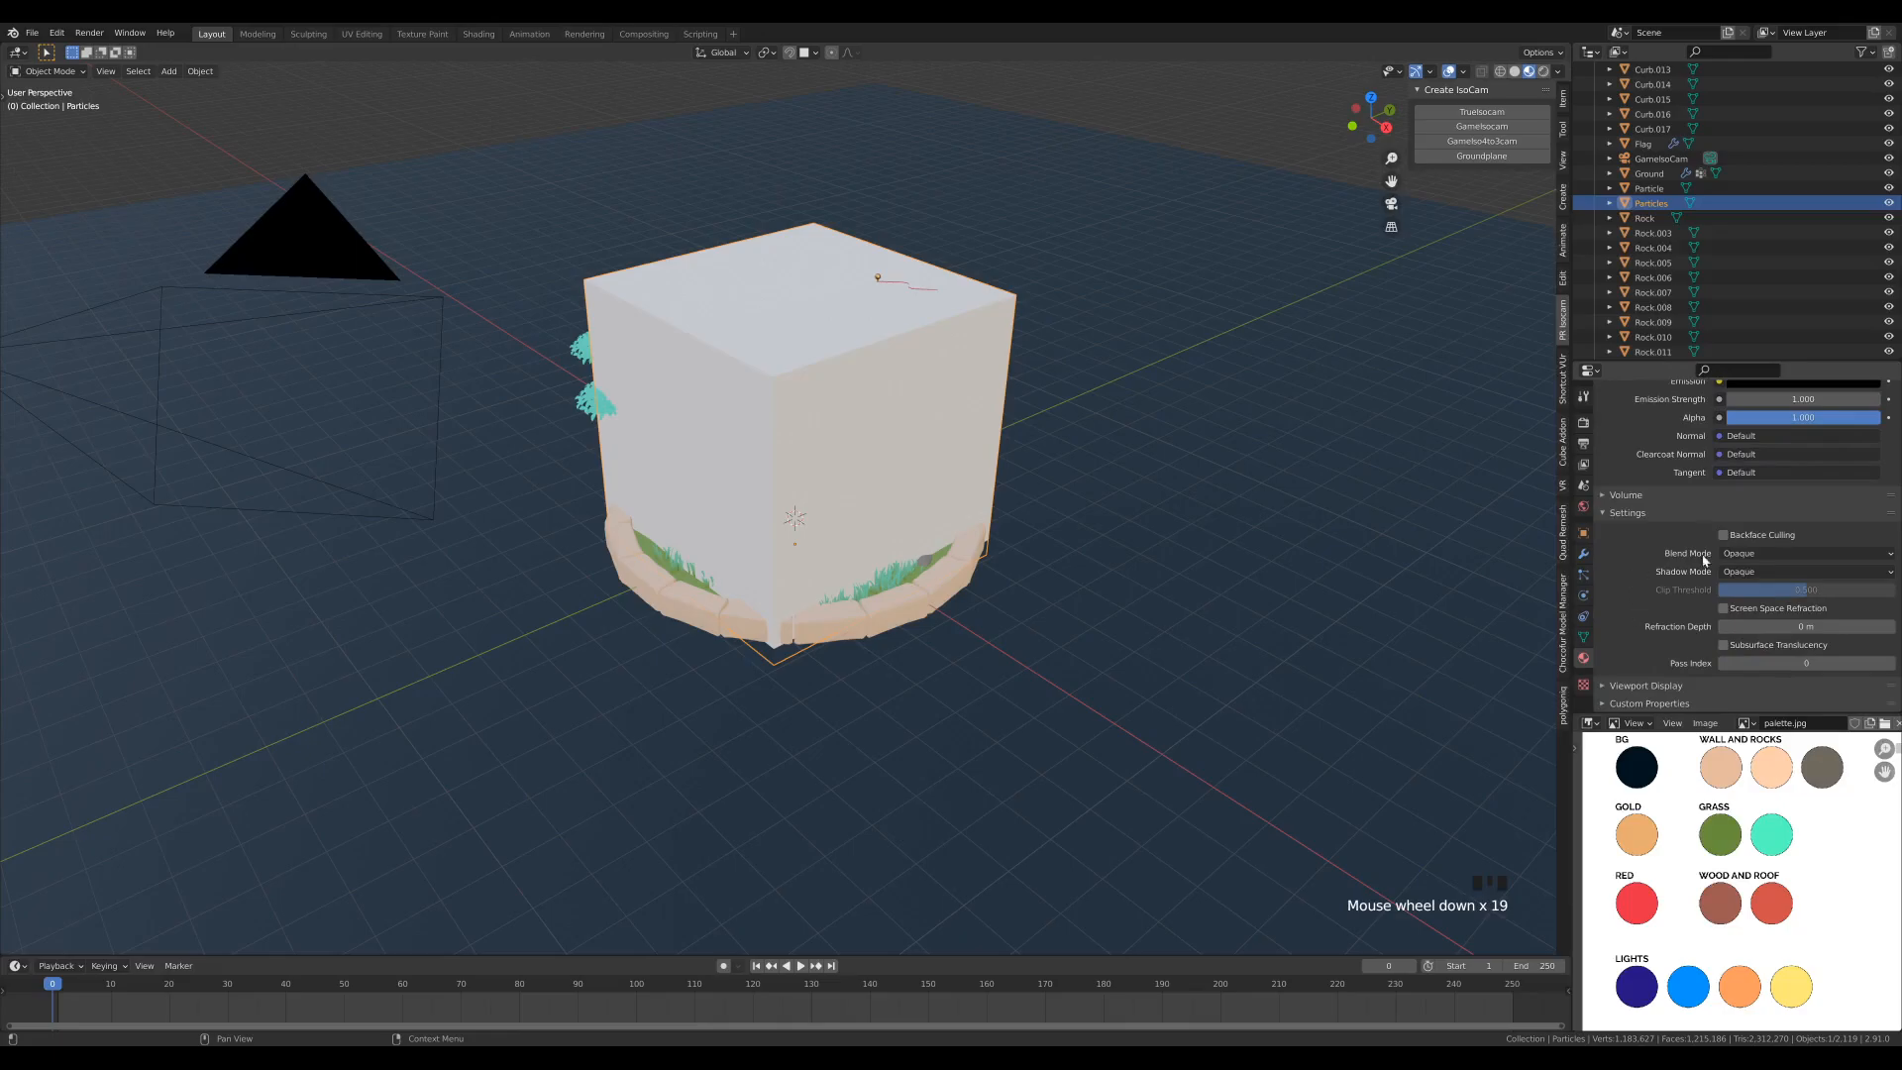
click(1759, 556)
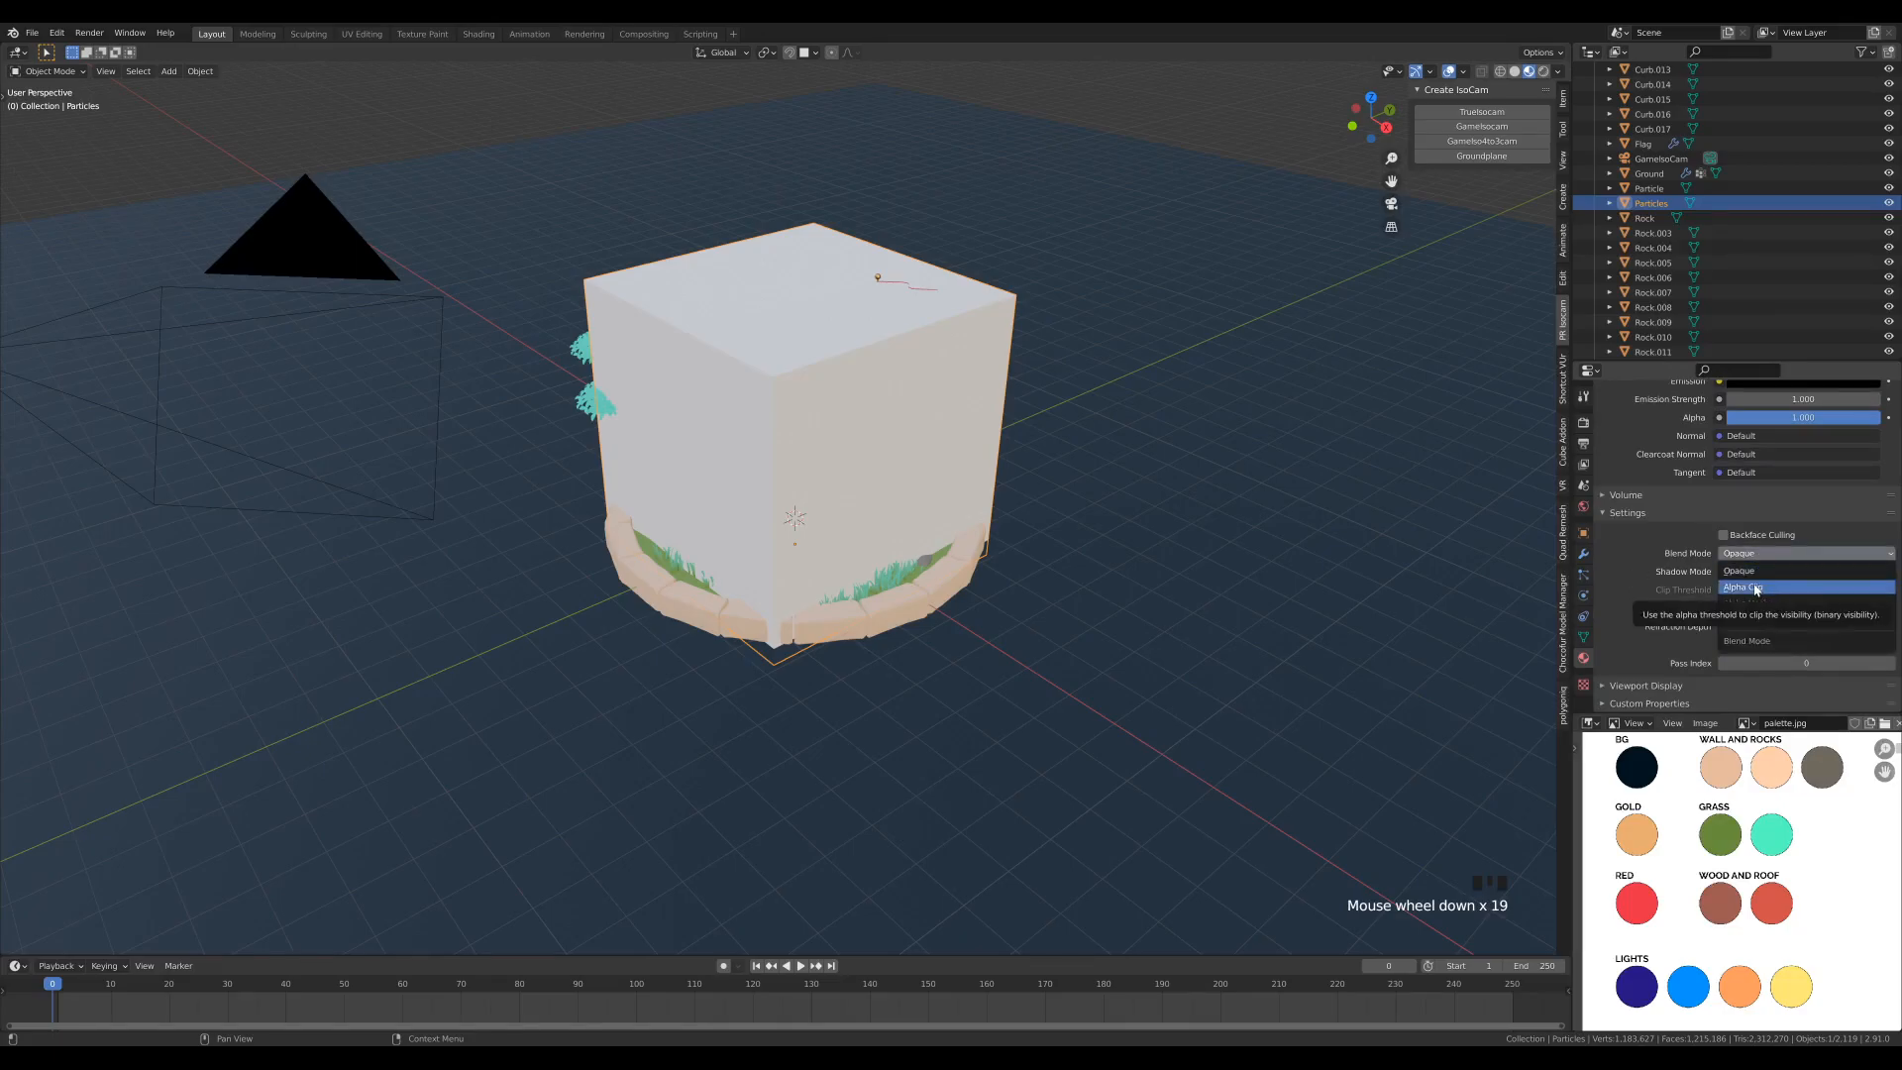
click(1745, 587)
click(1744, 573)
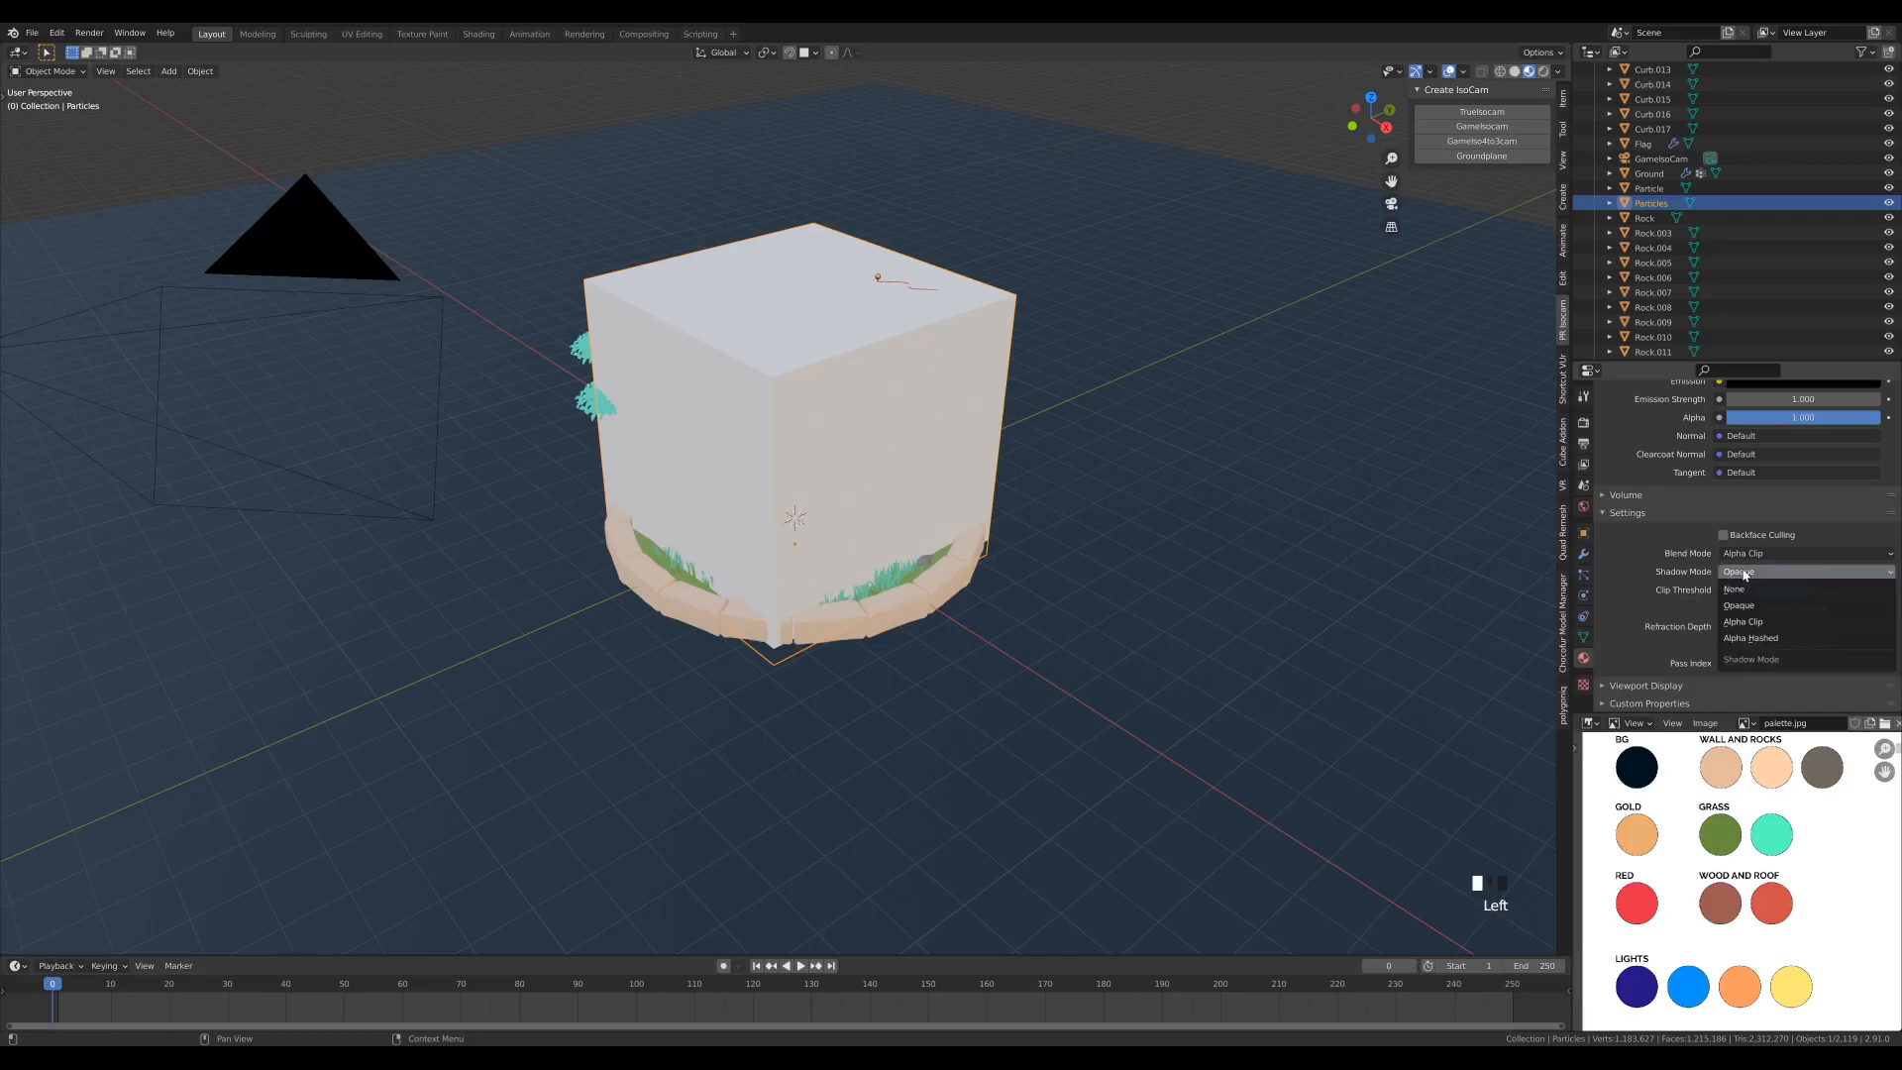
click(1749, 621)
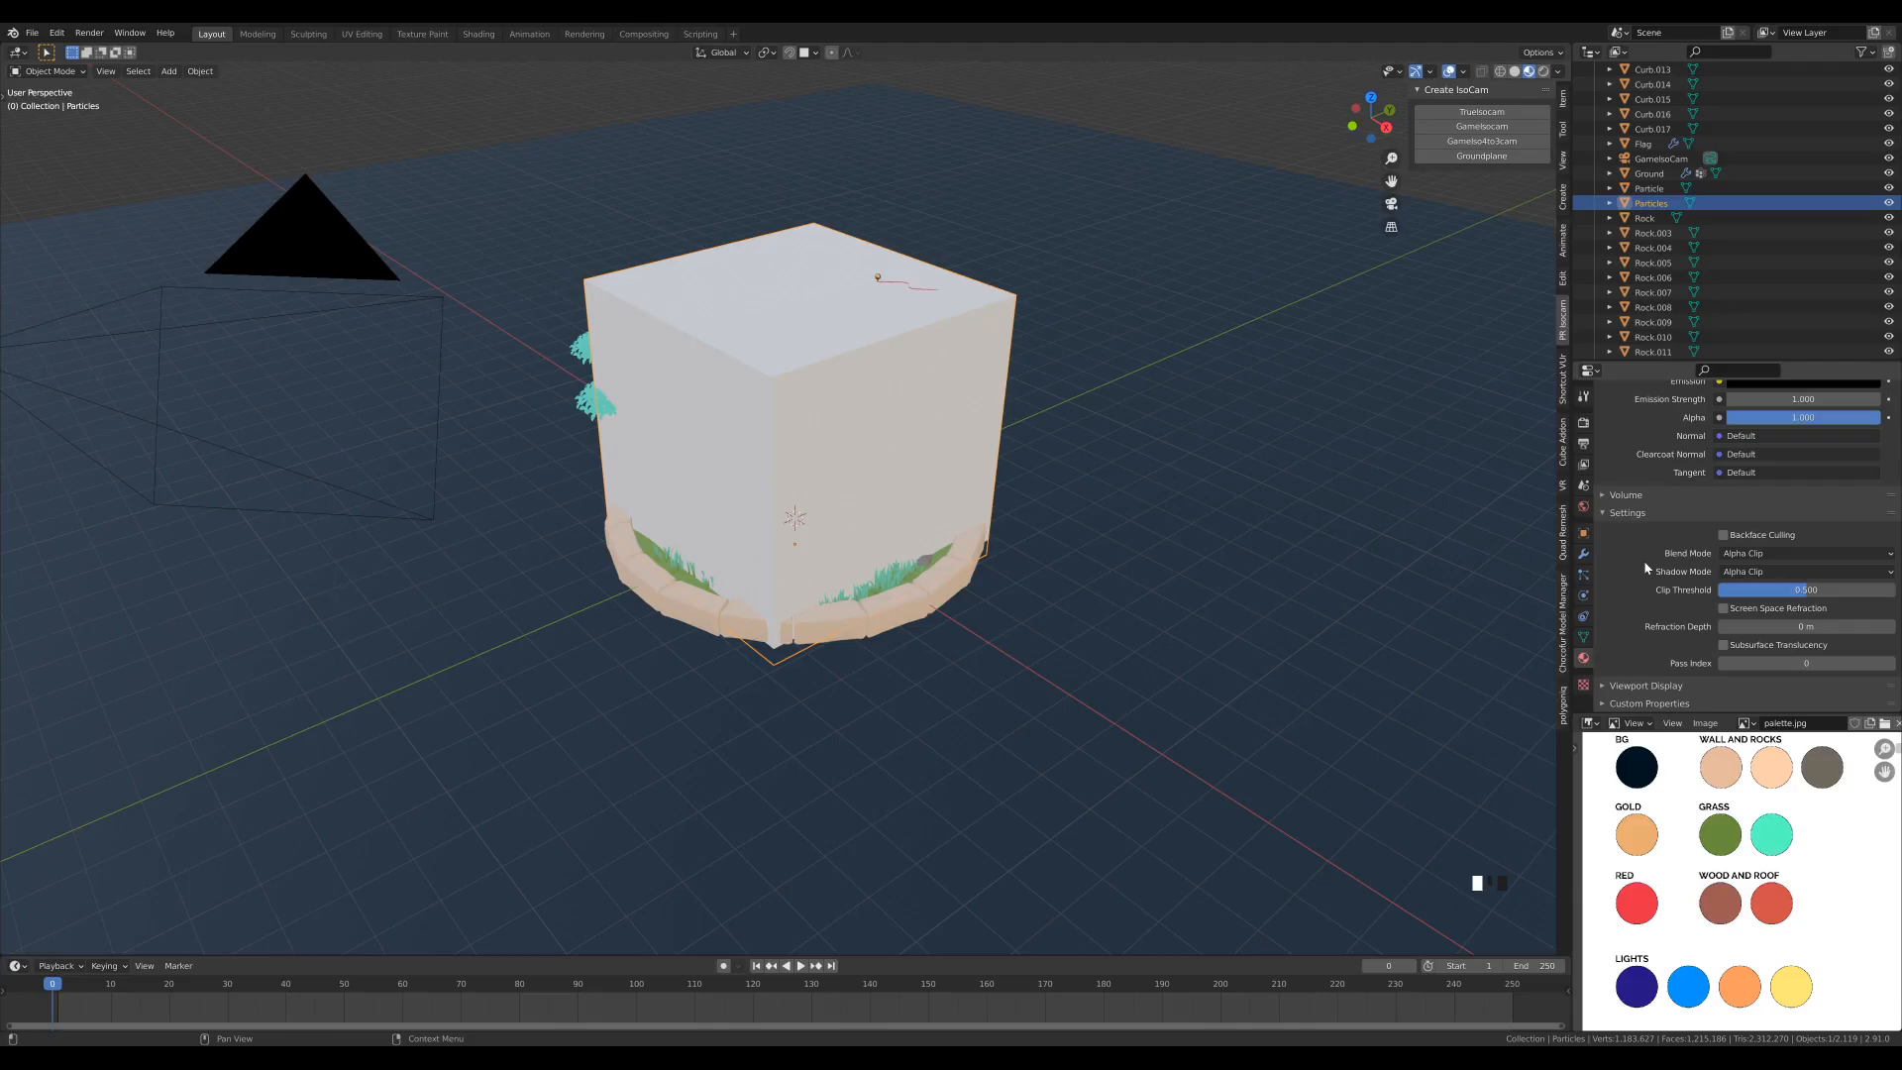
- Make the large cube fully transparent by lowering the Particles material's Alpha to 0
scroll(1625, 618, up, 5)
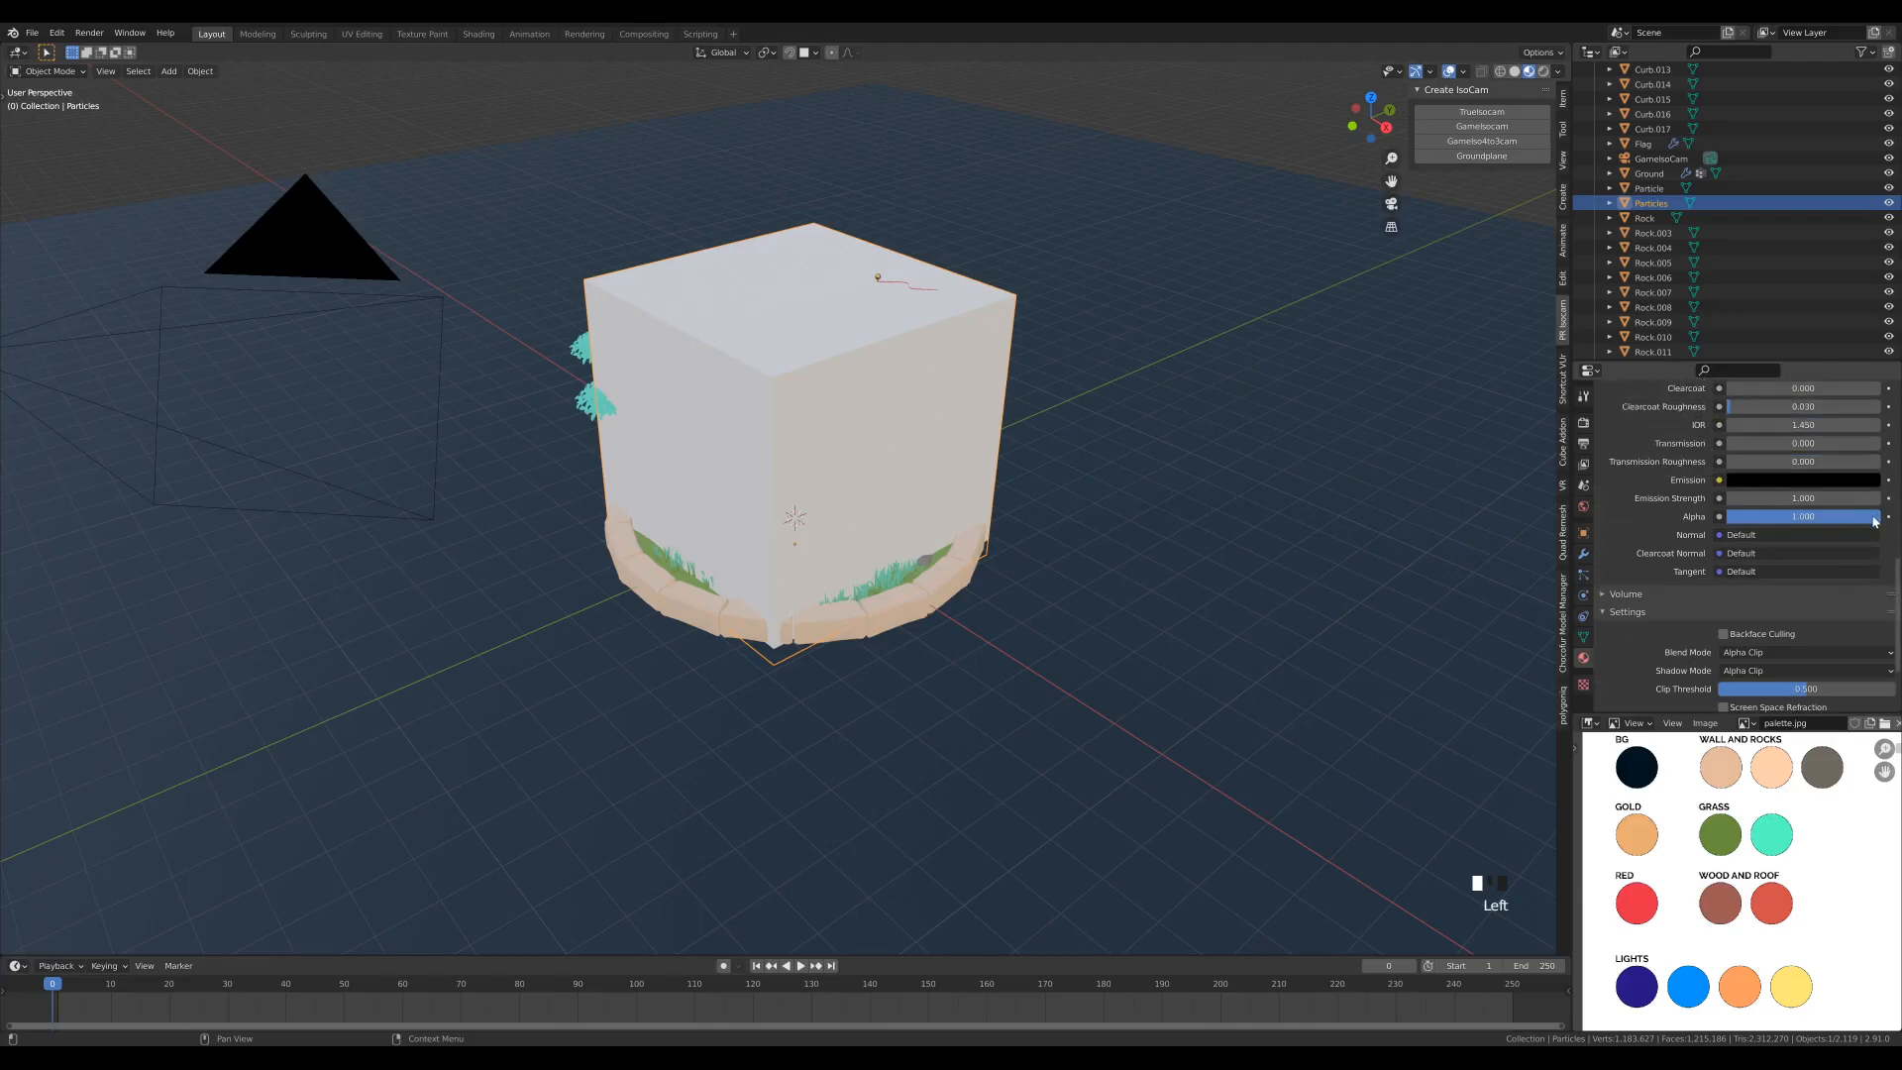
drag(1850, 516, 1696, 516)
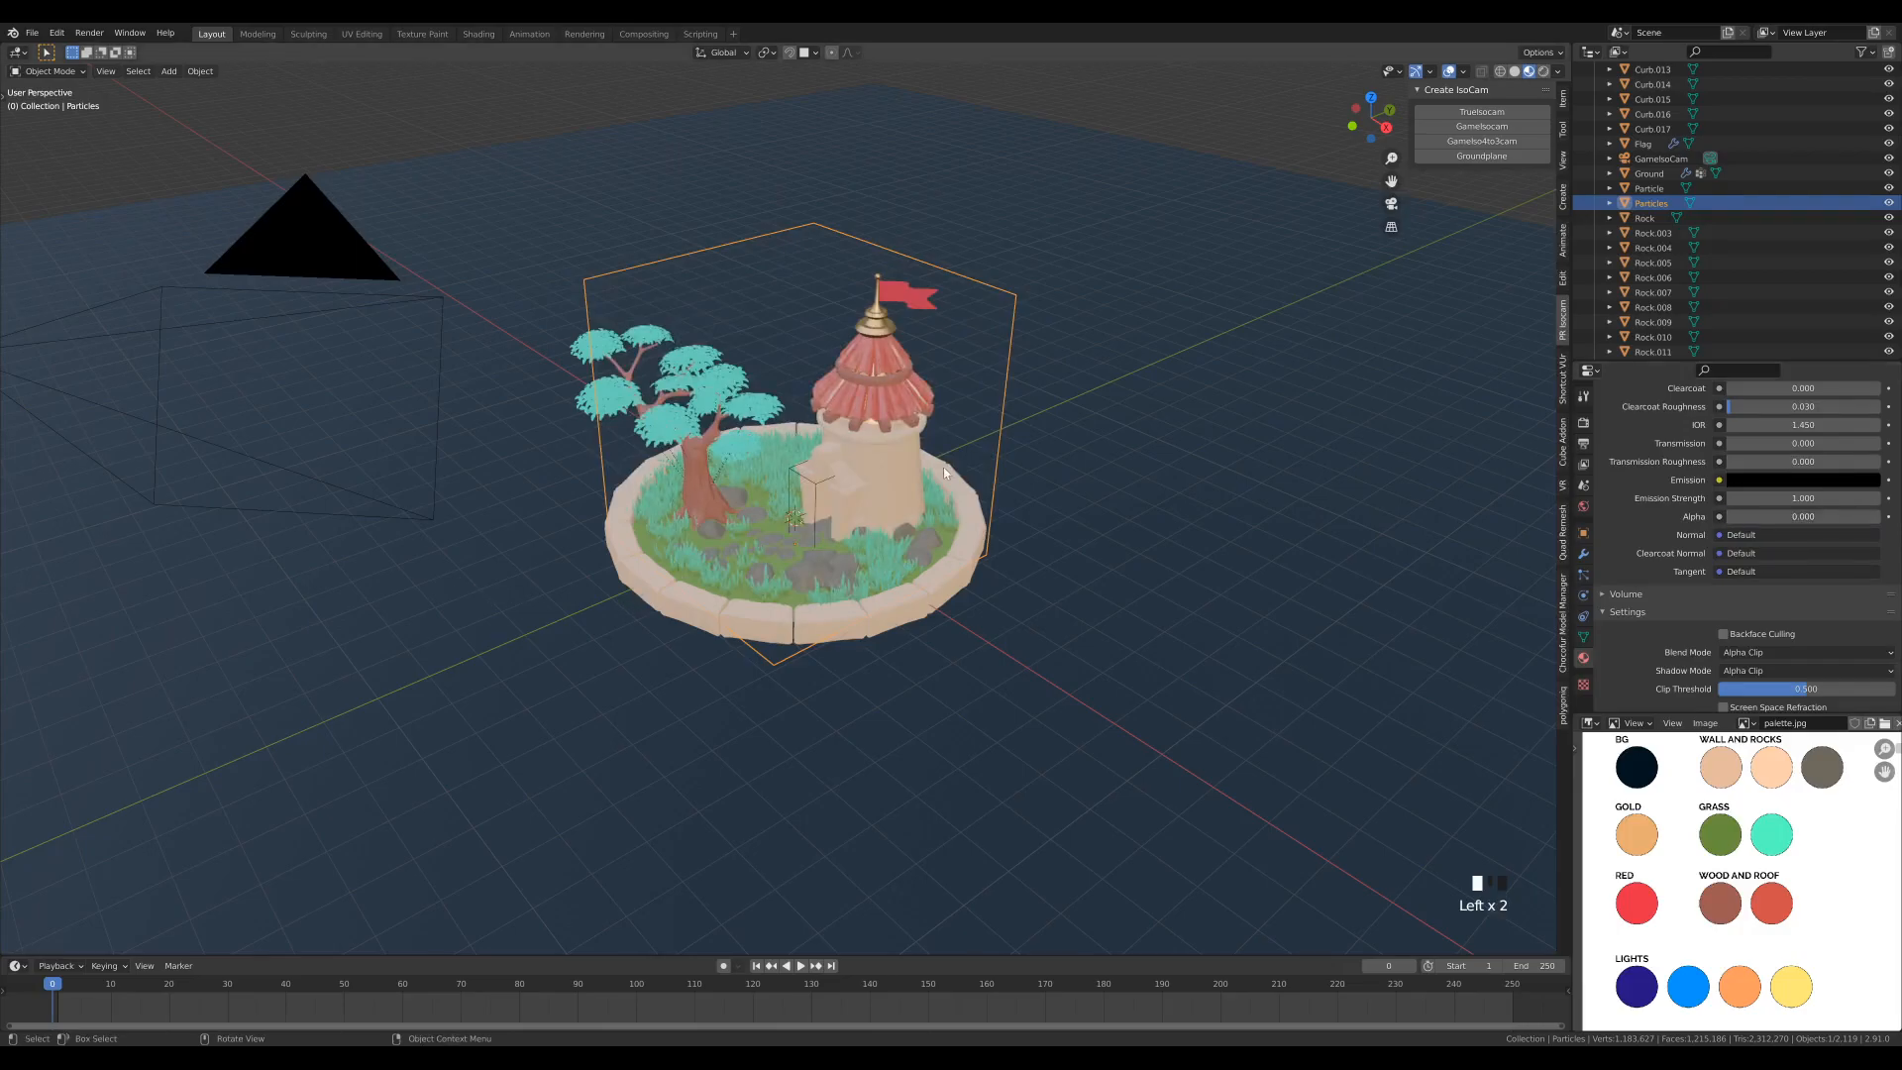
mouse_move(1002, 524)
middle_down()
mouse_move(1097, 507)
mouse_move(951, 526)
mouse_move(1011, 521)
middle_up()
scroll(966, 521, up, 2)
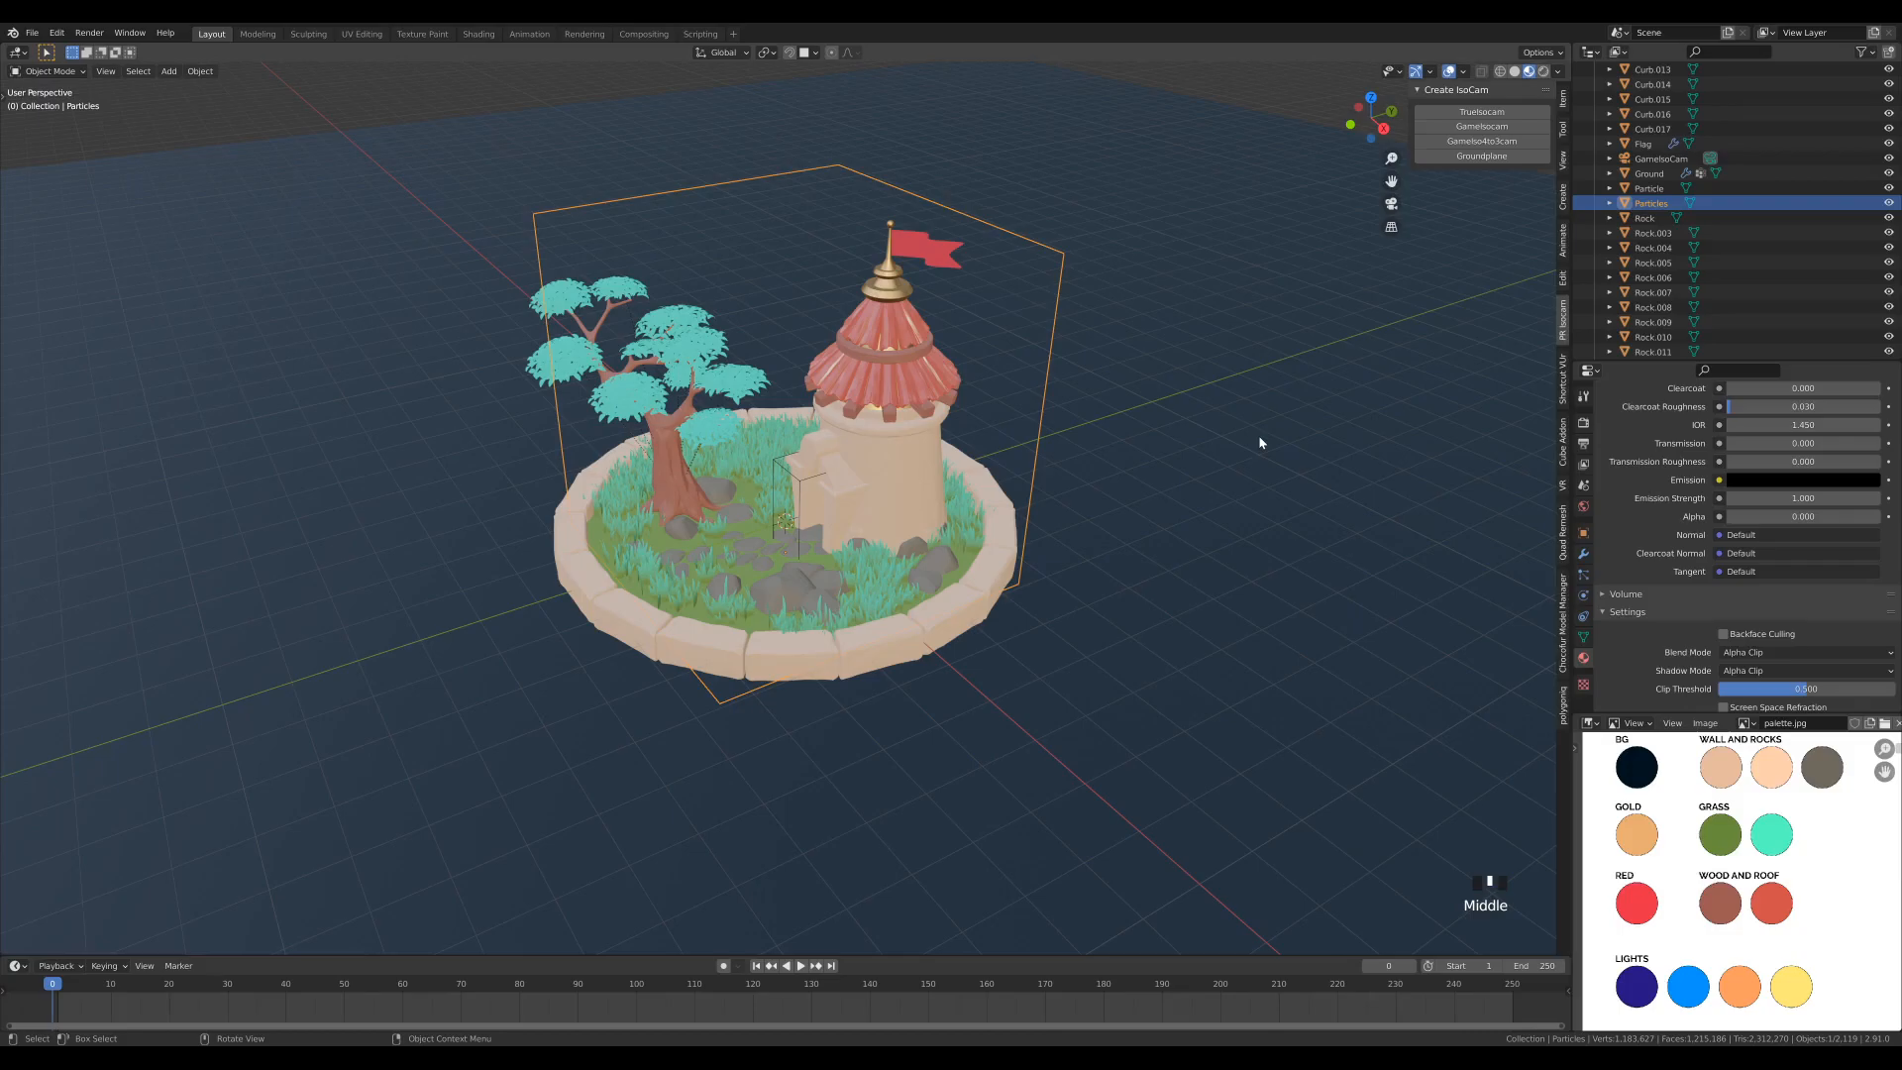
- Add an emitter particle system to the Particles cube with its emission Frame Start and End both set to 0
click(1583, 575)
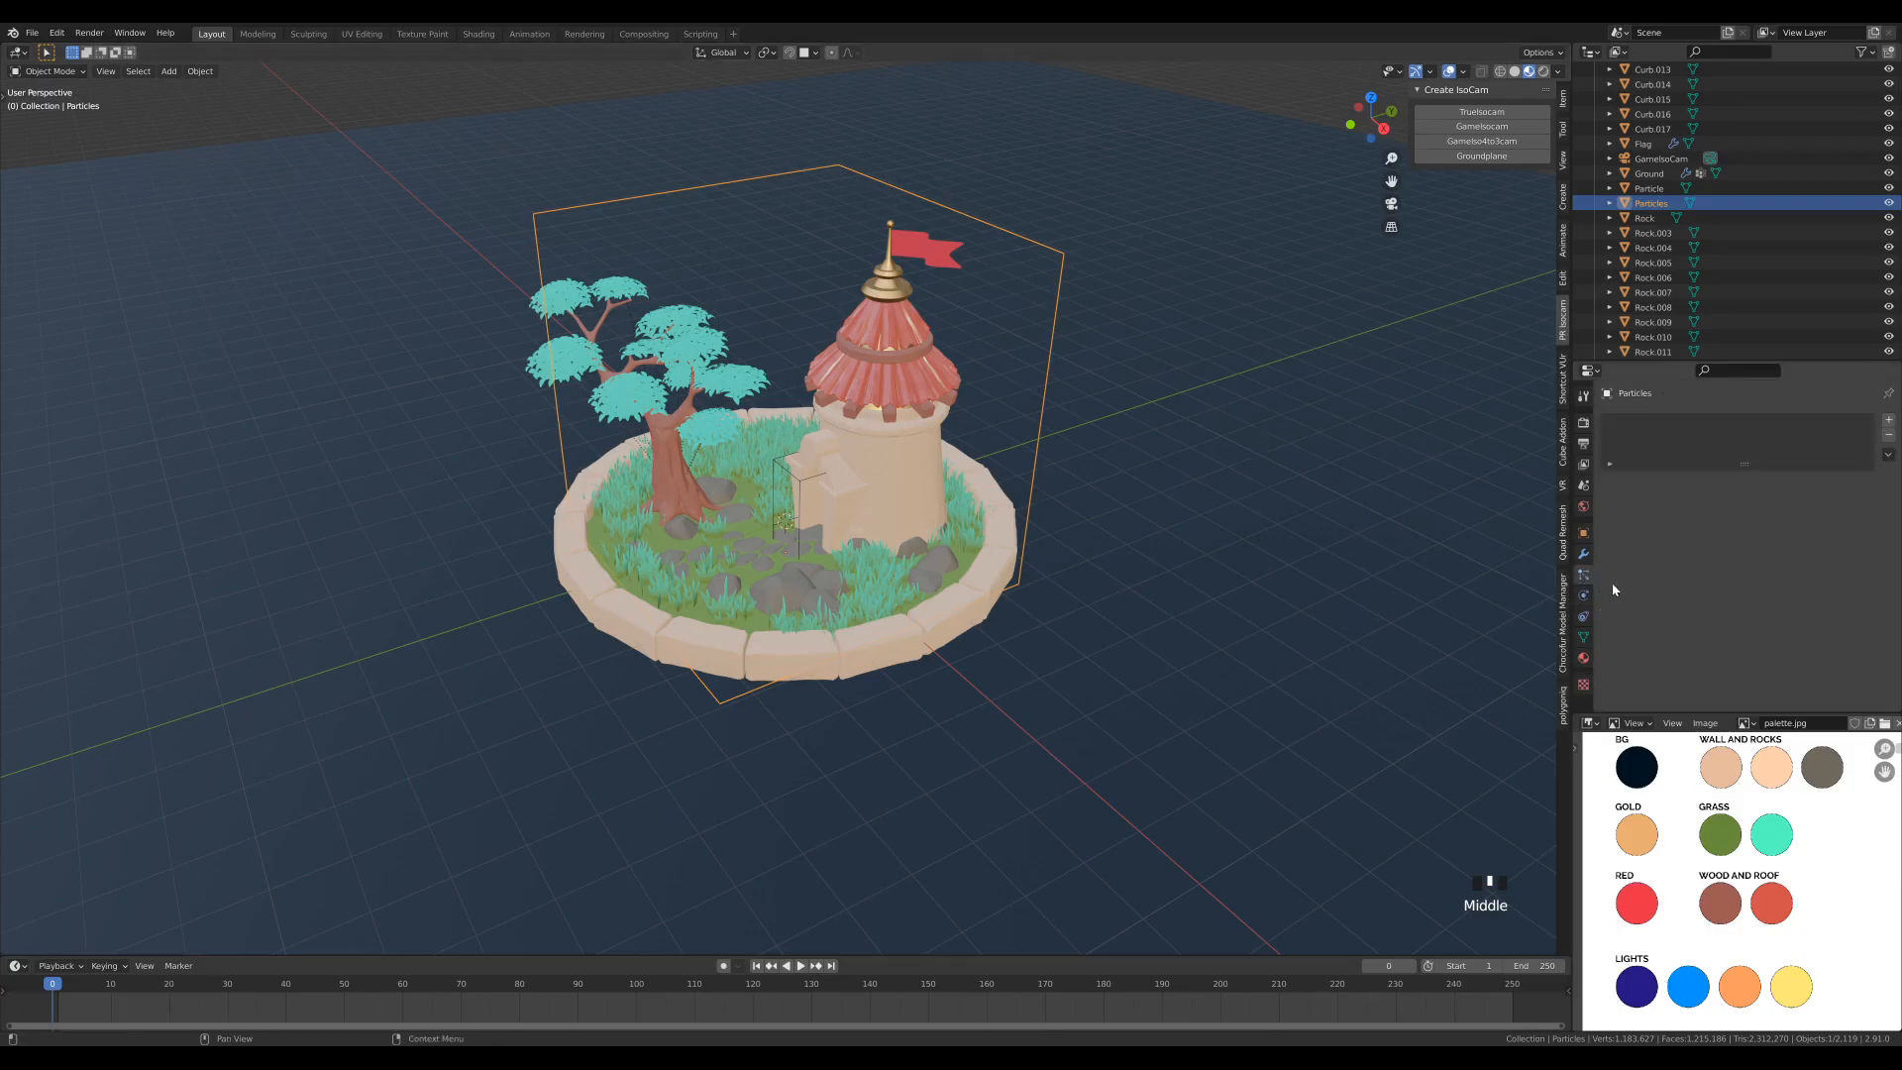
click(1888, 420)
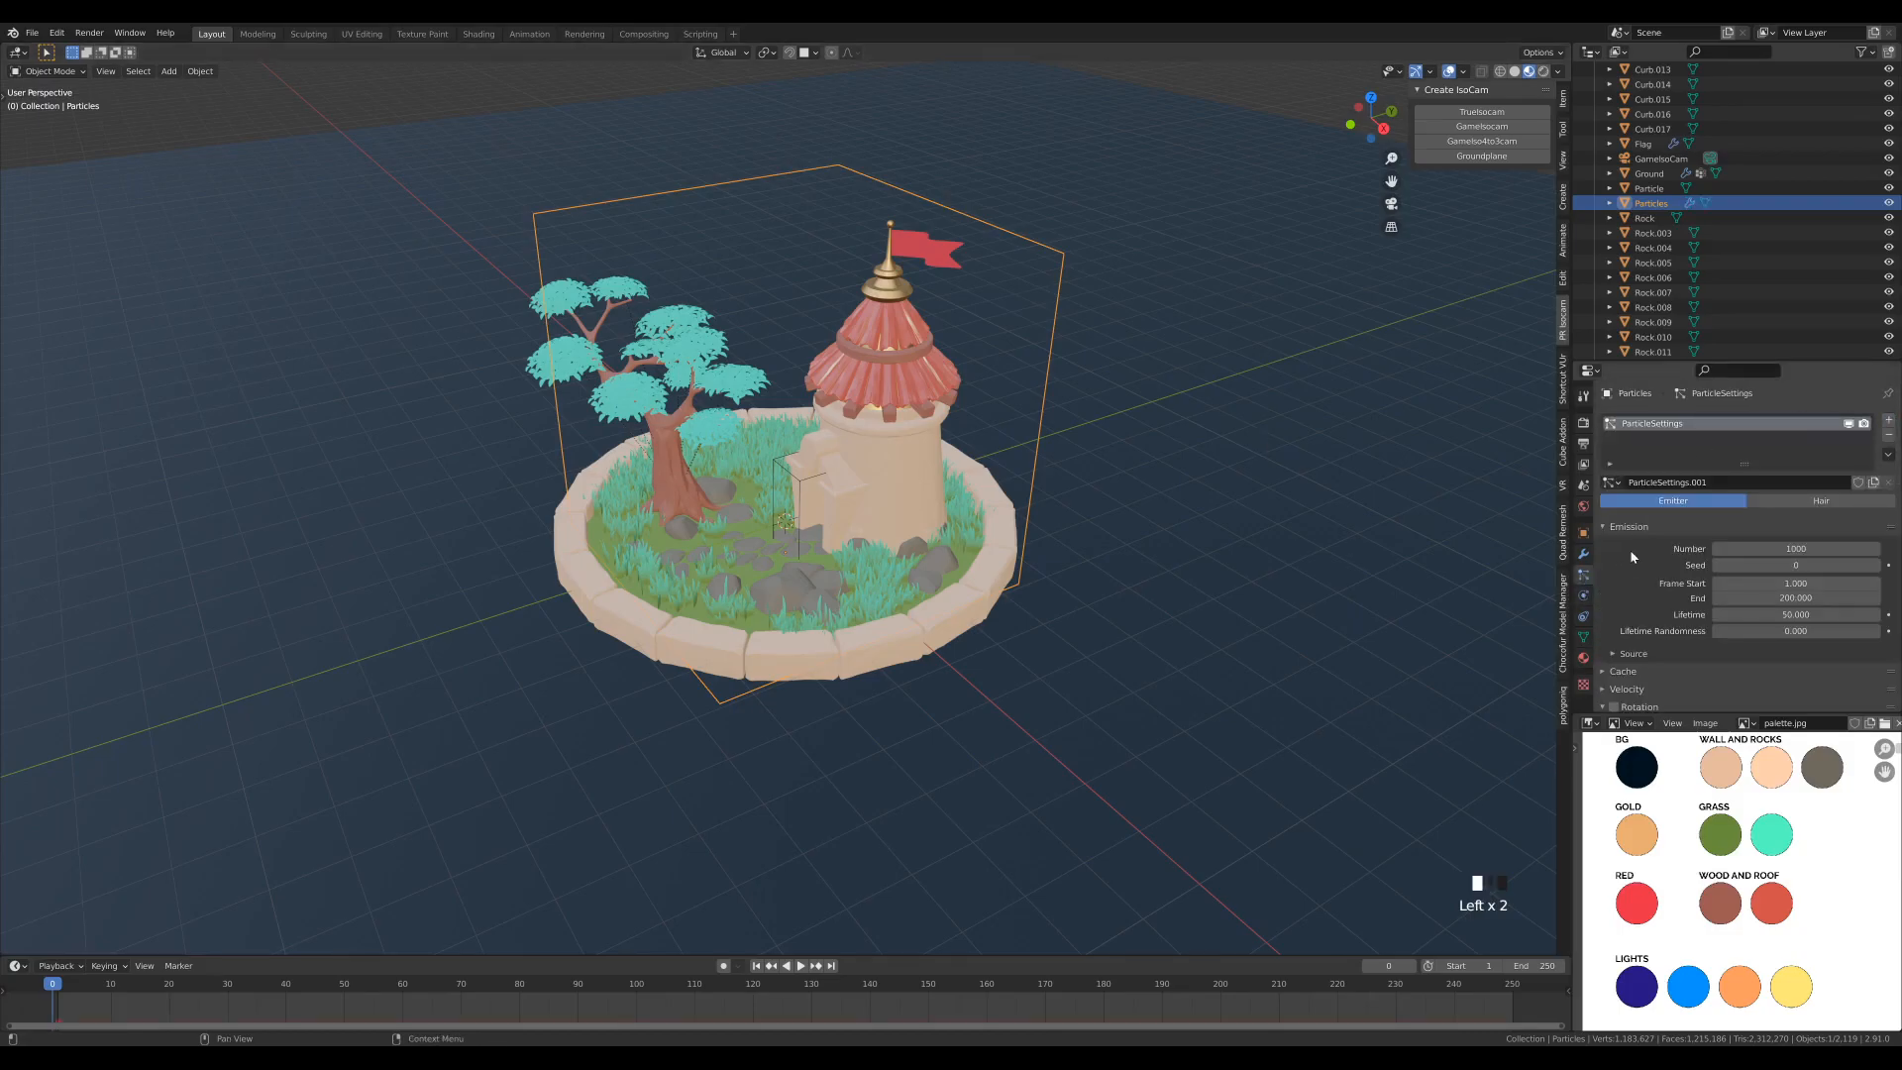
click(1772, 585)
text(0)
key(Tab)
text(0)
key(Return)
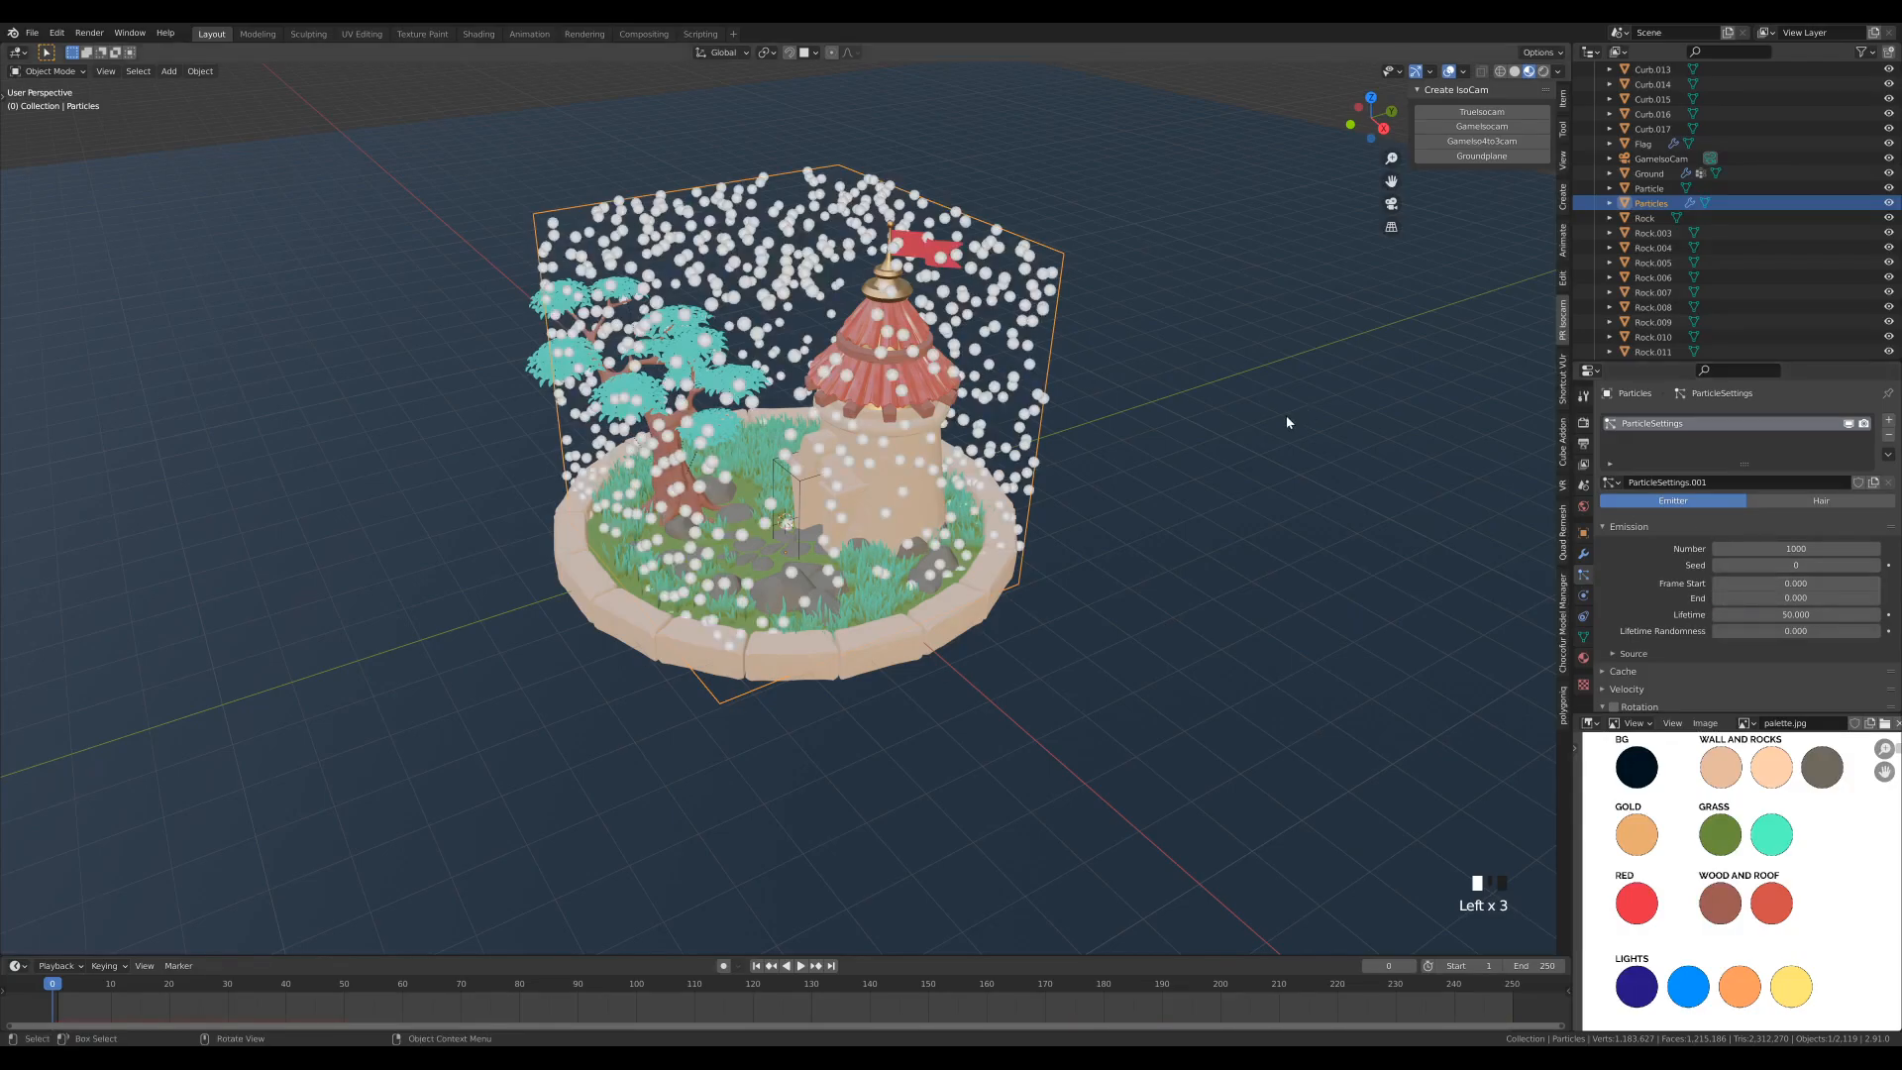
- Set the particle system's emission Number to 50
click(1751, 551)
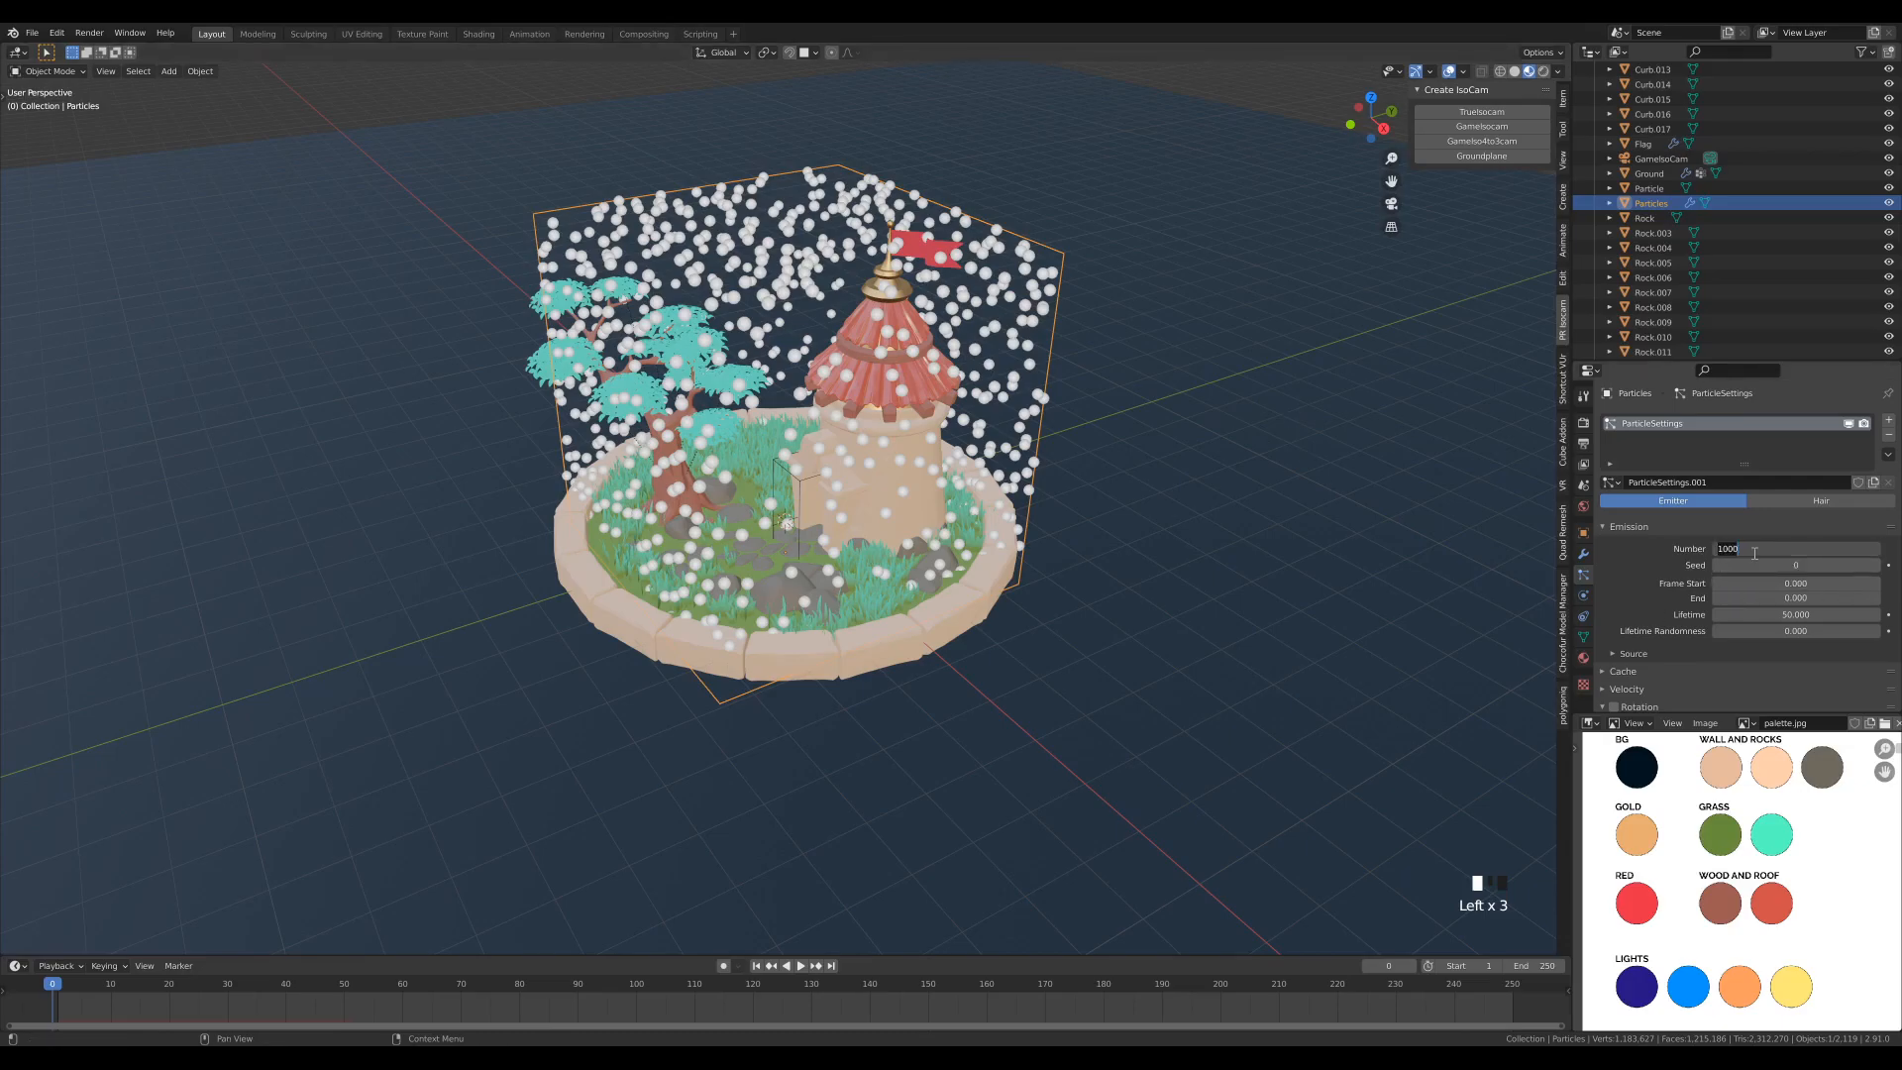
text(50)
key(Return)
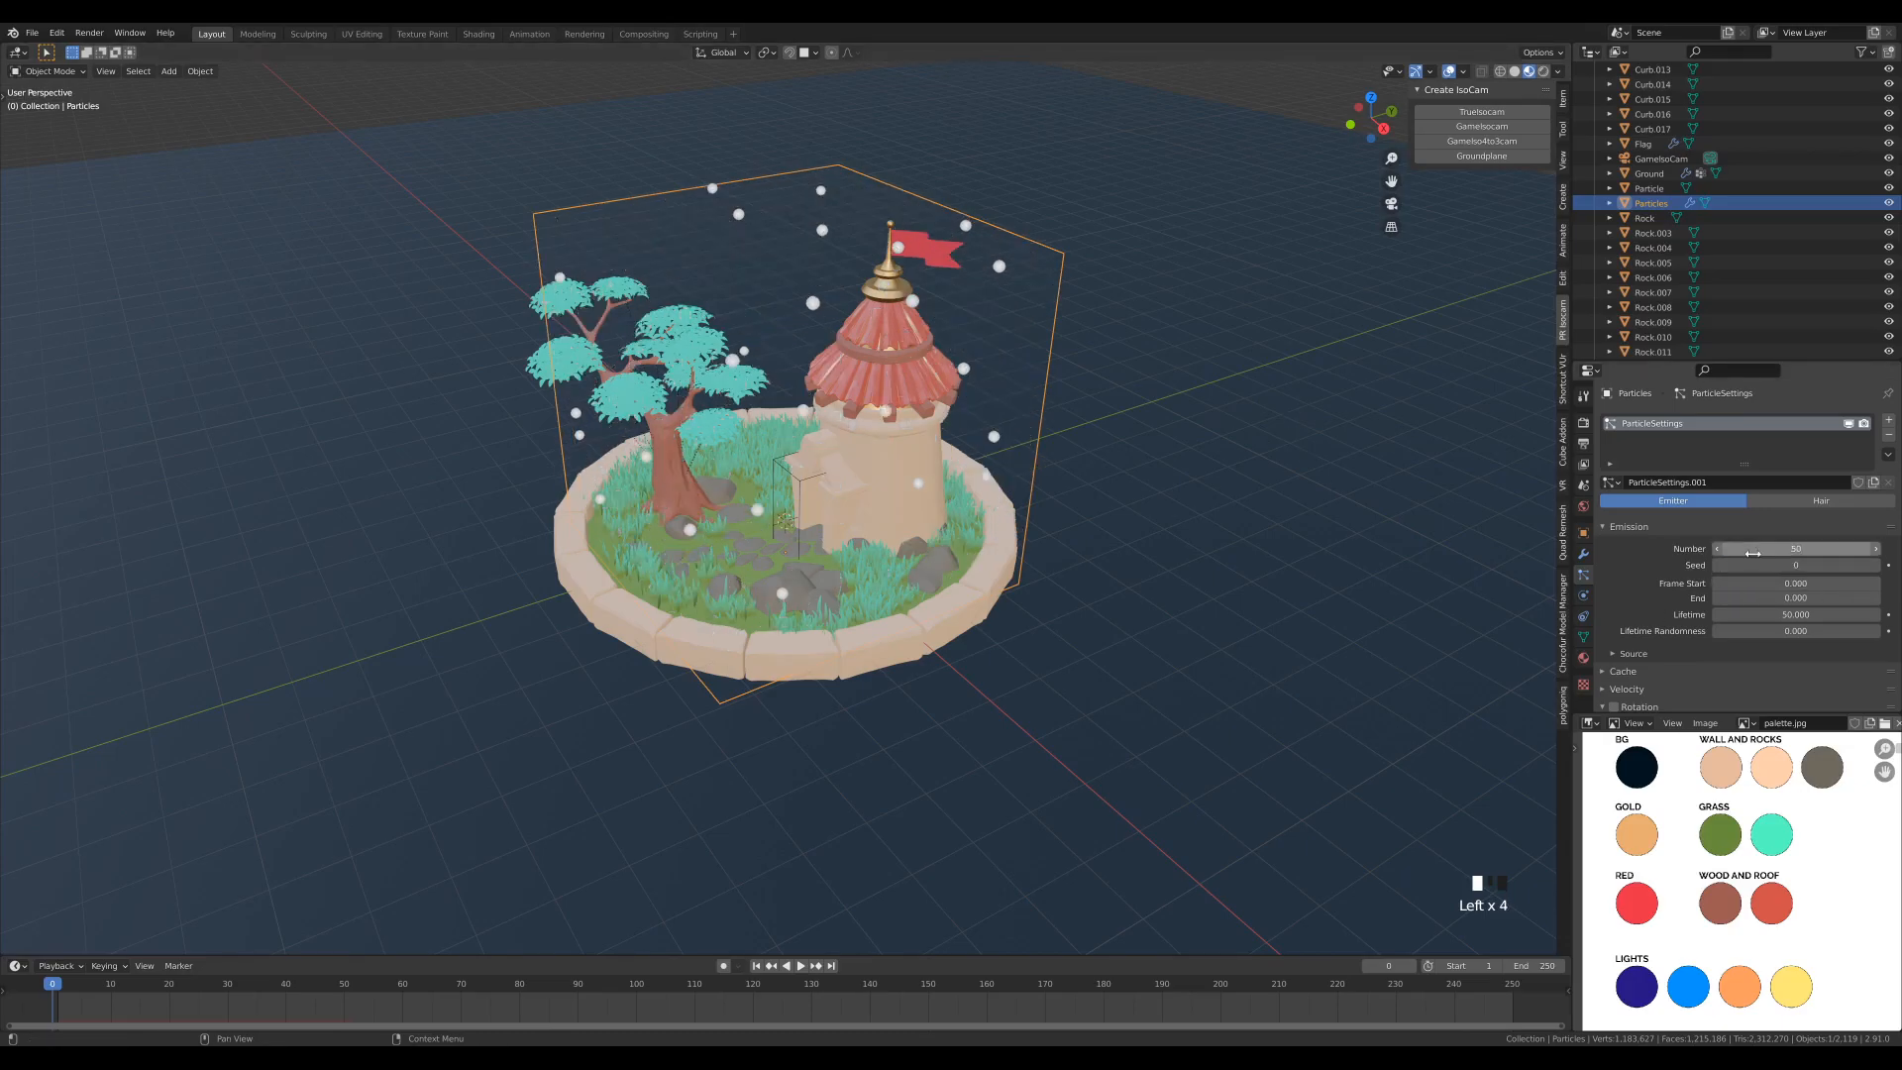
- Set the particle system's emission source to emit from the cube's Volume
scroll(1639, 585, down, 2)
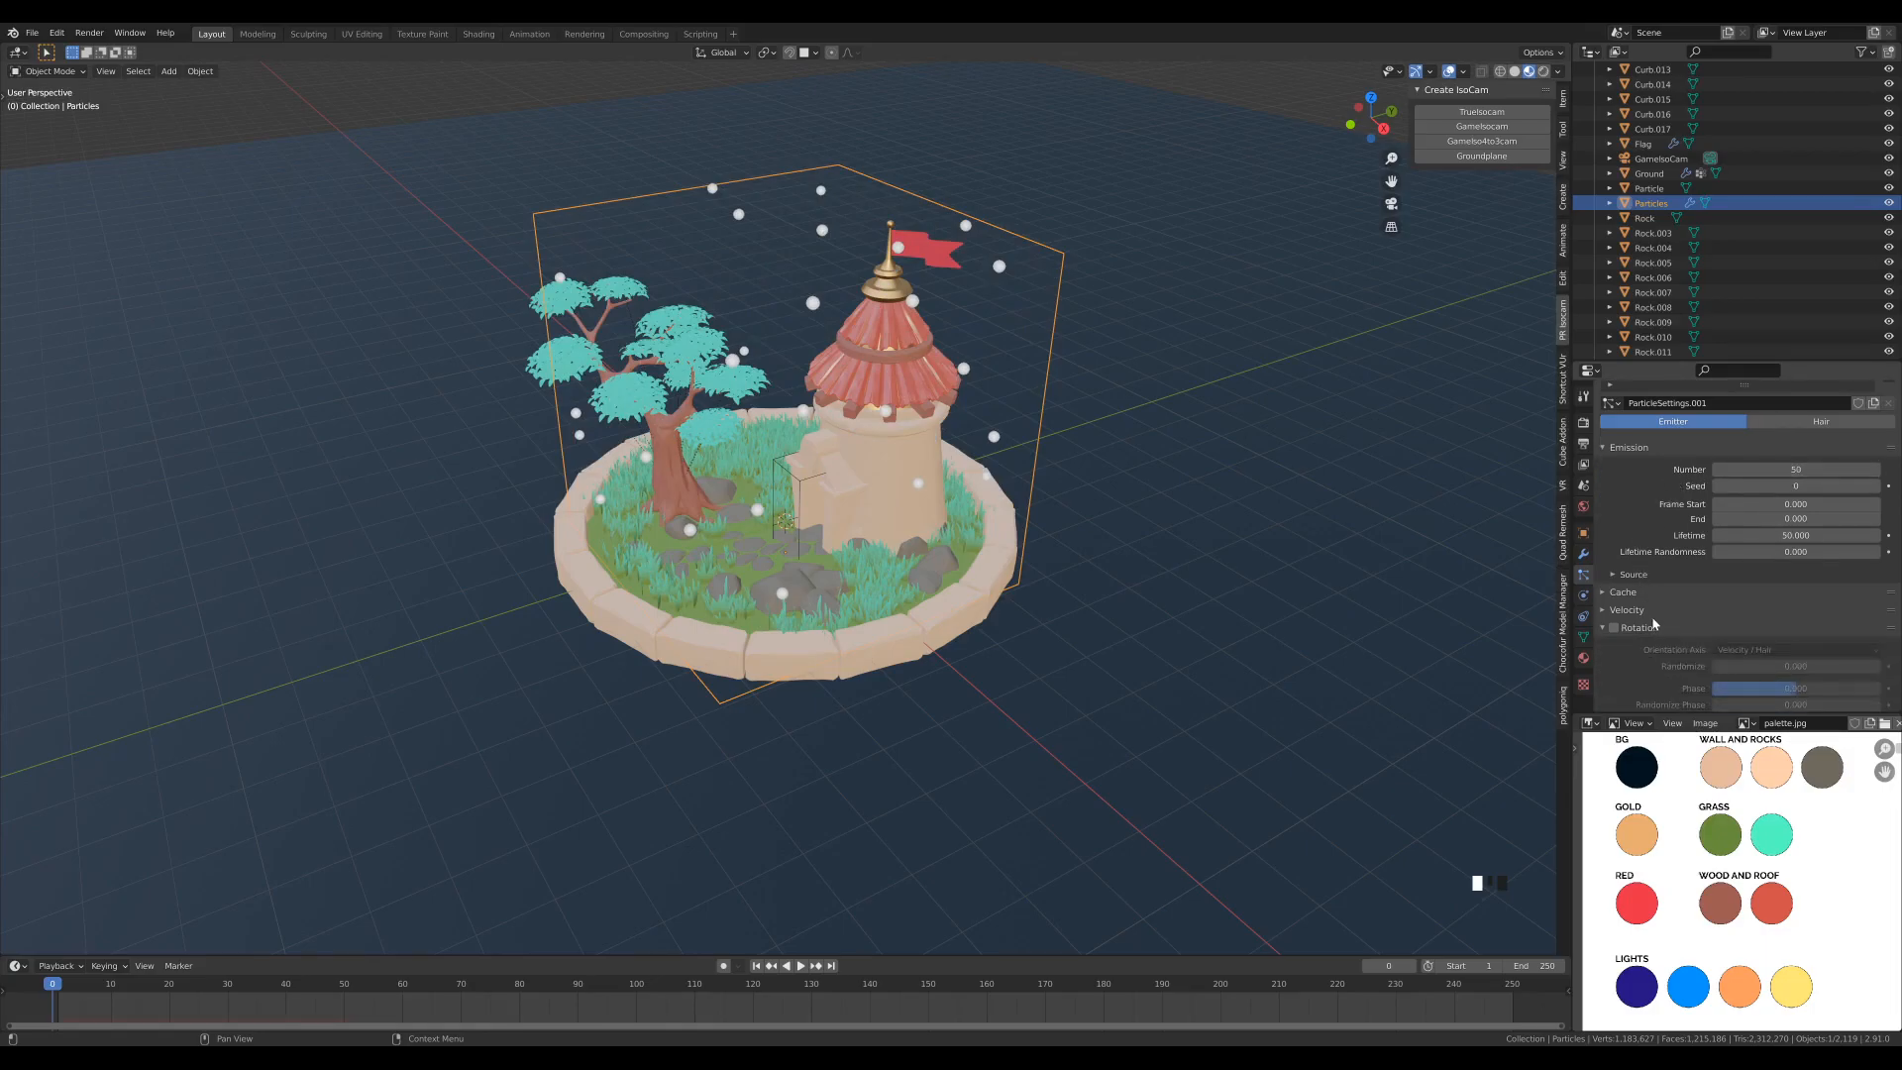
click(1634, 575)
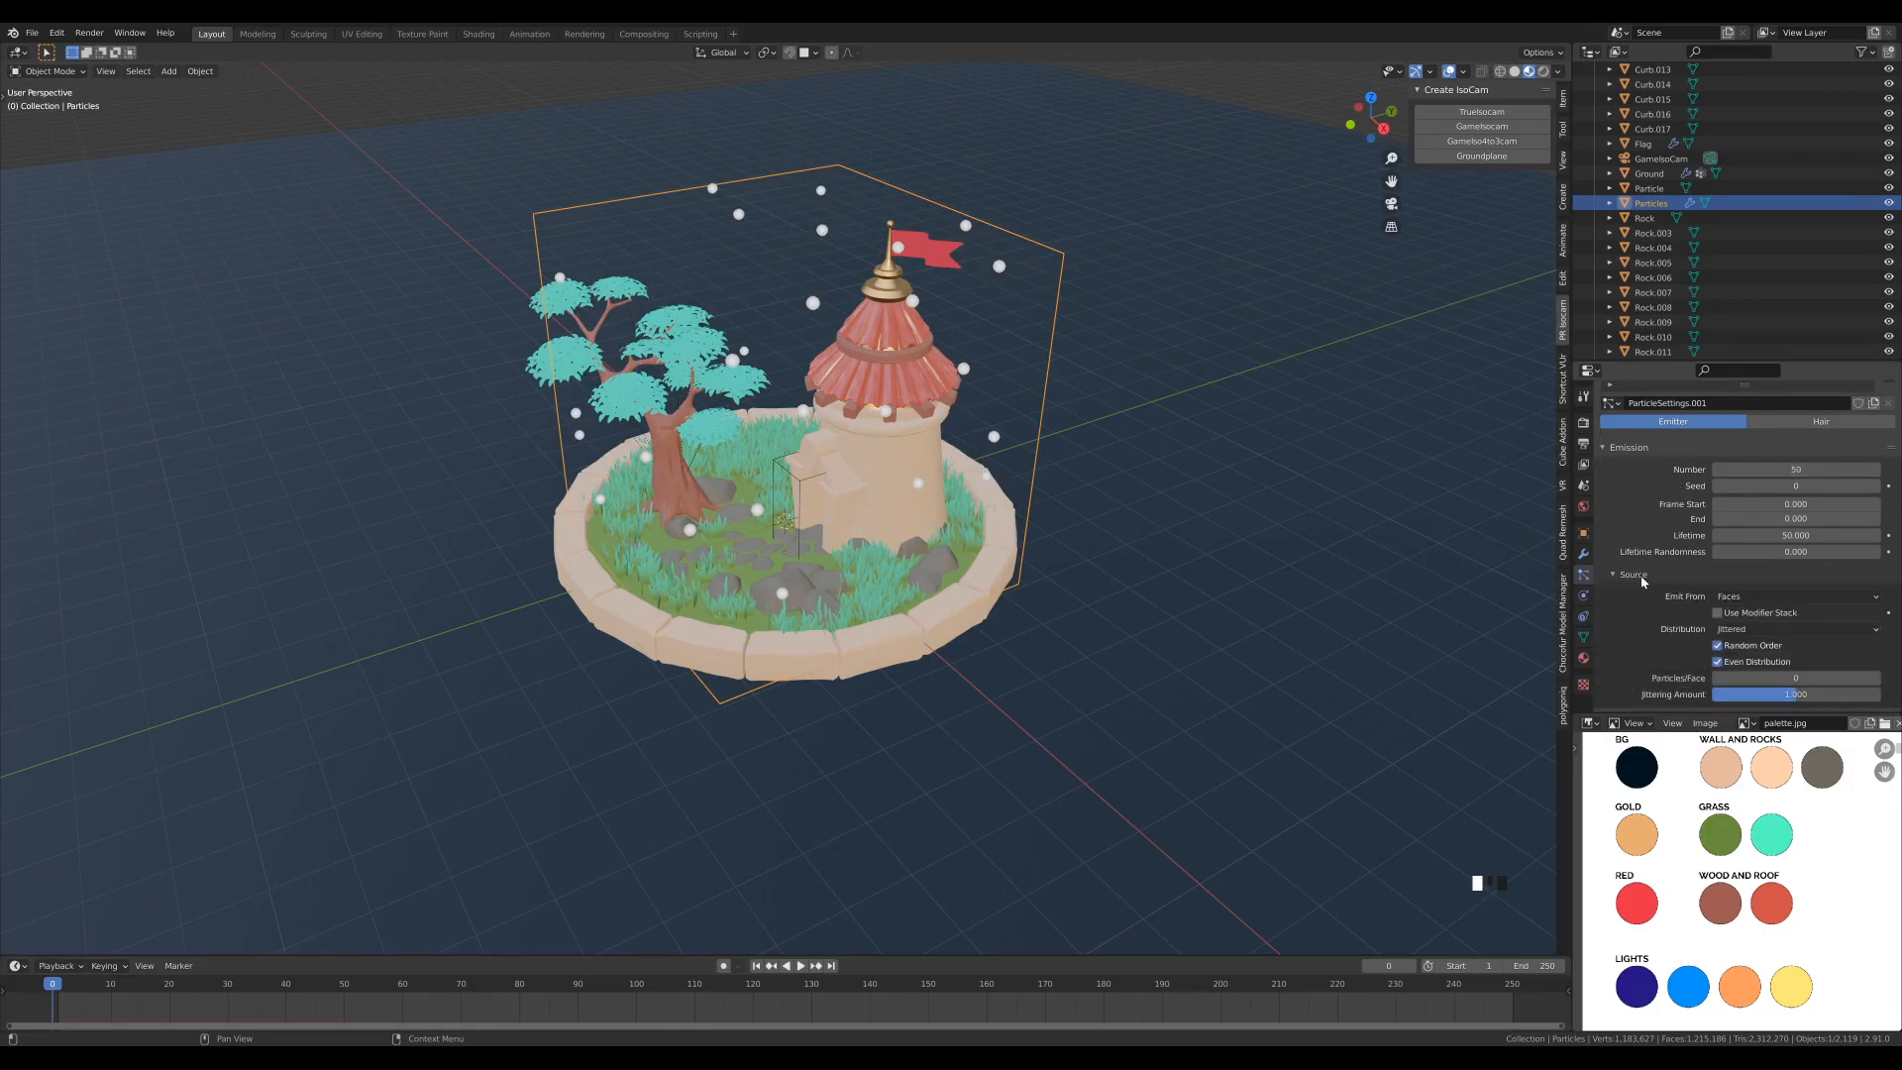
click(1809, 594)
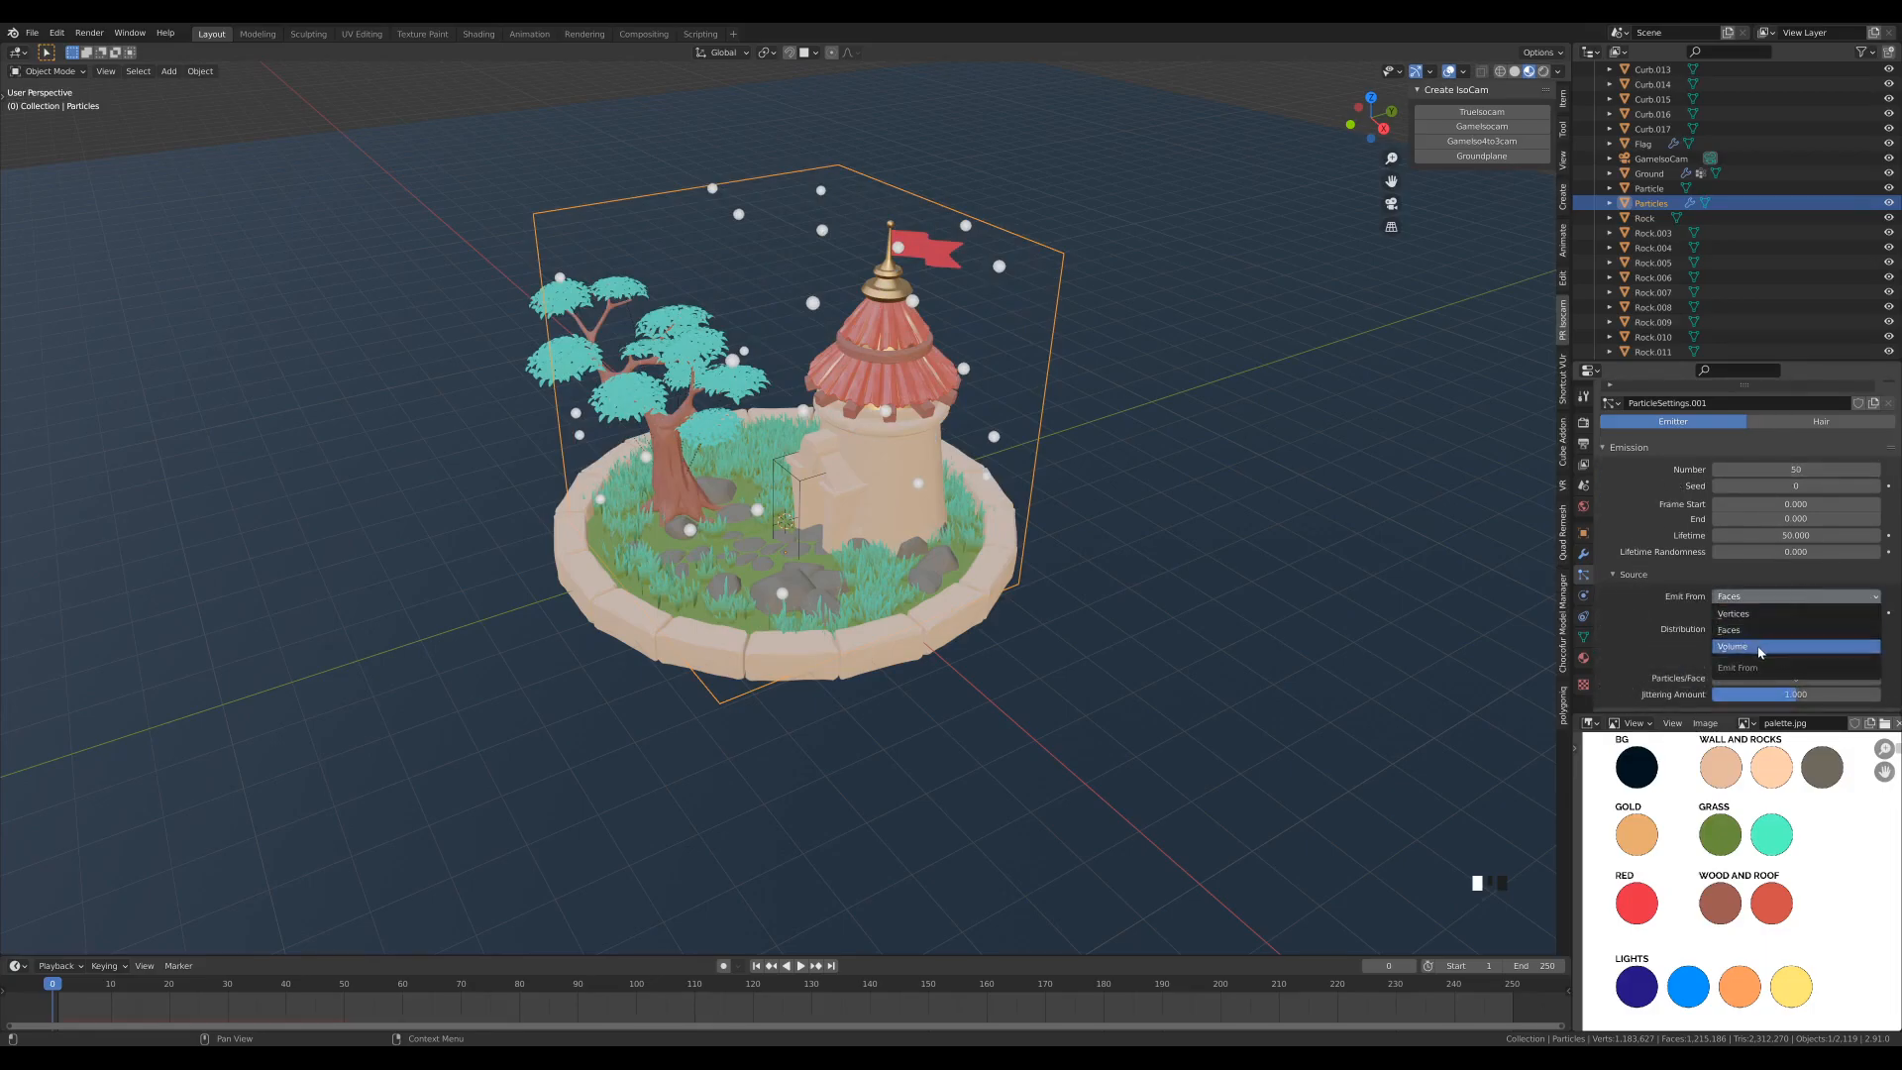
click(1761, 647)
middle_drag(1020, 466, 912, 491)
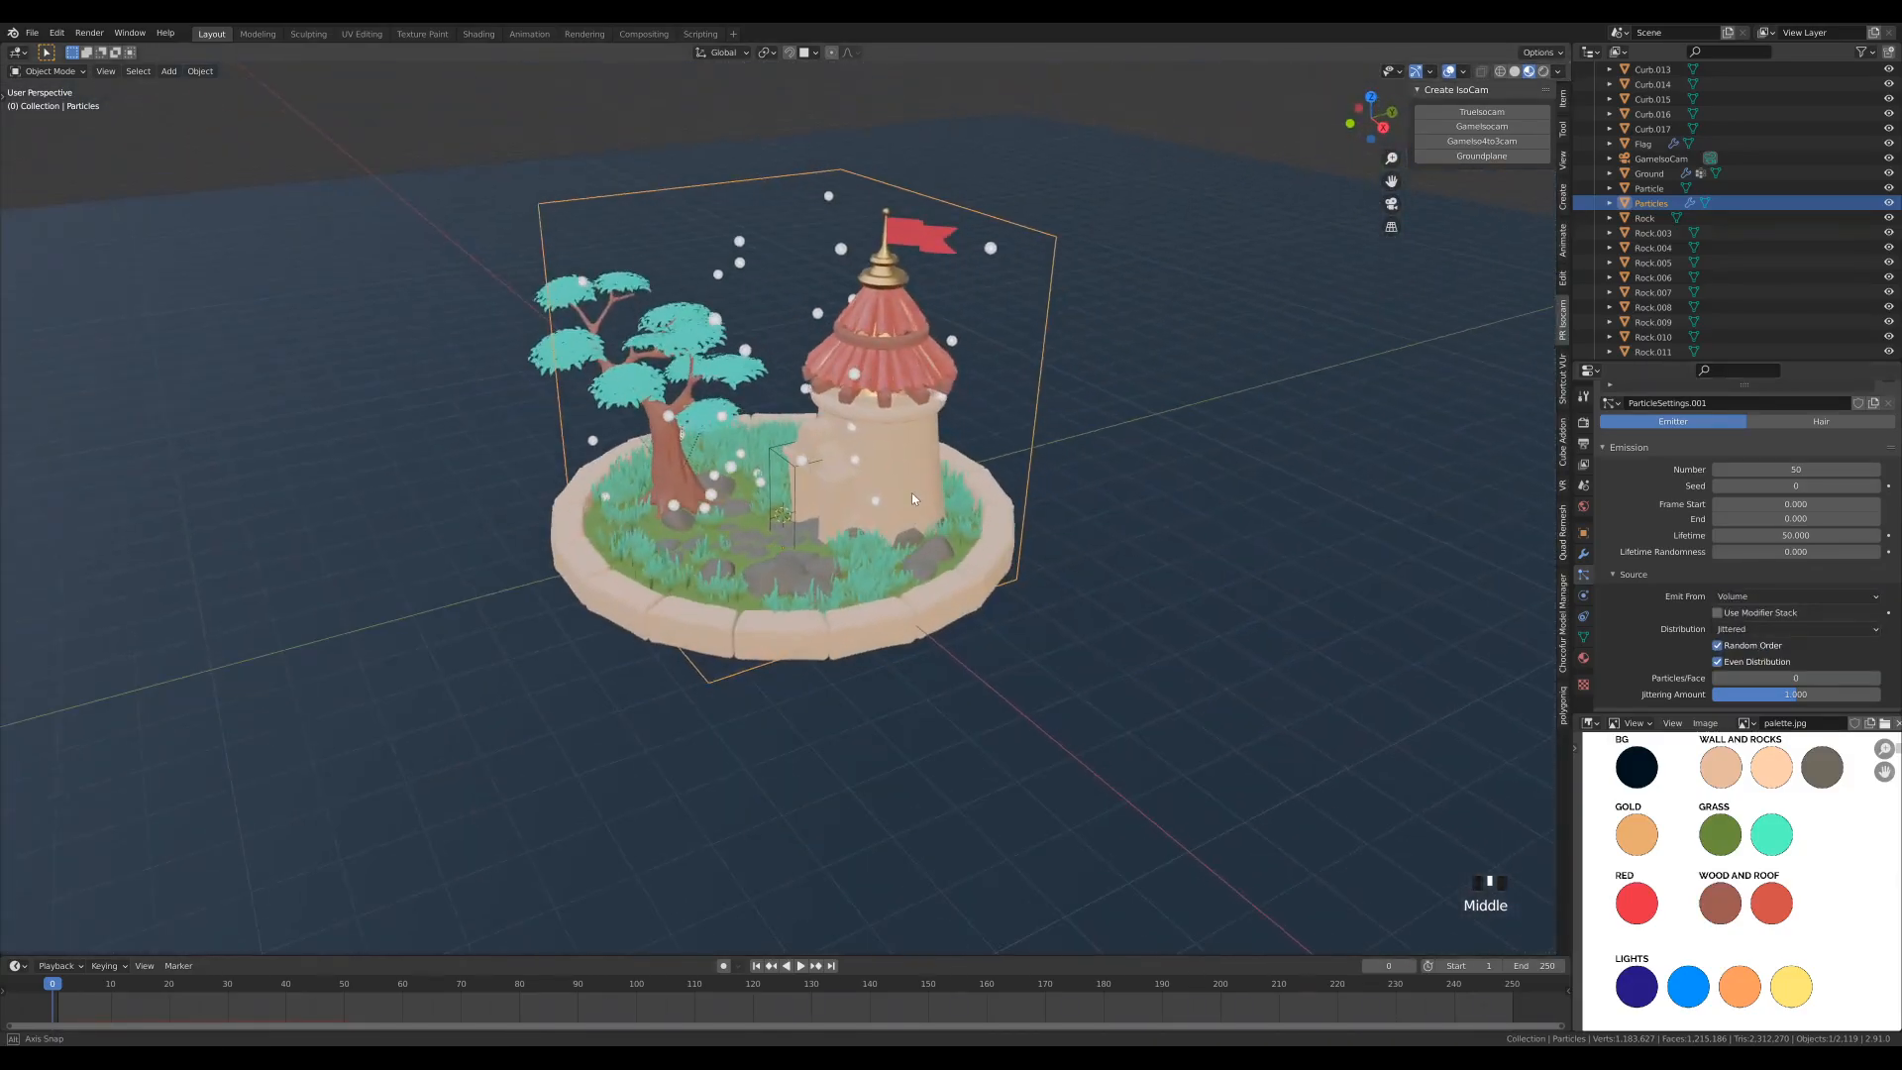
- Render the particles as Object, using the Particle object as the instance object
scroll(1677, 515, down, 5)
scroll(1677, 515, down, 12)
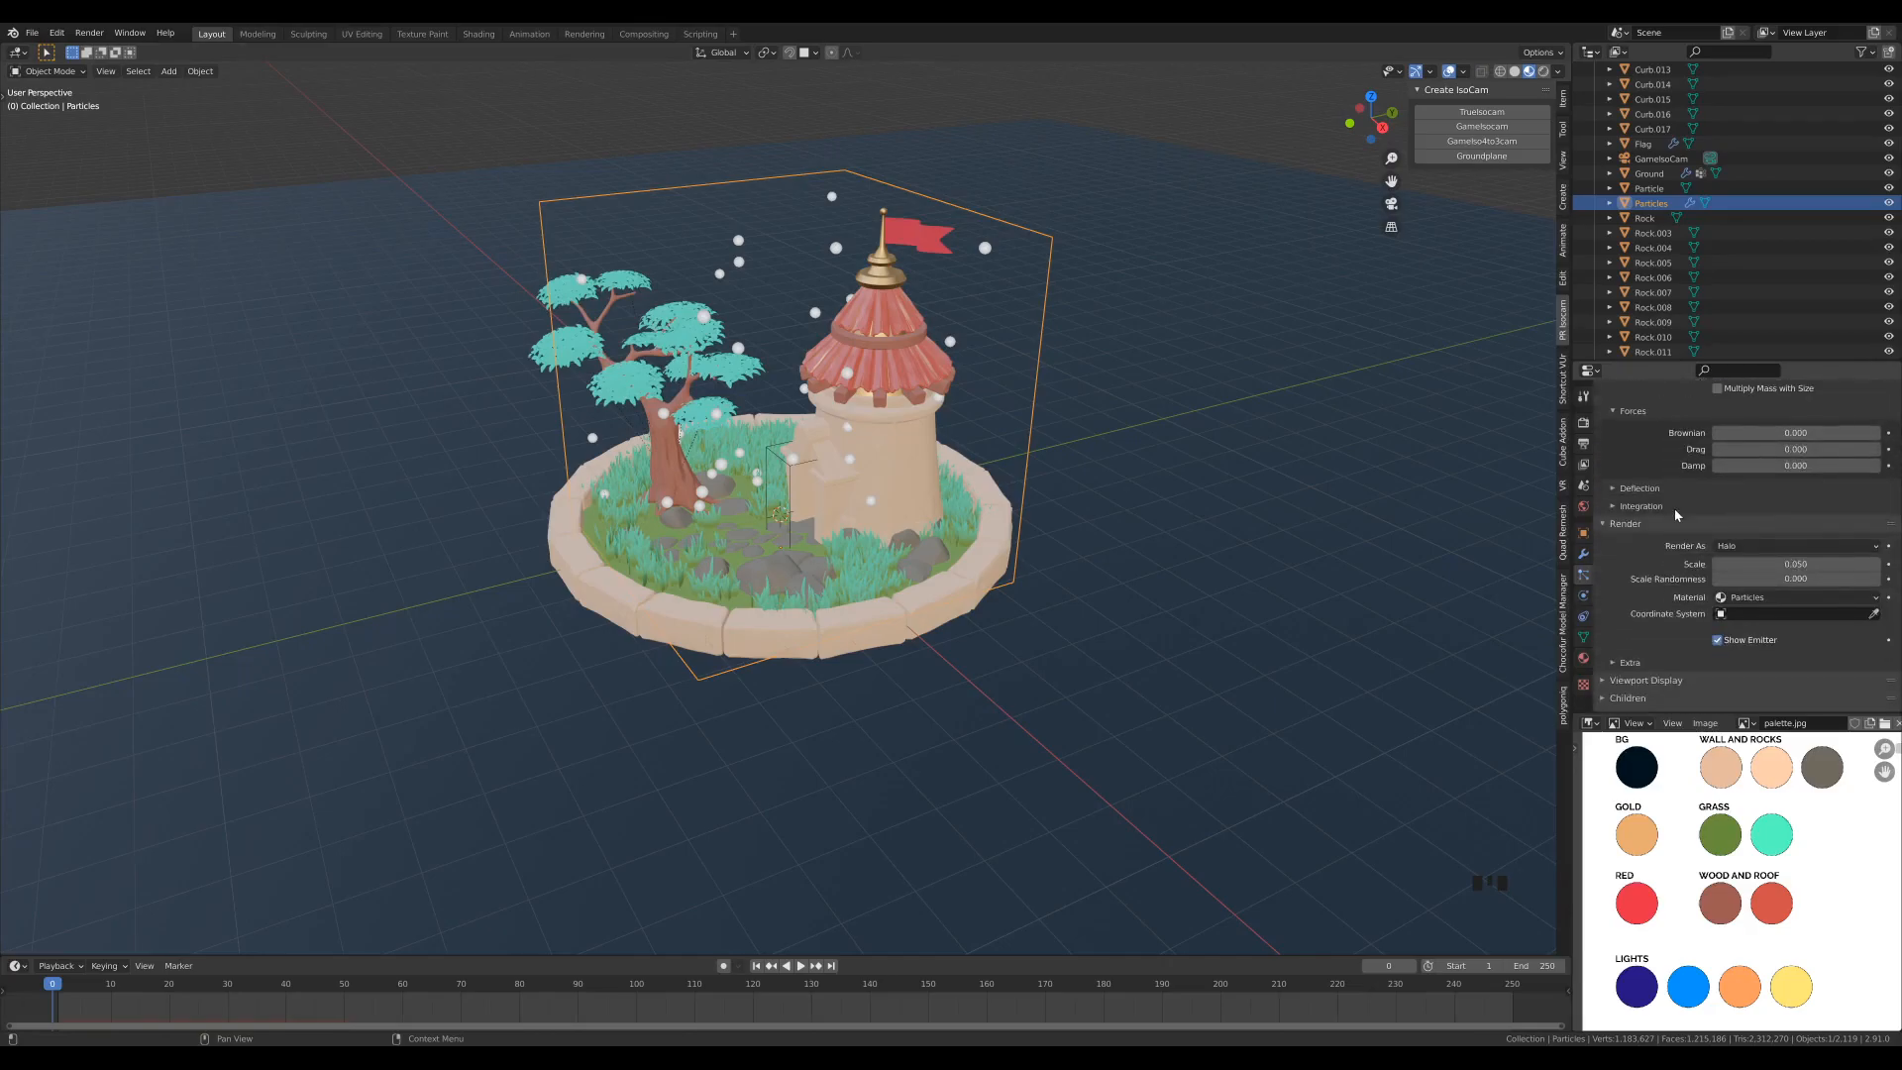
click(1759, 487)
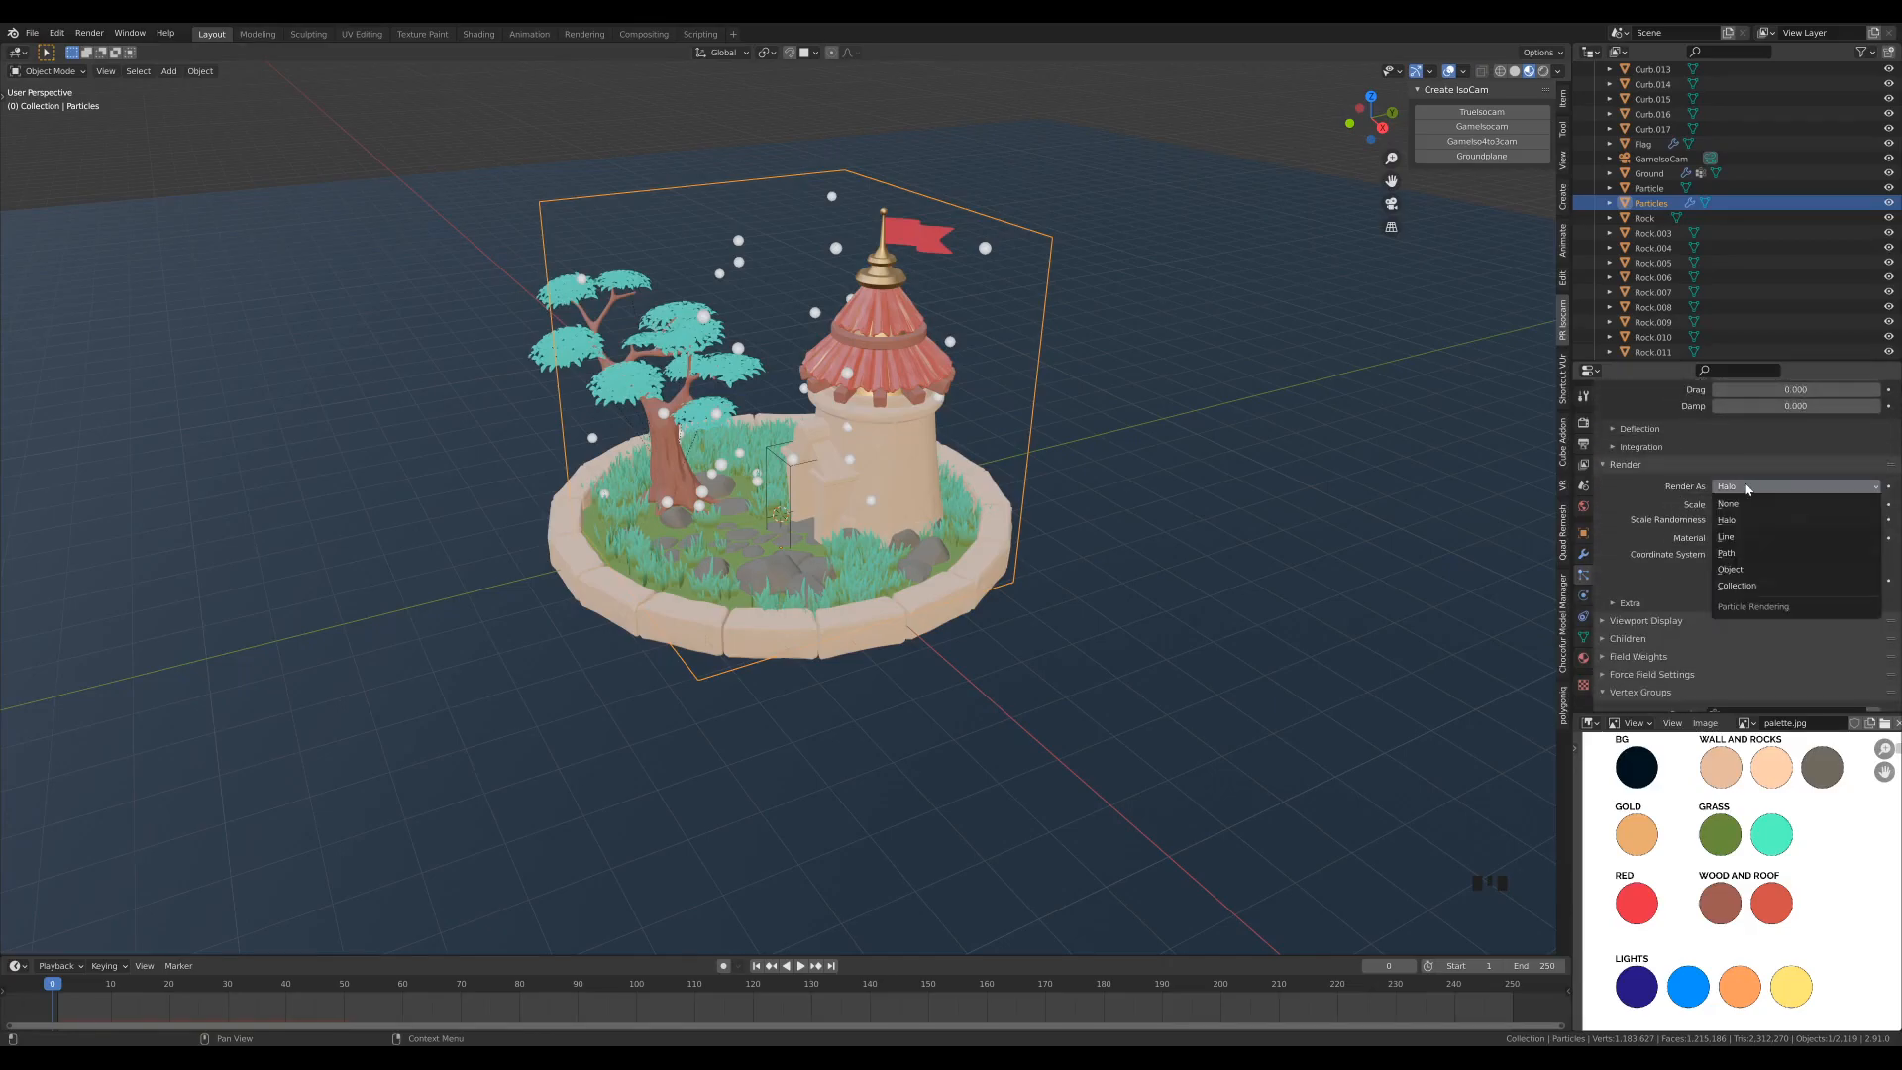
click(1745, 572)
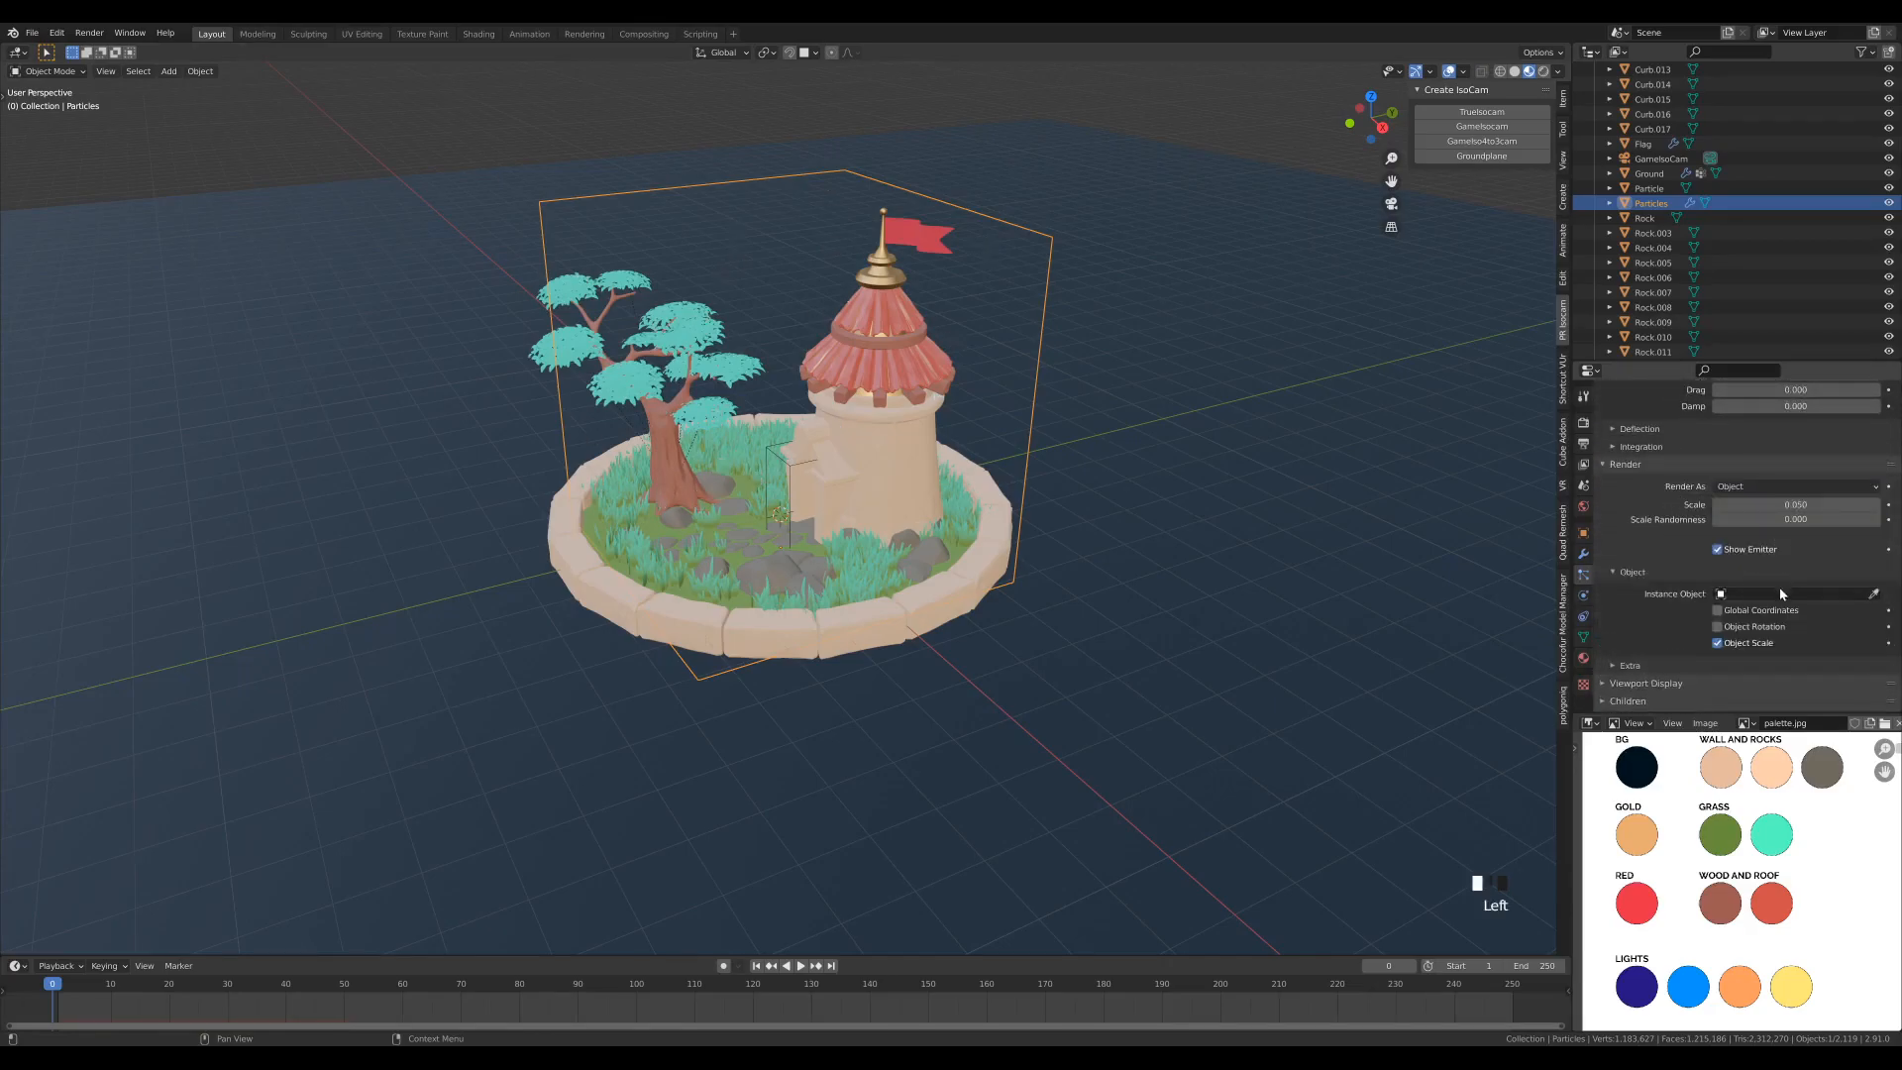
click(1769, 594)
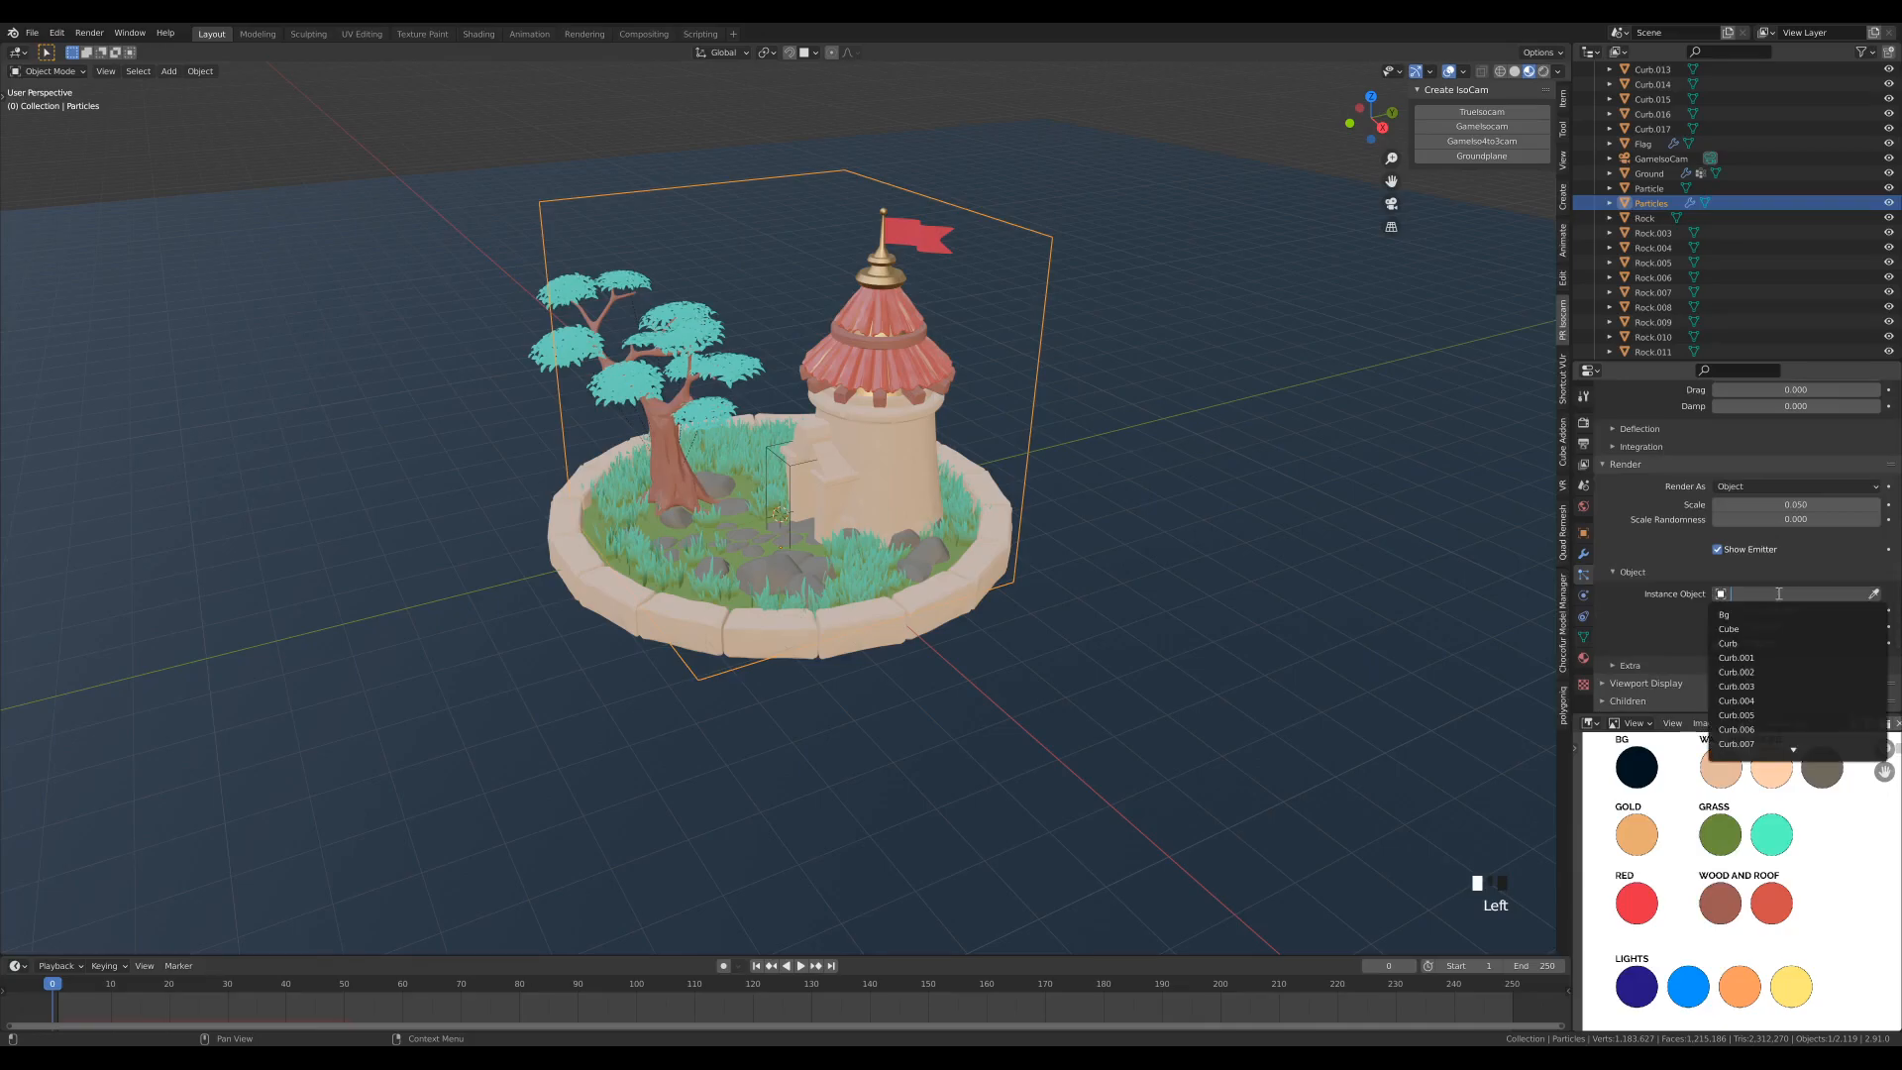
text(par)
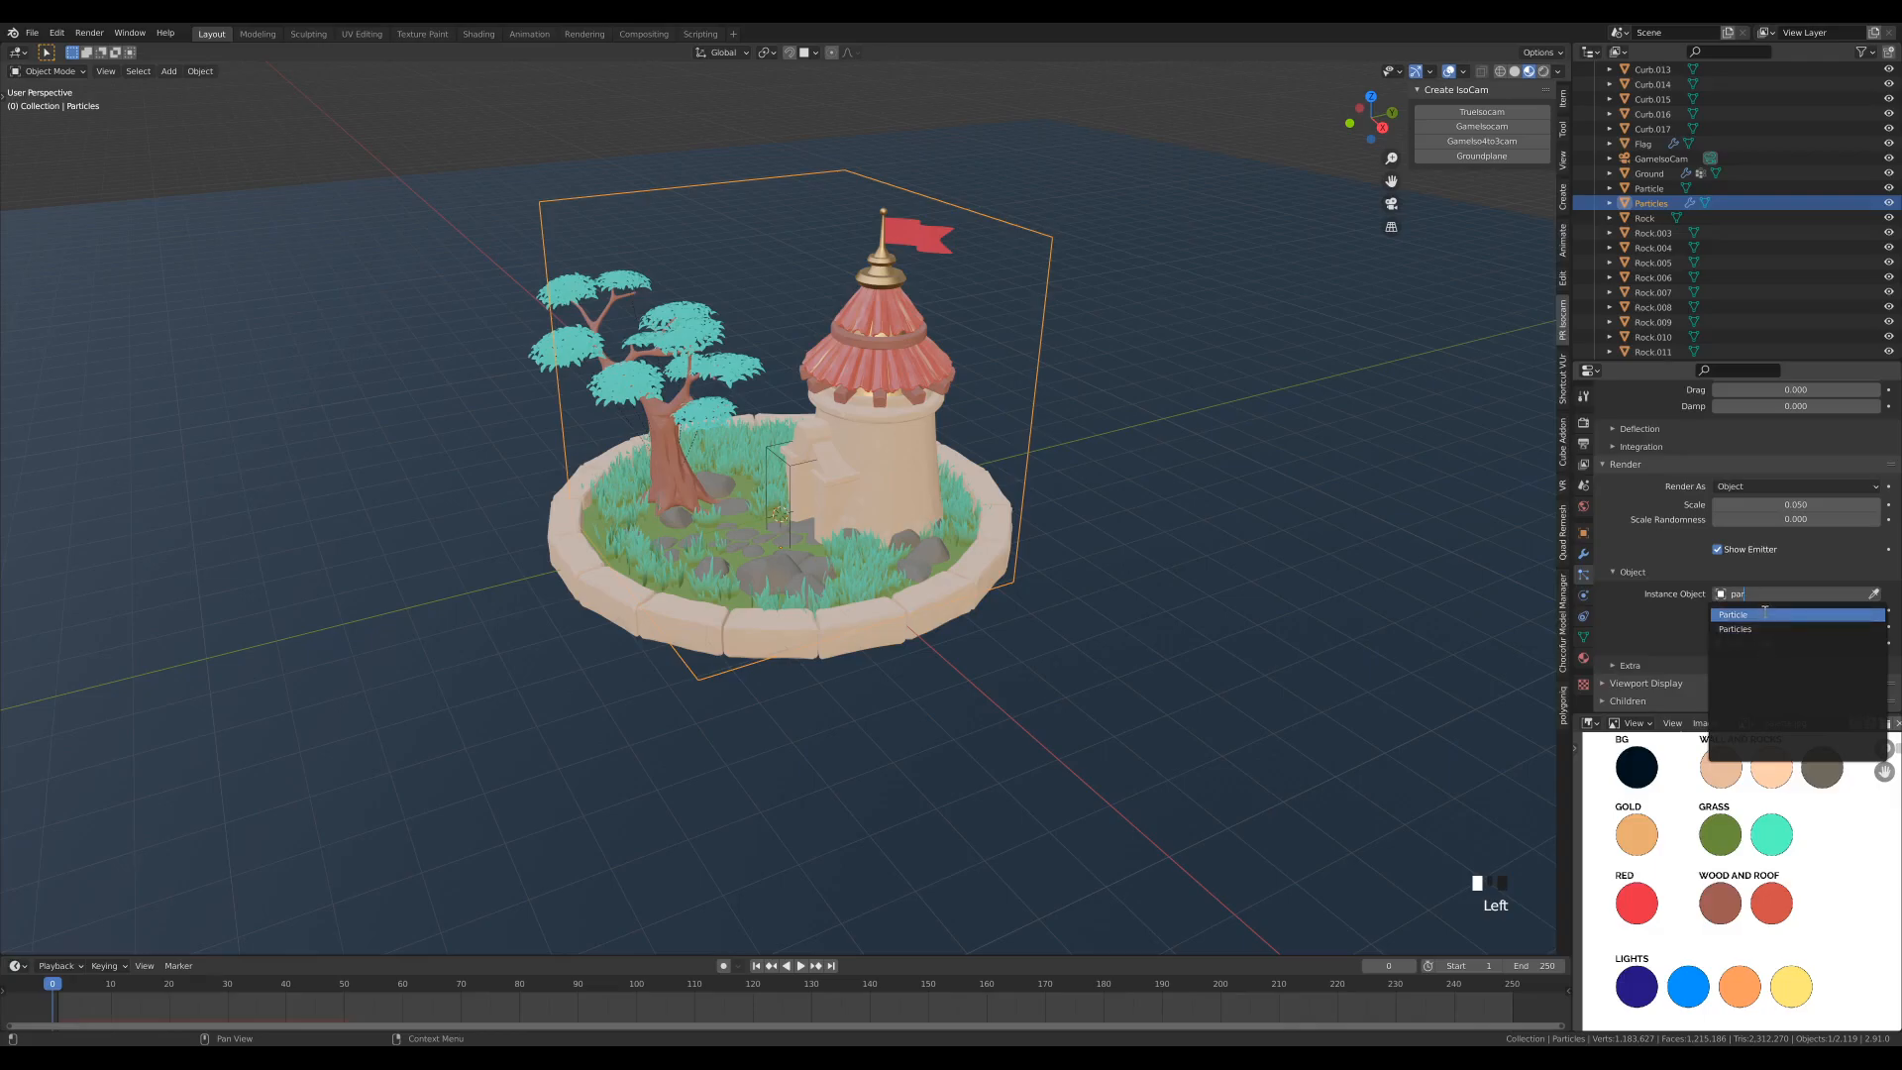
click(1746, 615)
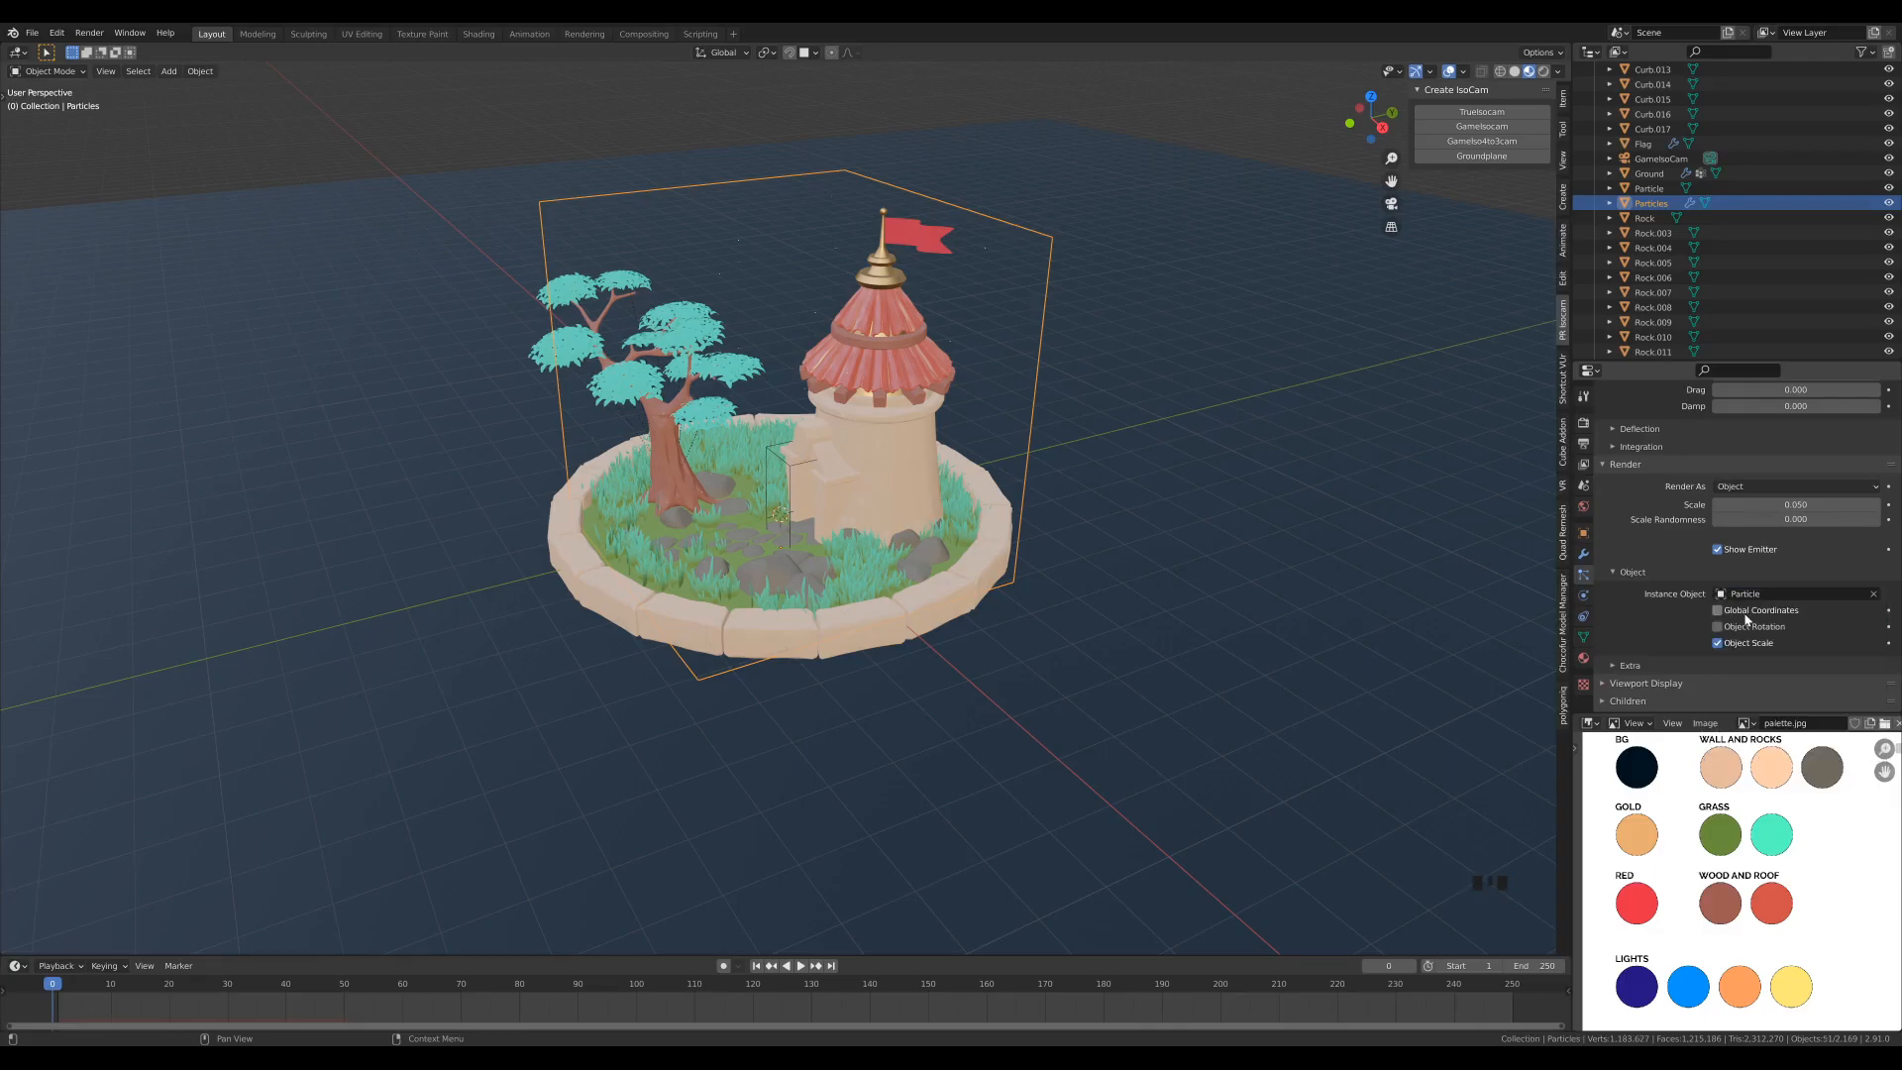
- Set the particles' render Scale to 0.350 and their Scale Randomness to 1.000
scroll(805, 315, up, 2)
scroll(804, 315, down, 1)
scroll(1664, 622, down, 2)
scroll(1662, 620, up, 2)
mouse_move(1793, 506)
mouse_down()
mouse_move(1838, 505)
mouse_move(1805, 505)
mouse_up()
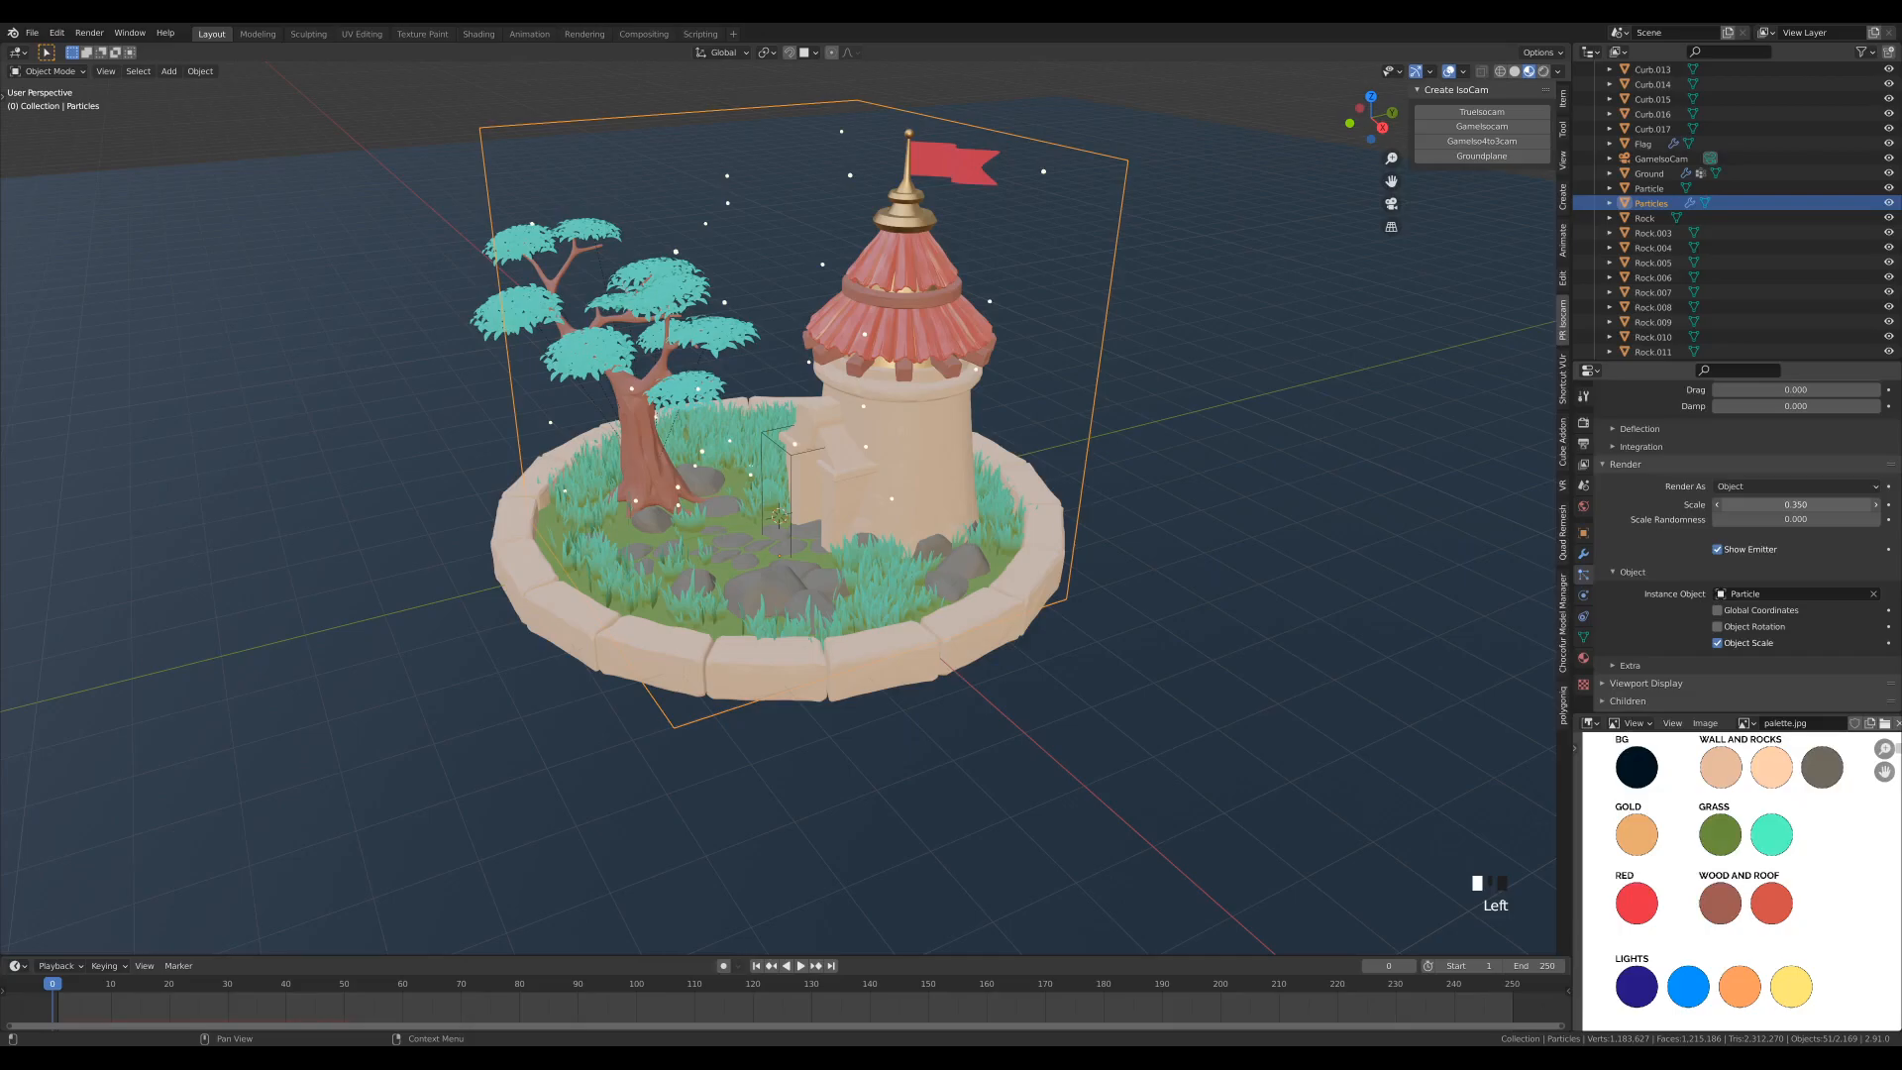
drag(1780, 521, 1881, 521)
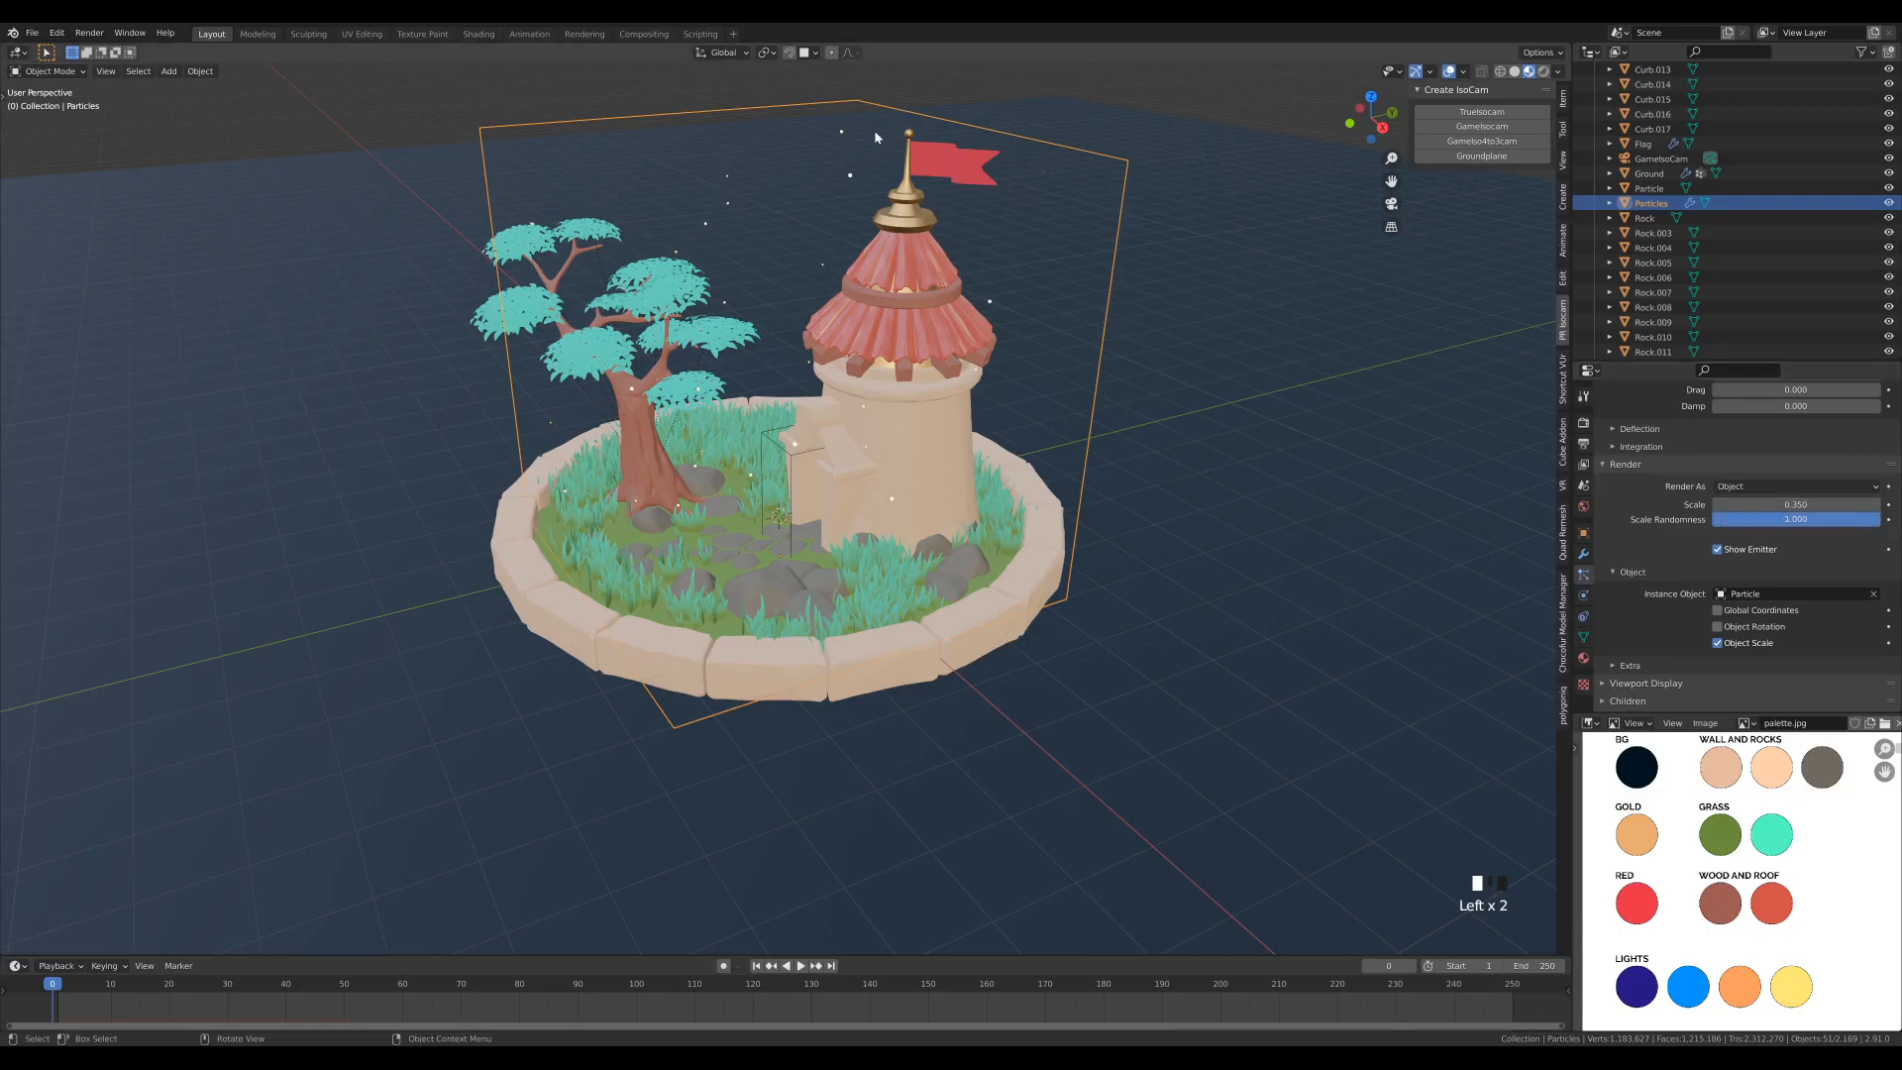
- Shrink the Particles cube in two passes, the second by about 0.93, and move it horizontally about 0.17 m in X and -0.78 m in Y
middle_drag(816, 433, 947, 419)
scroll(948, 419, up, 2)
scroll(953, 442, down, 2)
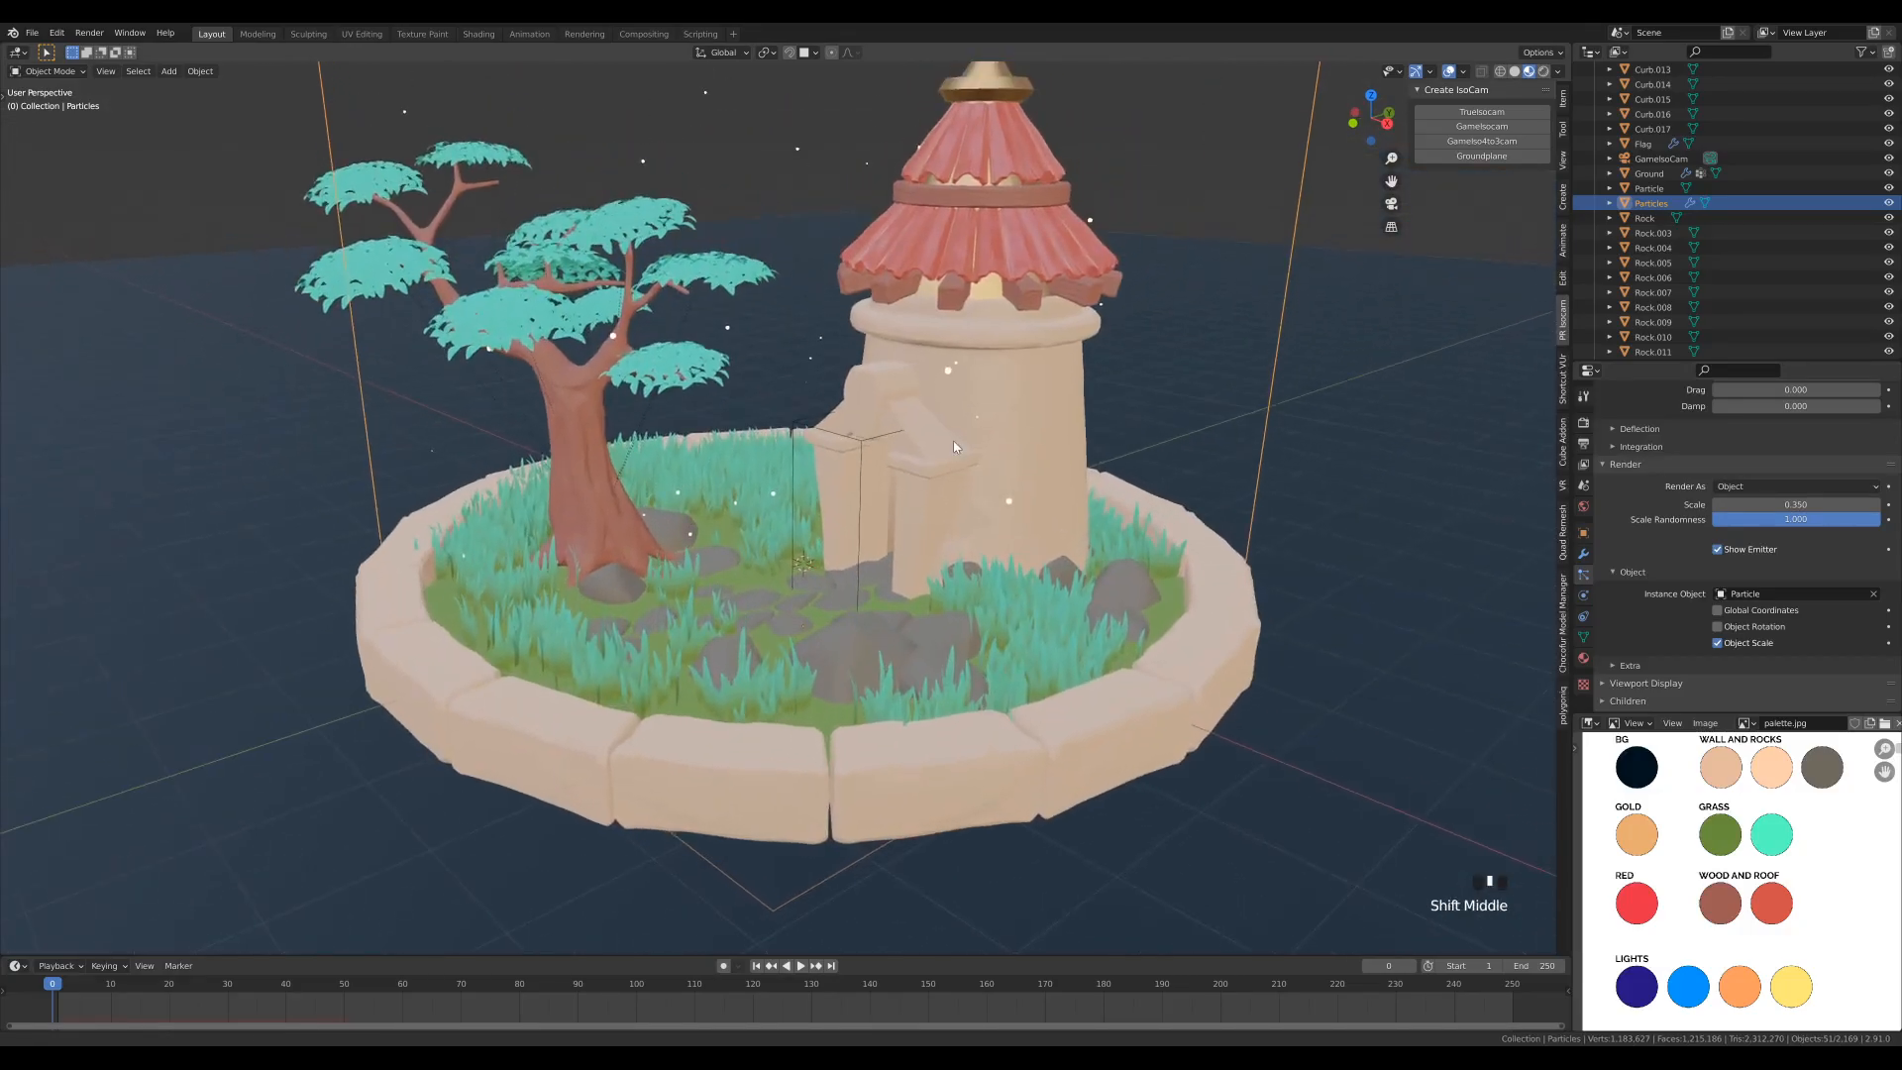
key(s)
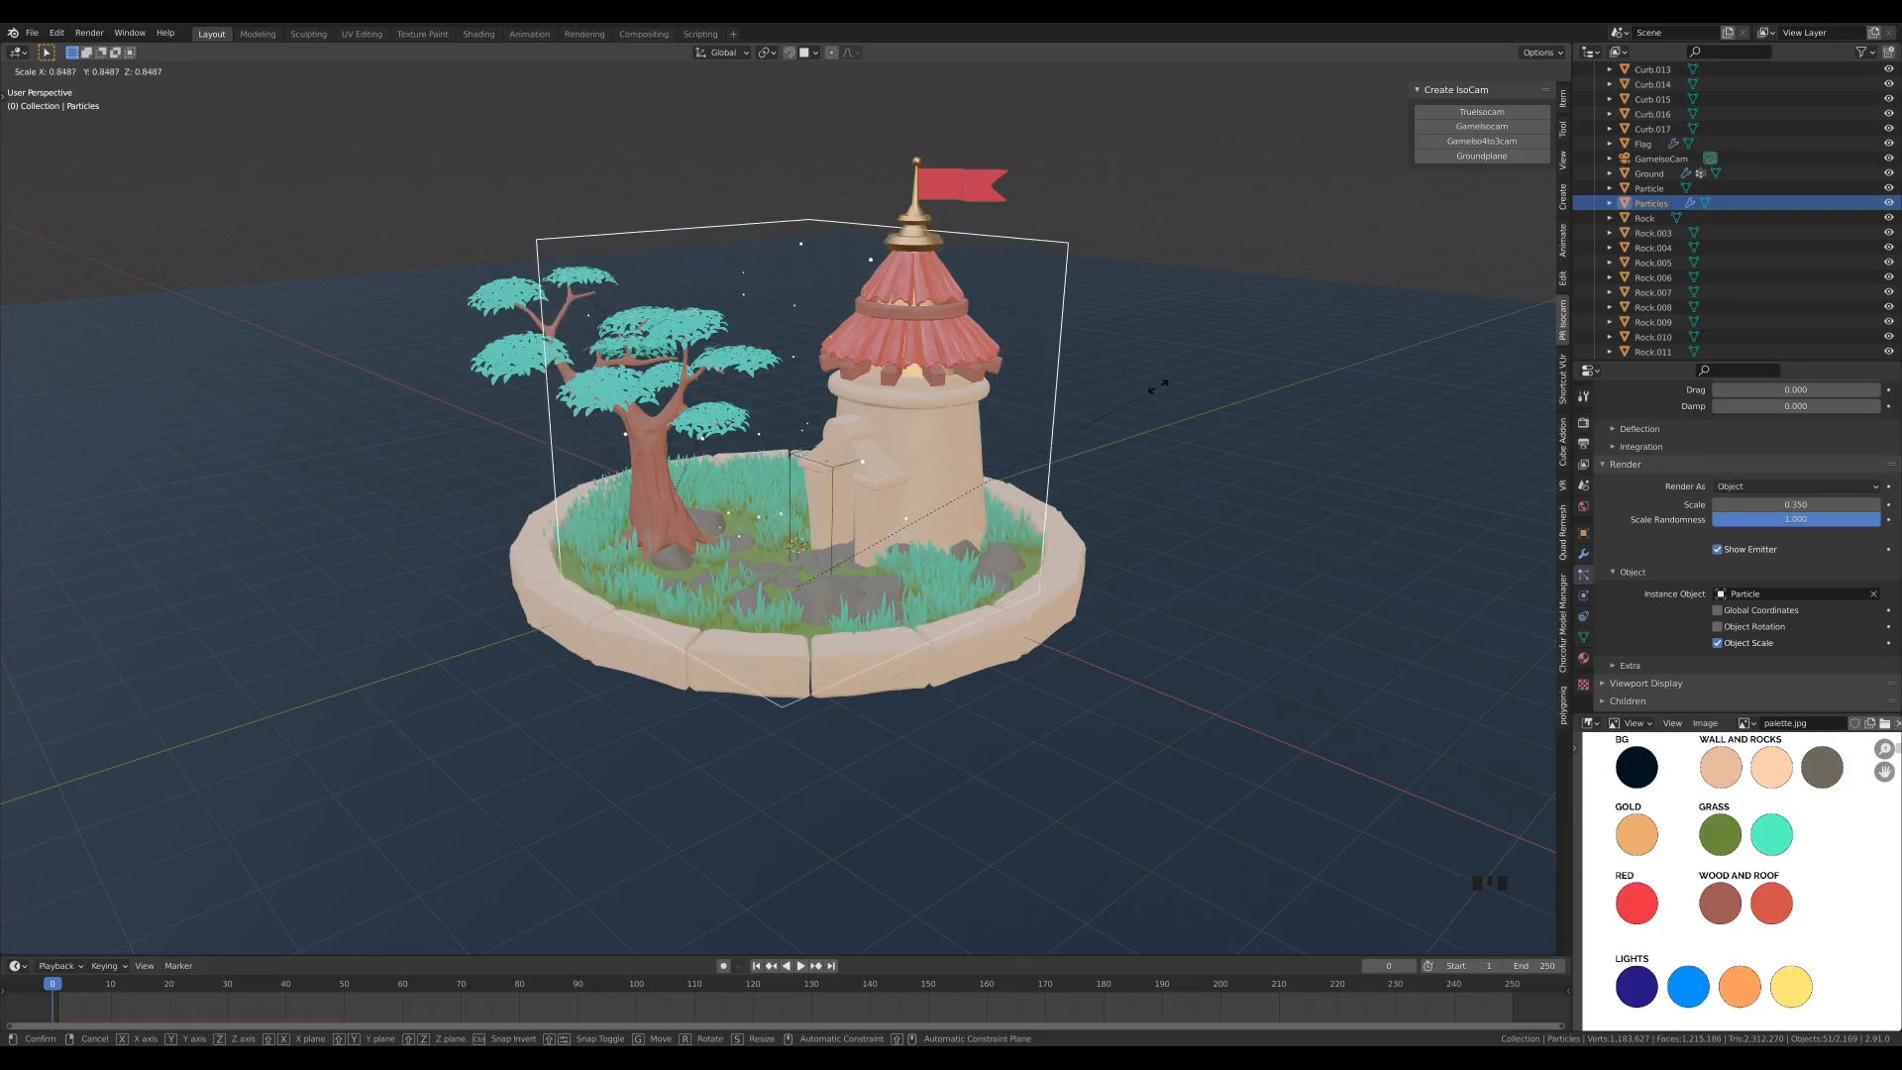
click(1158, 385)
middle_drag(1158, 385, 981, 446)
key(s)
click(1006, 385)
key(g)
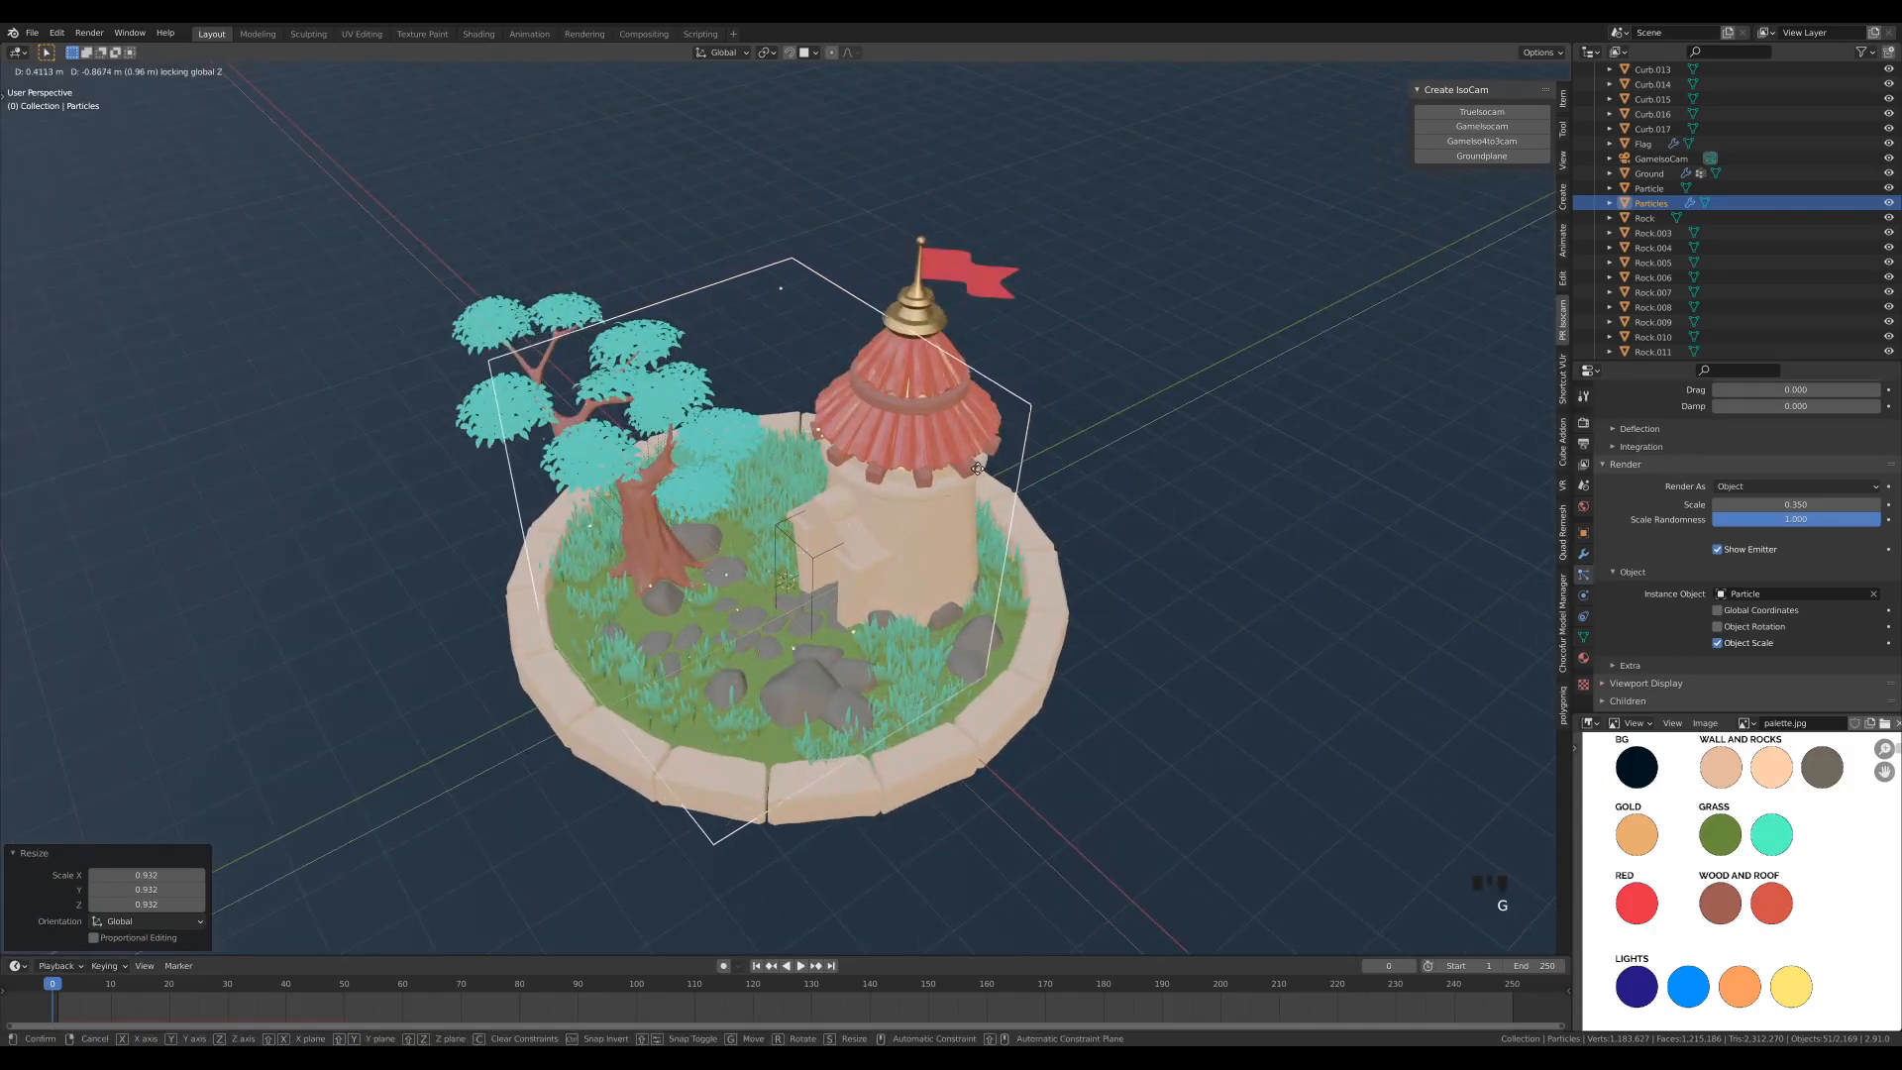
click(1089, 510)
- Increase the particles' render Scale to 0.470
mouse_move(1113, 523)
middle_down()
mouse_move(1117, 458)
mouse_move(1028, 499)
mouse_move(1102, 497)
middle_up()
scroll(1102, 498, up, 1)
drag(1773, 504, 1813, 504)
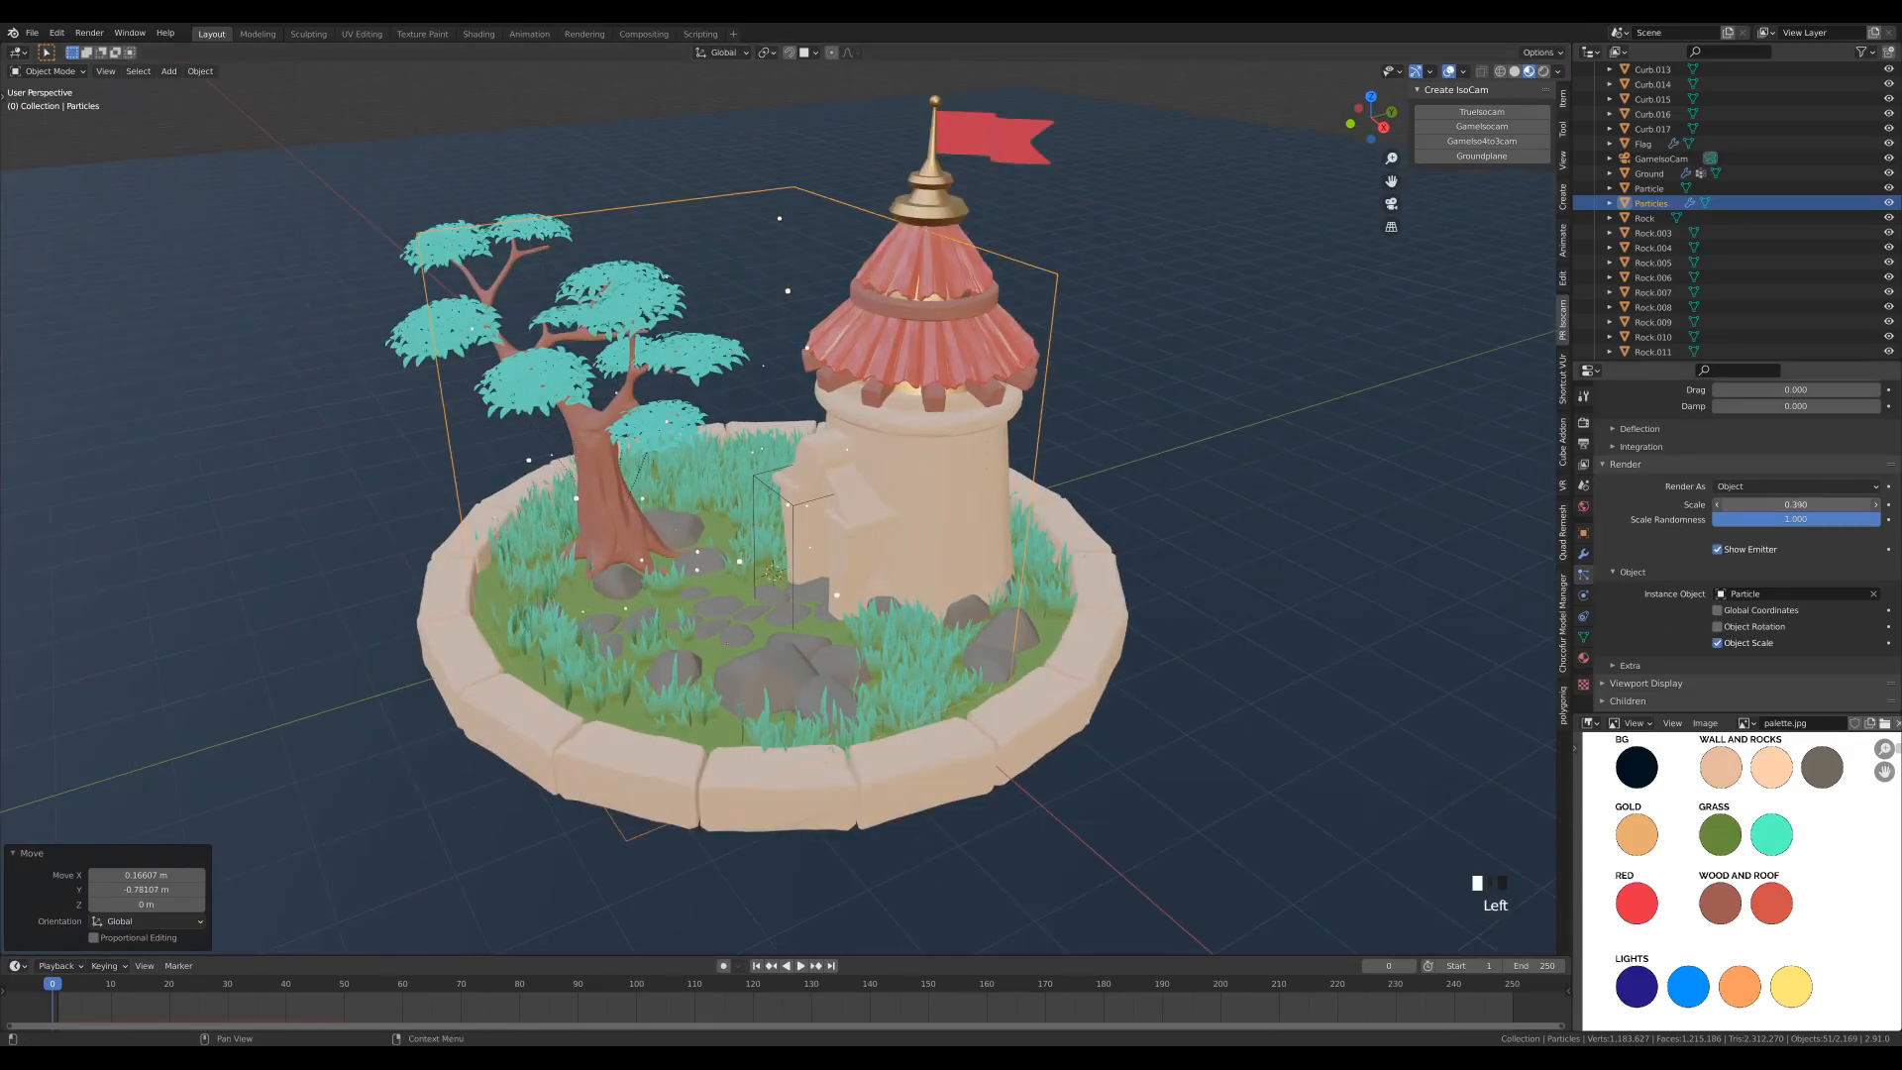
scroll(1129, 602, down, 3)
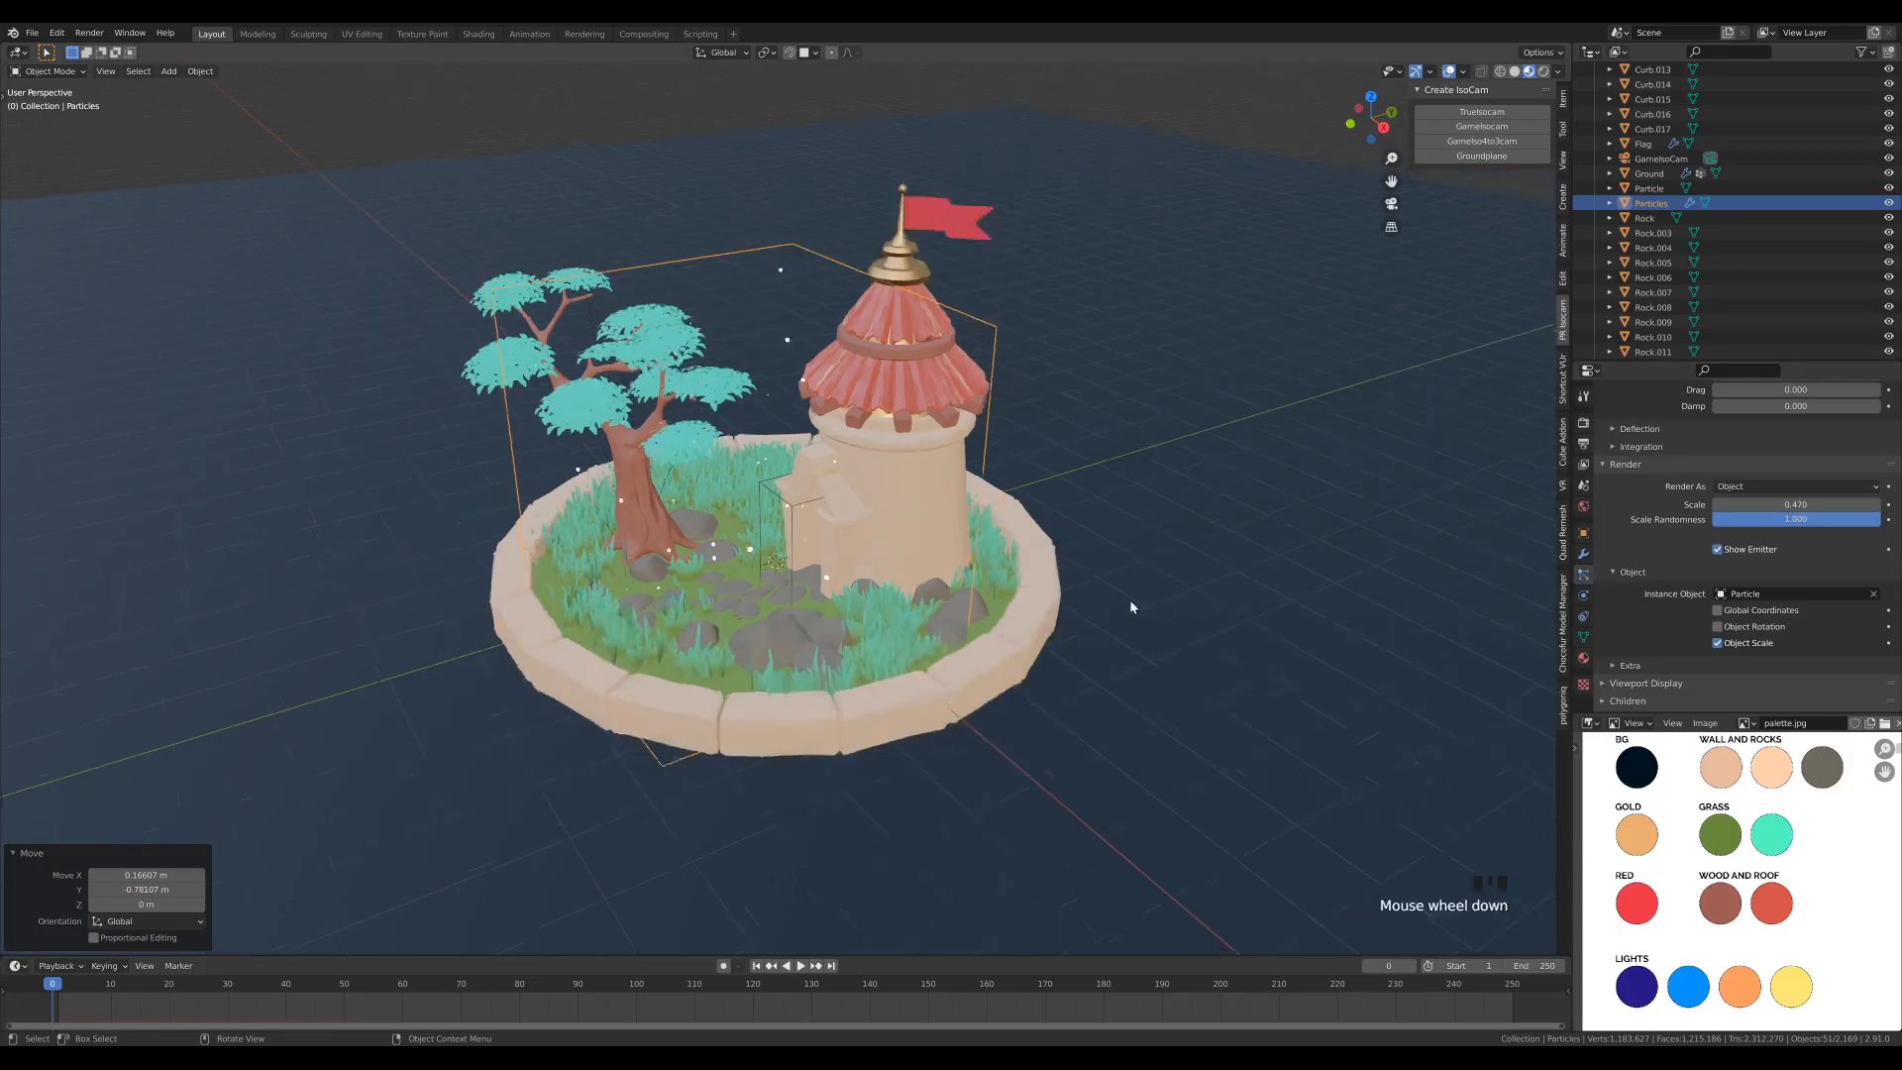
scroll(1319, 436, up, 2)
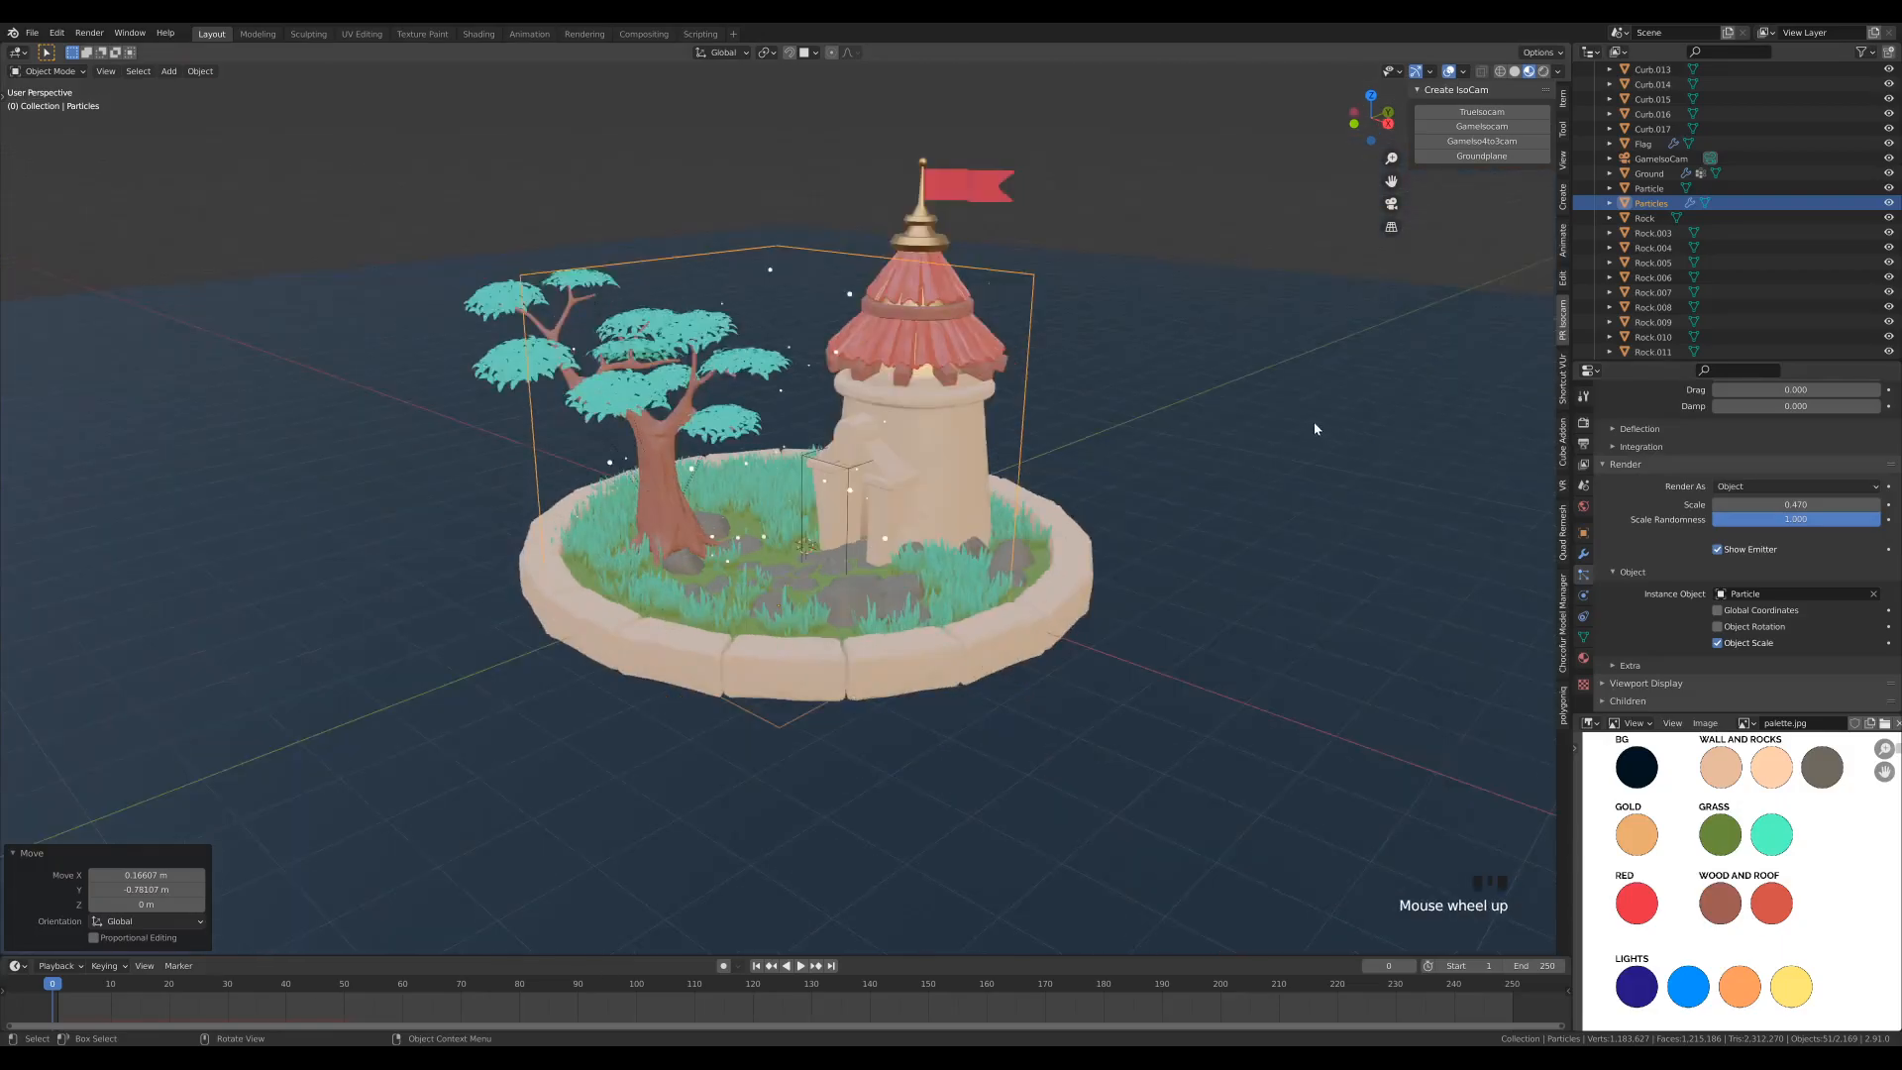
- Show the Selectable toggles in the outliner, make the Particles cube unselectable, and test selecting the objects inside it
click(1866, 54)
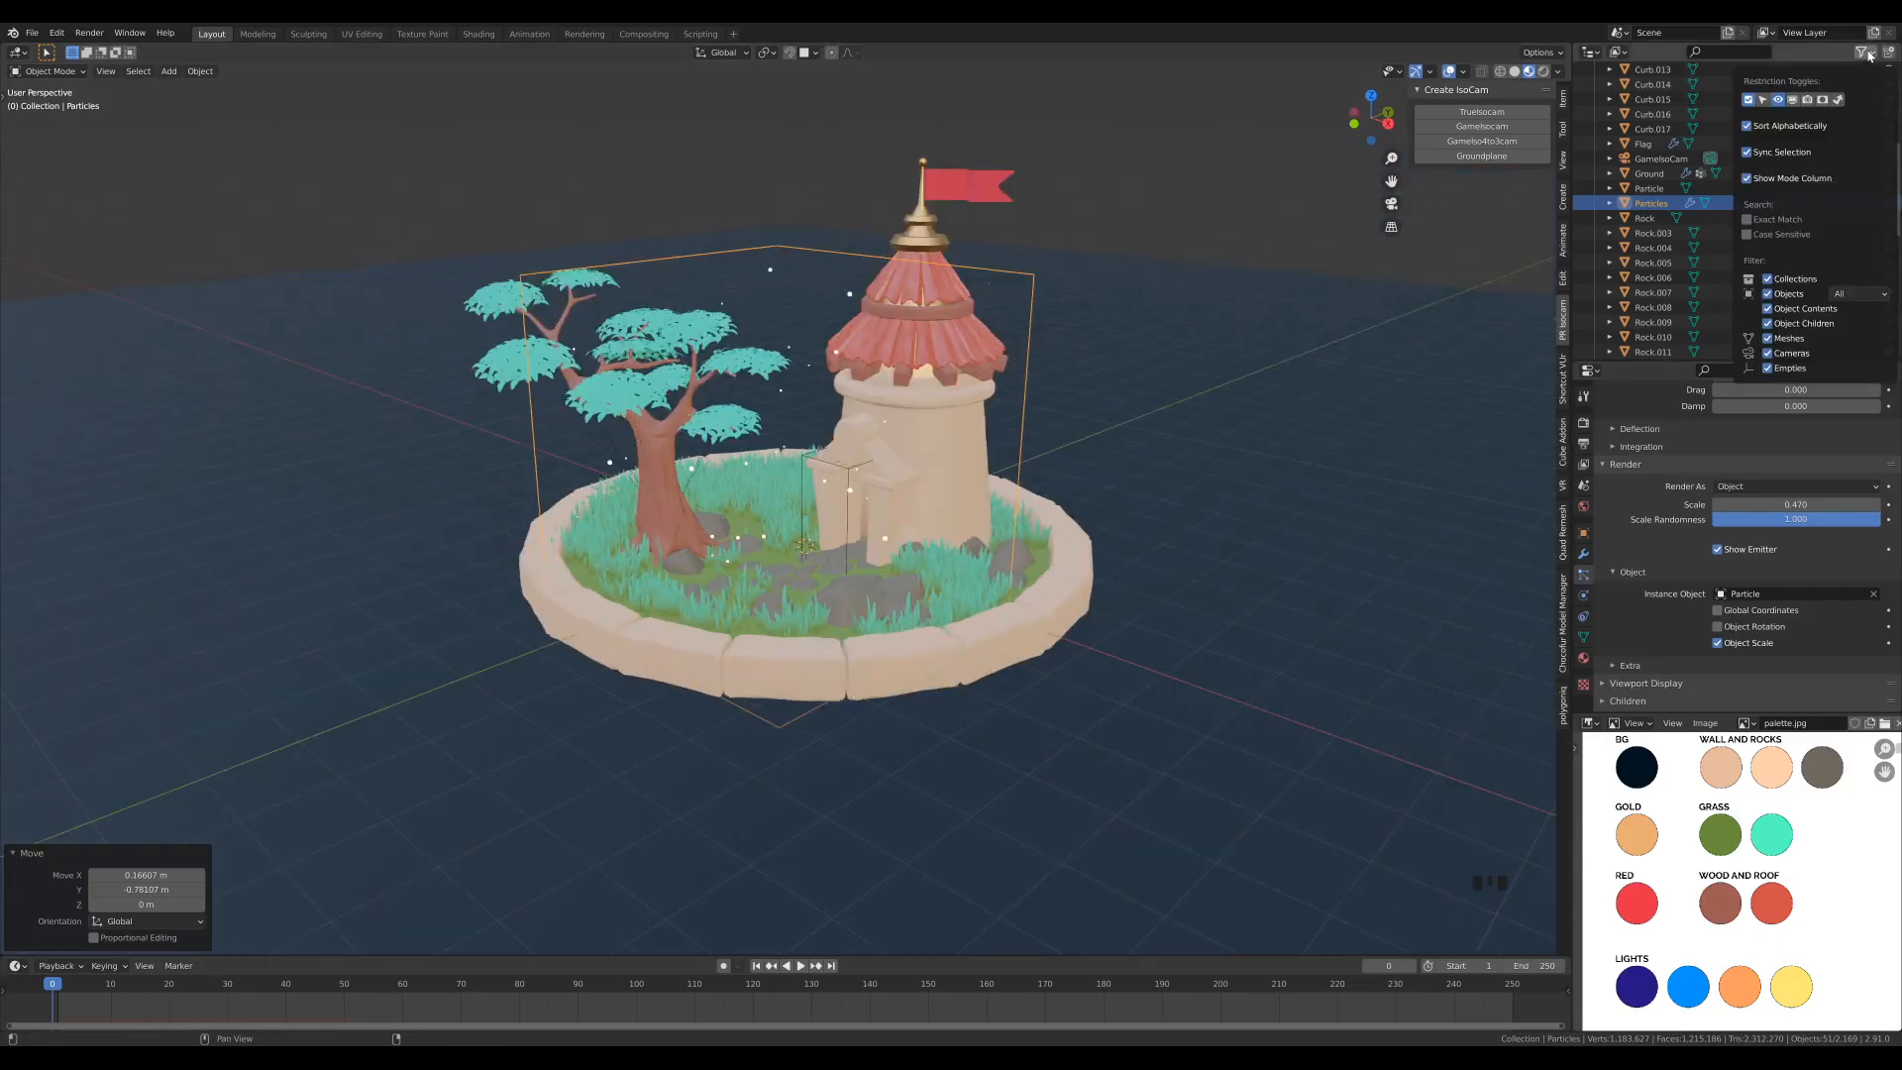
click(1763, 101)
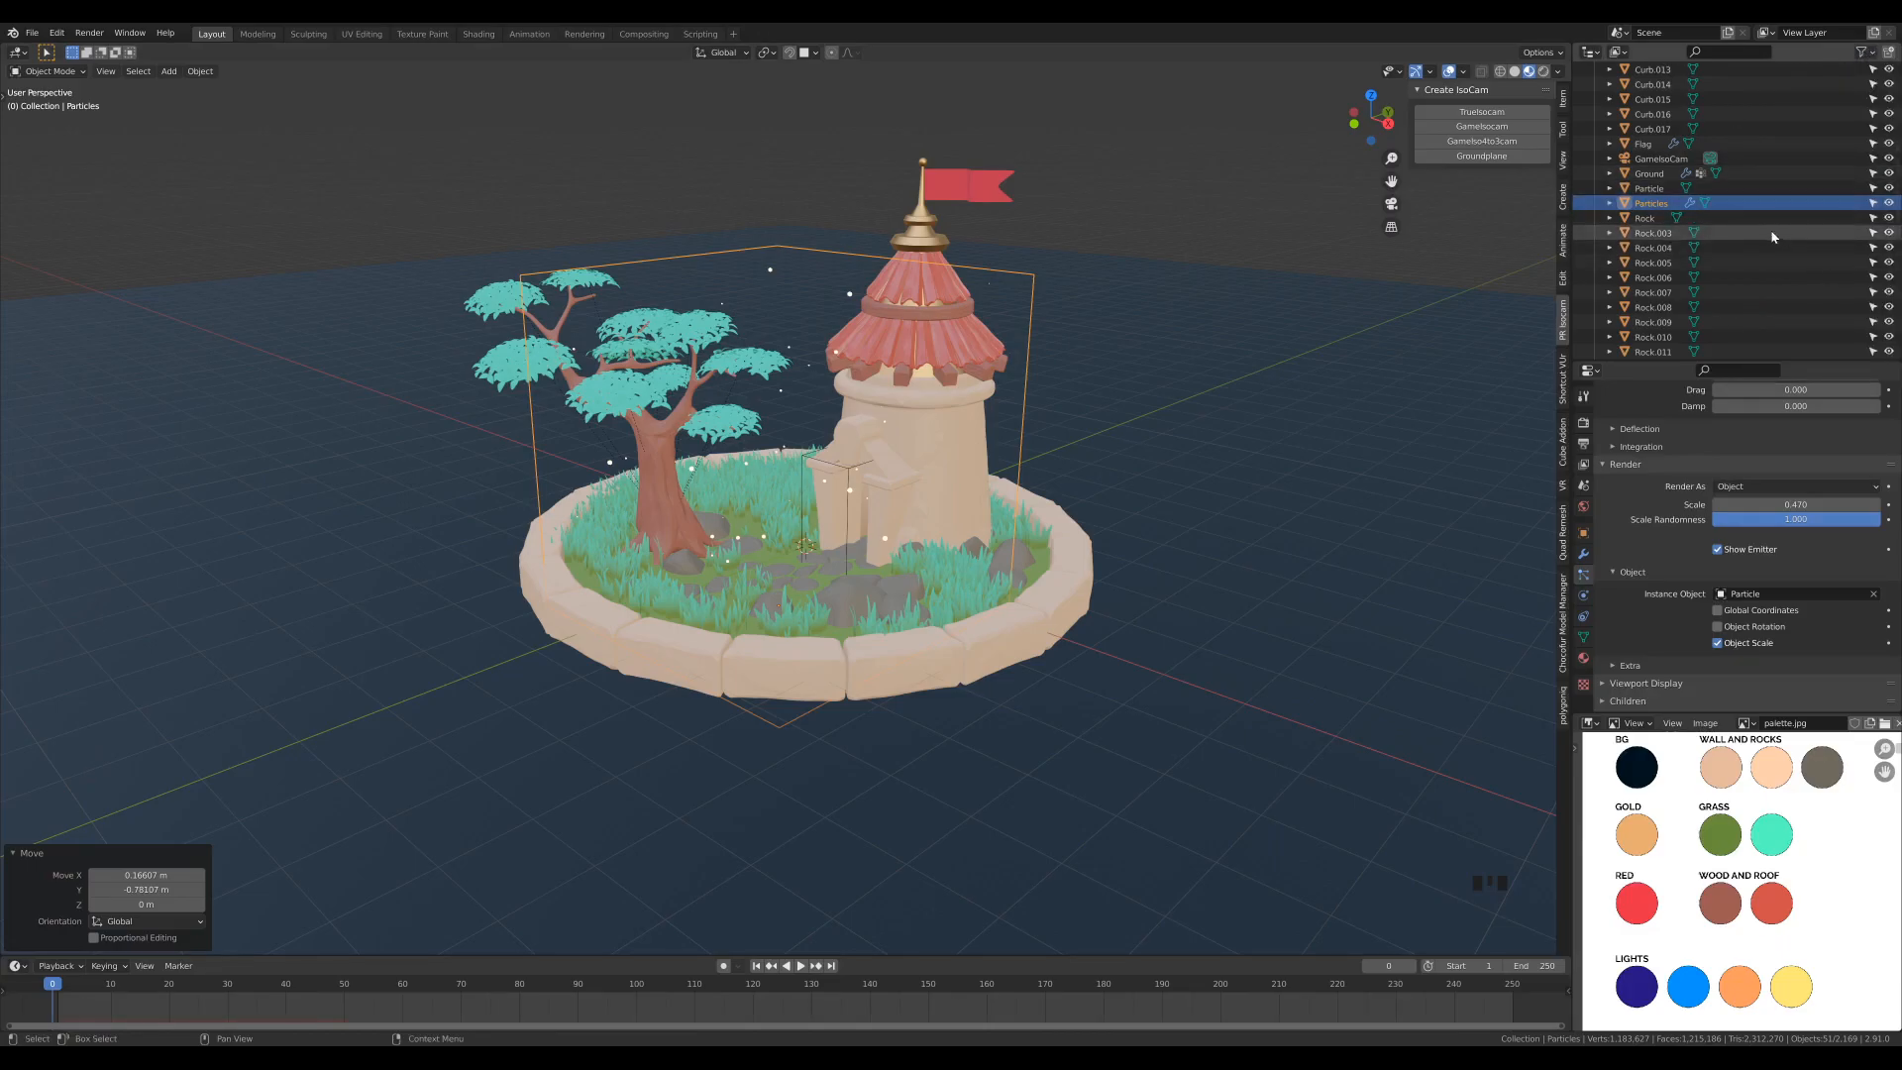
click(1873, 205)
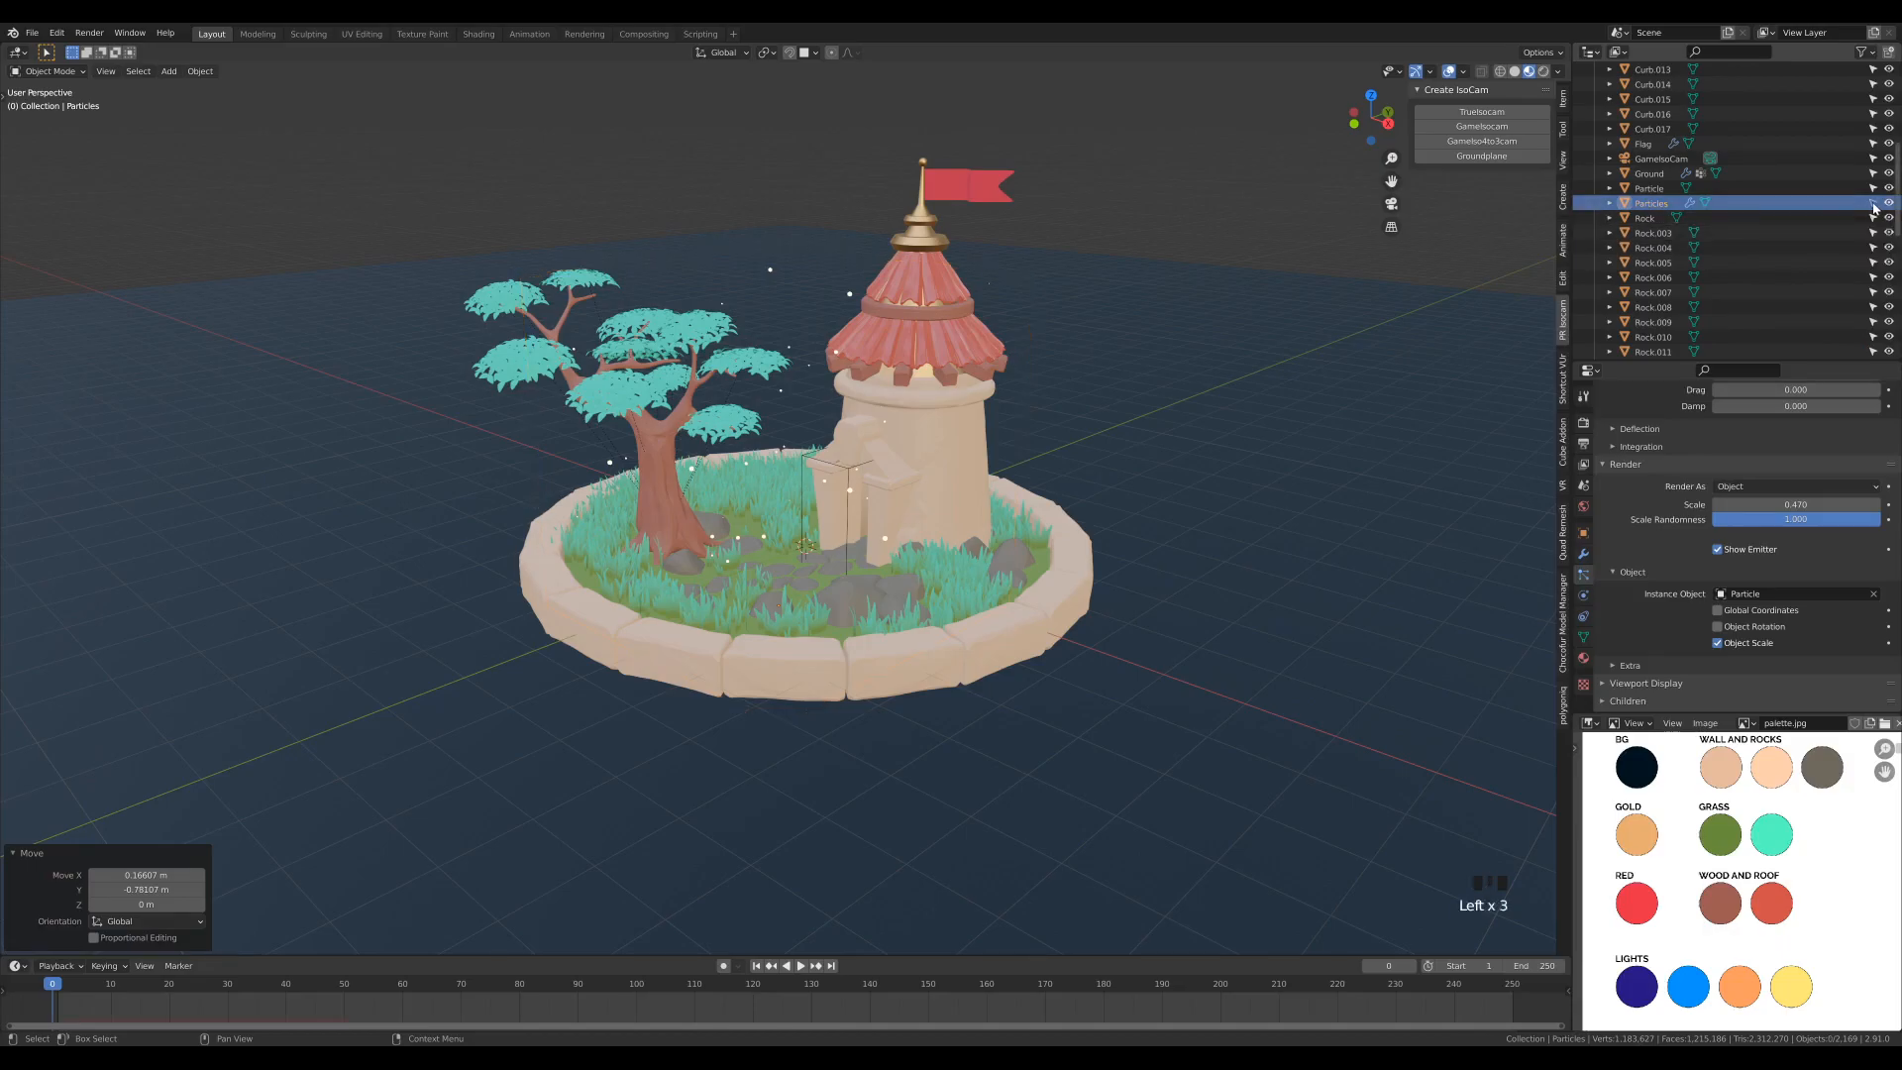
click(774, 468)
drag(697, 315, 1093, 512)
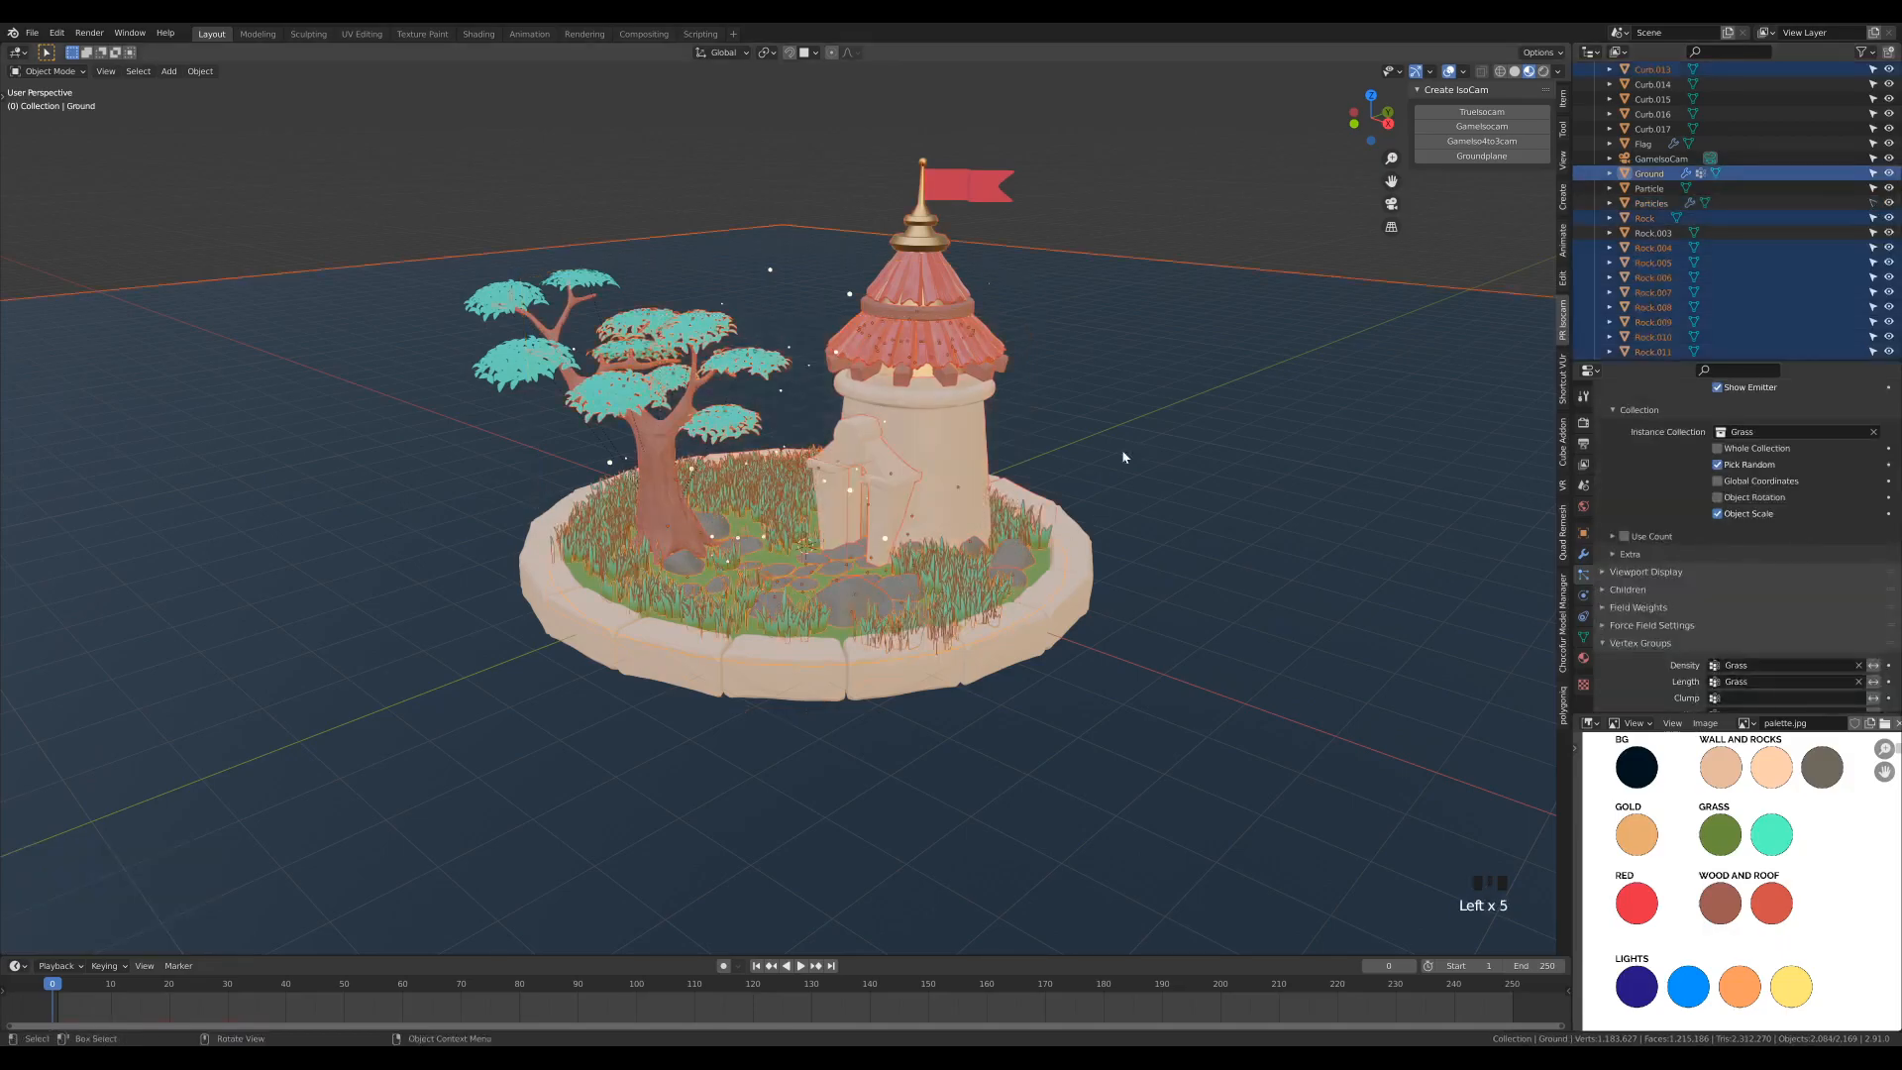
click(1232, 182)
- Look at the diorama and its particles through the scene camera, with the whole frame in view
middle_drag(953, 420, 913, 430)
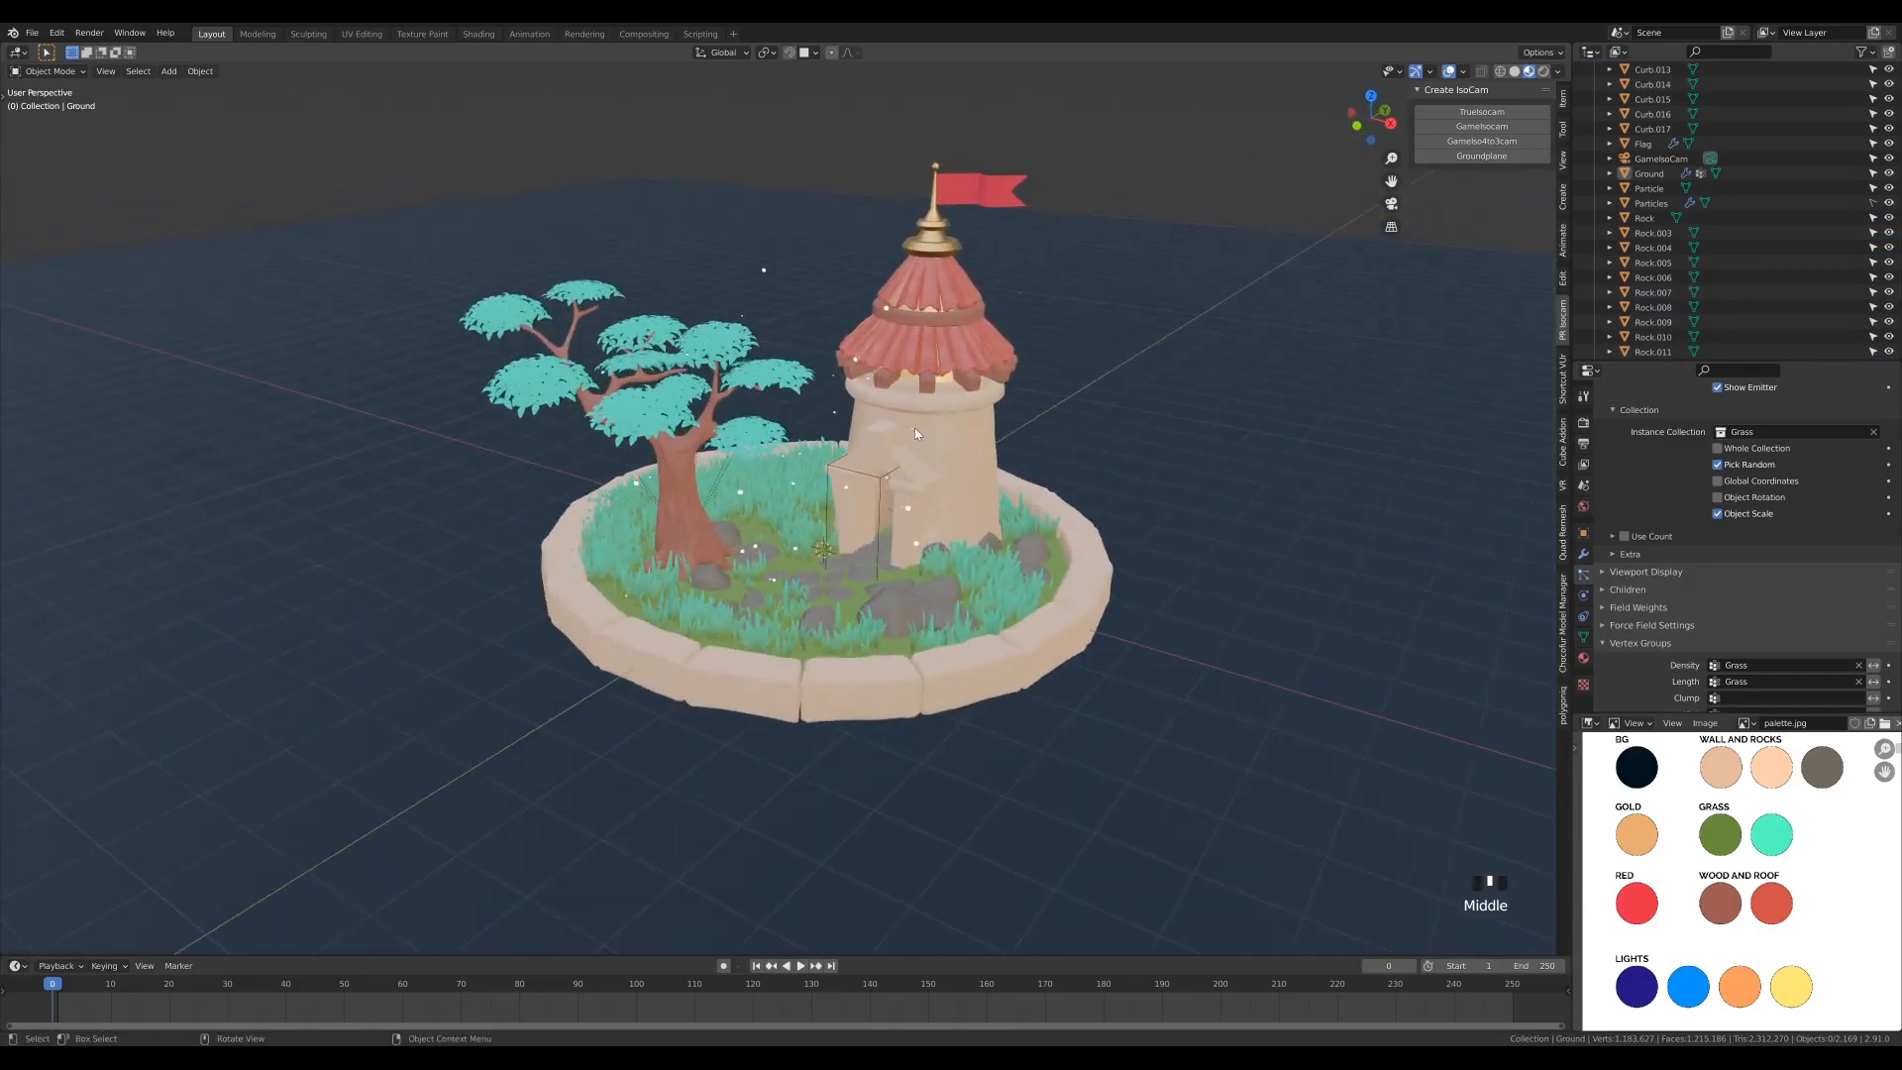
key(KP_0)
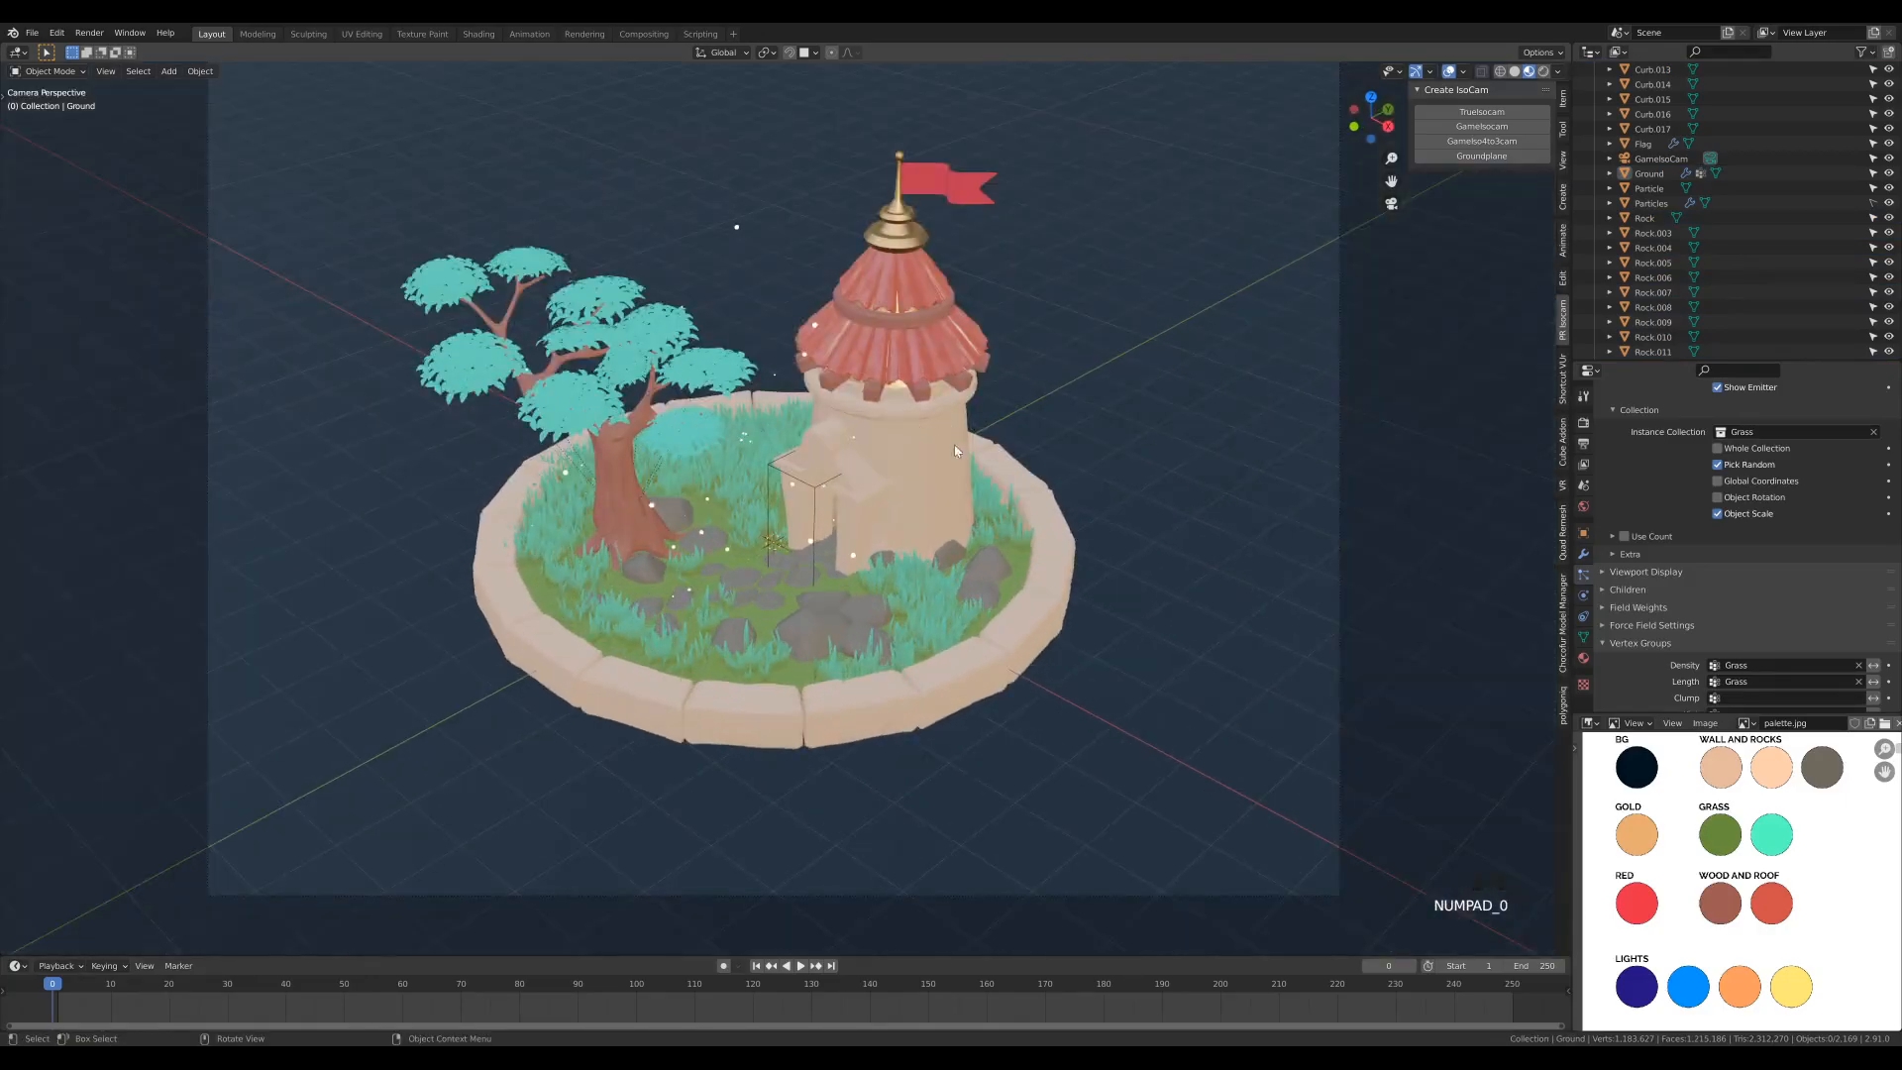
scroll(1044, 337, down, 2)
shift+middle_drag(1044, 337, 1037, 366)
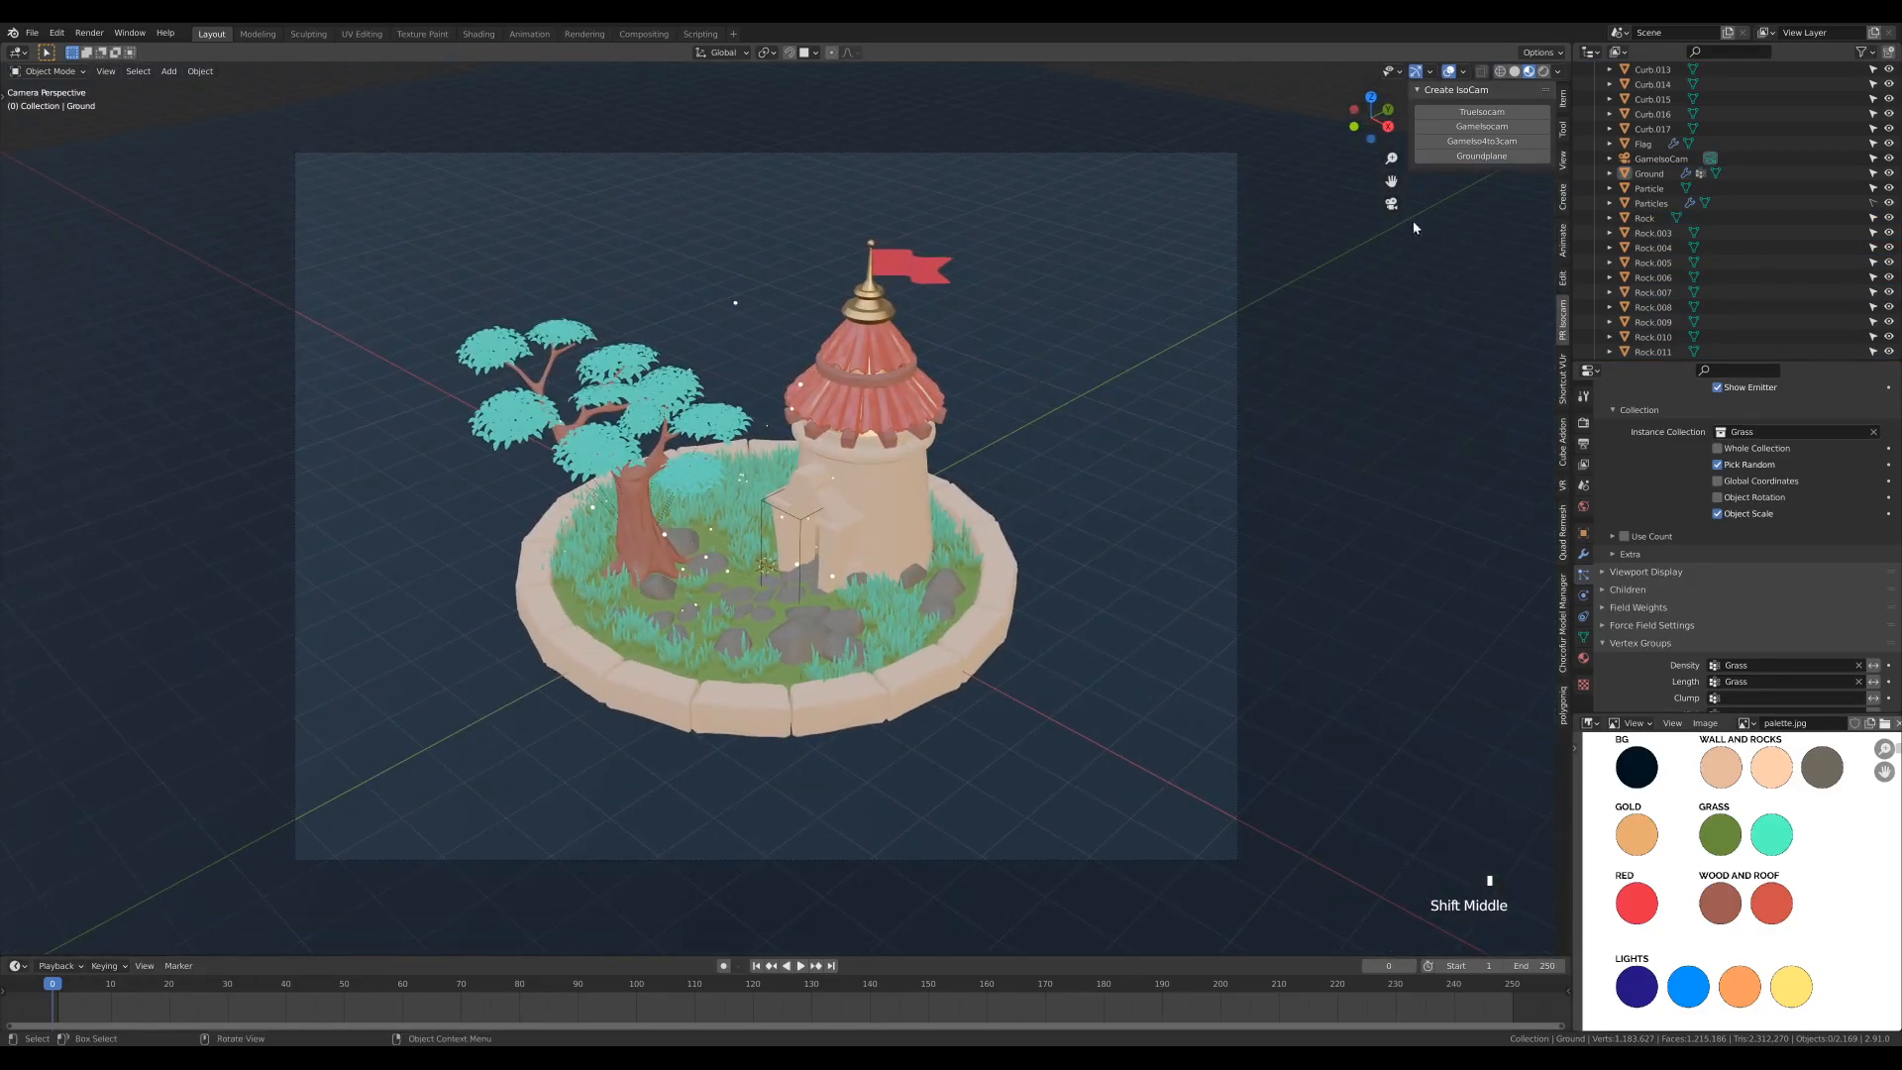